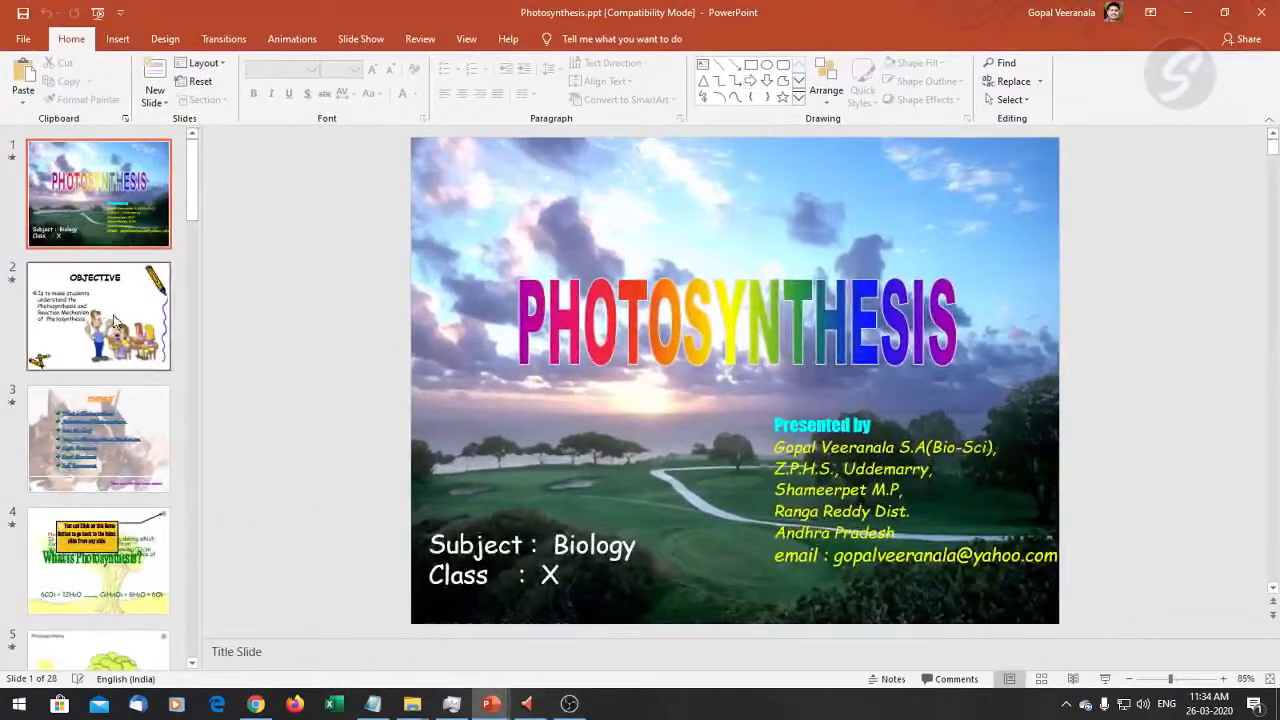
Select the OBJECTIVE slide and start the slideshow from it with Shift+F5.
click(126, 318)
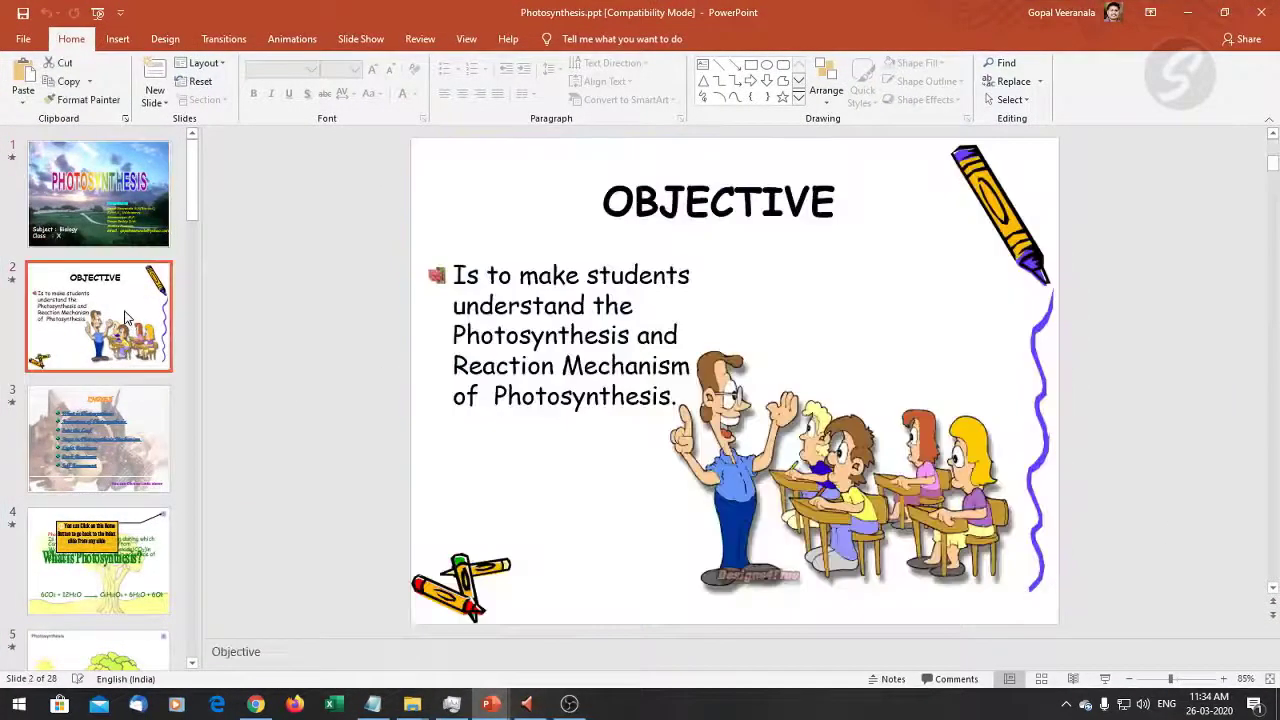
key(Up)
key(Down)
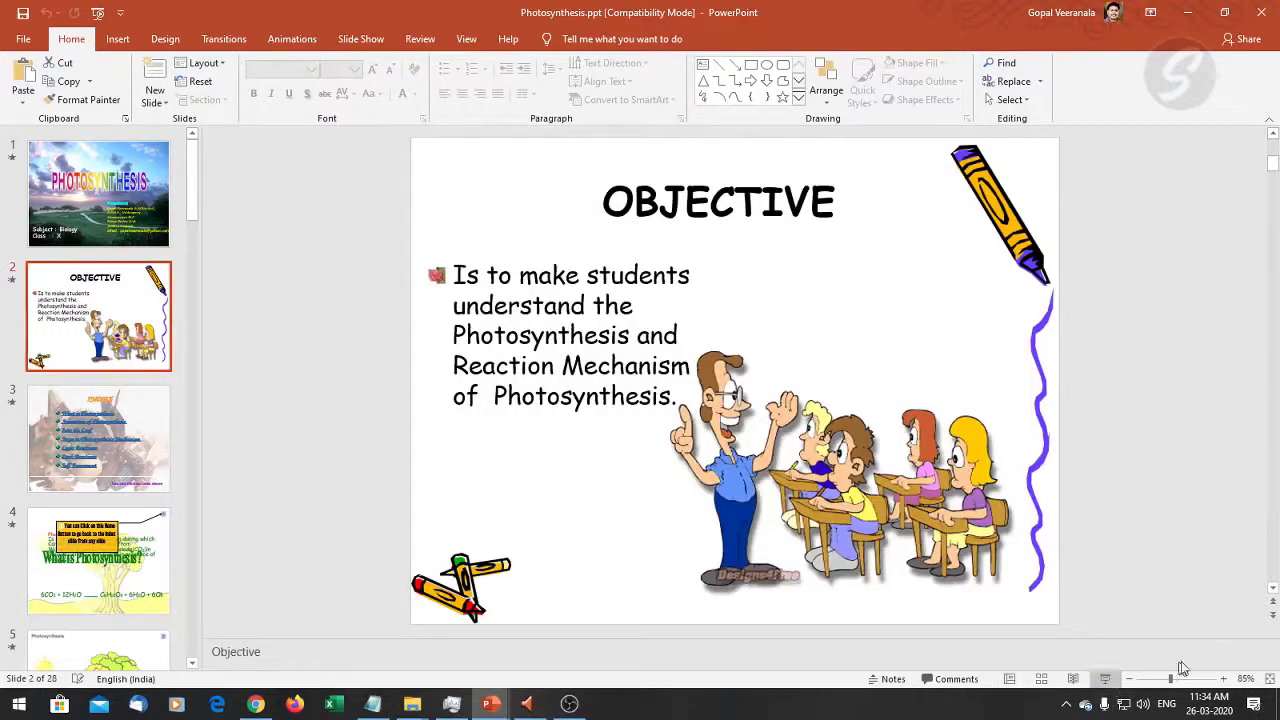
key(shift+F5)
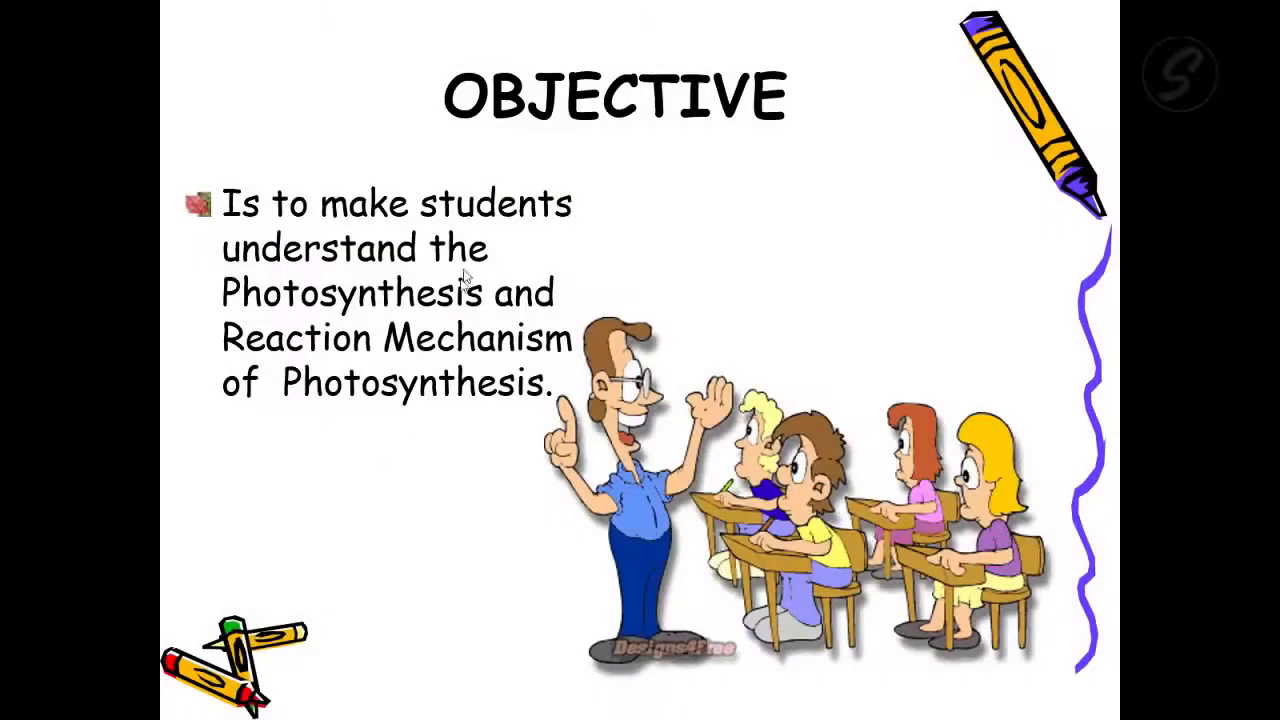
Advance to the INDEX slide and follow its 'What is Photosynthesis' link.
click(587, 491)
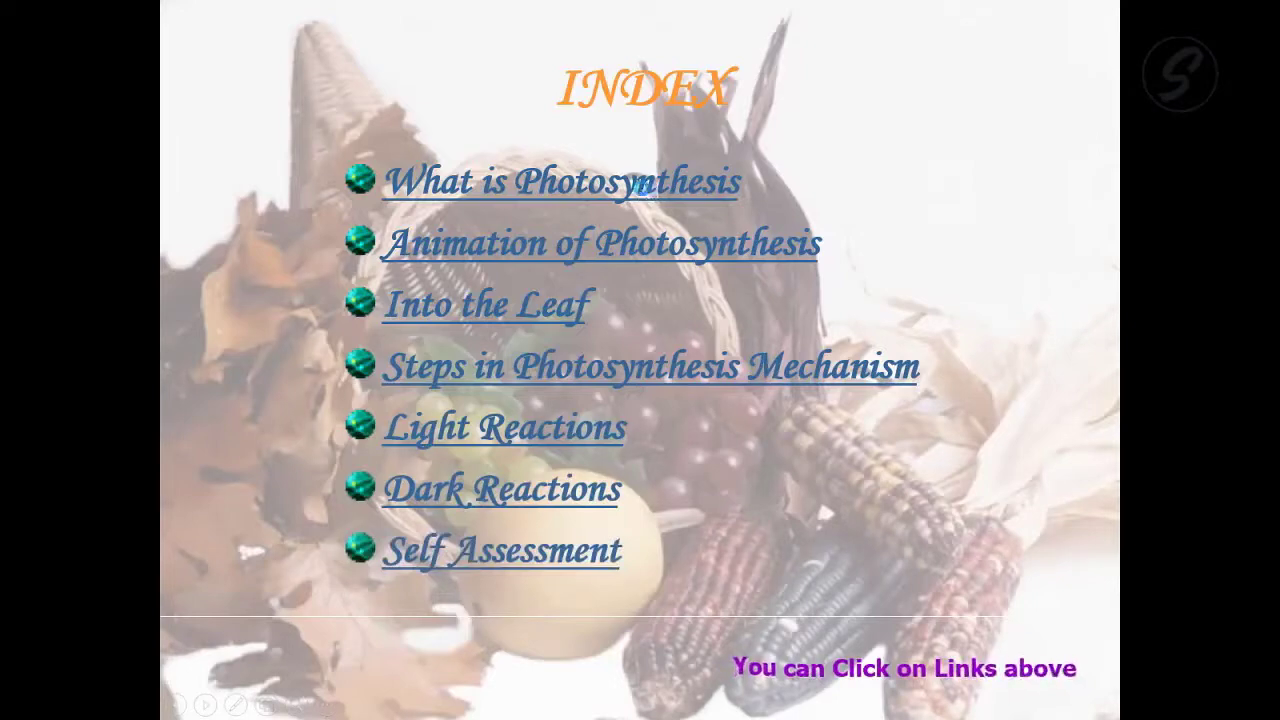
click(651, 197)
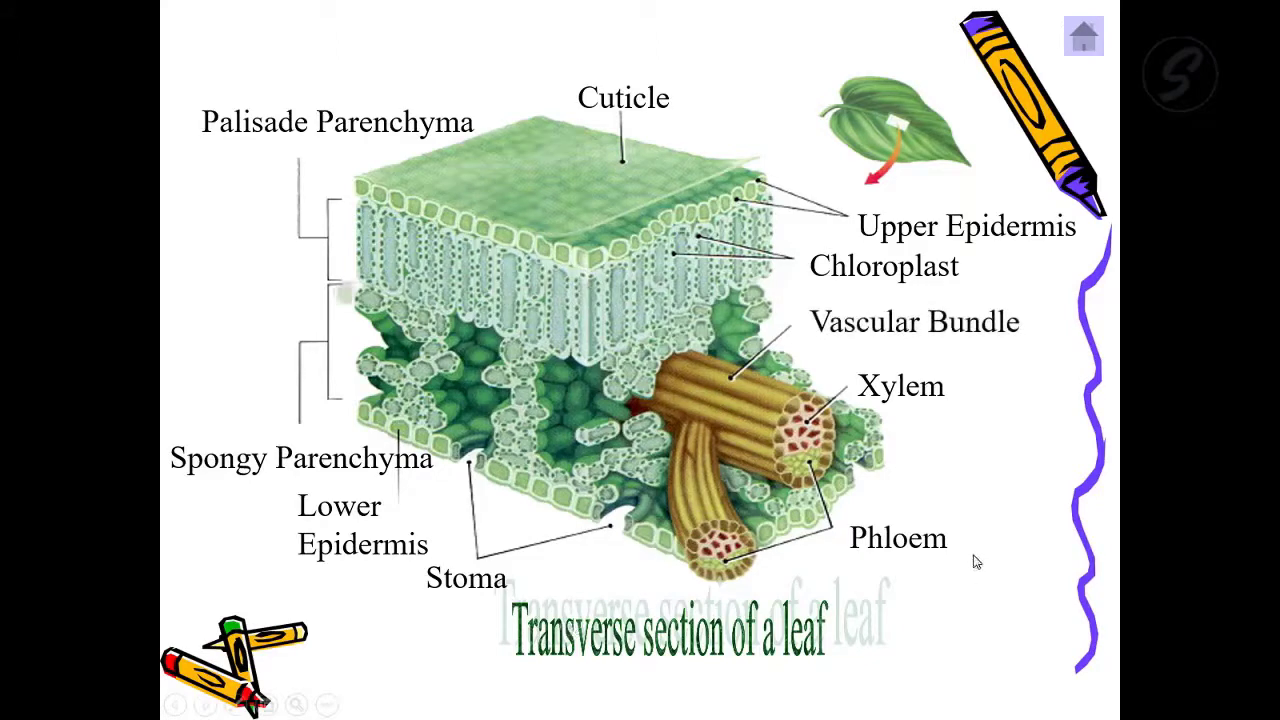
Advance through the Chloroplast, chlorophyll model and Steps in Photosynthesis slides to Light Reactions.
click(472, 310)
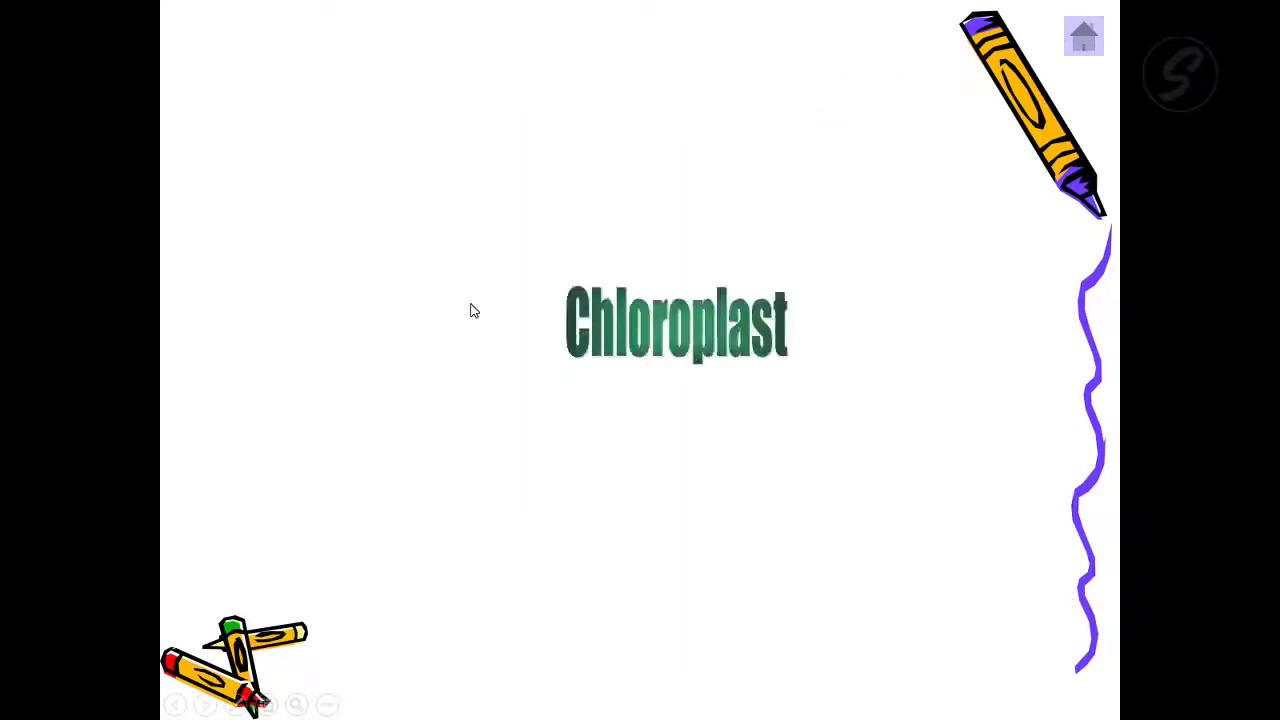
click(957, 496)
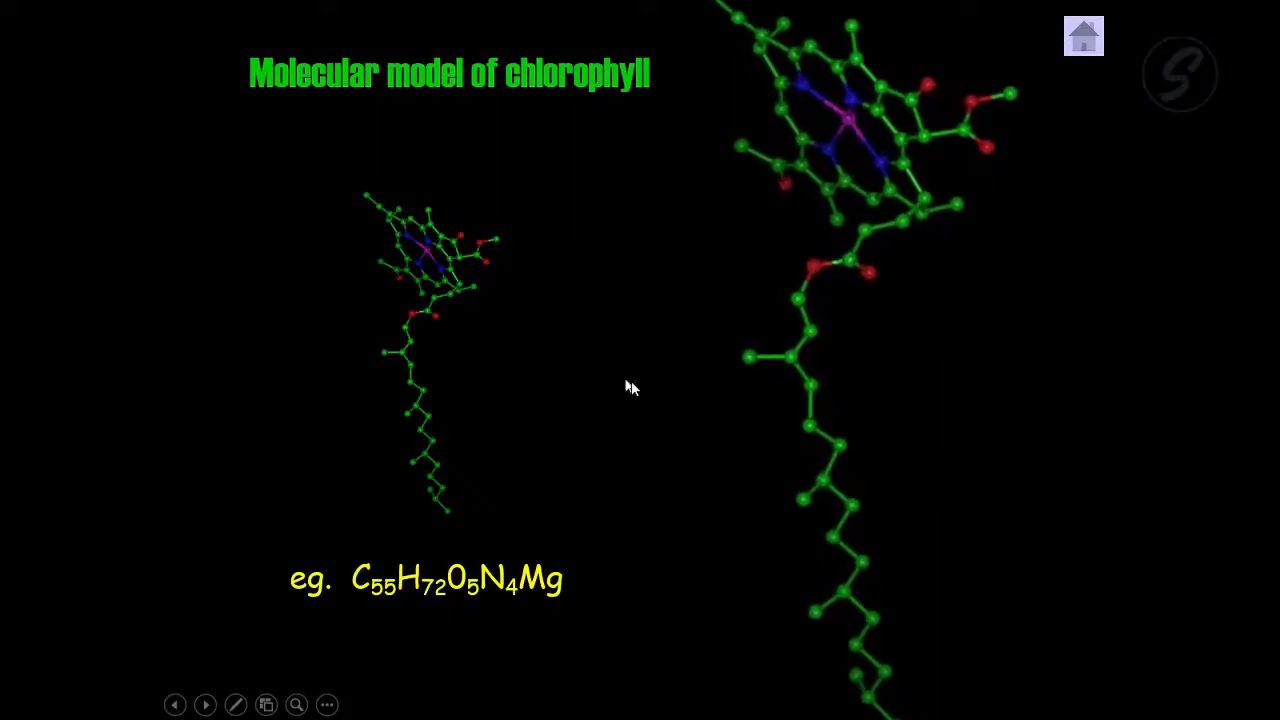
click(874, 434)
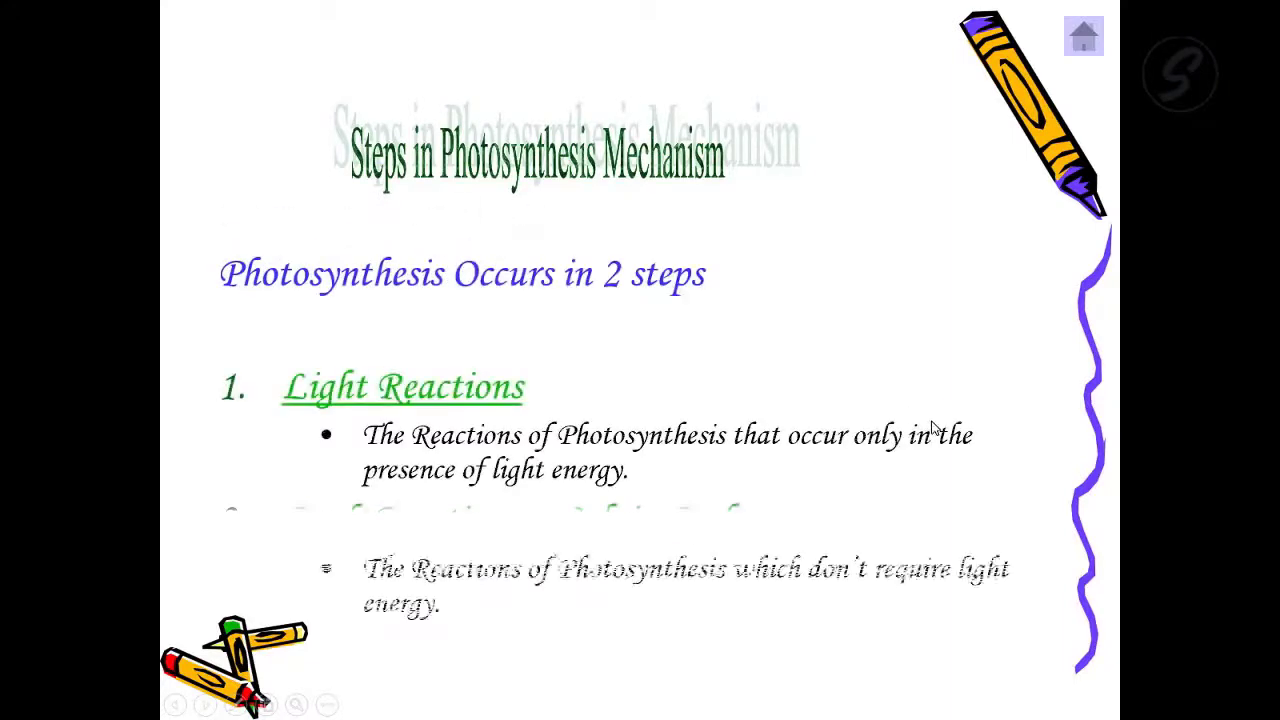
click(458, 390)
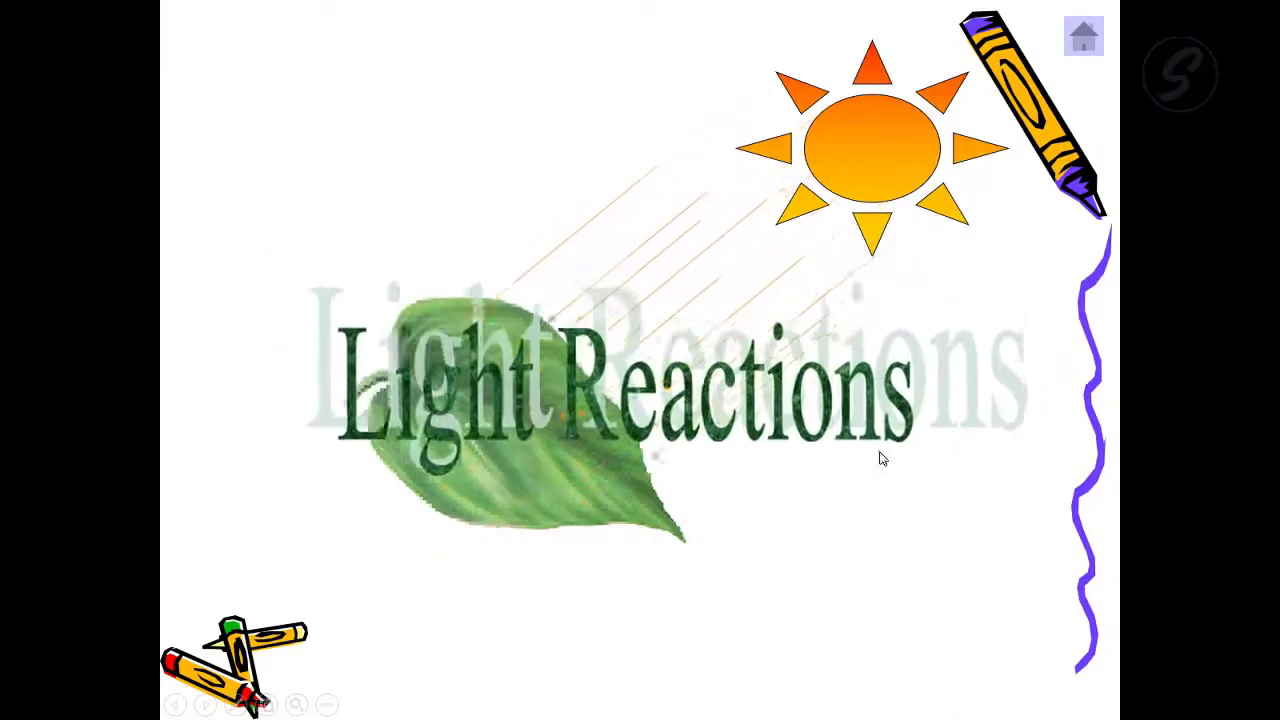
Play the Light Reactions water-splitting animations until quiz questions 9 and 10 appear.
click(966, 447)
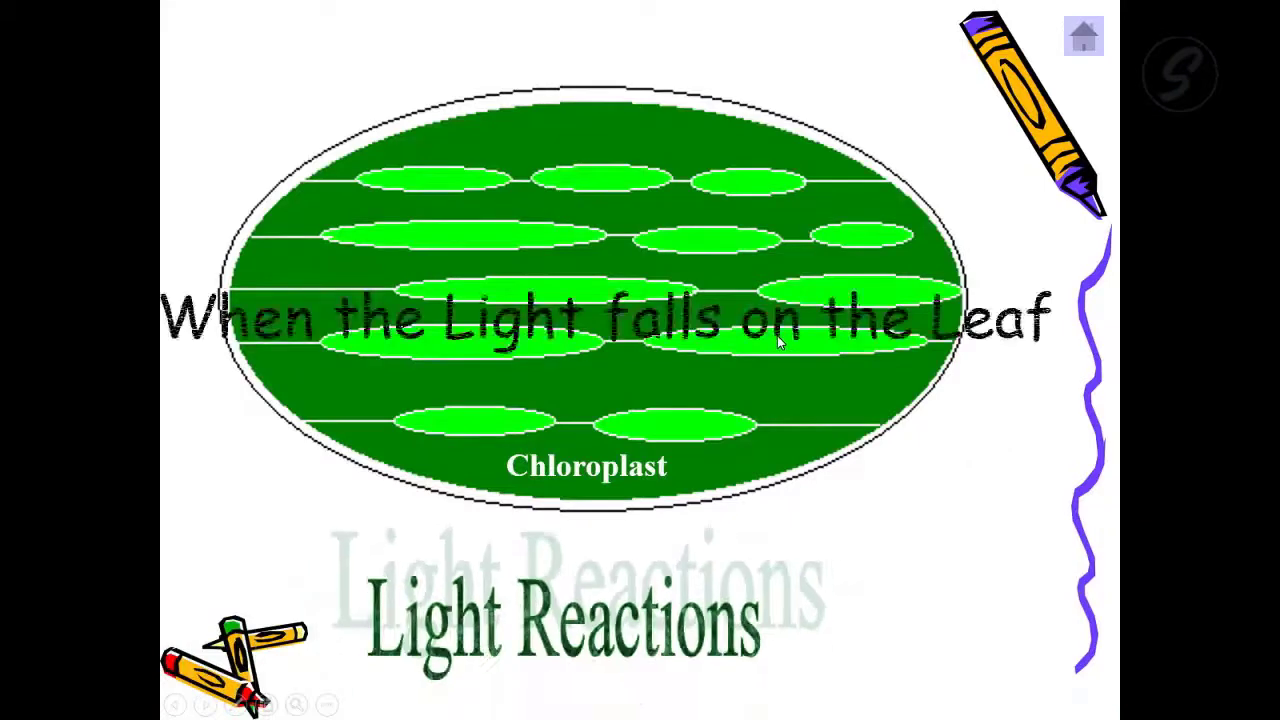
click(949, 449)
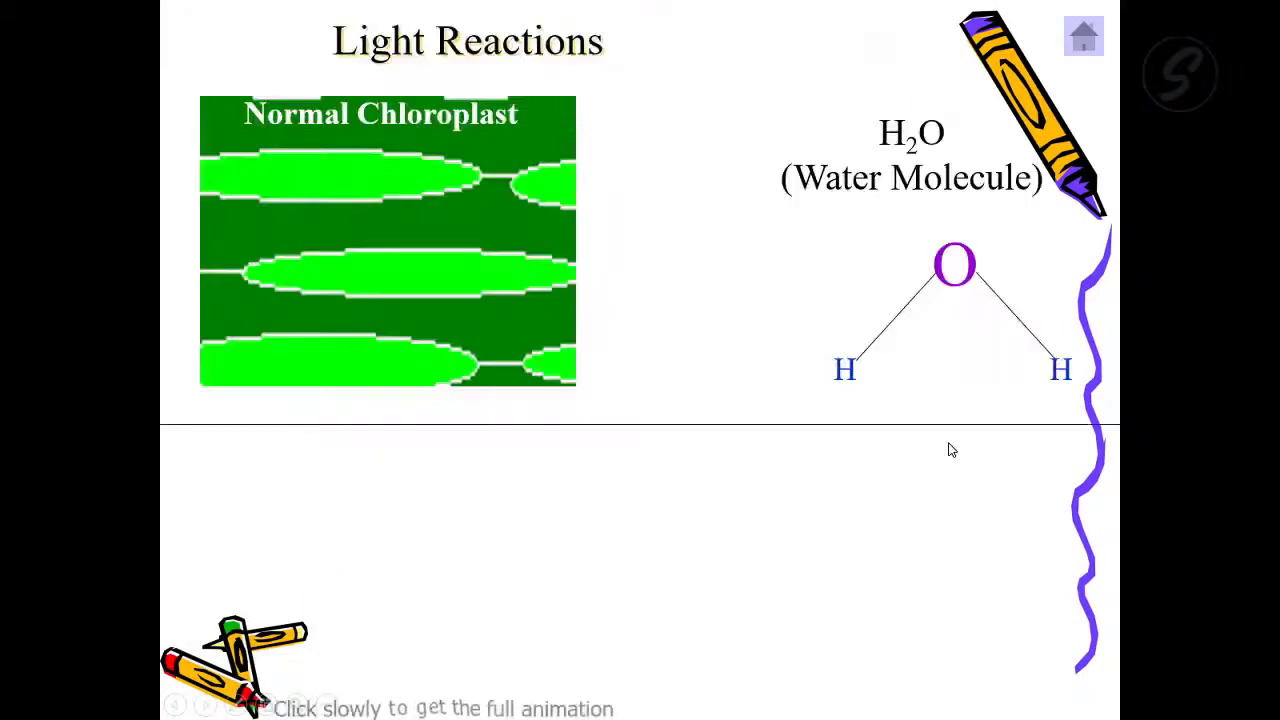
click(883, 457)
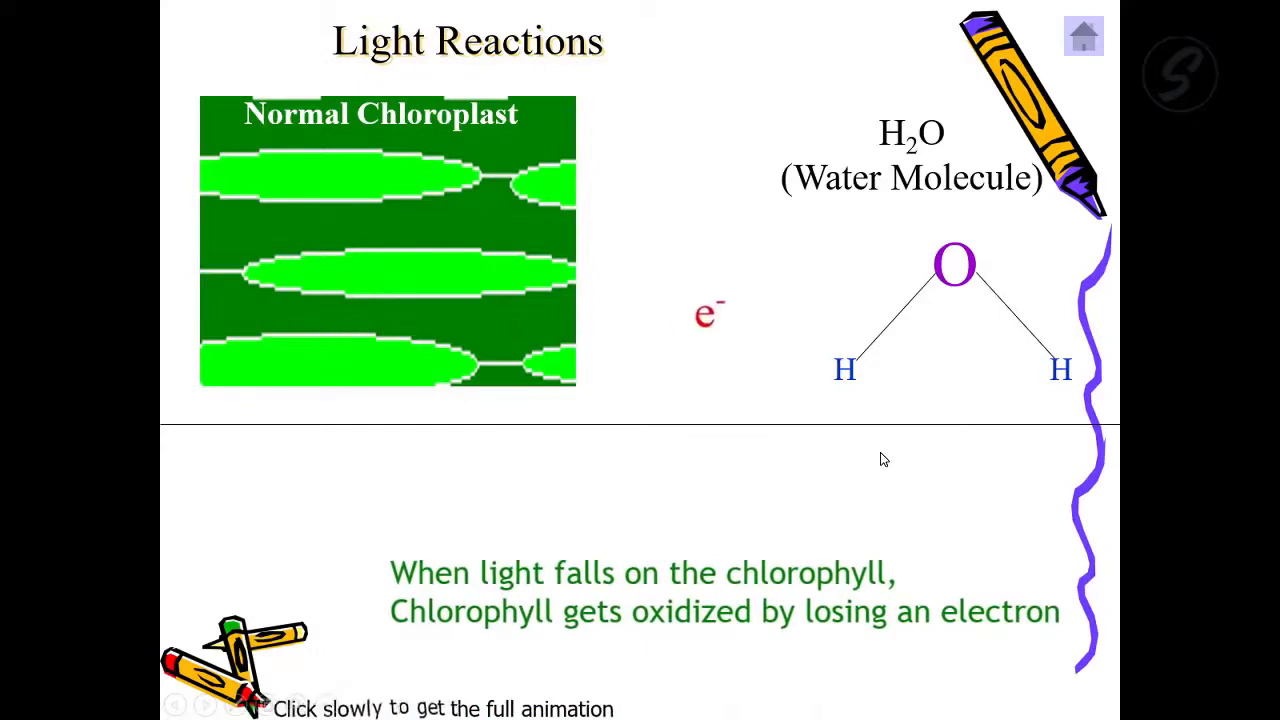
click(882, 453)
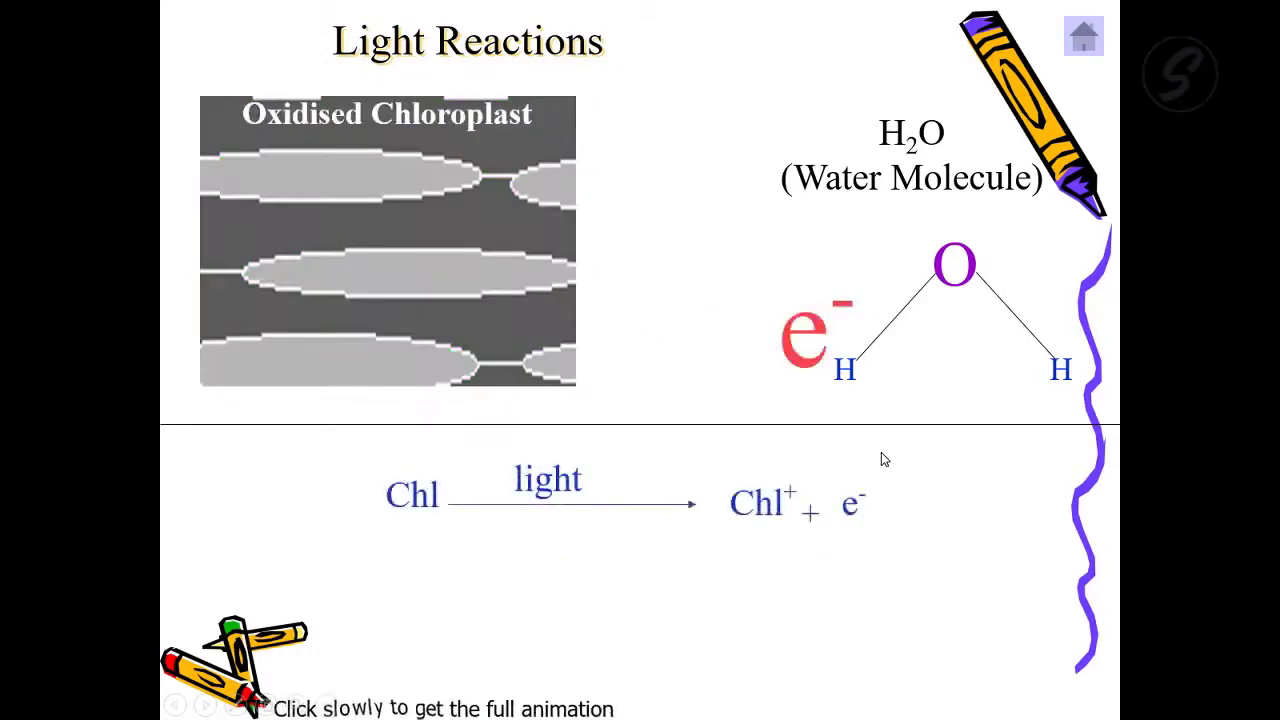
click(881, 452)
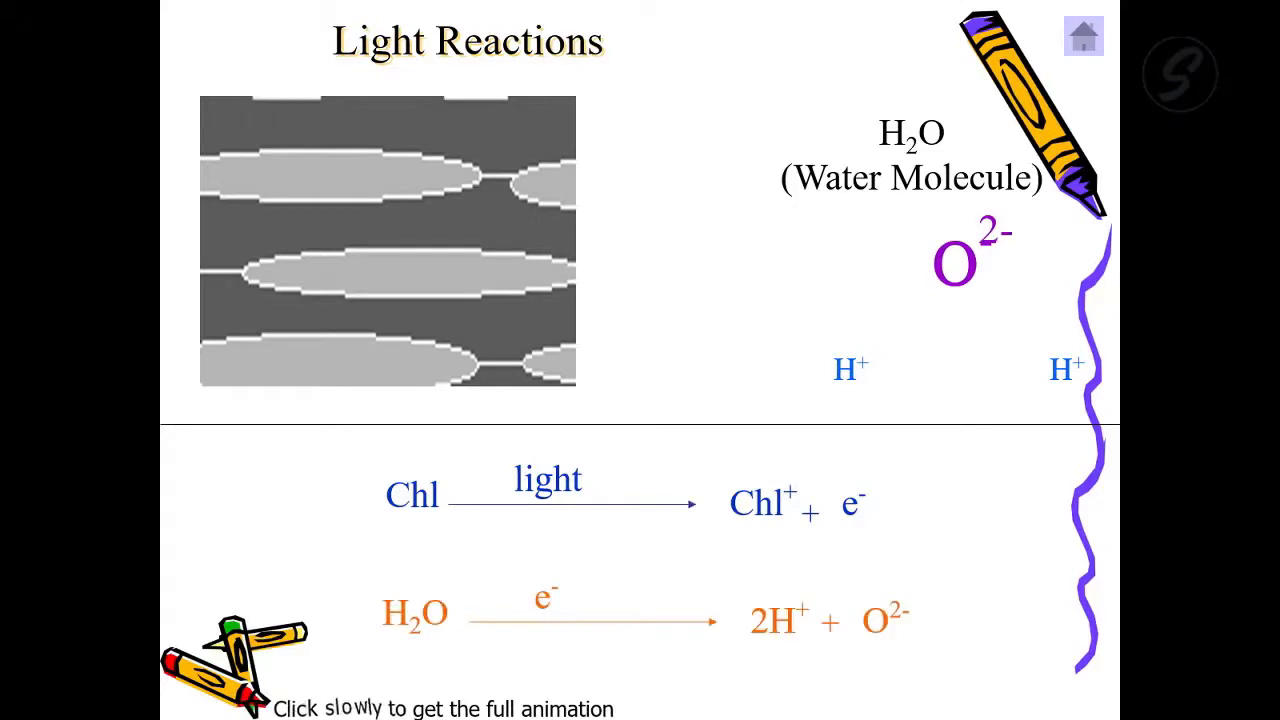
key(space)
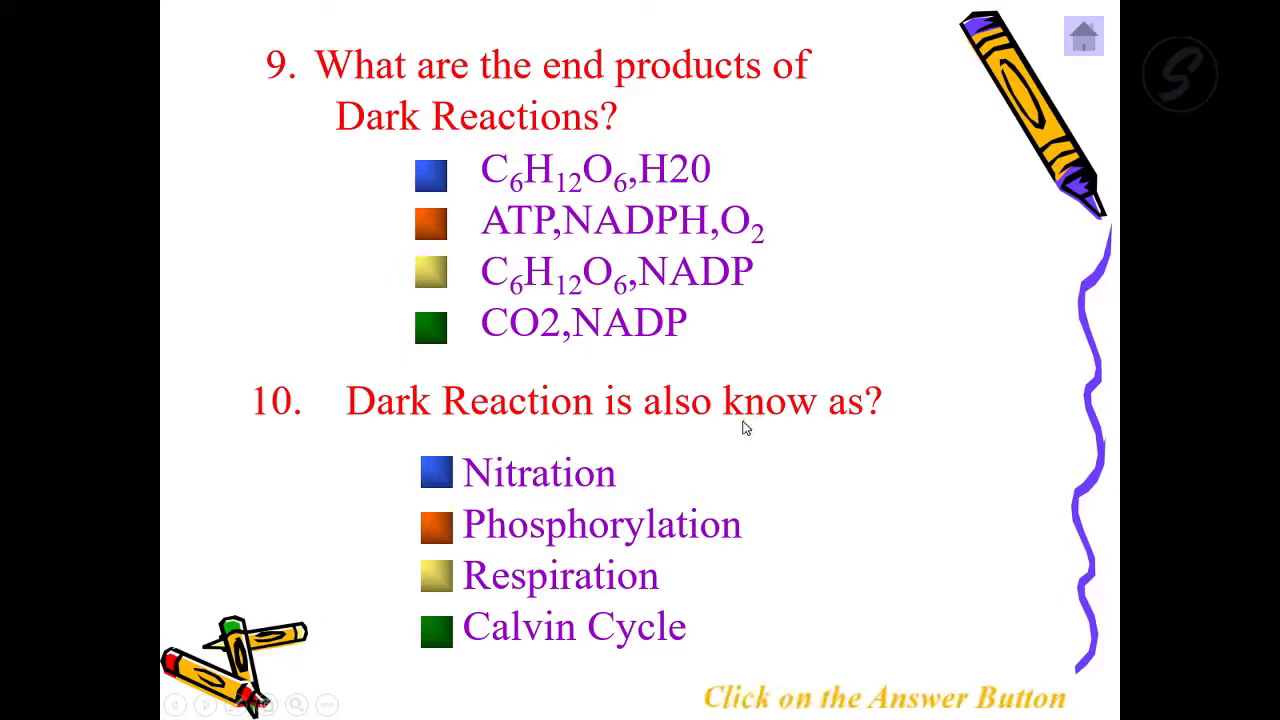
Return to the questions 9 and 10 slide, then exit the slideshow with Esc.
scroll(743, 428, up, 1)
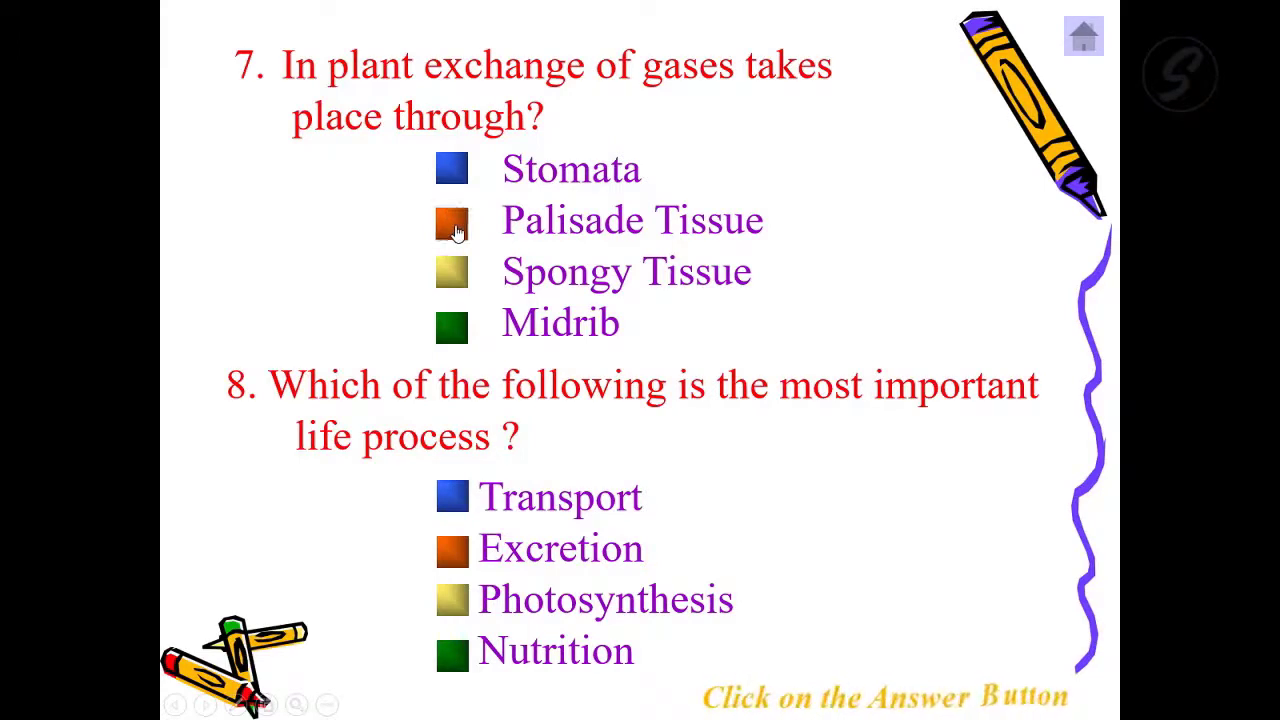
click(466, 600)
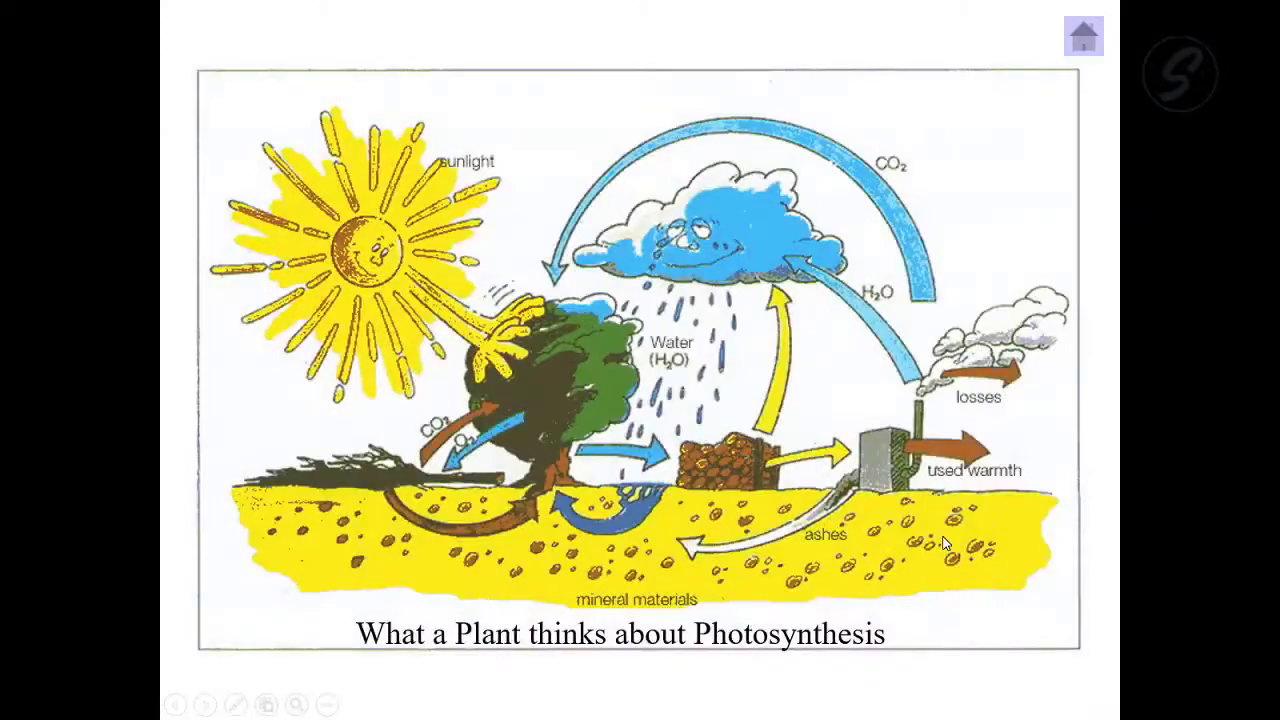
key(Escape)
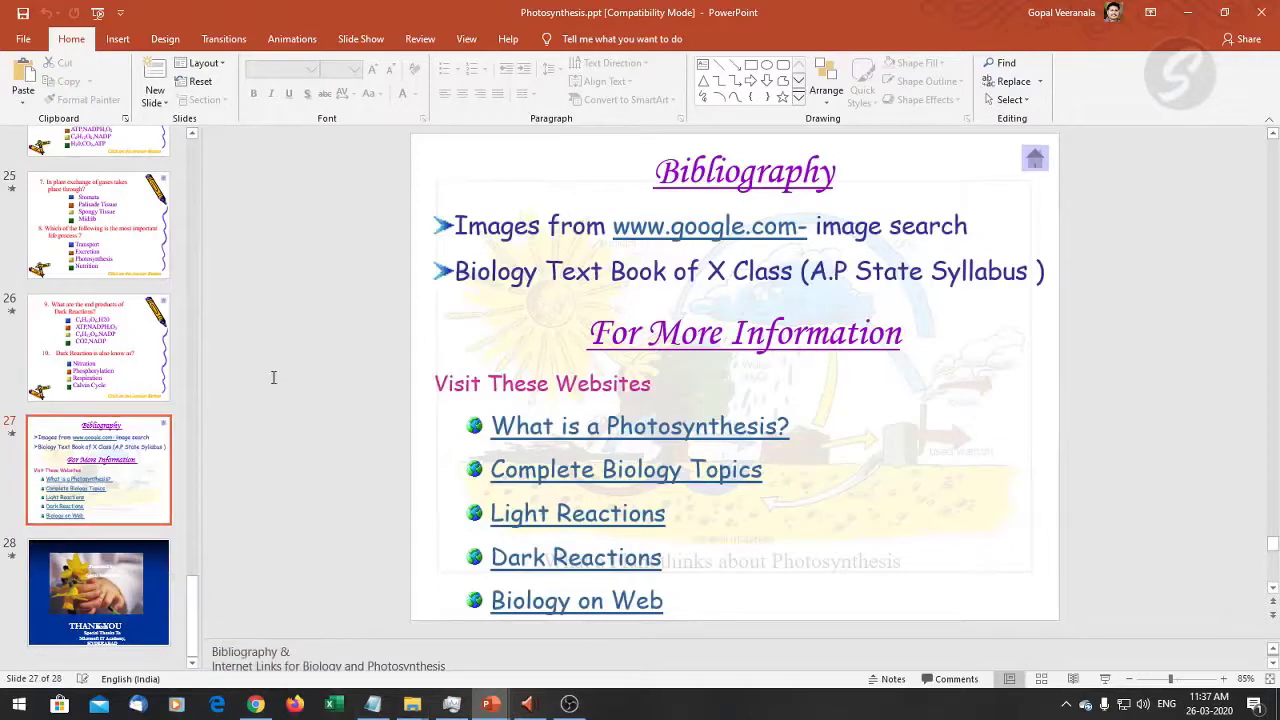
Browse the slide thumbnails from slide 26 to the final Thank You slide and back.
key(Up)
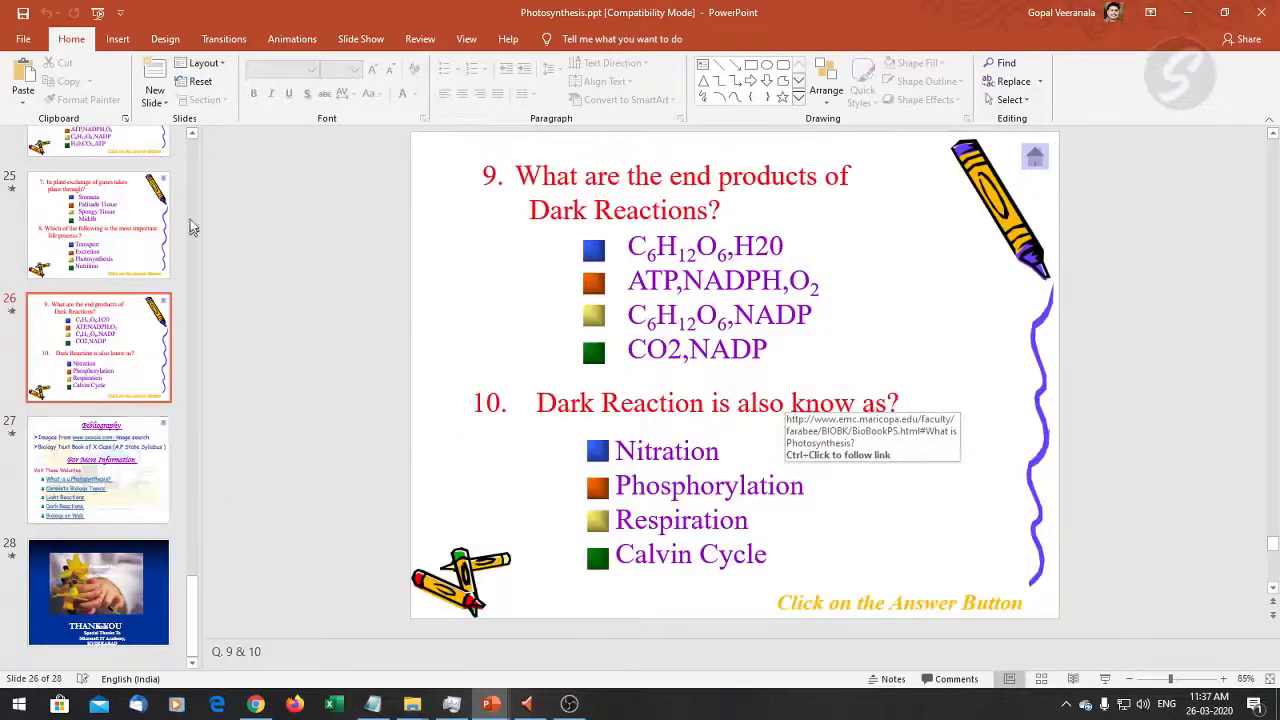
scroll(197, 208, up, 13)
scroll(198, 195, up, 10)
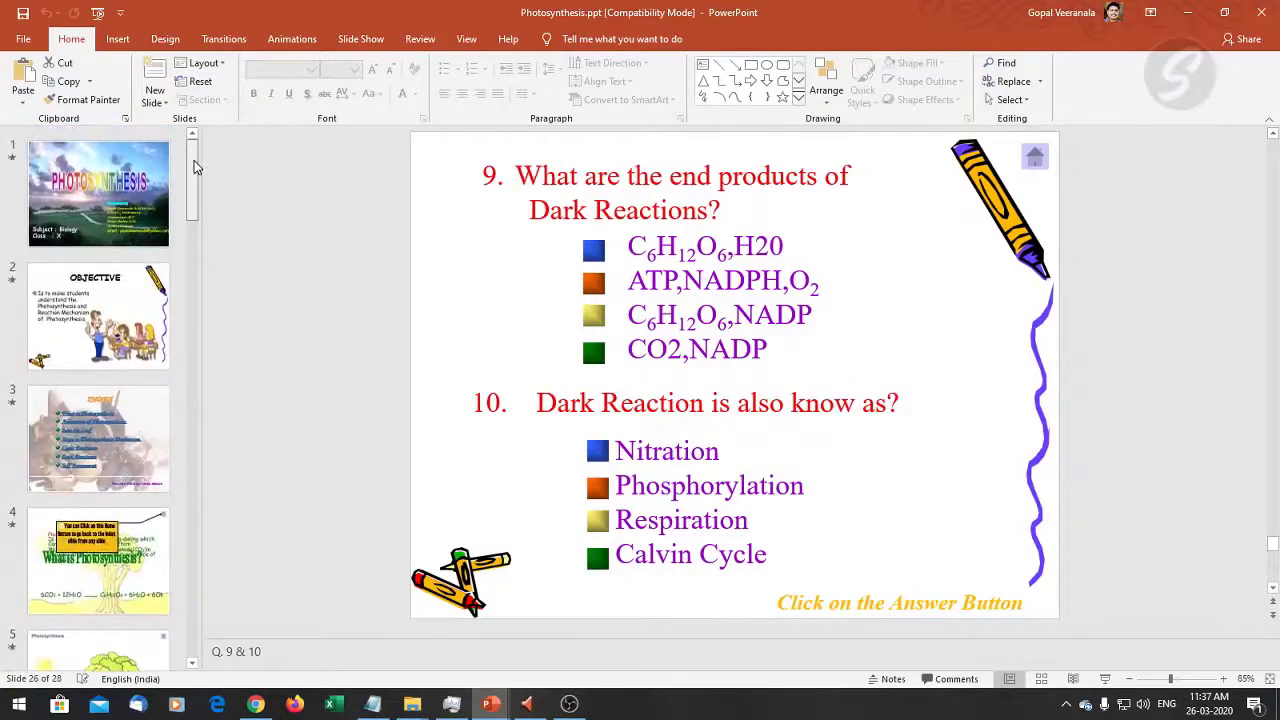
drag(194, 160, 208, 448)
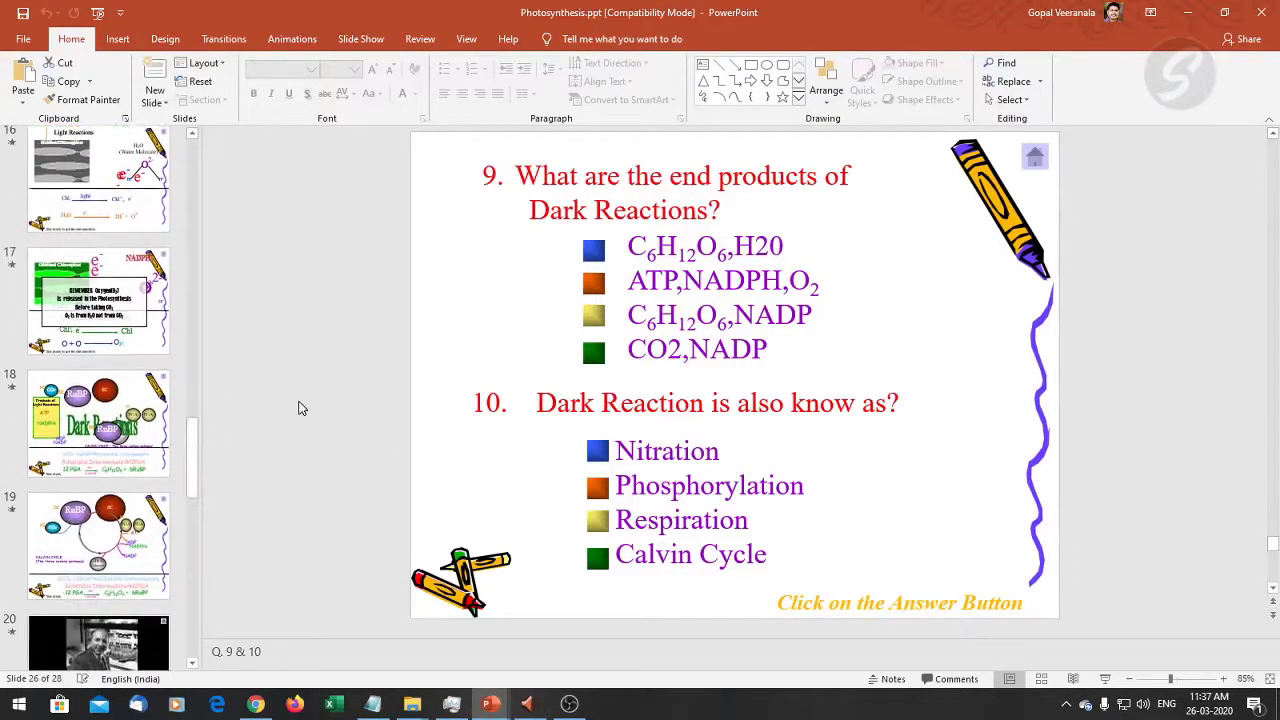
key(End)
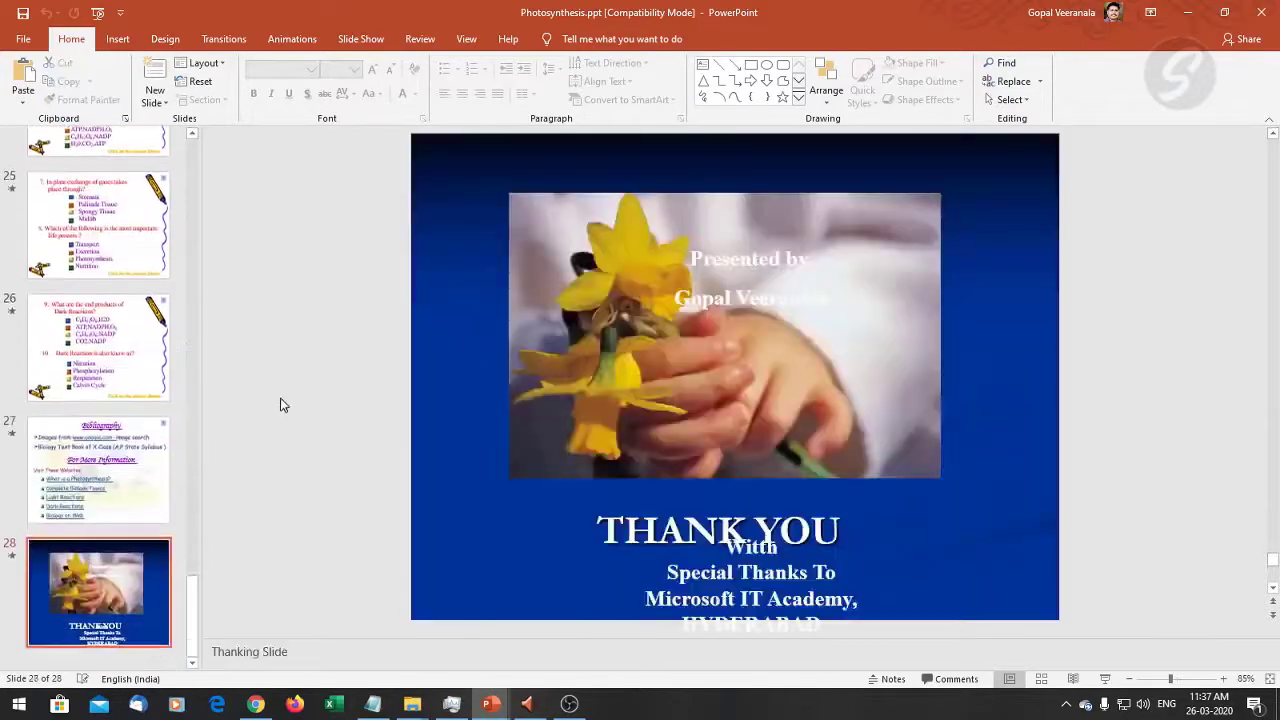
key(Up)
key(Up)
key(Up)
key(Up)
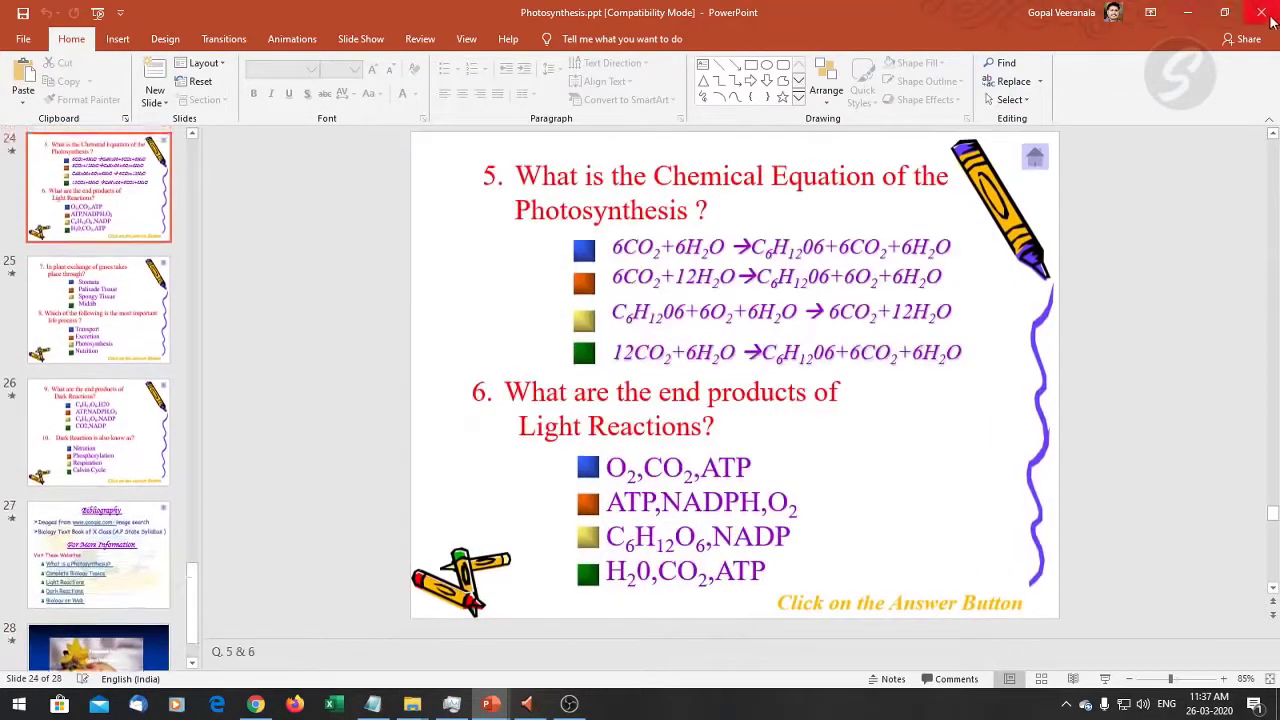
Close the Photosynthesis deck, minimize File Explorer, and bring up the PowerPoint start screen.
click(1263, 13)
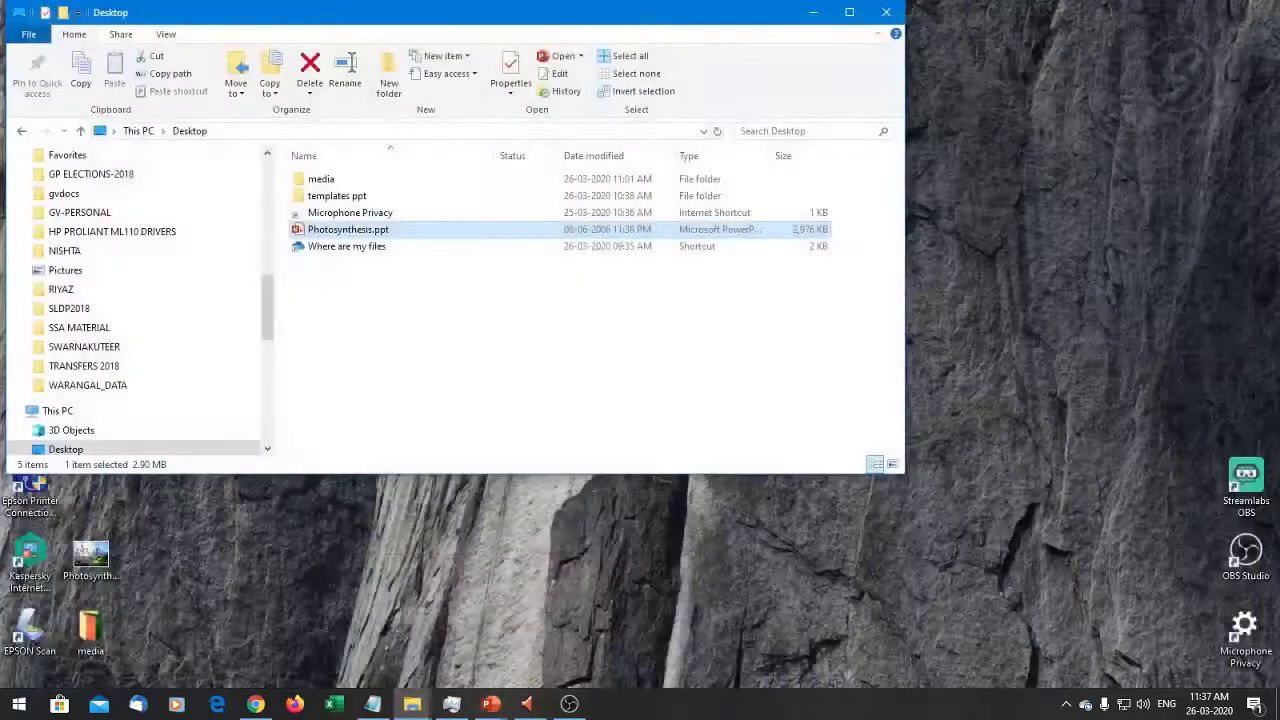
click(828, 18)
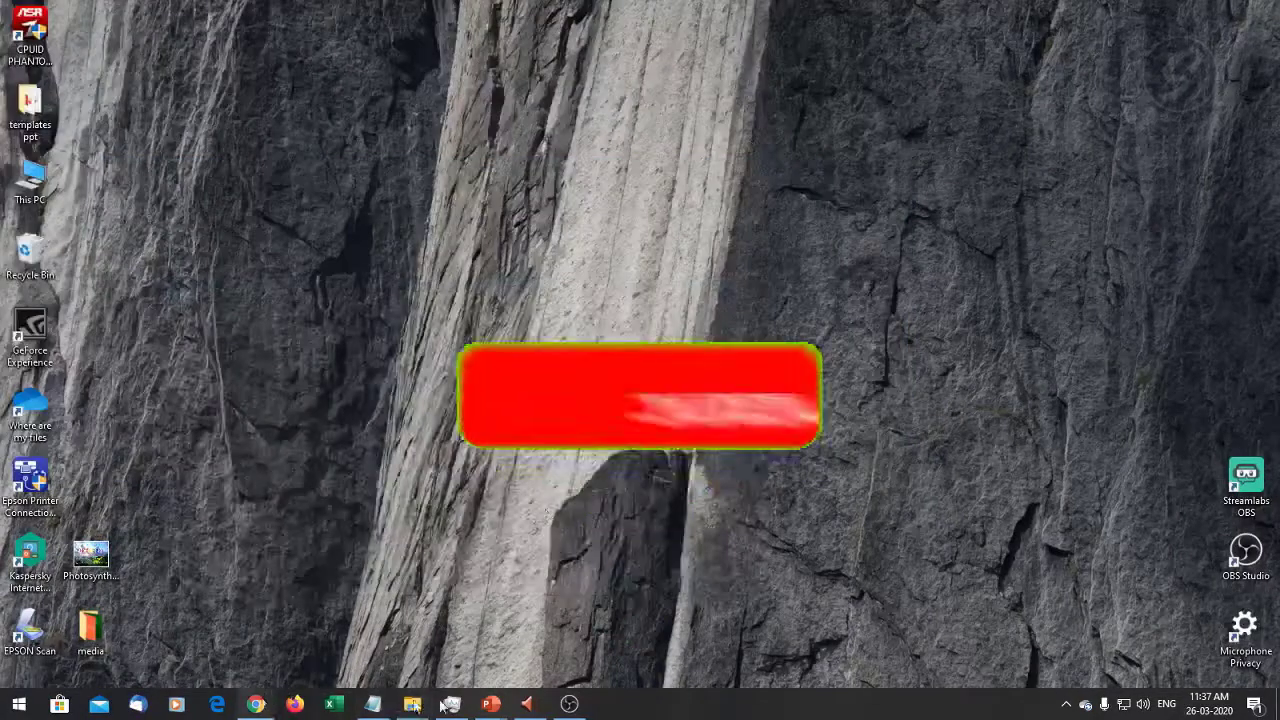
mouse_move(490, 708)
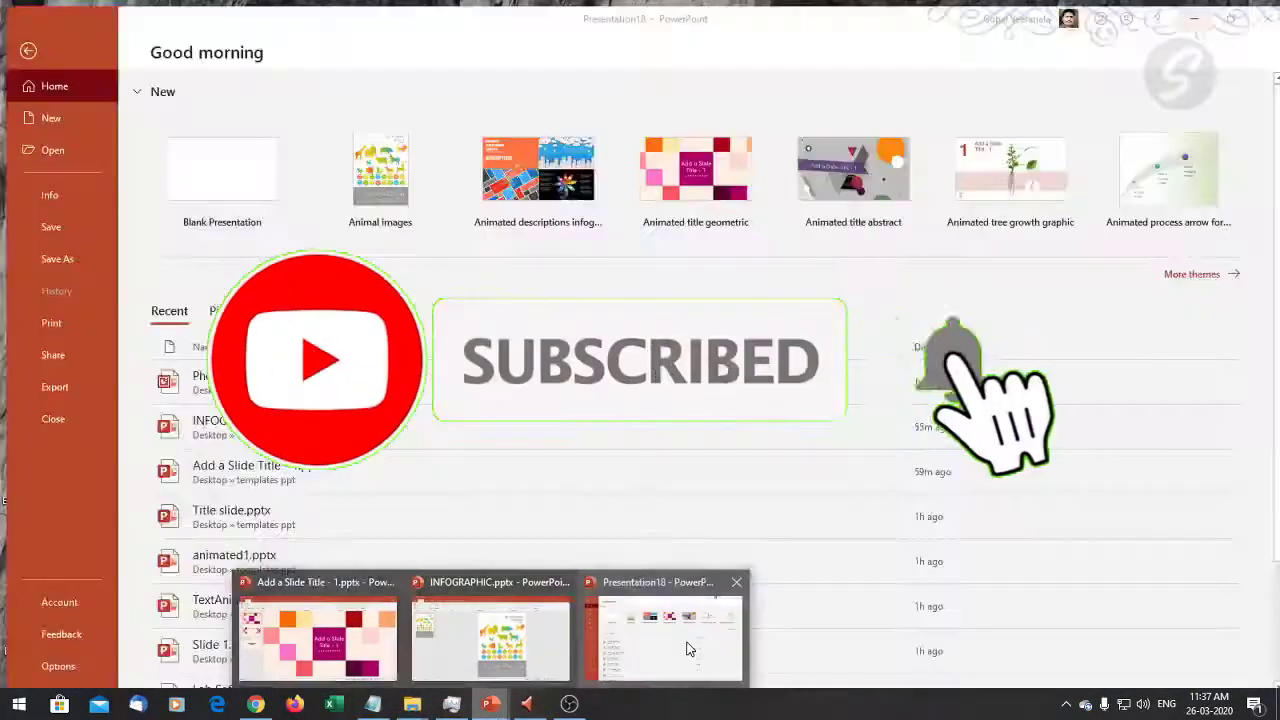
click(663, 645)
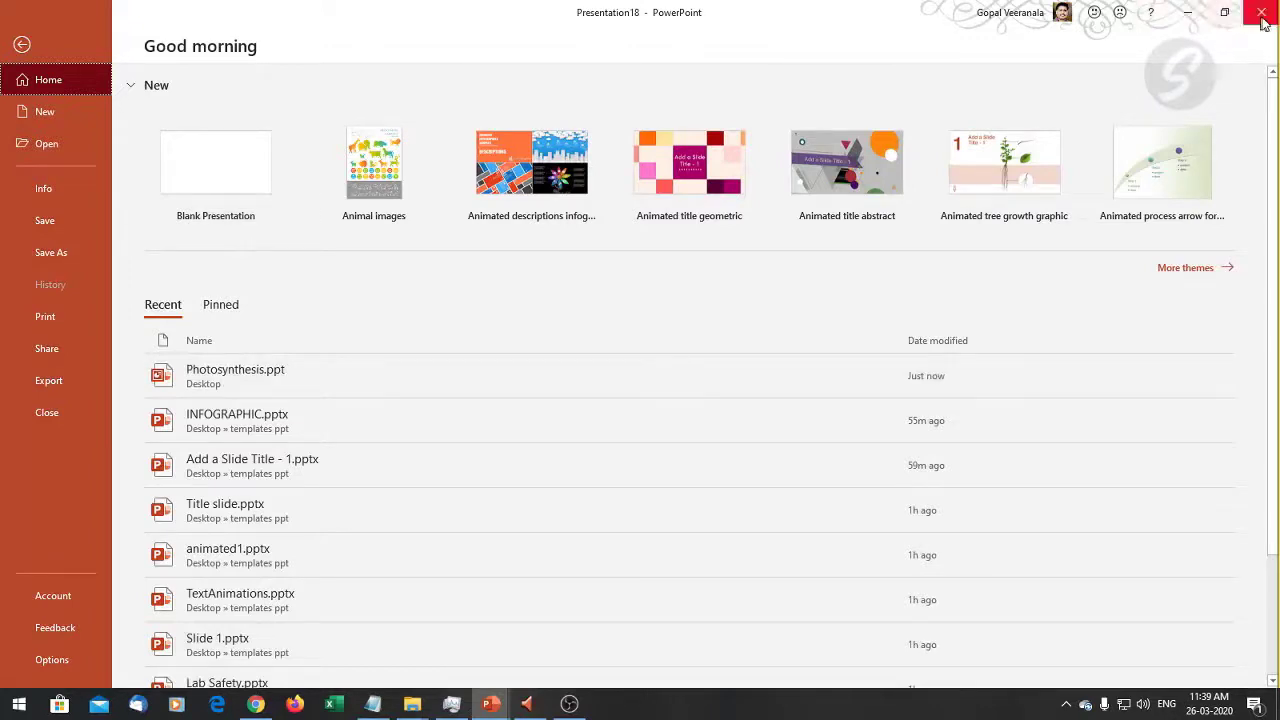
click(251, 172)
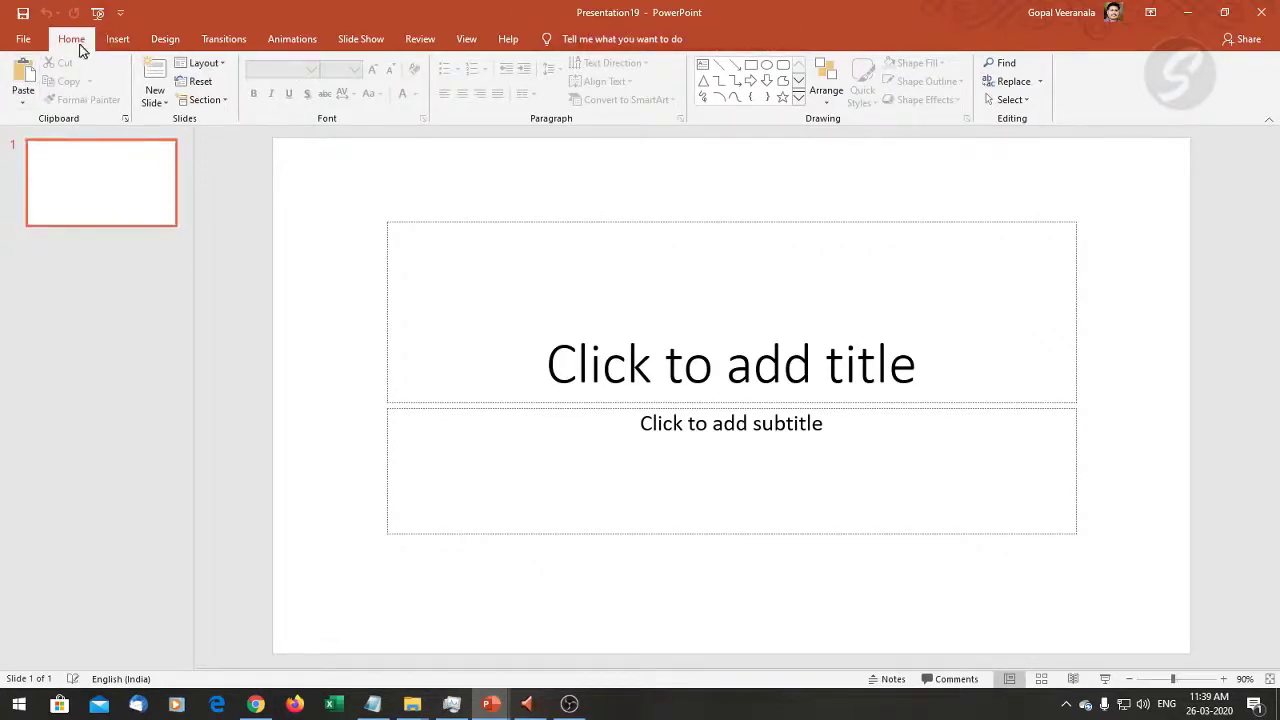
click(117, 43)
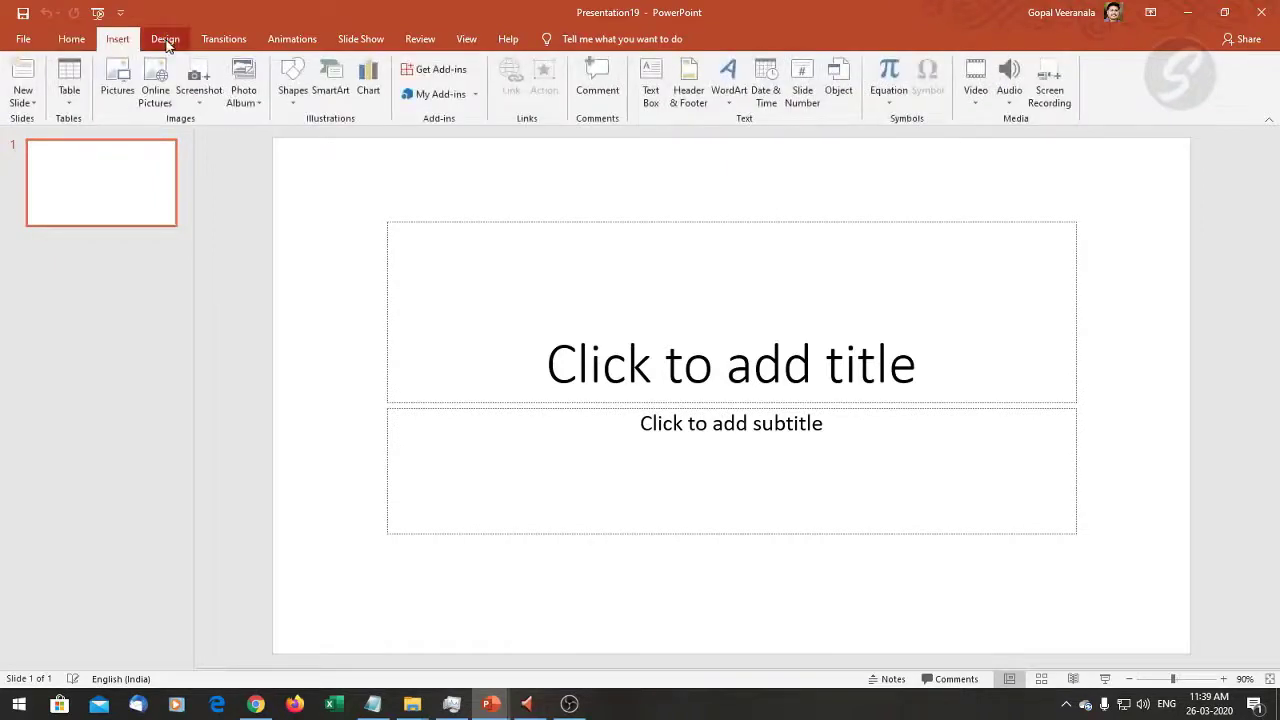
click(166, 42)
click(236, 44)
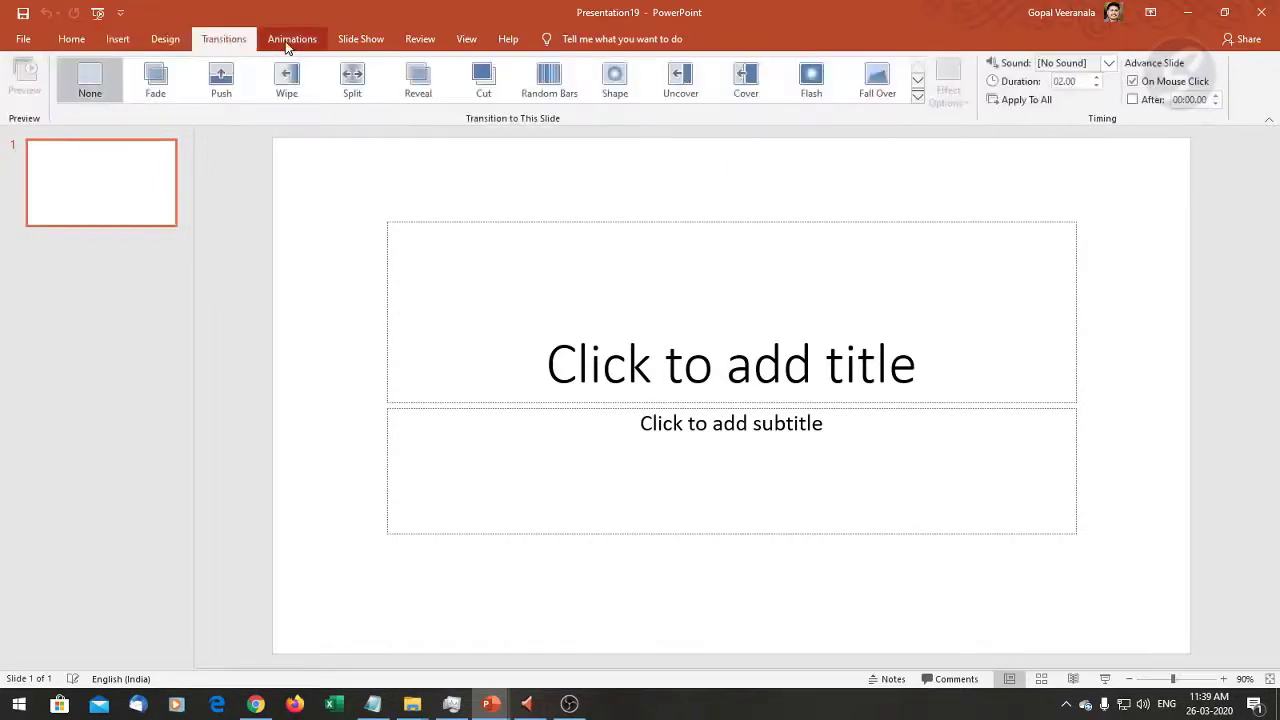
click(287, 45)
click(78, 45)
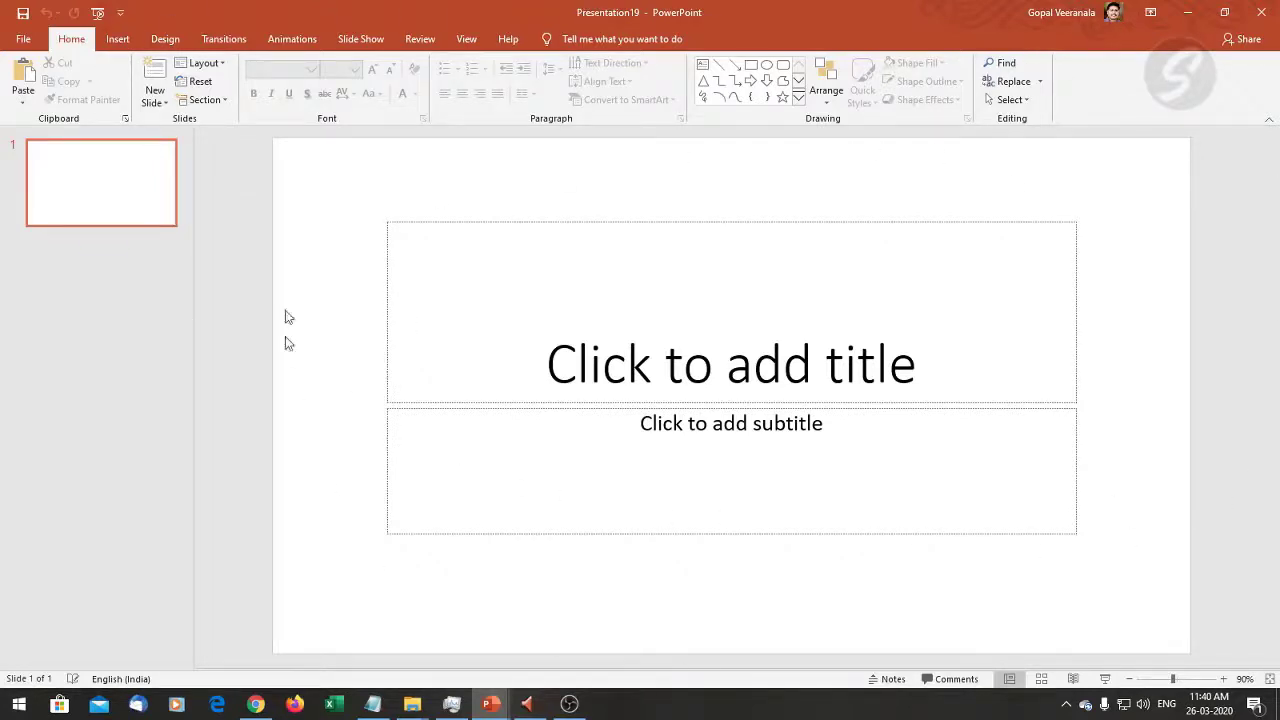
Select the title slide in the slide pane.
click(146, 181)
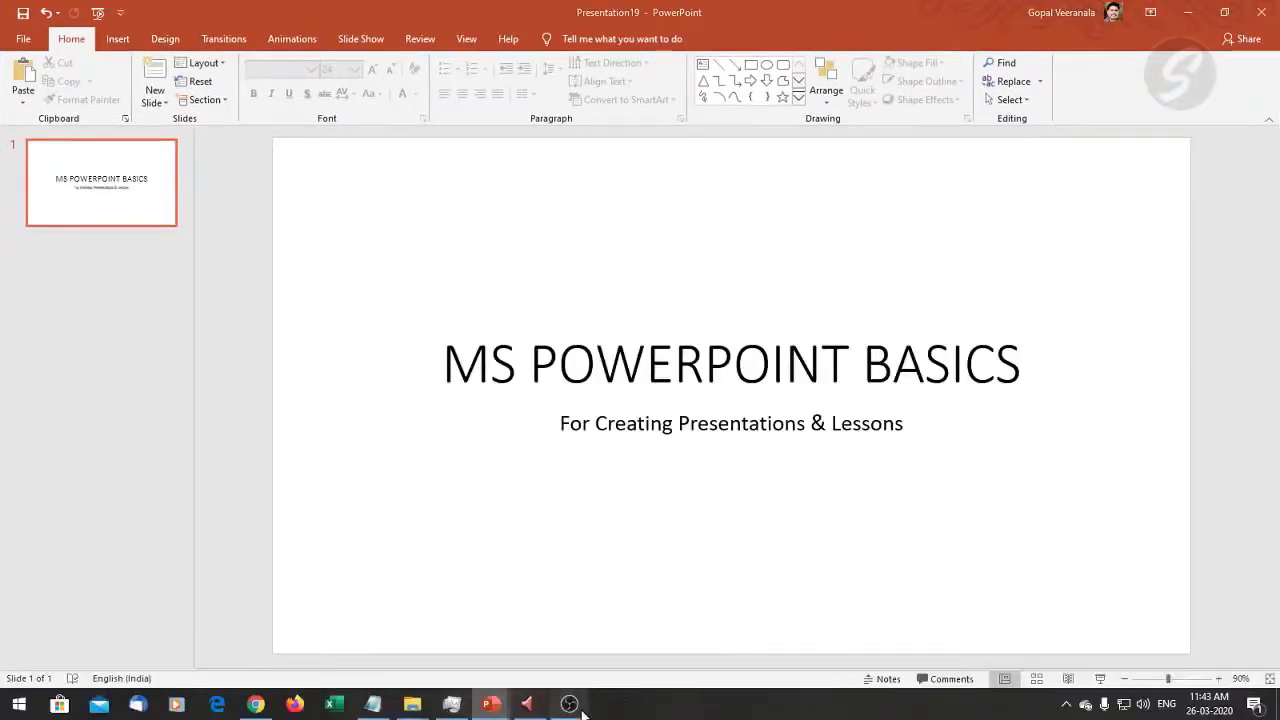
click(570, 704)
click(570, 704)
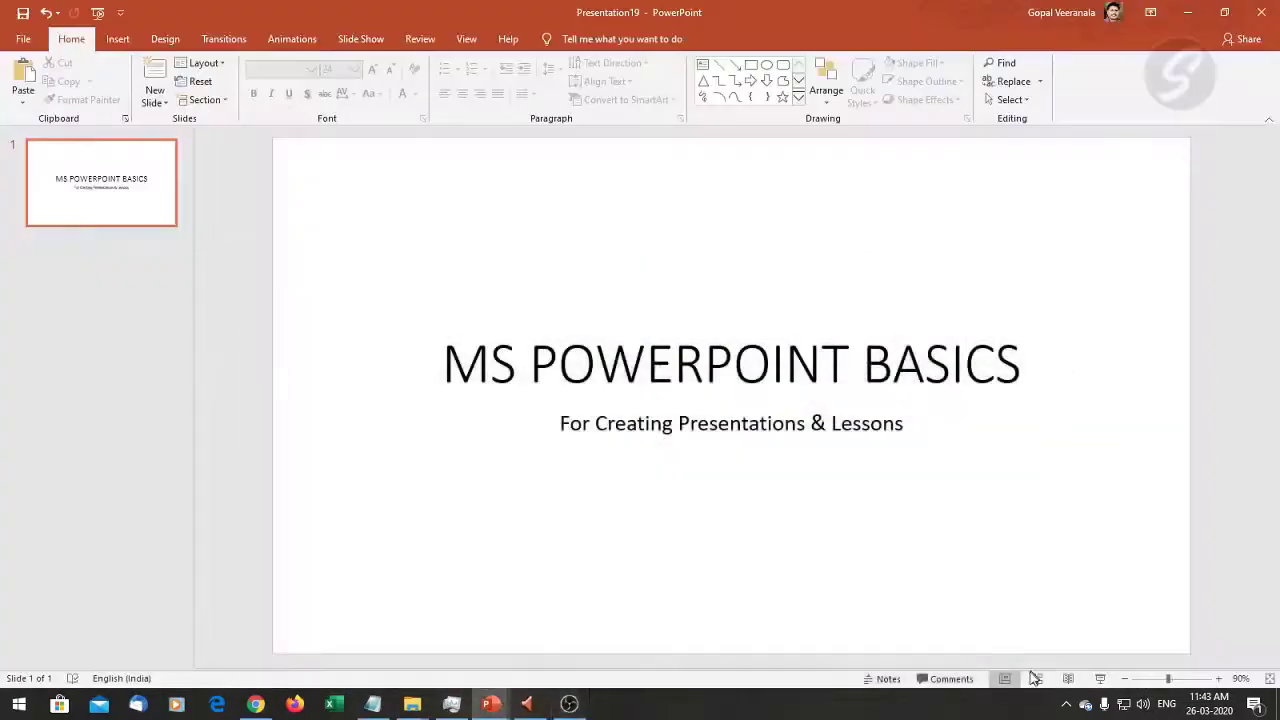
click(1099, 680)
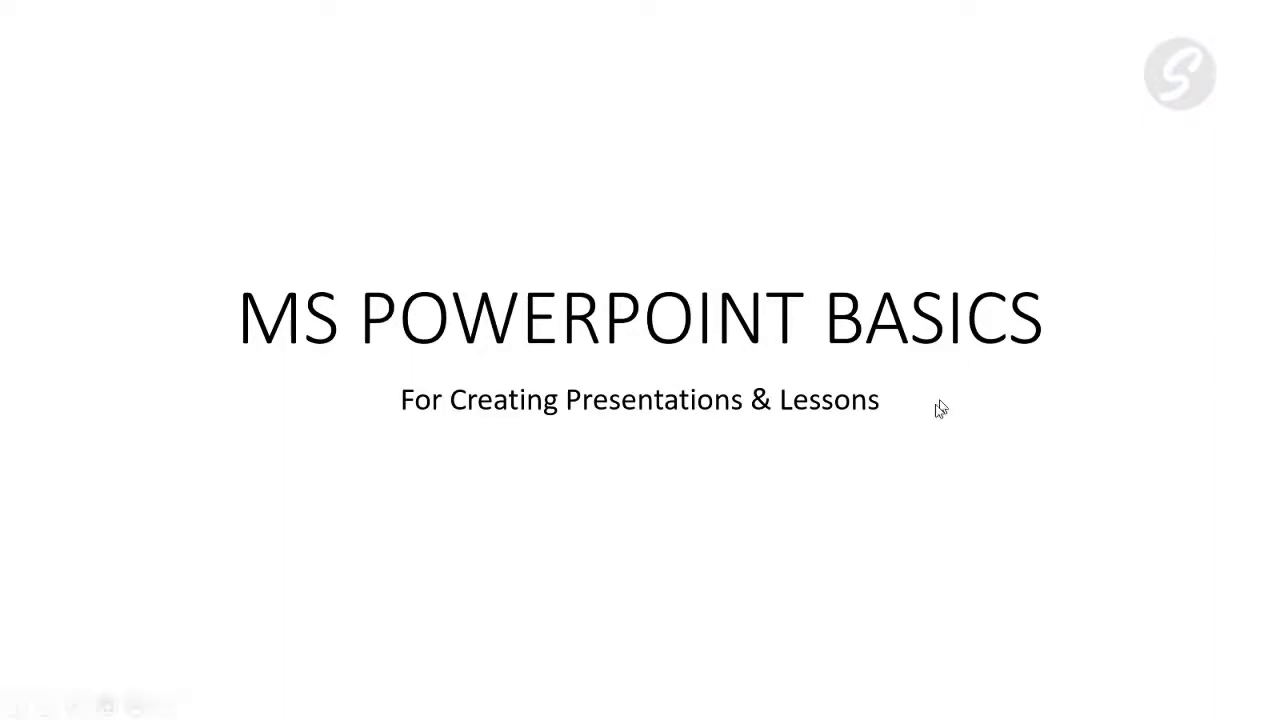
key(Escape)
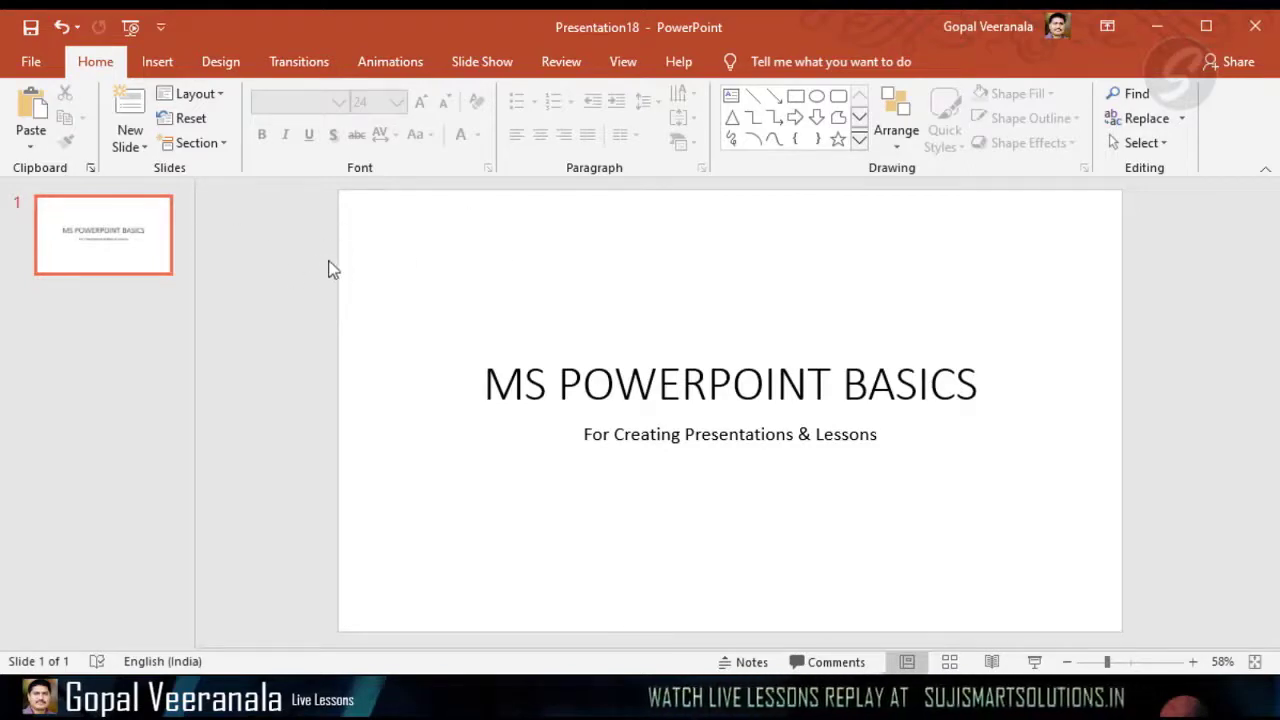
Insert a new Title and Content slide after the title slide.
click(131, 108)
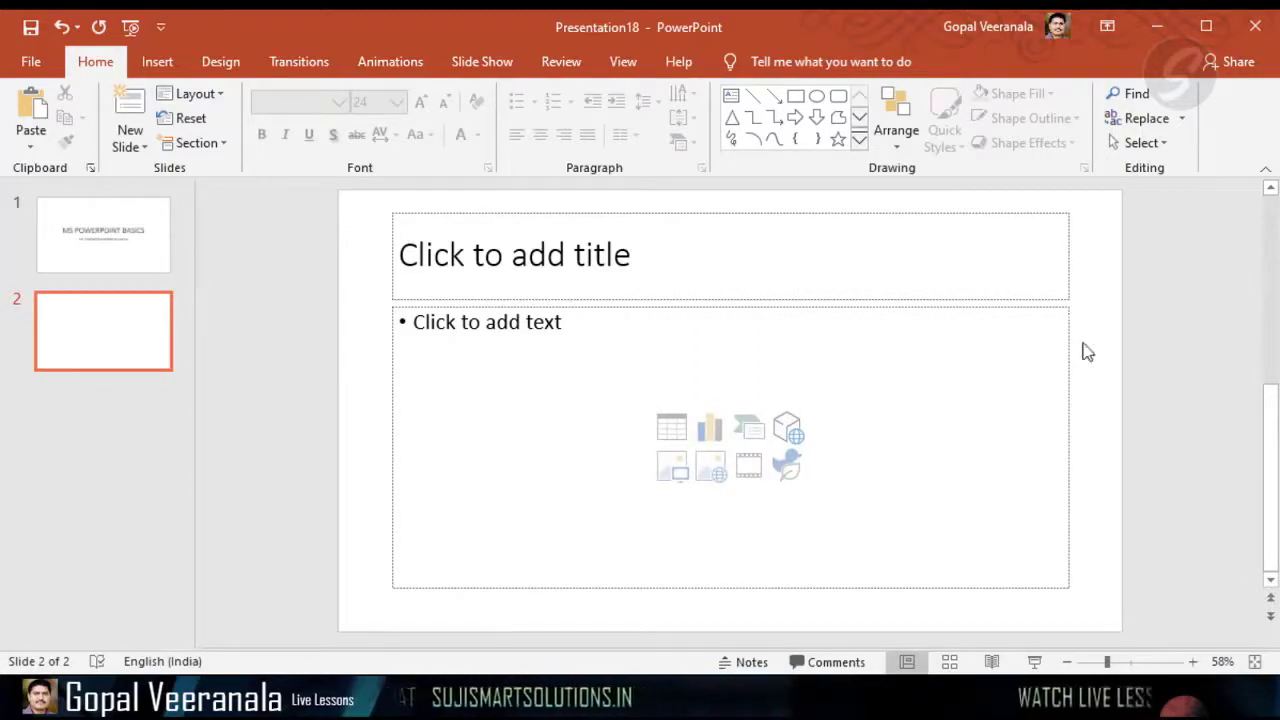
Flip between the title slide and slide 2 thumbnails, finishing on the empty second slide.
click(121, 240)
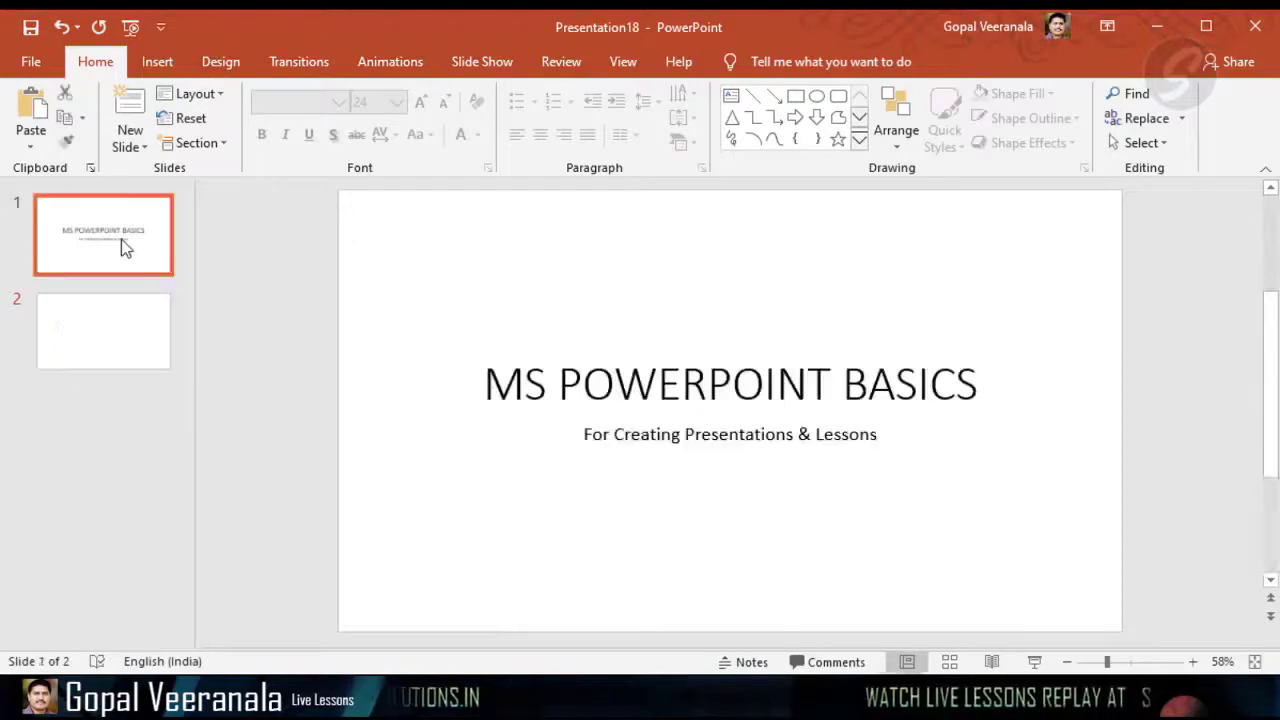
click(683, 380)
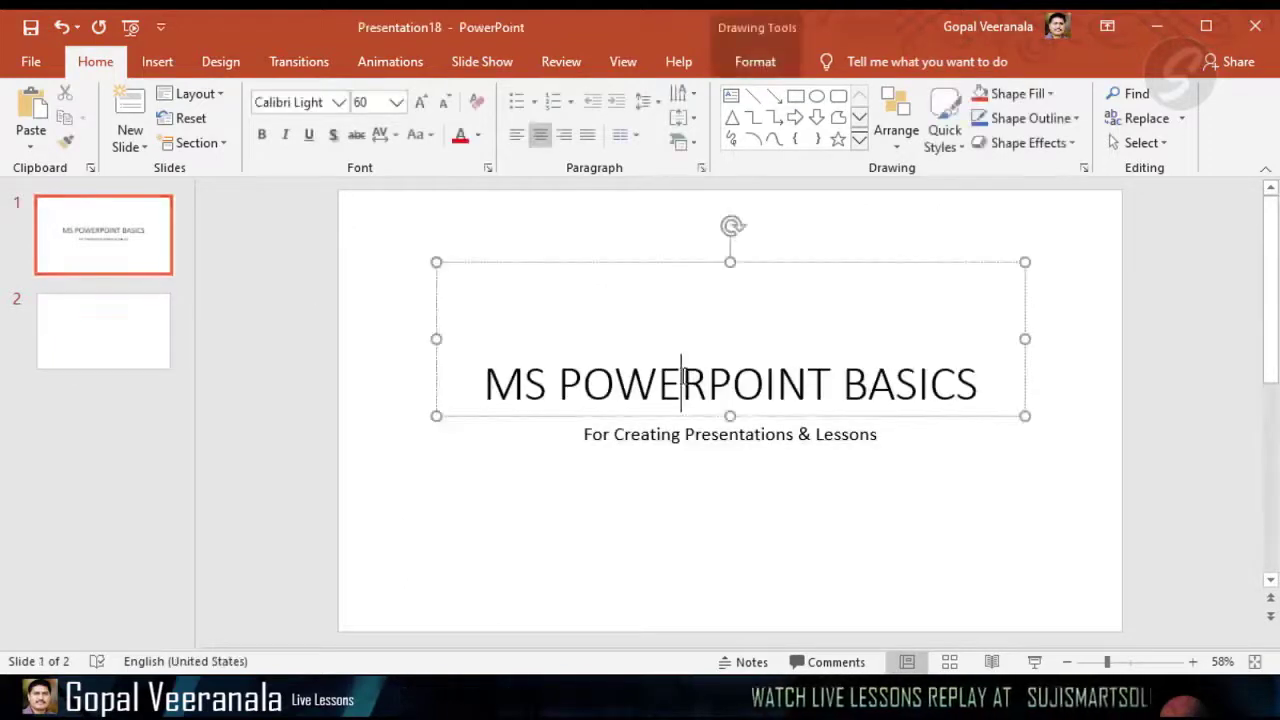
click(676, 434)
click(114, 337)
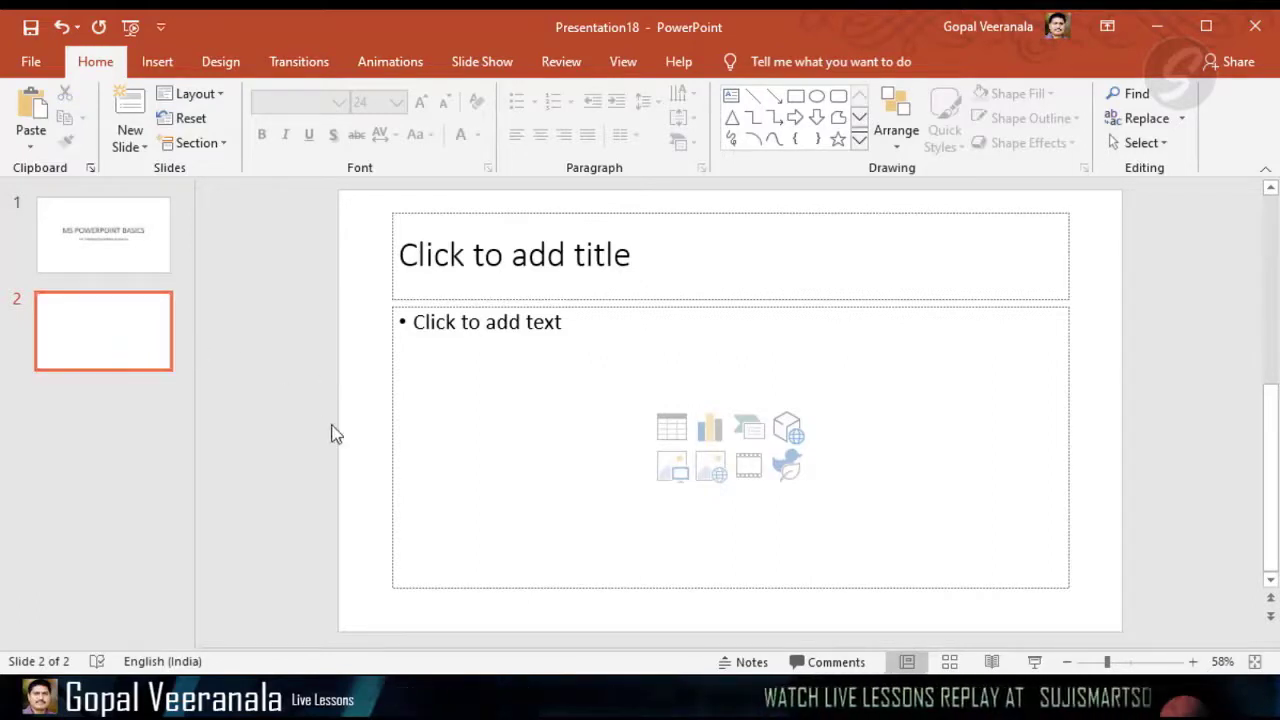
click(87, 242)
click(101, 330)
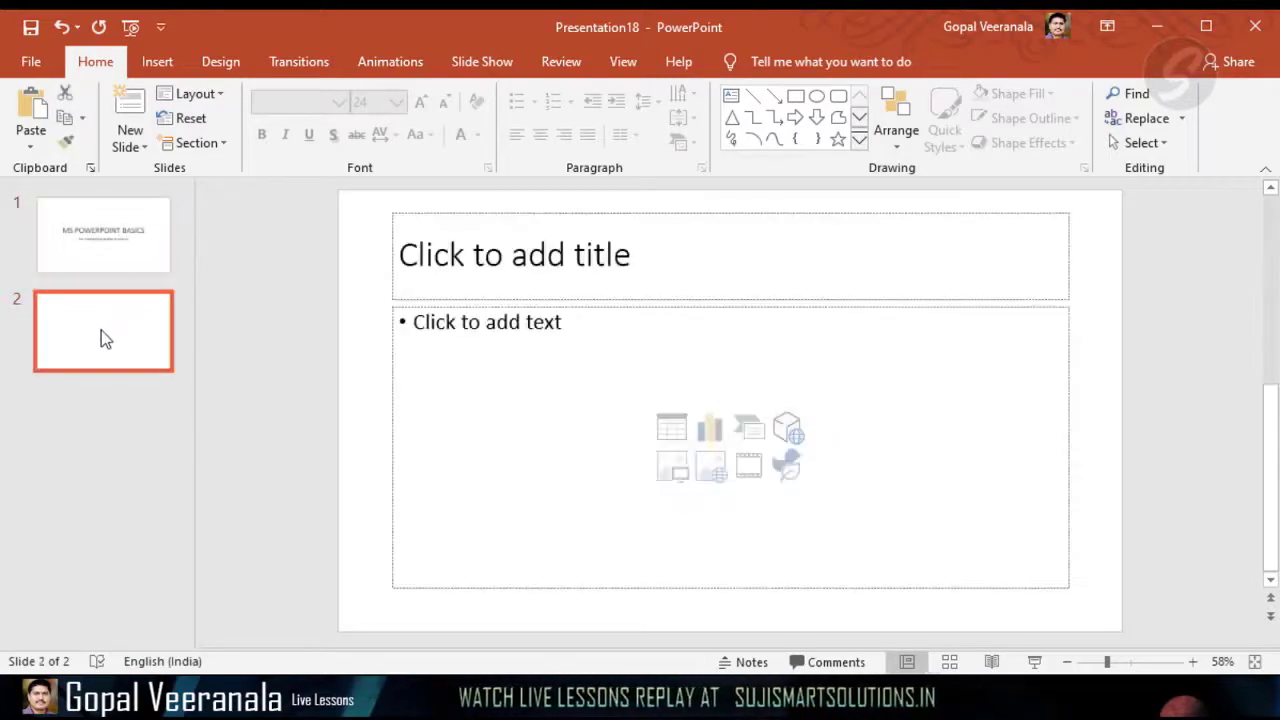
click(101, 250)
click(107, 322)
click(105, 246)
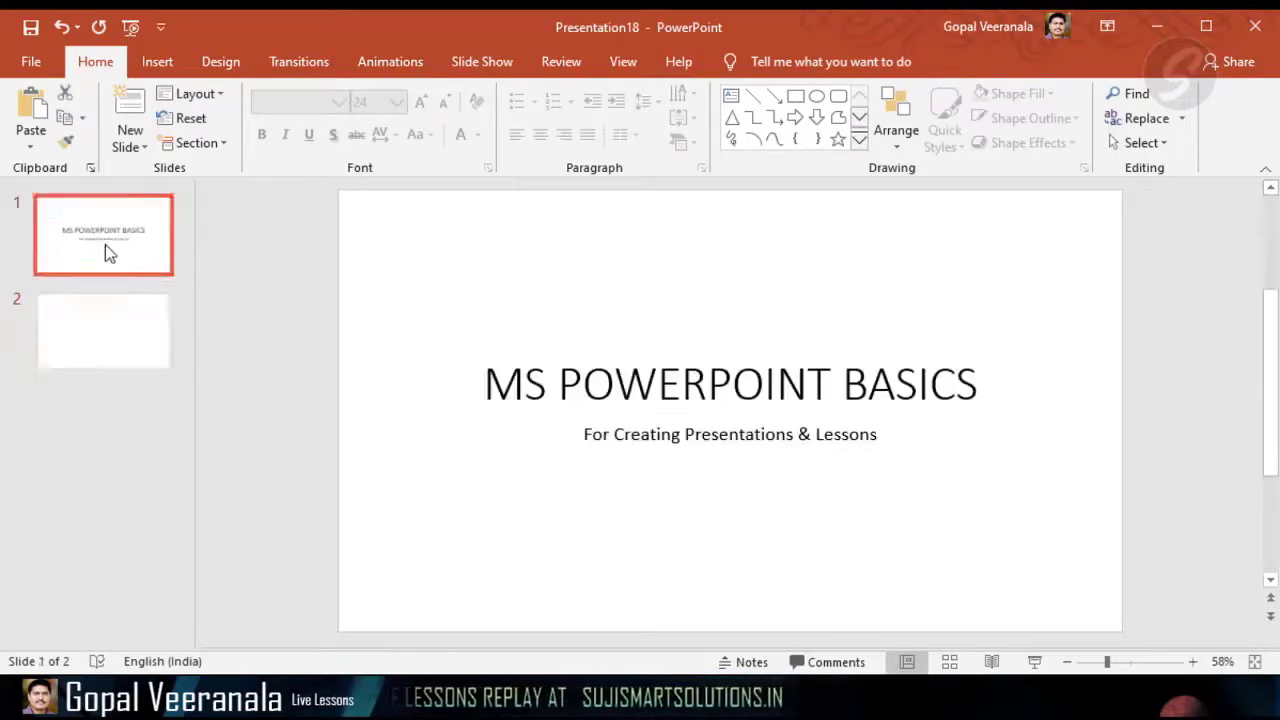
click(107, 322)
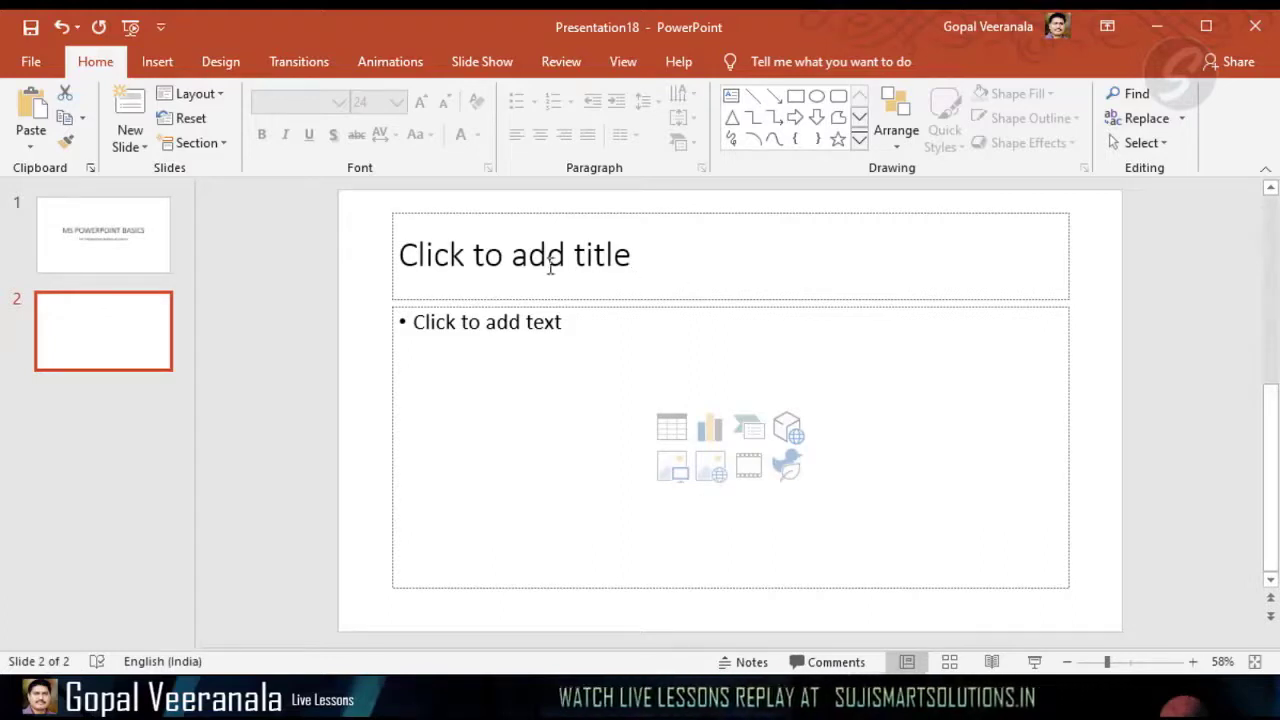
Title slide 2 'INDEX' with bullets 'Create a New Presentation' and 'Navigate to Slides'.
click(612, 258)
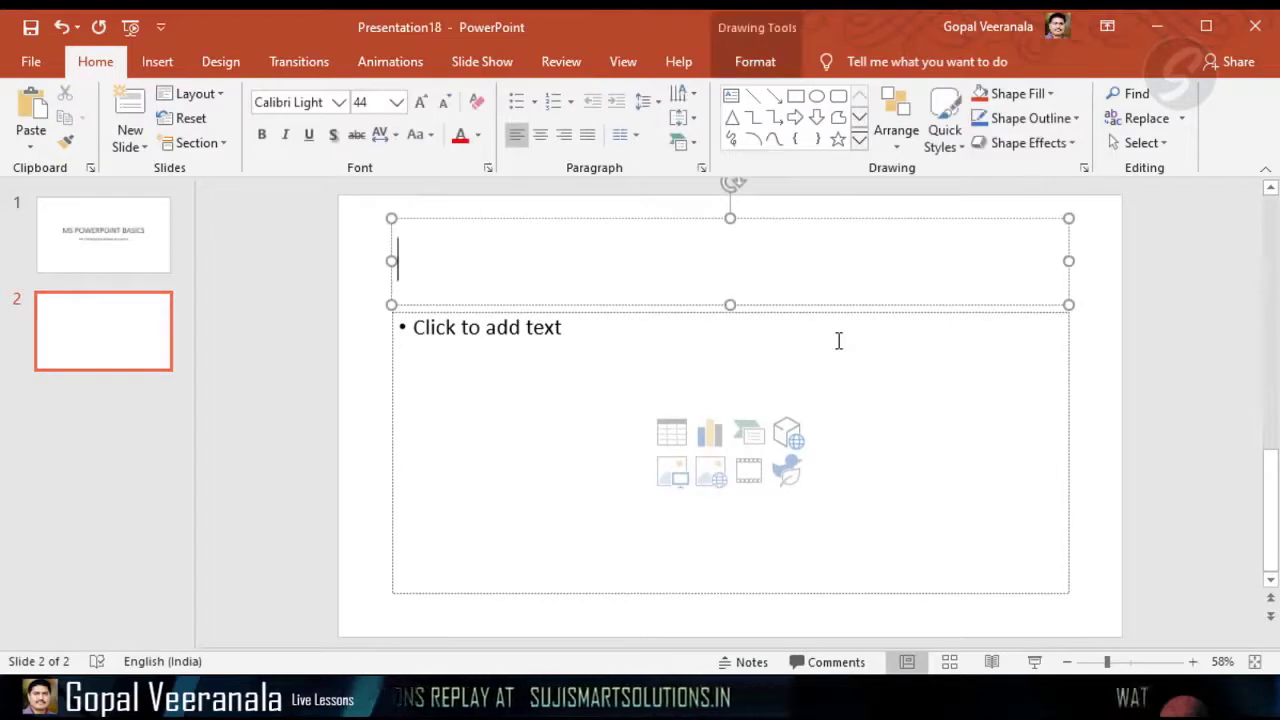
text(INDEX)
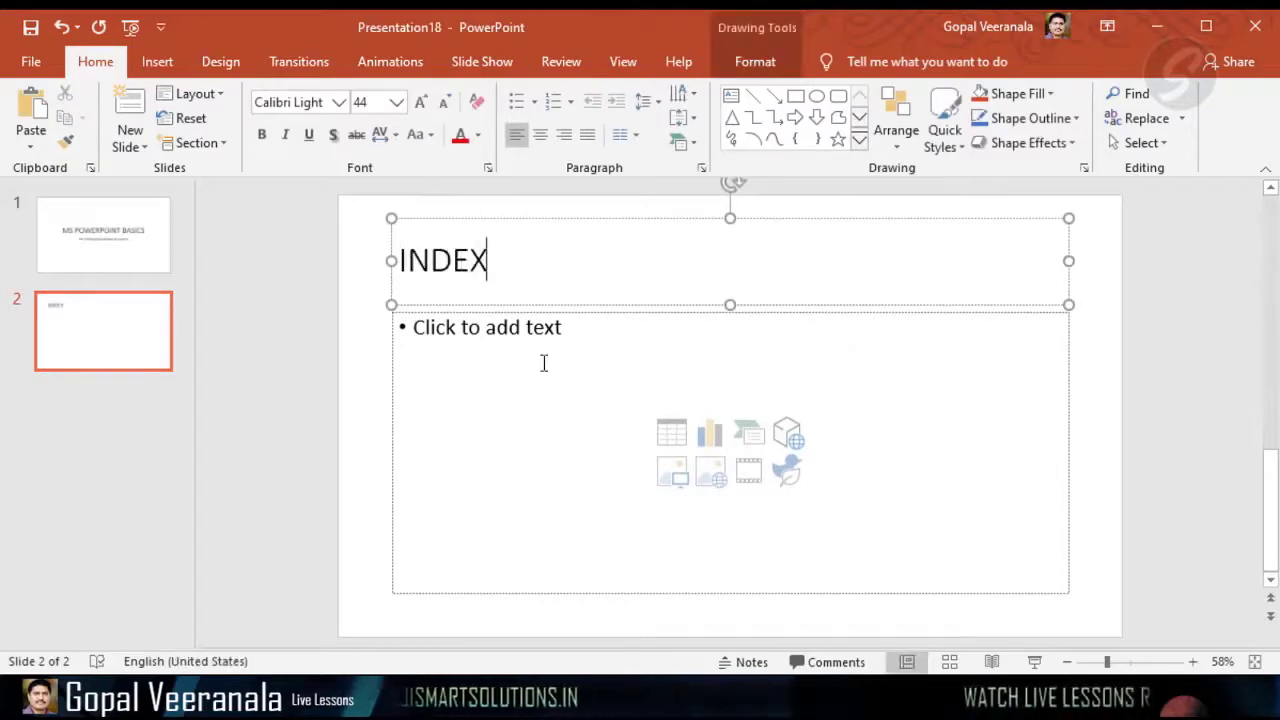
click(506, 353)
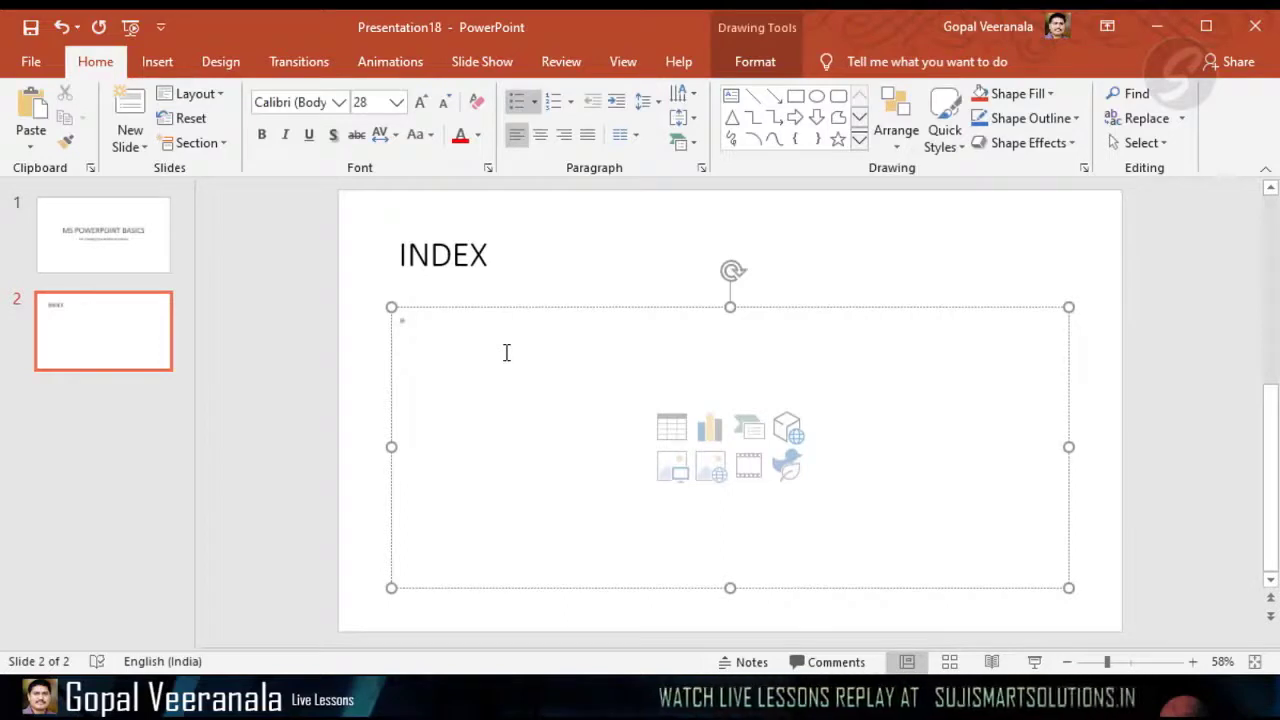
text(Create New)
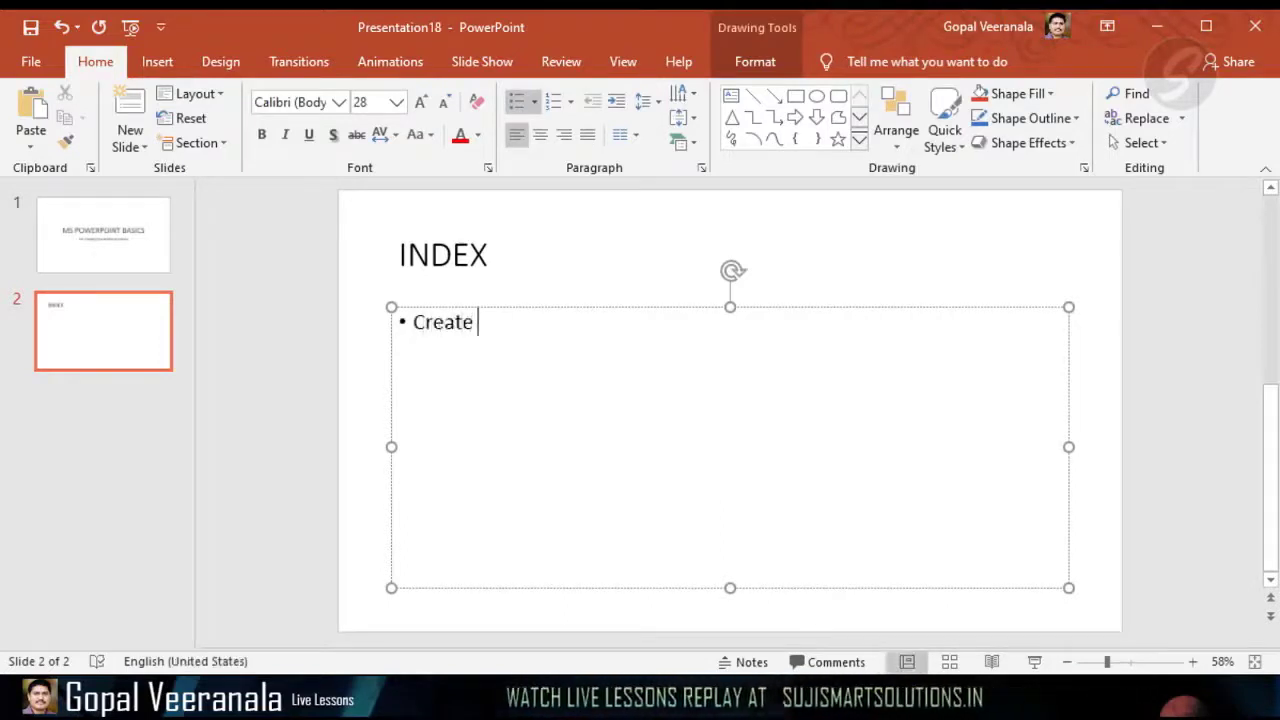
key(BackSpace)
key(BackSpace)
key(BackSpace)
text(a N)
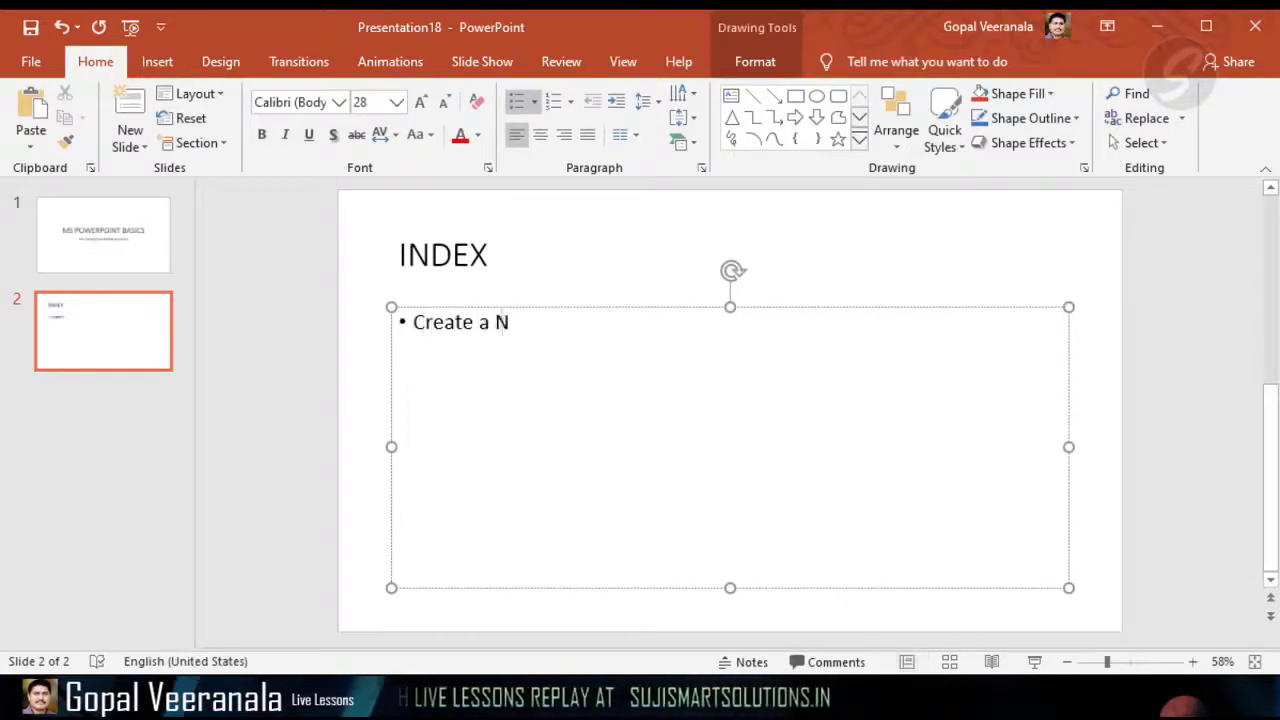
text(ew Presentation)
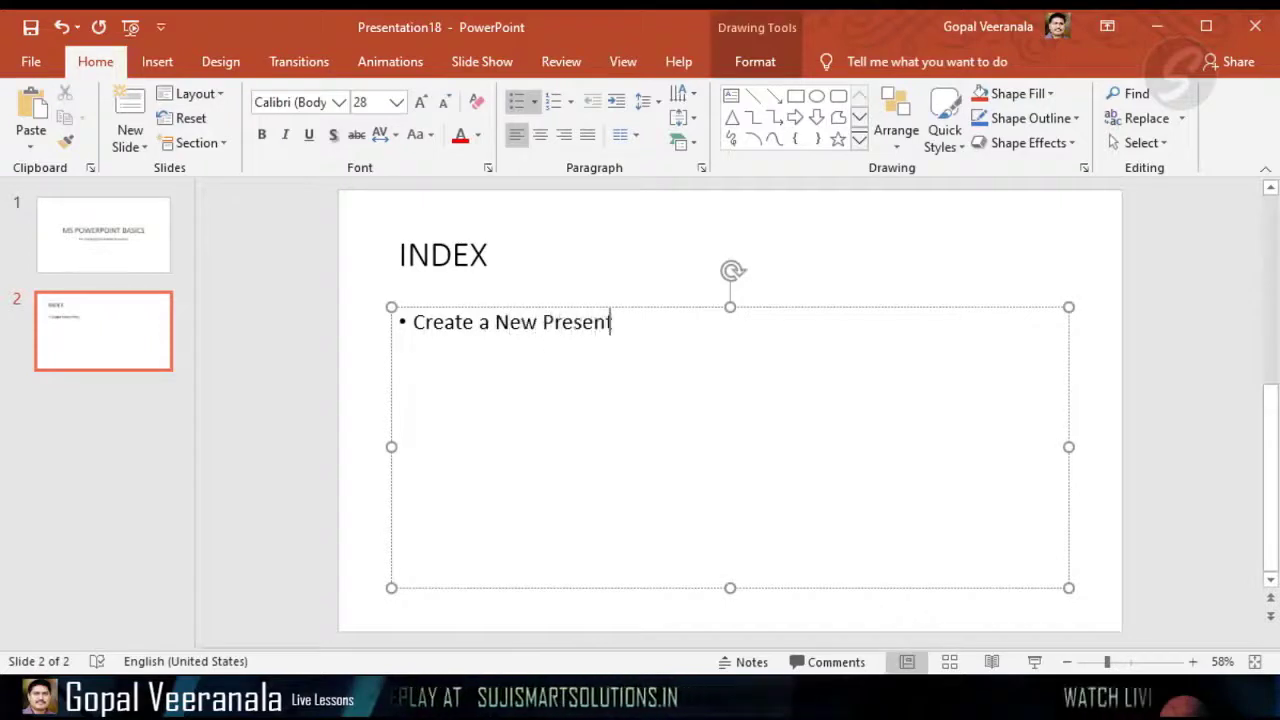
key(Return)
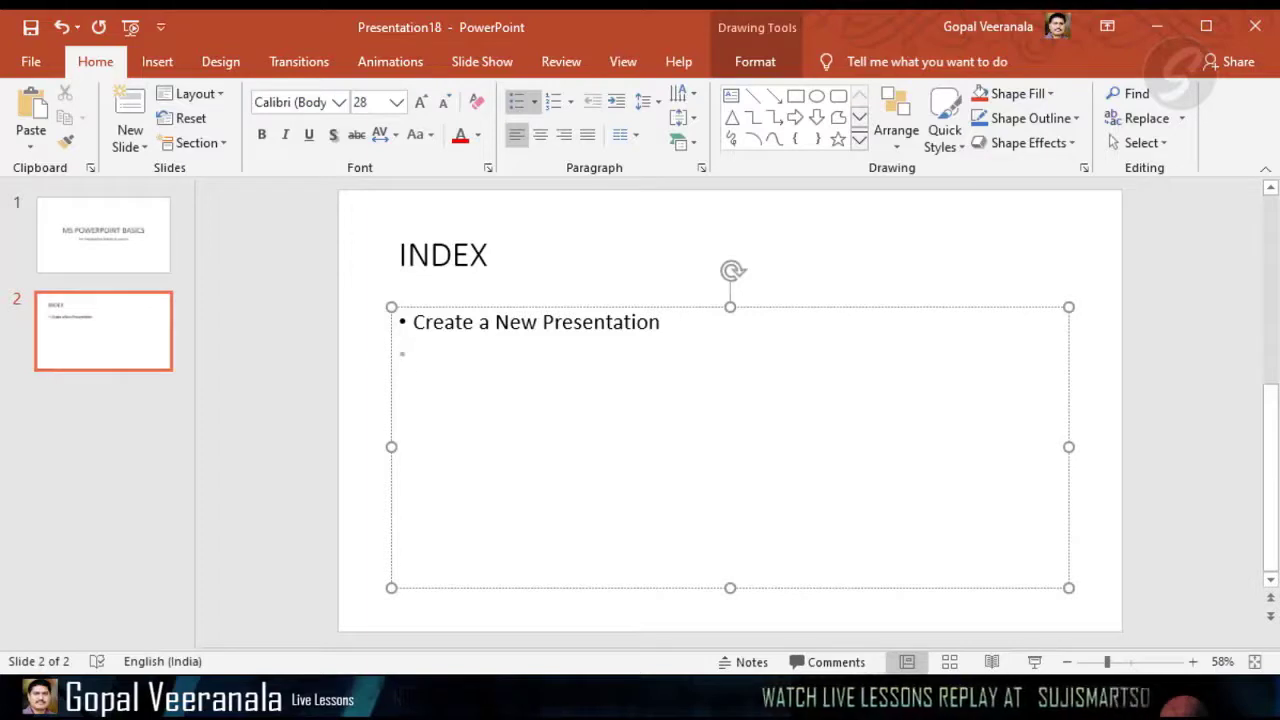
text(Navi)
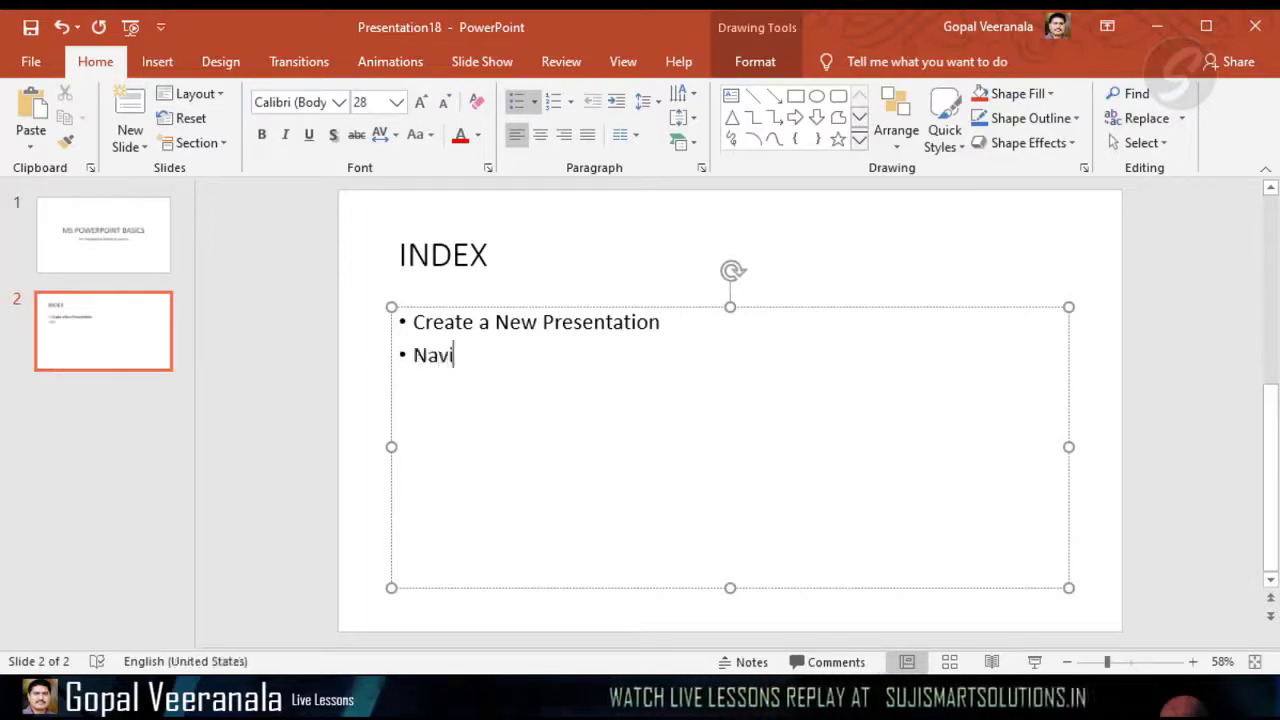
text(gate to )
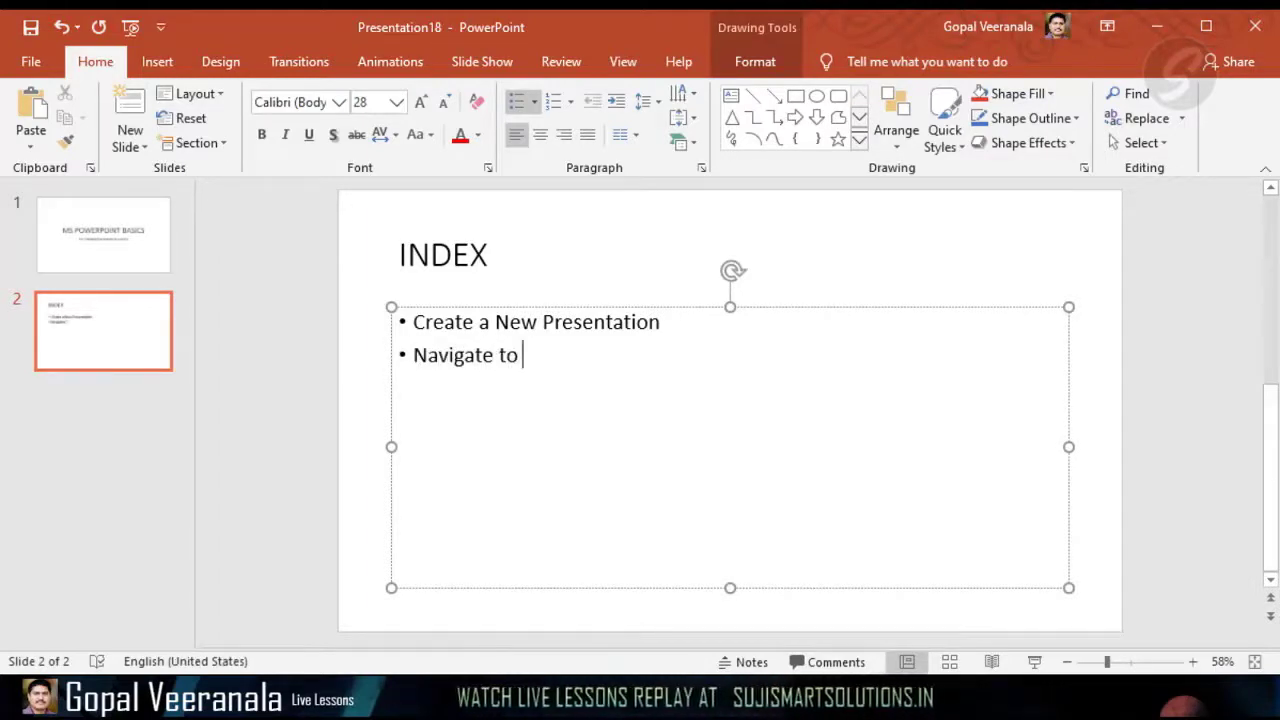
text(Slide)
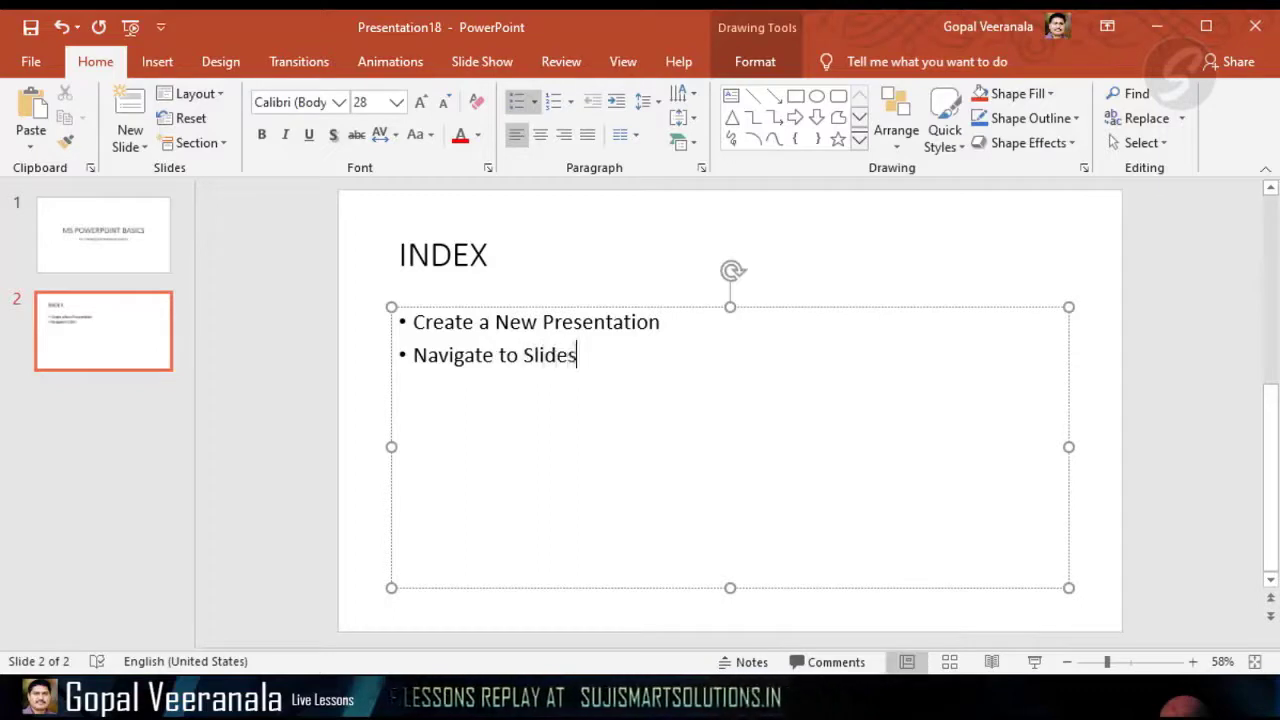
text(s)
Insert a 'Create a Slide' bullet above 'Navigate to Slides'.
key(Return)
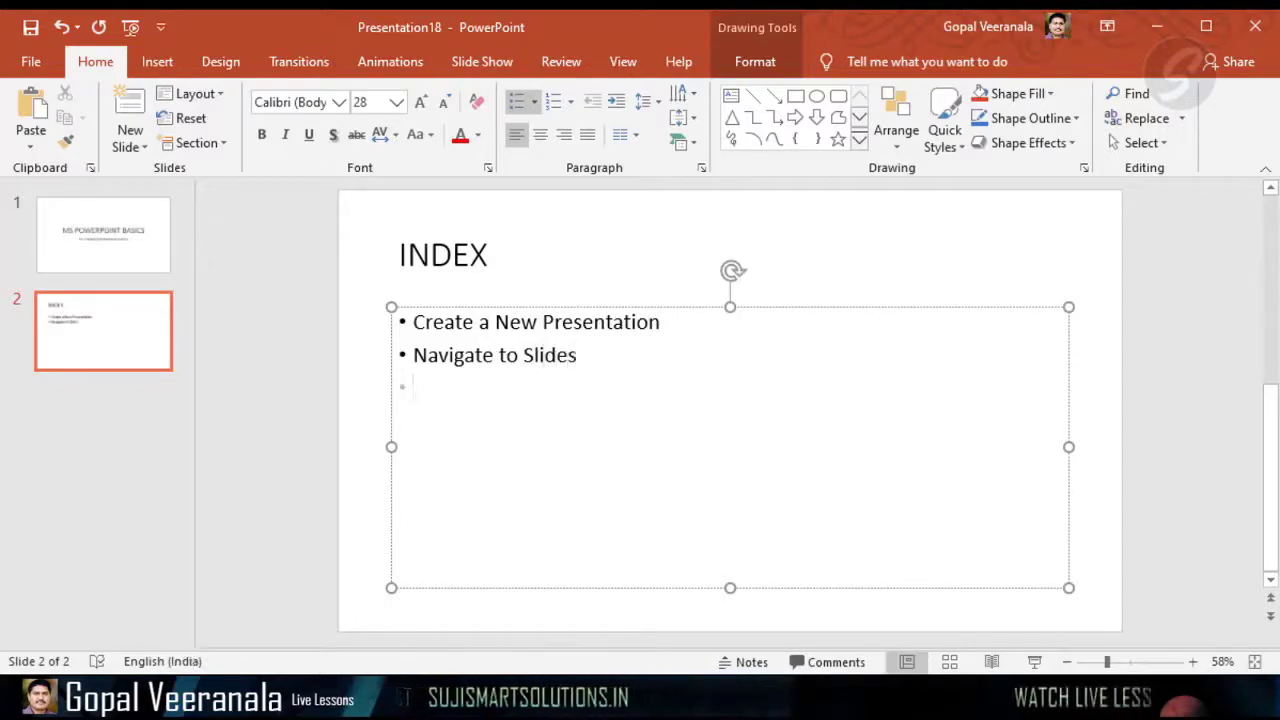
key(Up)
key(Return)
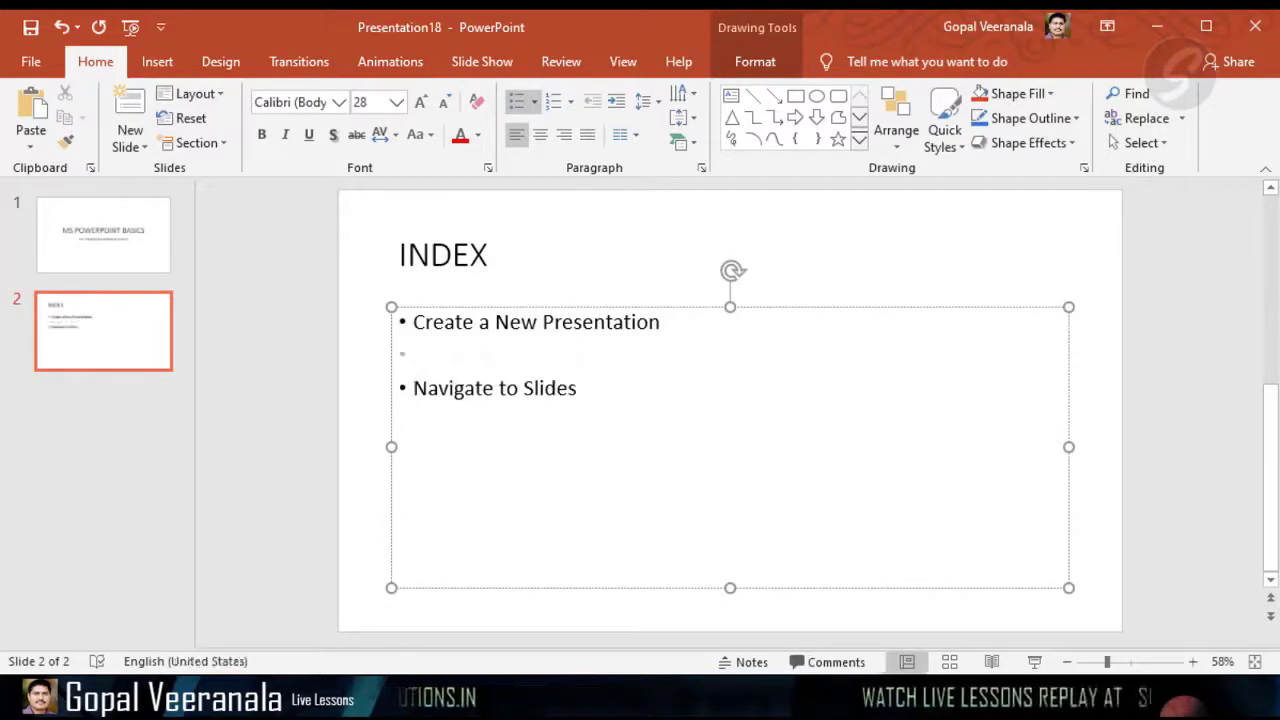
key(Up)
text(Create a Slide)
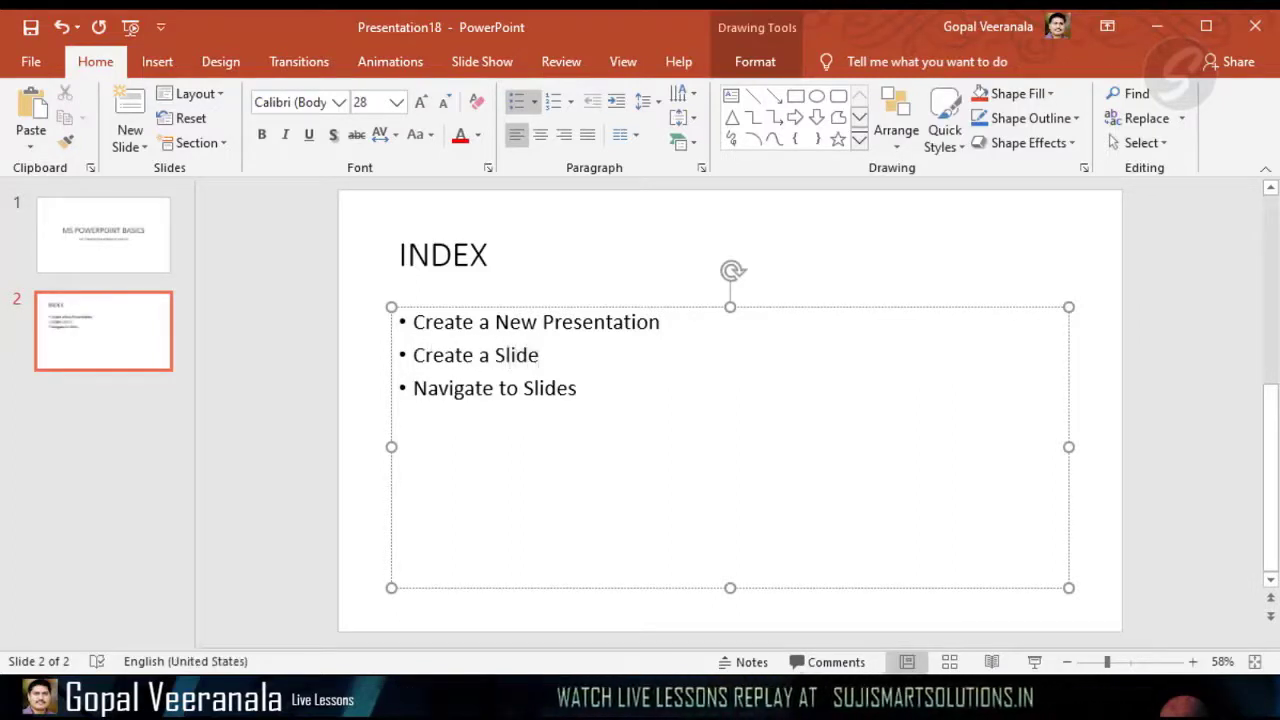
key(Right)
key(Right)
key(Right)
key(Right)
key(Return)
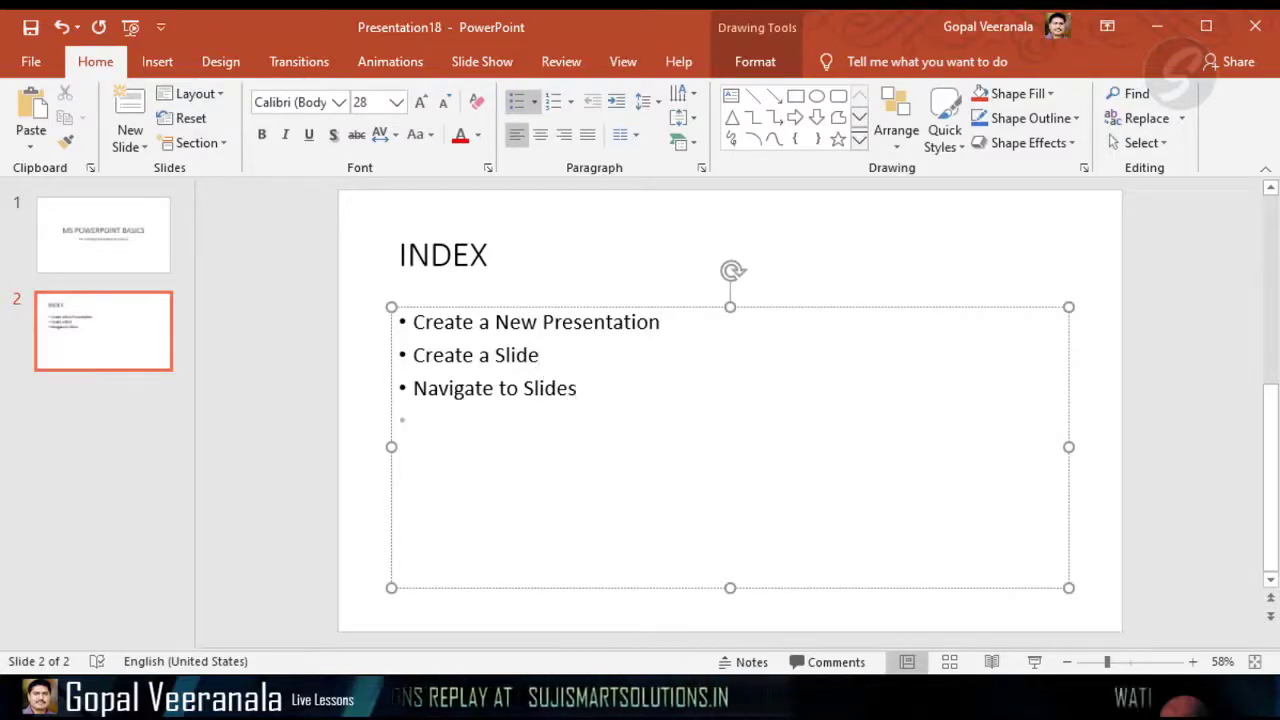
Add a final 'Start Slideshow' bullet and deselect the text box.
text(F)
key(BackSpace)
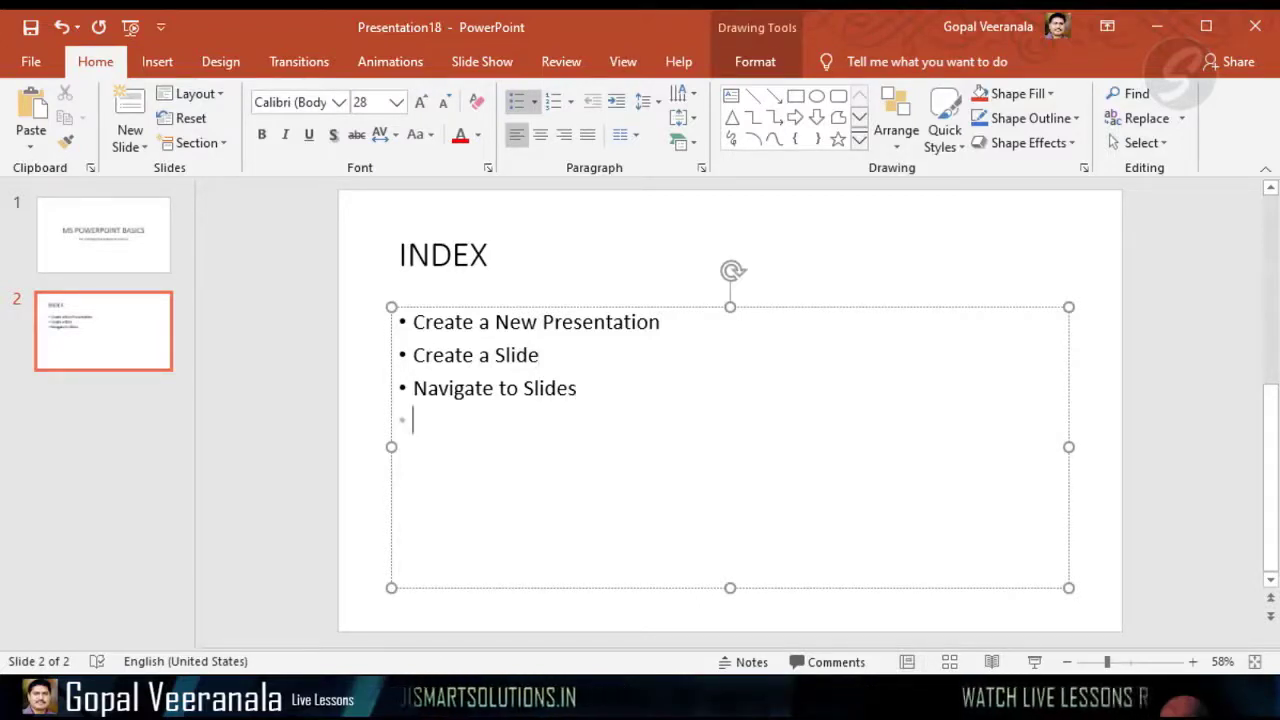
text(Start SLide)
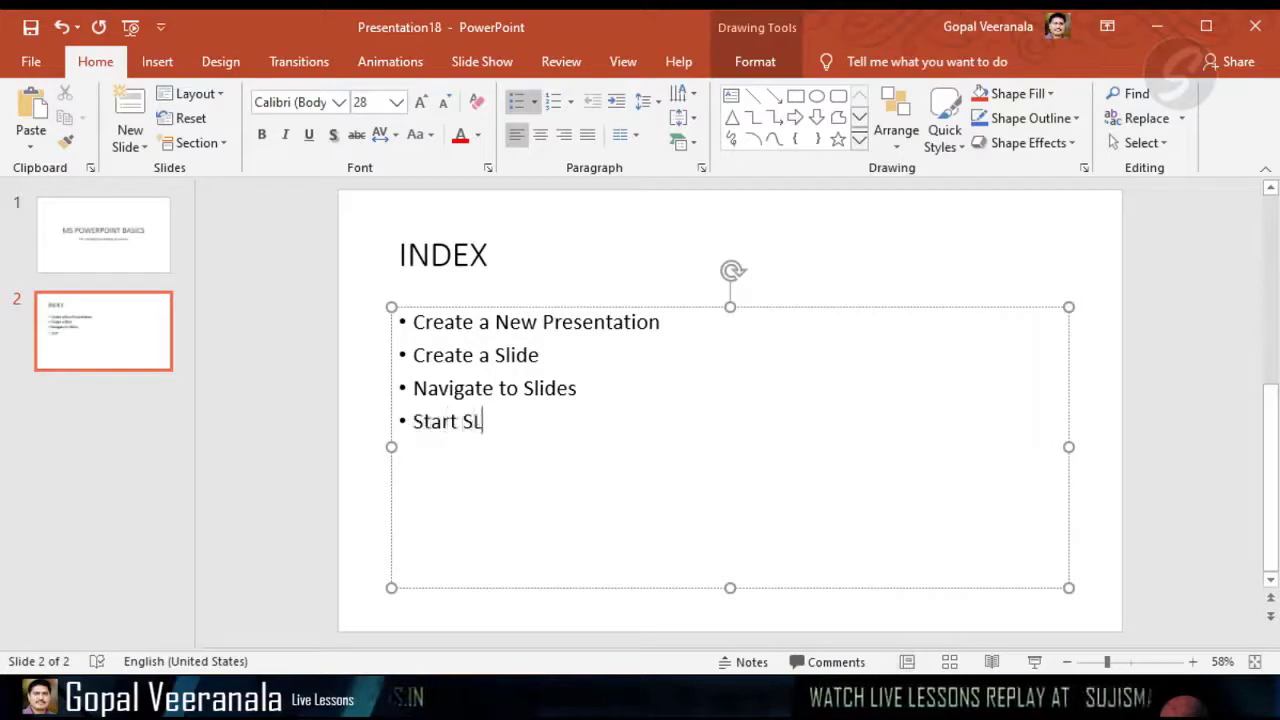
key(BackSpace)
key(BackSpace)
key(BackSpace)
key(BackSpace)
text(lide)
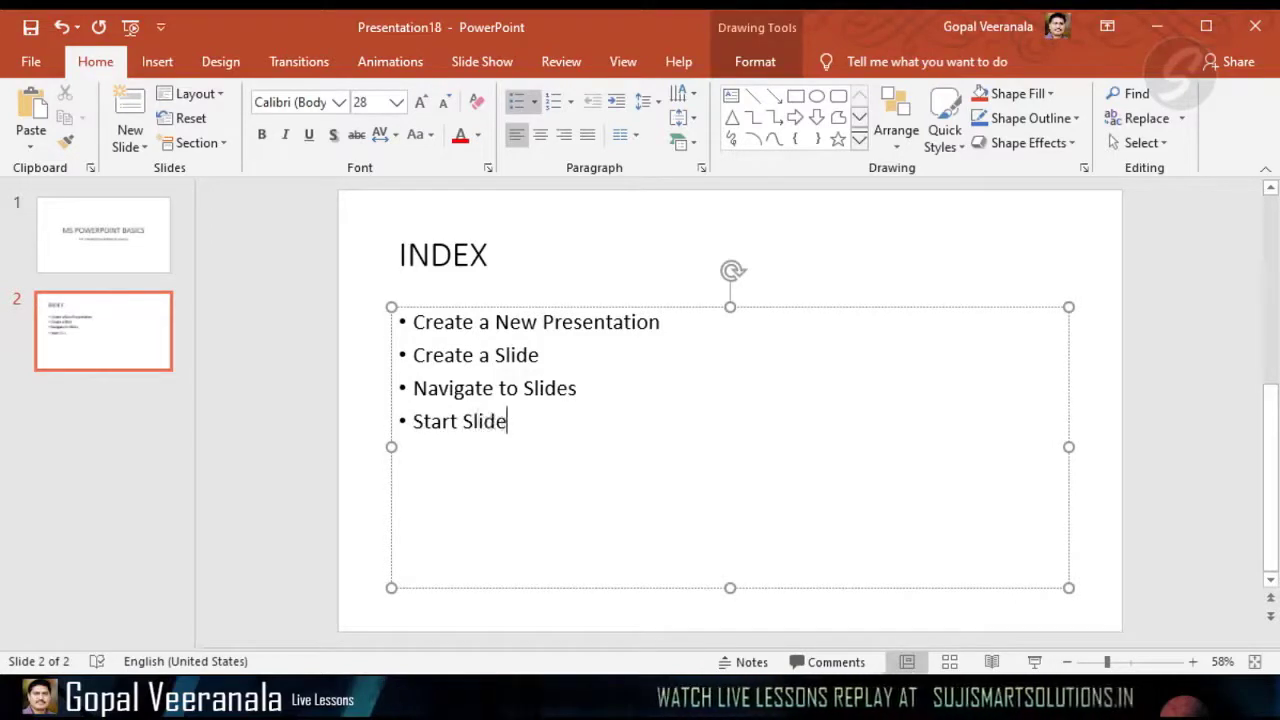
text(show)
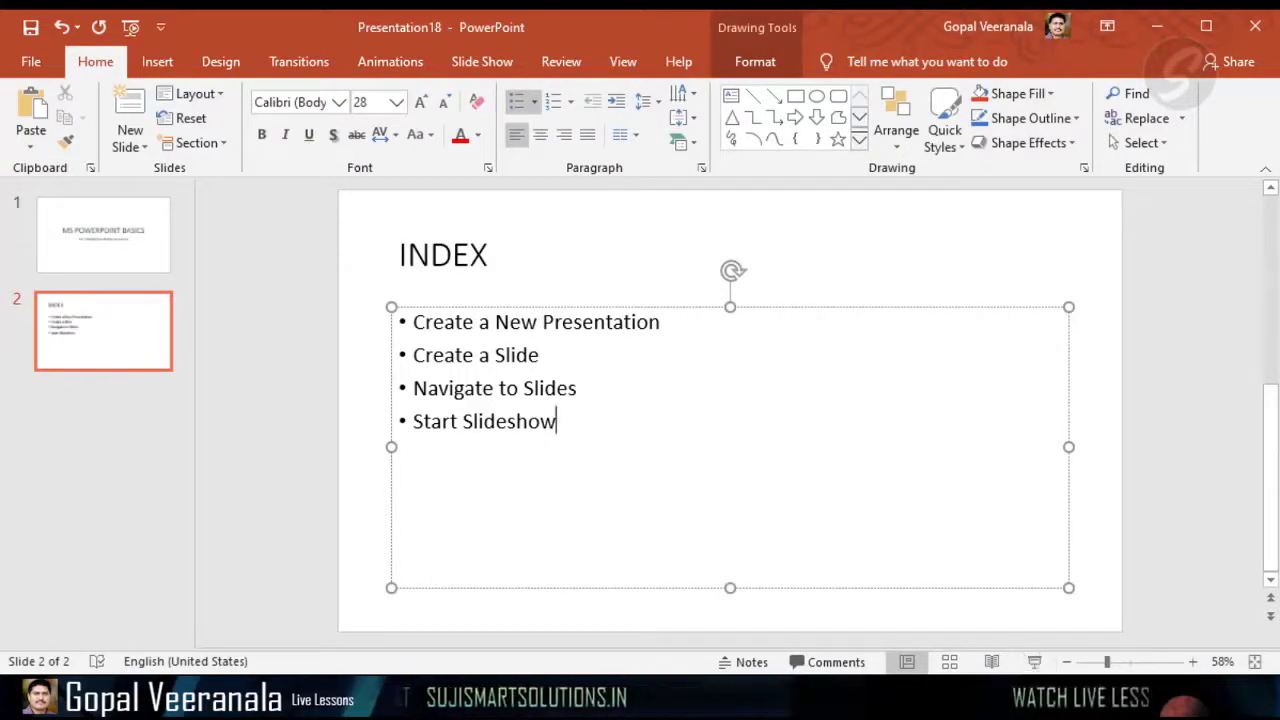
click(1101, 522)
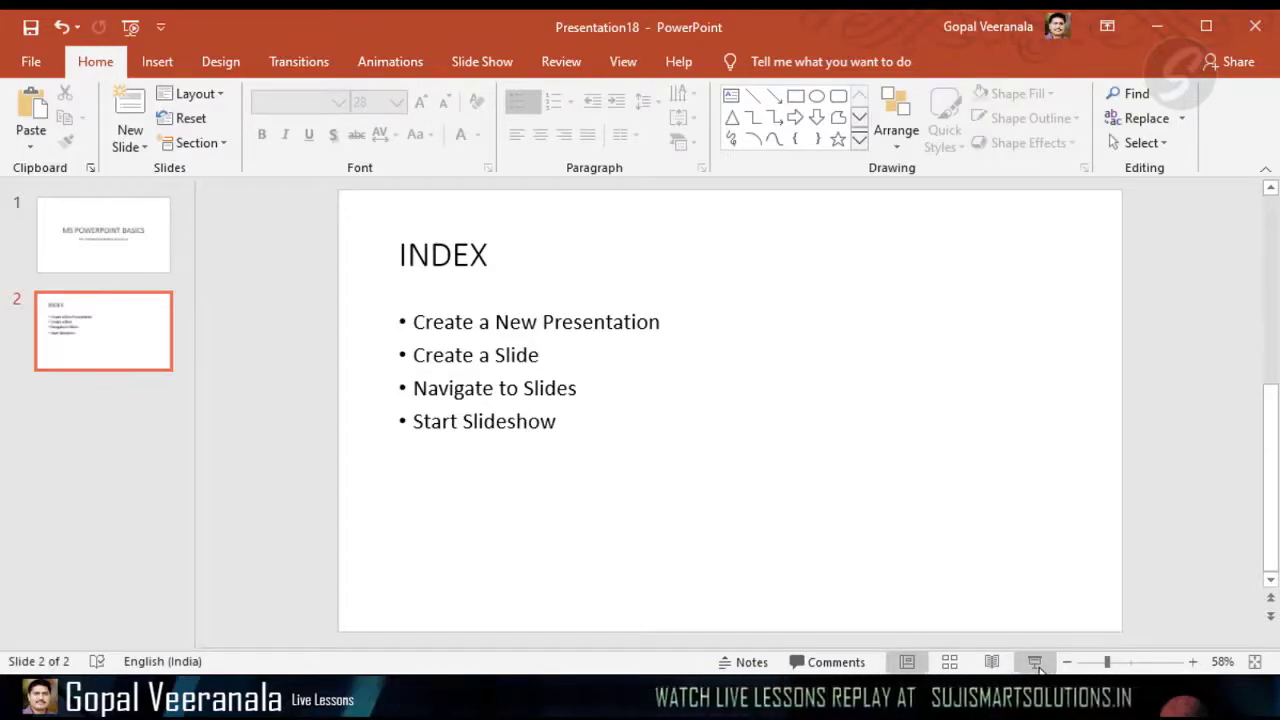
Present the deck, switch back and forth between the title and INDEX slides, then show all slides.
click(1036, 663)
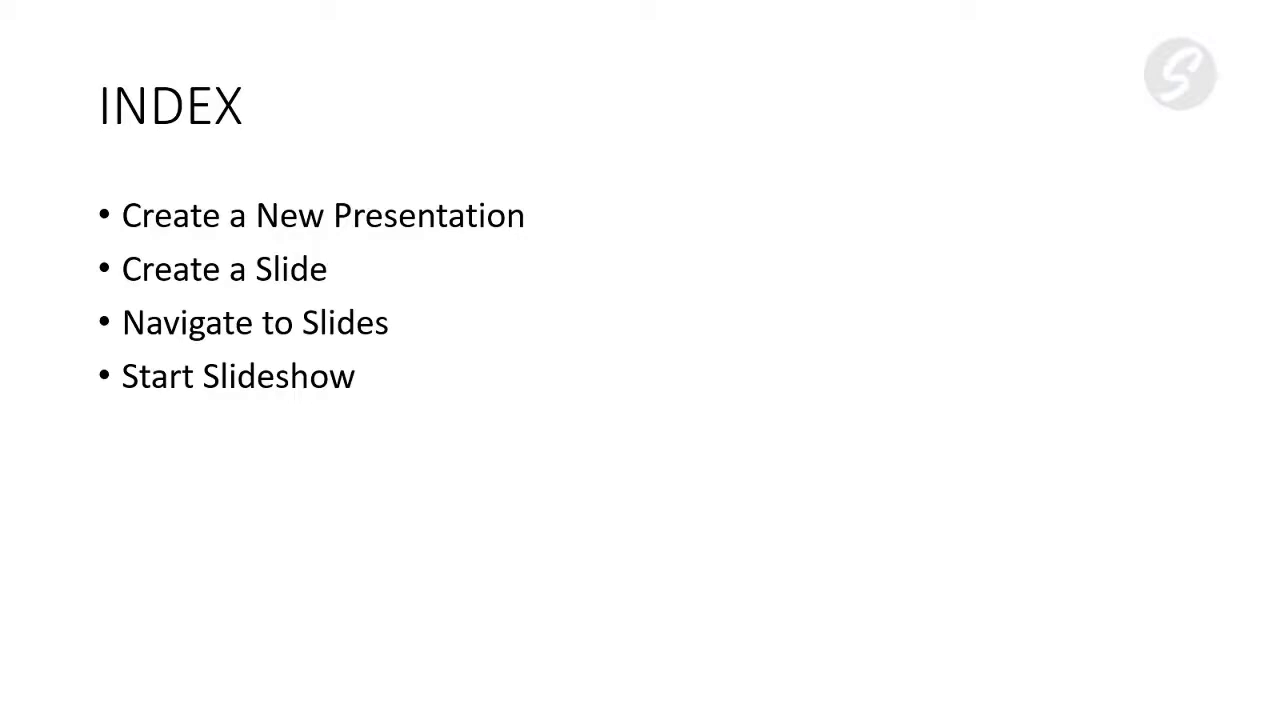
key(Left)
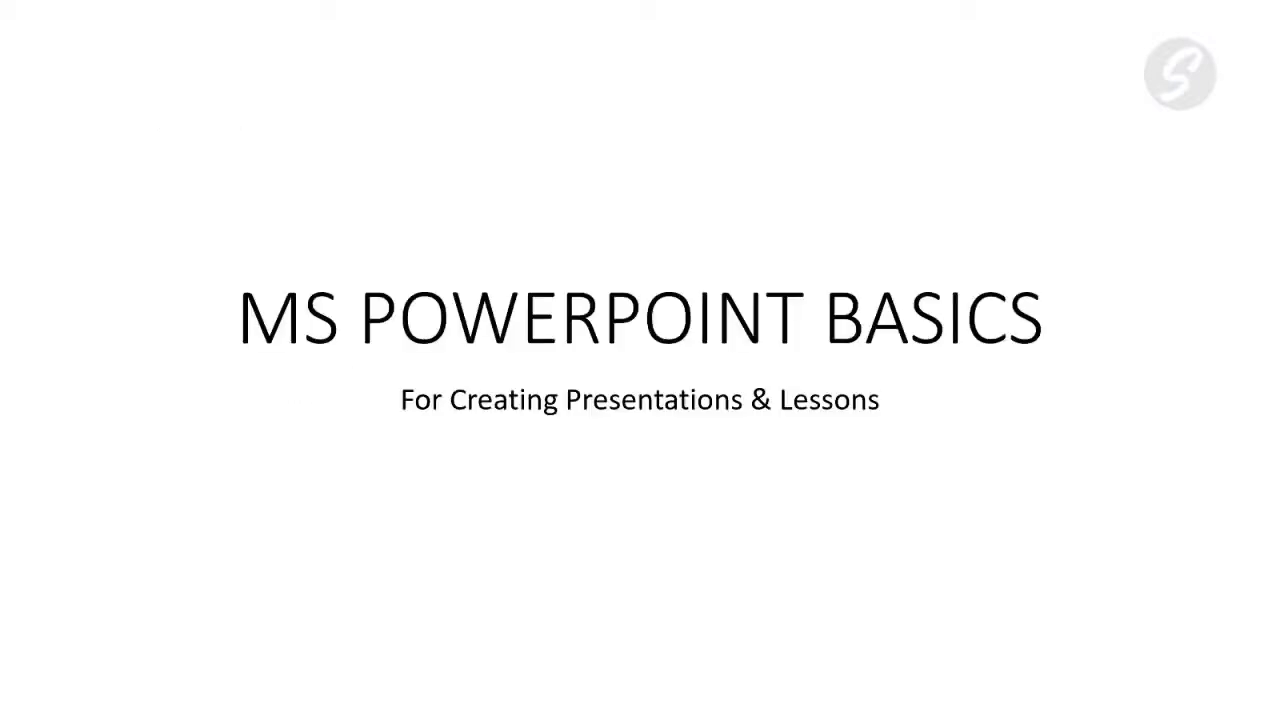
key(Right)
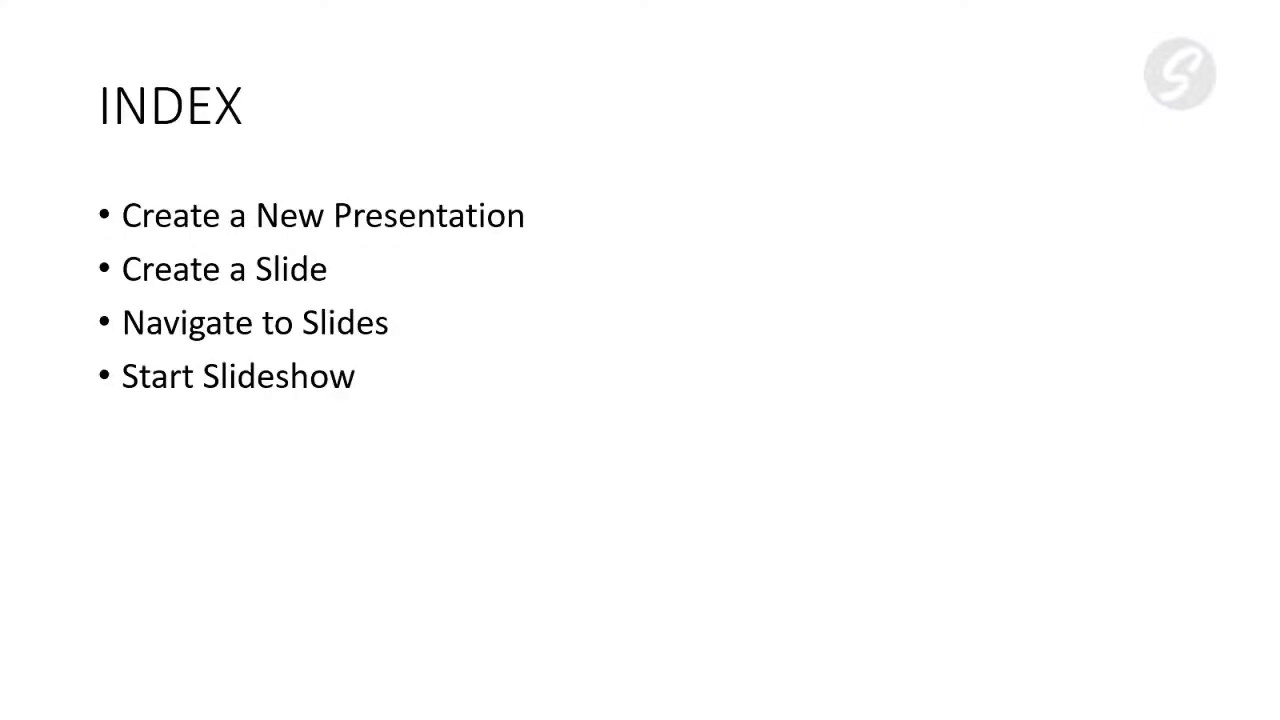
key(Left)
key(Right)
key(Left)
key(Right)
key(Left)
key(Right)
key(Left)
key(Right)
key(minus)
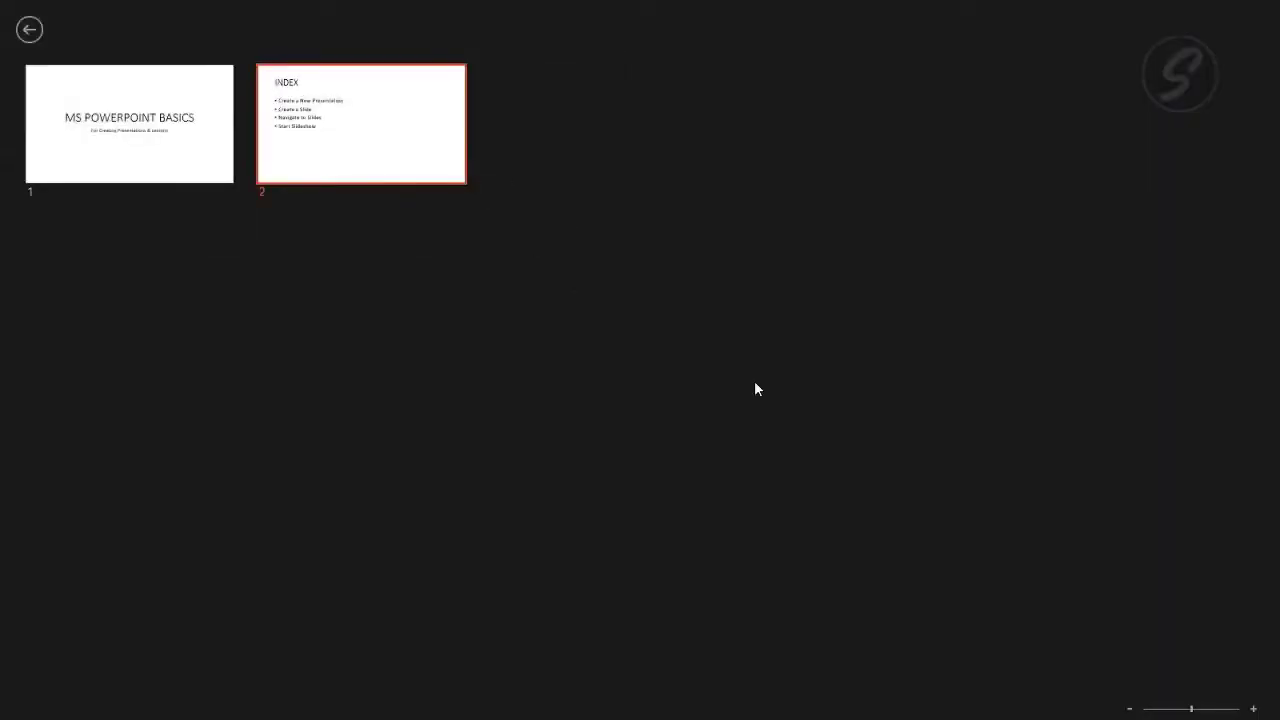
End the slideshow and add a 'Save Presentation' bullet below Start Slideshow on INDEX.
click(203, 160)
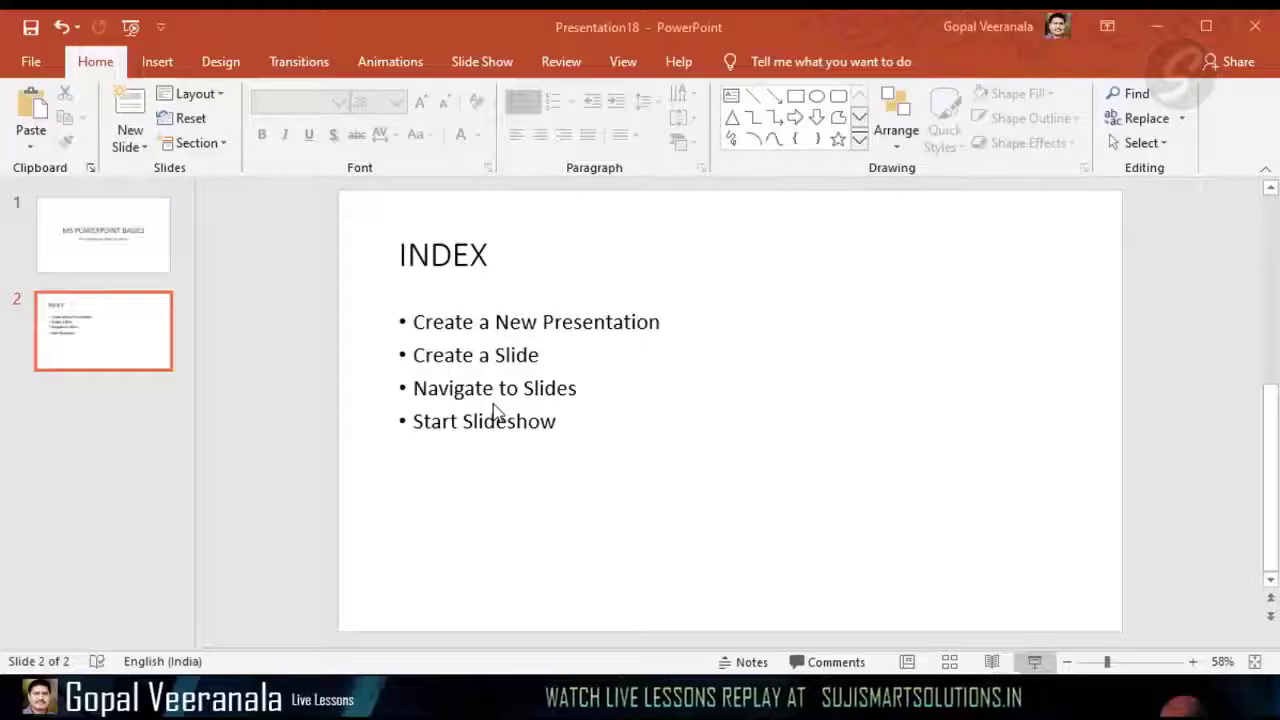
key(Page_Up)
key(Page_Down)
key(Return)
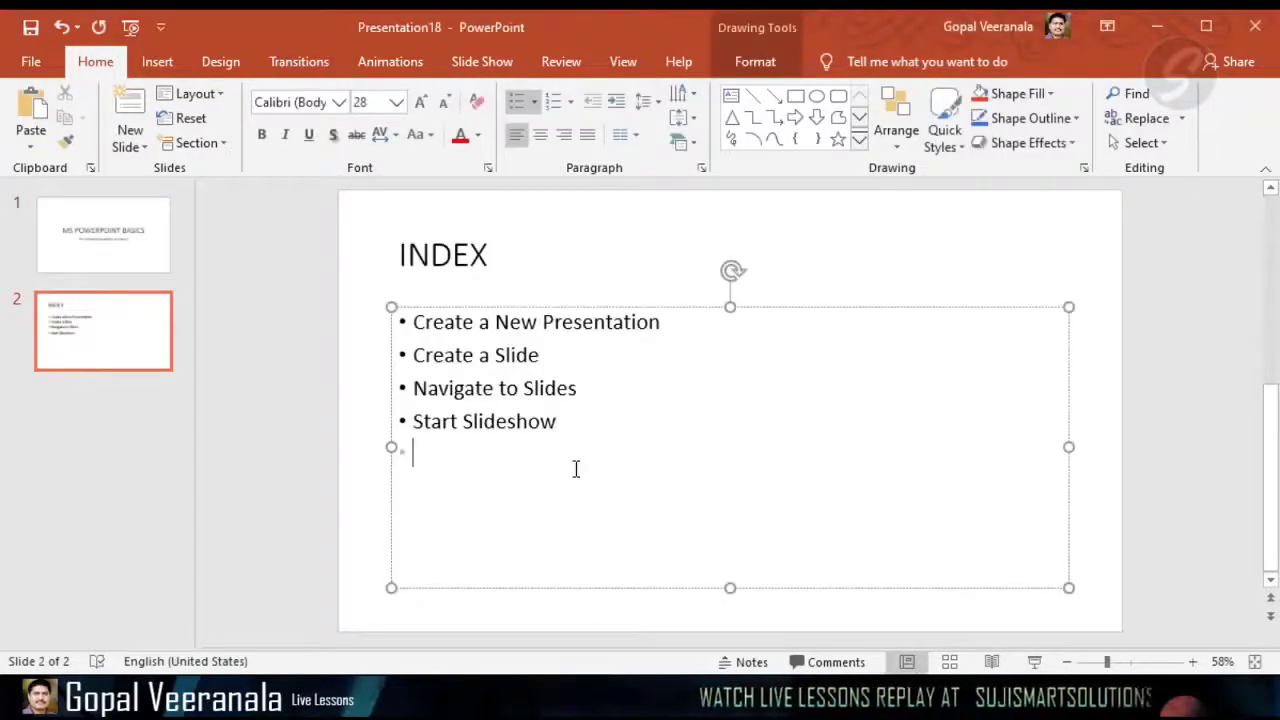
text(Sa)
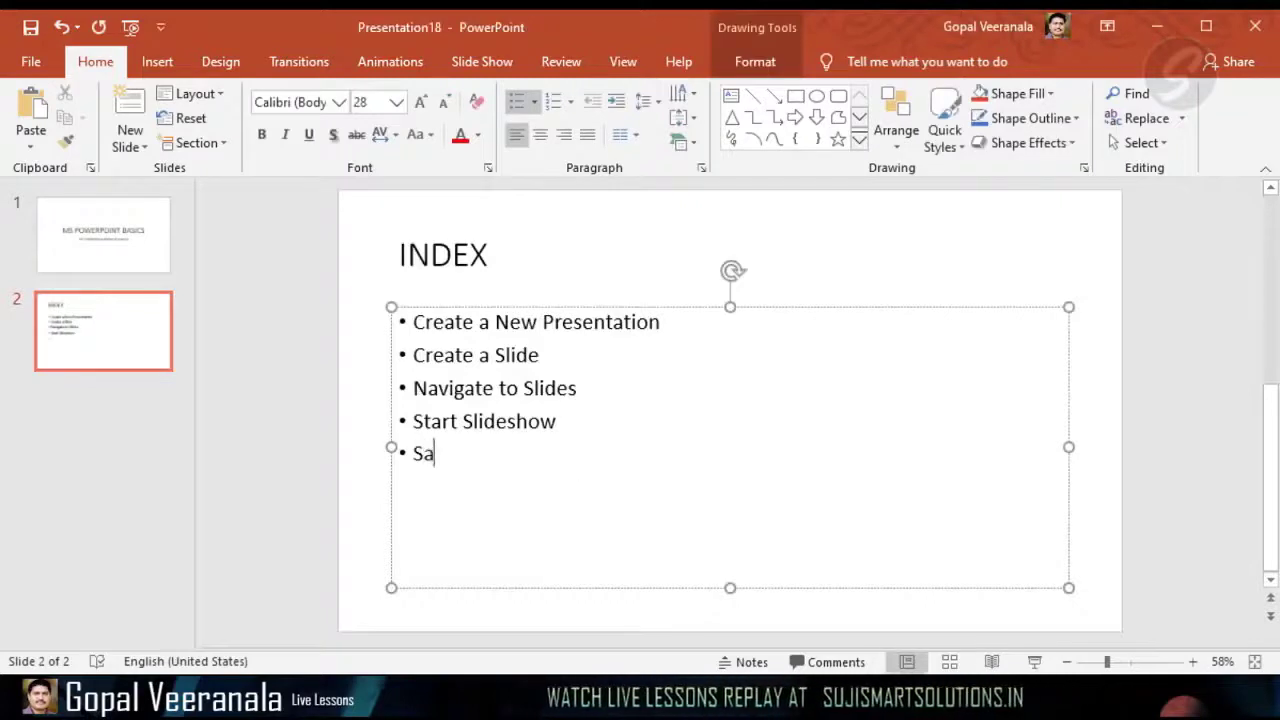
text(ve Presentaion)
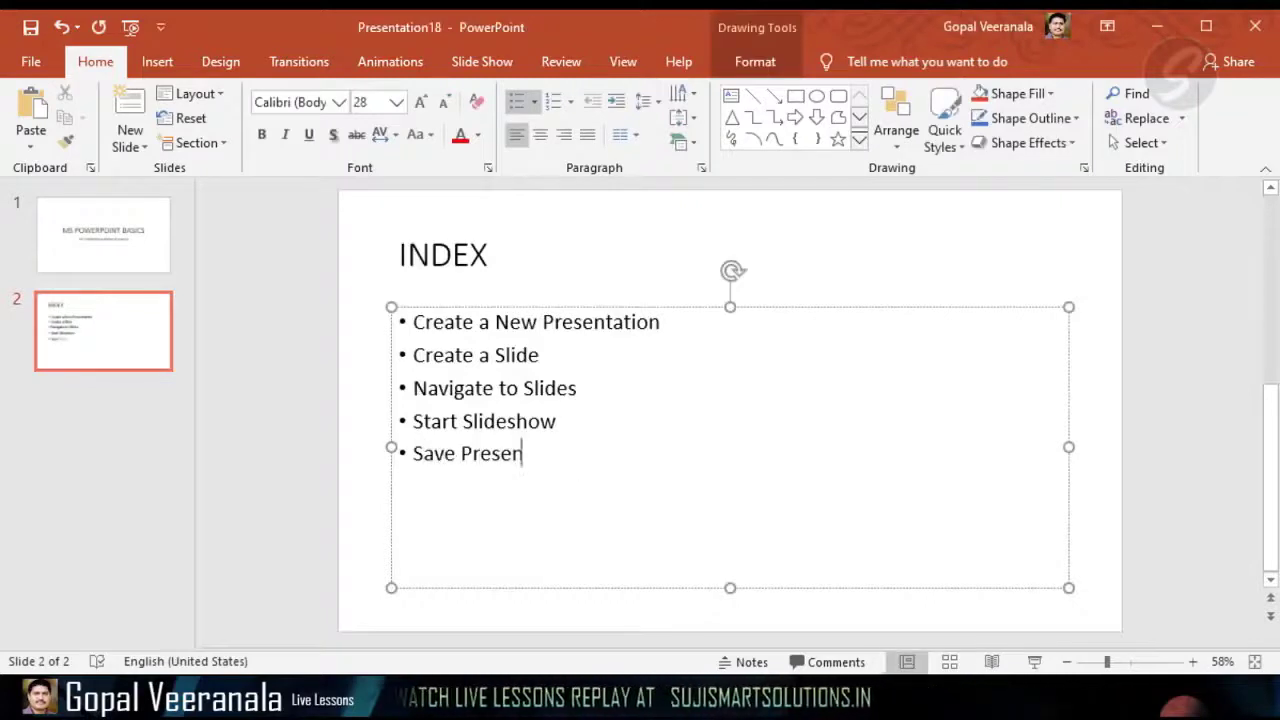
key(BackSpace)
key(BackSpace)
key(BackSpace)
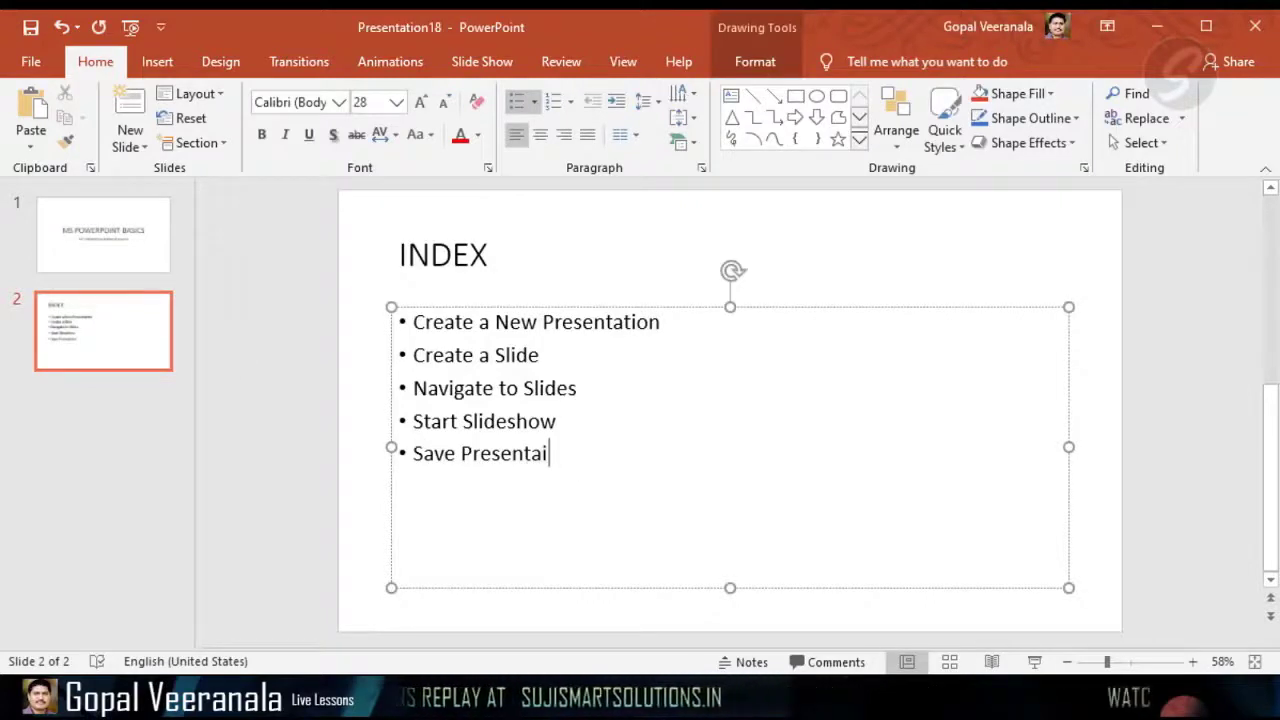
text(tion)
Add an 'Open and Close Presentation' bullet and finish editing the list.
key(Return)
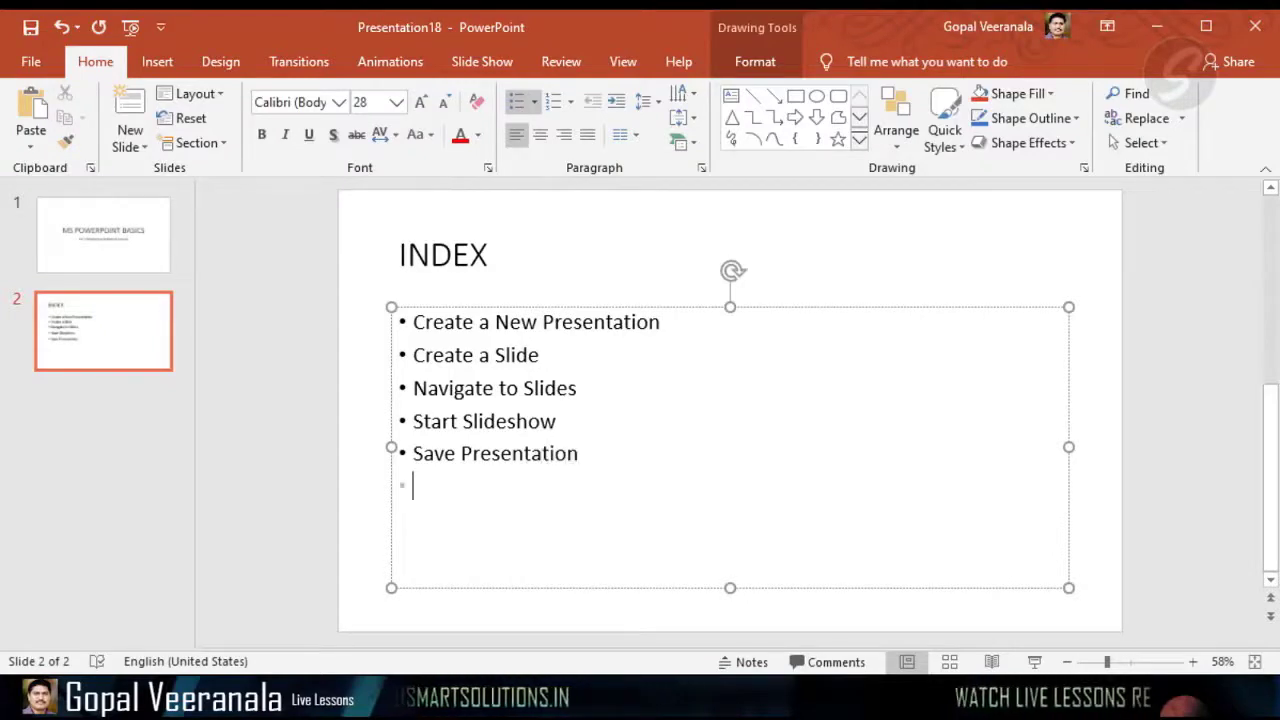
text(Op)
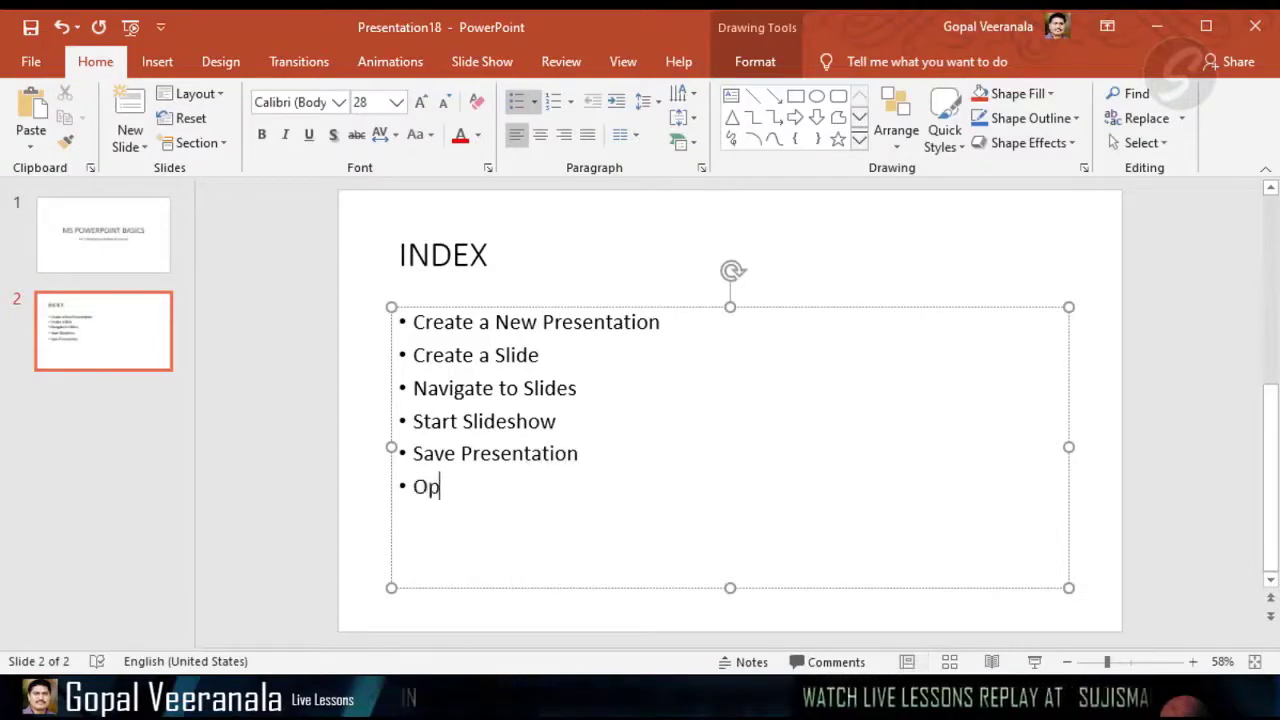
text(en and CLose)
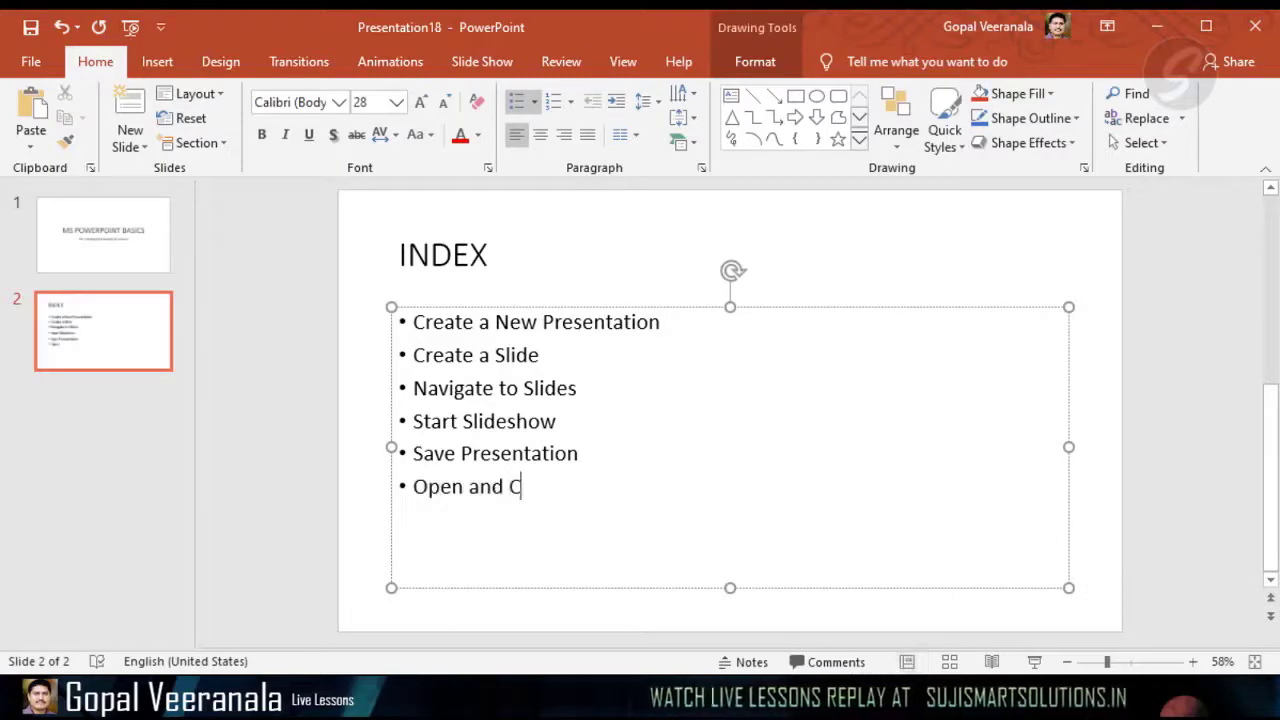
key(BackSpace)
key(BackSpace)
key(BackSpace)
key(BackSpace)
text(lose)
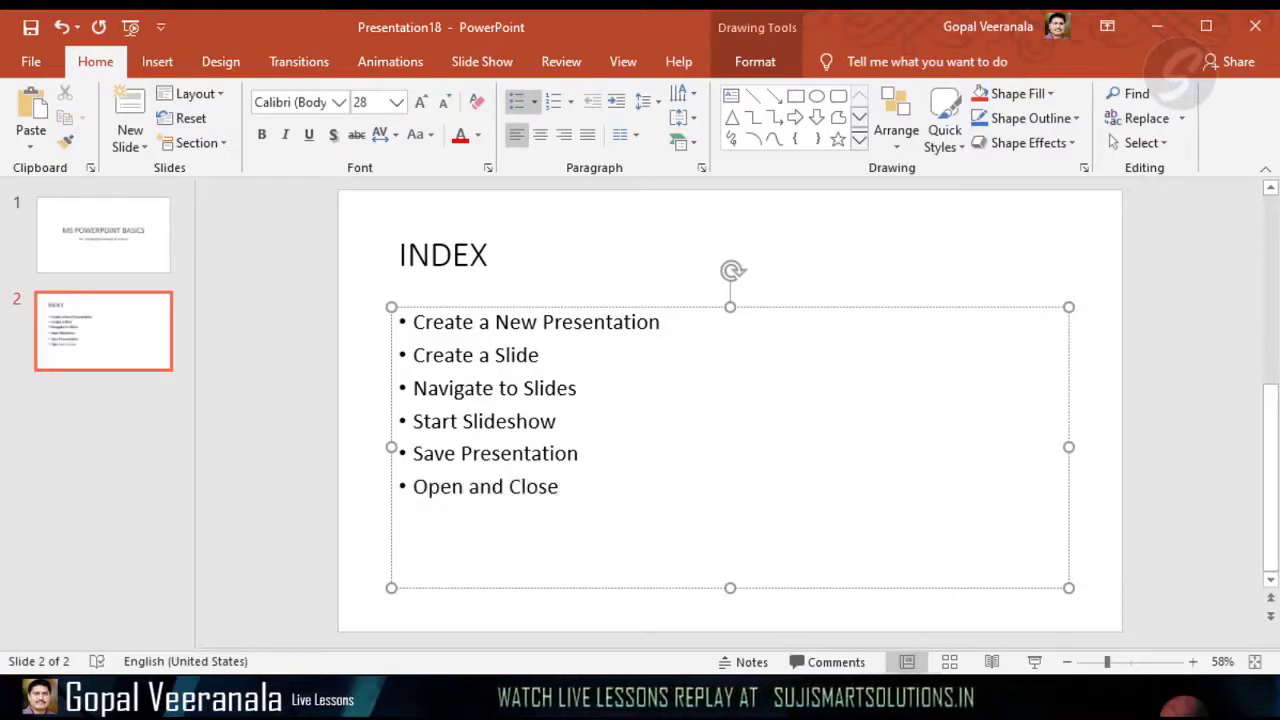
text( Presentation)
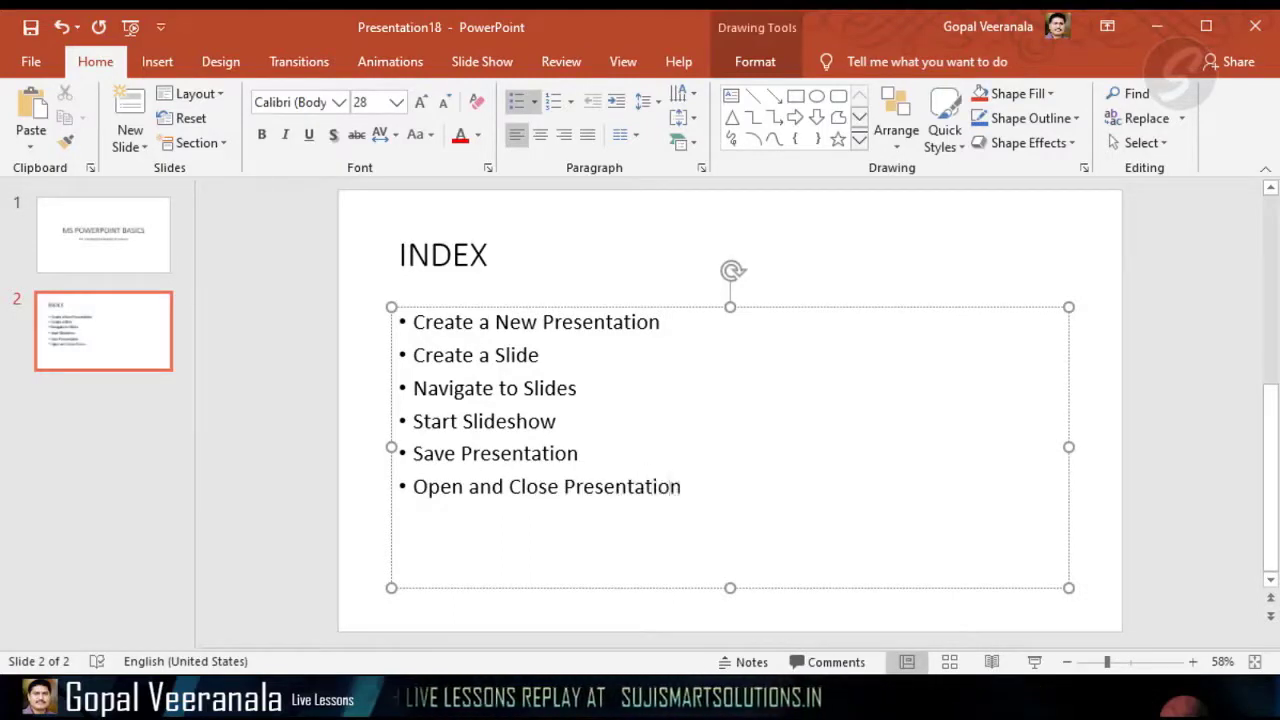
click(1153, 357)
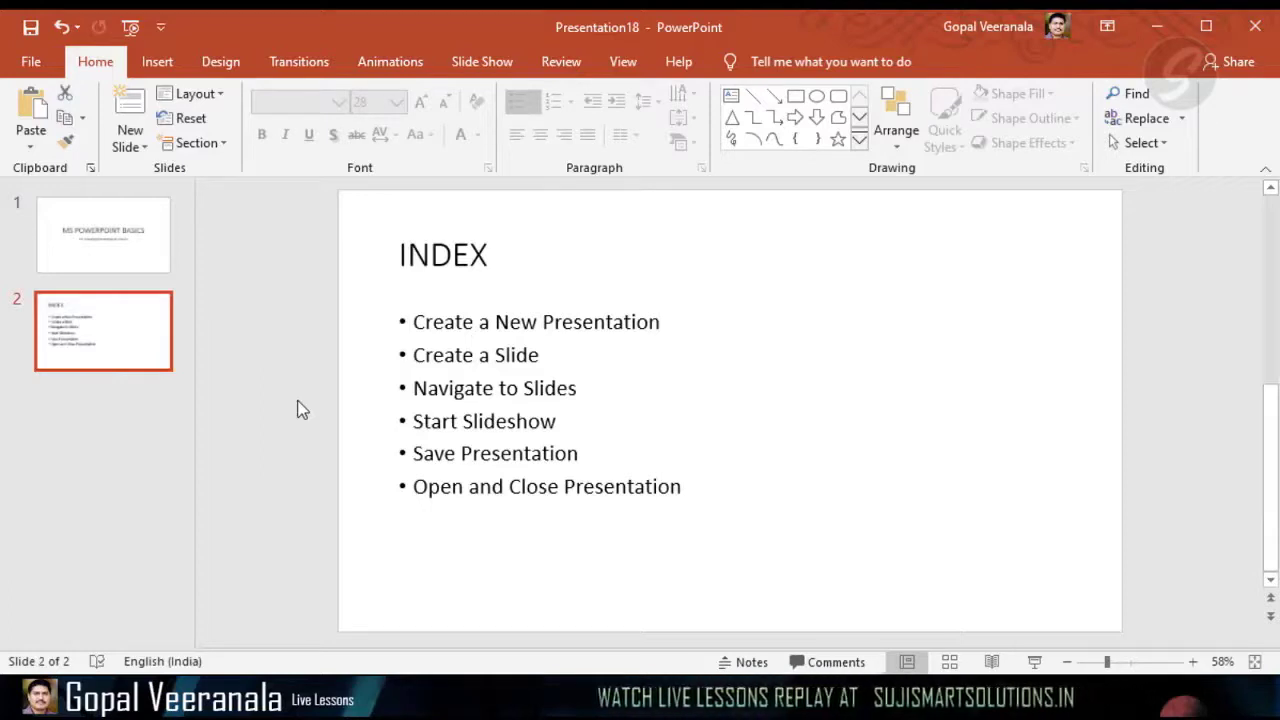
Choose Save from the File backstage to reach the Save As page with recent folders.
click(46, 62)
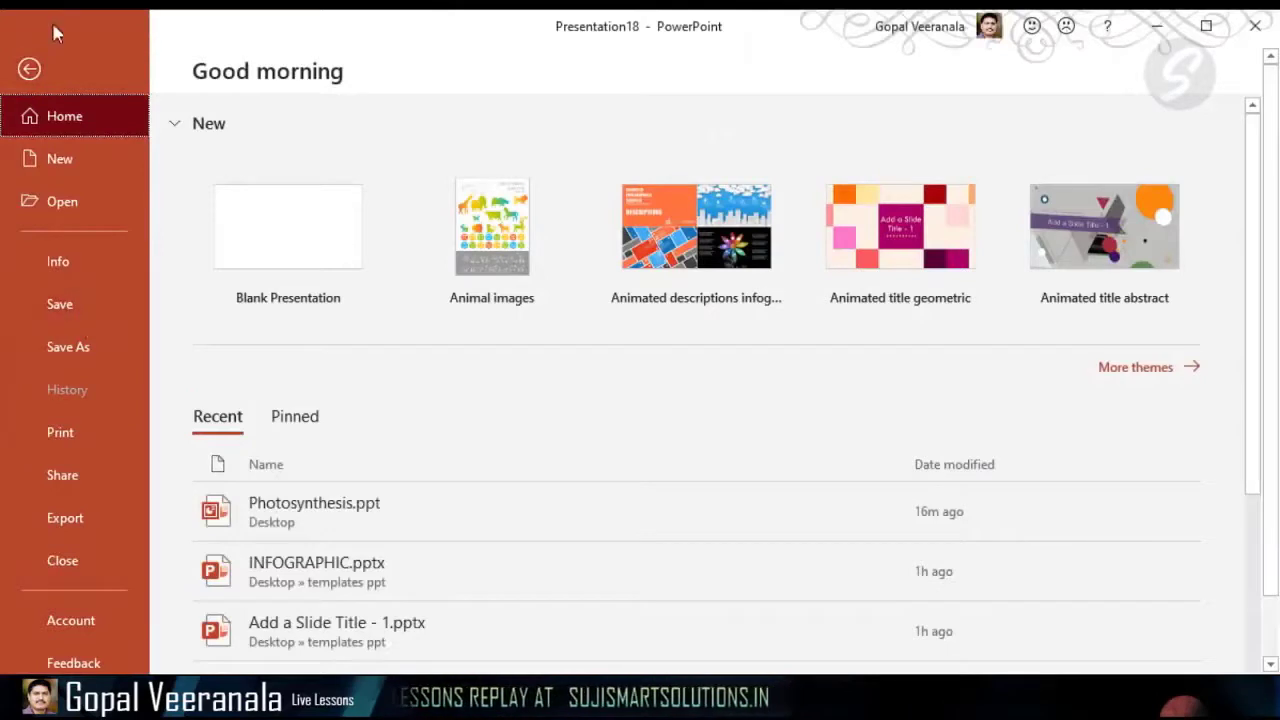
click(29, 70)
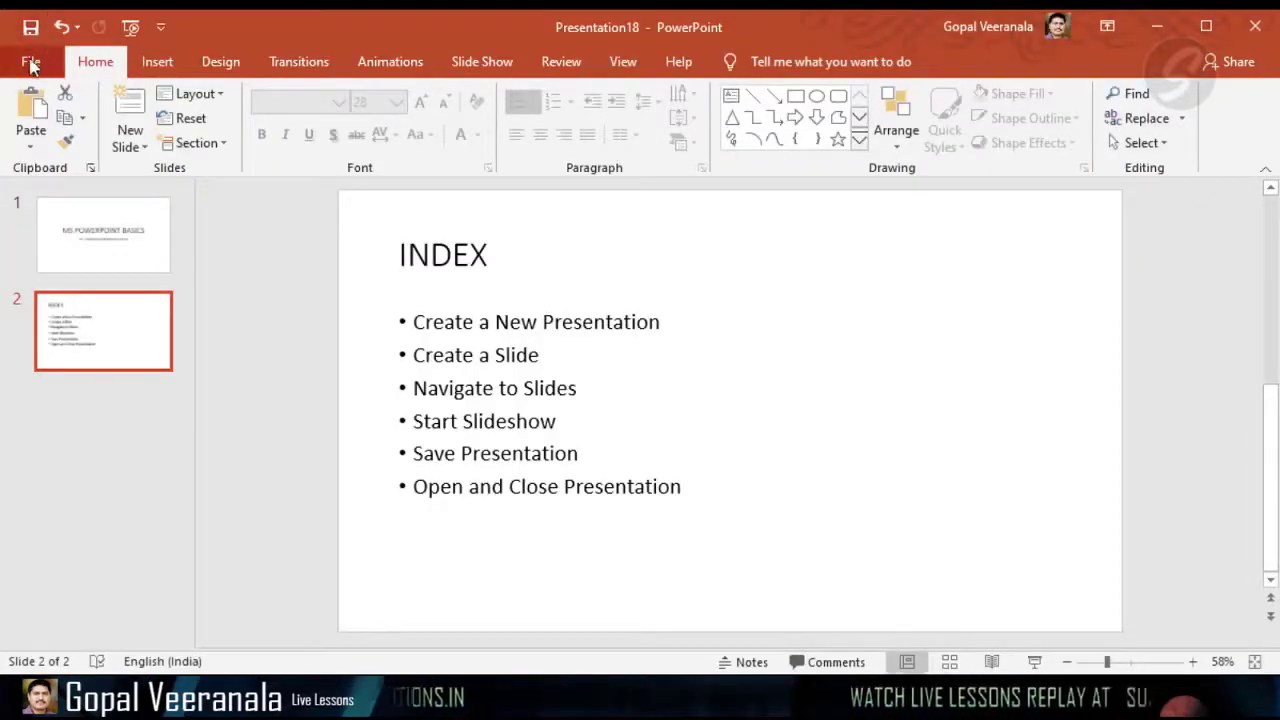
click(36, 63)
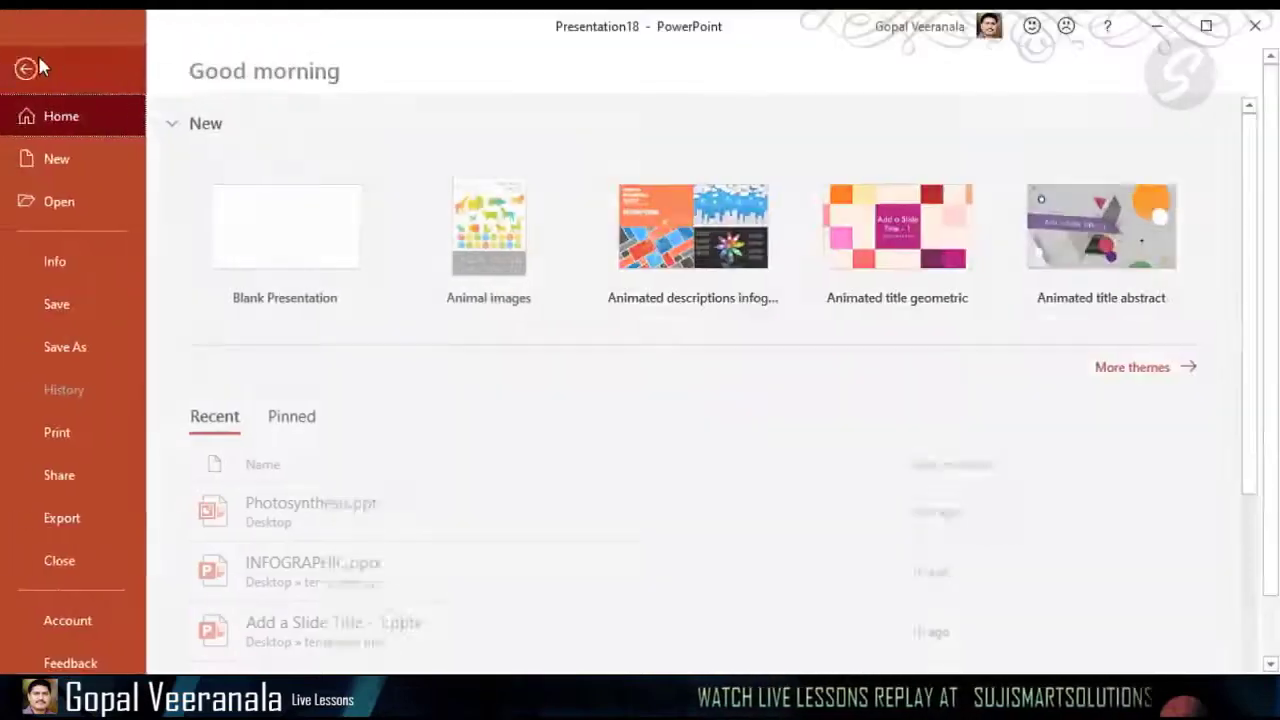
click(89, 303)
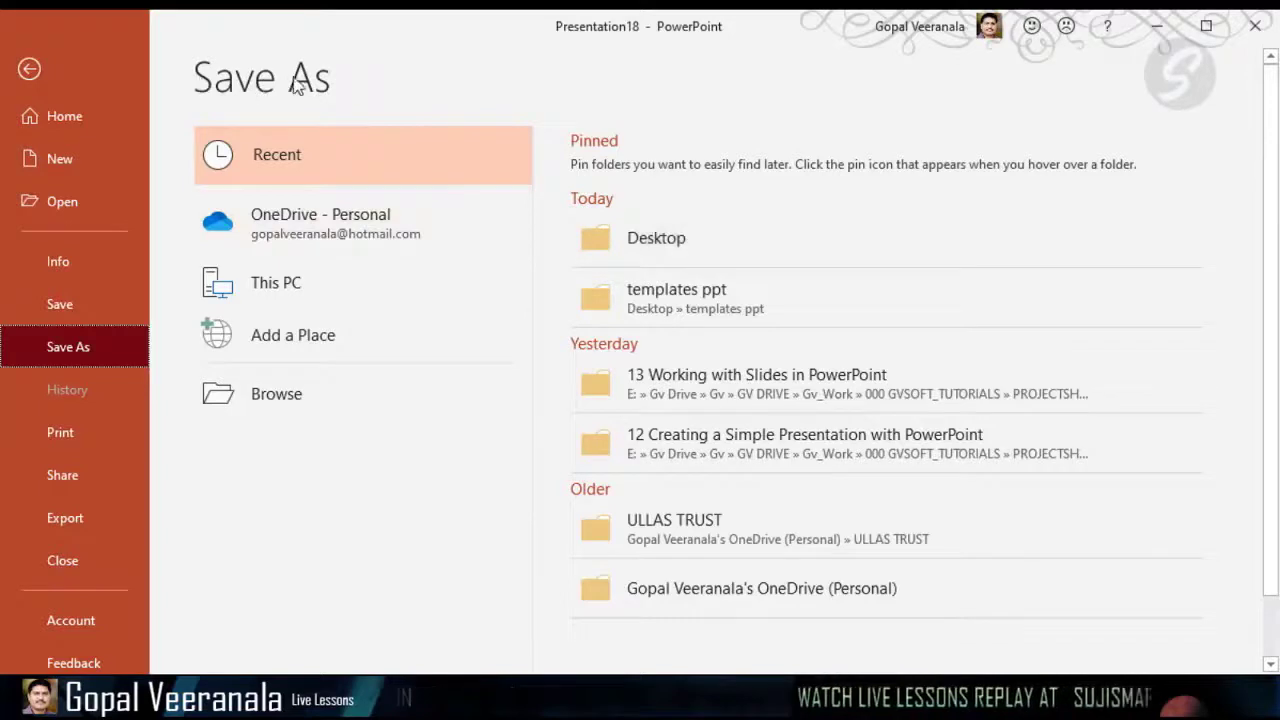
click(79, 308)
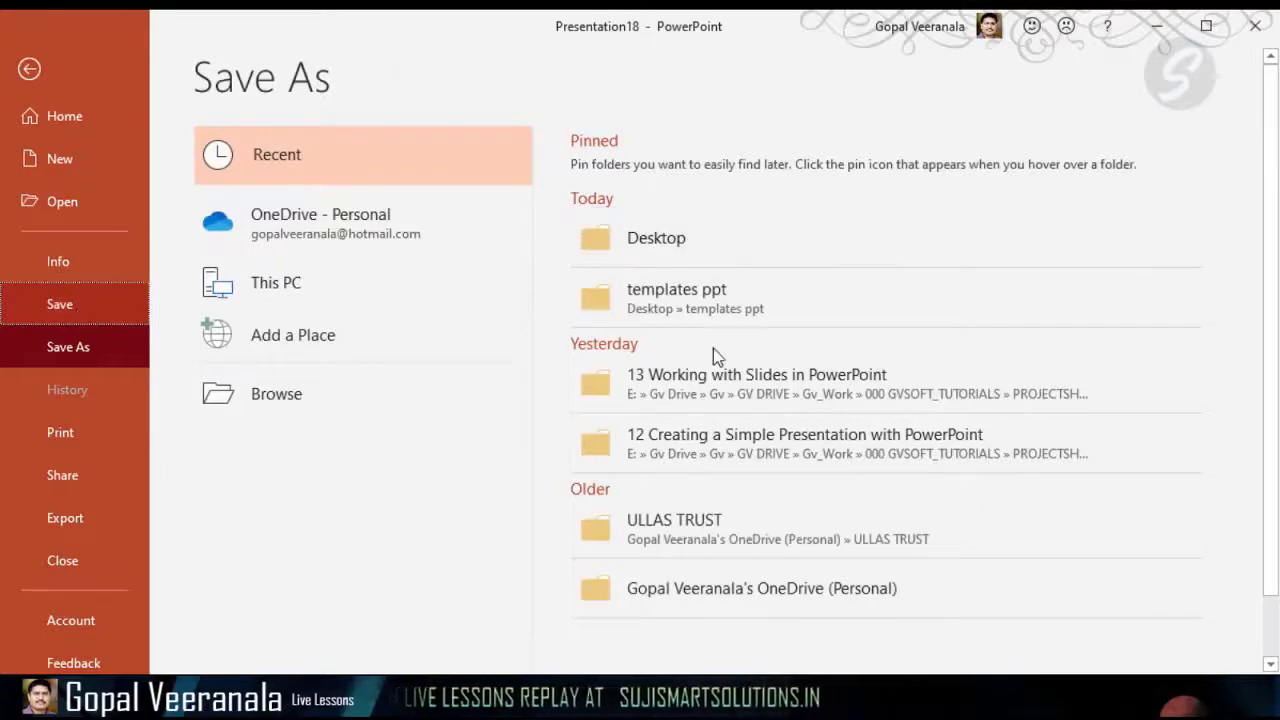
scroll(717, 611, down, 1)
scroll(722, 420, up, 1)
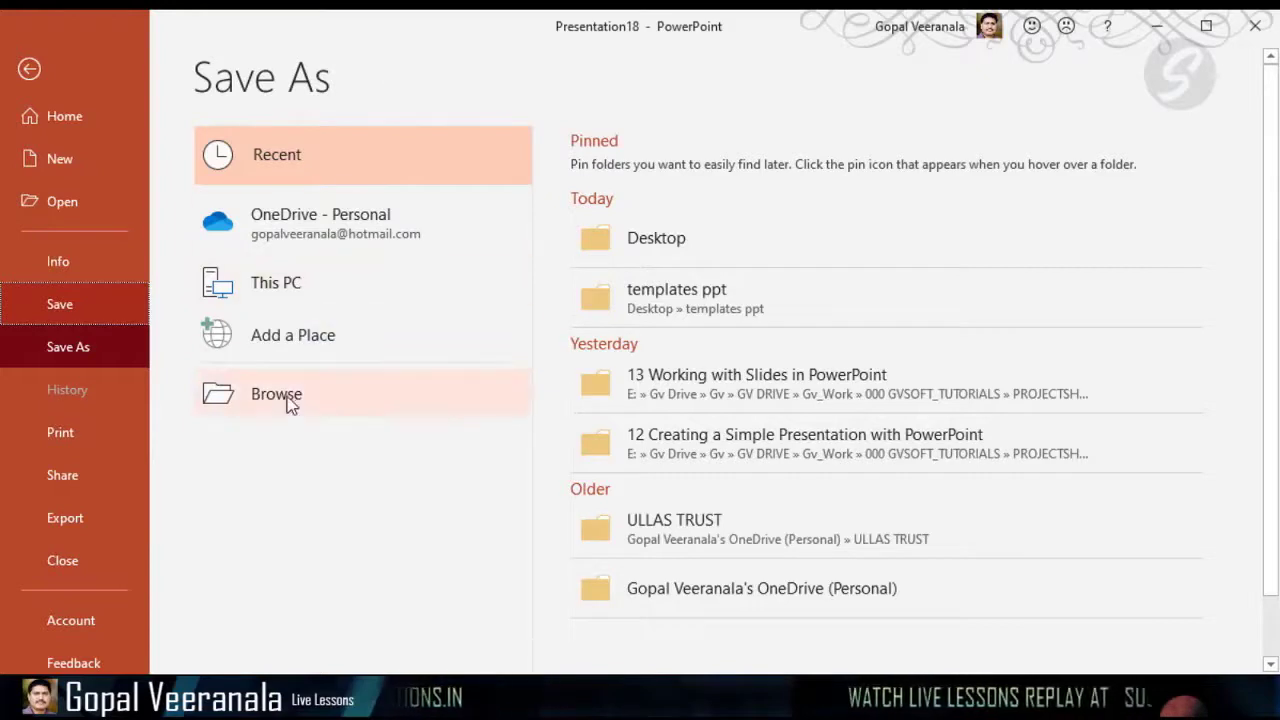
Browse to a save folder and save the deck as MS POWERPOINT BASICS.pptx.
click(277, 160)
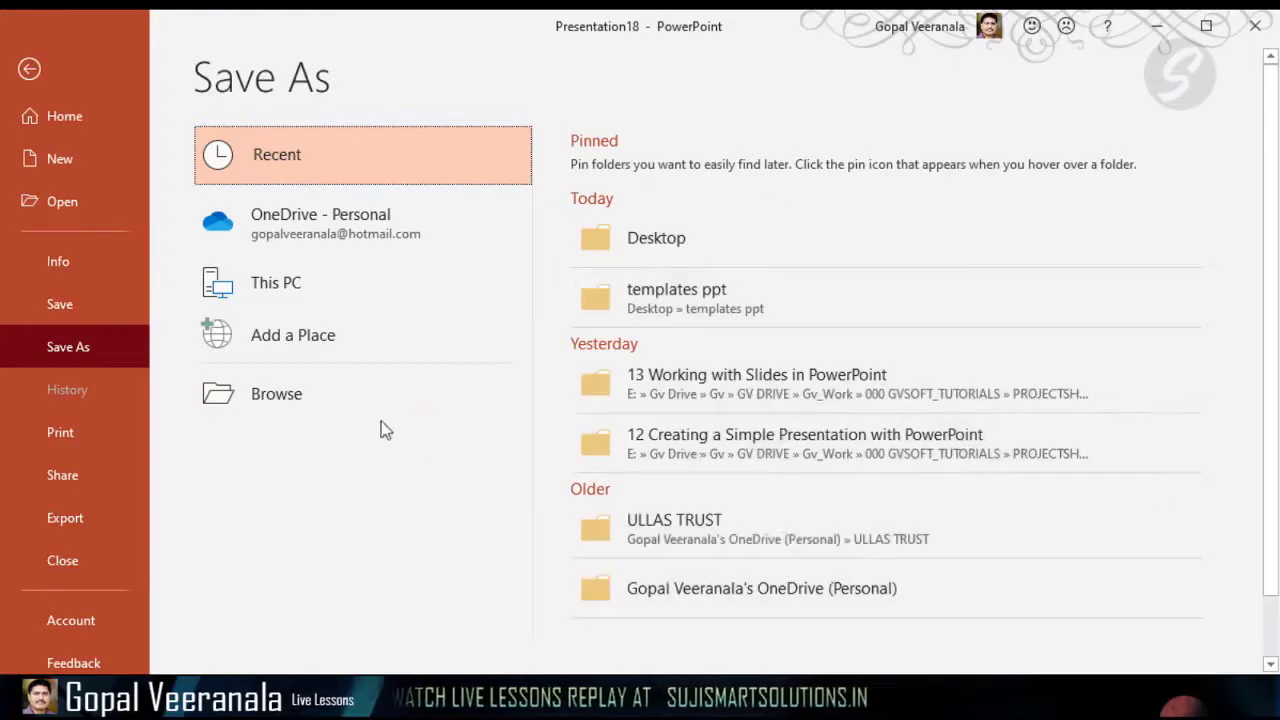
click(283, 398)
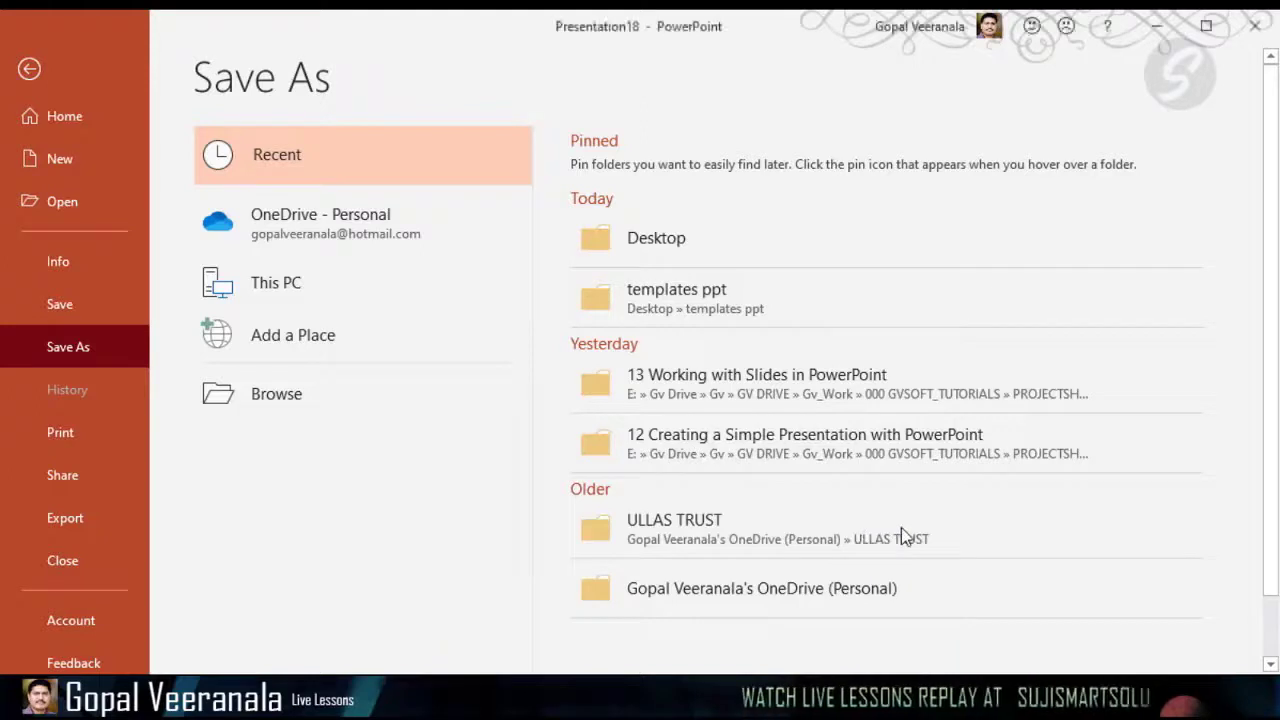
click(901, 527)
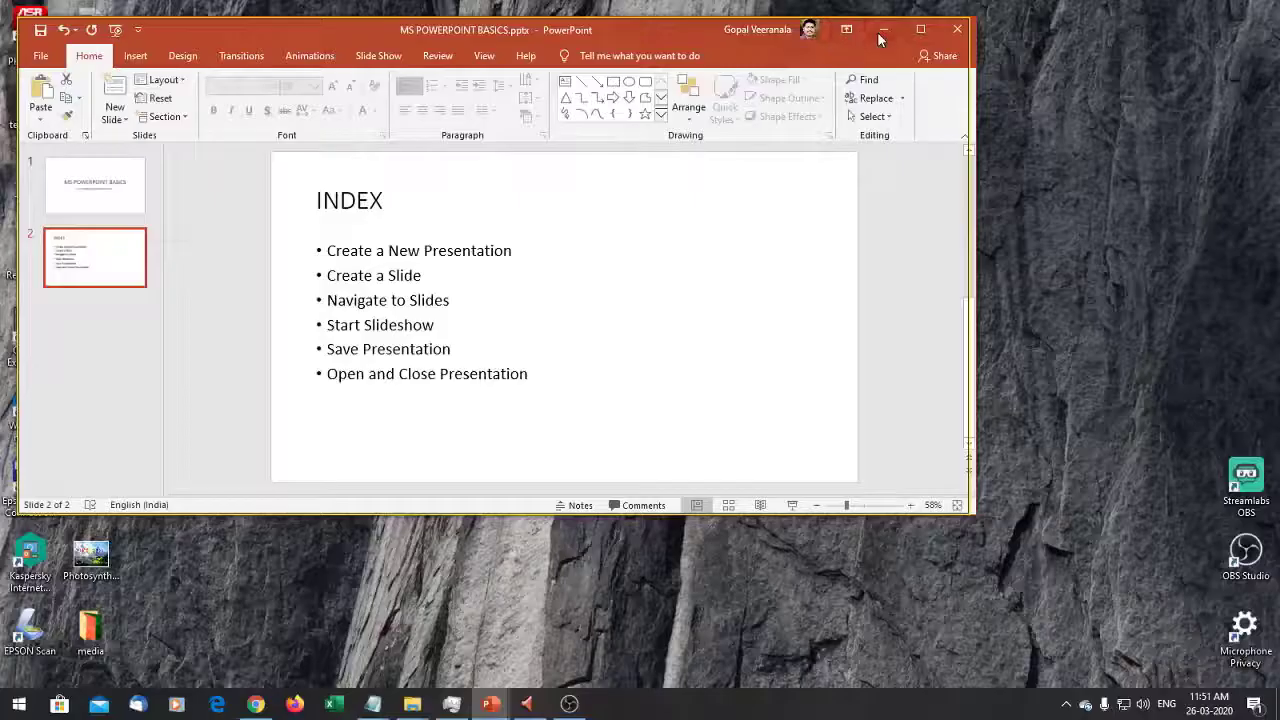
Minimize the window, then review the title and INDEX slides and click into the INDEX list.
click(1156, 26)
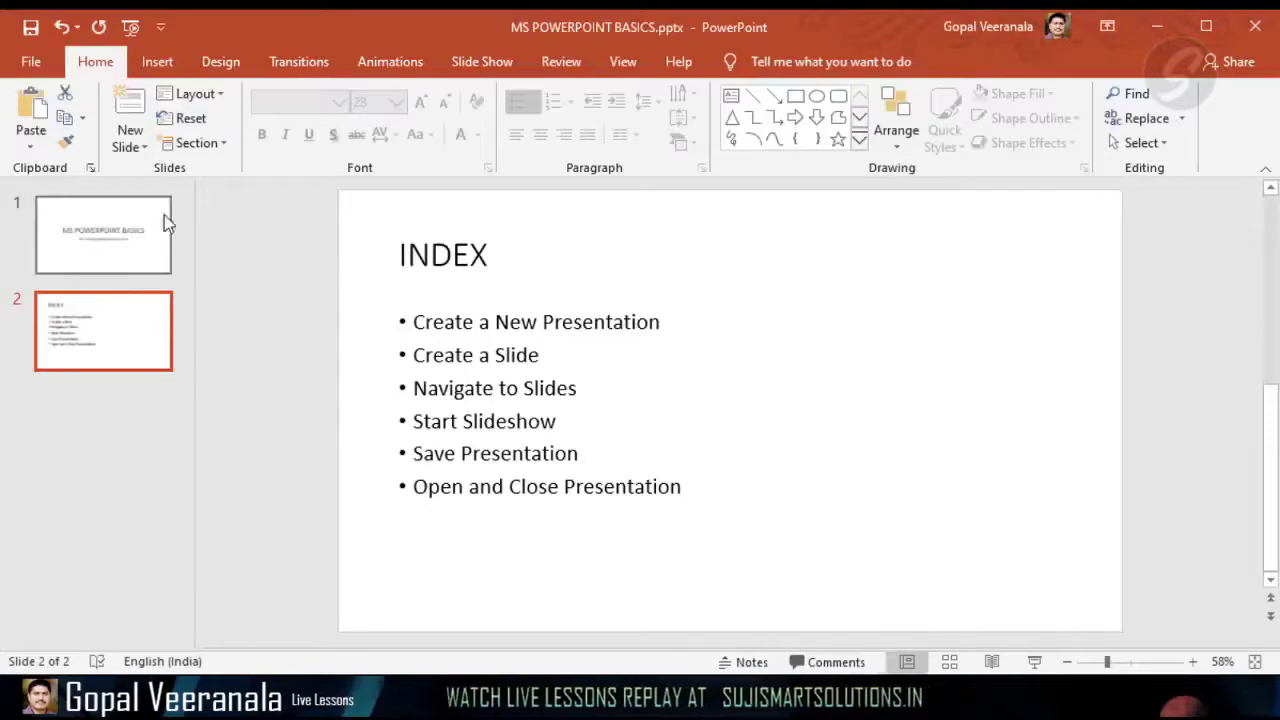
click(143, 249)
click(118, 343)
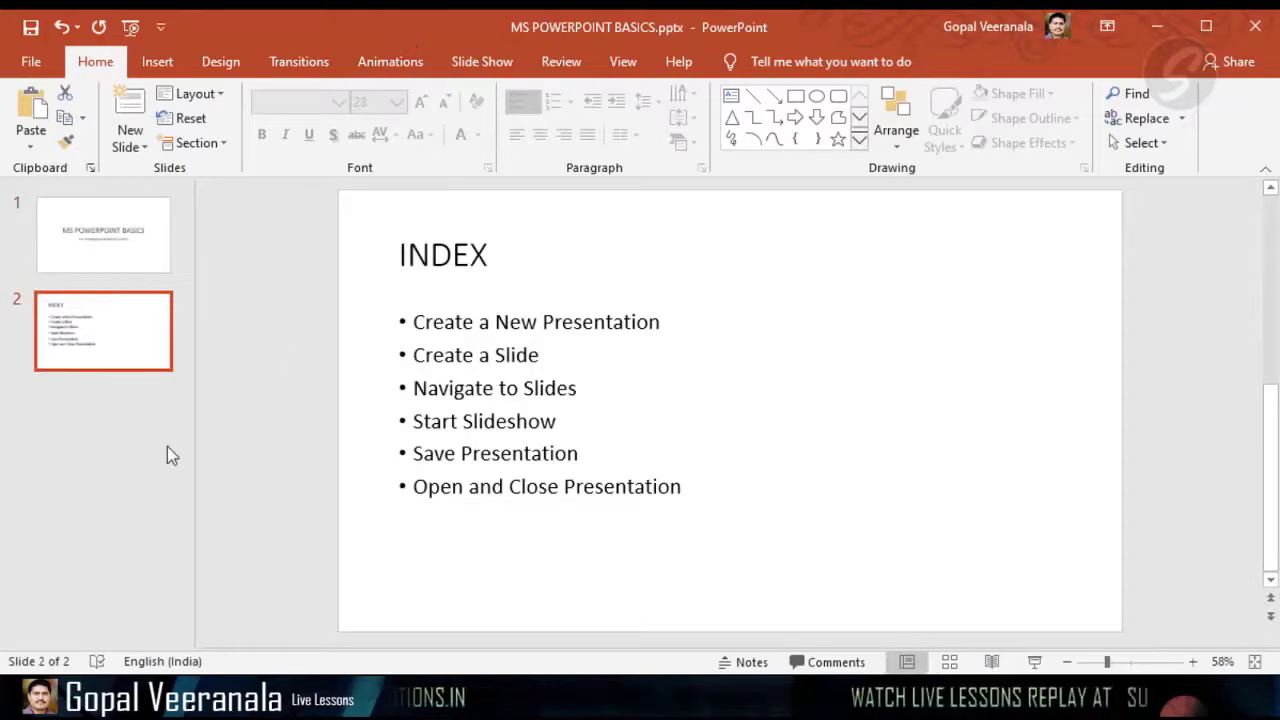
click(662, 492)
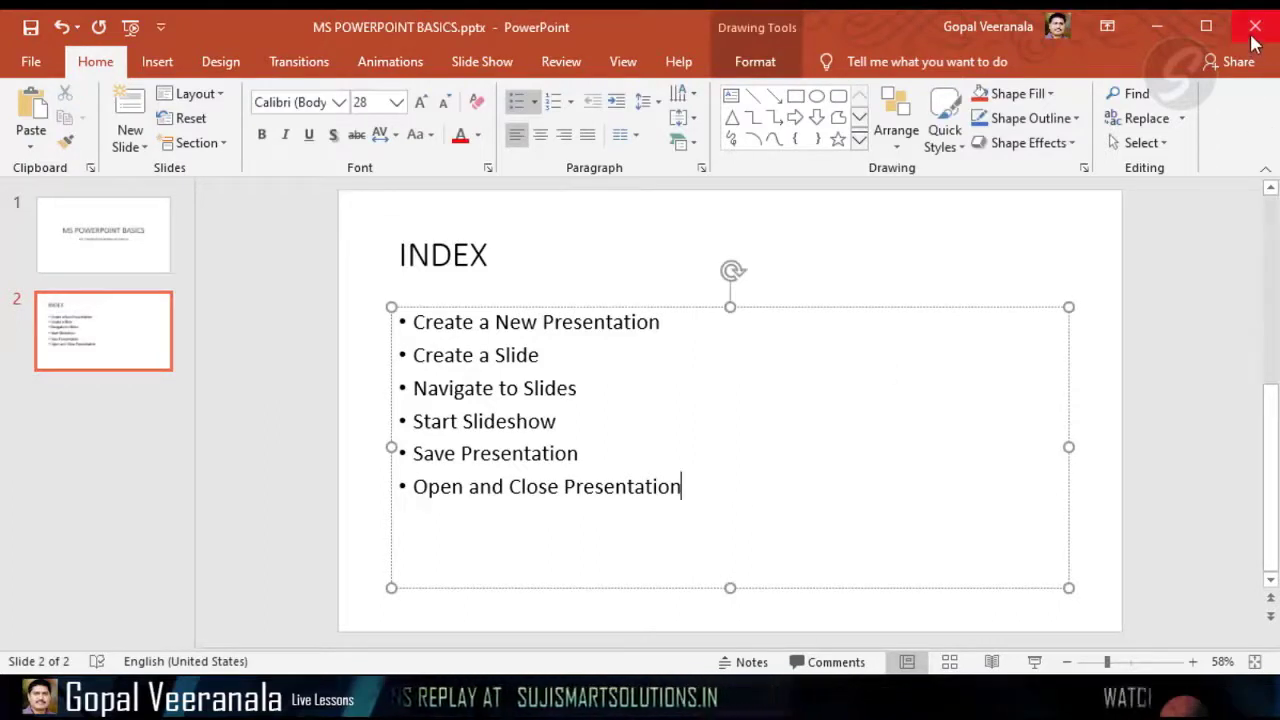
Browse the Backstage Home recent files list, then return to the INDEX slide.
click(30, 64)
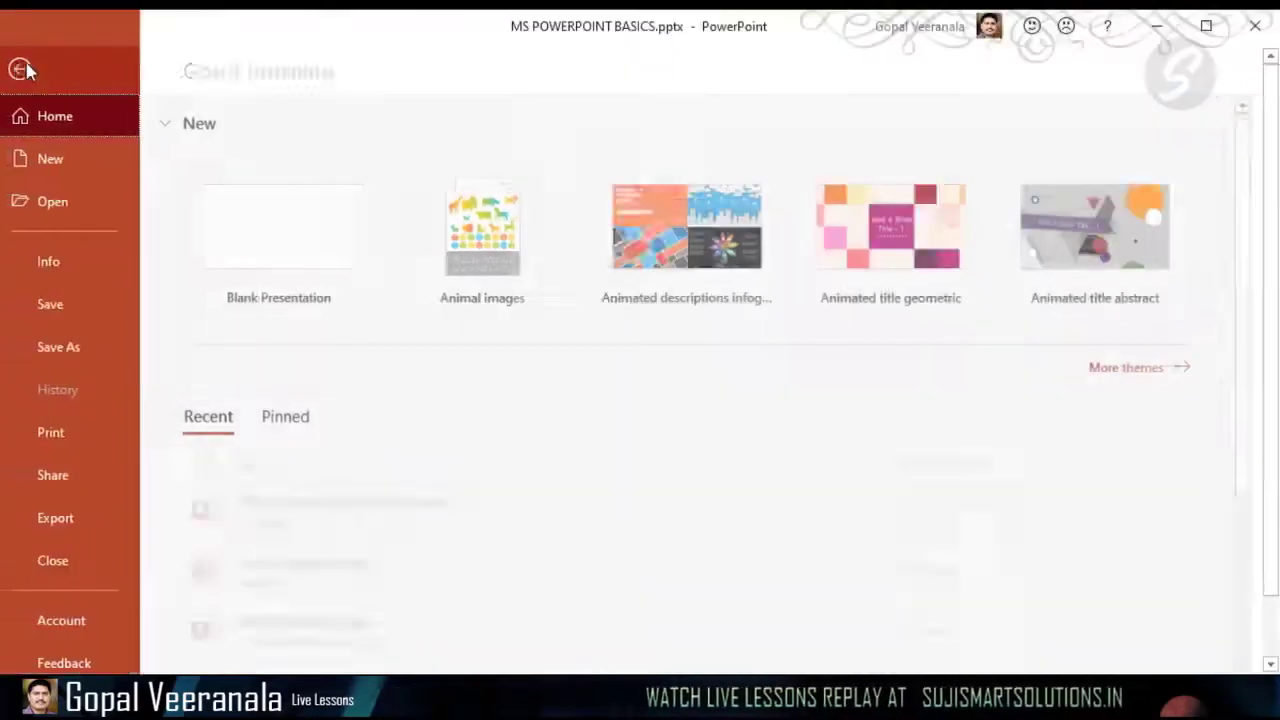
scroll(418, 538, down, 1)
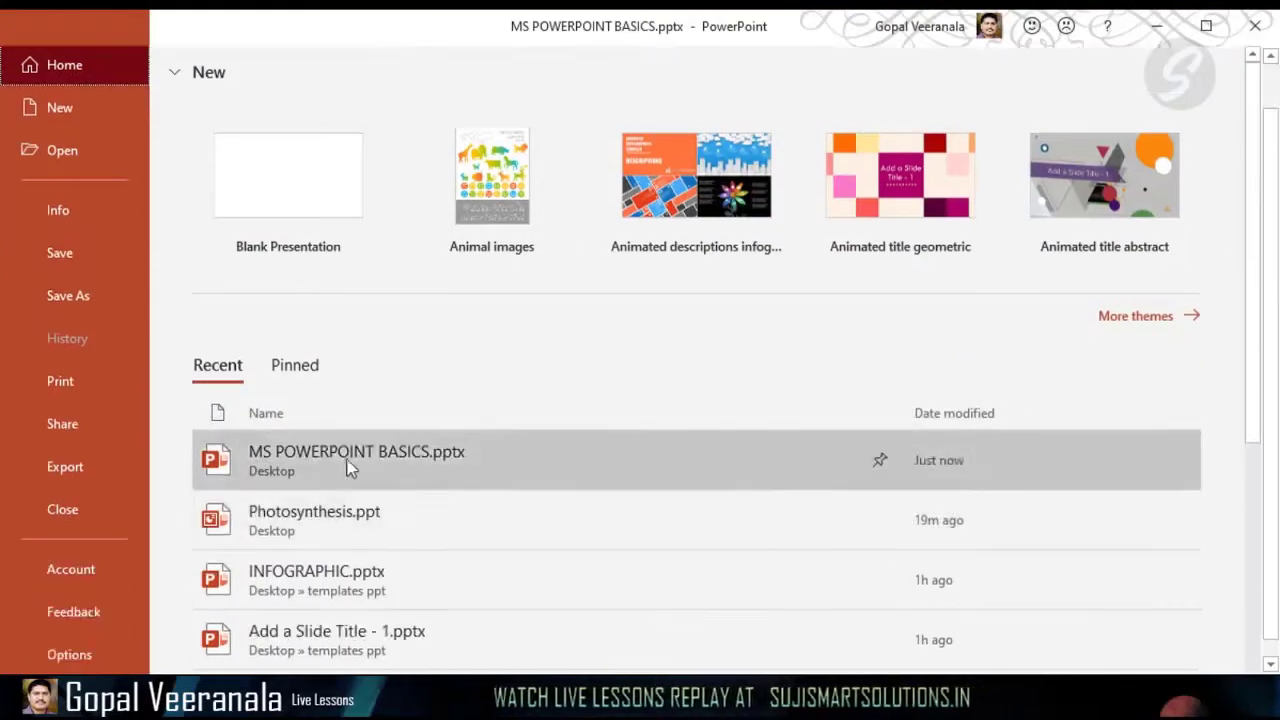
scroll(331, 477, up, 1)
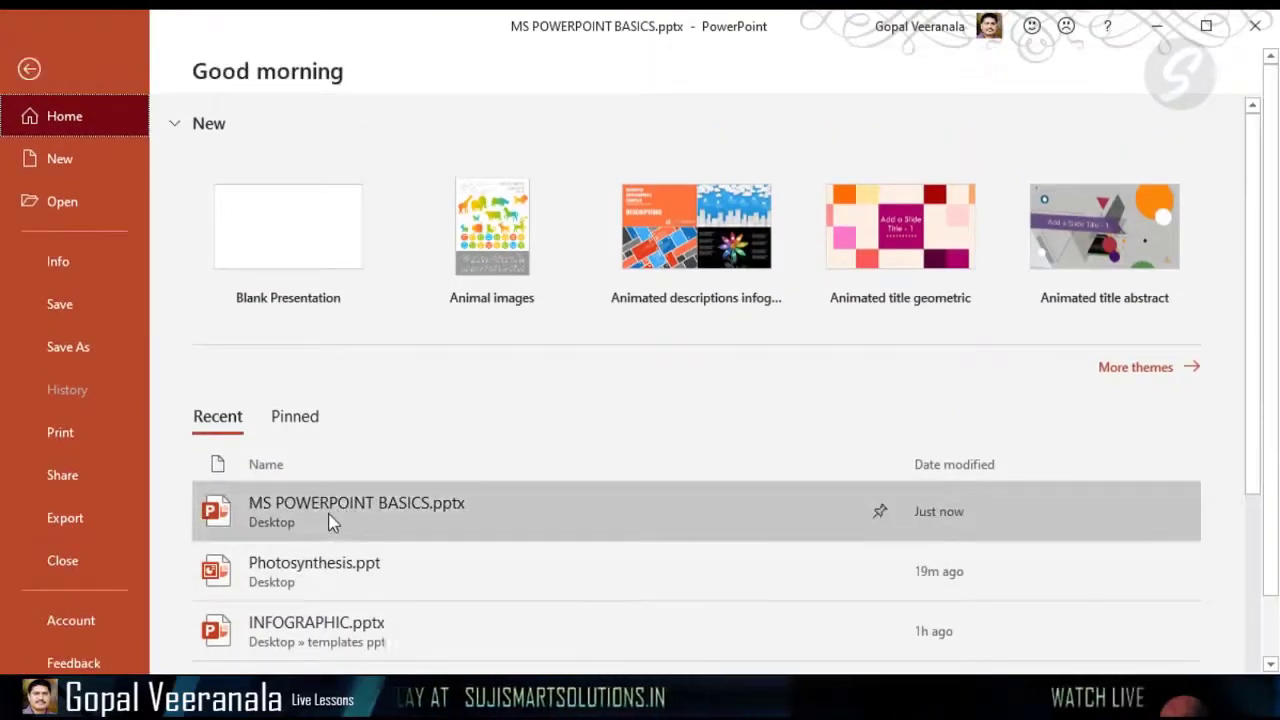
click(29, 68)
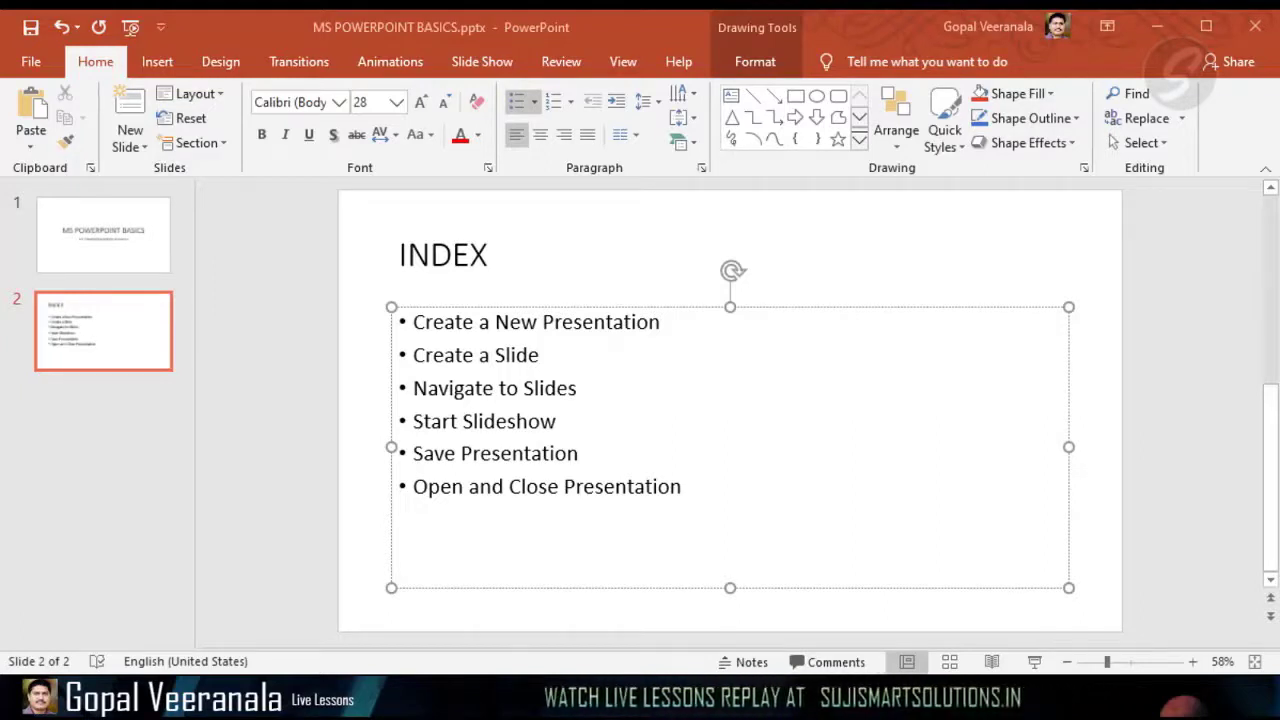
click(883, 240)
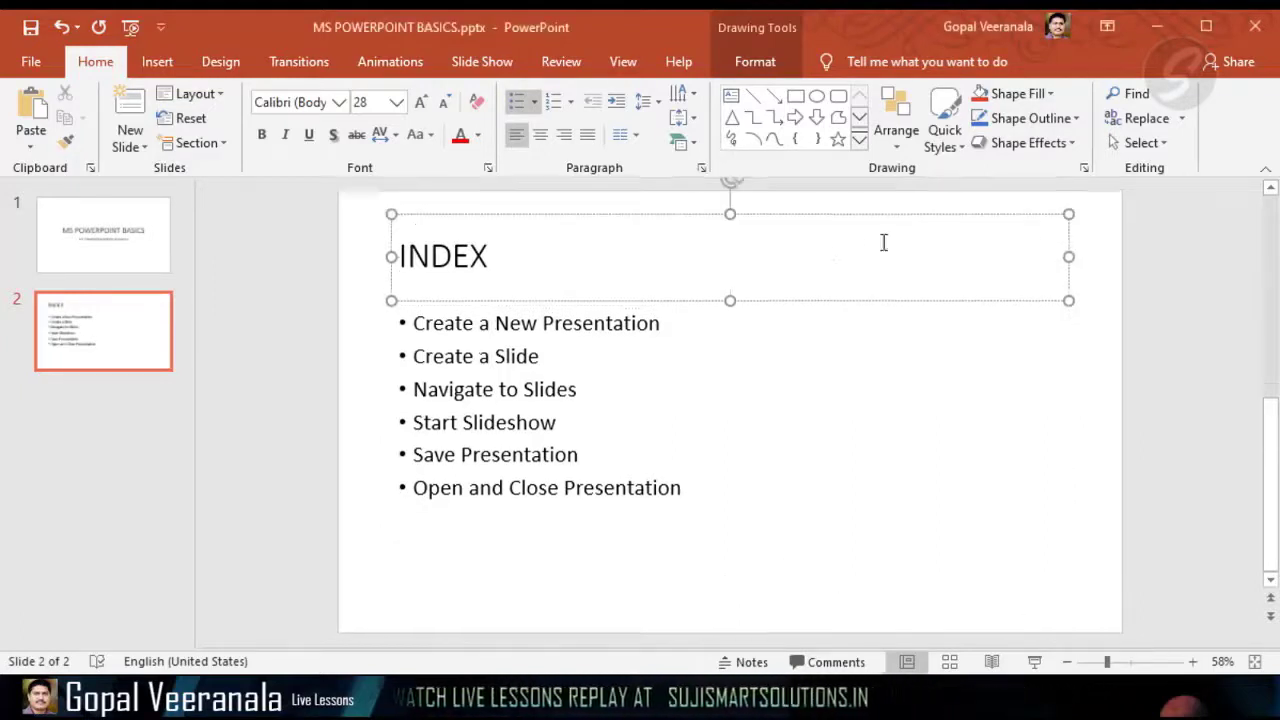
click(1146, 354)
click(128, 253)
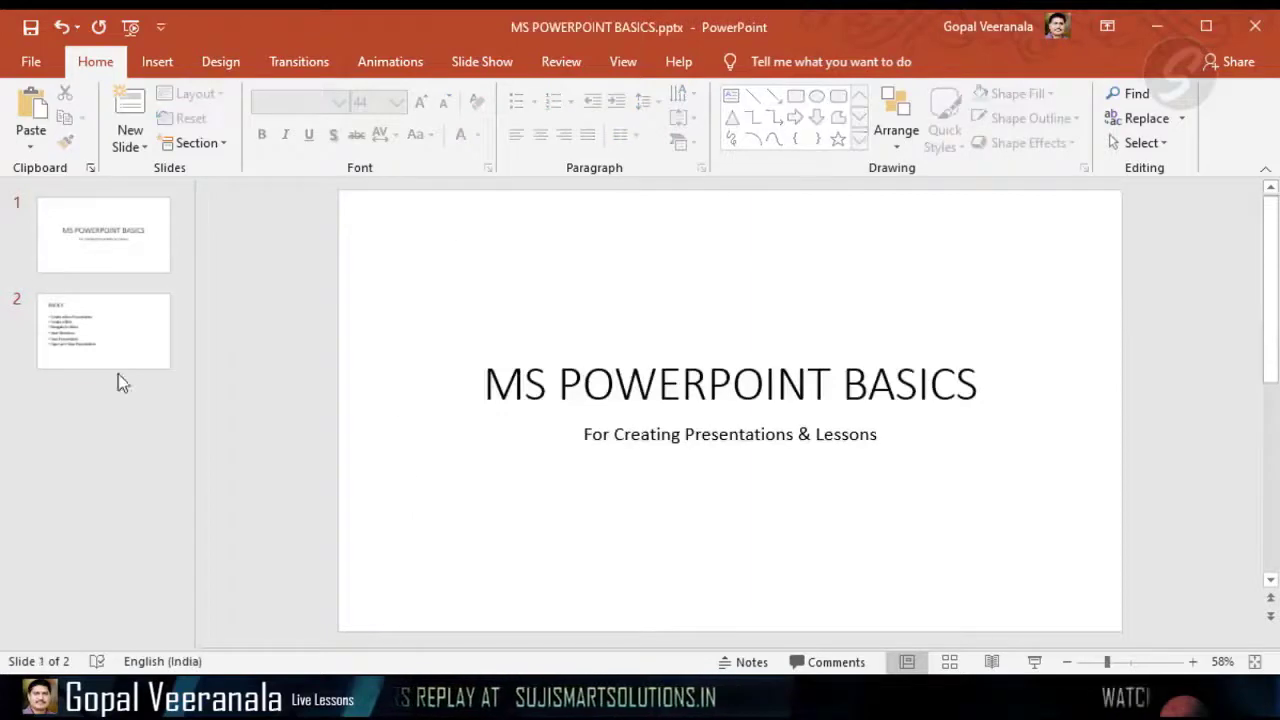
click(118, 374)
click(135, 240)
click(128, 360)
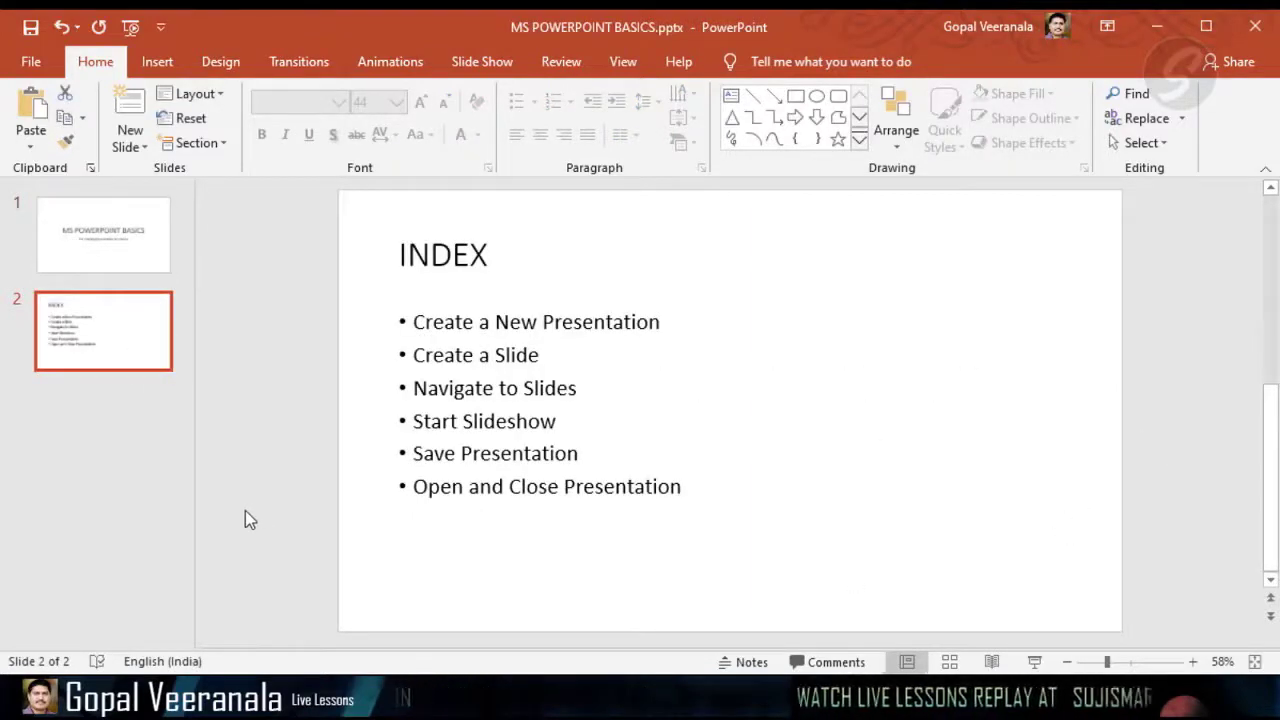
triple_click(522, 322)
key(ctrl+c)
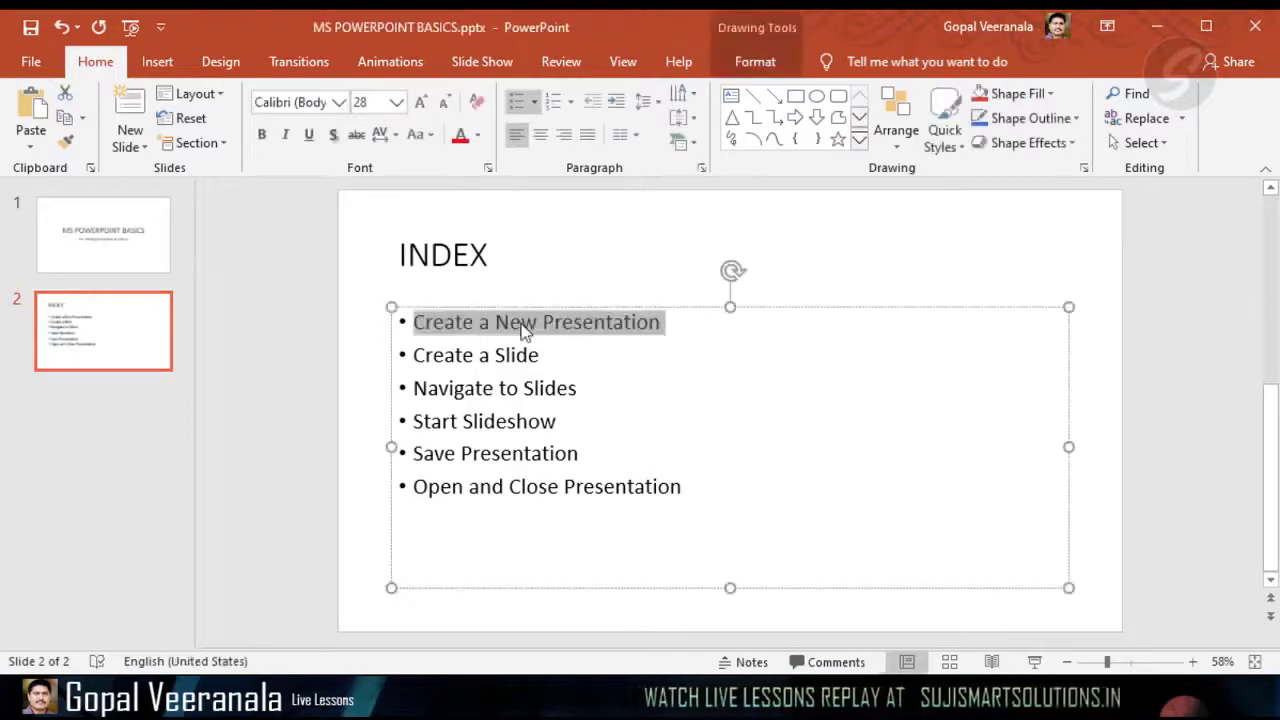
click(931, 251)
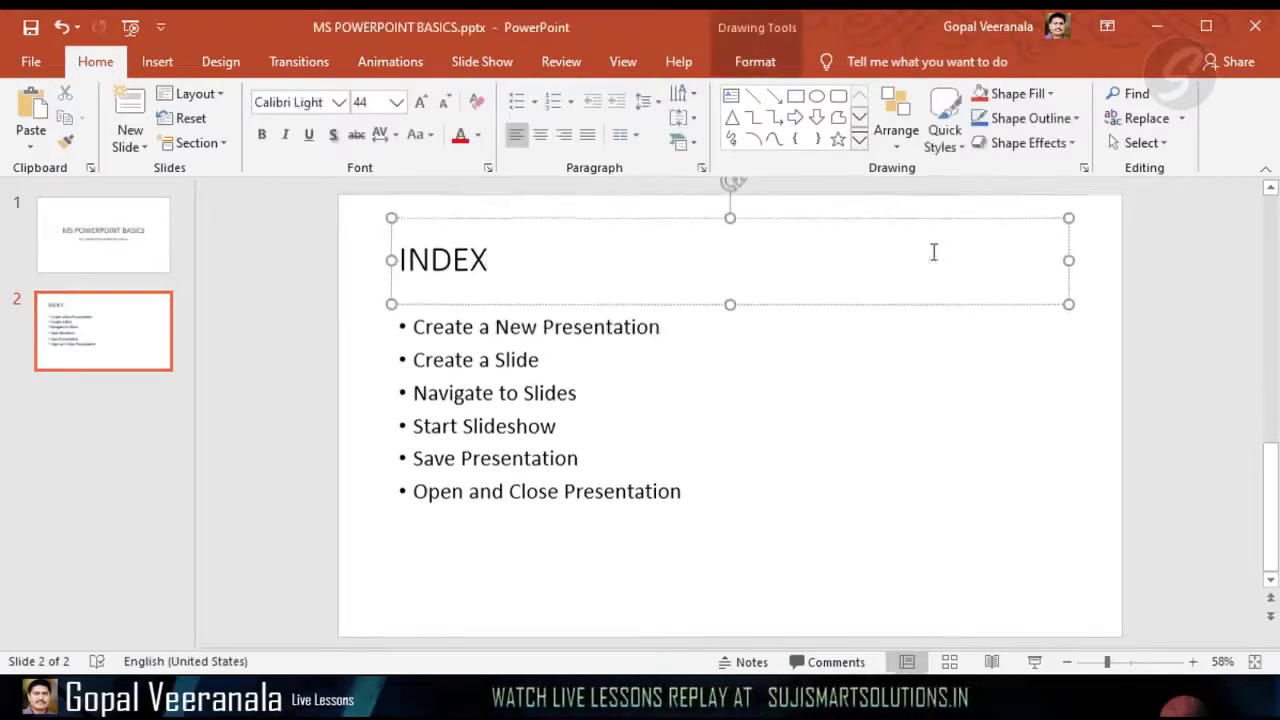
click(117, 341)
click(143, 262)
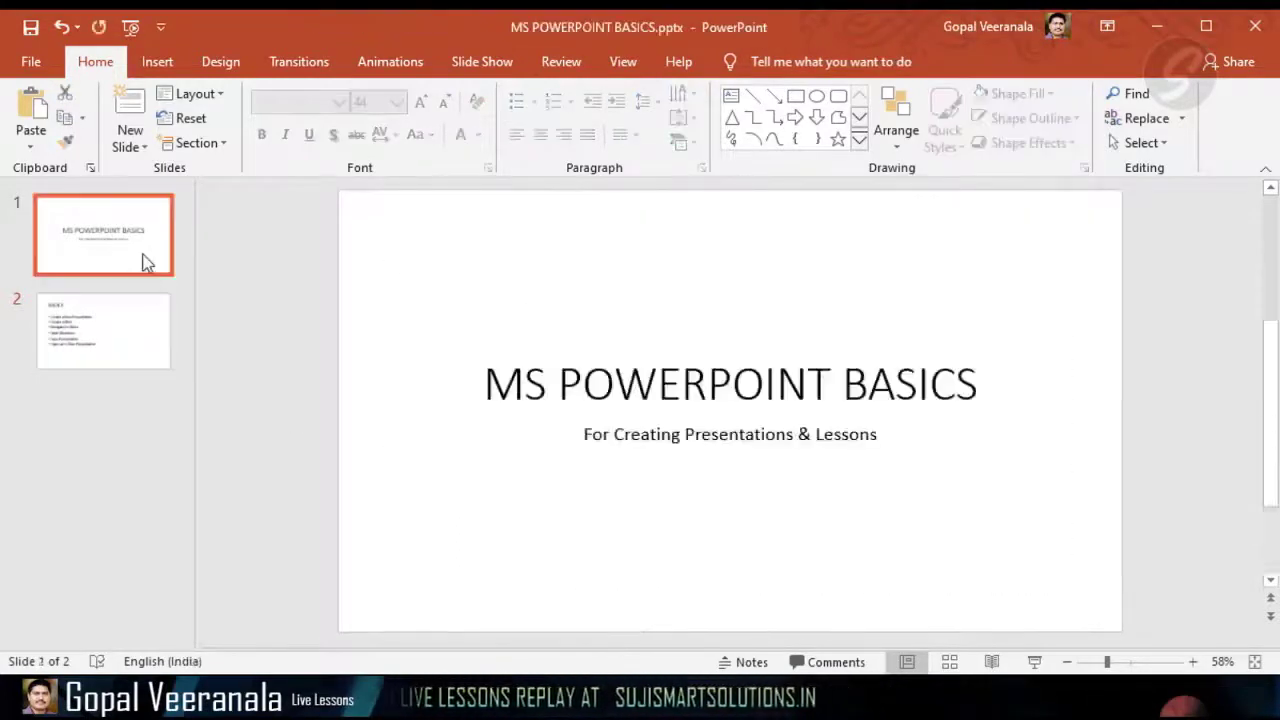
click(163, 345)
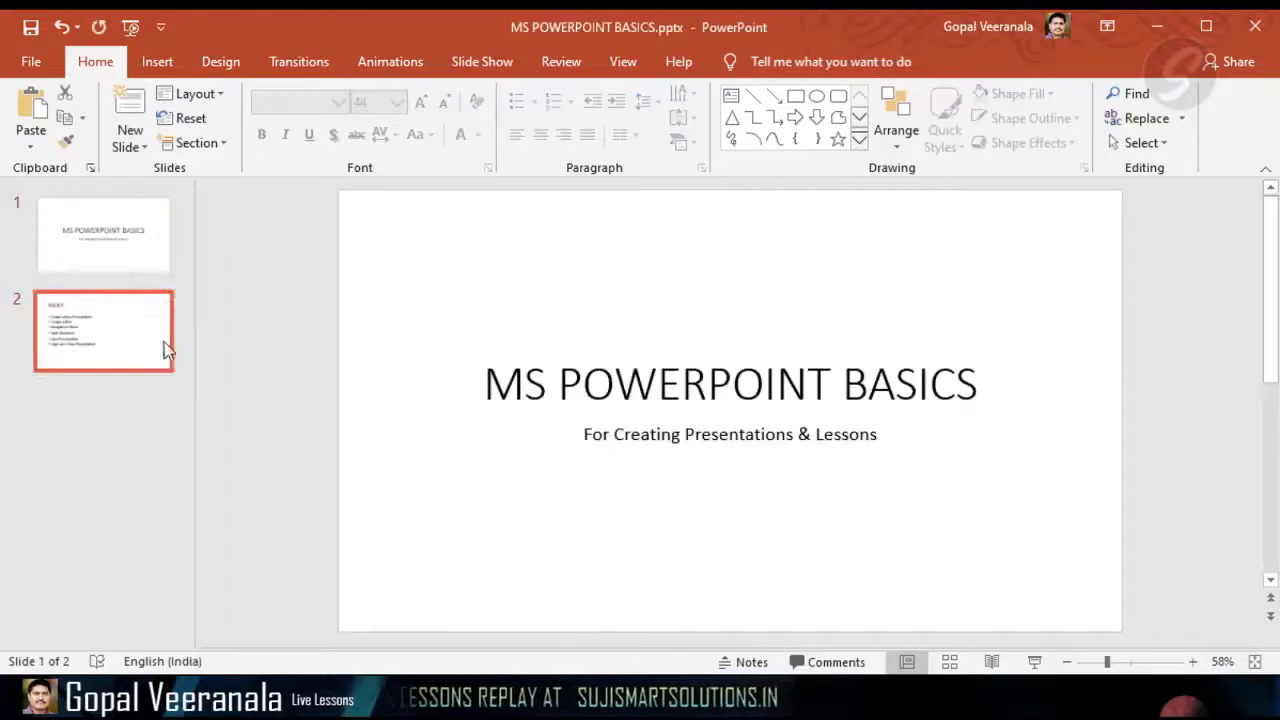
Add a third slide with the pasted title 'Create a New Presentation'.
click(130, 108)
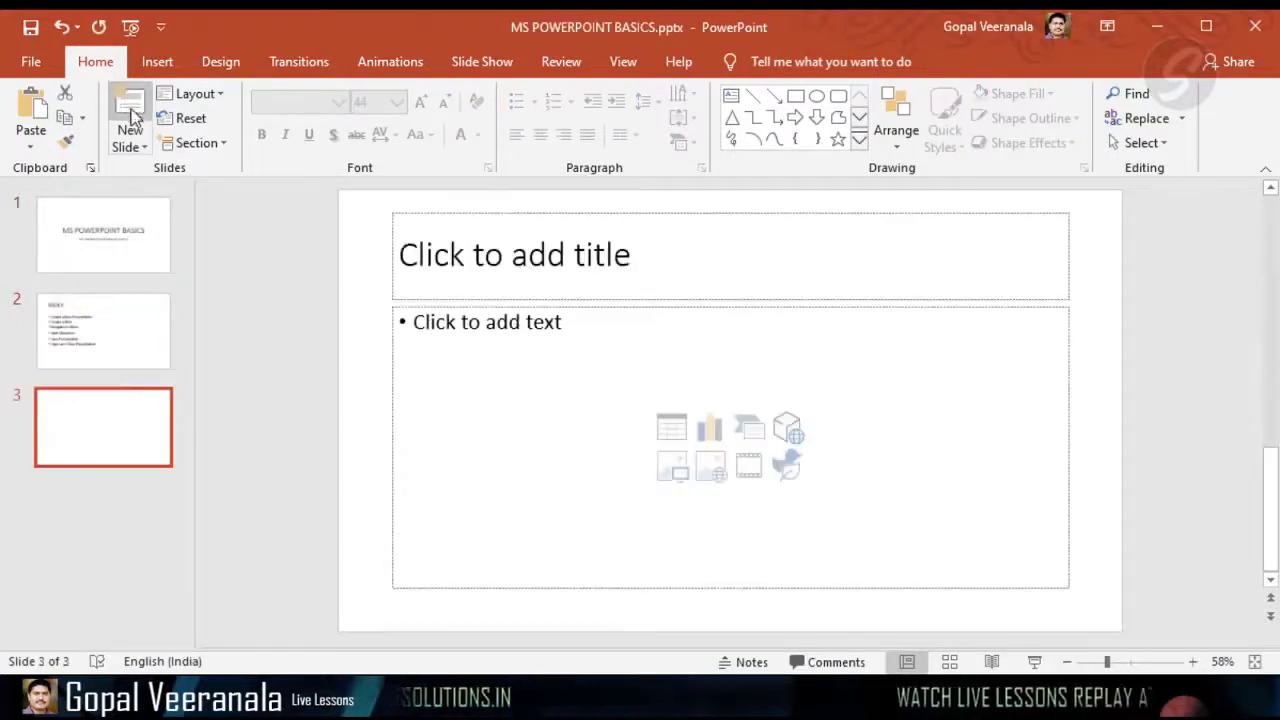
click(529, 256)
key(ctrl+v)
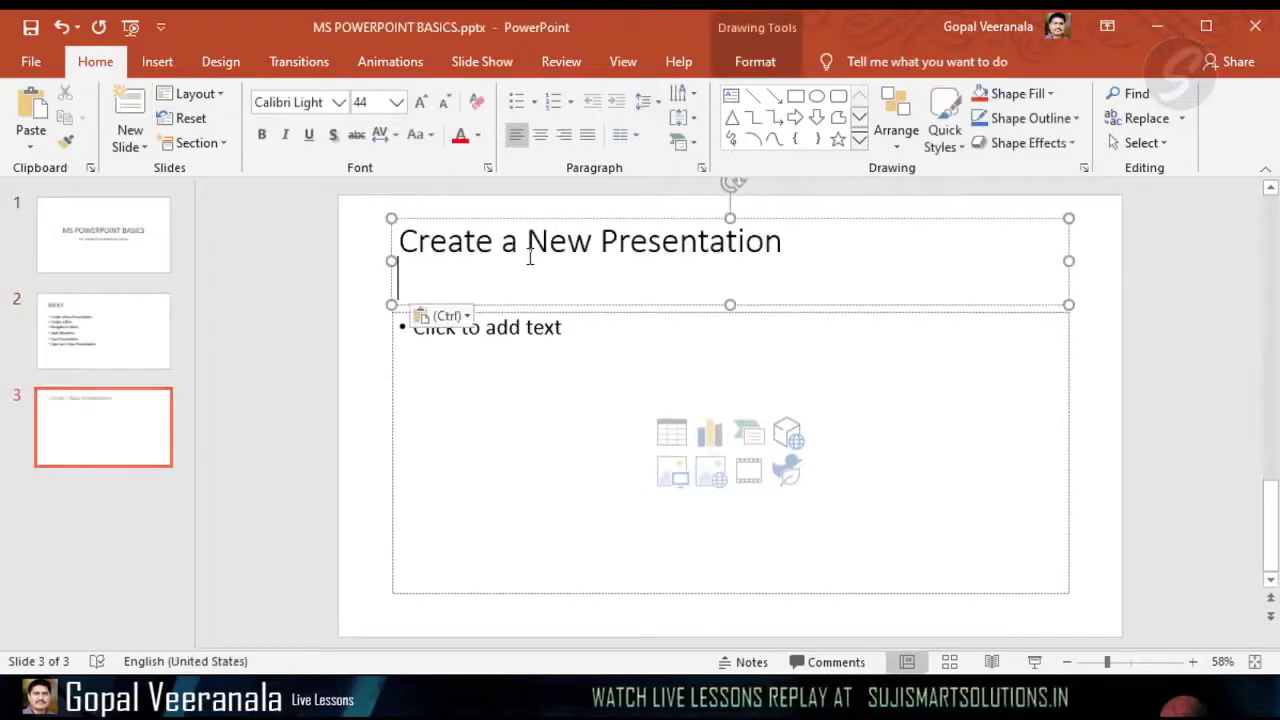
click(1160, 348)
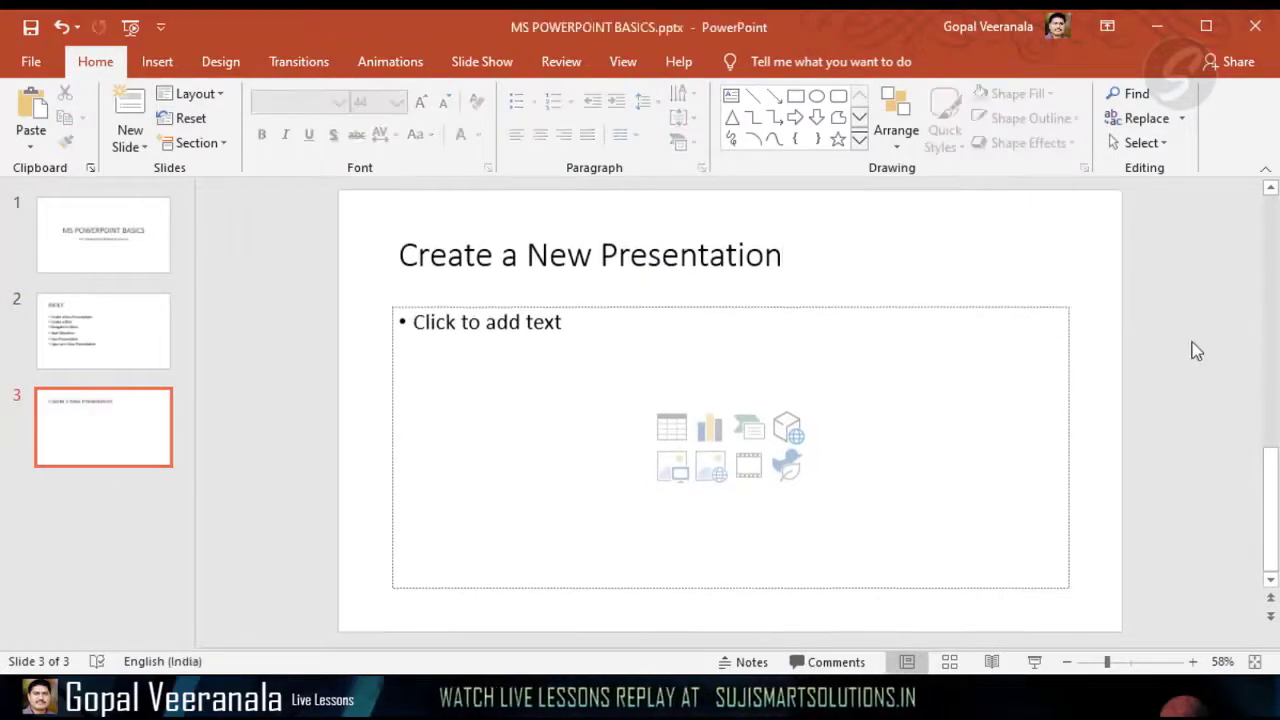
Write the bullet 'To create a New Presentaion follow these steps' in the body.
click(481, 341)
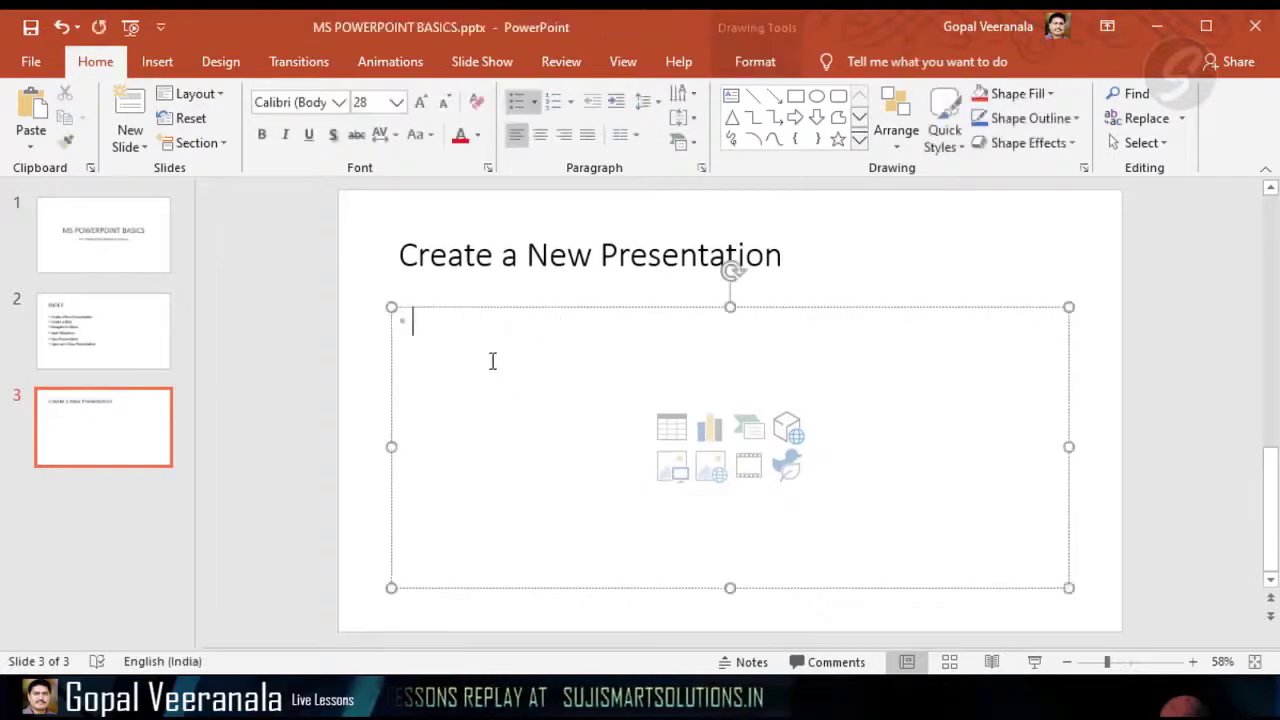
text(To c)
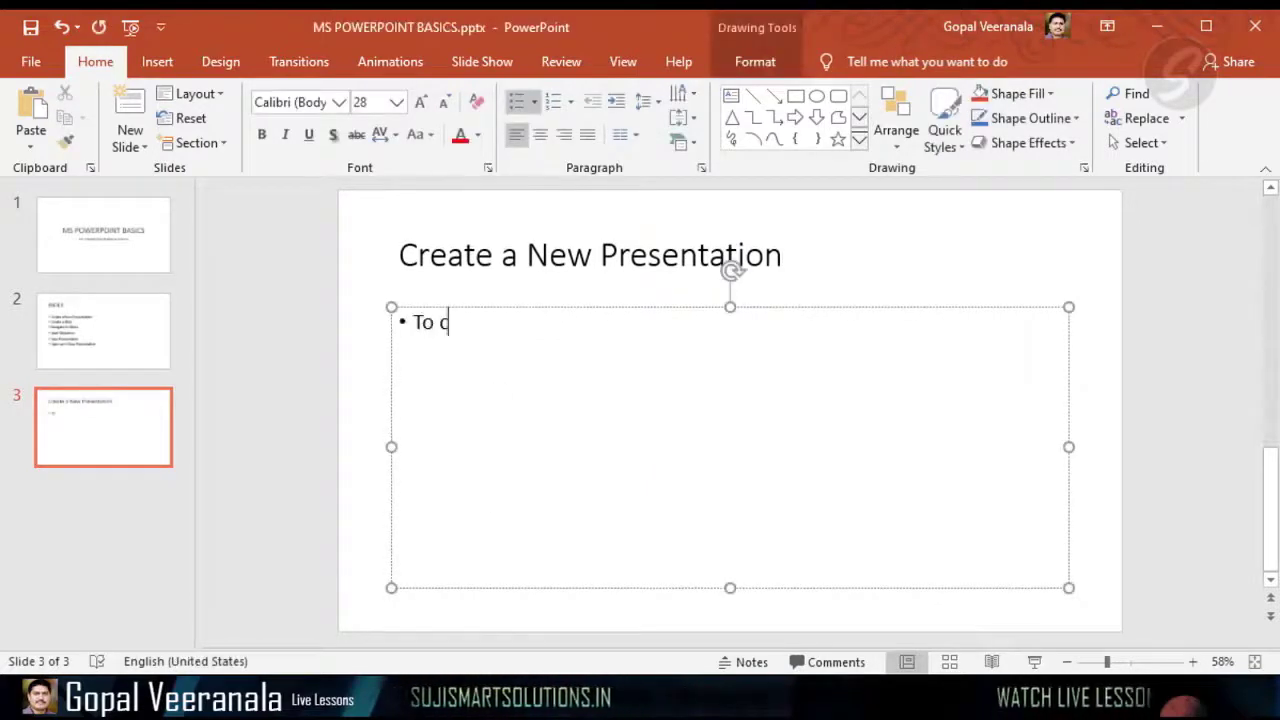
text(reatea)
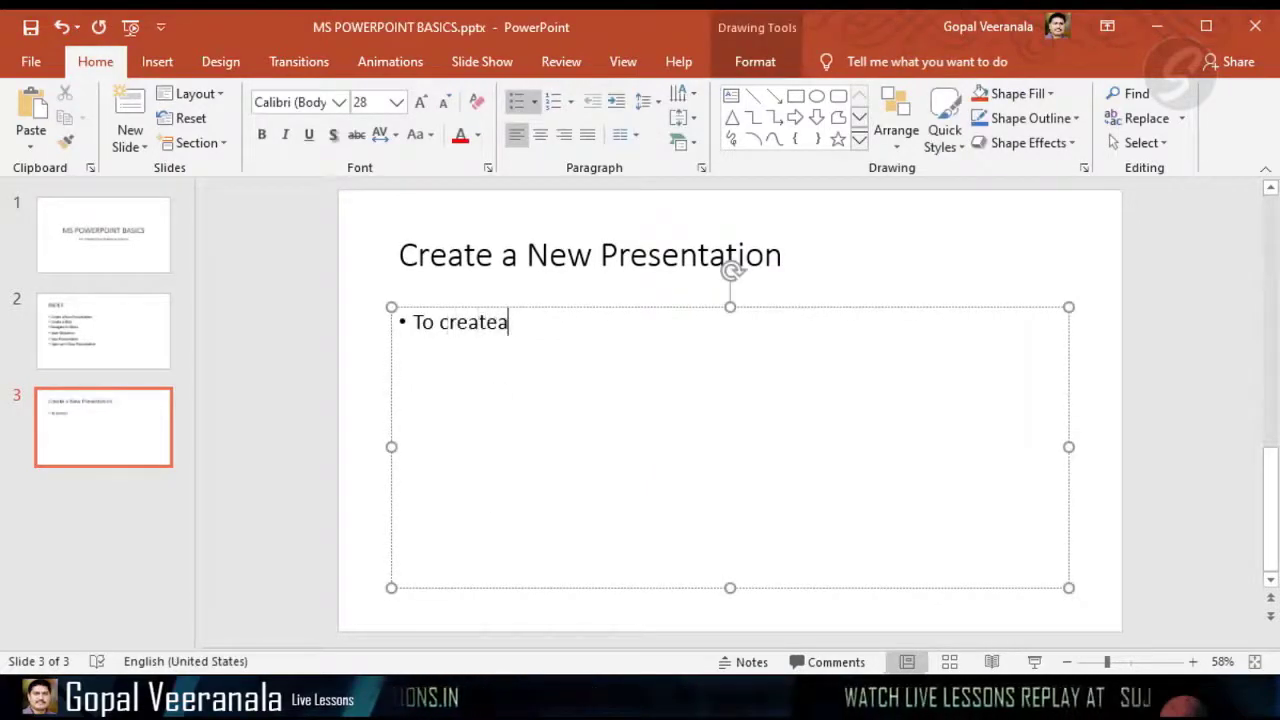
key(BackSpace)
text(a New)
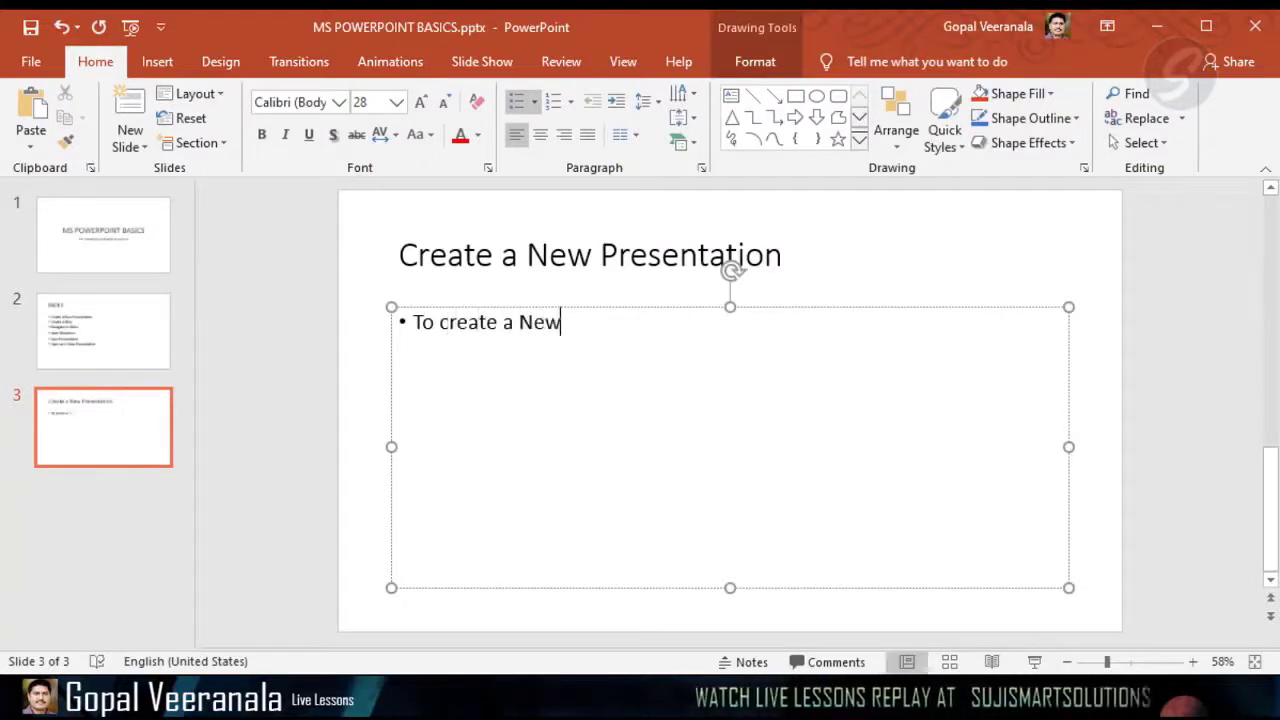
text( Presentaion)
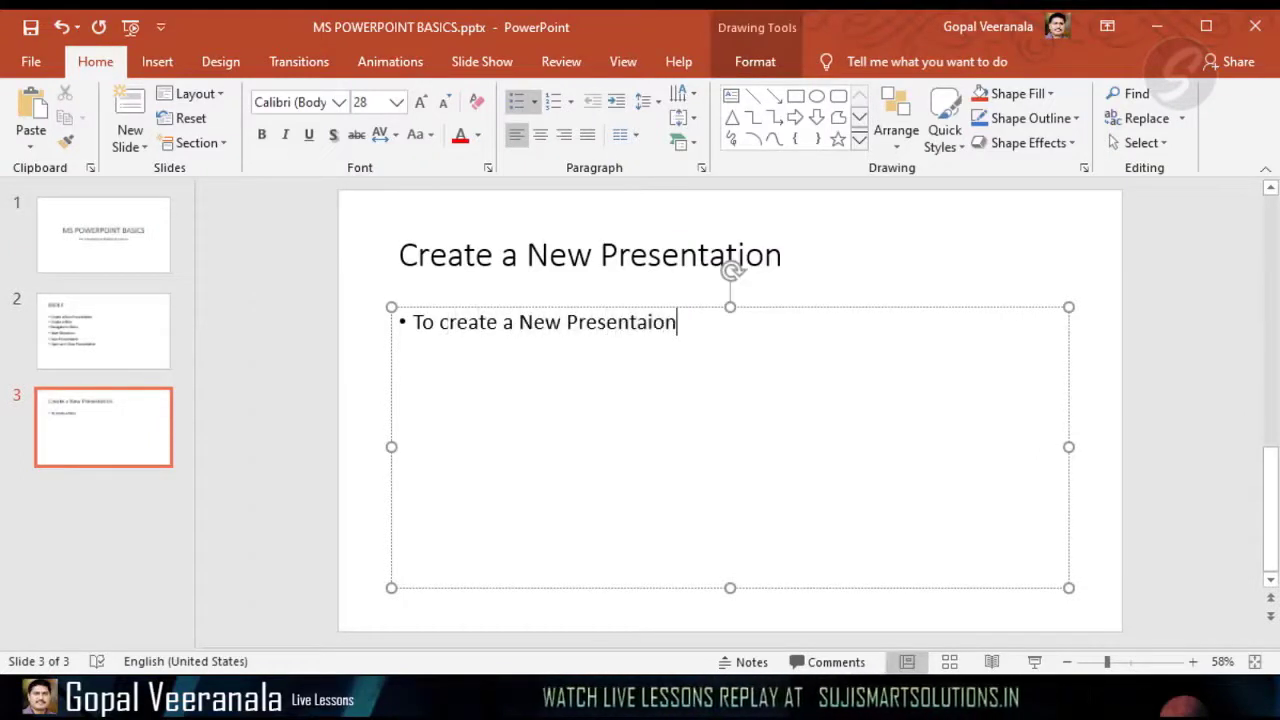
text( follo)
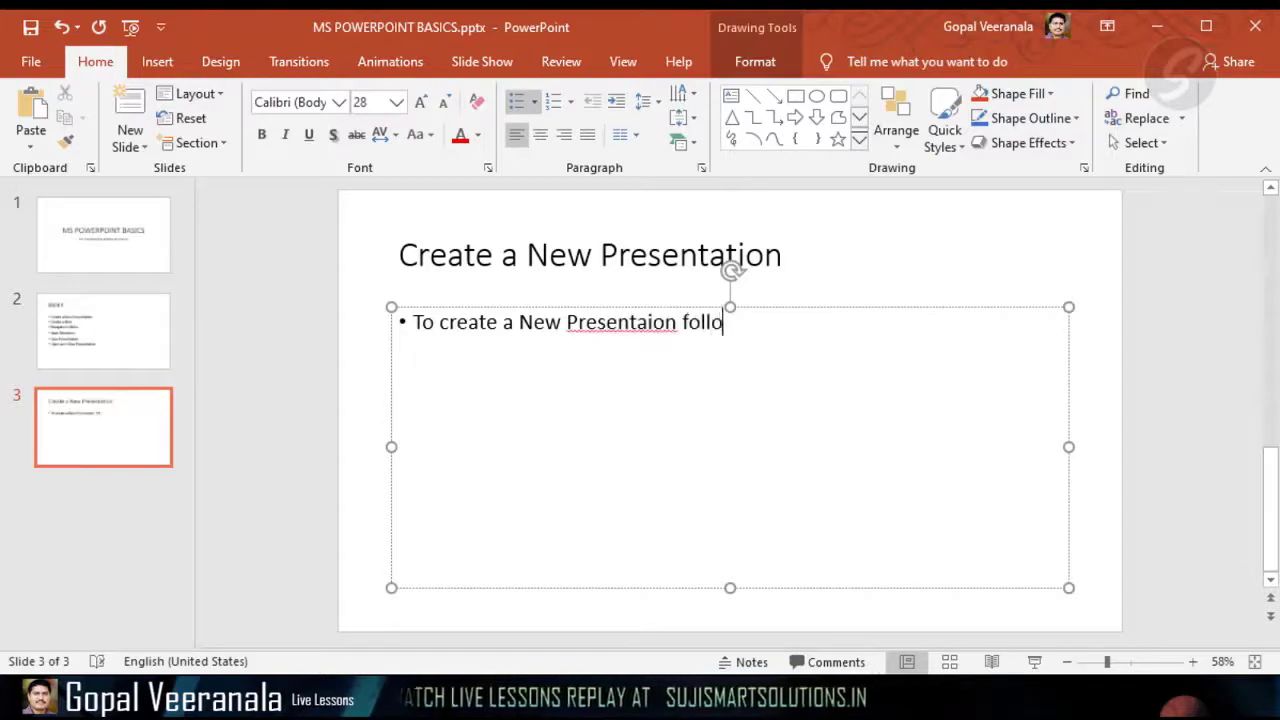
text(w these steps)
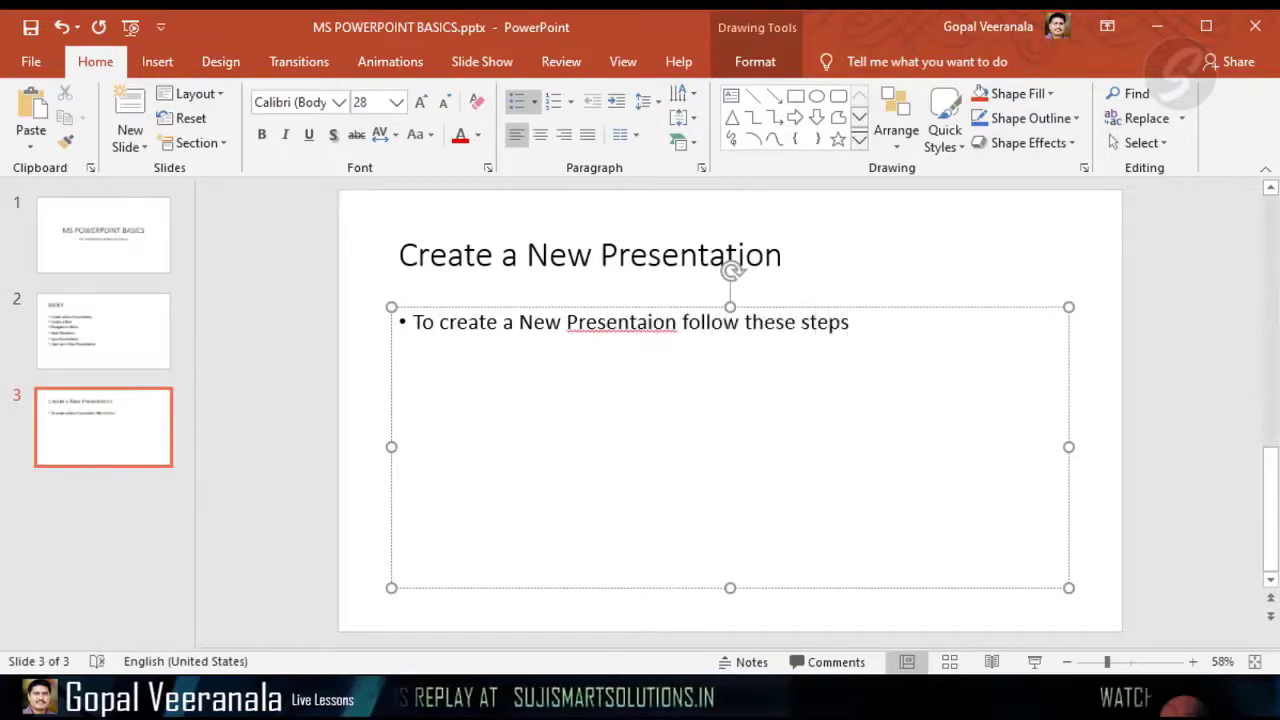
click(636, 322)
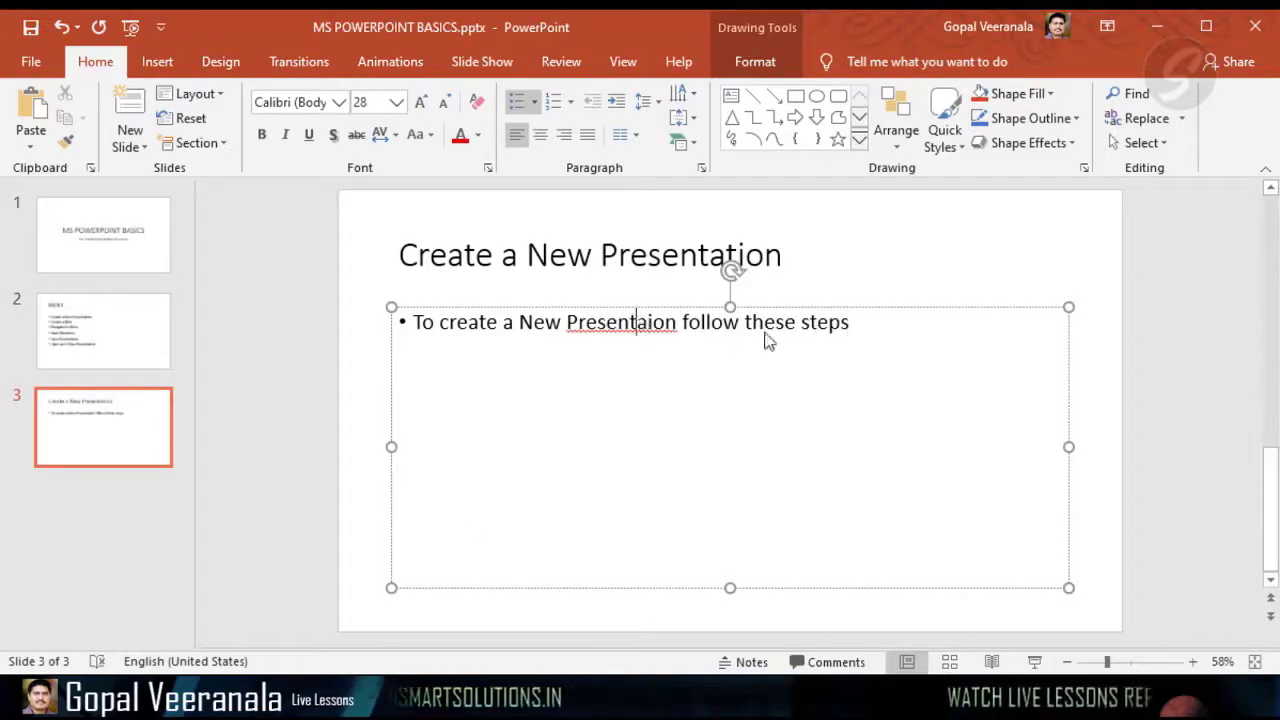
Correct 'Presentation' and start a demoted numbered sub-list below the bullet.
text(t)
click(860, 325)
key(Return)
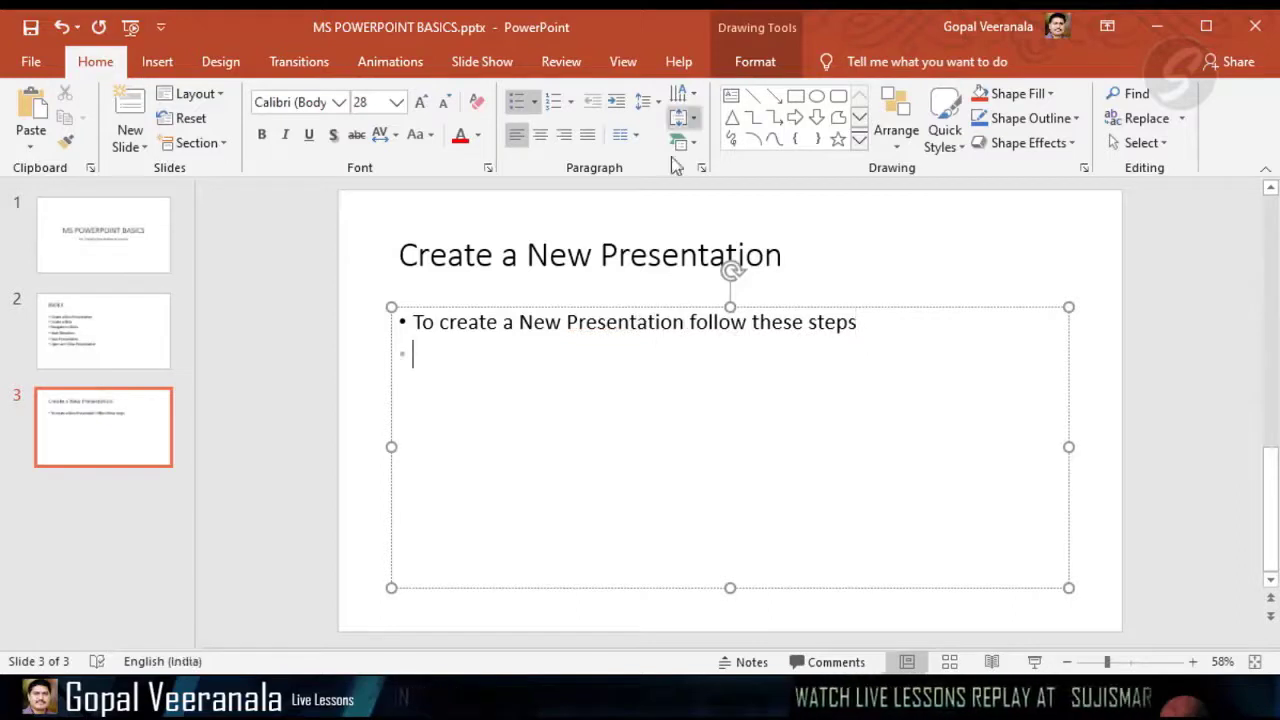
key(Tab)
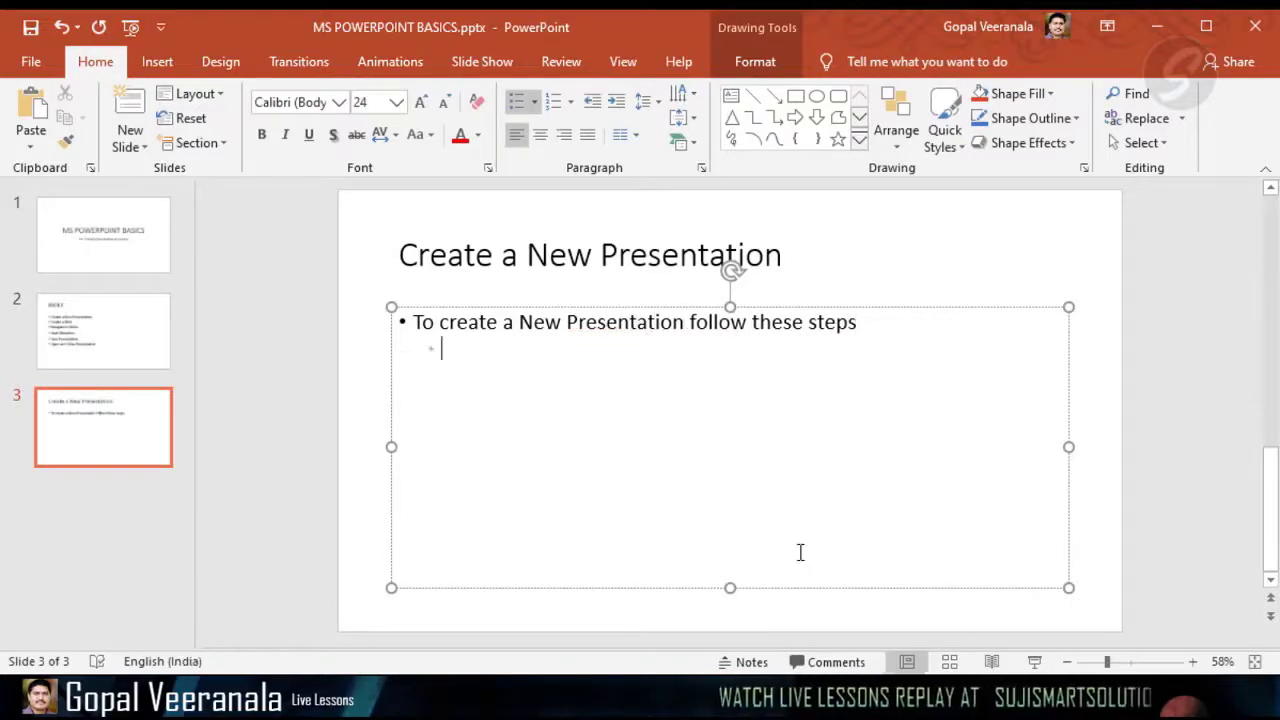
click(557, 101)
Enter numbered steps 'Open PowerPoint from Windows Startmenu' and 'Click Blank (New Presentation)'.
text(Open )
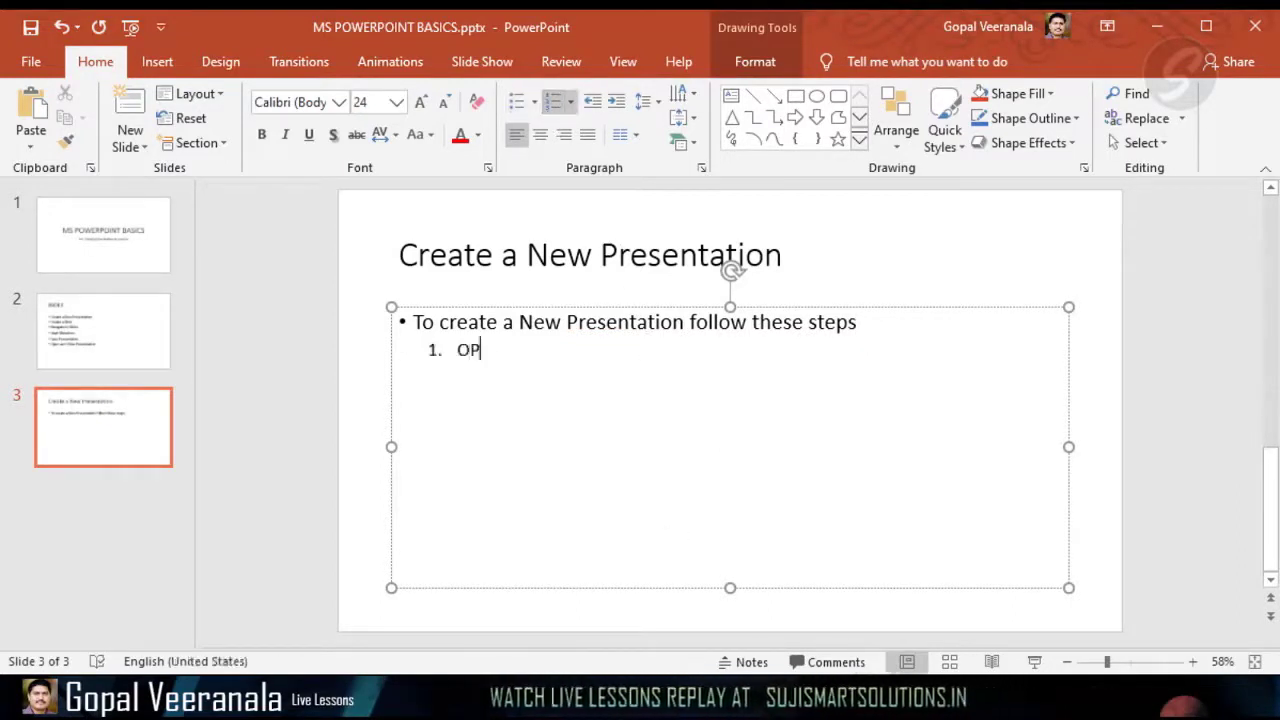
text(PowerPoi)
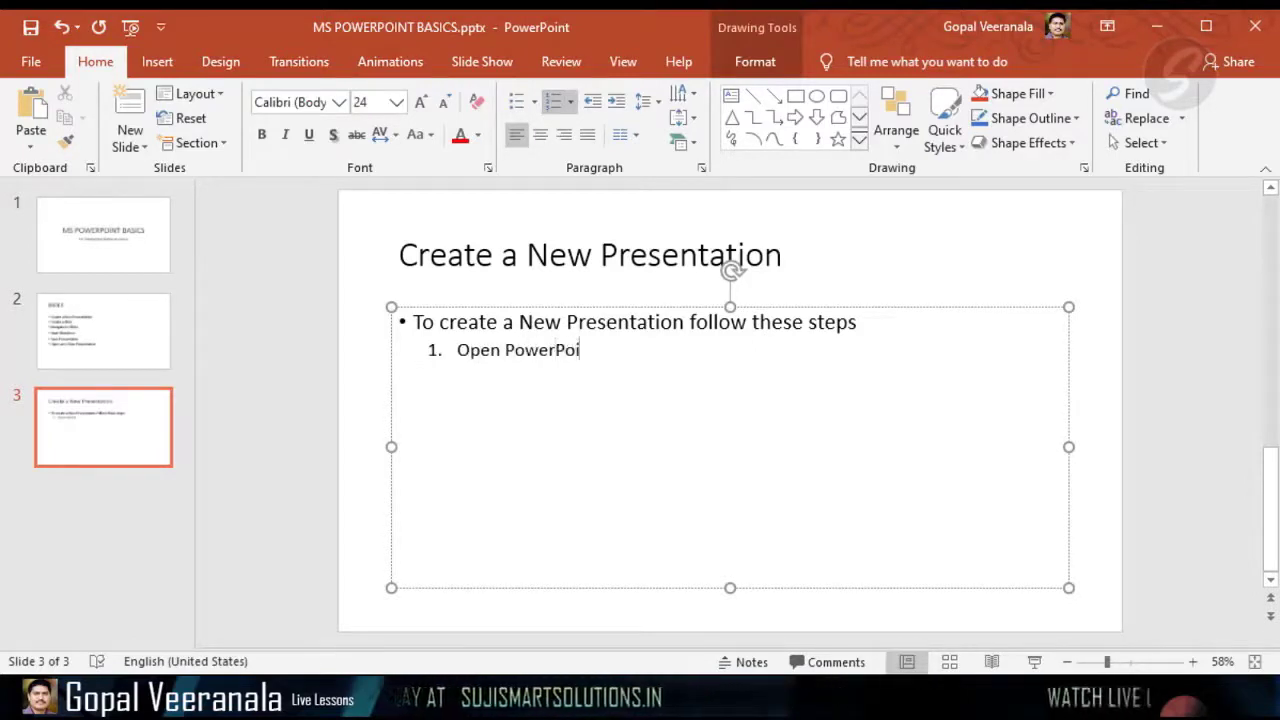
text(nt from start)
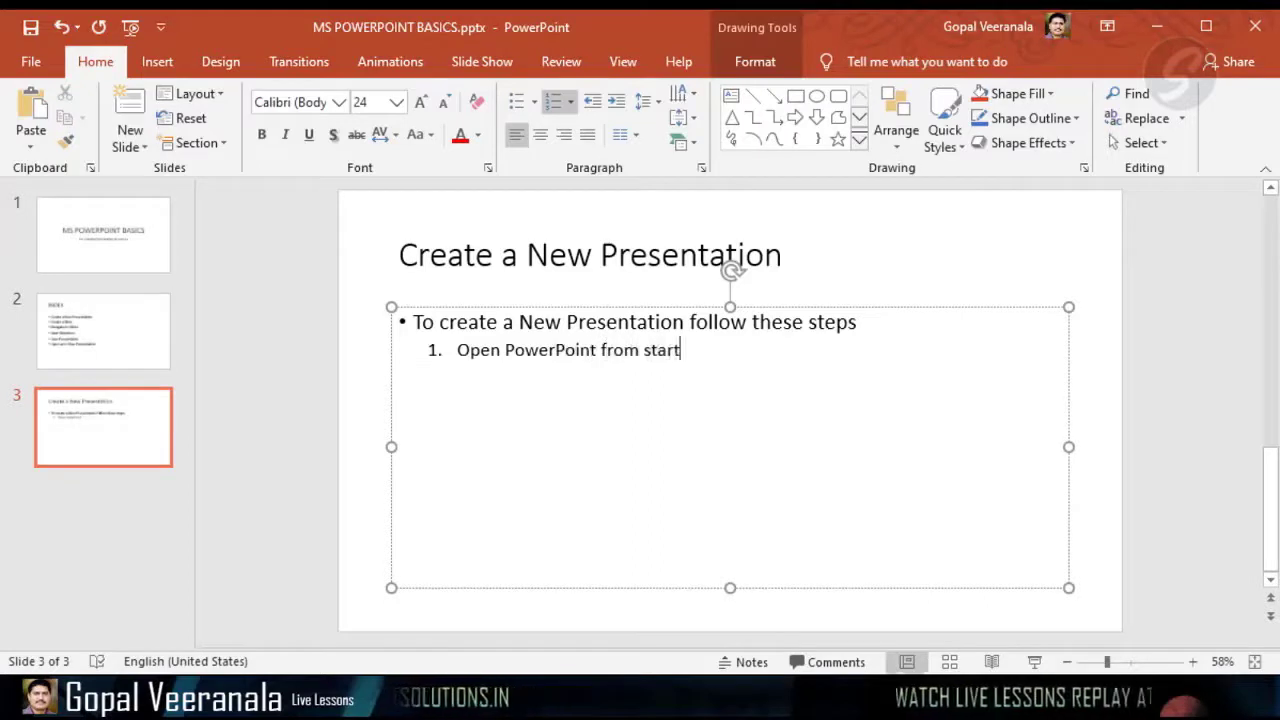
key(BackSpace)
key(BackSpace)
key(BackSpace)
key(BackSpace)
key(BackSpace)
text(S)
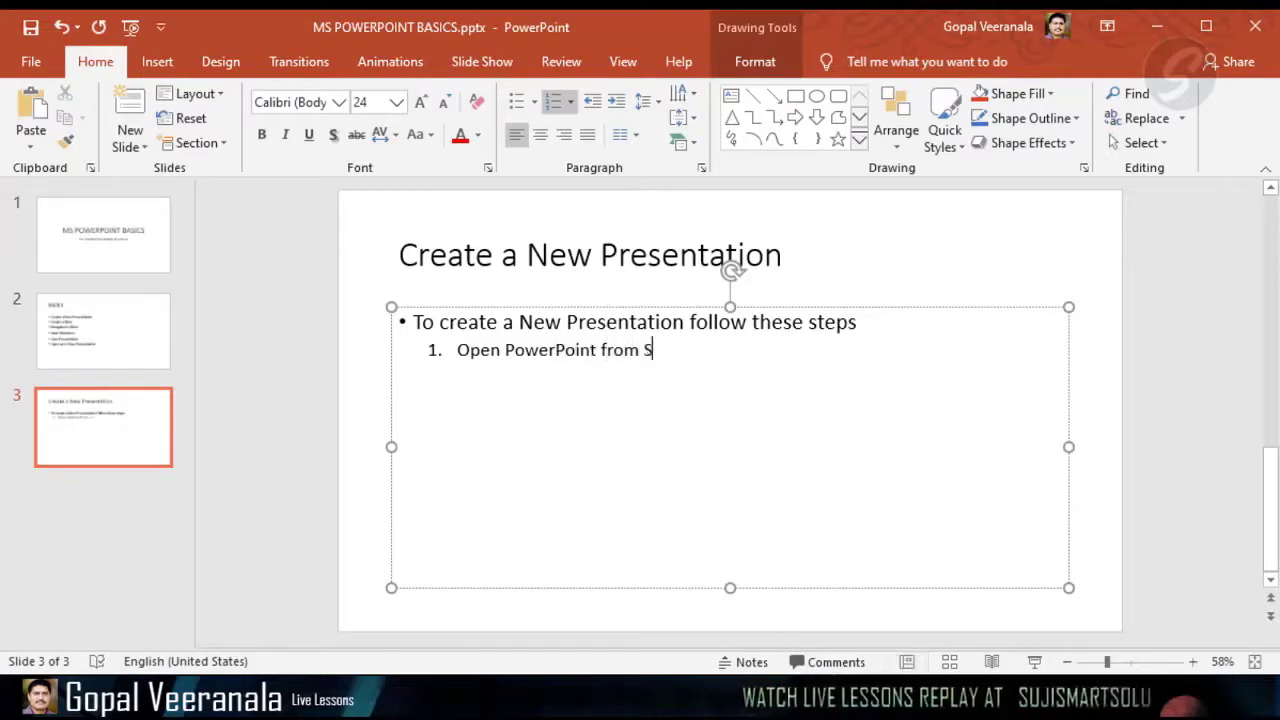
key(BackSpace)
text(Windows Star)
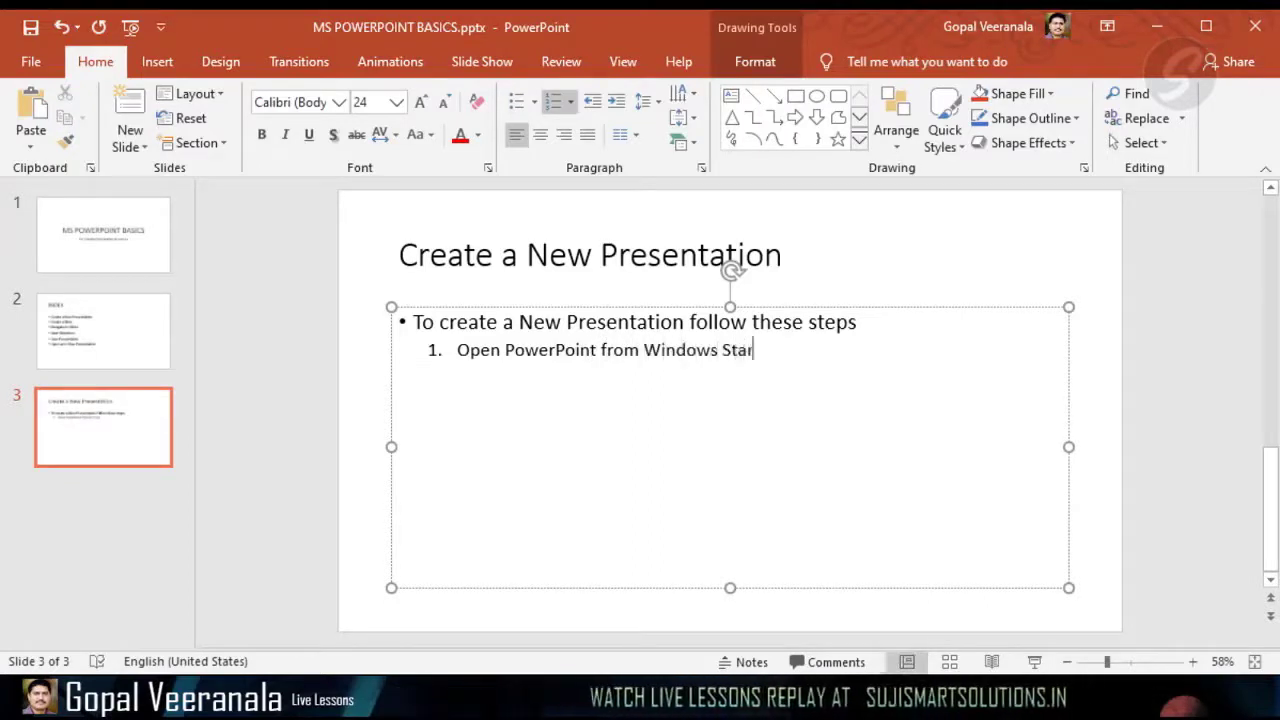
text(tme)
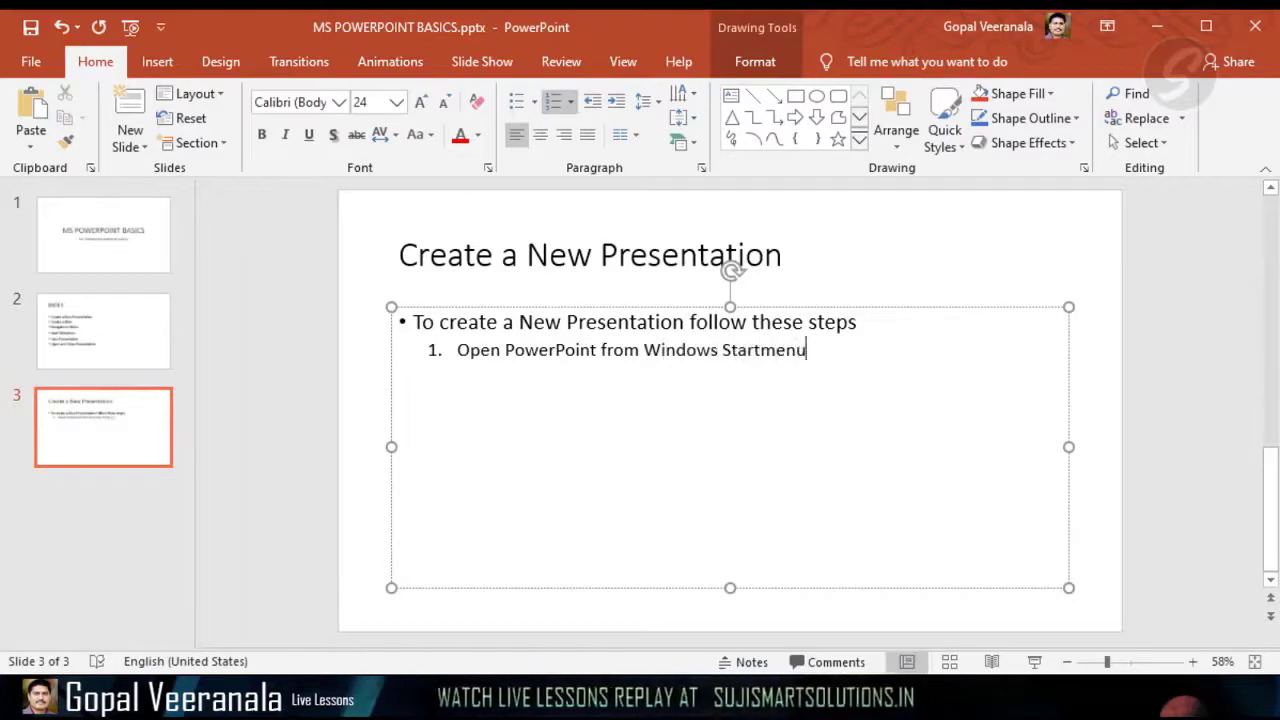
text(nu)
key(Return)
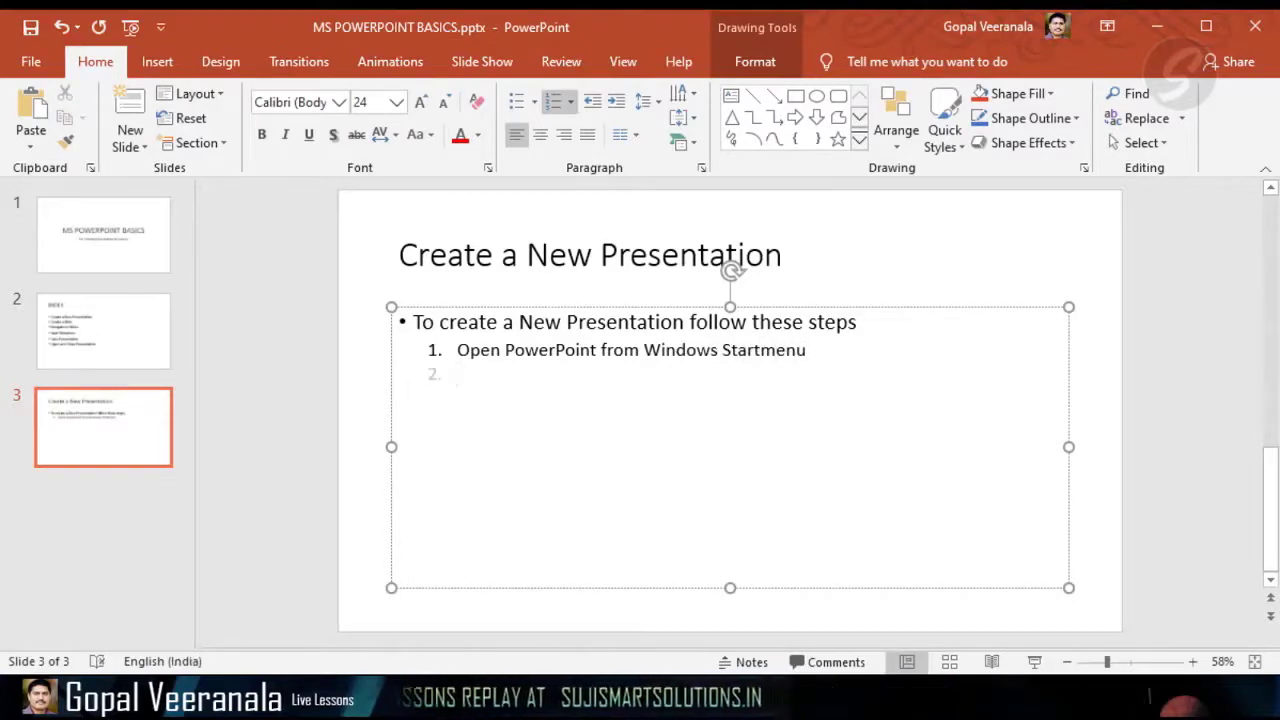
text(Click)
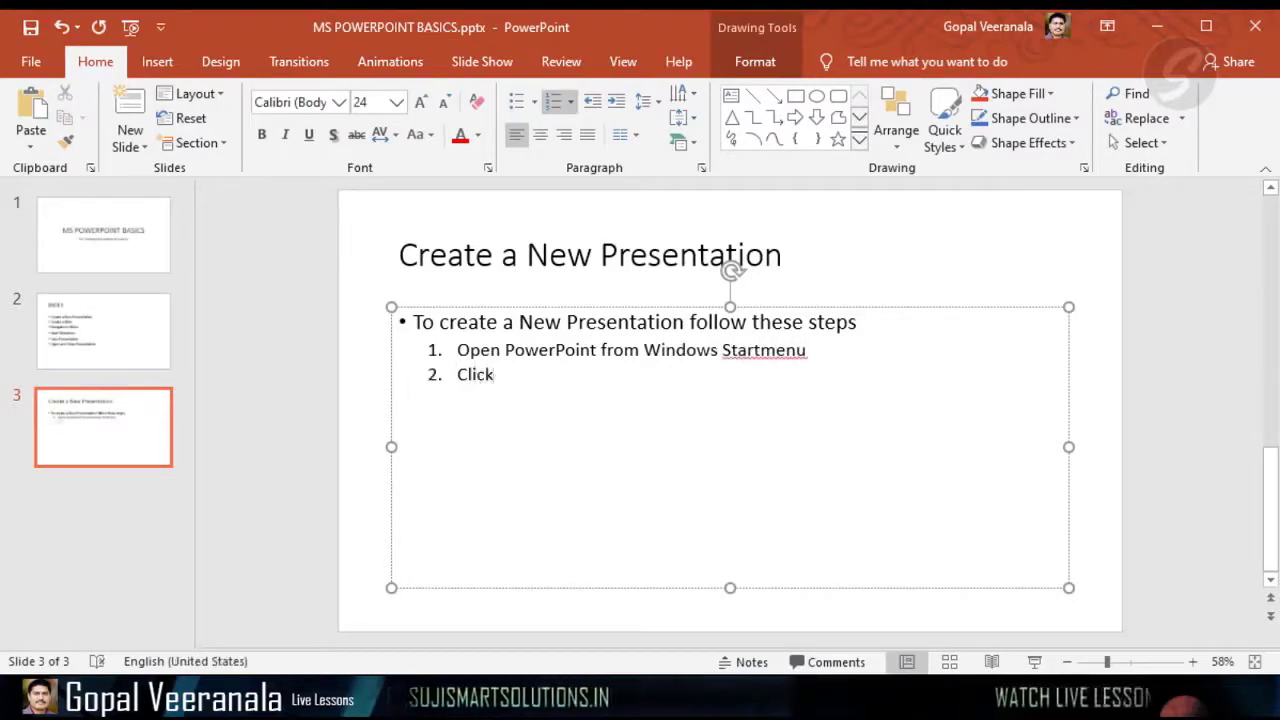
text( Blank)
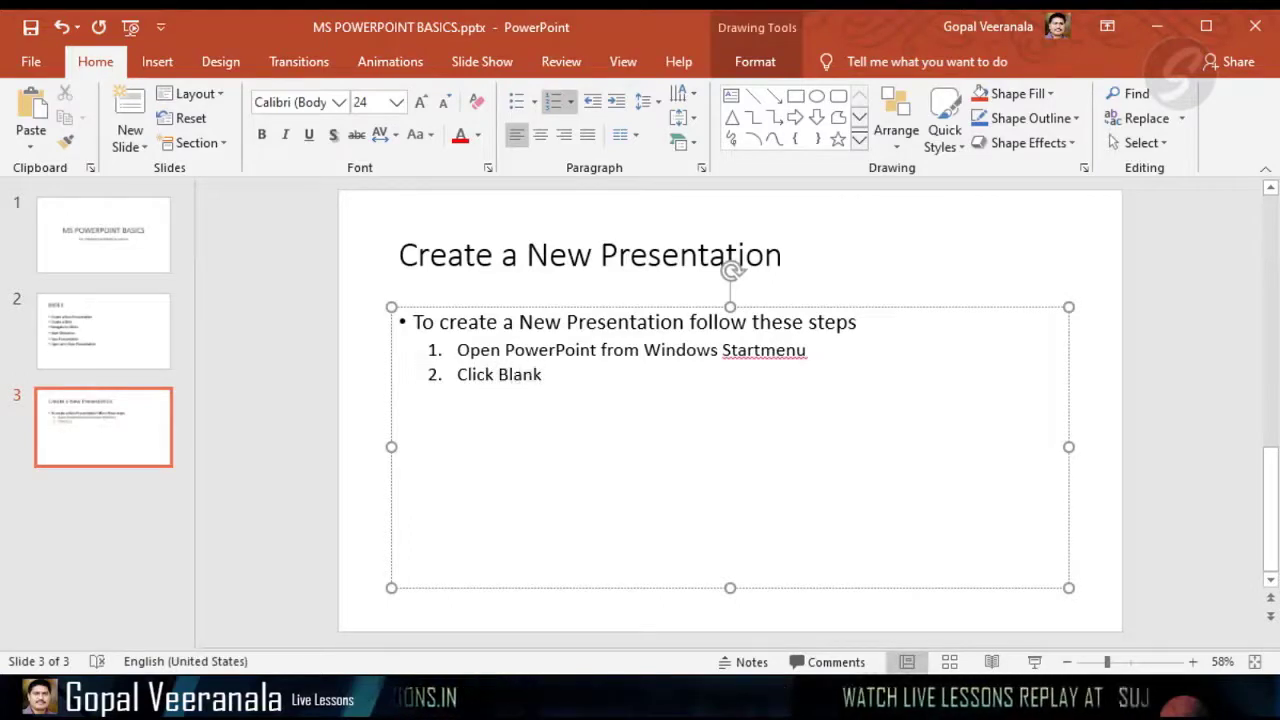
text( ()
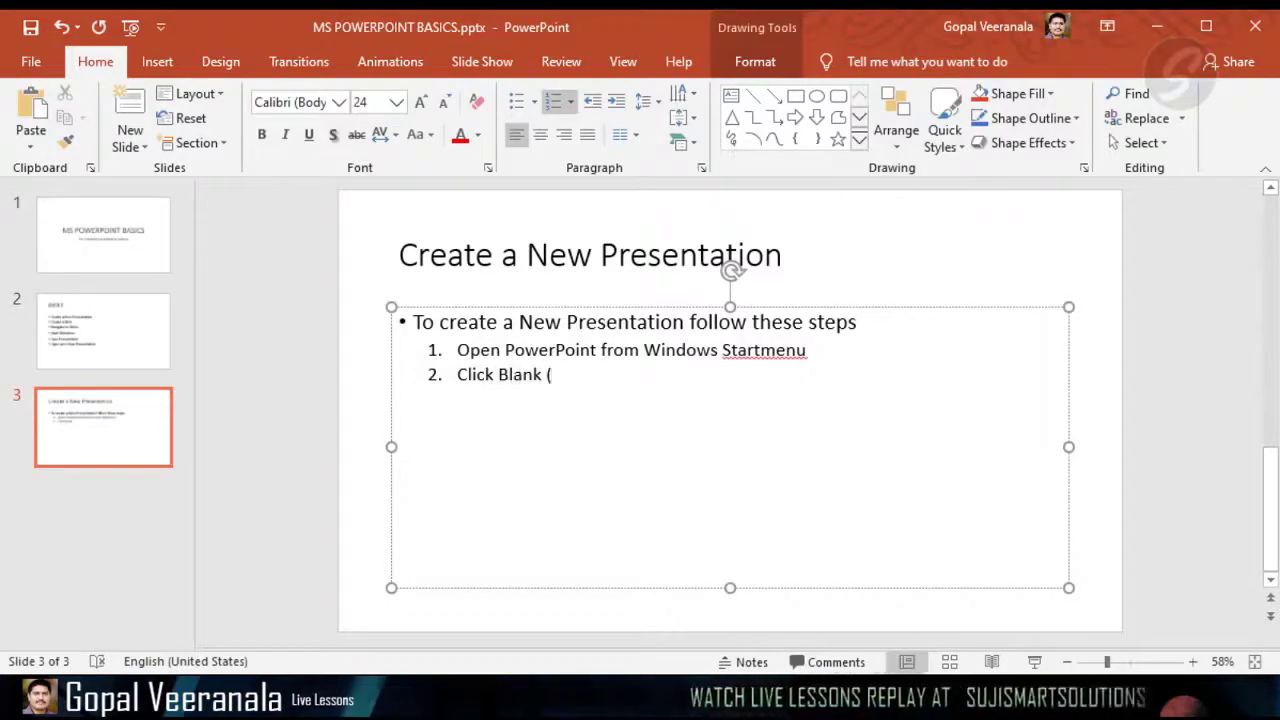
text(New Pr)
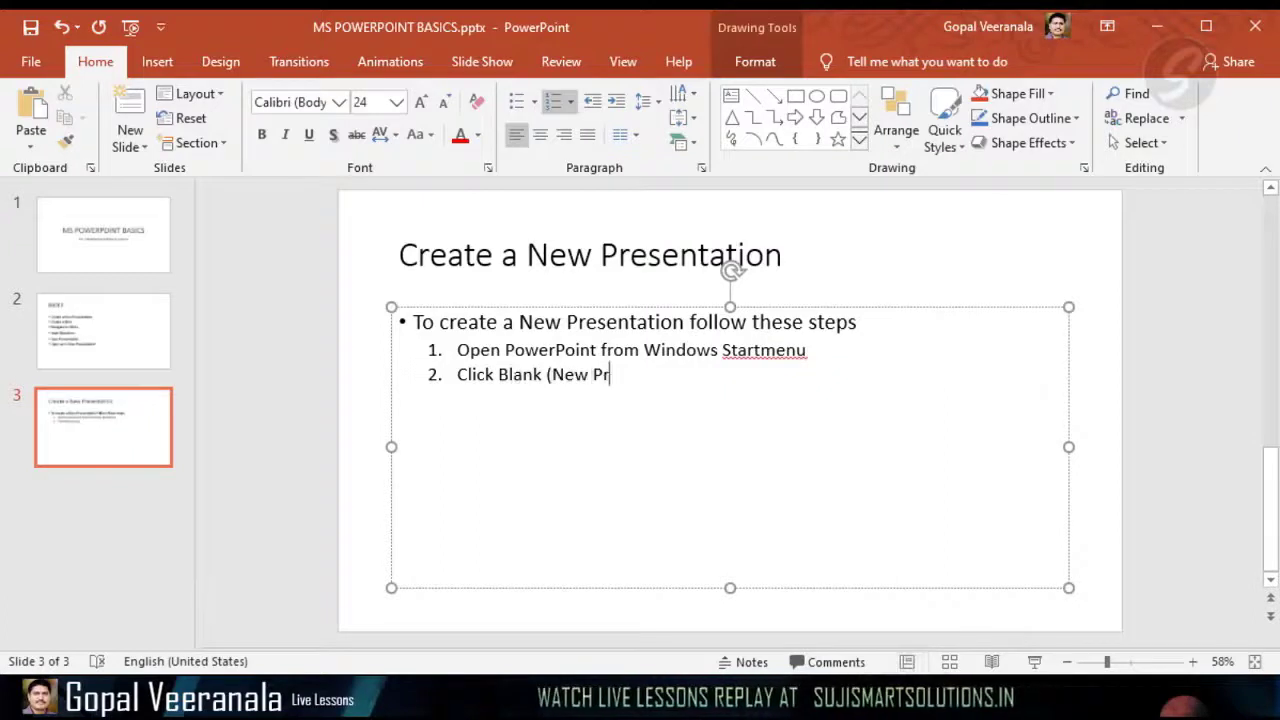
text(esentation)
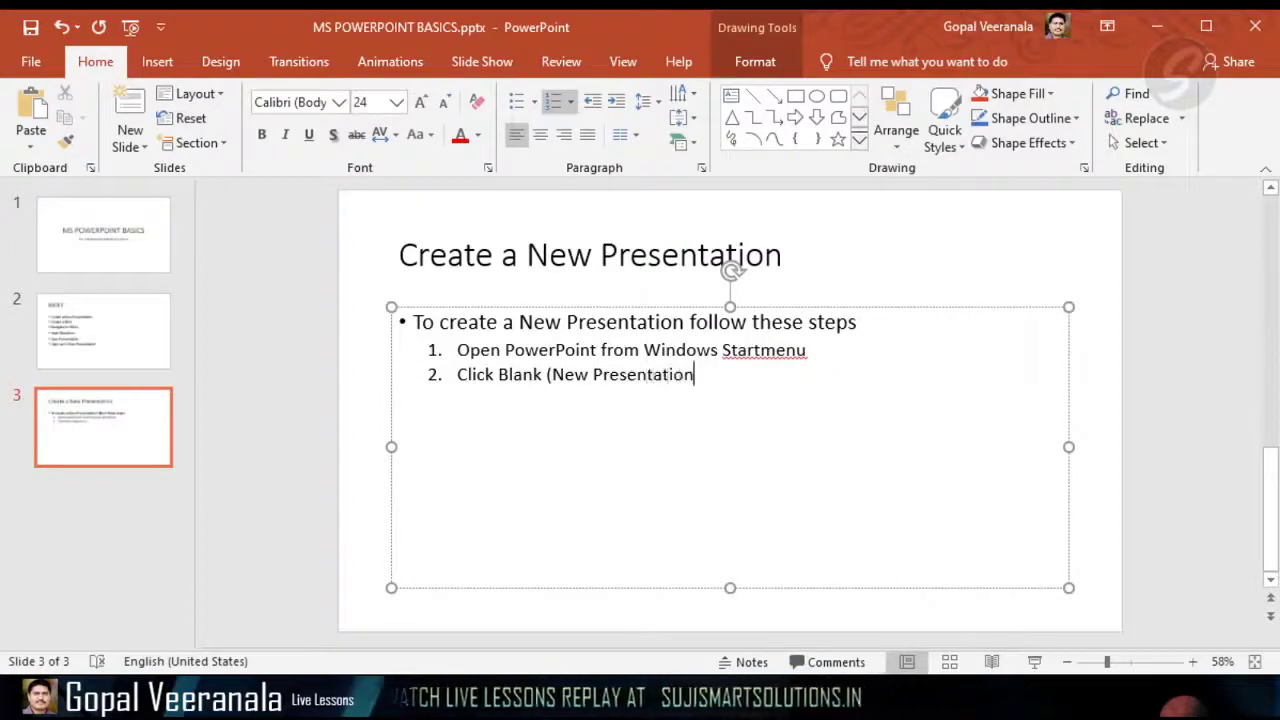
key(Return)
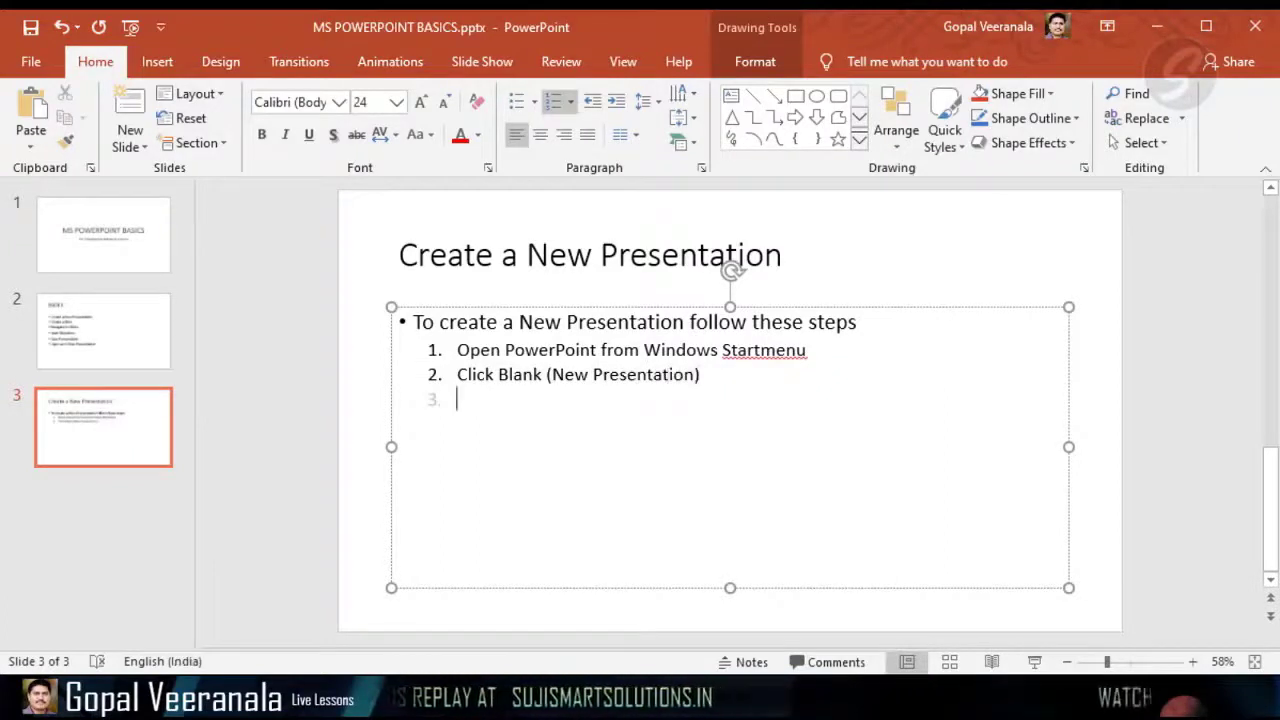
click(1117, 395)
Change 'Startmenu' to 'Start Menu' in the first numbered step.
click(764, 352)
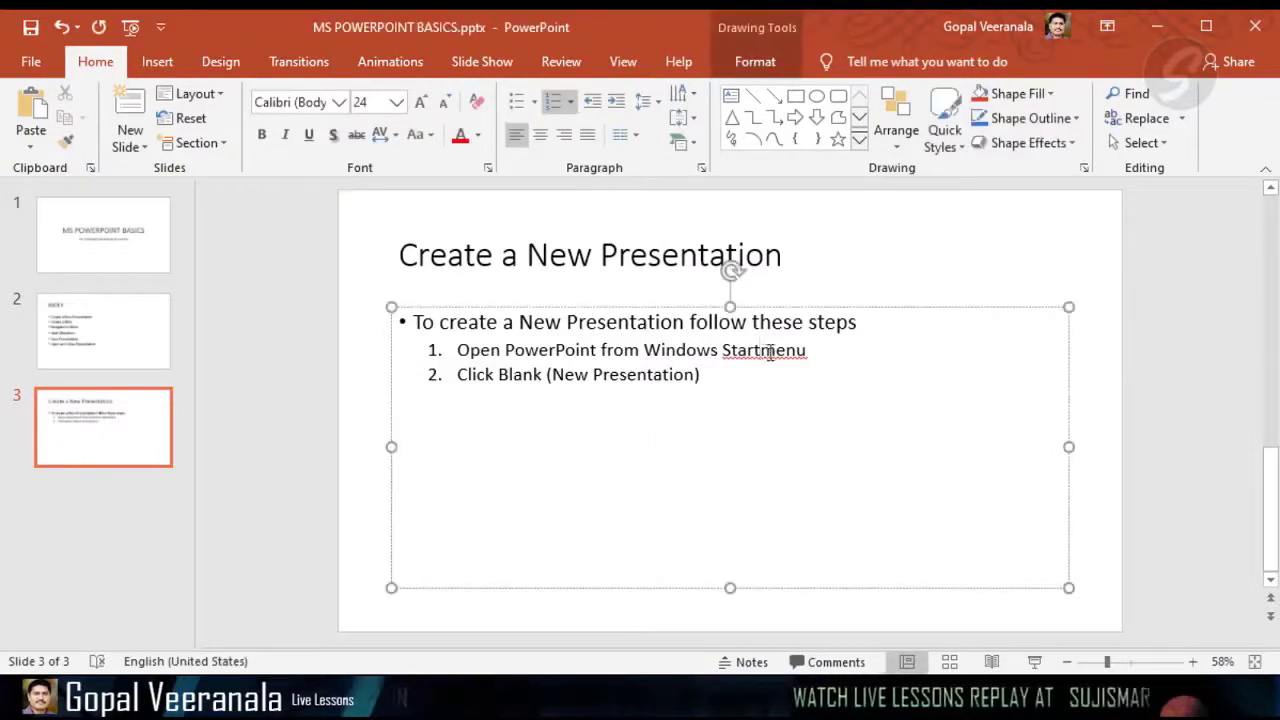
drag(765, 351, 777, 354)
text(M)
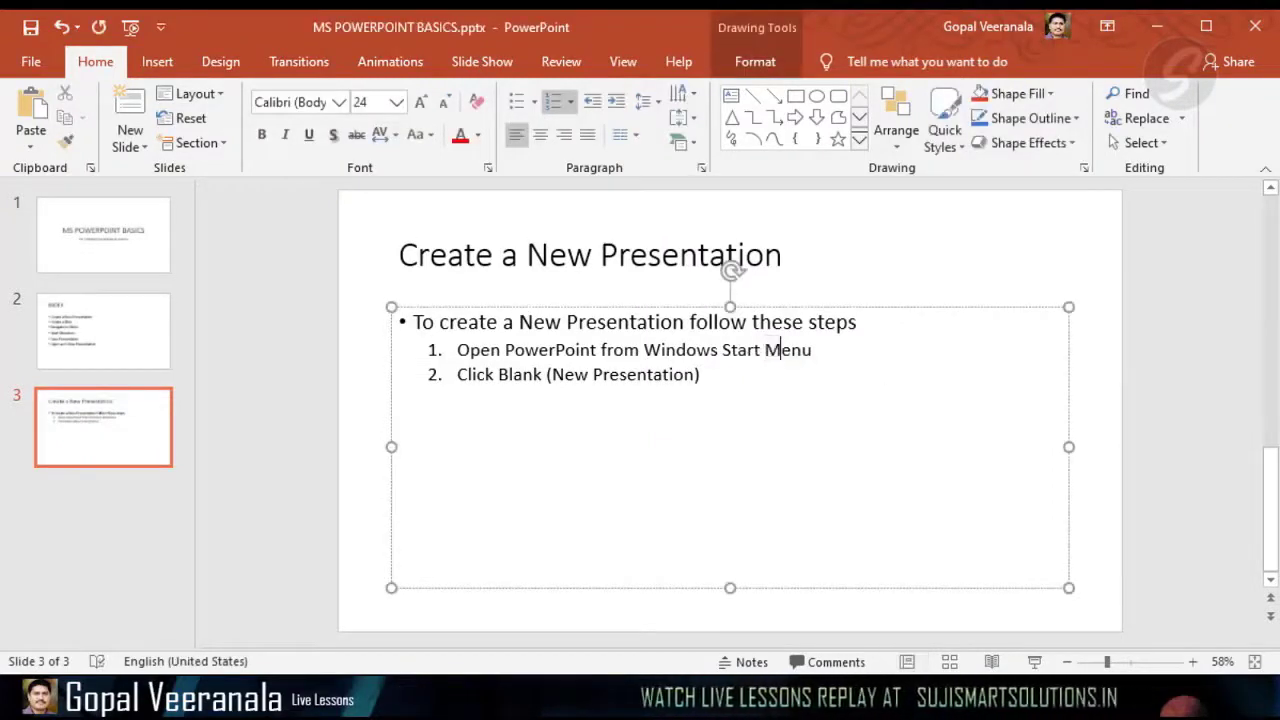
click(1101, 359)
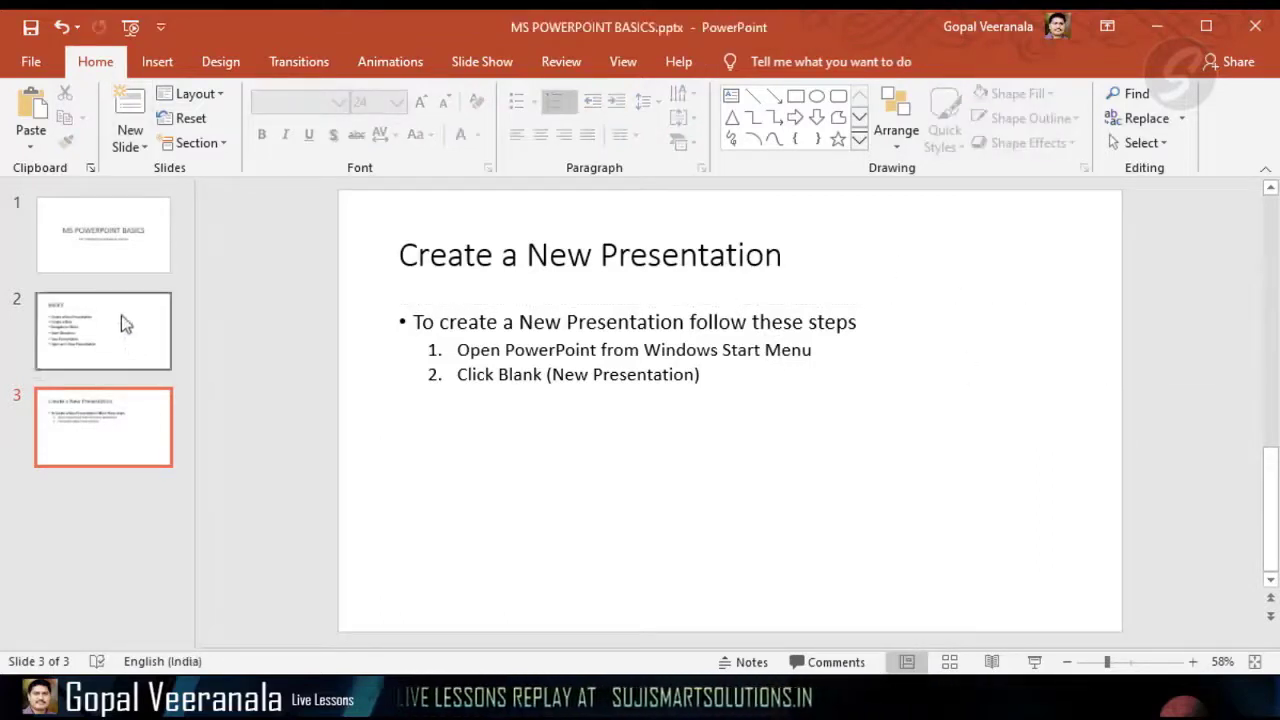
Review the slides and select the 'Create a Slide' line on the INDEX slide.
click(108, 235)
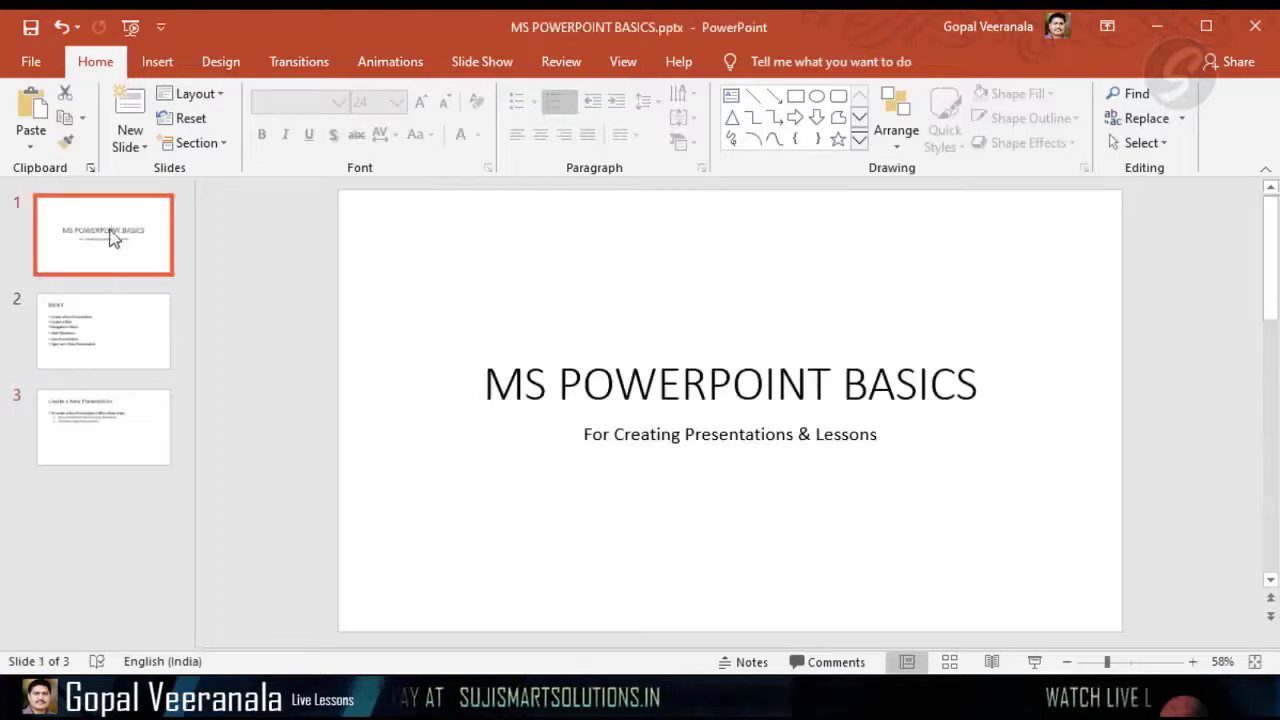
click(103, 318)
click(106, 420)
click(152, 331)
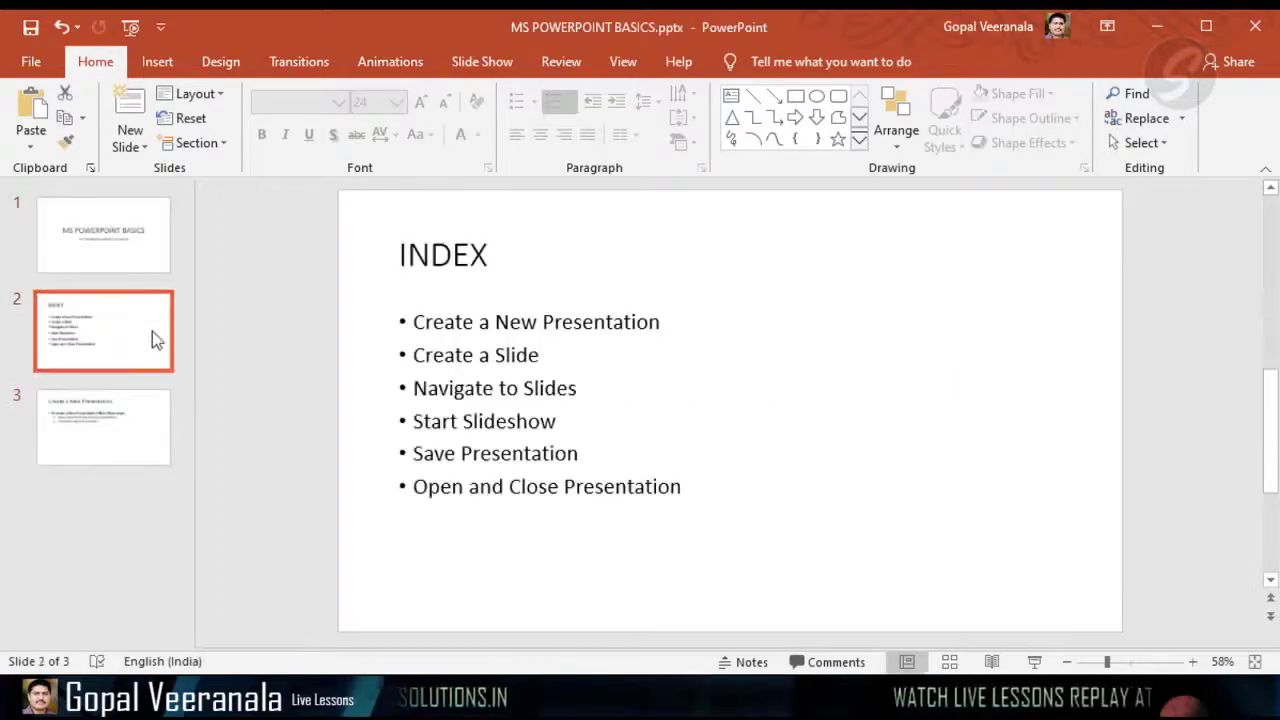
triple_click(461, 357)
key(ctrl+c)
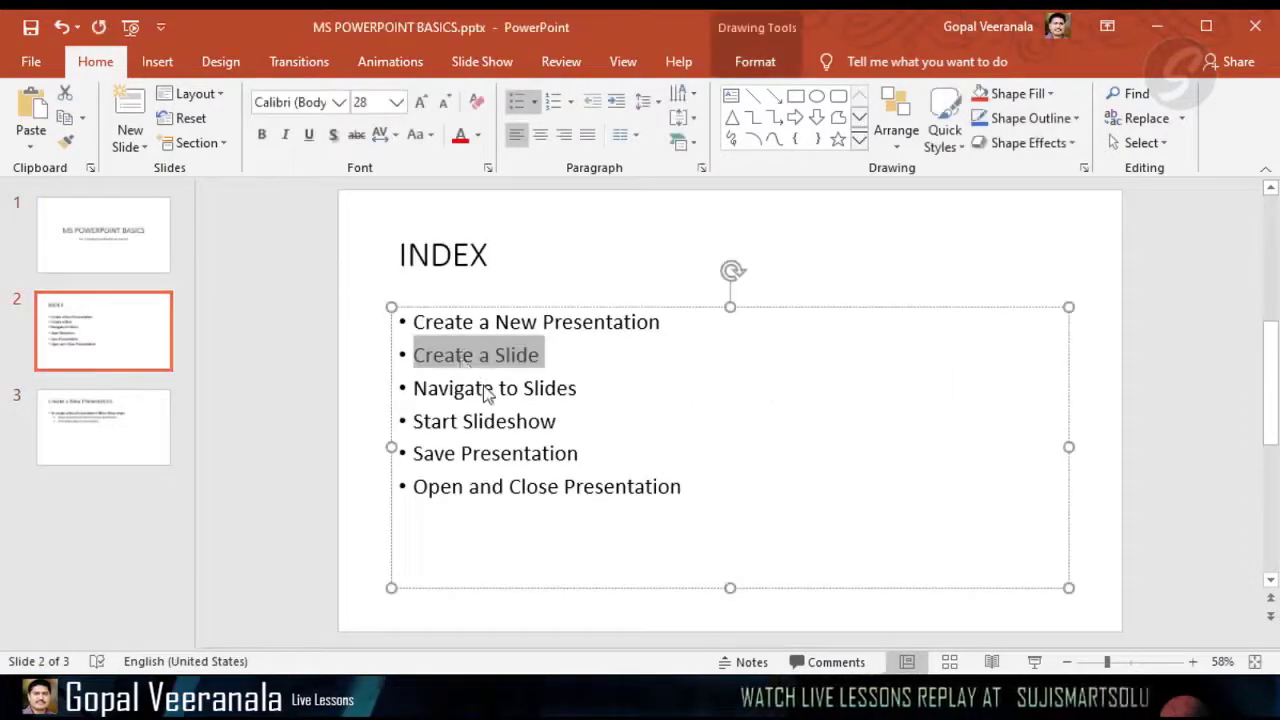
click(140, 412)
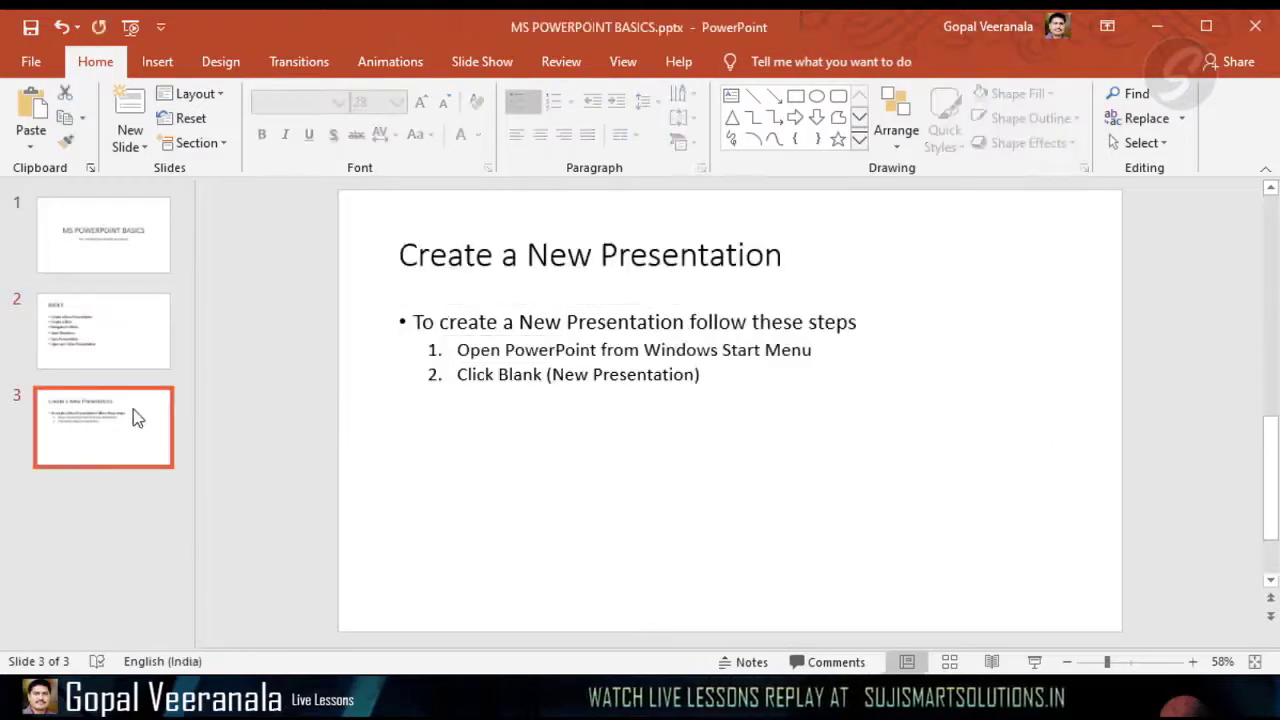
Add slide 4 titled 'Create a Slide' with the bullet 'To Create a Slide'.
click(129, 112)
click(645, 260)
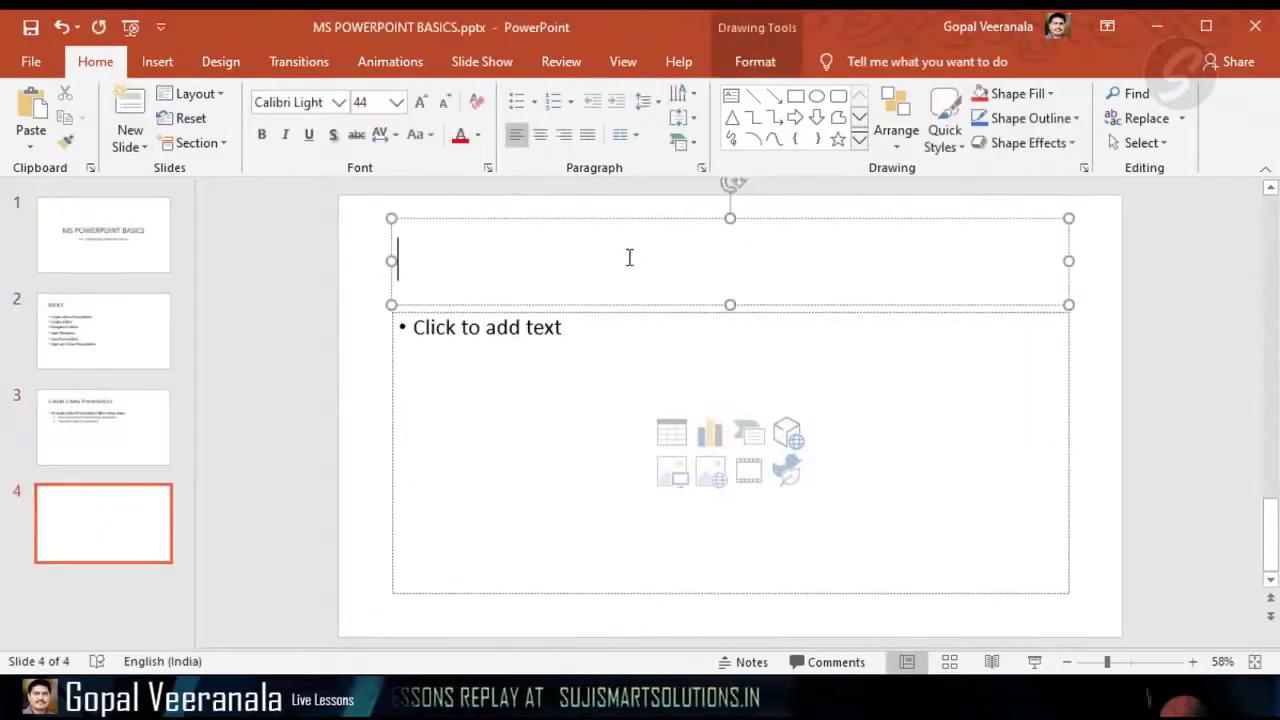
text(Create a Slide)
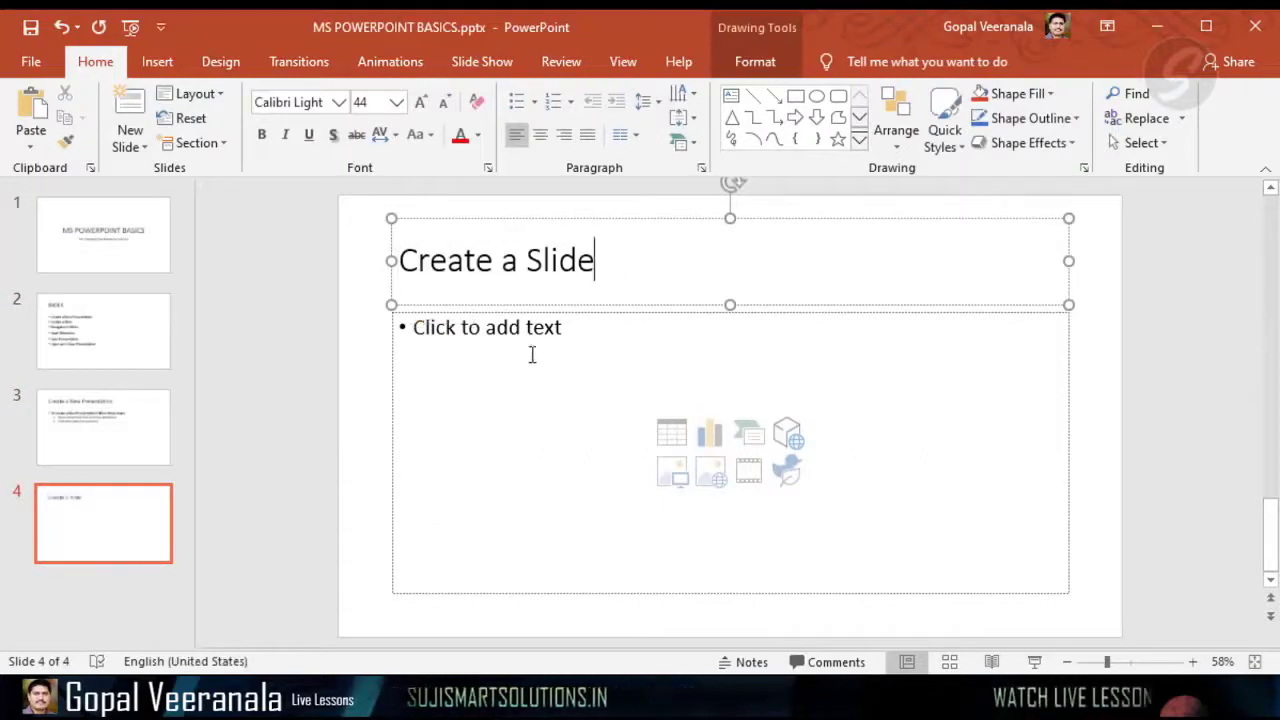
click(498, 336)
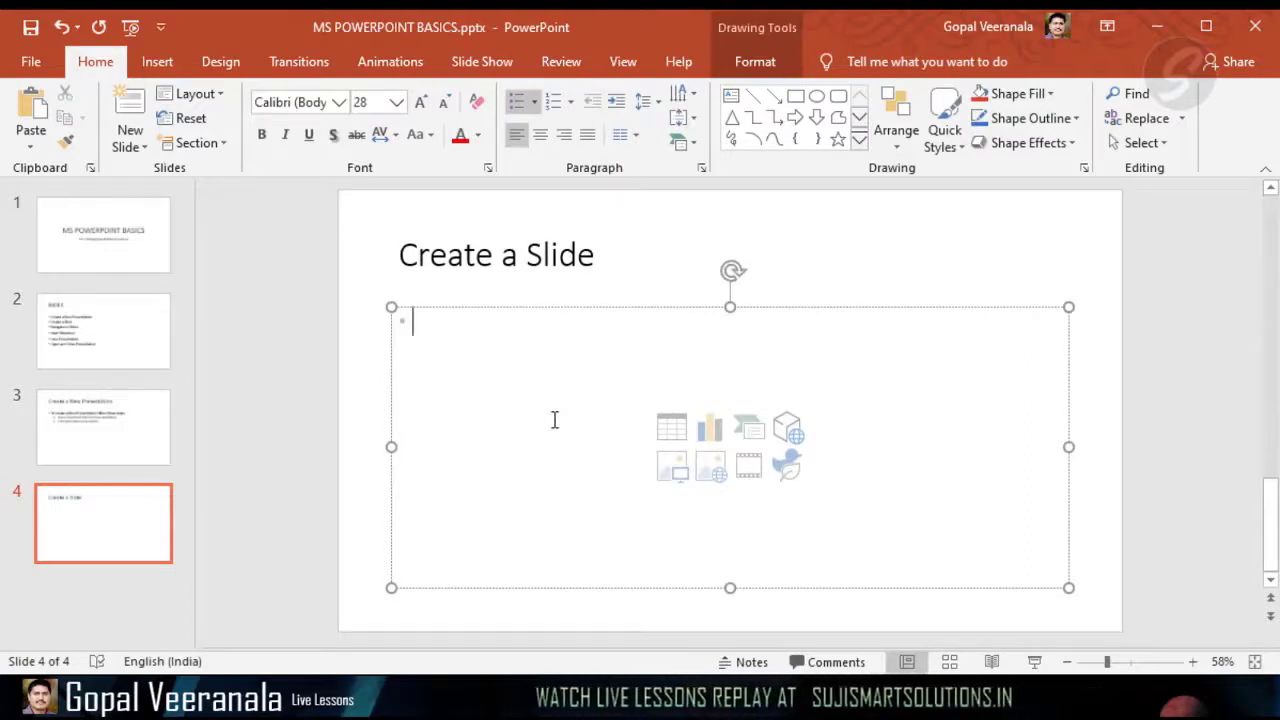
text(To)
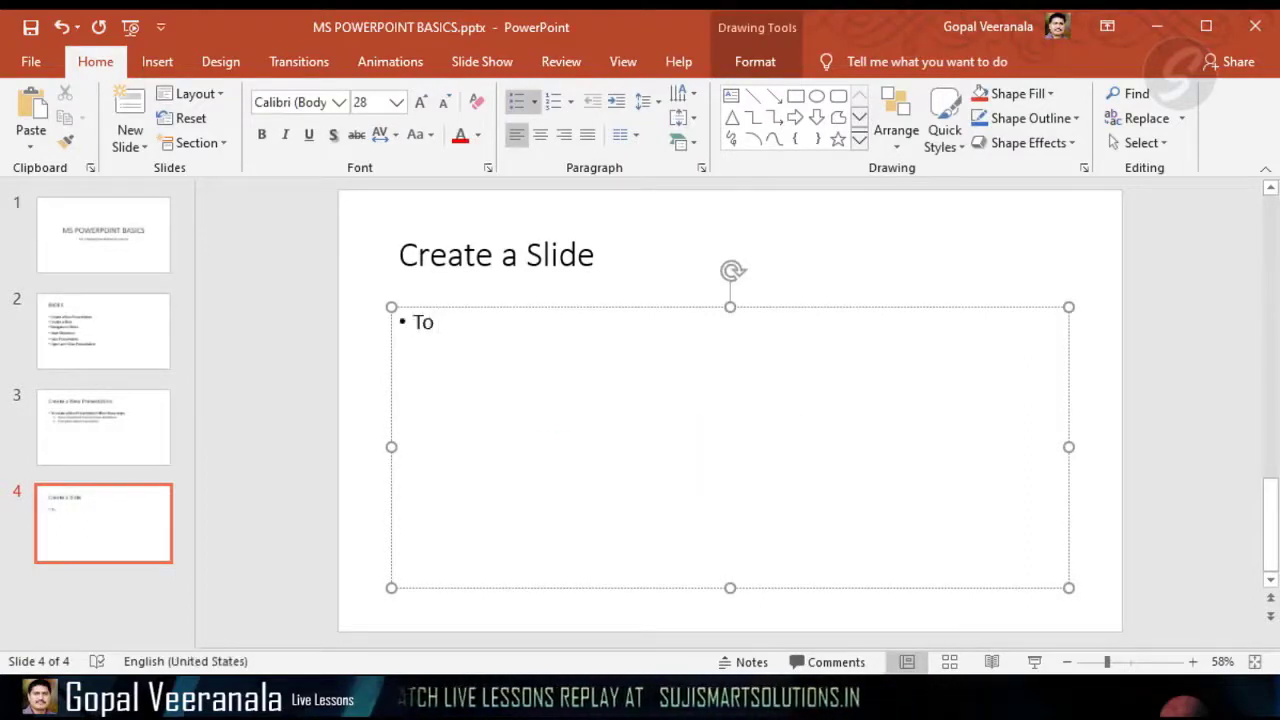
key(ctrl+v)
key(BackSpace)
key(Left)
key(Left)
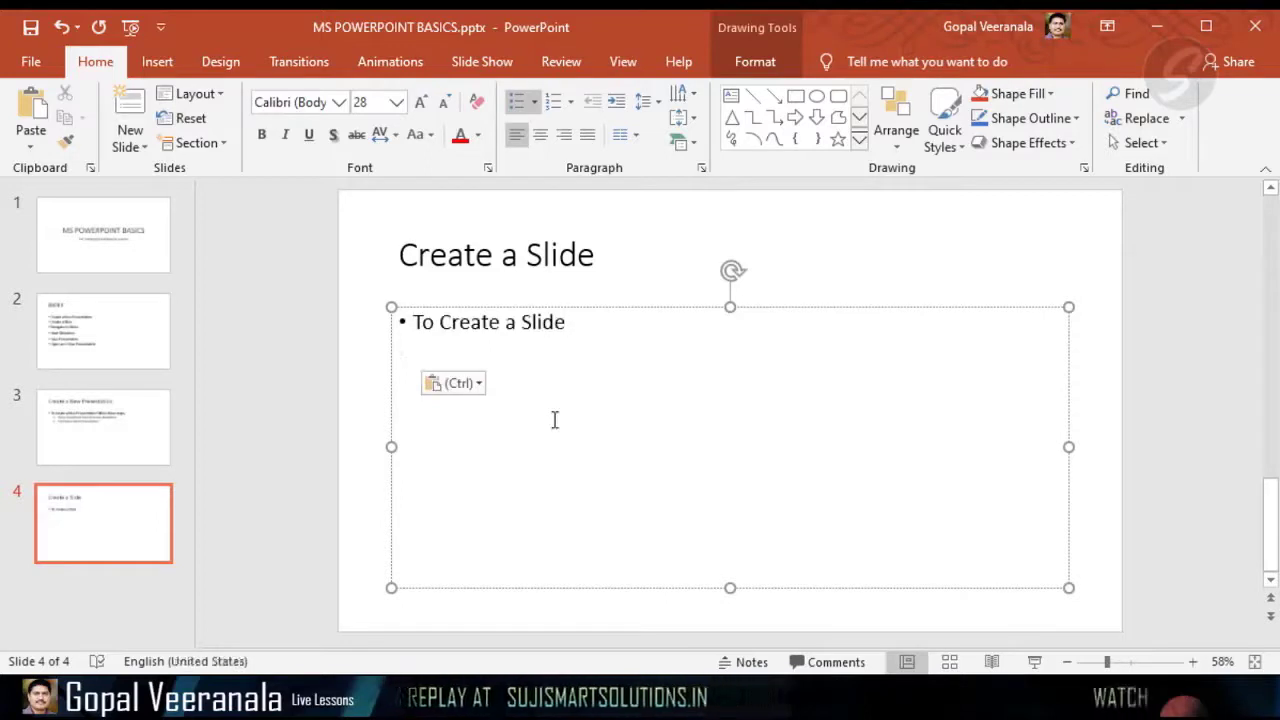
key(Escape)
Add the sub-bullet 'Click New Slide button from Home Tab'.
key(Return)
key(Tab)
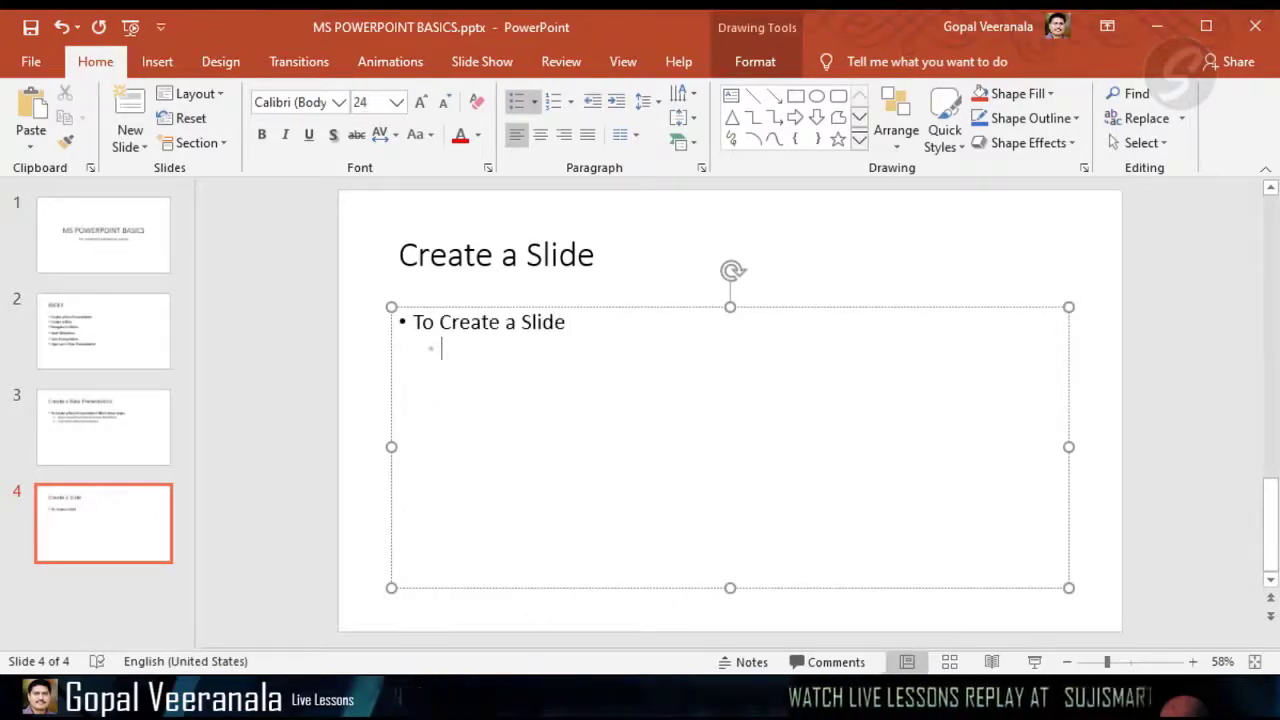
text(Click Ne)
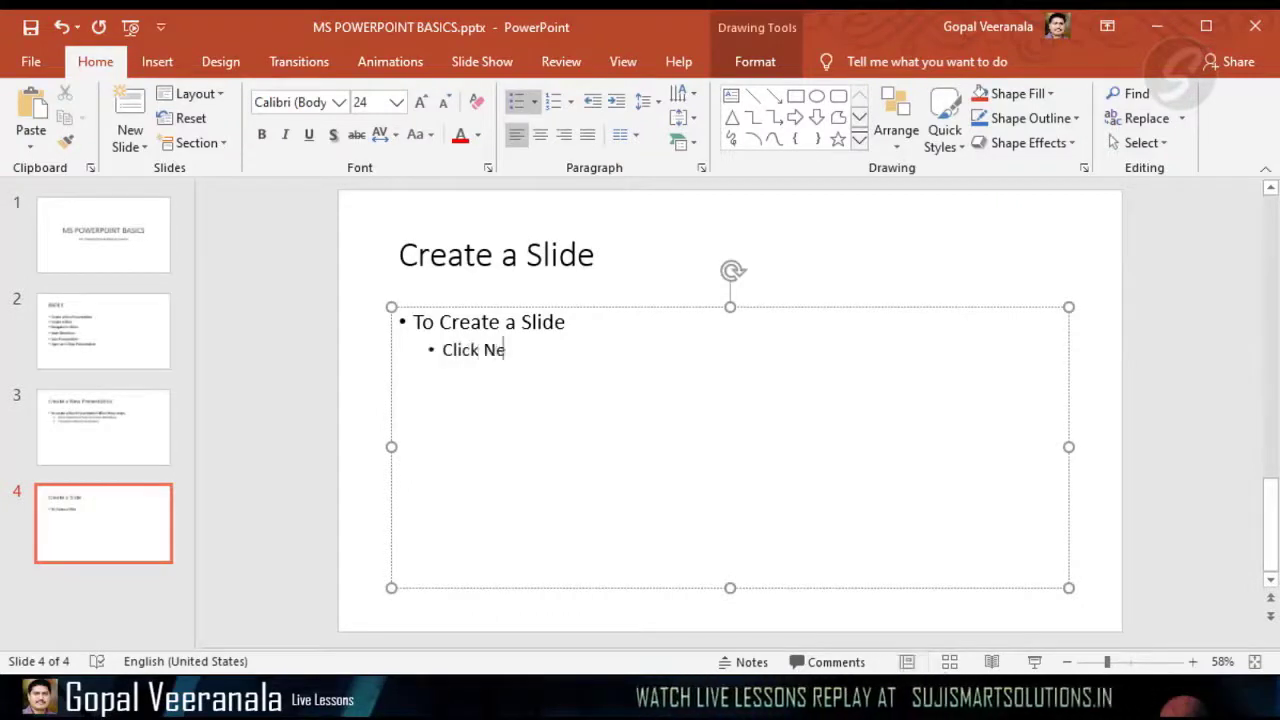
text(w Slide)
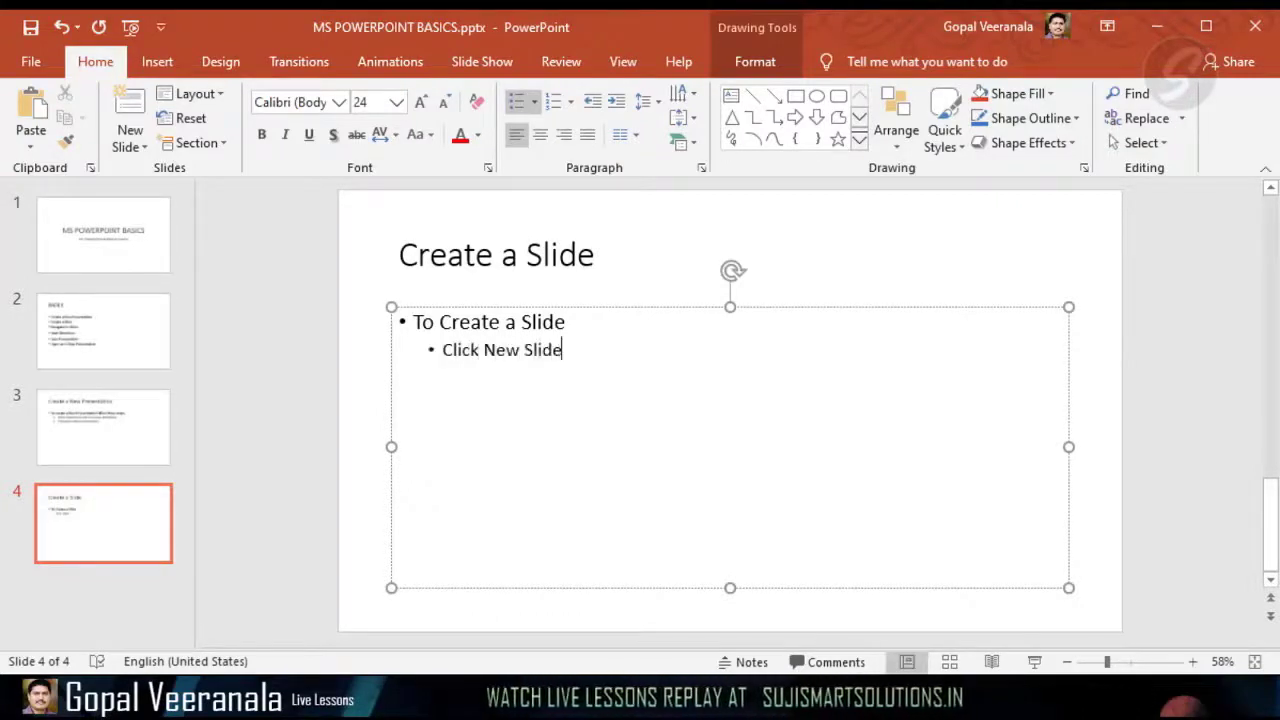
text( button from)
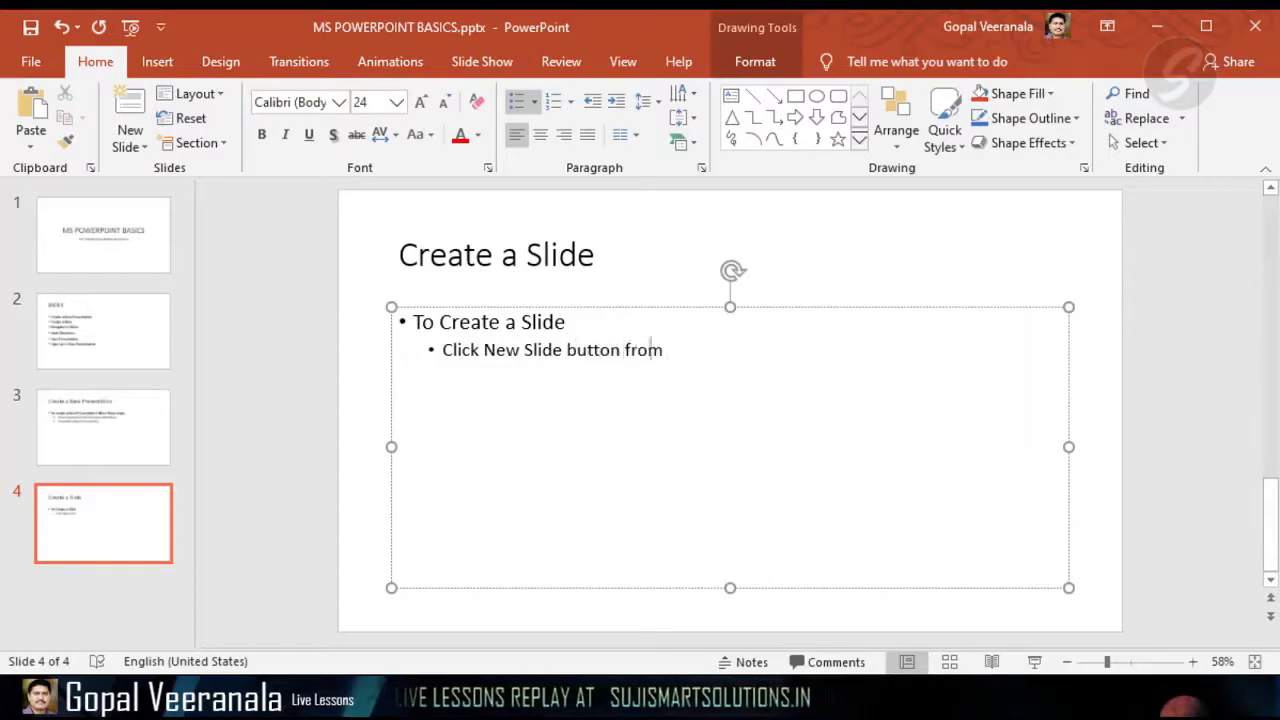
text( Home Tab)
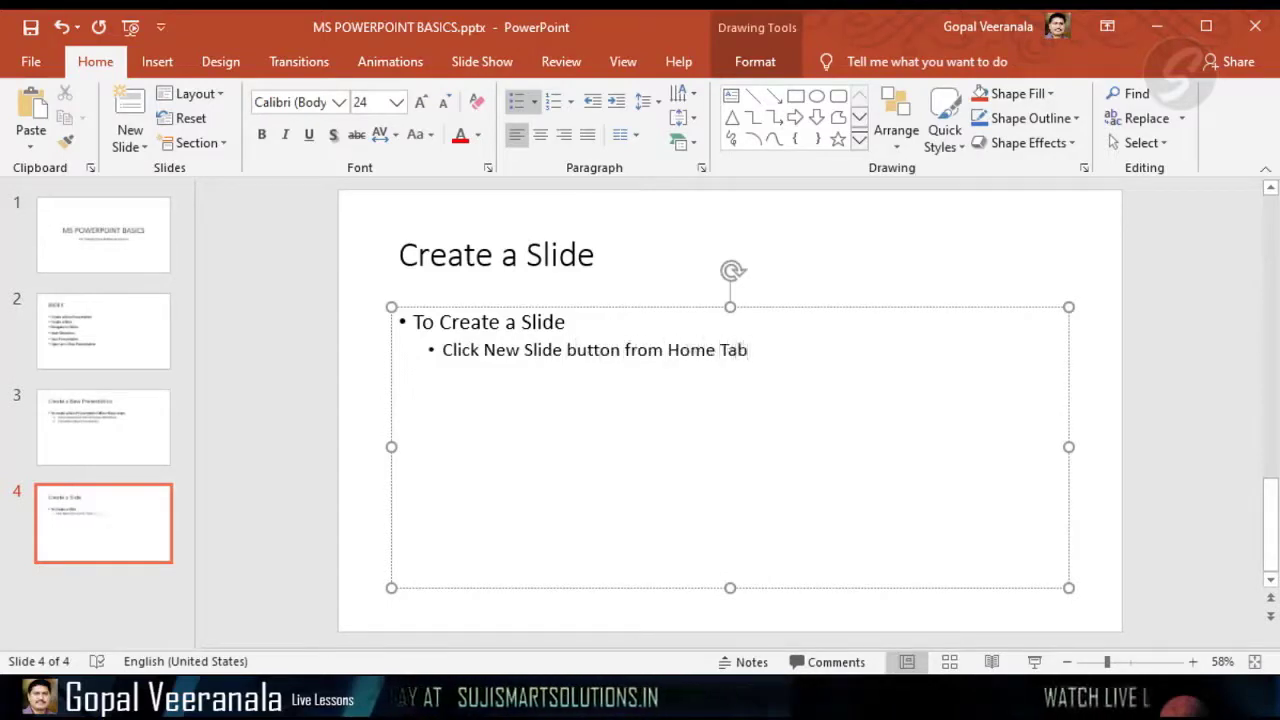
text( on the T)
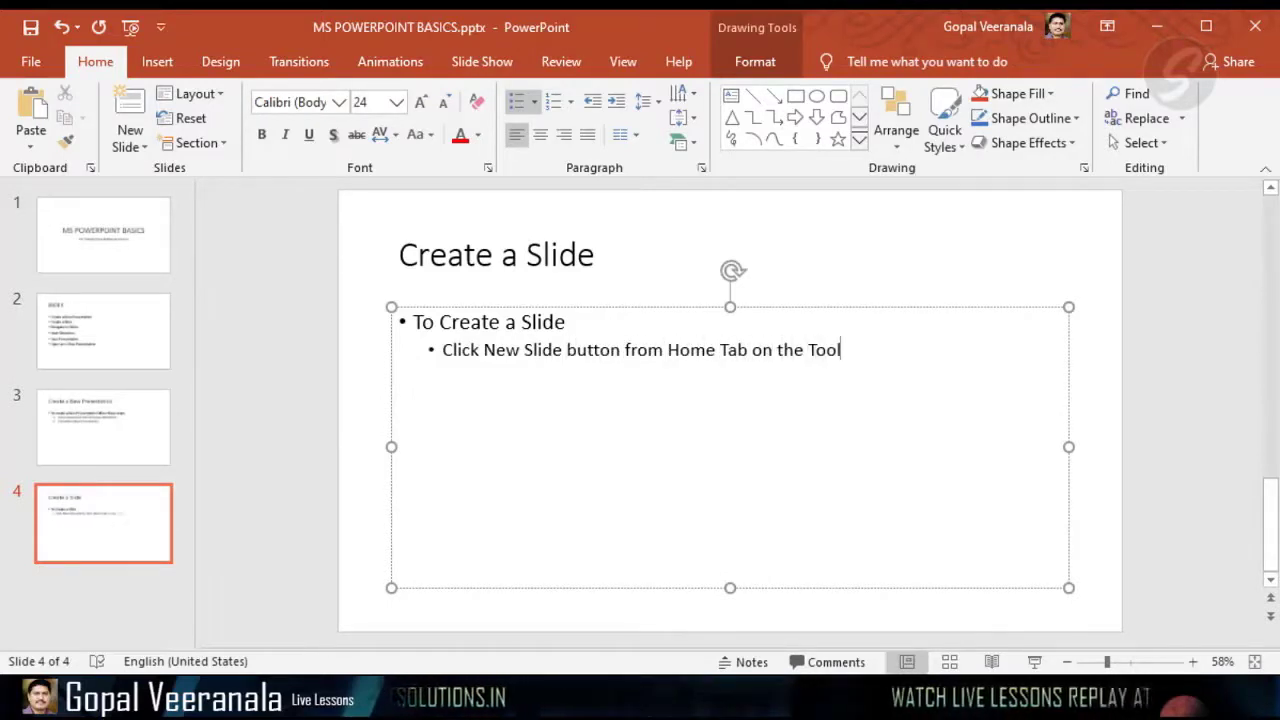
text(ool)
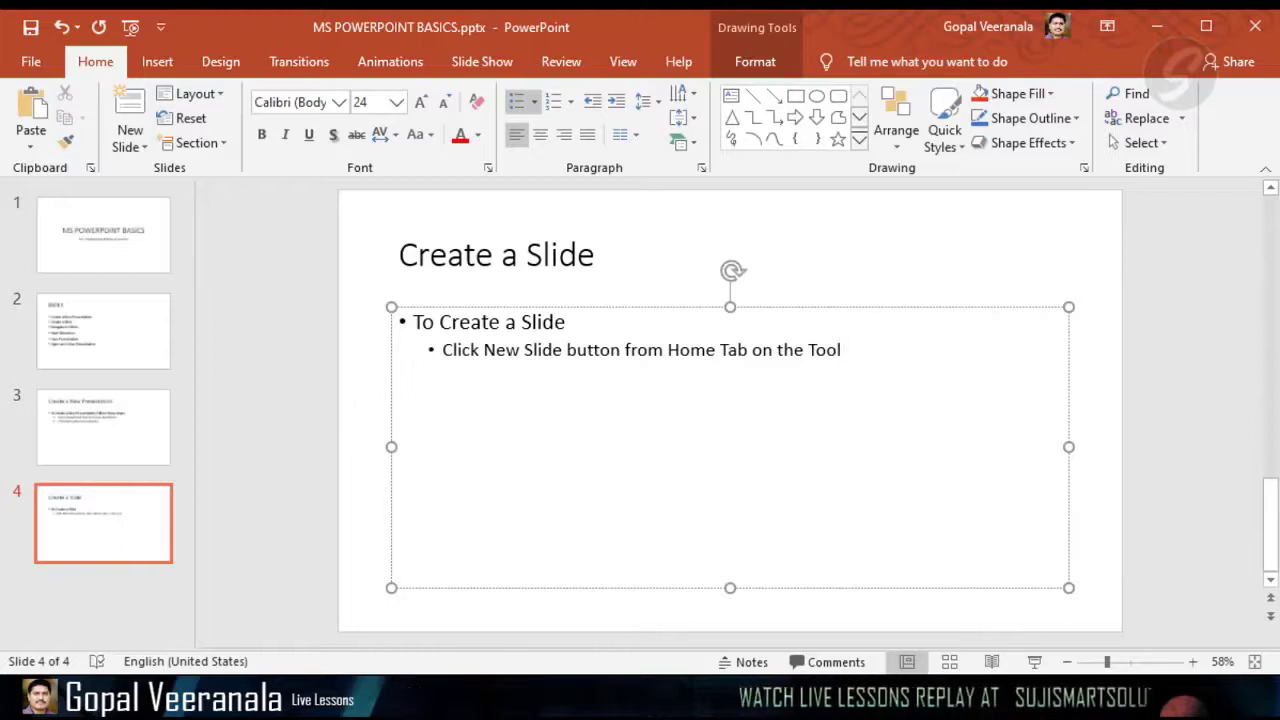
text( bar)
key(ctrl+shift+Left)
key(ctrl+shift+Left)
key(ctrl+shift+Left)
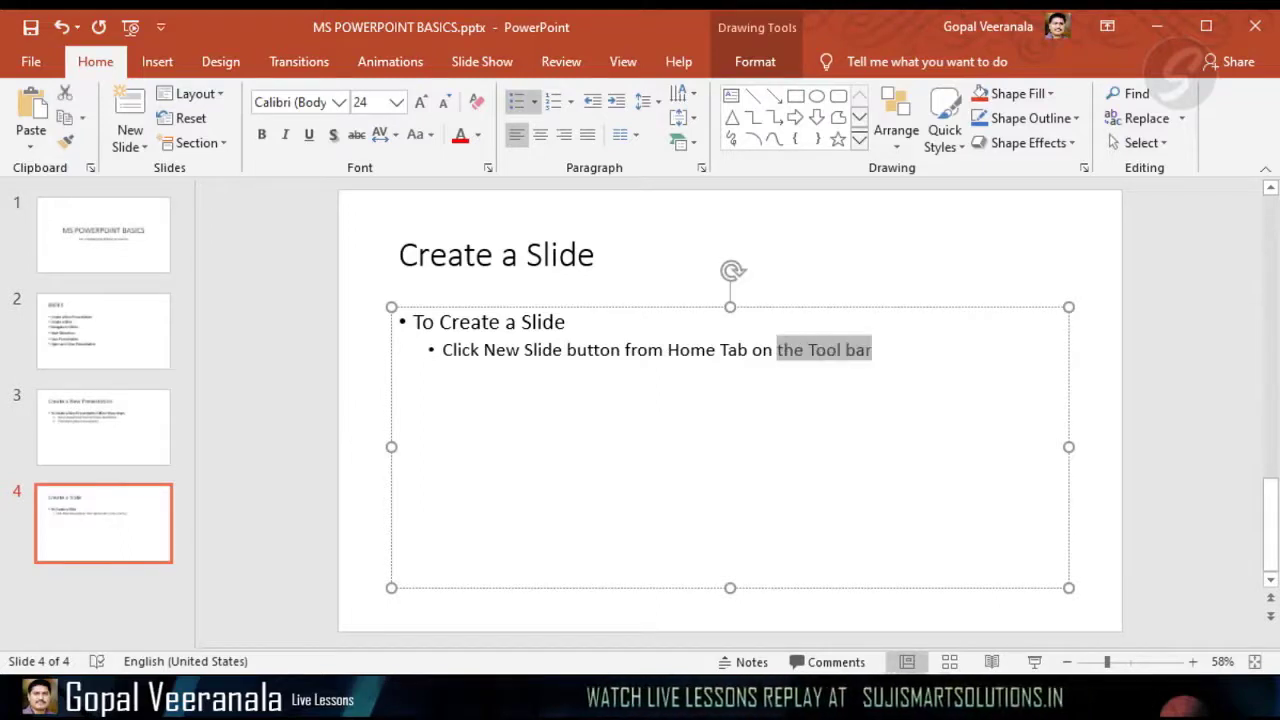
key(ctrl+shift+Left)
key(BackSpace)
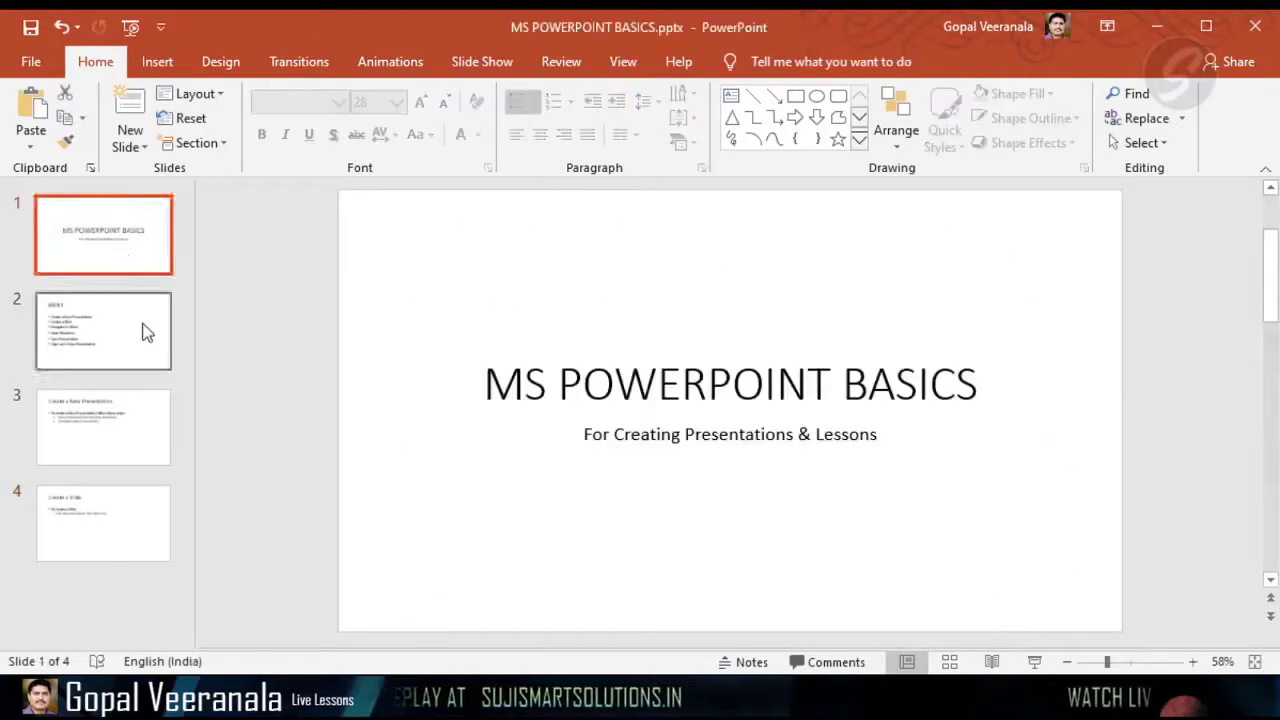
Review slides 1–4 and add a blank fifth slide after Create a Slide.
click(145, 332)
click(140, 434)
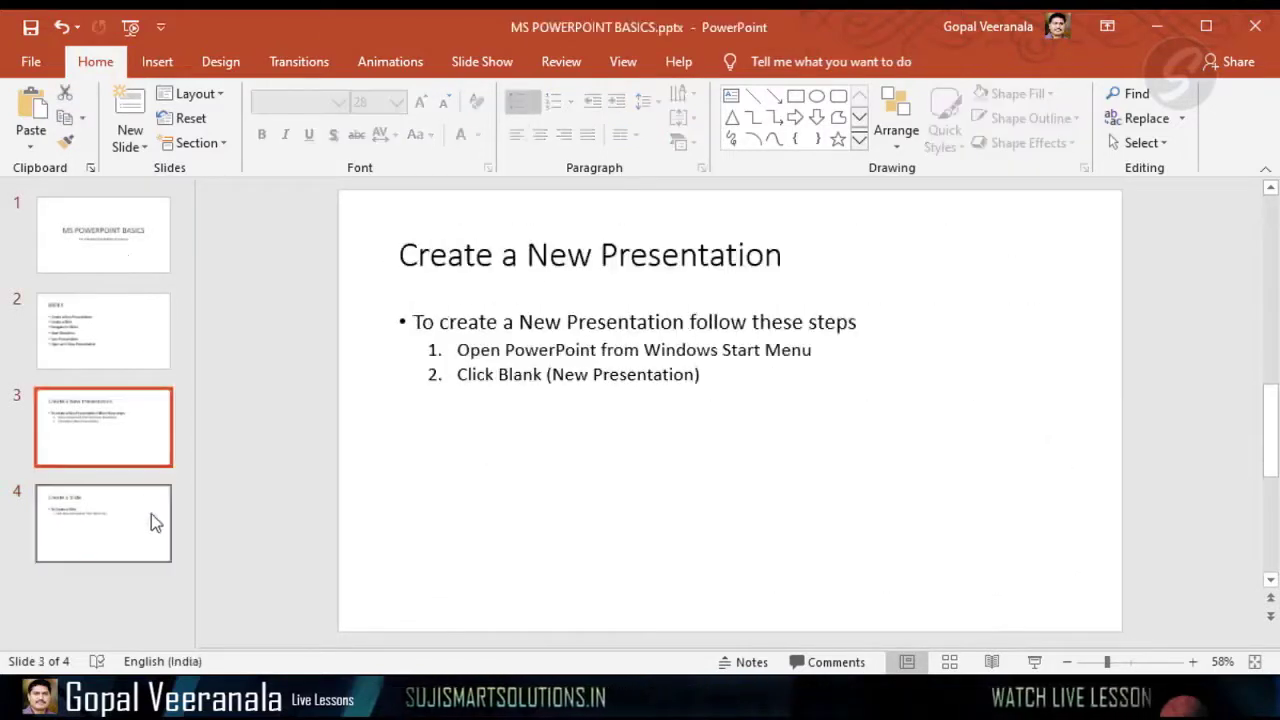
click(151, 513)
click(110, 428)
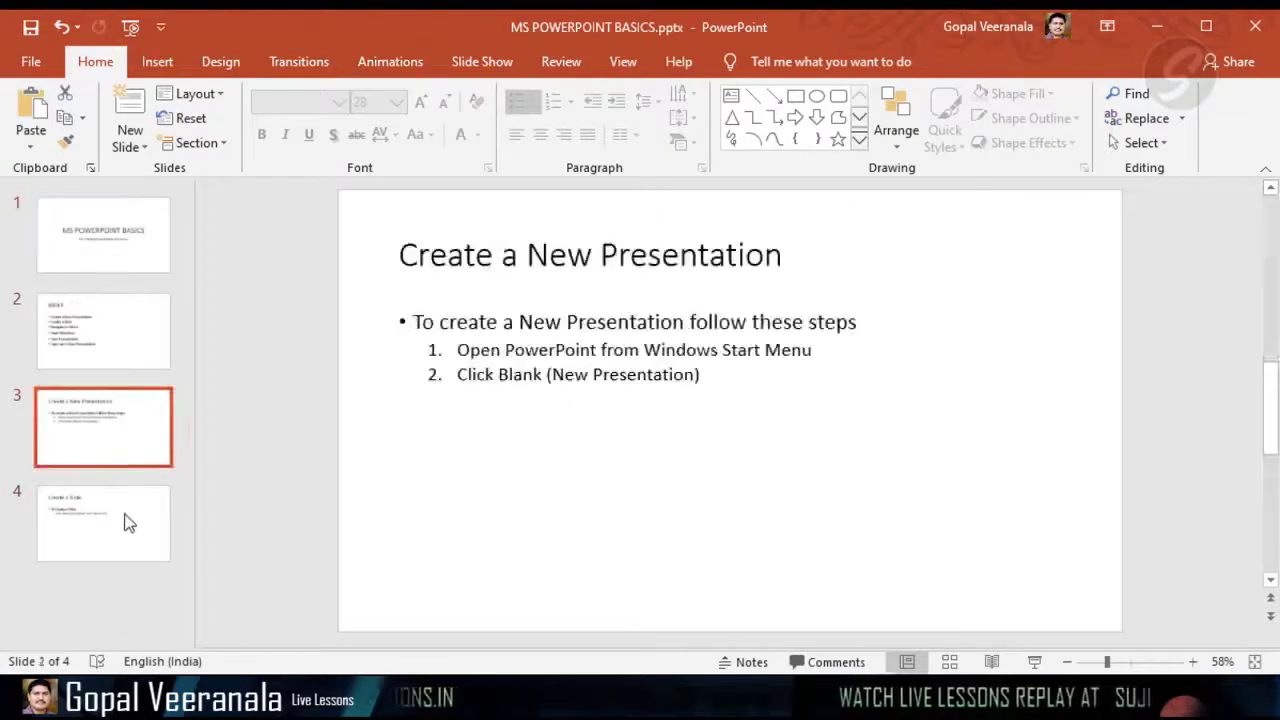
click(126, 525)
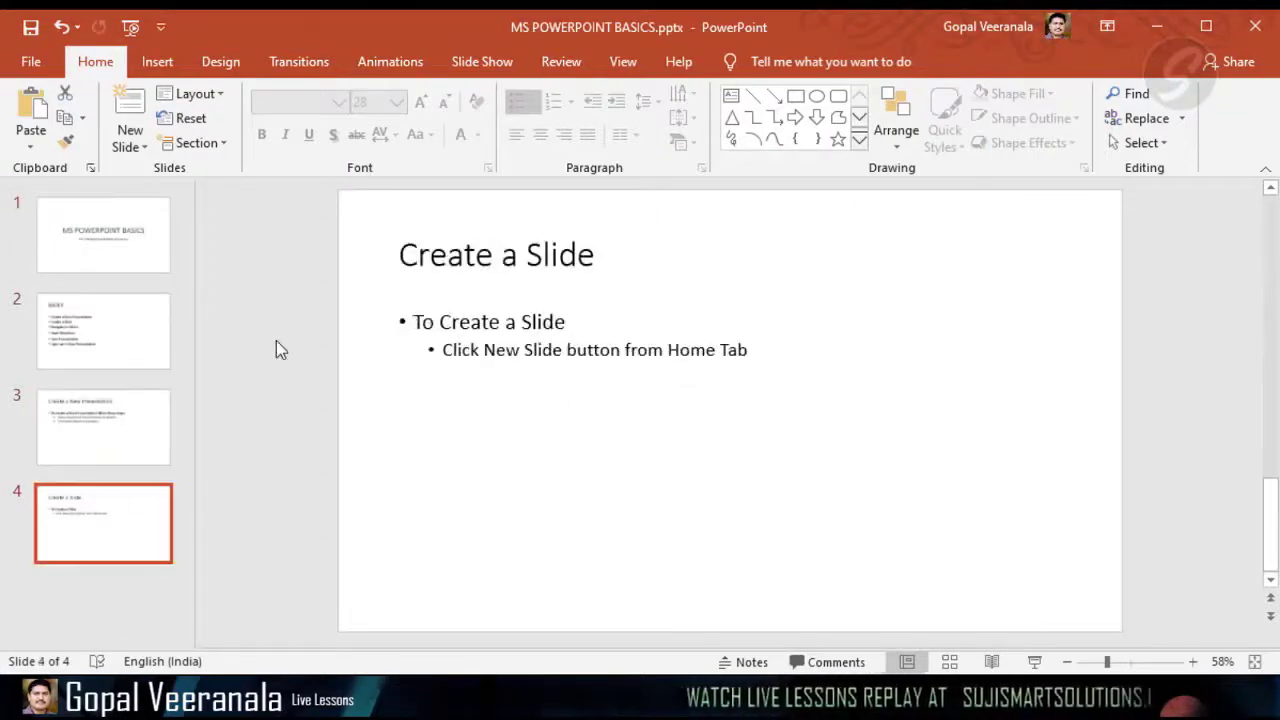
click(131, 257)
click(113, 347)
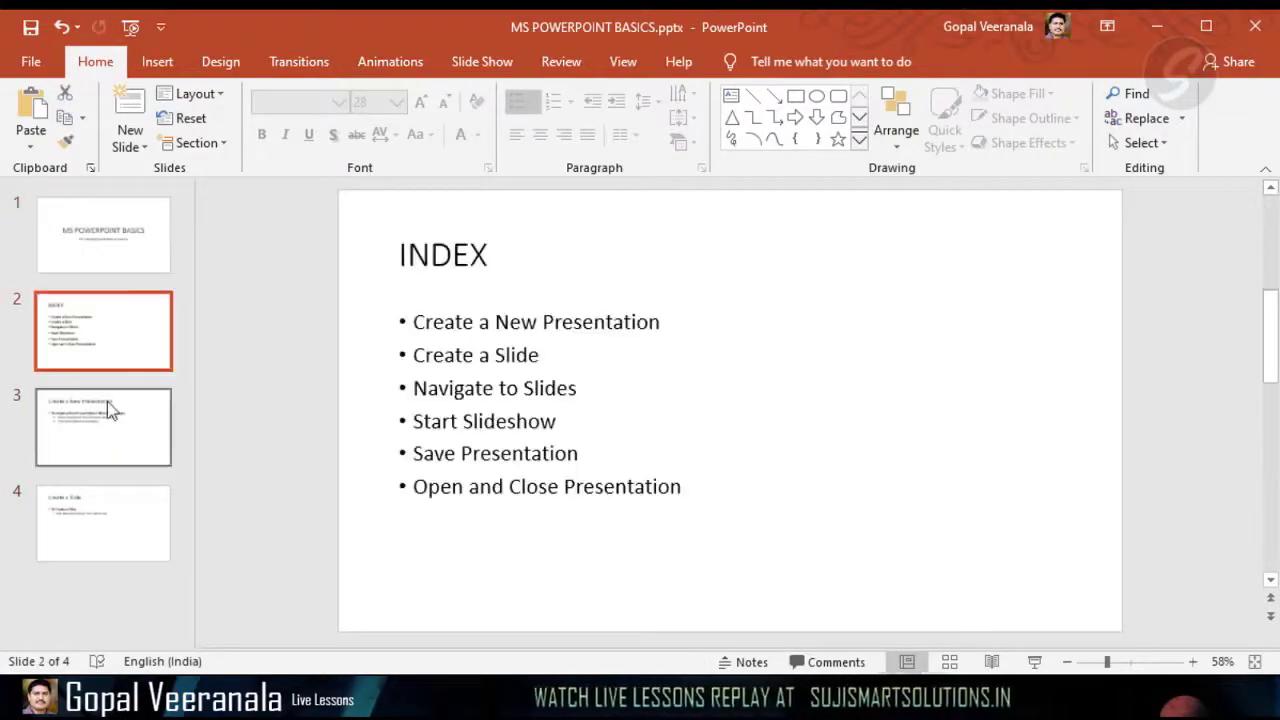
click(108, 408)
click(131, 526)
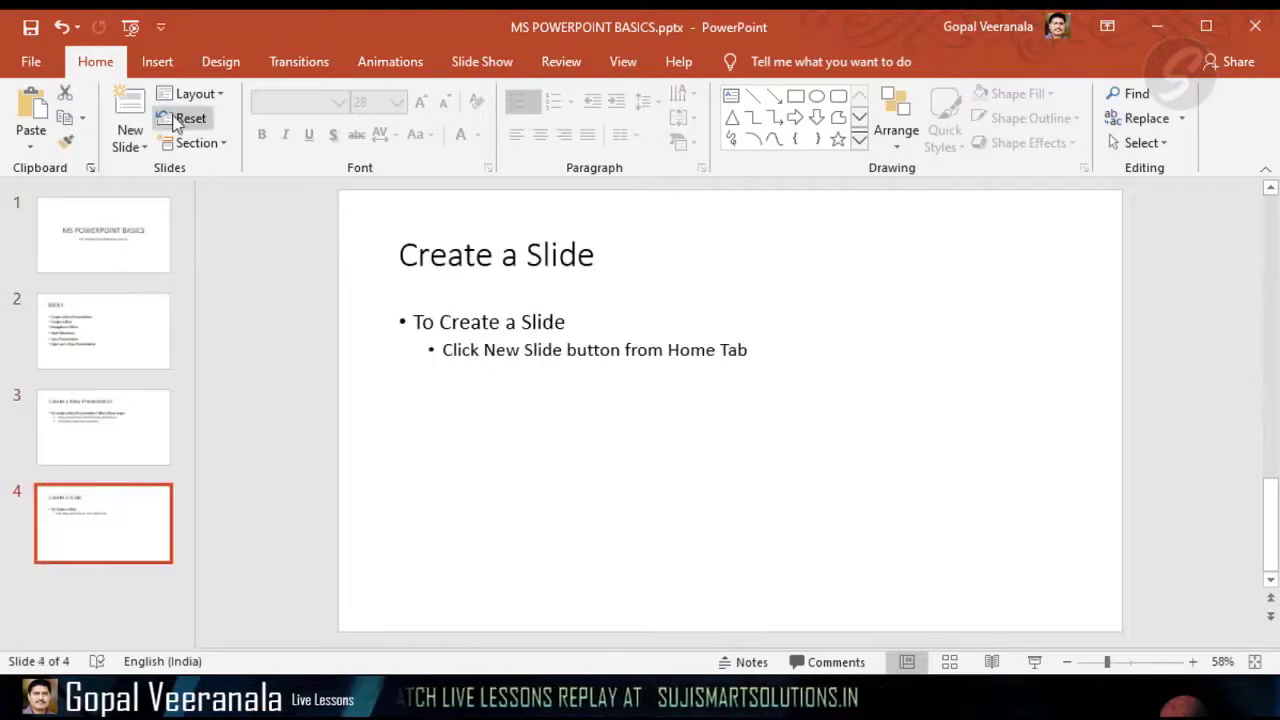
click(130, 110)
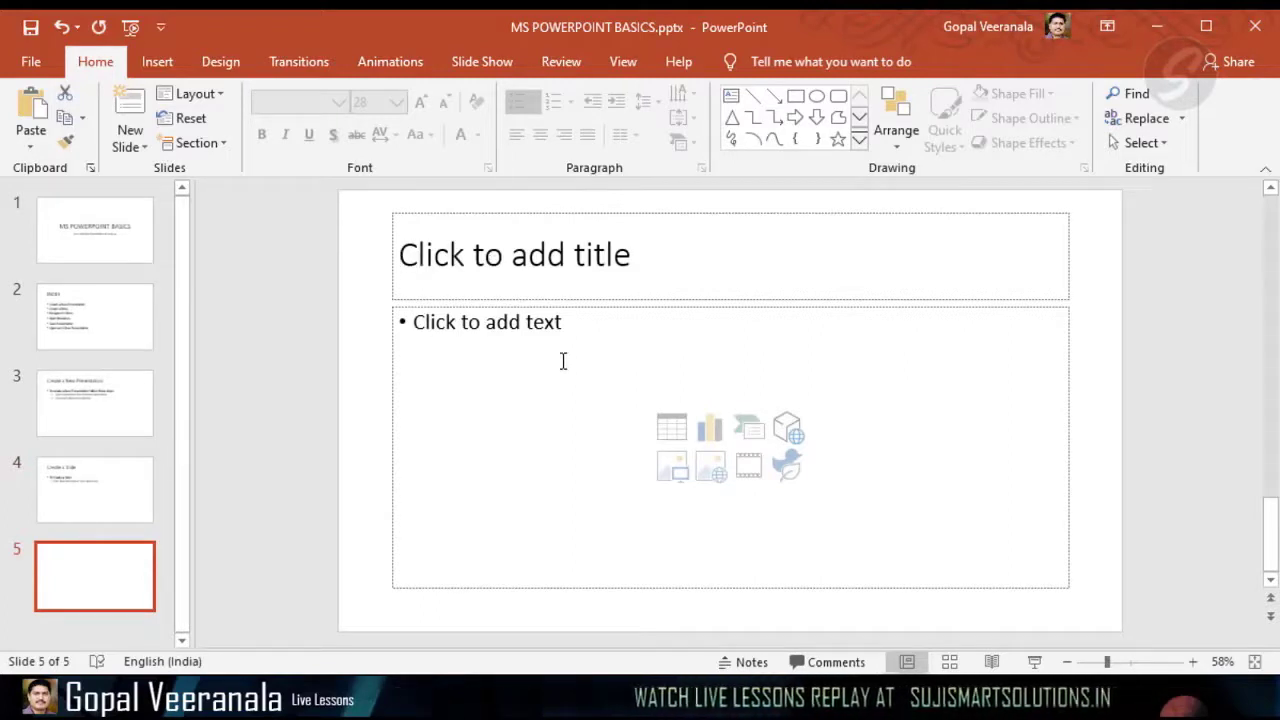
Recheck slides 4, 3 and the INDEX list lines, then select blank slide 5.
click(111, 494)
click(105, 393)
click(100, 310)
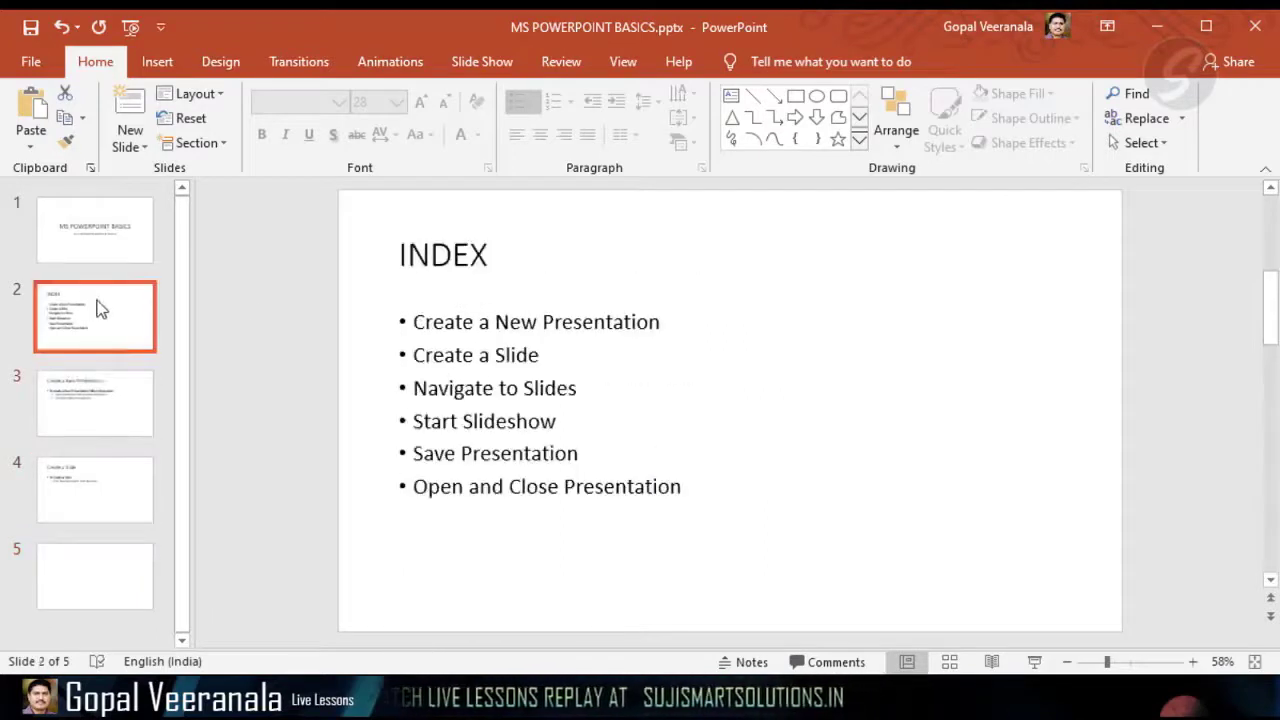
click(491, 388)
triple_click(493, 388)
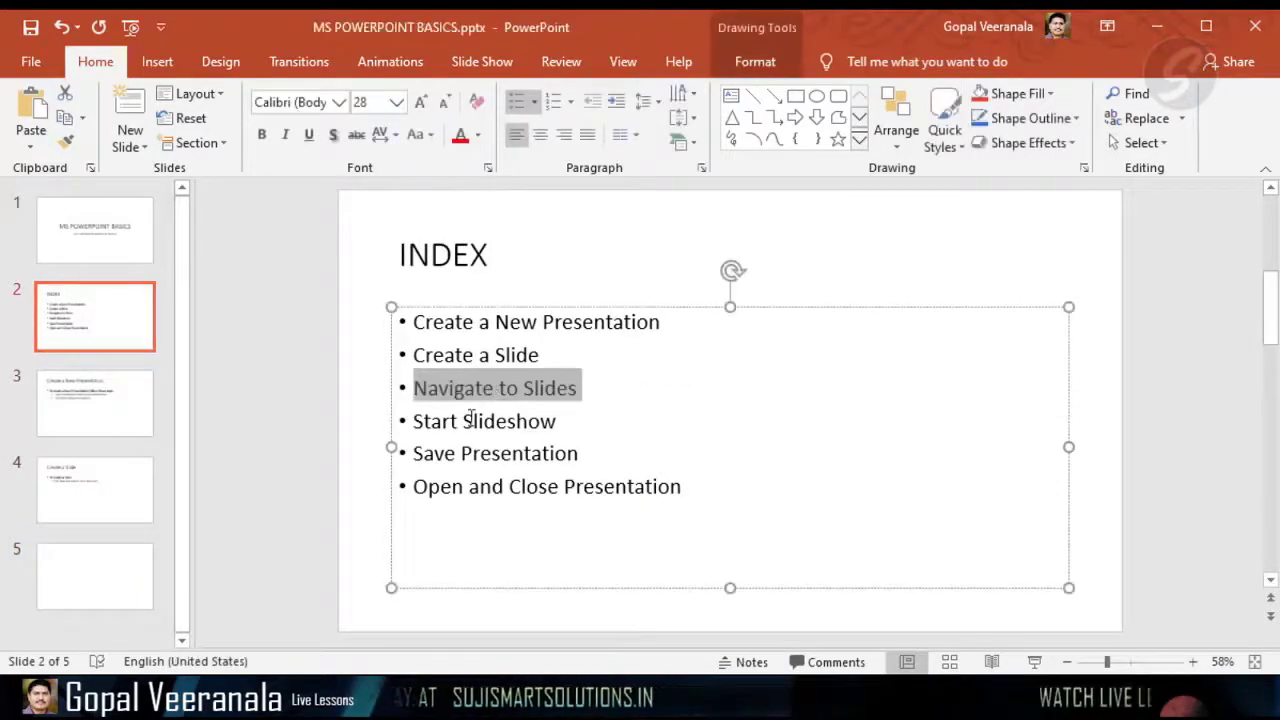
triple_click(474, 421)
key(ctrl+c)
click(261, 414)
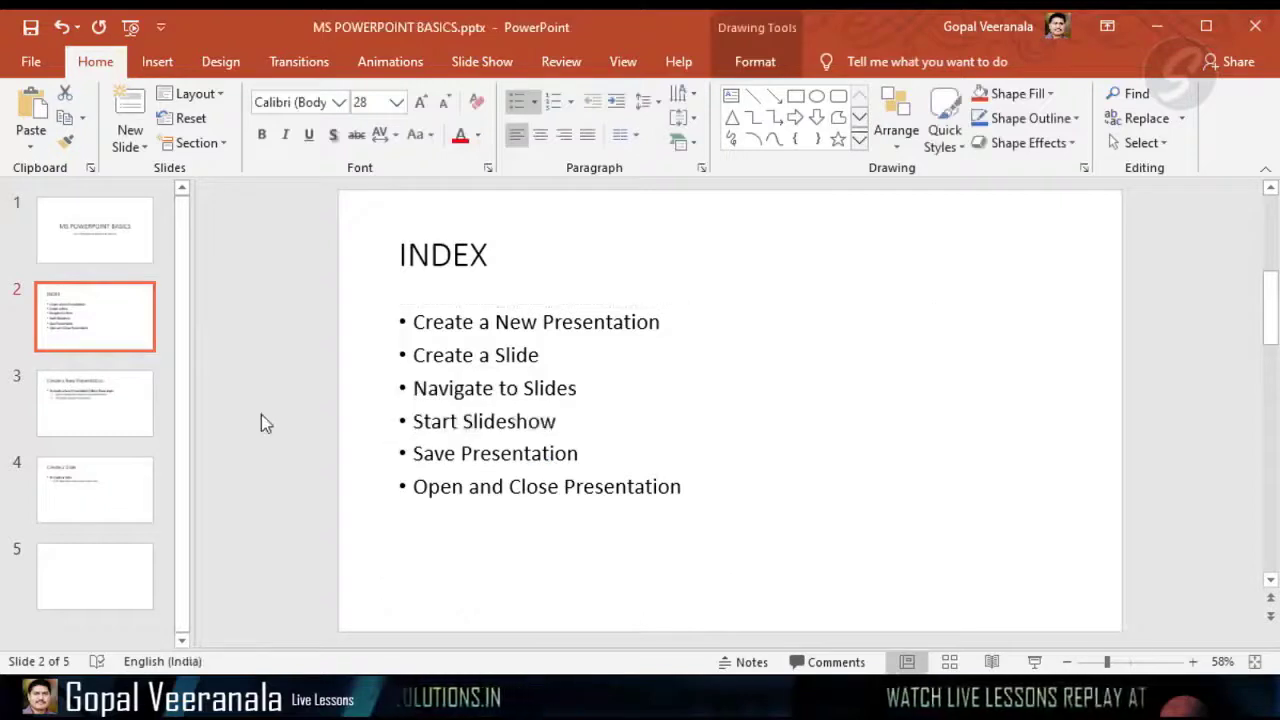
click(100, 576)
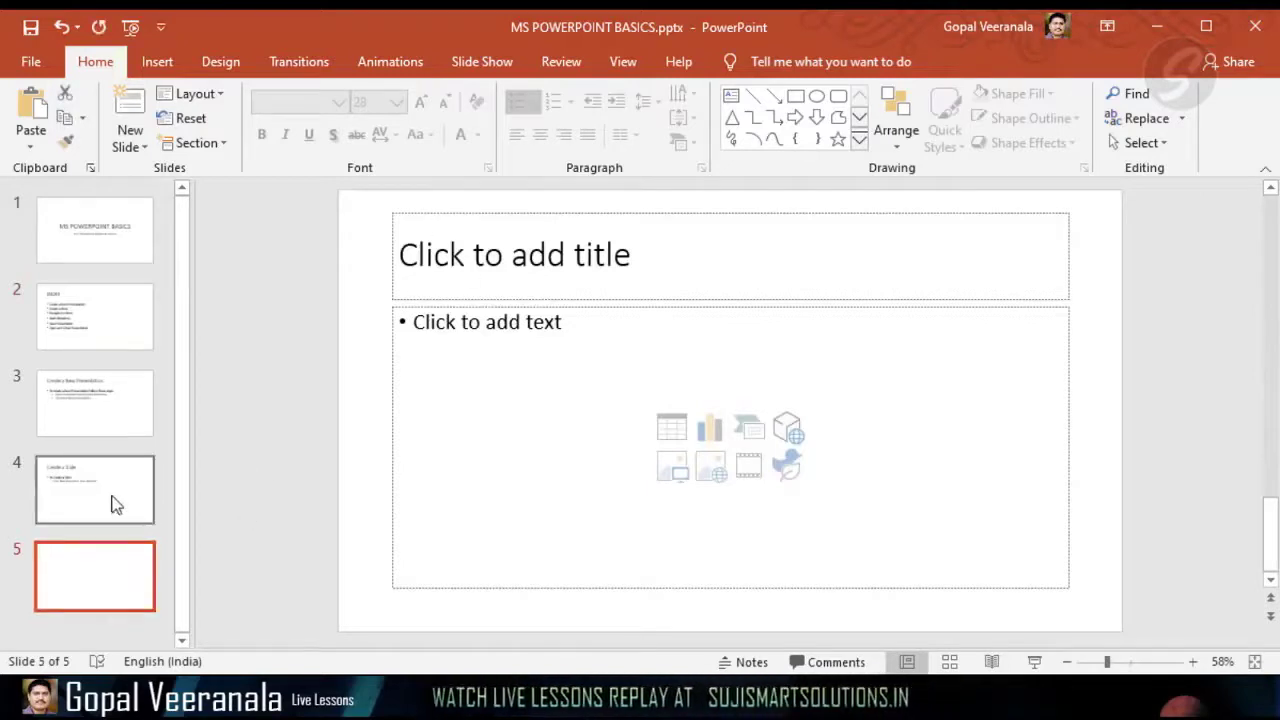
click(103, 582)
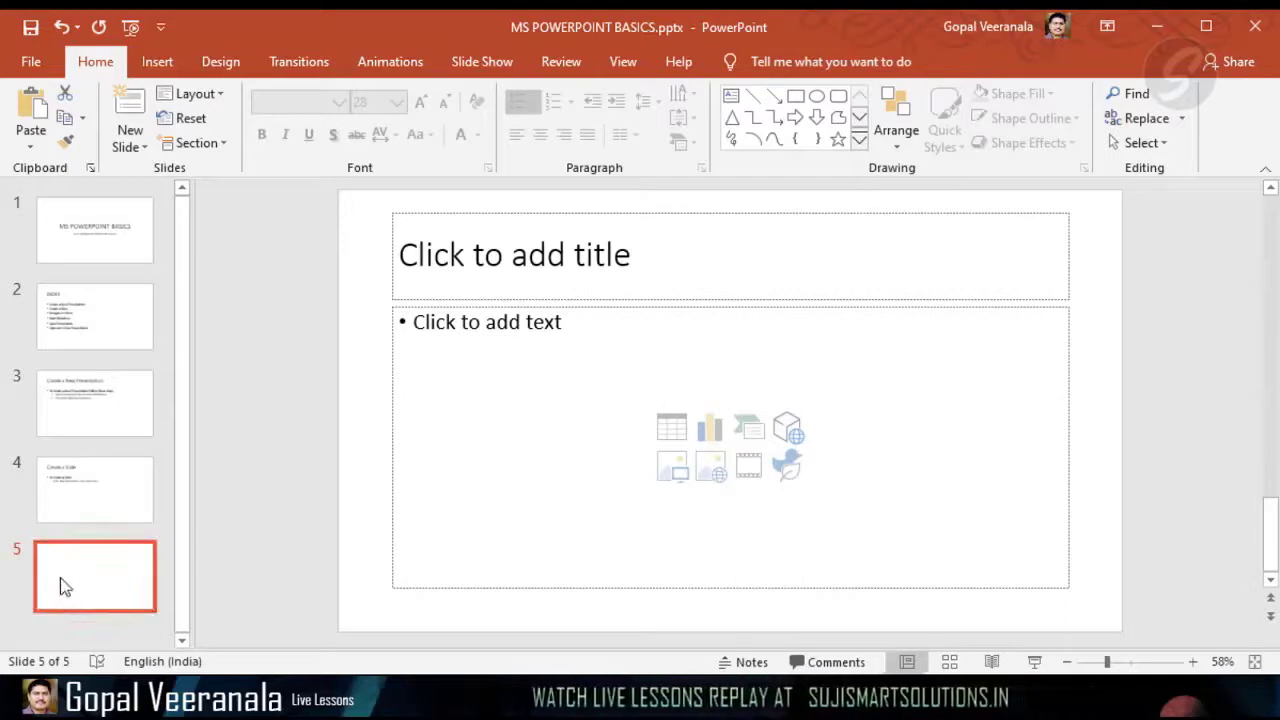
Delete the blank fifth slide and review slides 3 and 4.
key(Delete)
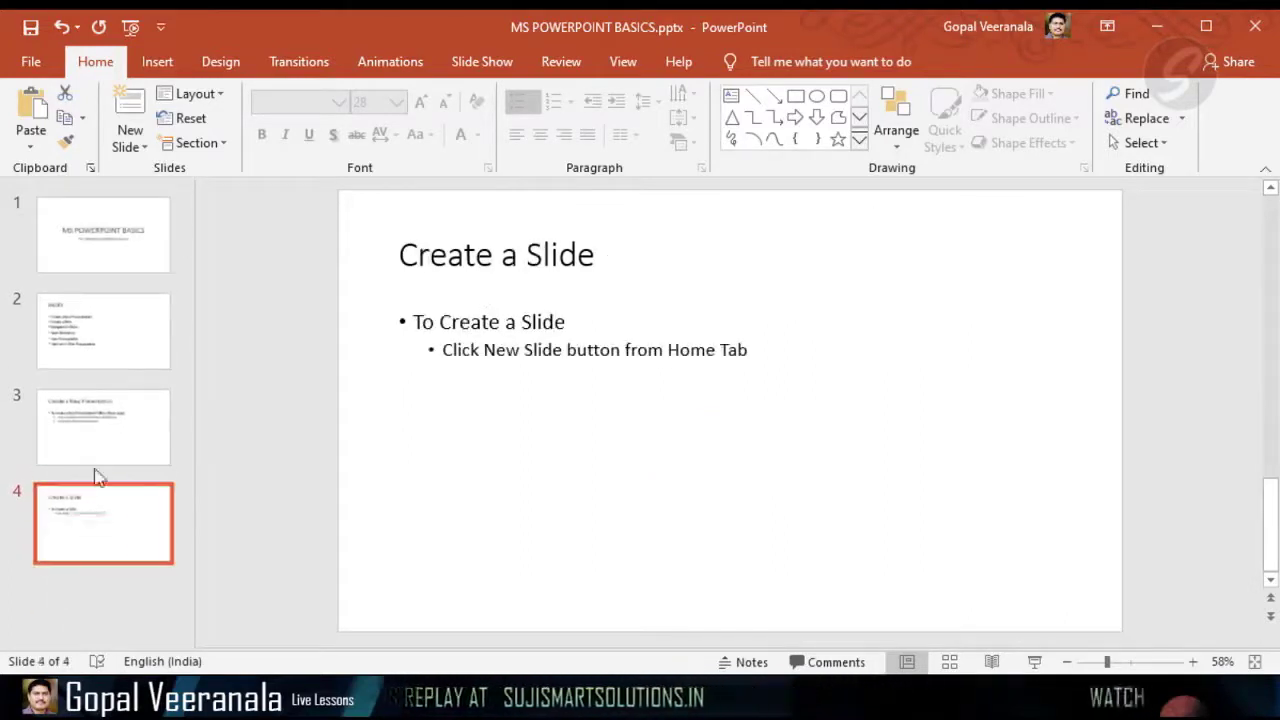
click(100, 428)
click(94, 520)
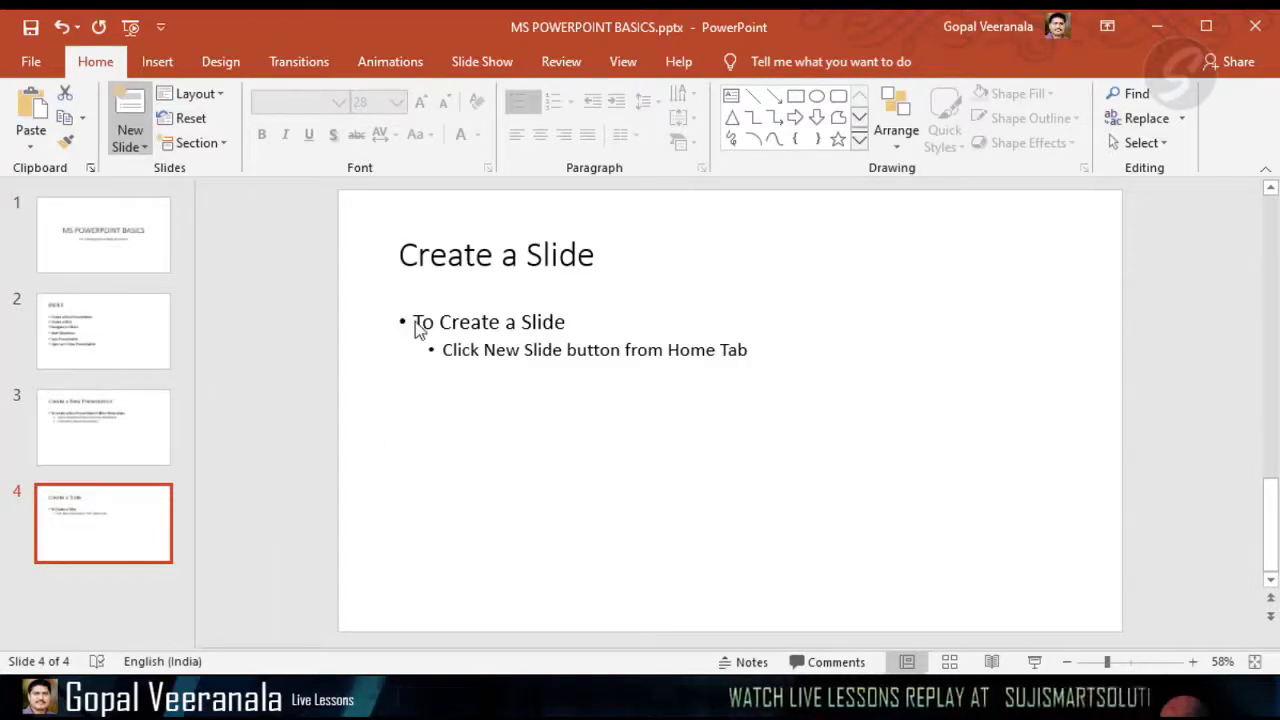
Insert a new slide after Create a Slide and paste 'Start Slideshow' as its title.
key(ctrl+m)
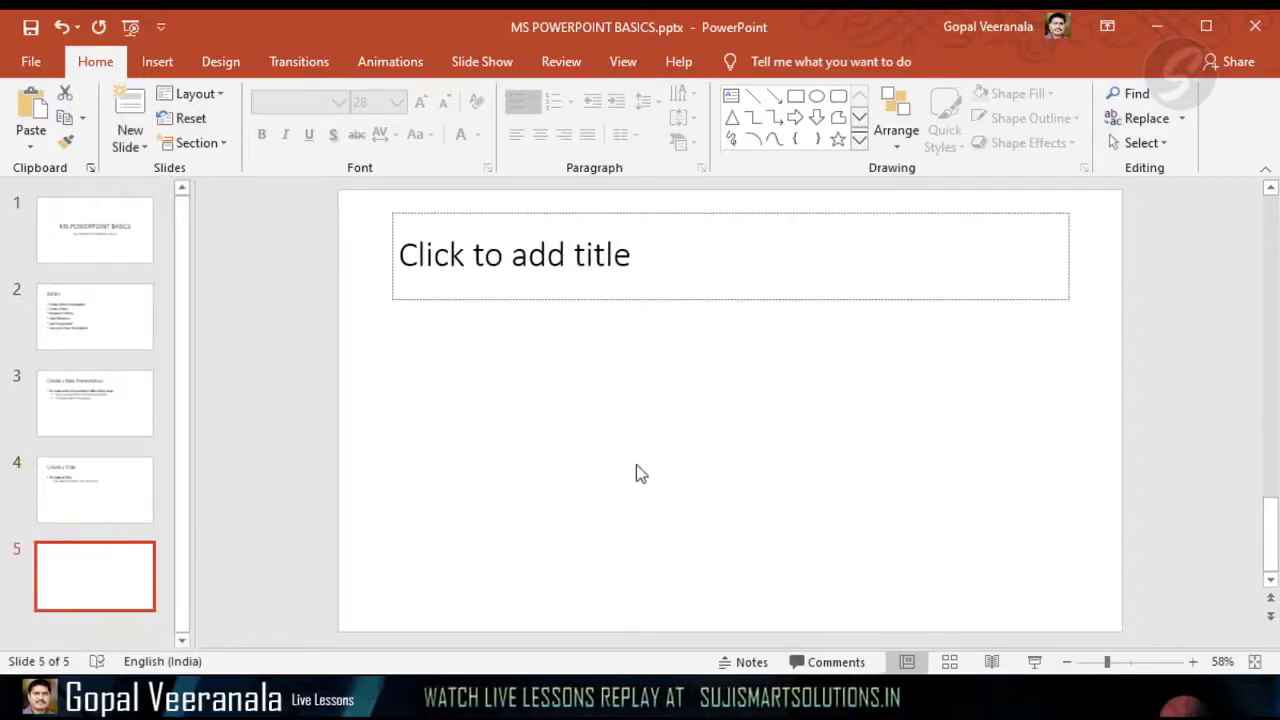
click(505, 250)
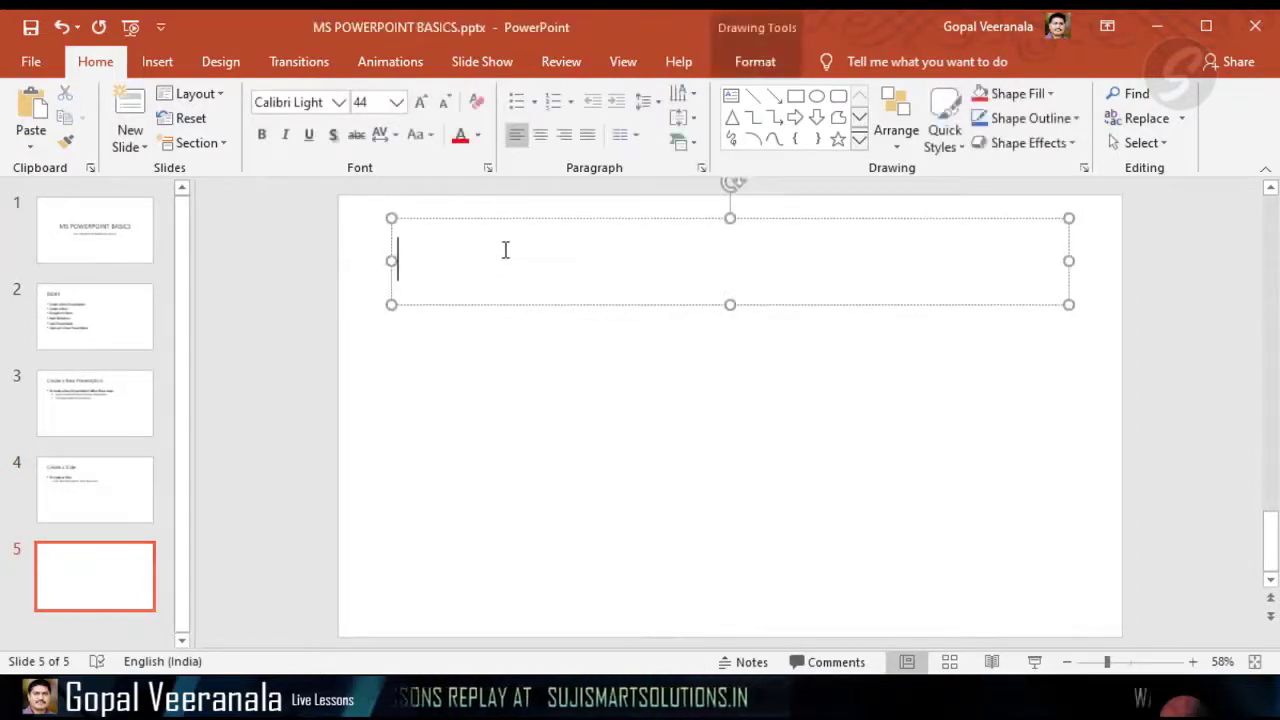
key(ctrl+v)
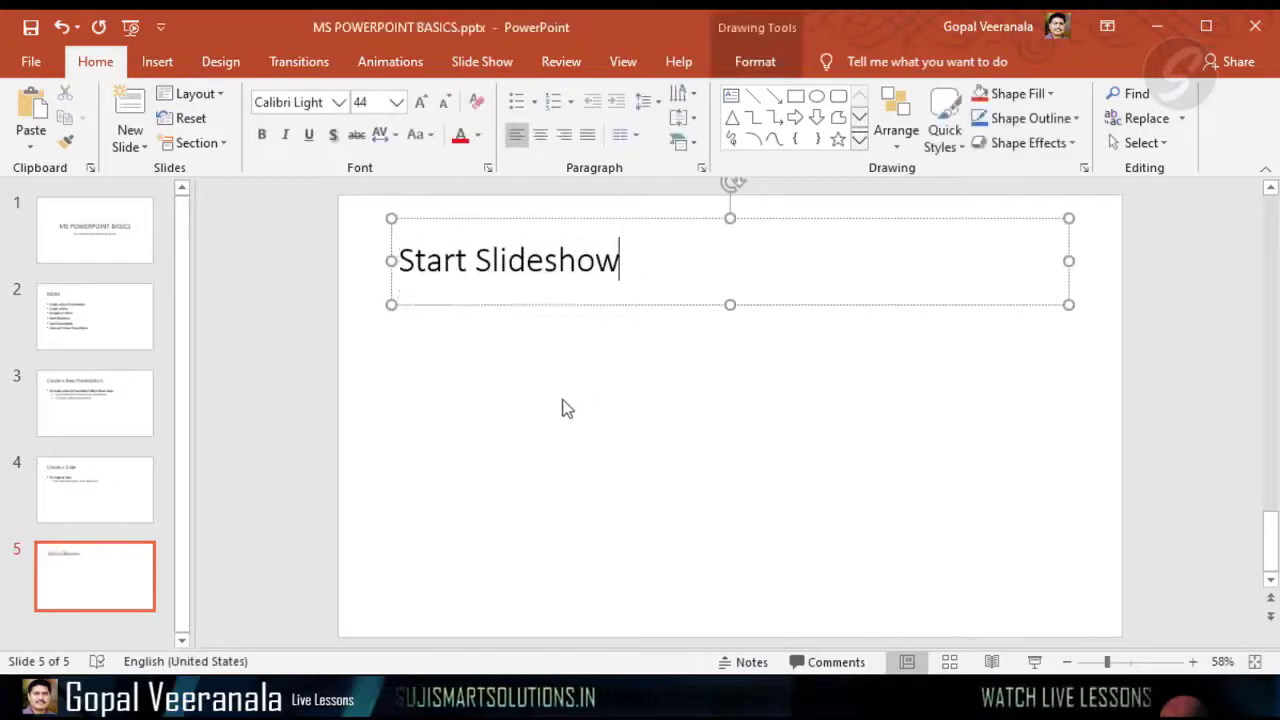
click(566, 408)
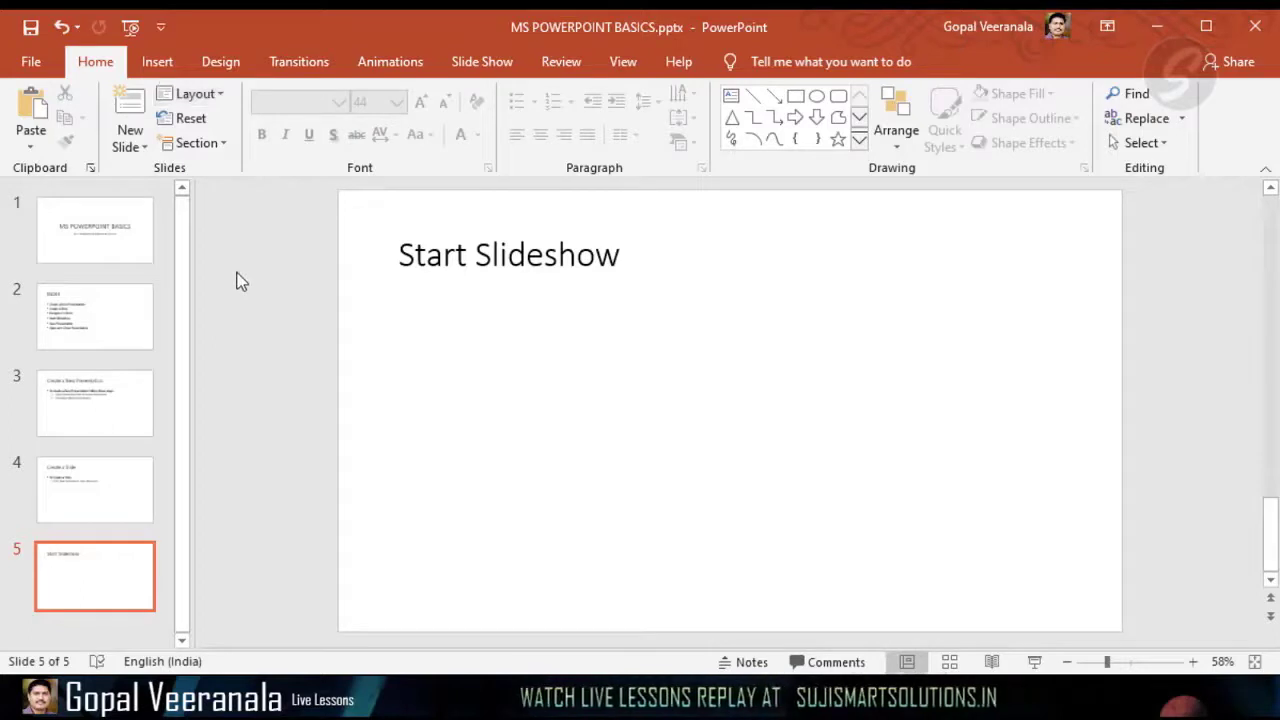
key(ctrl+z)
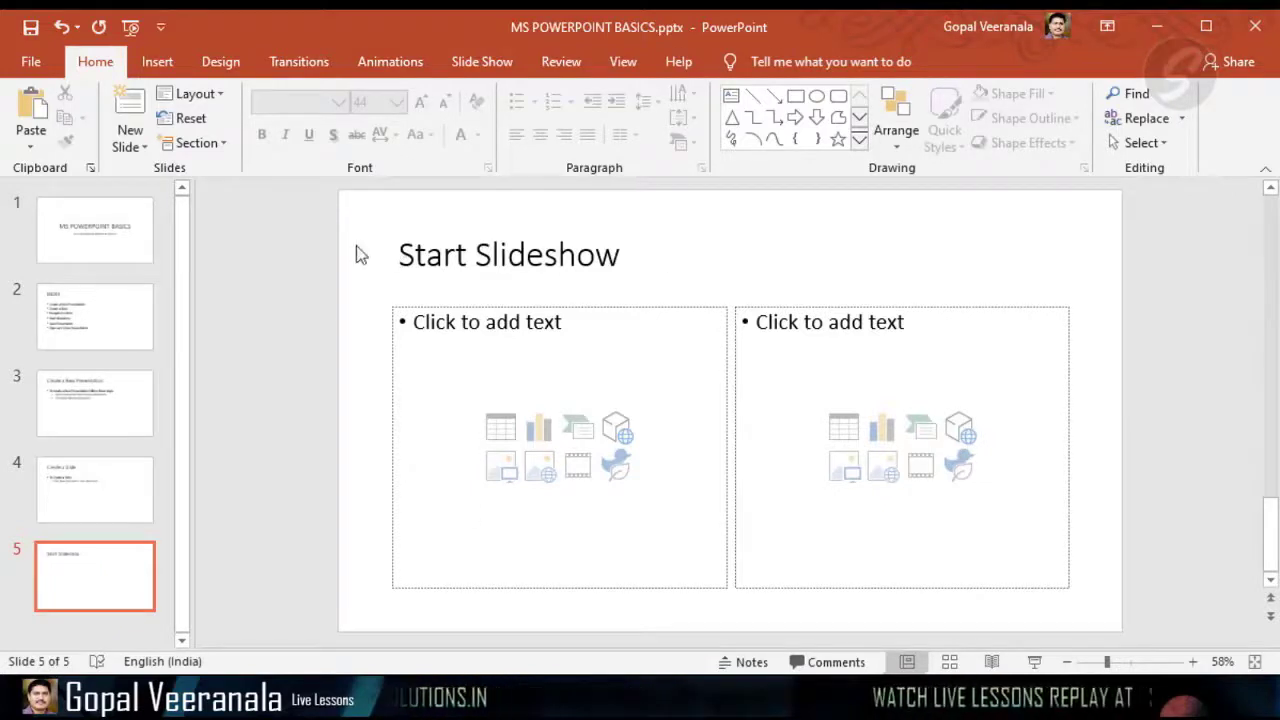
click(493, 258)
double_click(493, 258)
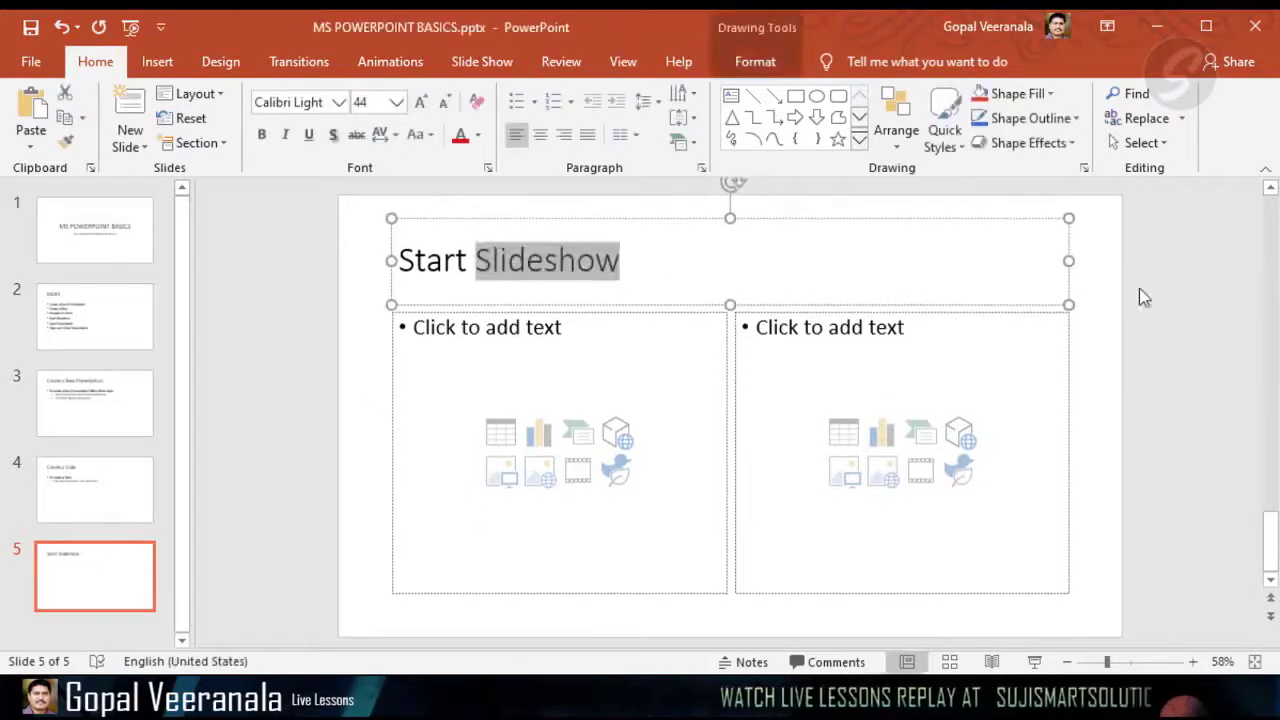
click(1098, 344)
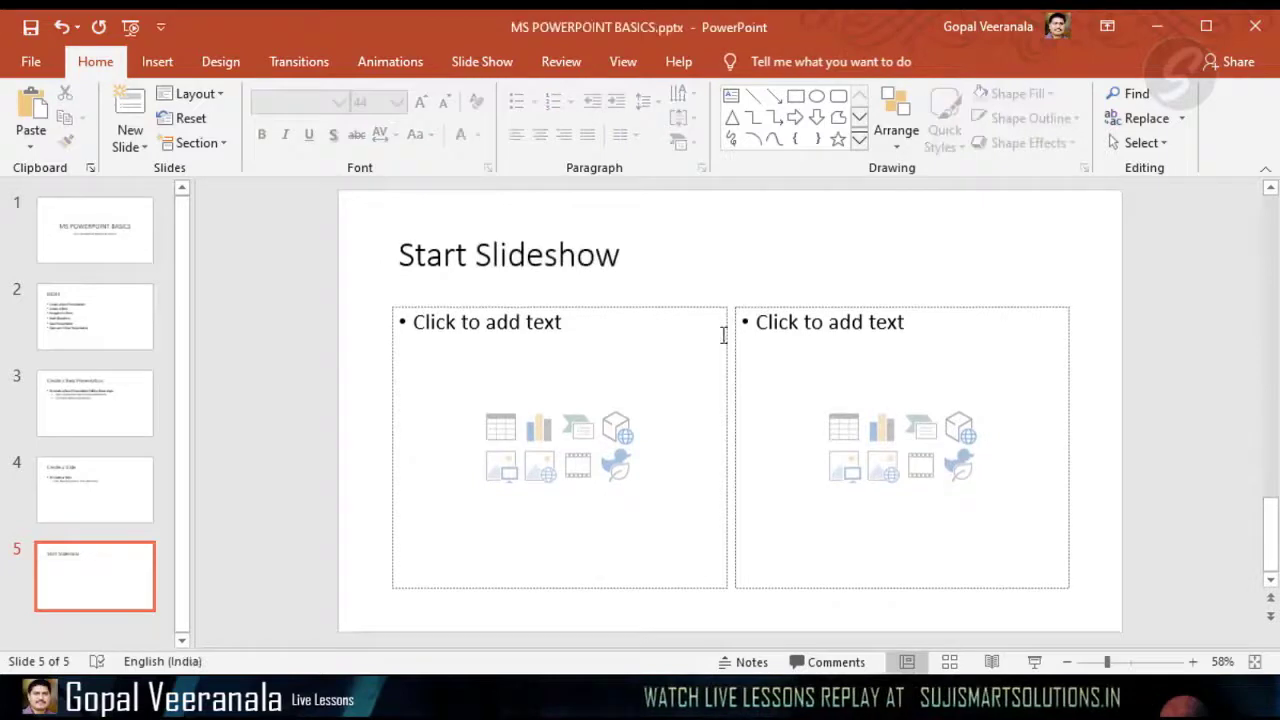
click(510, 330)
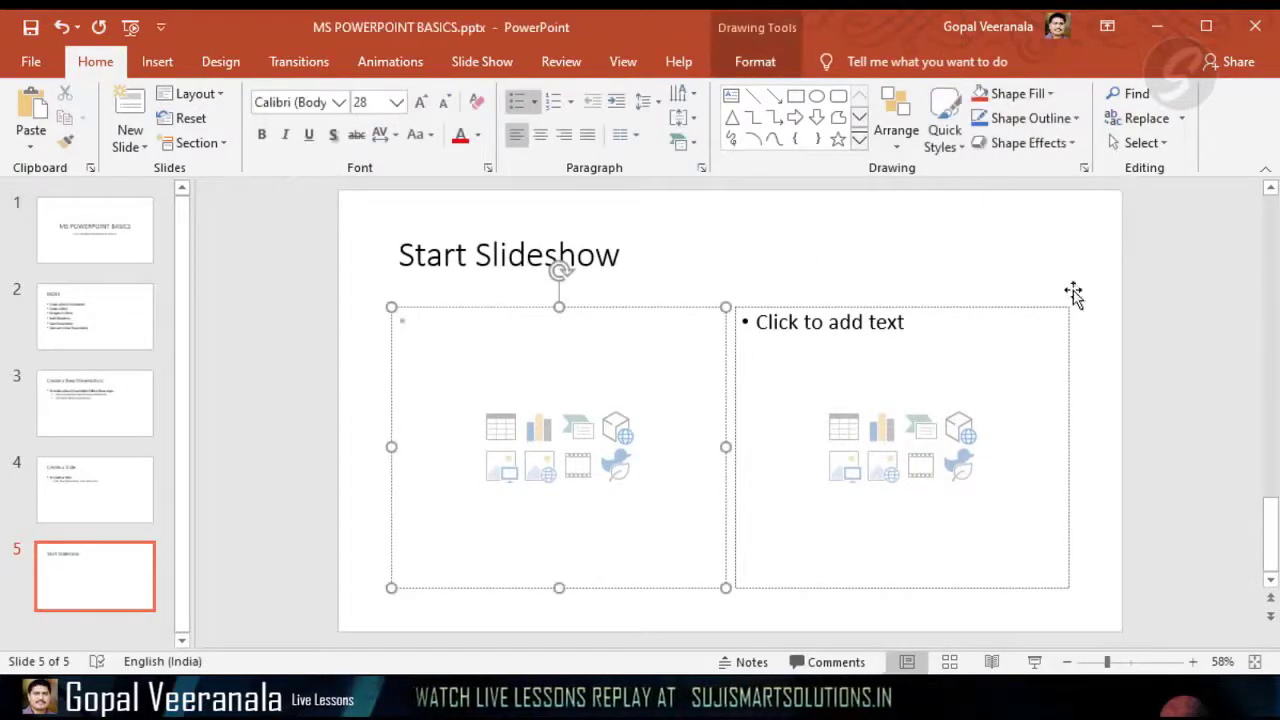
click(1133, 270)
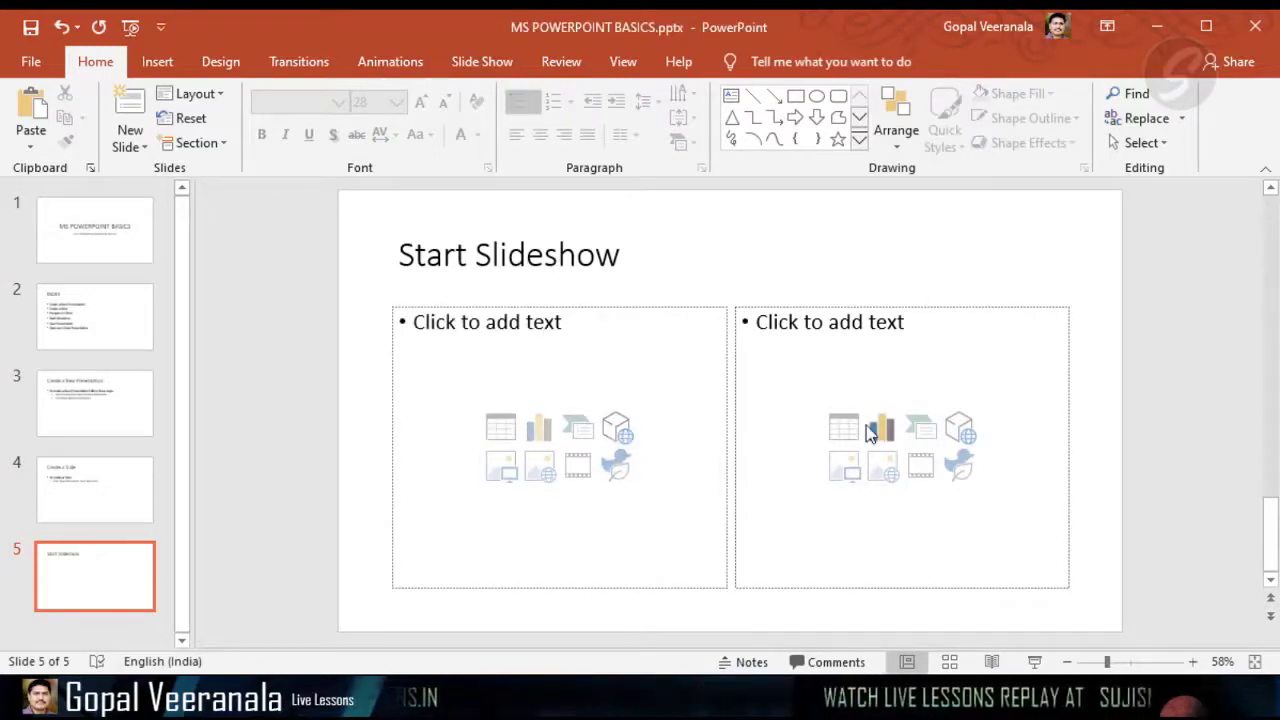
In the left box, enter the bullet 'click on slideshow button on the status bar' and an unbulleted 'or' line.
click(500, 340)
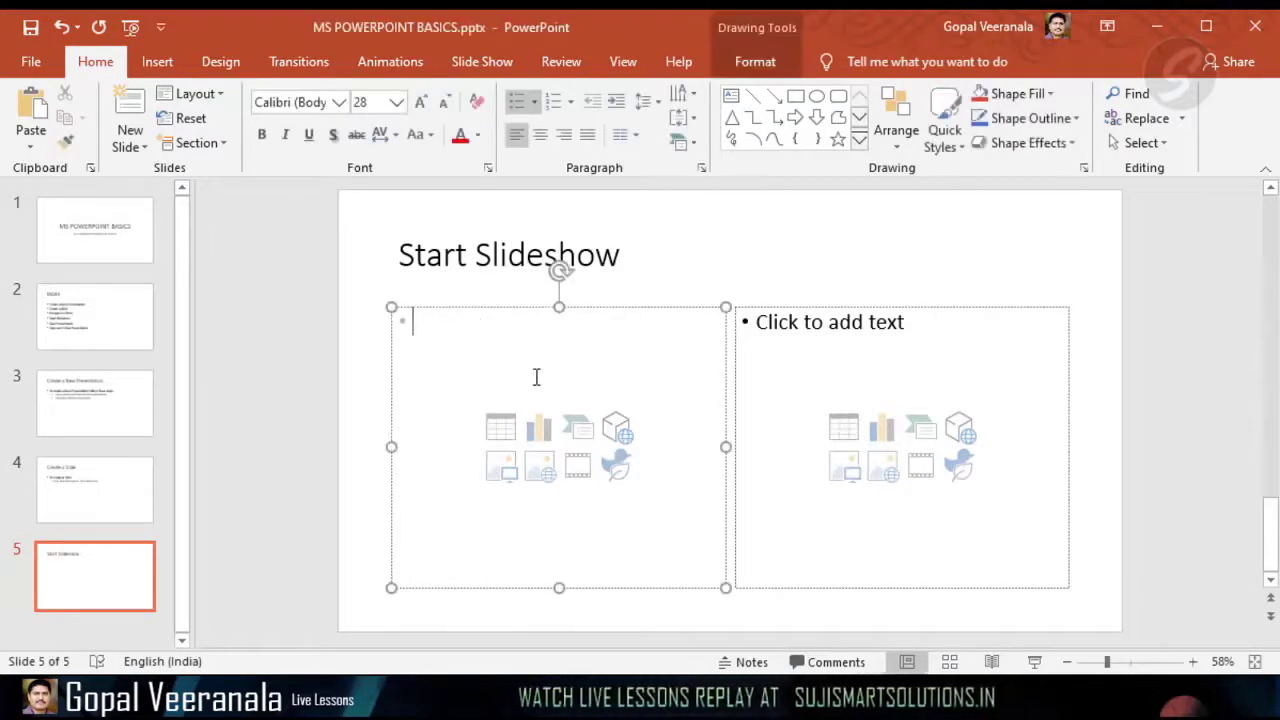
text(click on)
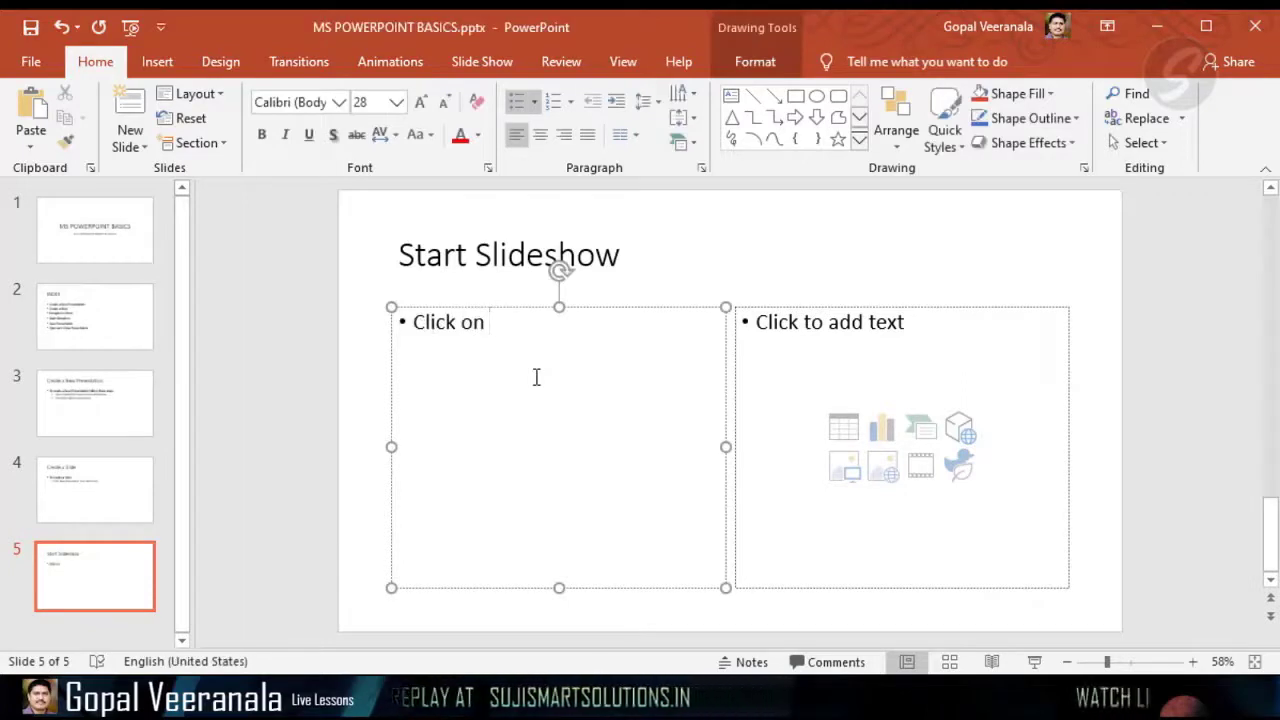
text( slideshow butt)
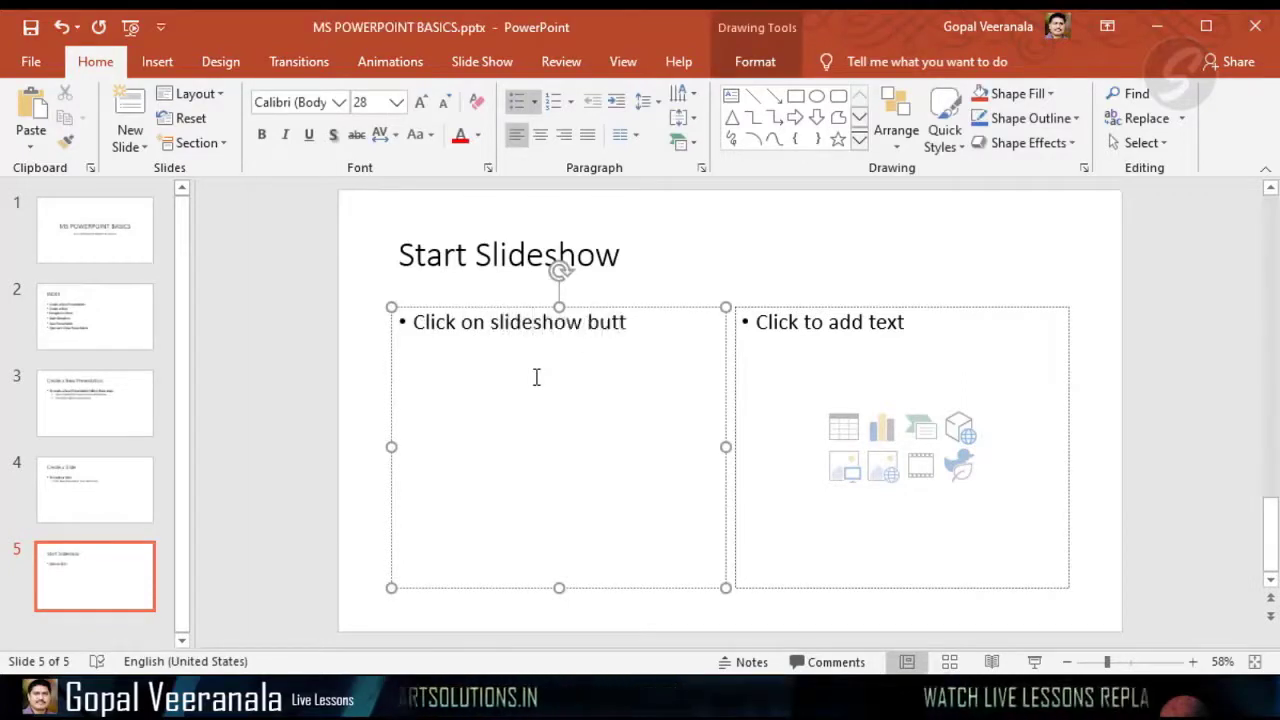
text(on on the)
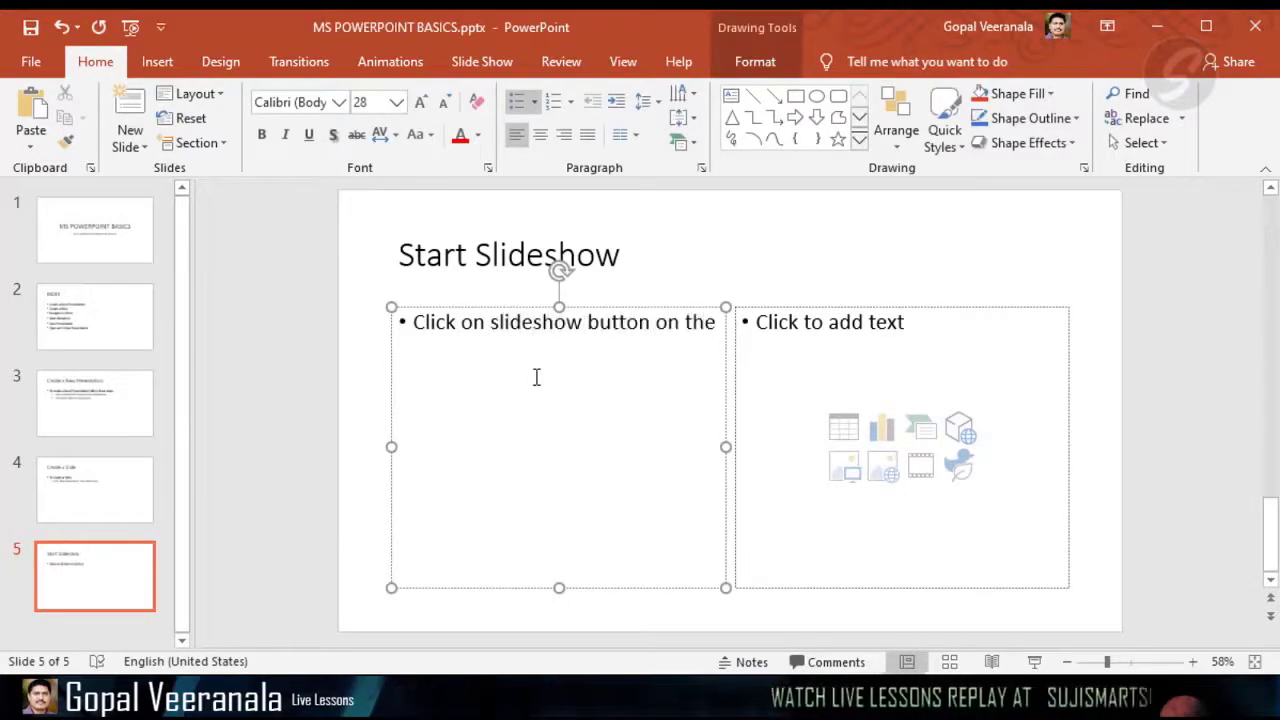
text( status bar)
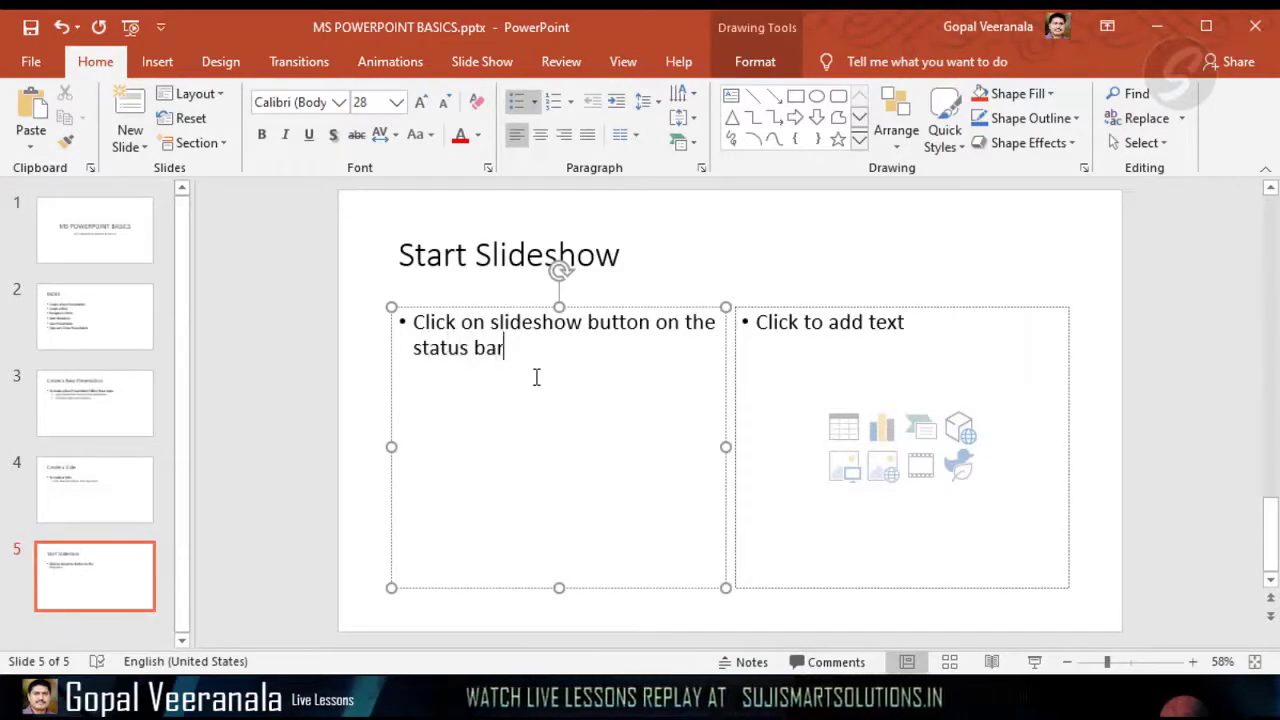
key(Return)
text(or)
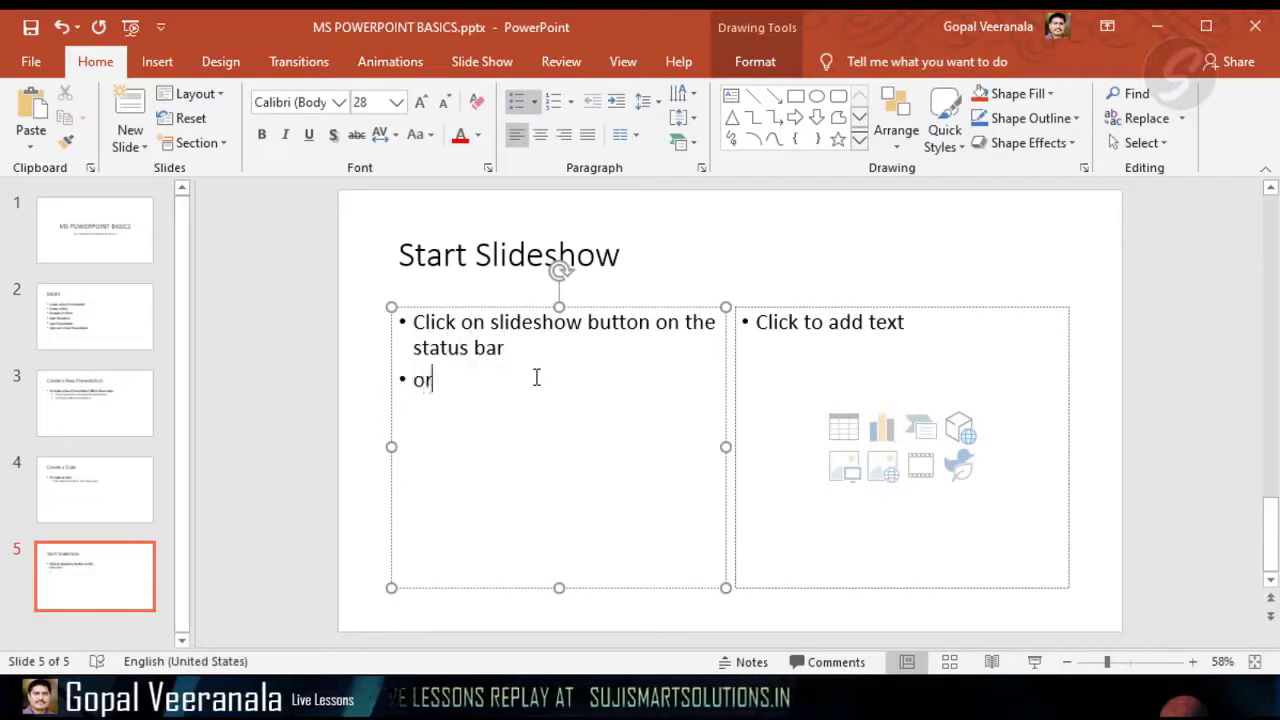
key(Return)
key(BackSpace)
key(Home)
key(BackSpace)
key(End)
key(Return)
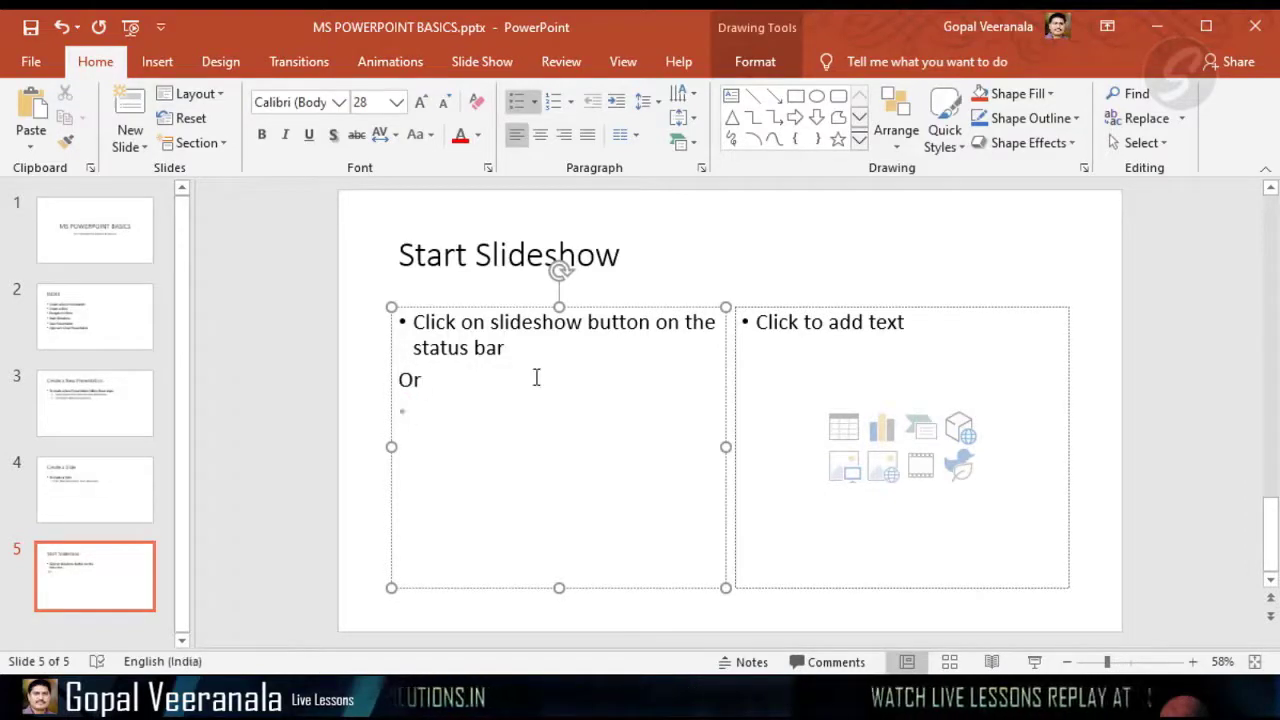
Add the bullet 'Click Slide Show Menu' below the 'or' line.
text(Click S)
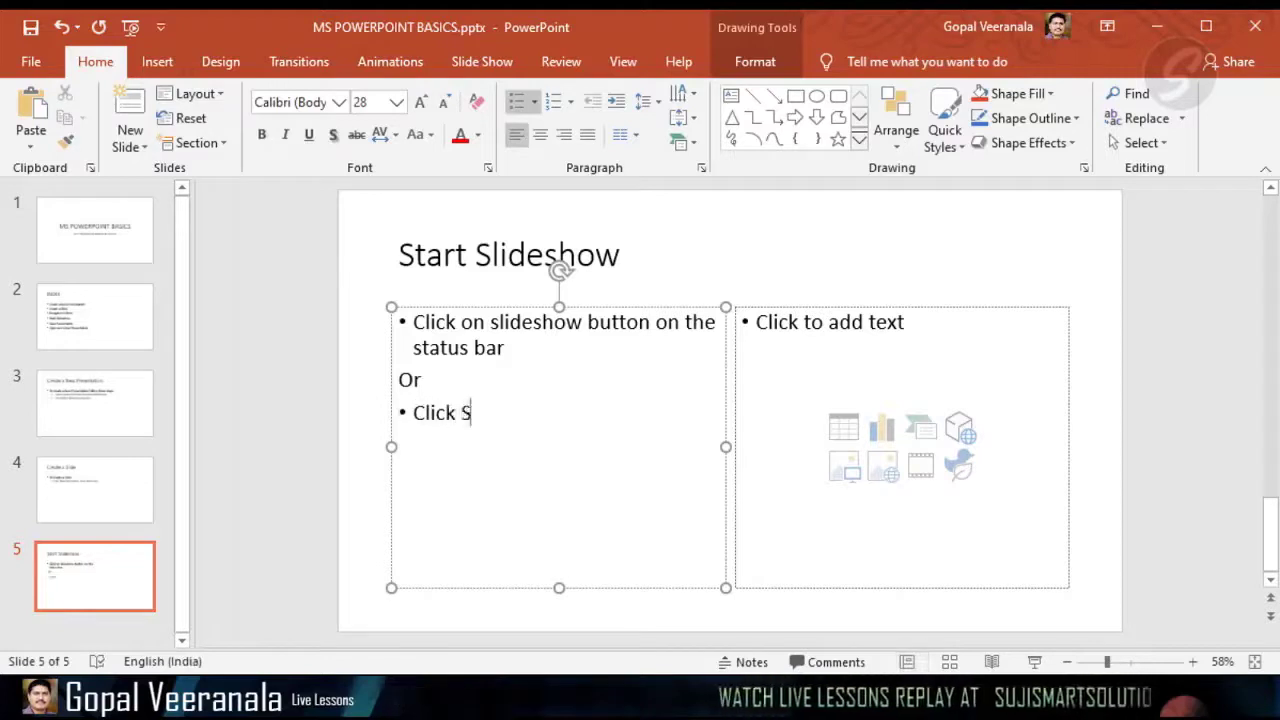
text(lidesho)
key(BackSpace)
key(BackSpace)
key(BackSpace)
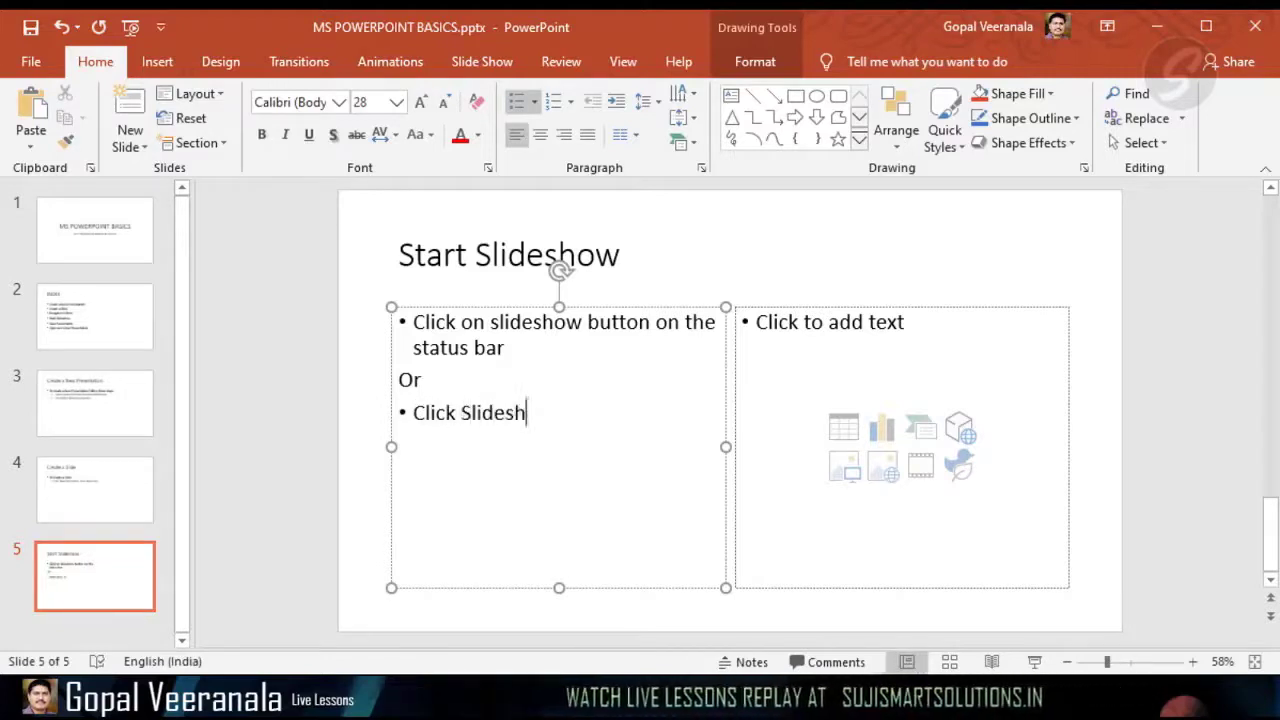
text(Show M)
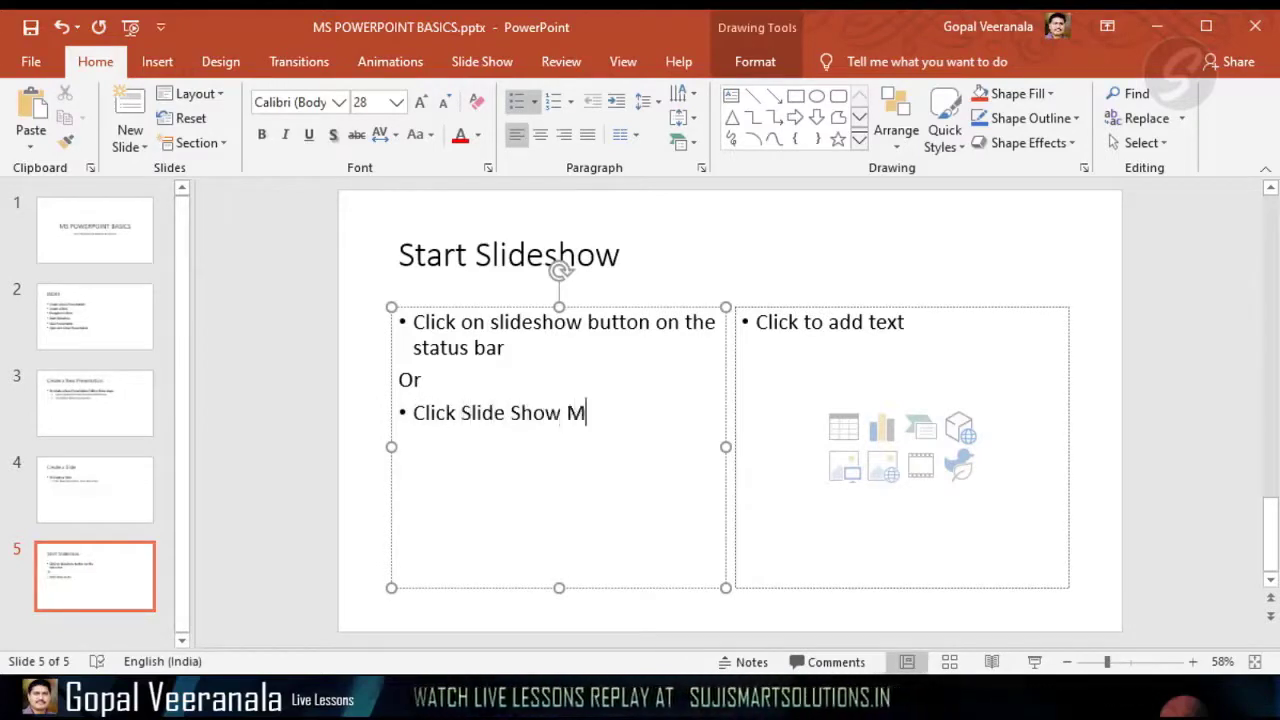
text(enu)
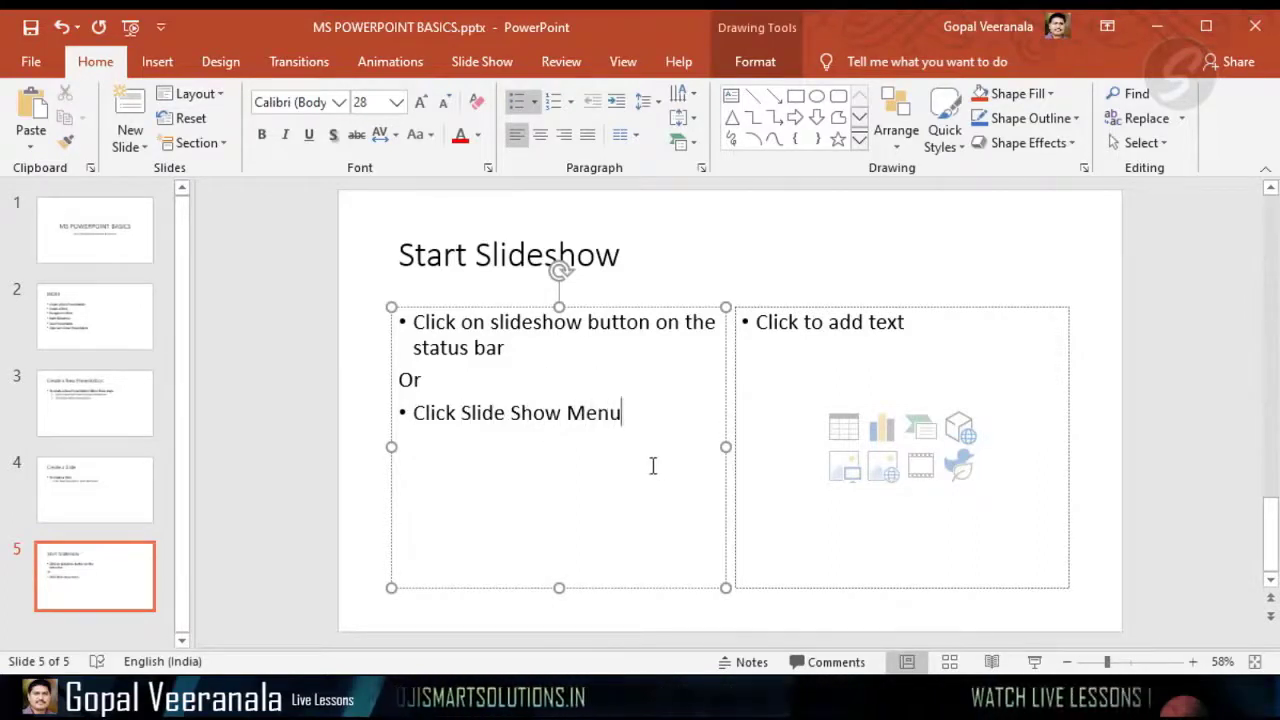
click(700, 214)
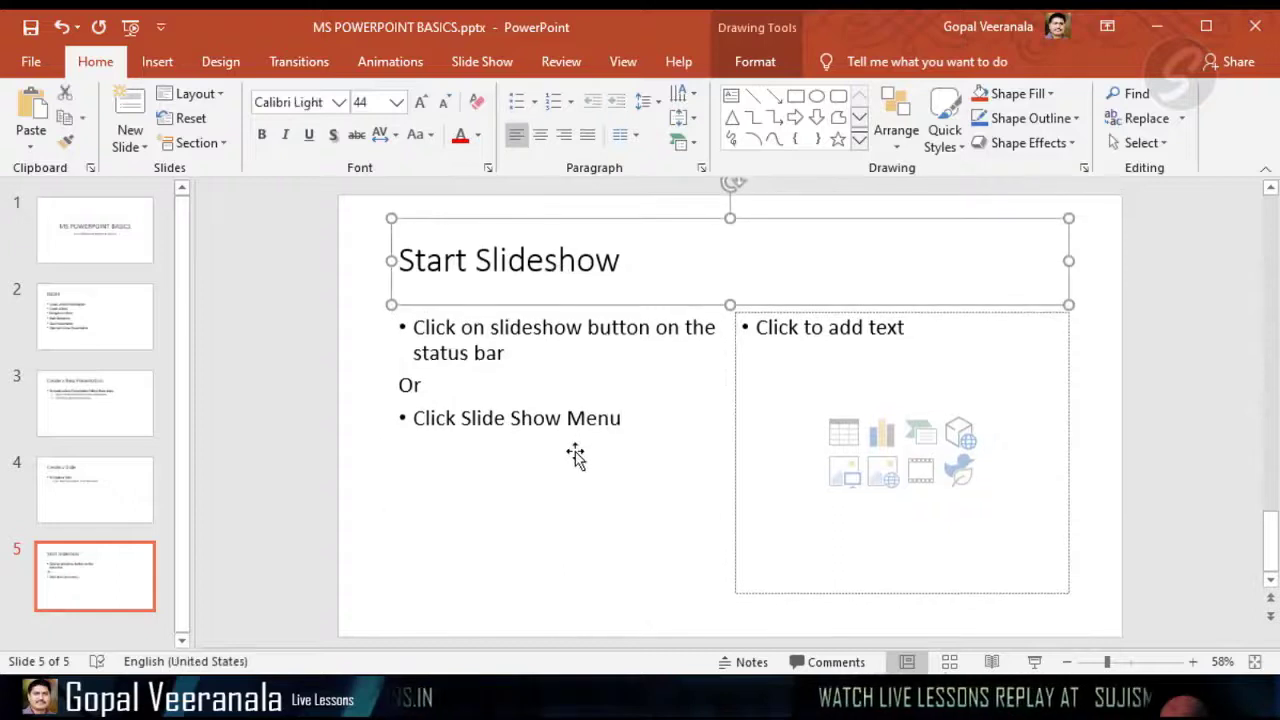
click(577, 416)
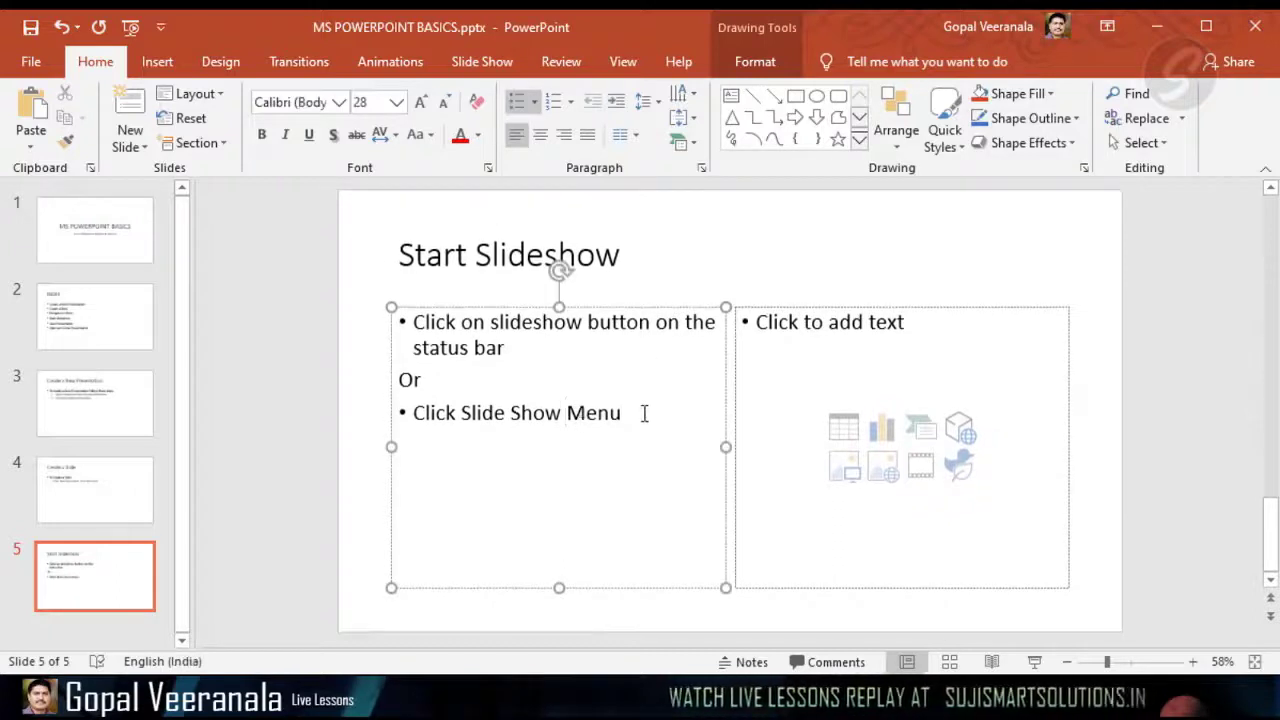
Switch to the Slide Show ribbon tab.
click(480, 66)
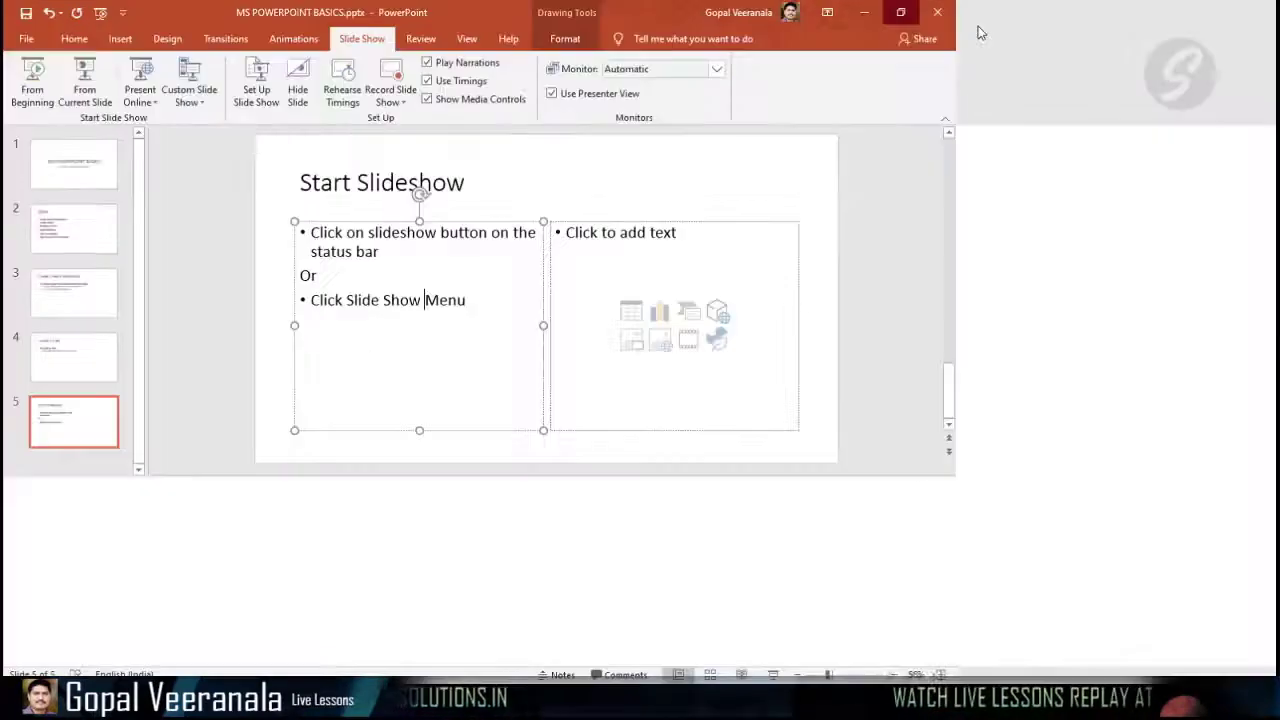
Maximize the window, start the show from the current slide, then exit it with Esc.
click(1206, 26)
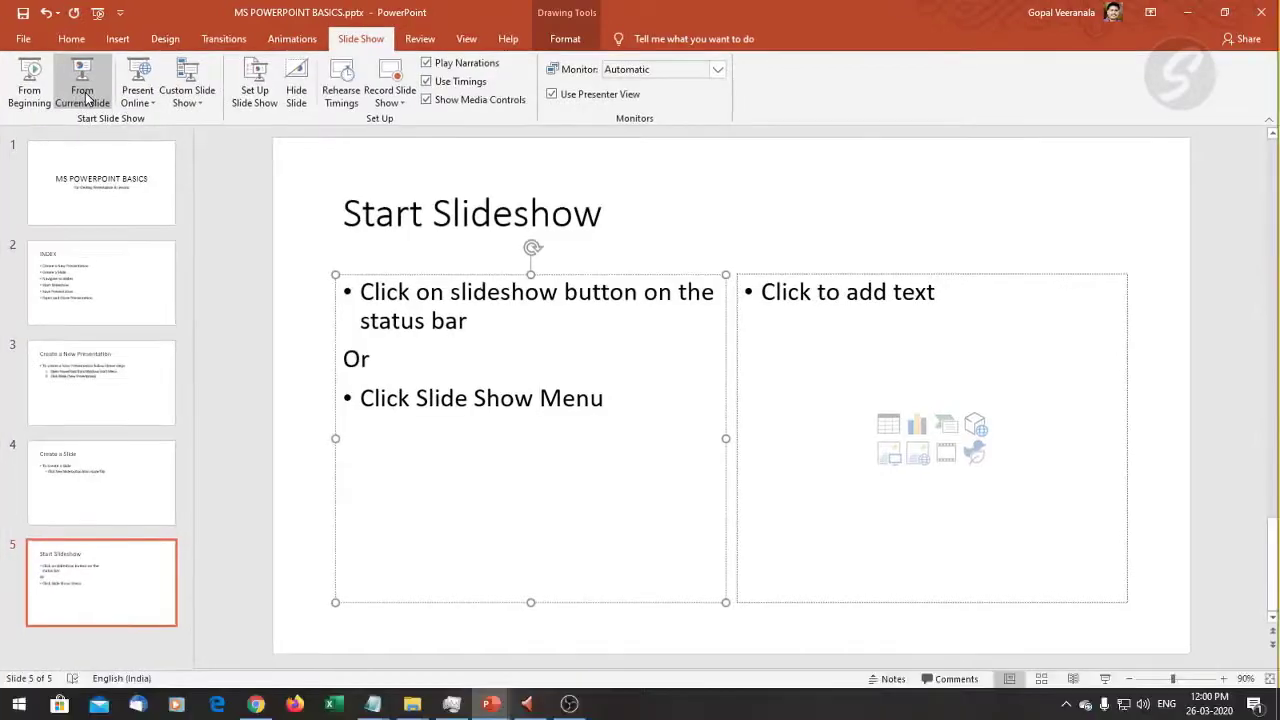
click(86, 97)
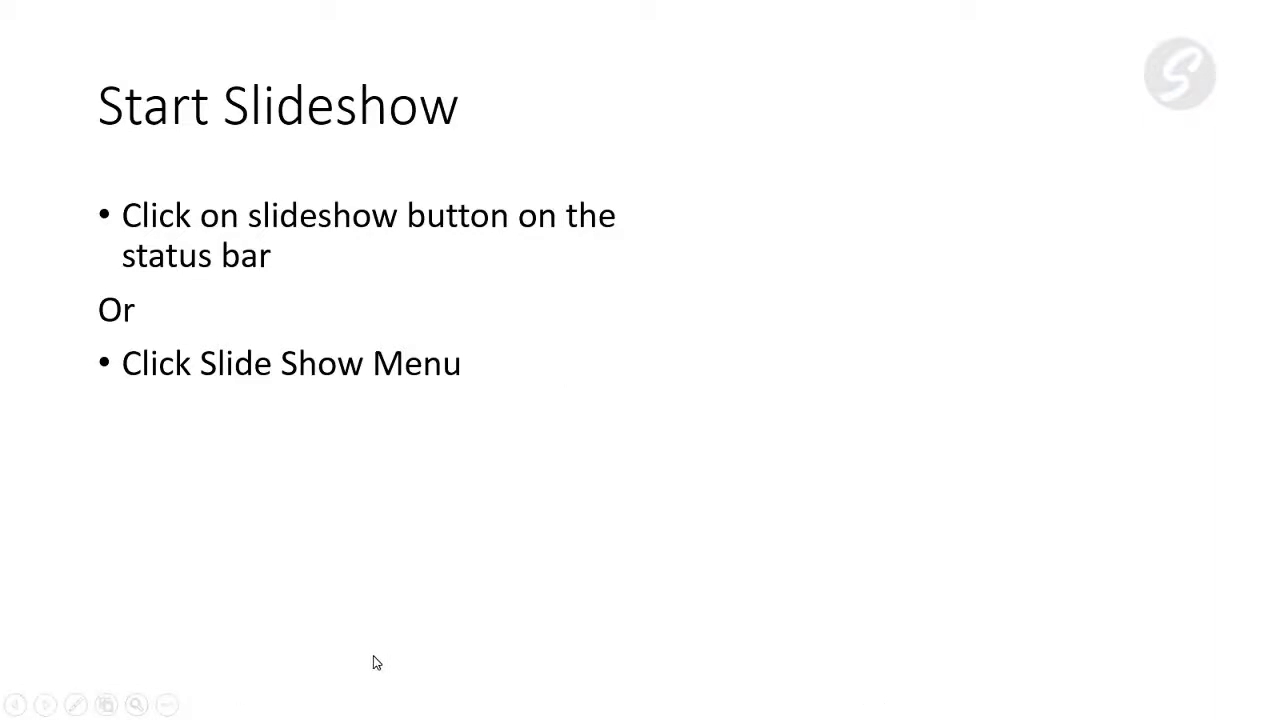
key(Escape)
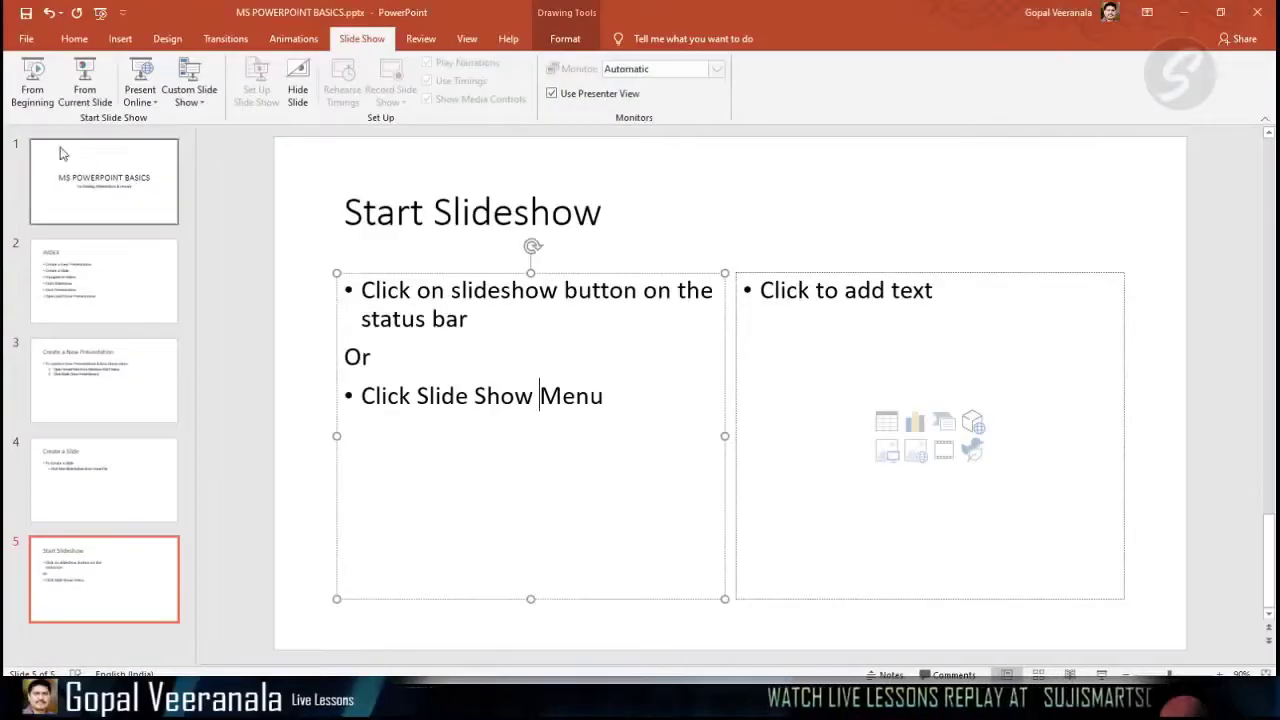
Present the slideshow from the beginning through all five slides, then exit back to editing.
click(33, 80)
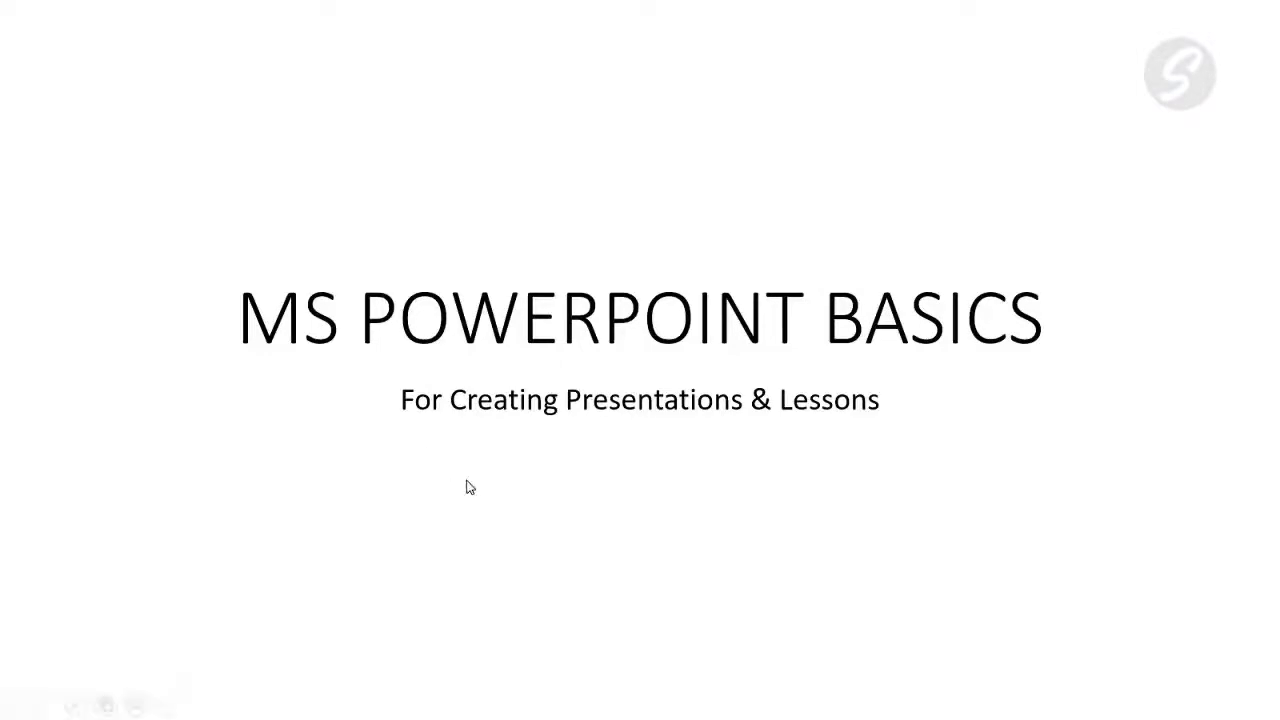
click(469, 487)
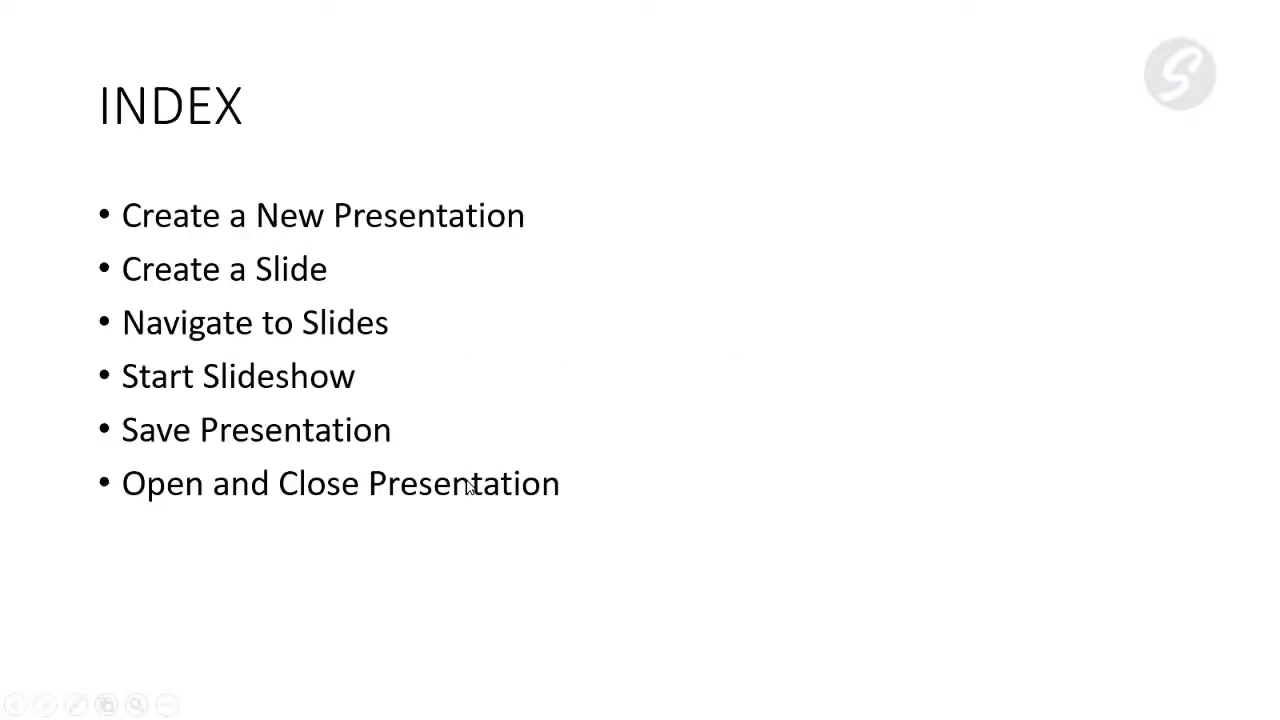
click(993, 523)
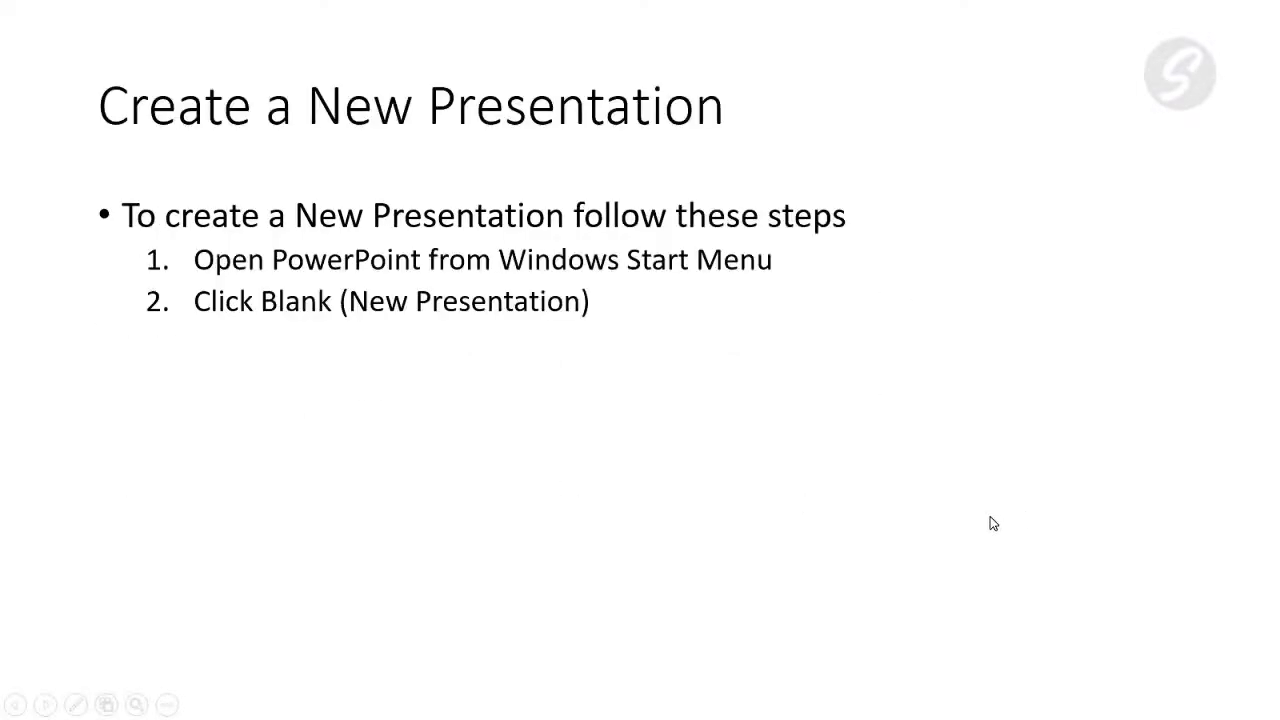
click(993, 523)
click(993, 523)
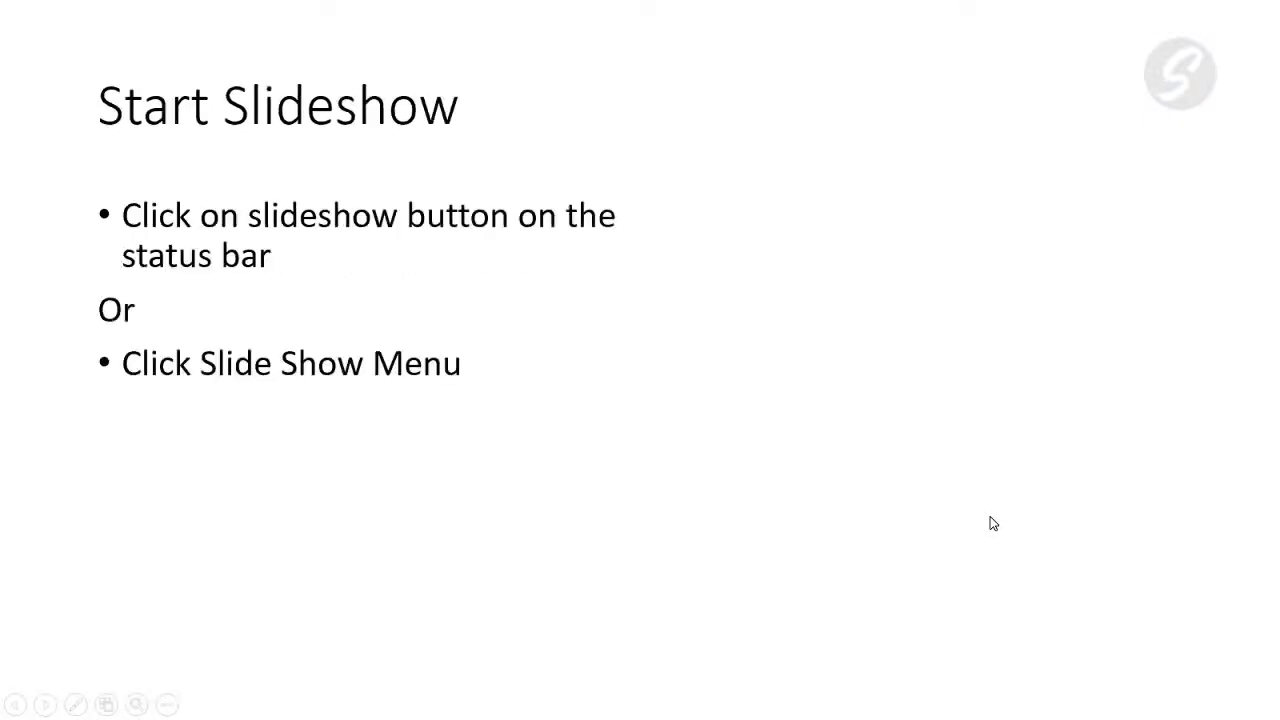
click(993, 523)
scroll(993, 523, up, 1)
click(993, 523)
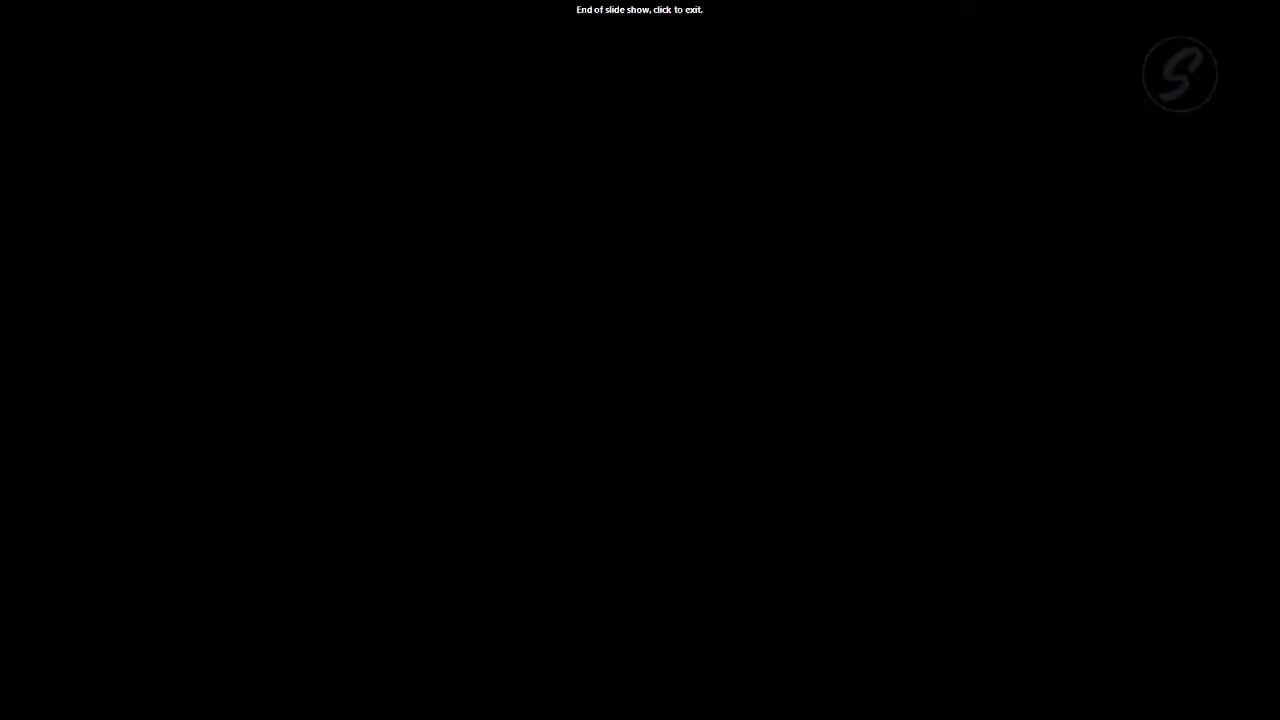
click(991, 516)
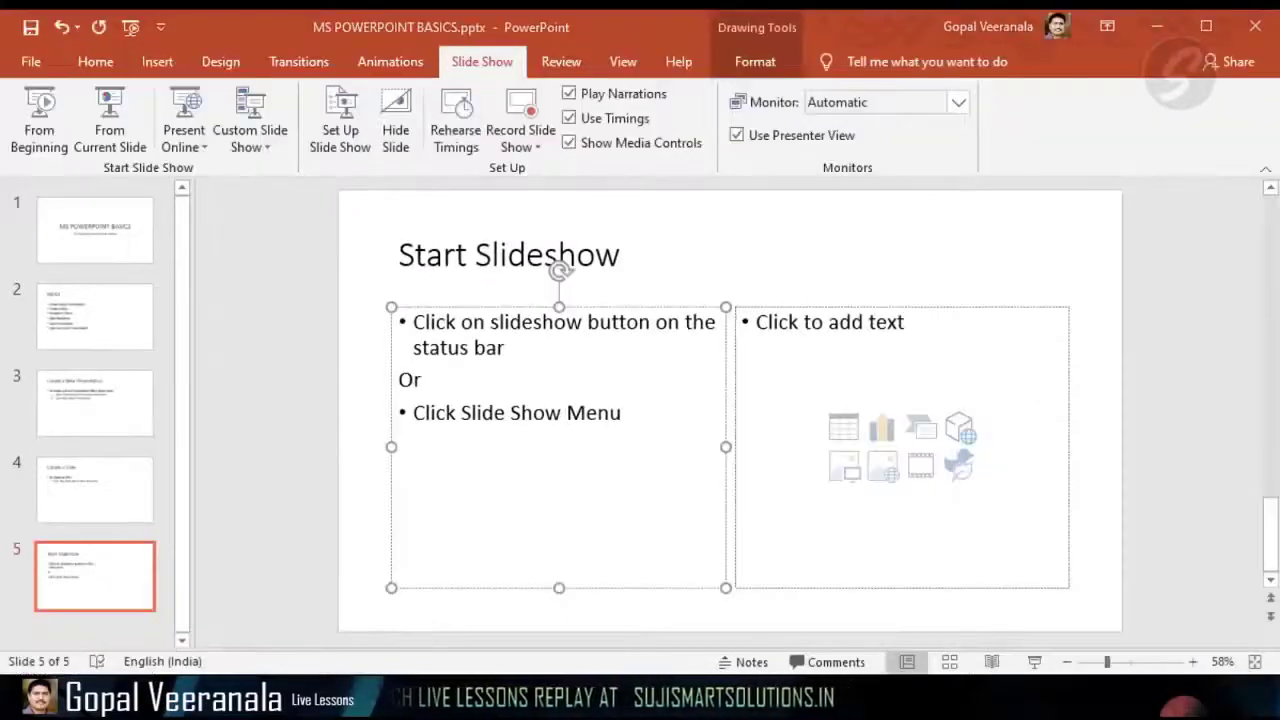
click(622, 346)
click(300, 311)
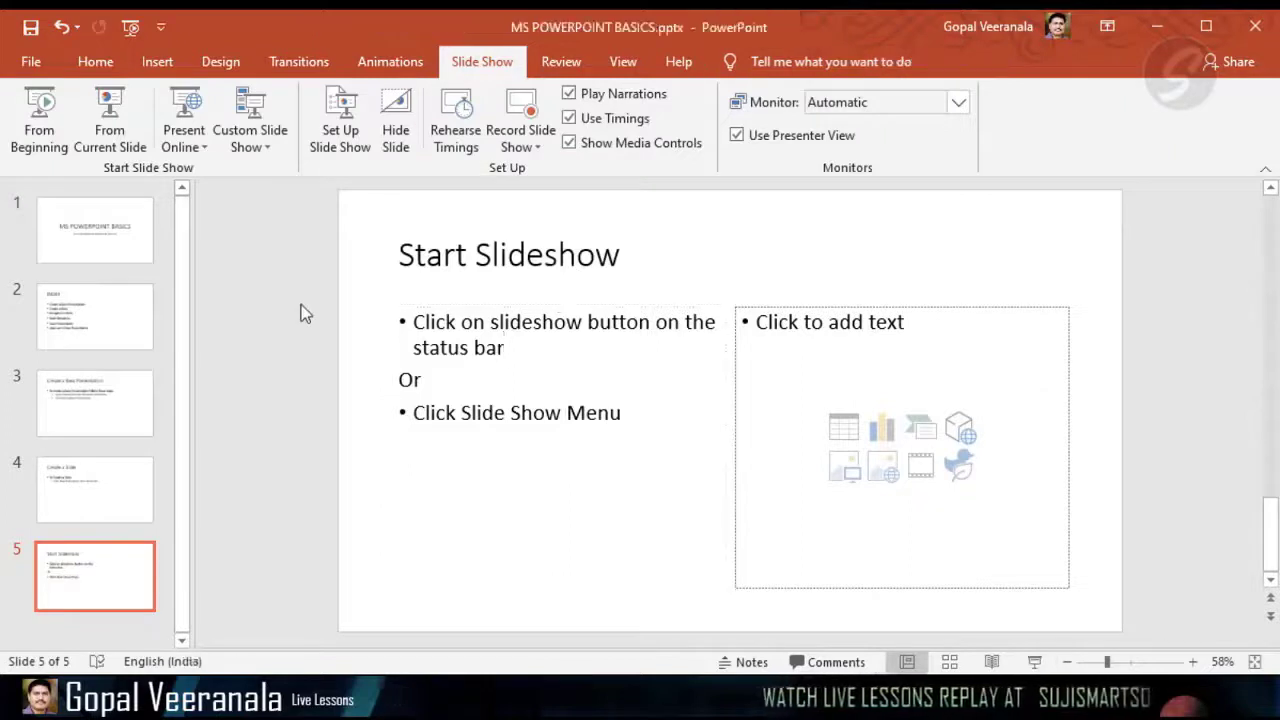
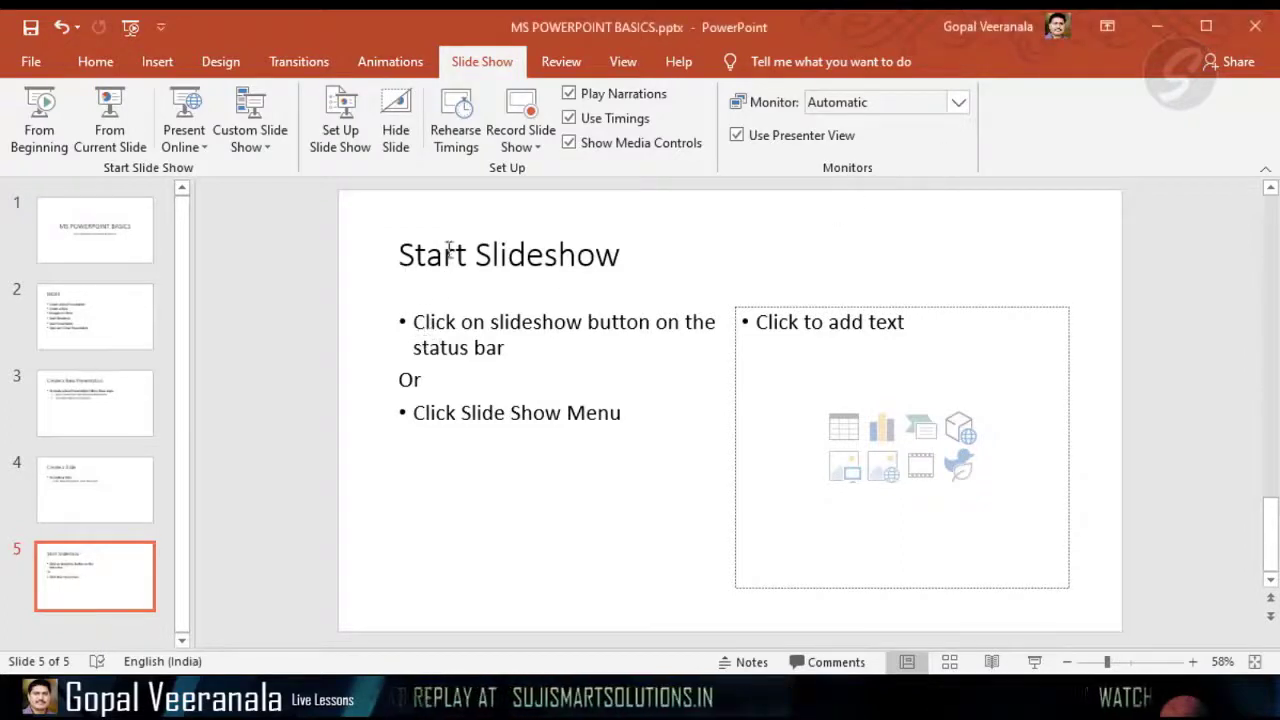
Paste the Slide Show ribbon screenshot into the right placeholder, then undo the paste.
click(434, 325)
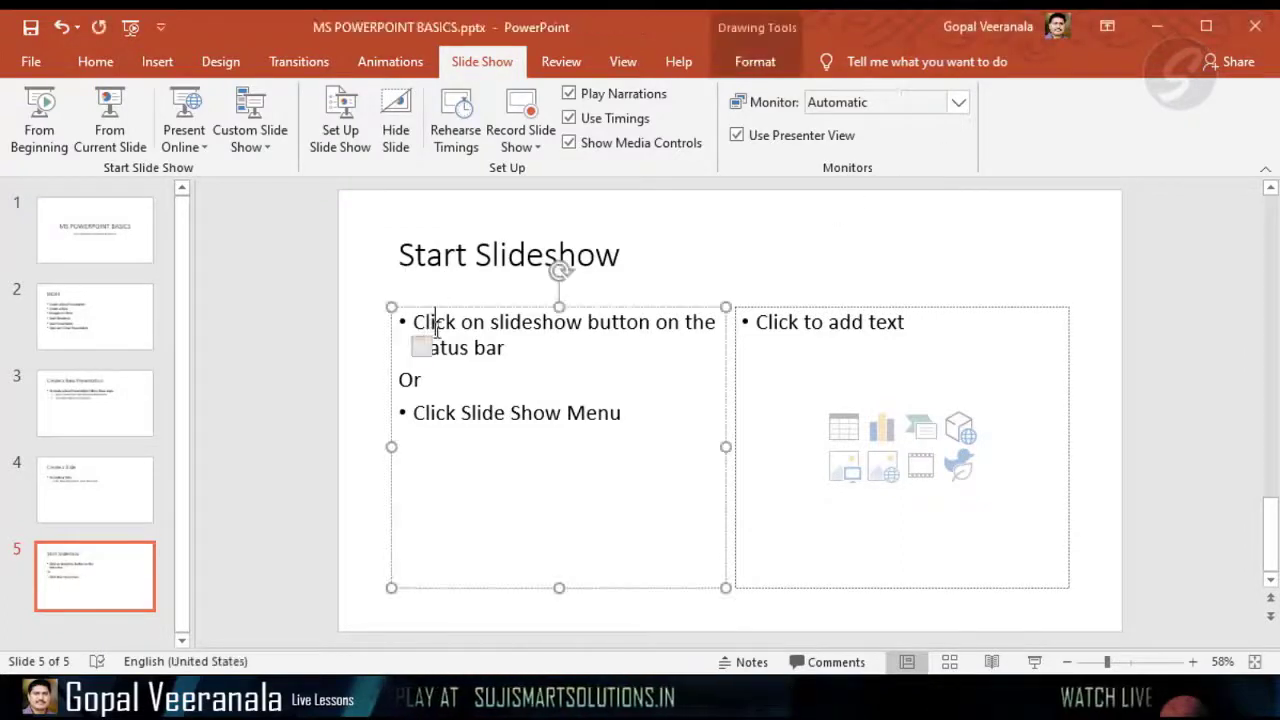
click(986, 263)
click(1138, 416)
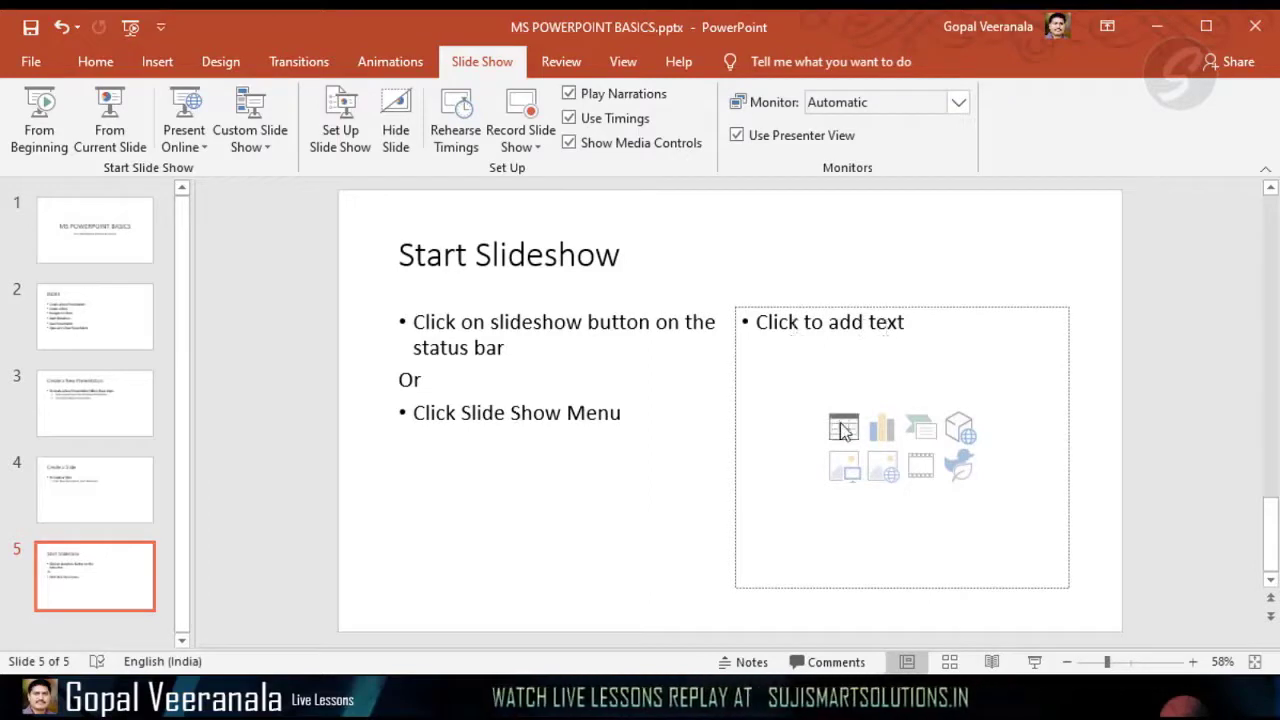
click(845, 480)
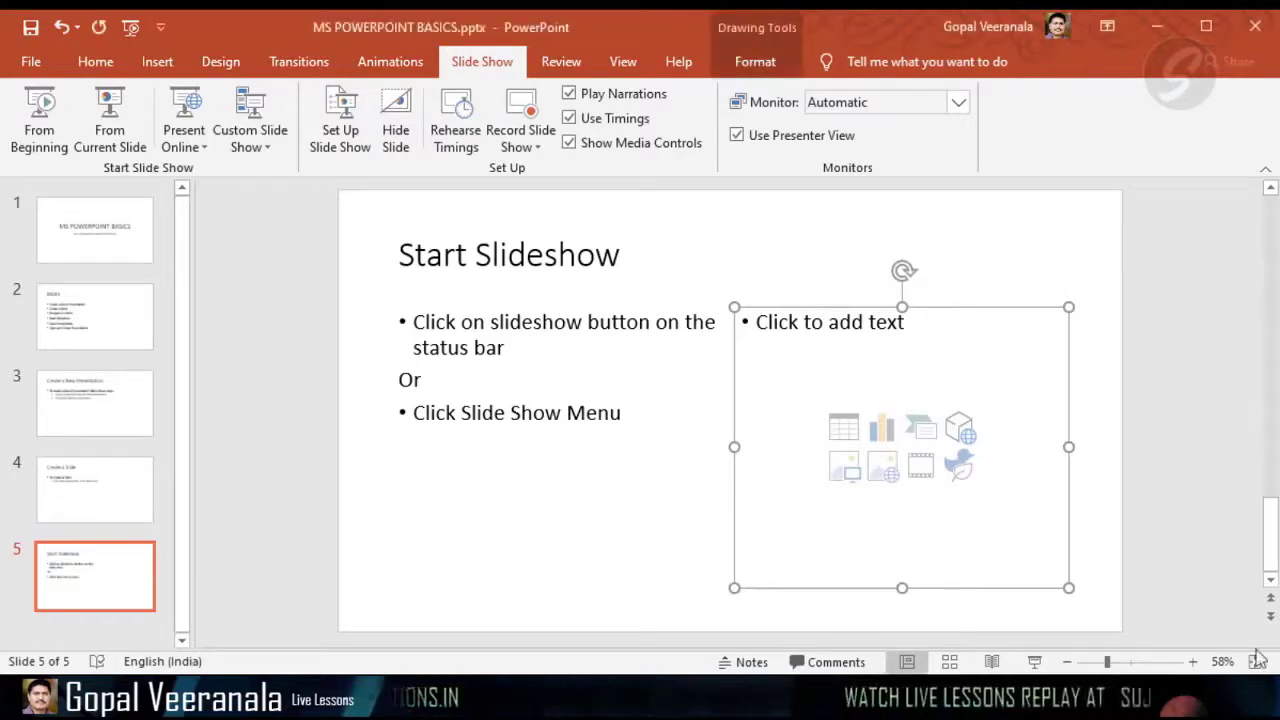
key(ctrl+v)
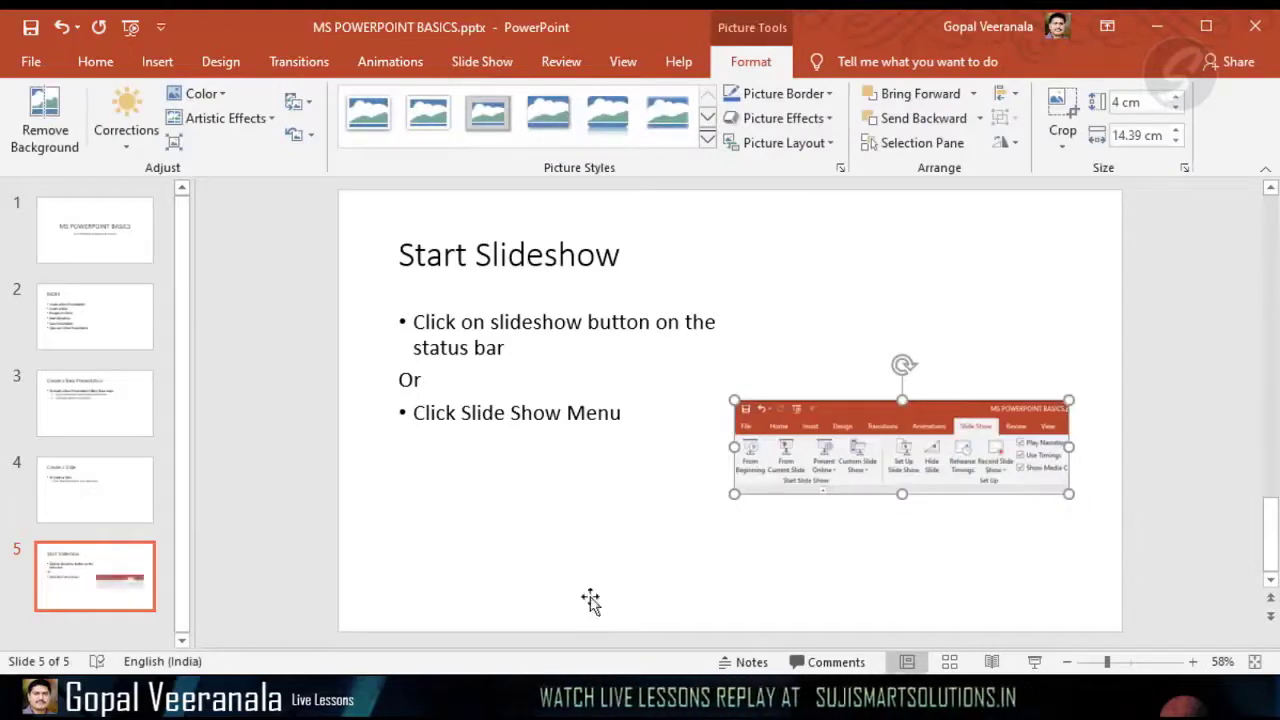
click(580, 560)
click(1158, 590)
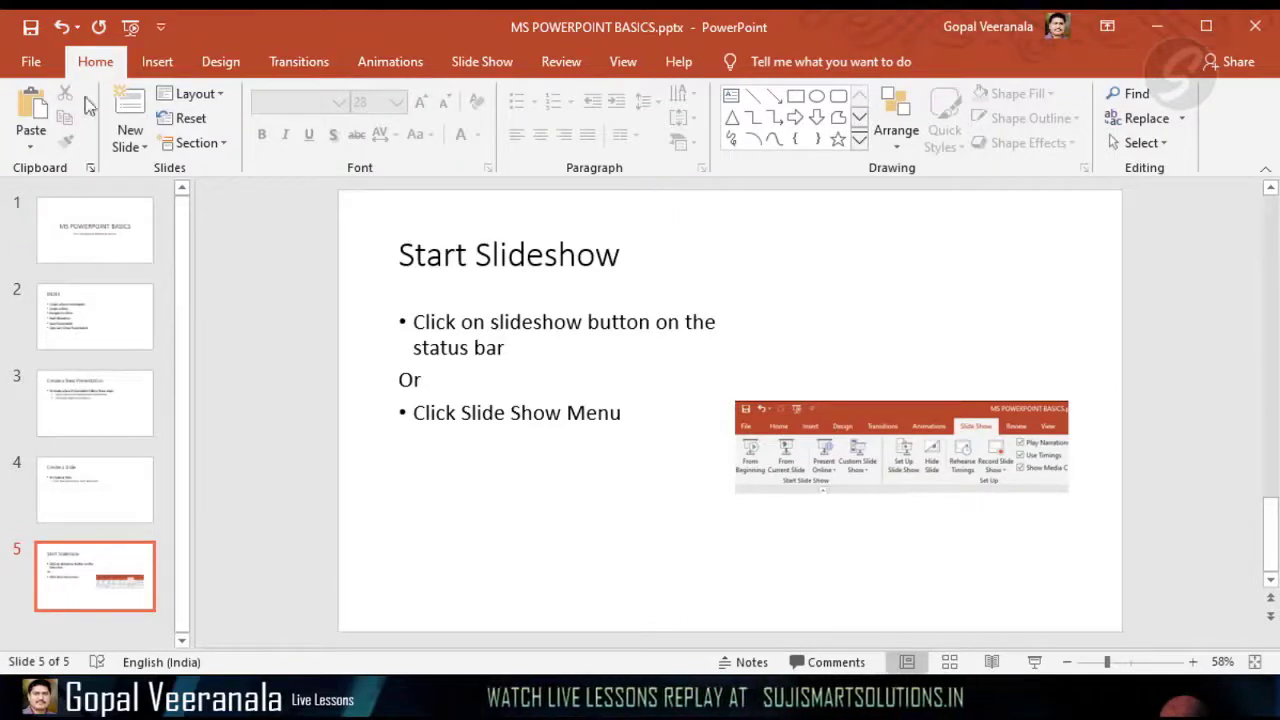
click(62, 29)
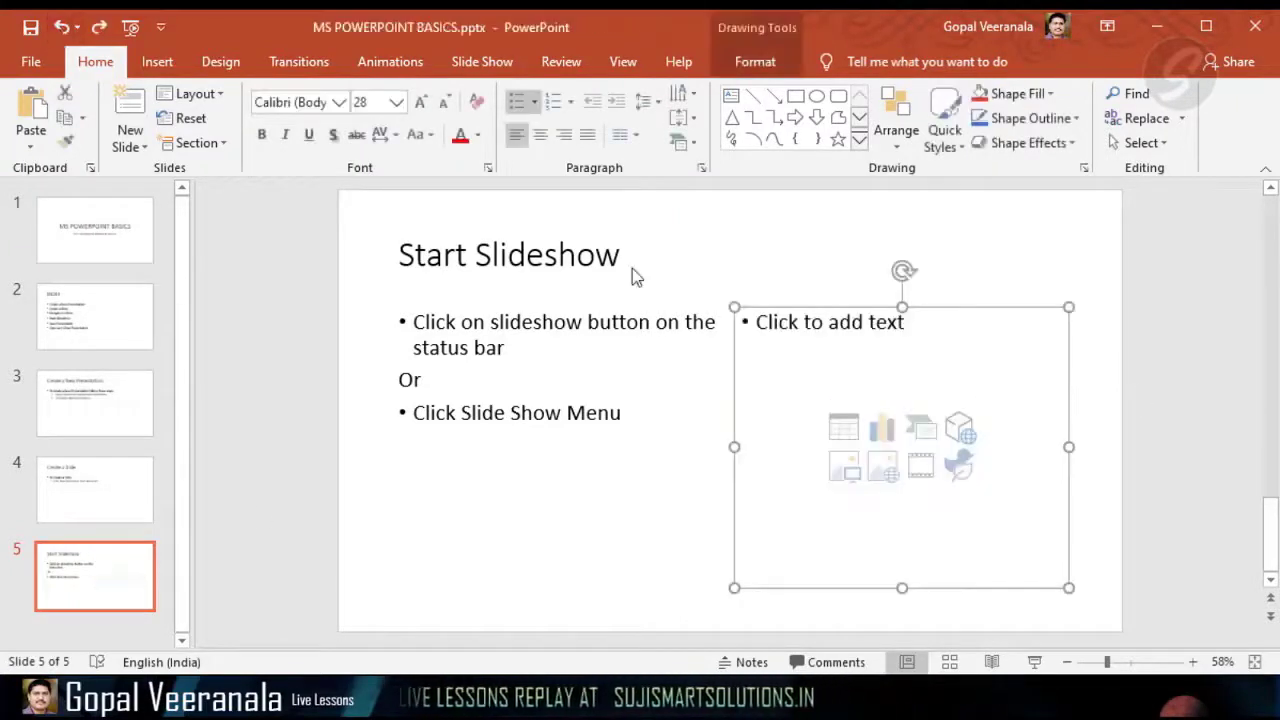
click(1118, 333)
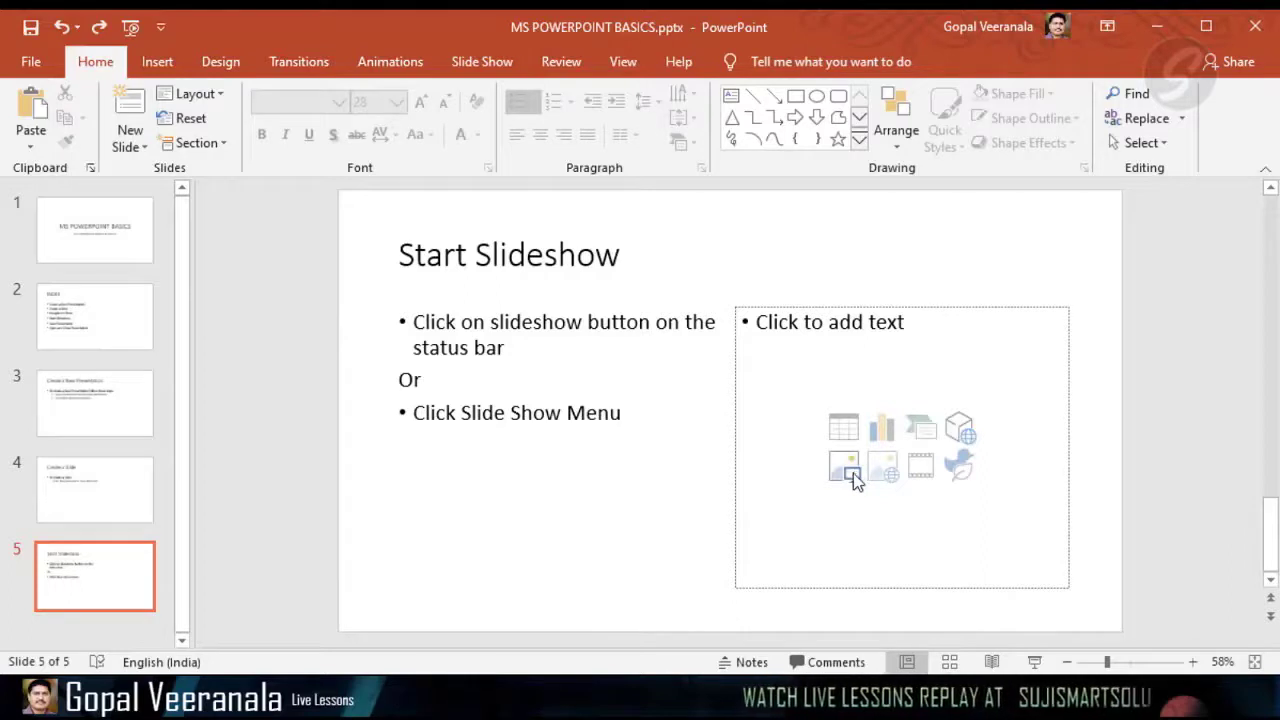
Paste the ribbon screenshot again, move it up beside the bullets, and maximize the window.
click(735, 430)
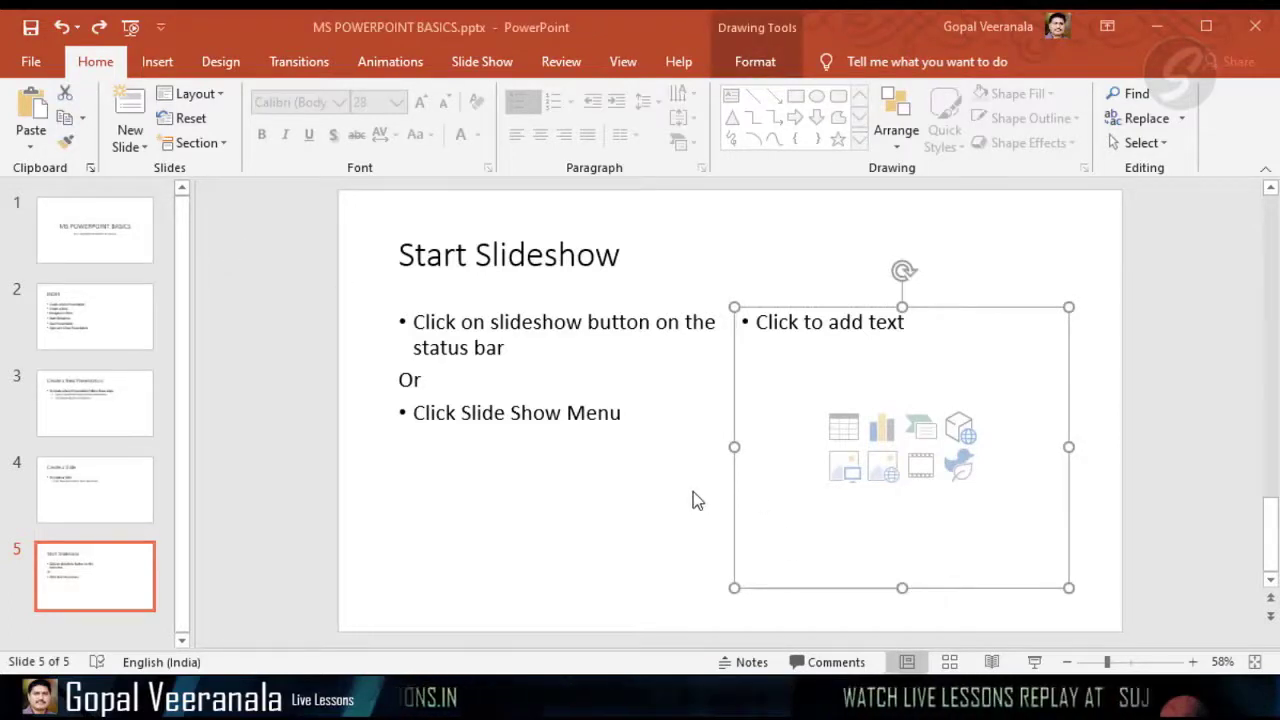
key(ctrl+v)
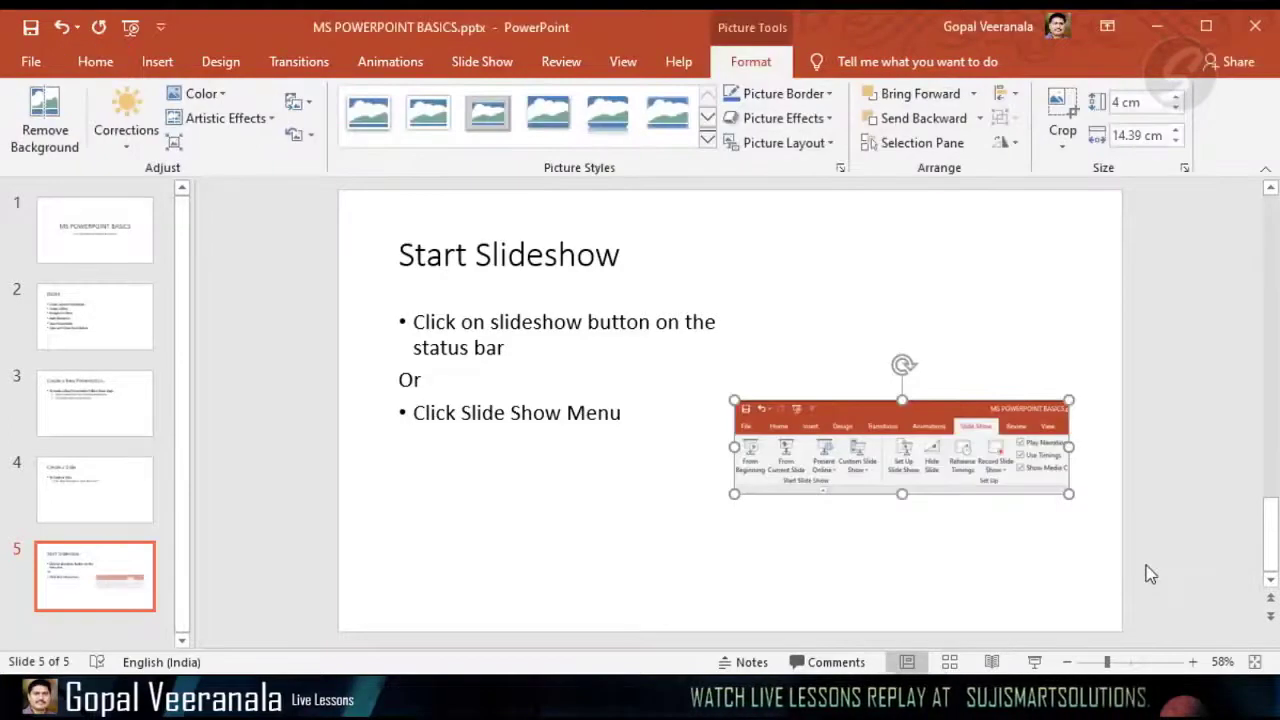
drag(872, 351, 867, 261)
click(1158, 596)
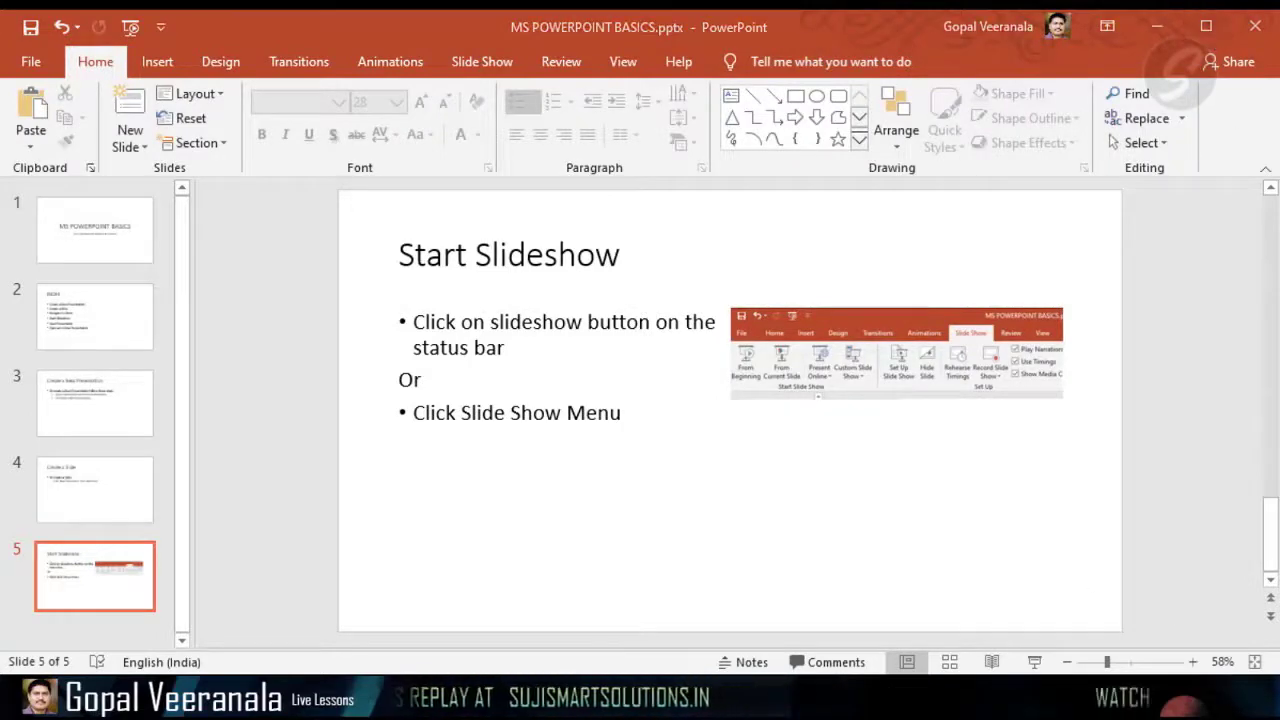
click(1225, 40)
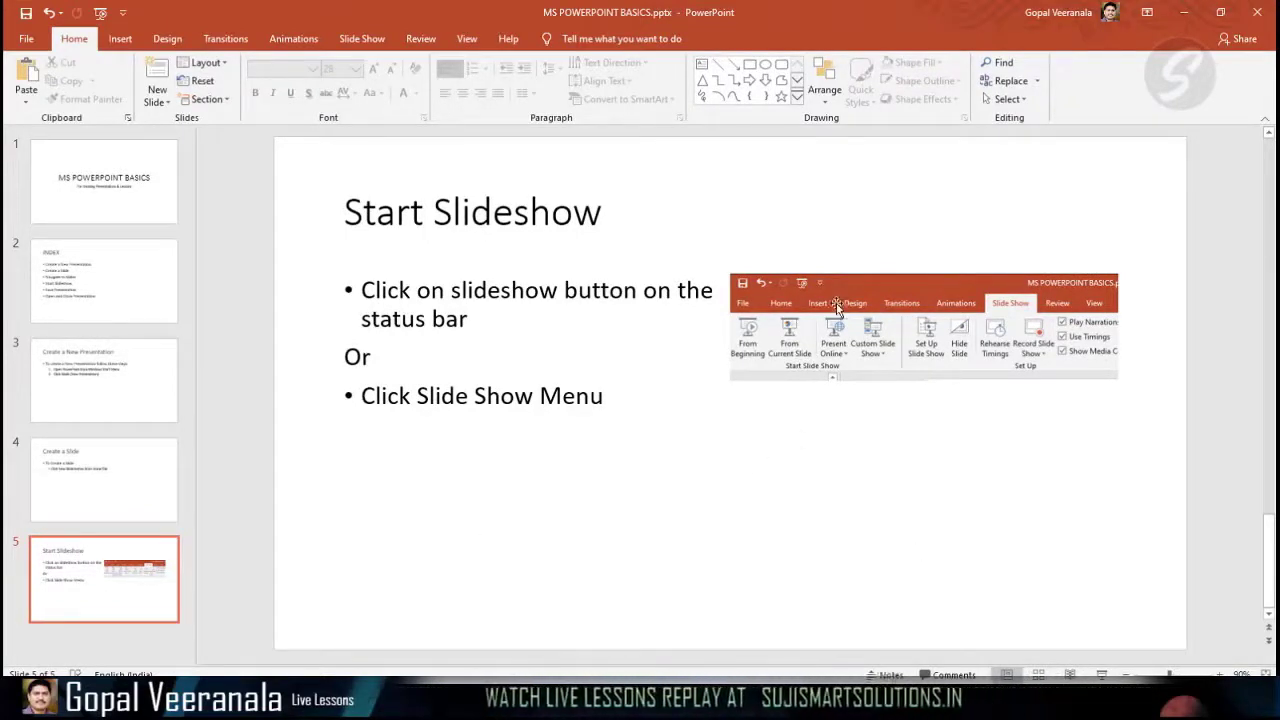
Nudge the ribbon screenshot slightly higher, cancel a further move, and bring up the Insert tab.
click(862, 282)
drag(862, 282, 862, 250)
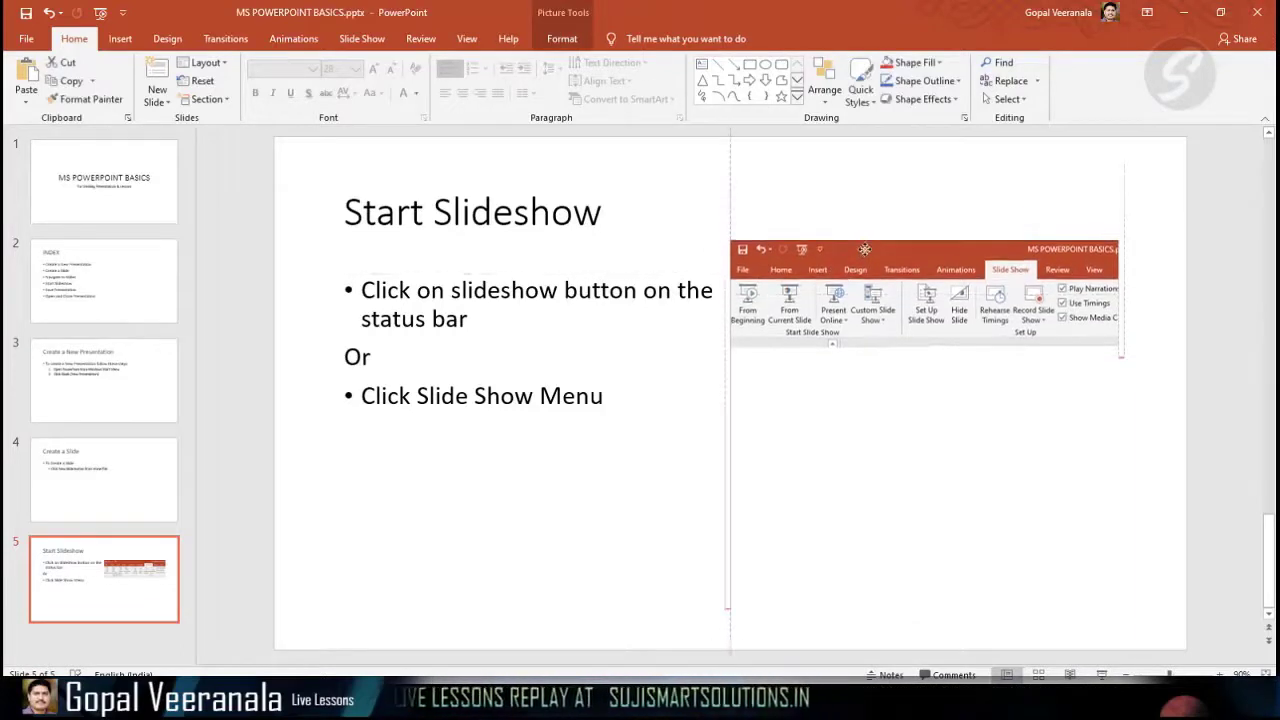
click(537, 586)
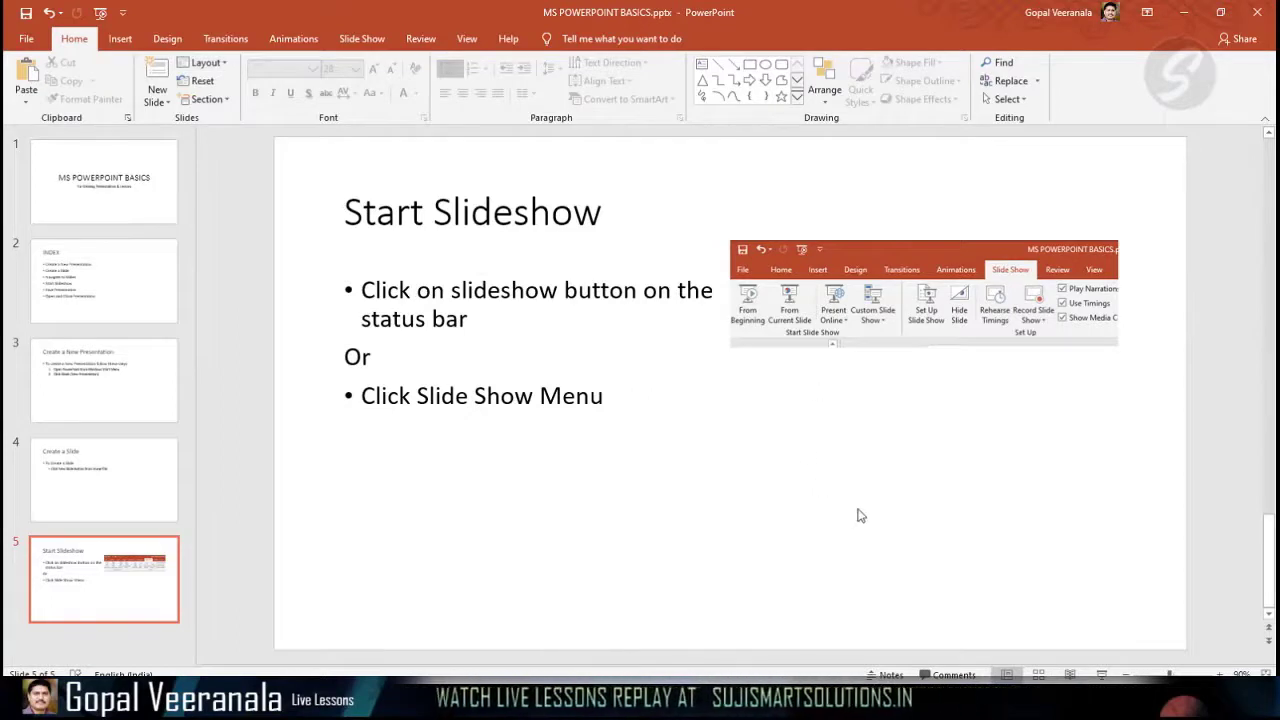
drag(893, 252, 900, 205)
key(Escape)
click(878, 477)
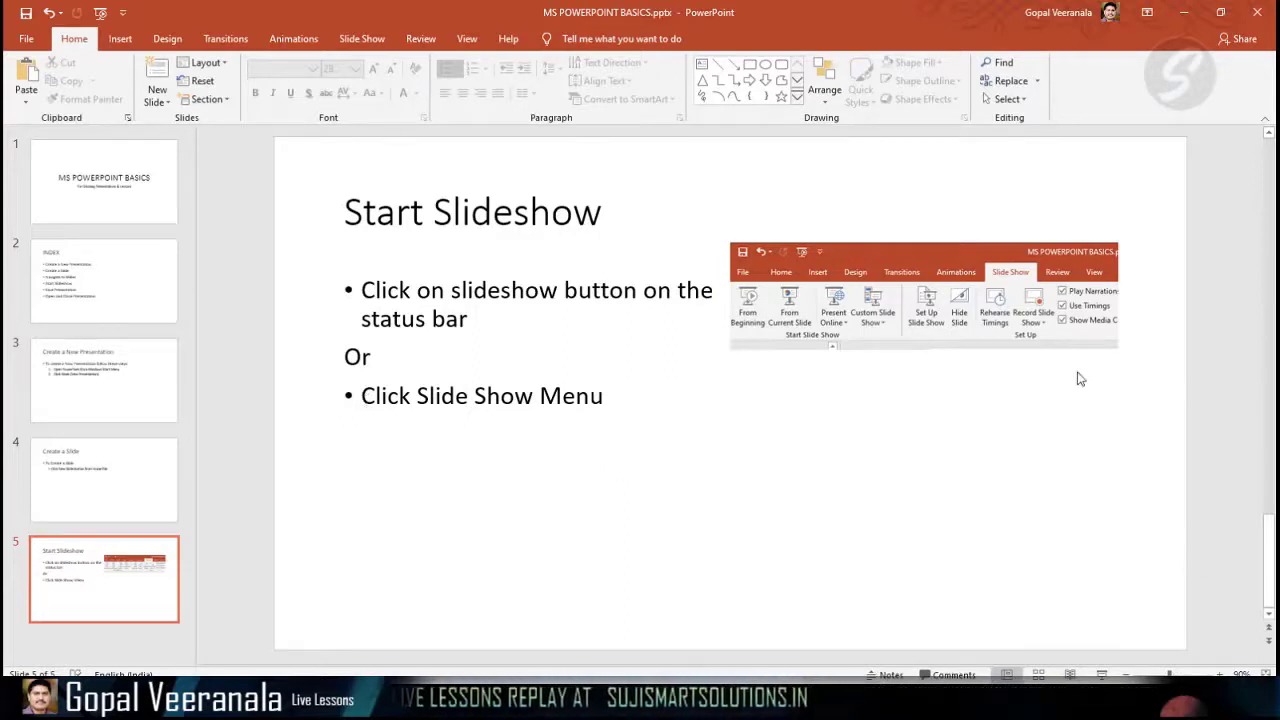
click(130, 42)
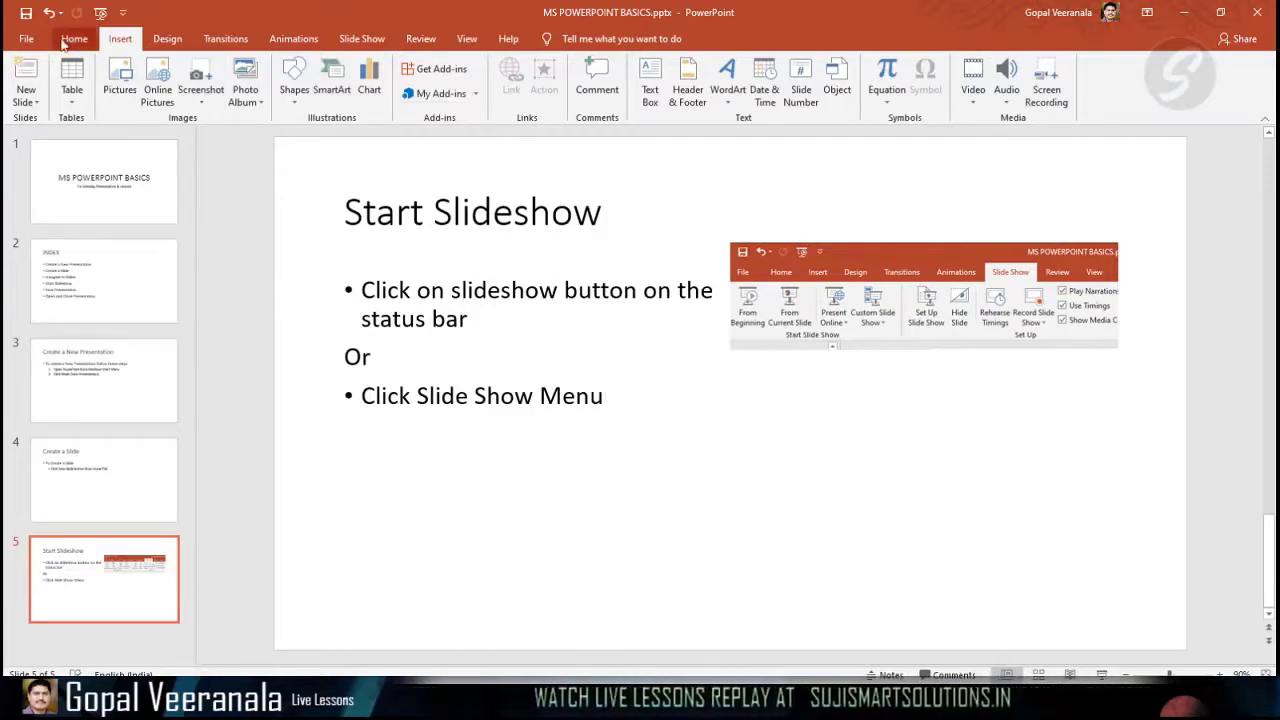
Paste the status-bar screenshot with the red arrow onto slide 5 and place it.
click(121, 78)
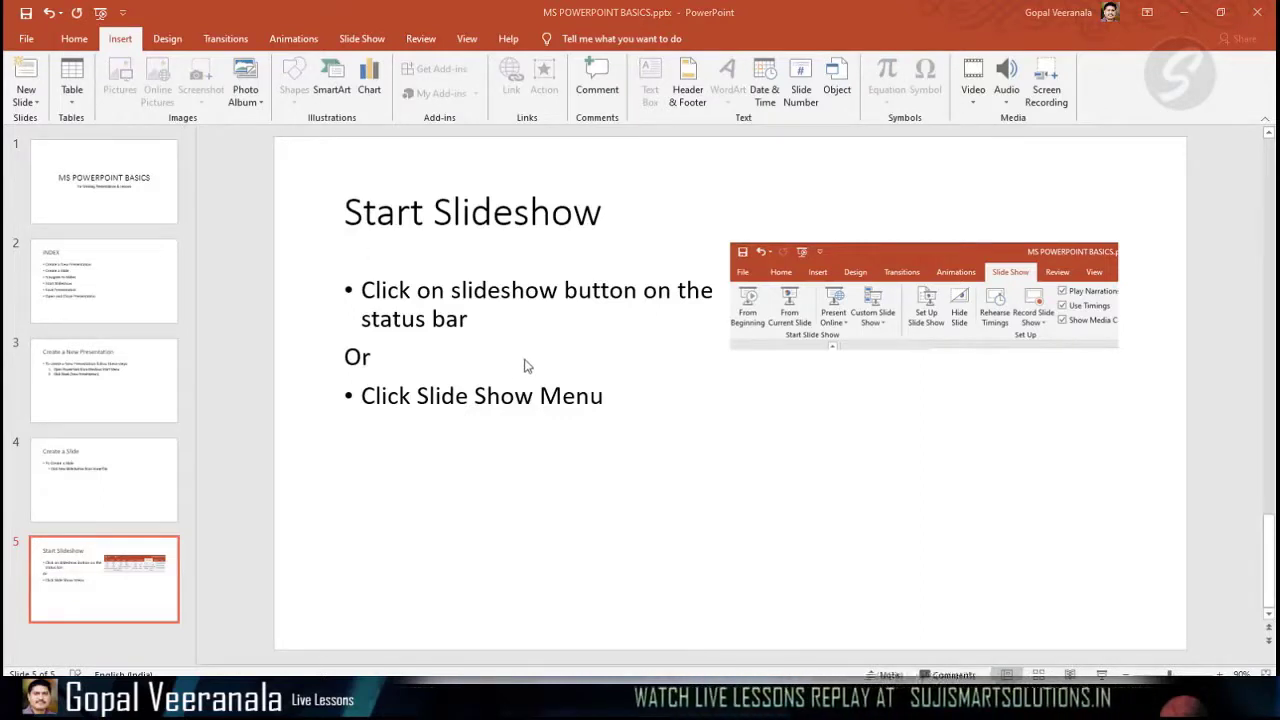
key(ctrl+v)
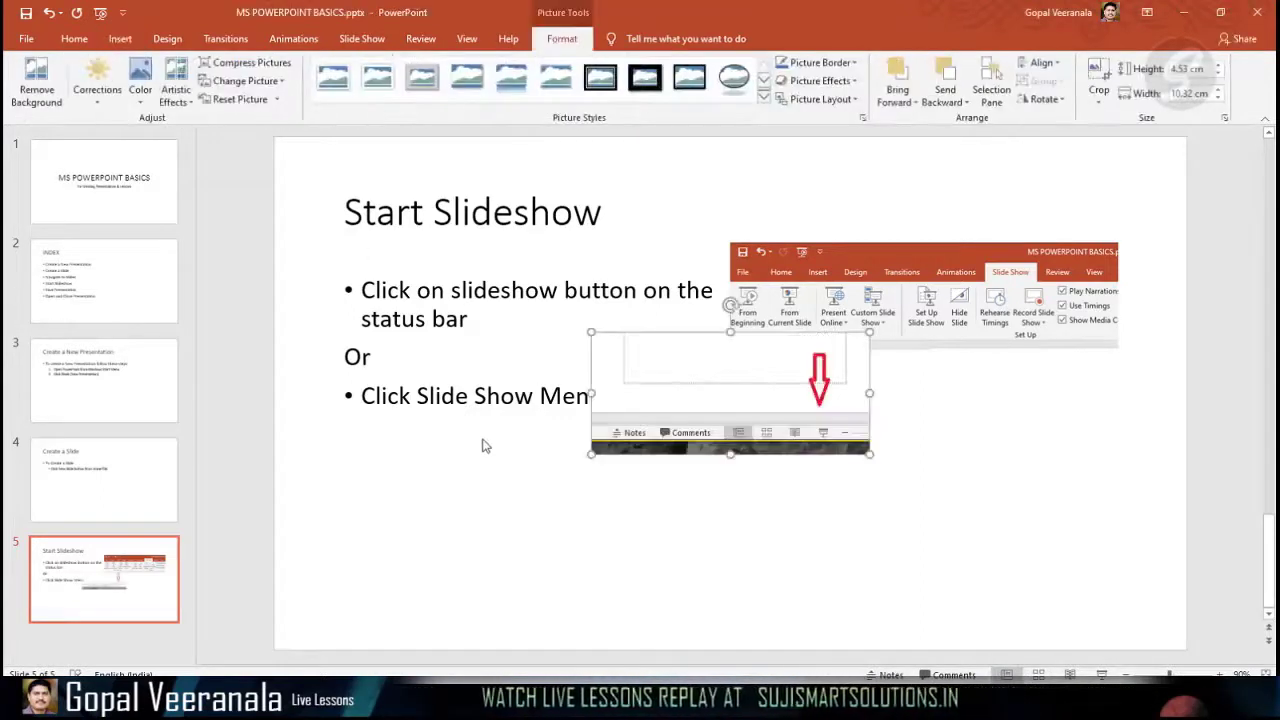
drag(747, 410, 926, 470)
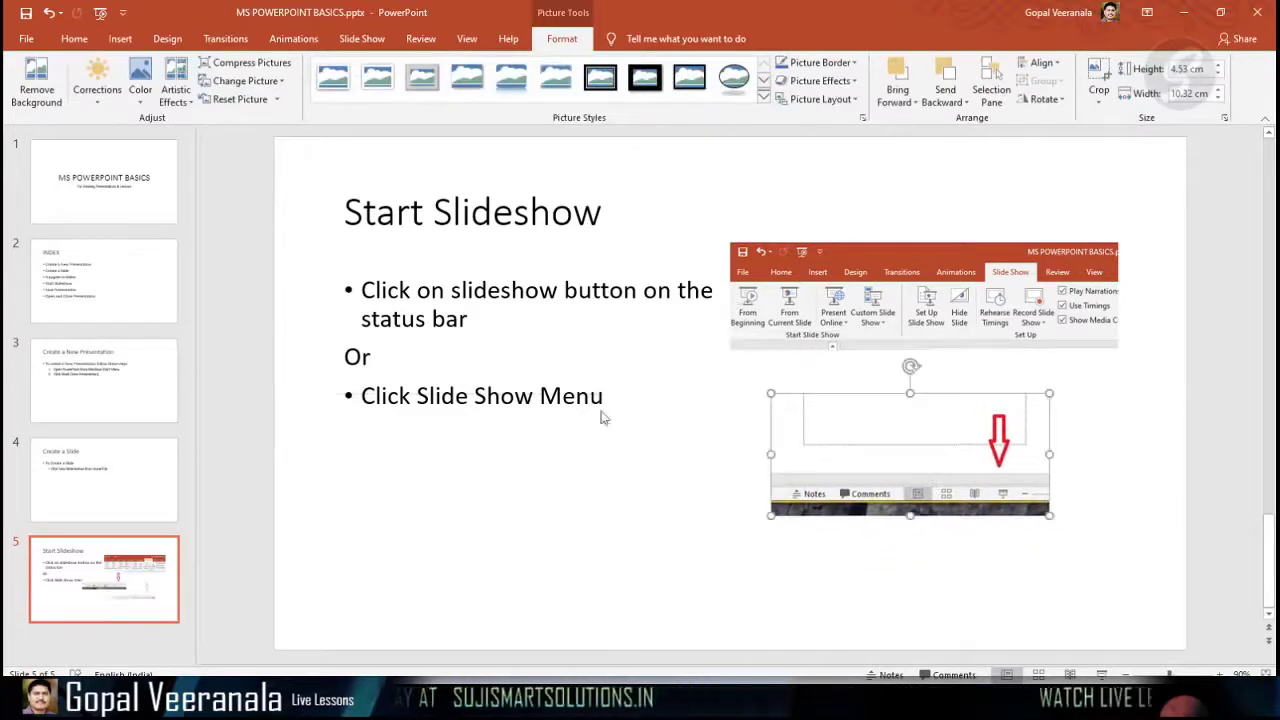
click(571, 360)
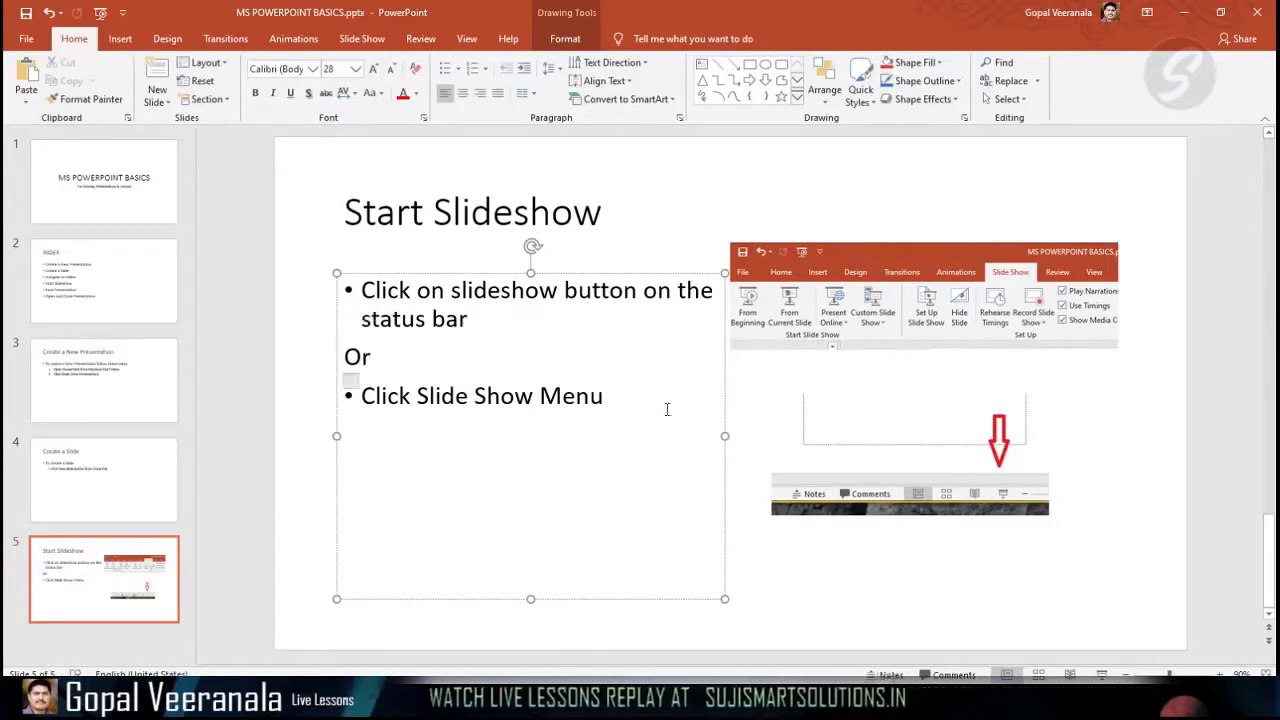
Stack the ribbon screenshot below the enlarged status-bar picture, shrinking the ribbon image slightly.
drag(850, 250, 908, 280)
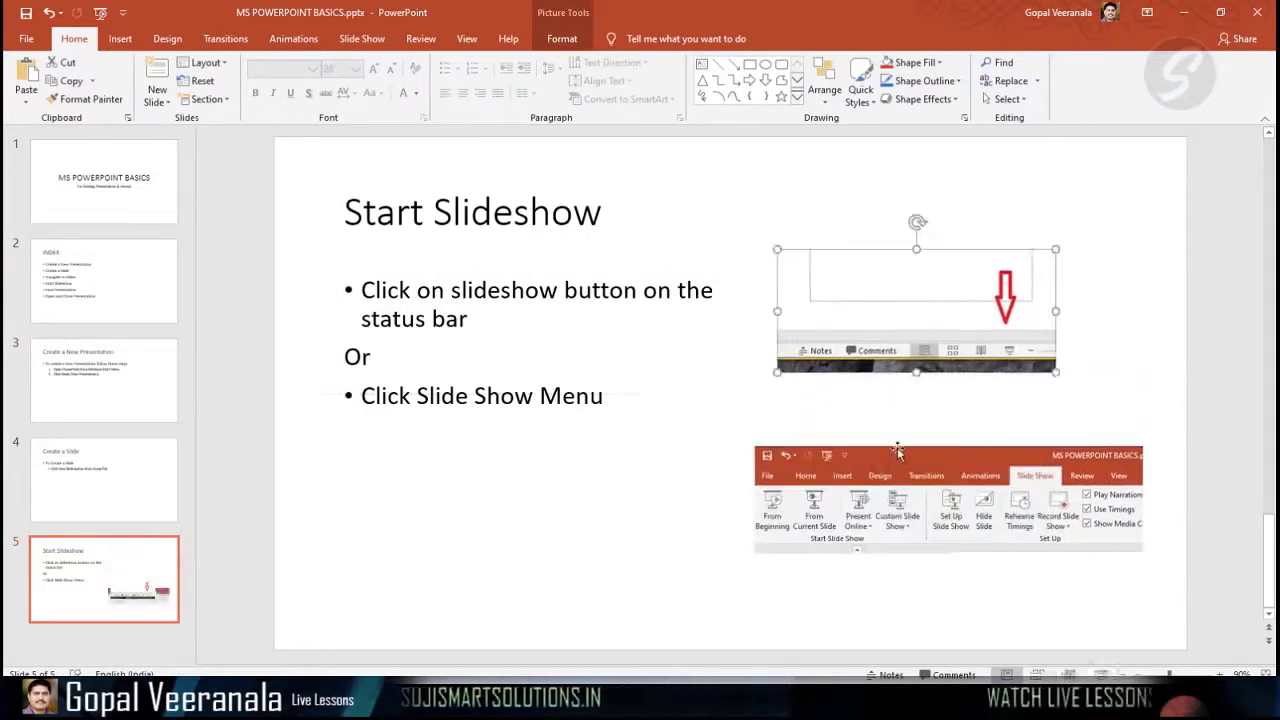
drag(897, 452, 899, 421)
click(1040, 365)
drag(1056, 372, 986, 419)
drag(1124, 521, 1090, 505)
drag(965, 432, 984, 451)
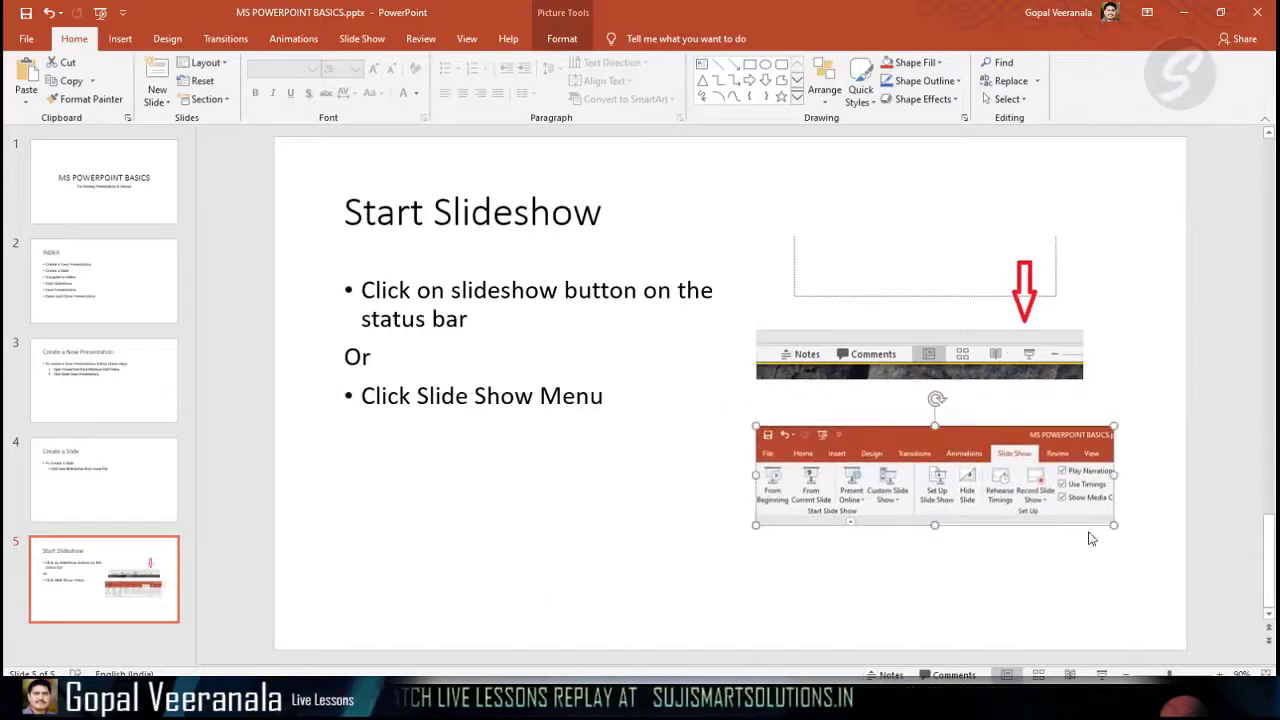
drag(1113, 524, 1083, 515)
click(938, 407)
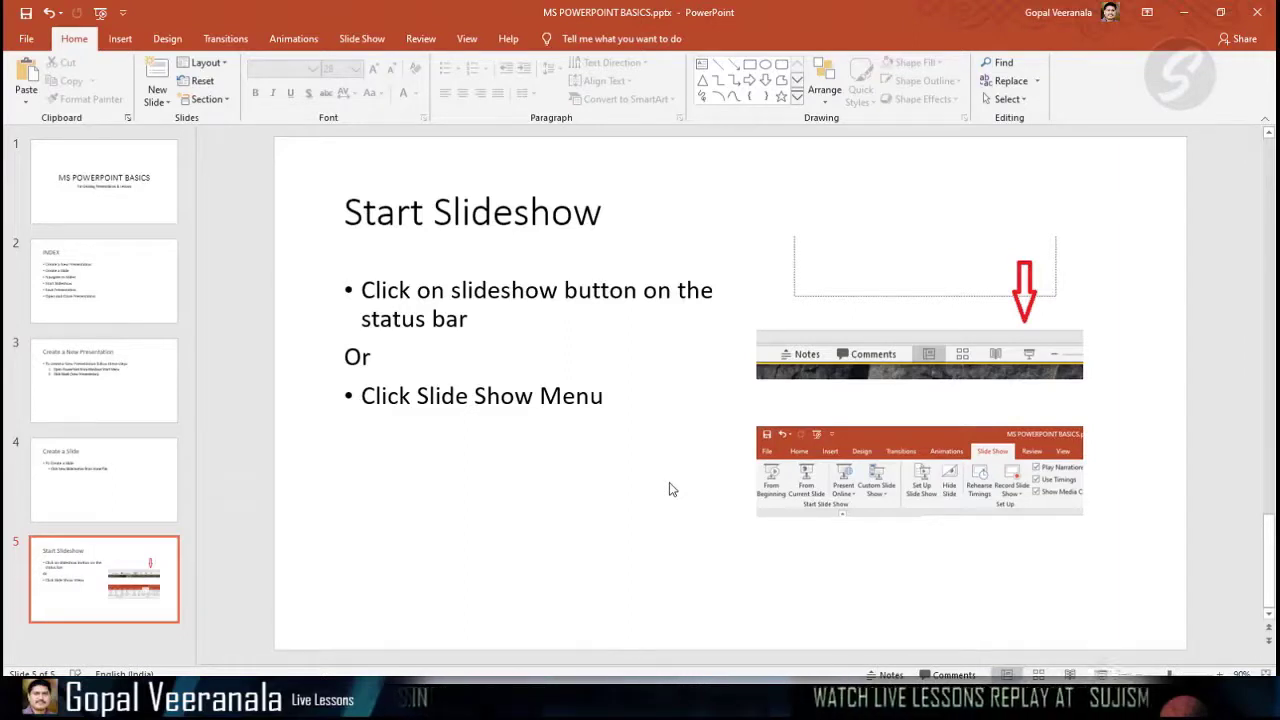
Check the two screenshots, the title and the bullet text on slide 5.
click(819, 316)
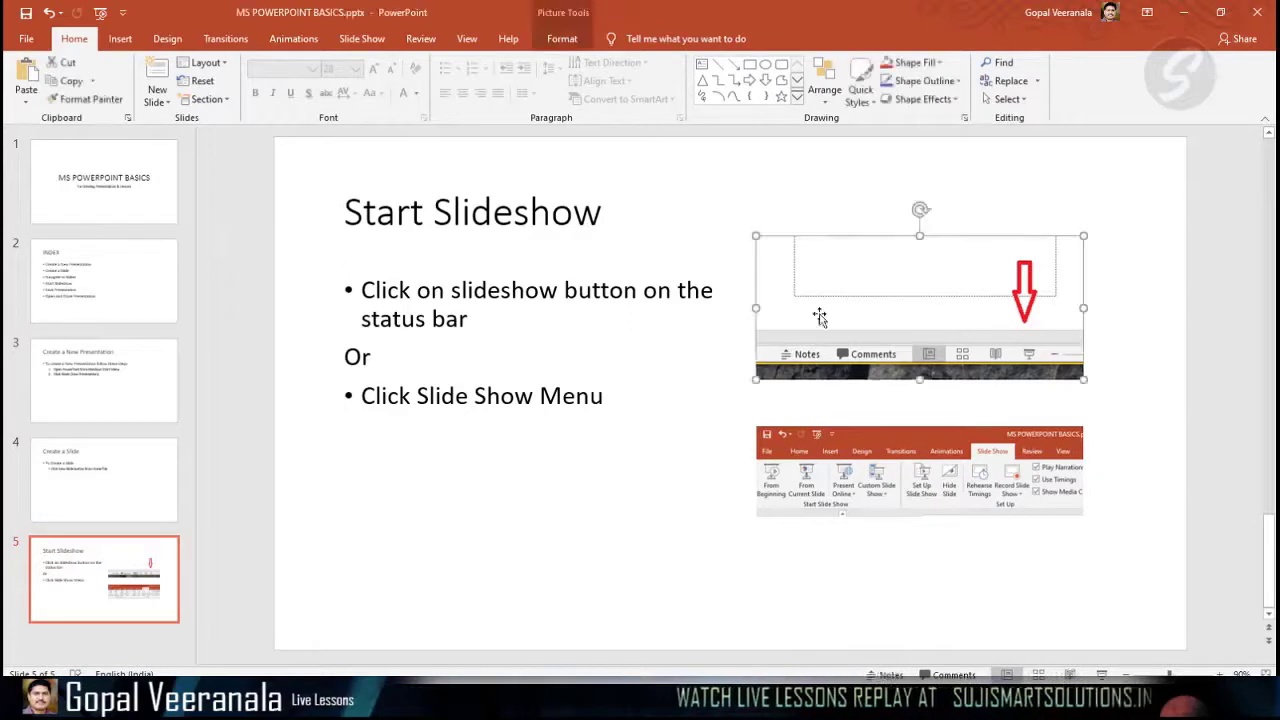
click(855, 473)
click(829, 306)
click(855, 473)
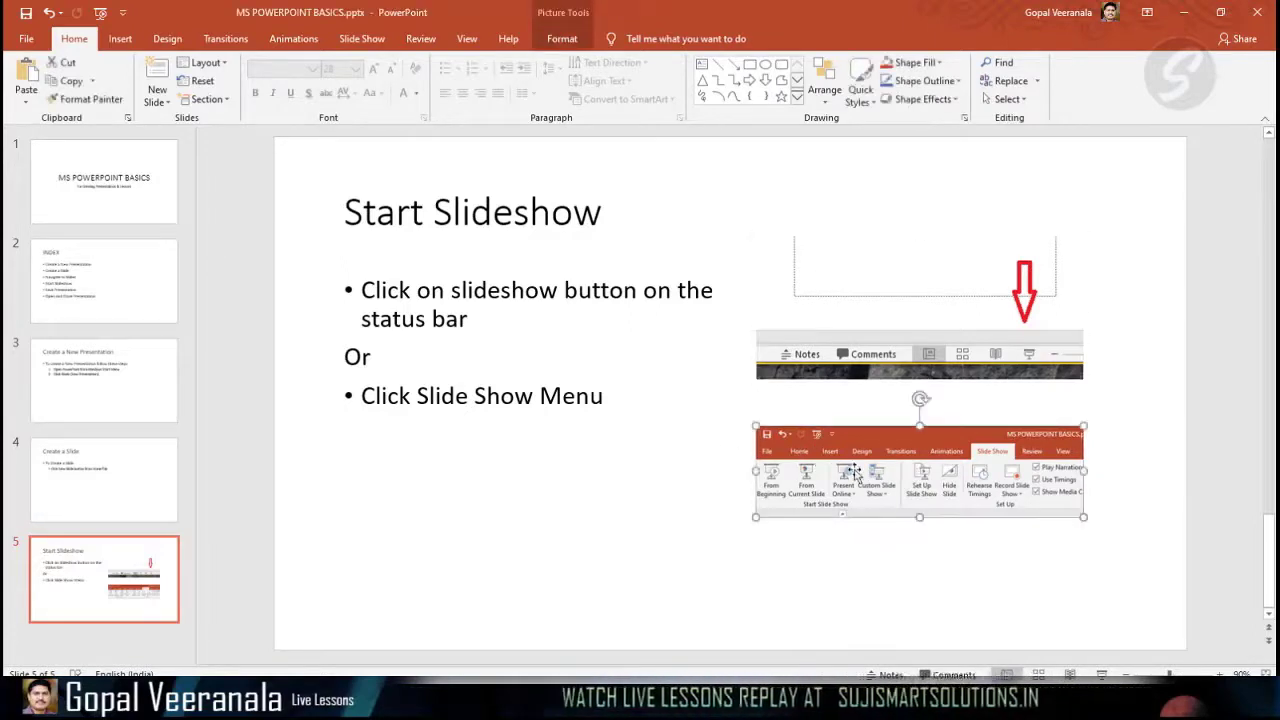
click(533, 360)
click(573, 215)
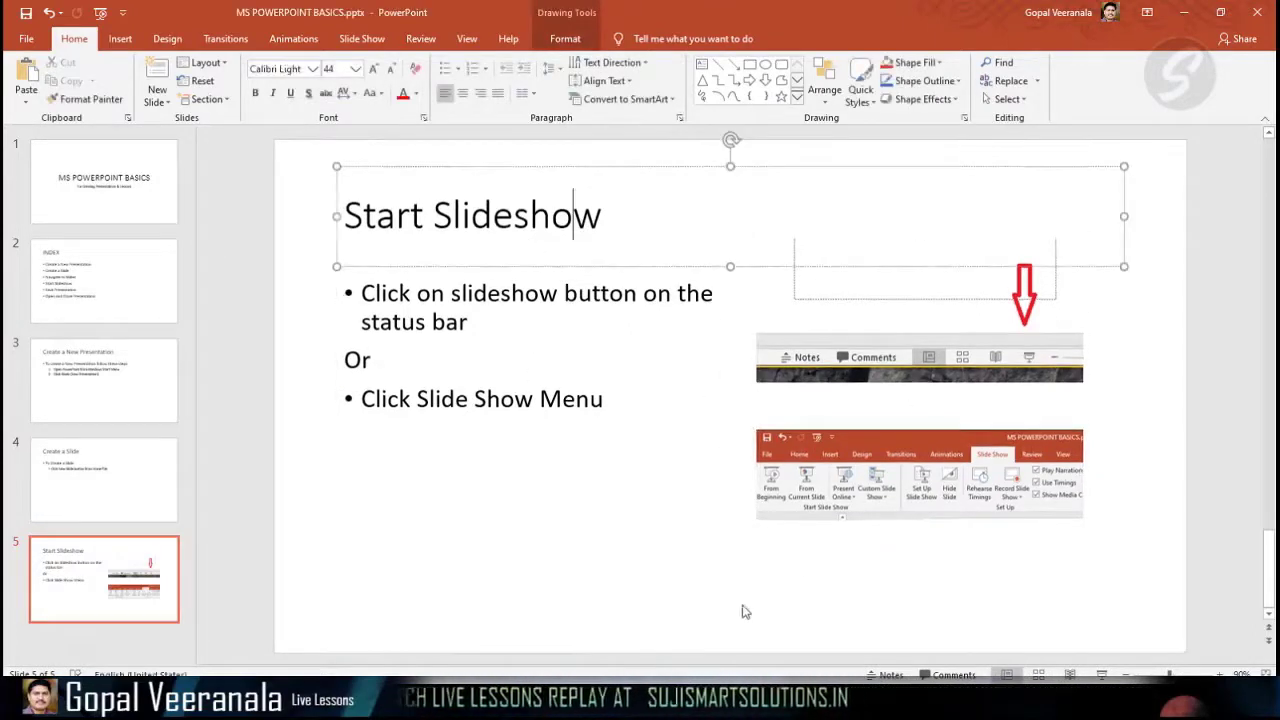
click(663, 606)
click(926, 634)
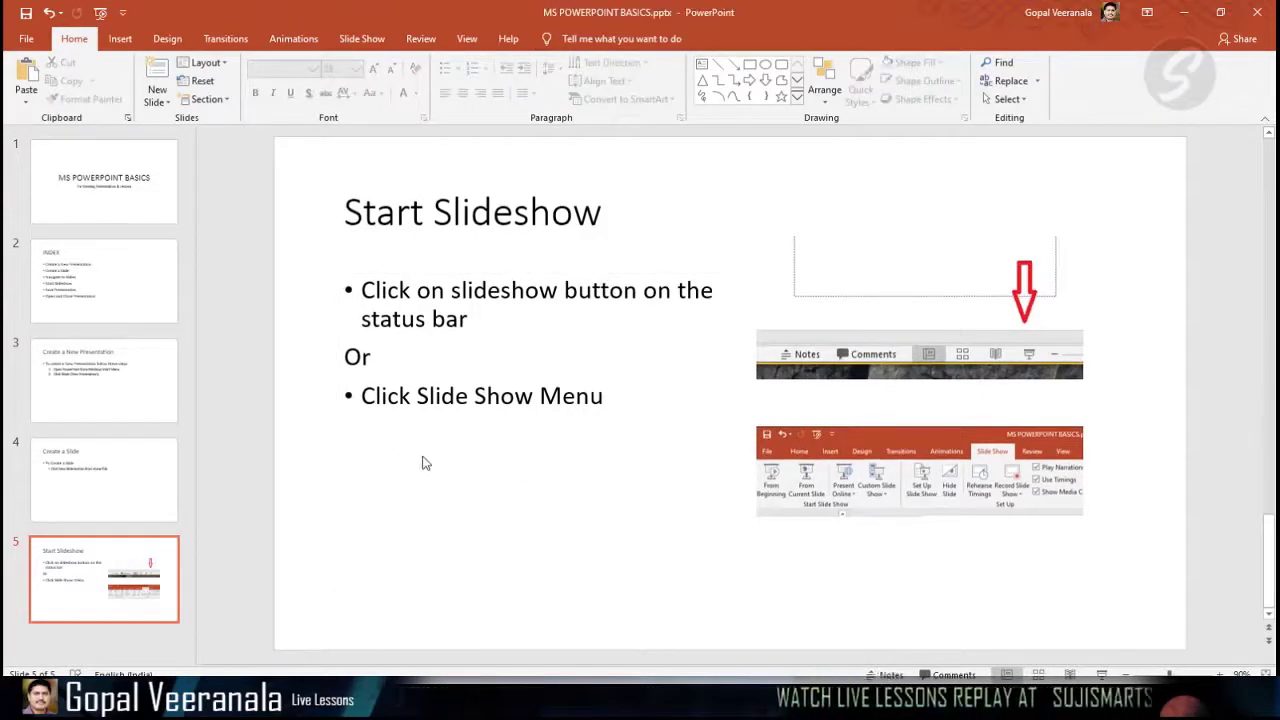
Save the presentation and go to the File start page with templates and recent files.
click(26, 38)
click(48, 224)
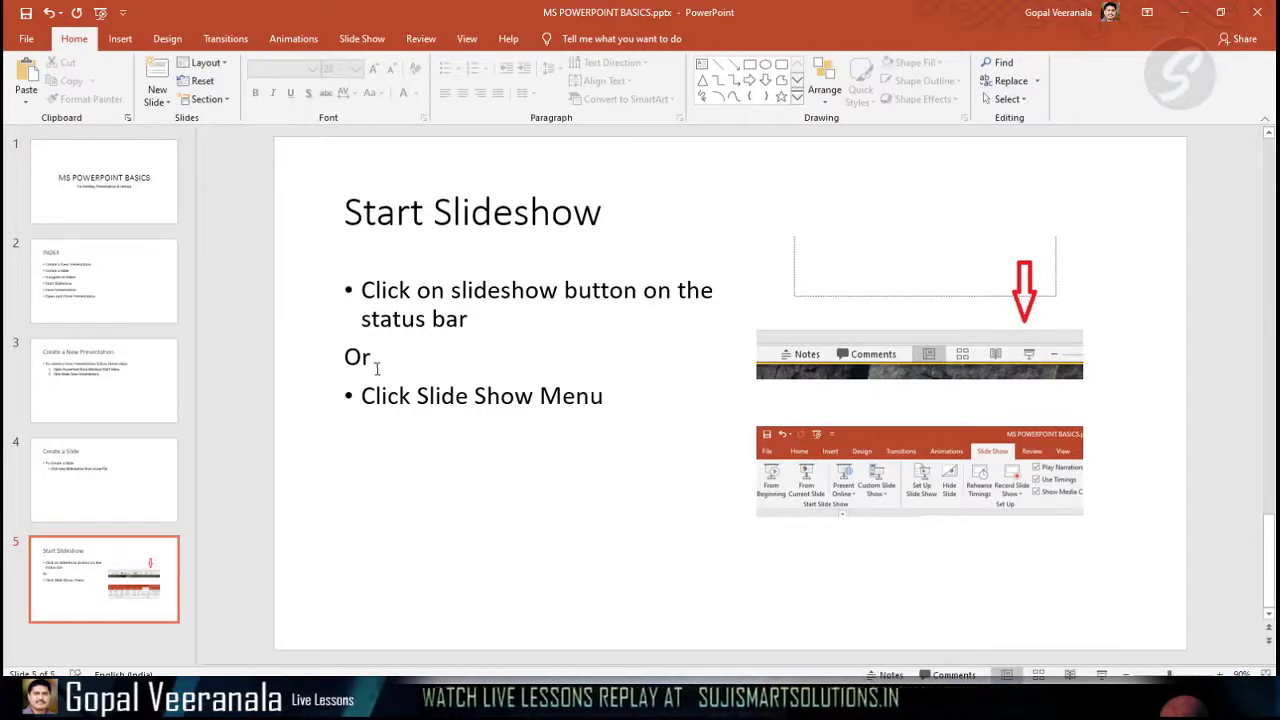
click(26, 40)
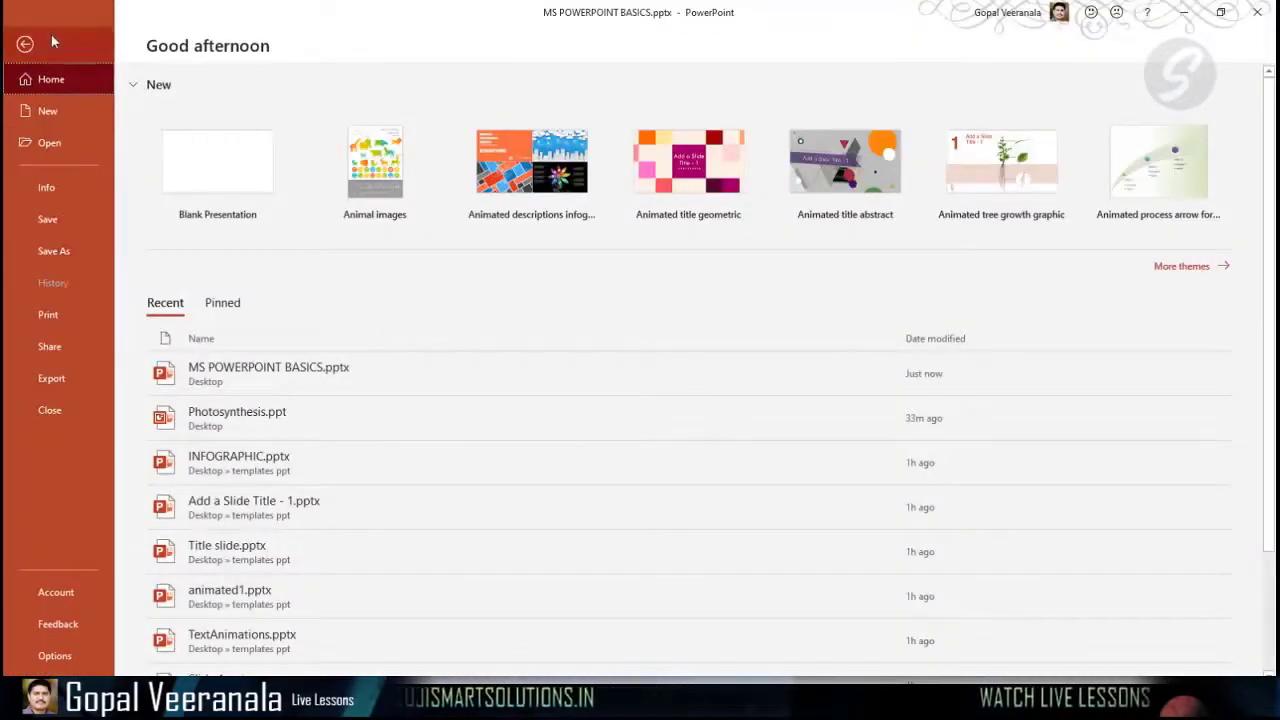
Leave the File page and return to editing slide 5, Start Slideshow.
click(53, 41)
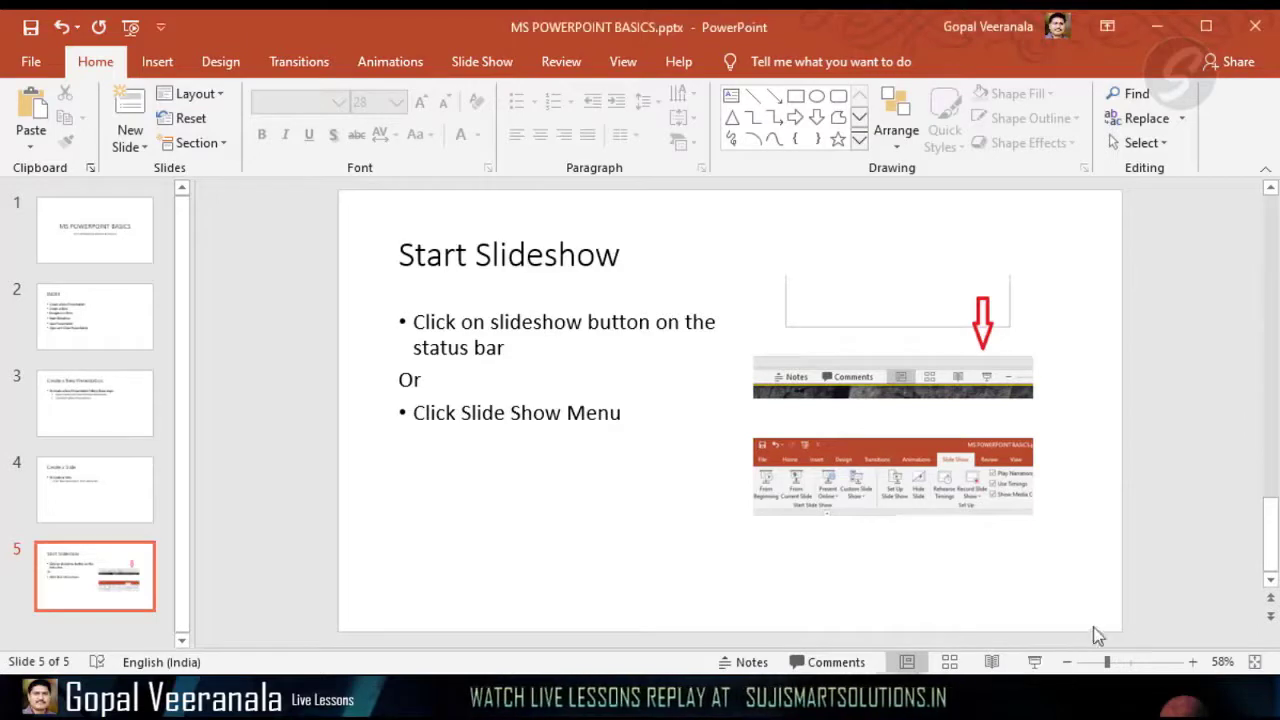
click(493, 64)
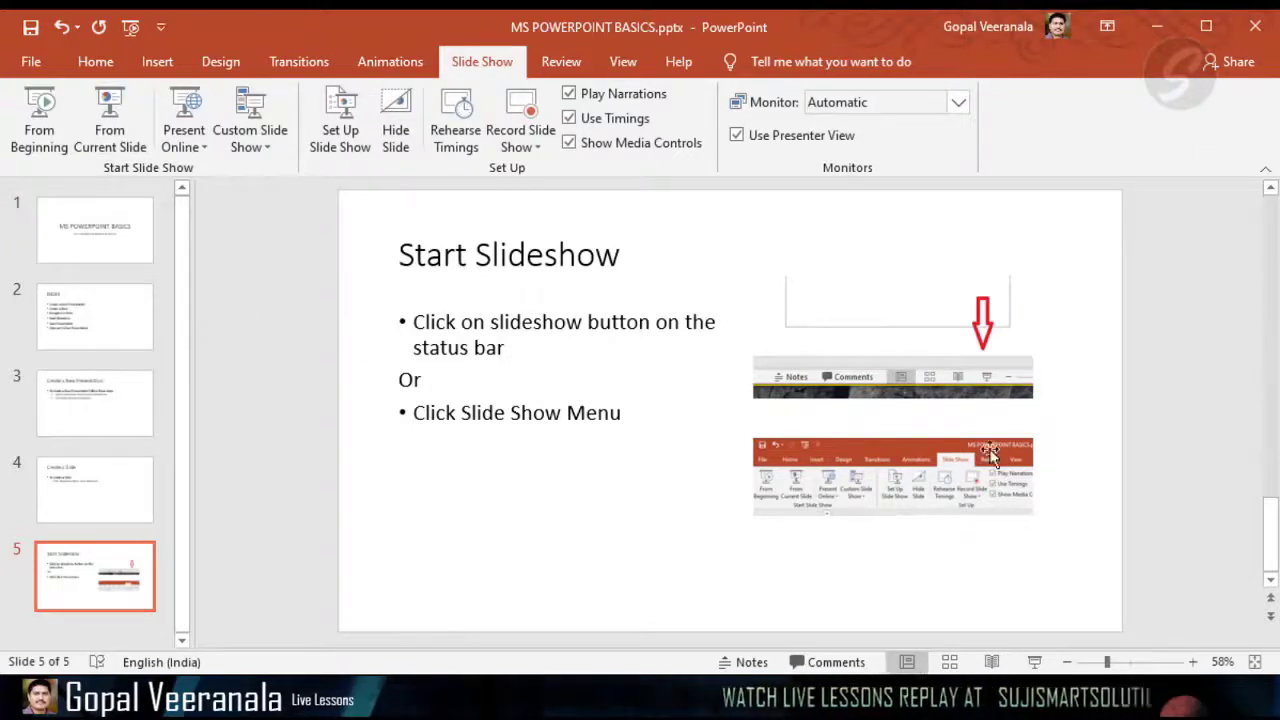
scroll(188, 300, down, 1)
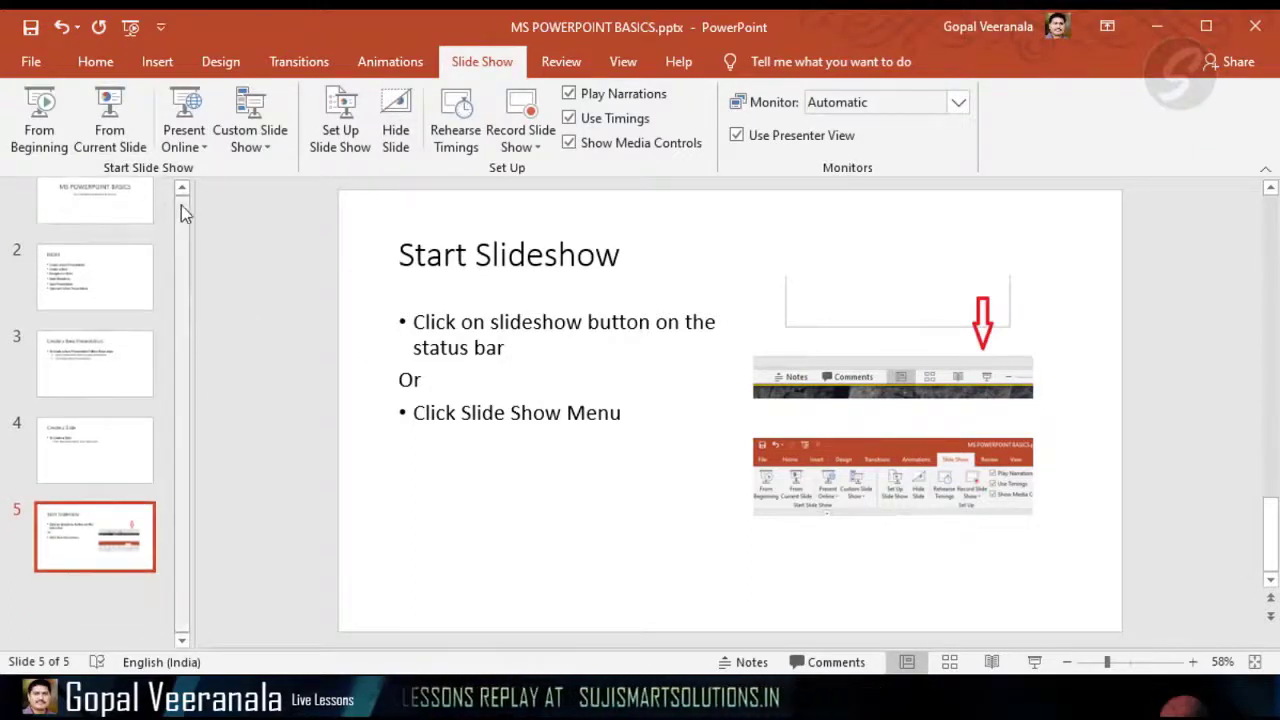
drag(134, 204, 118, 225)
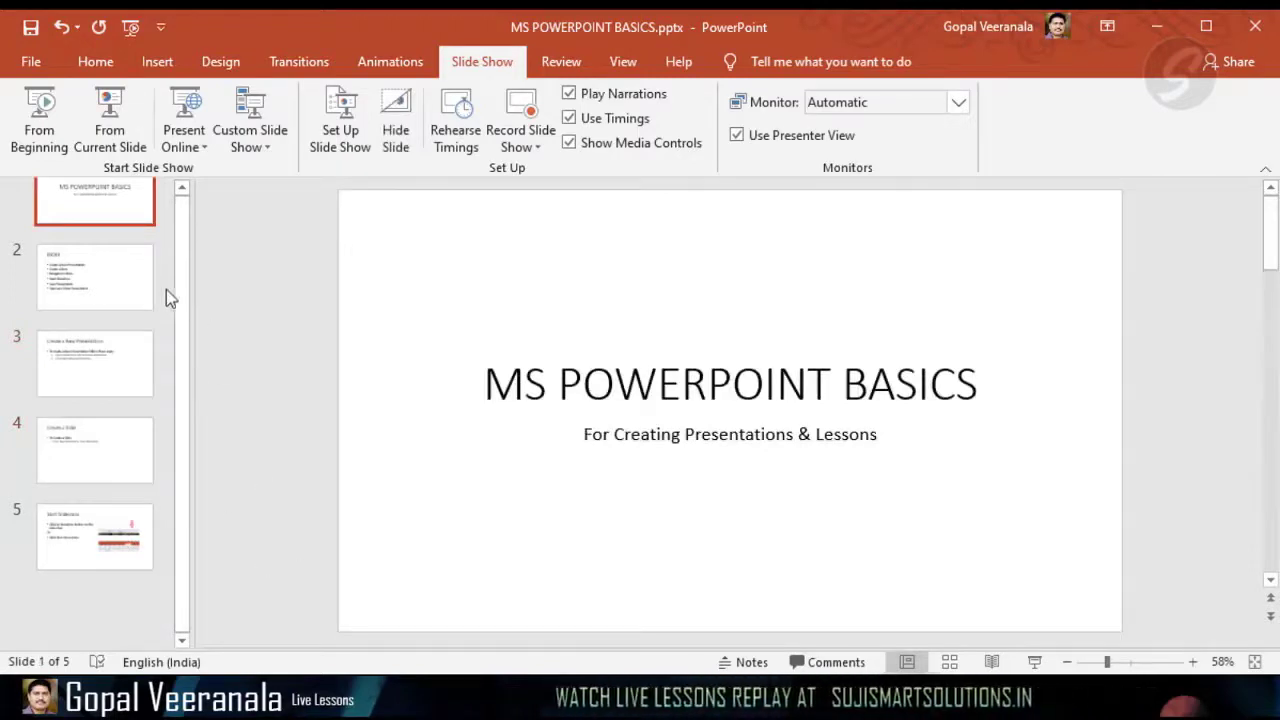
click(137, 277)
click(120, 365)
click(118, 537)
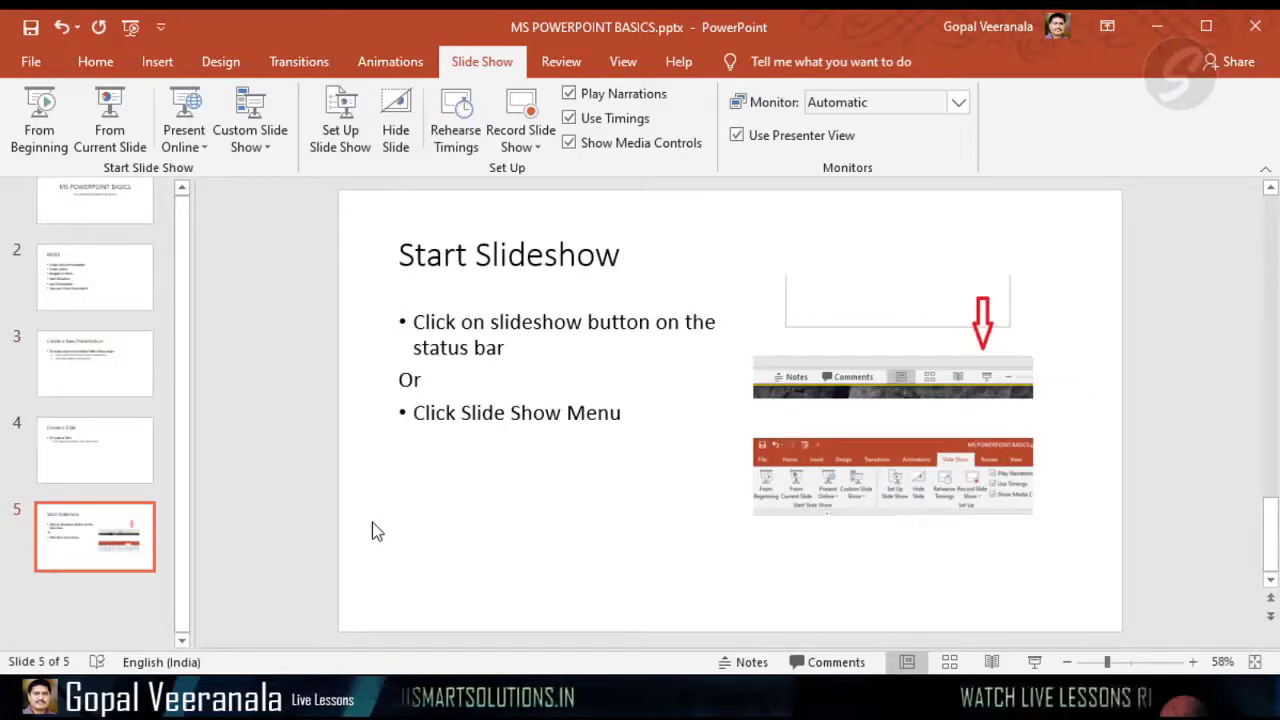
key(Home)
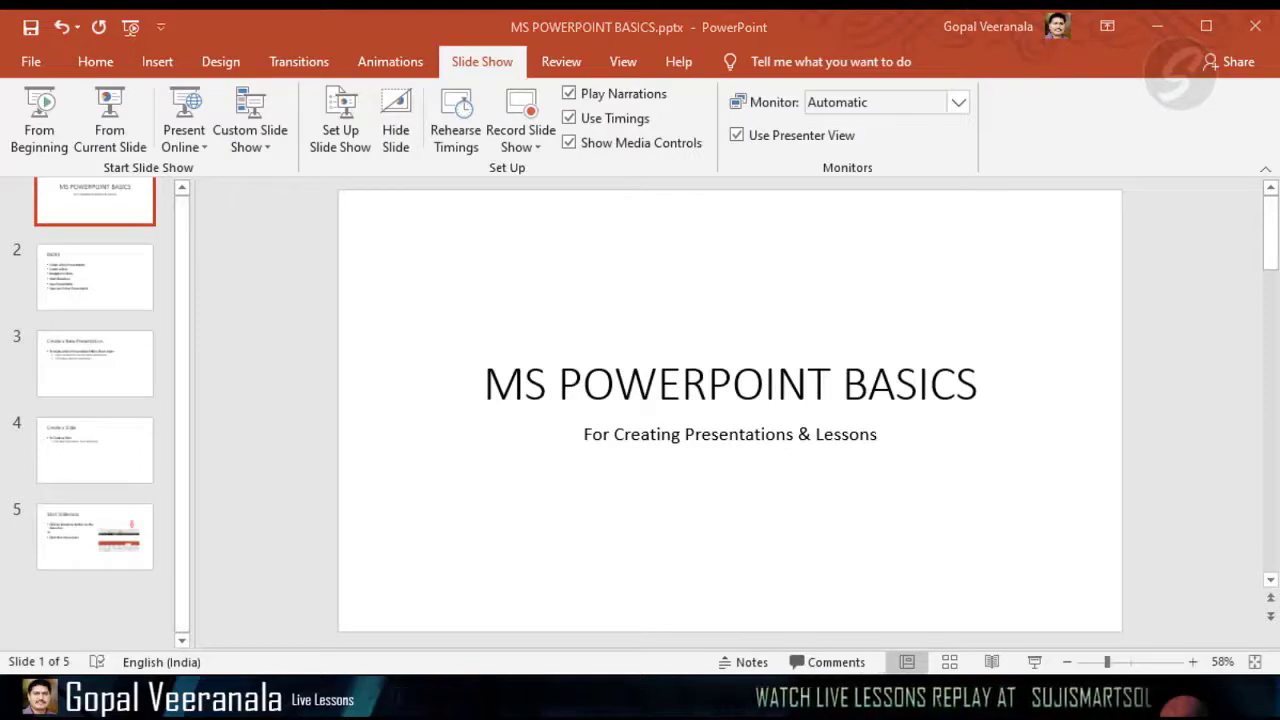
click(150, 532)
click(82, 566)
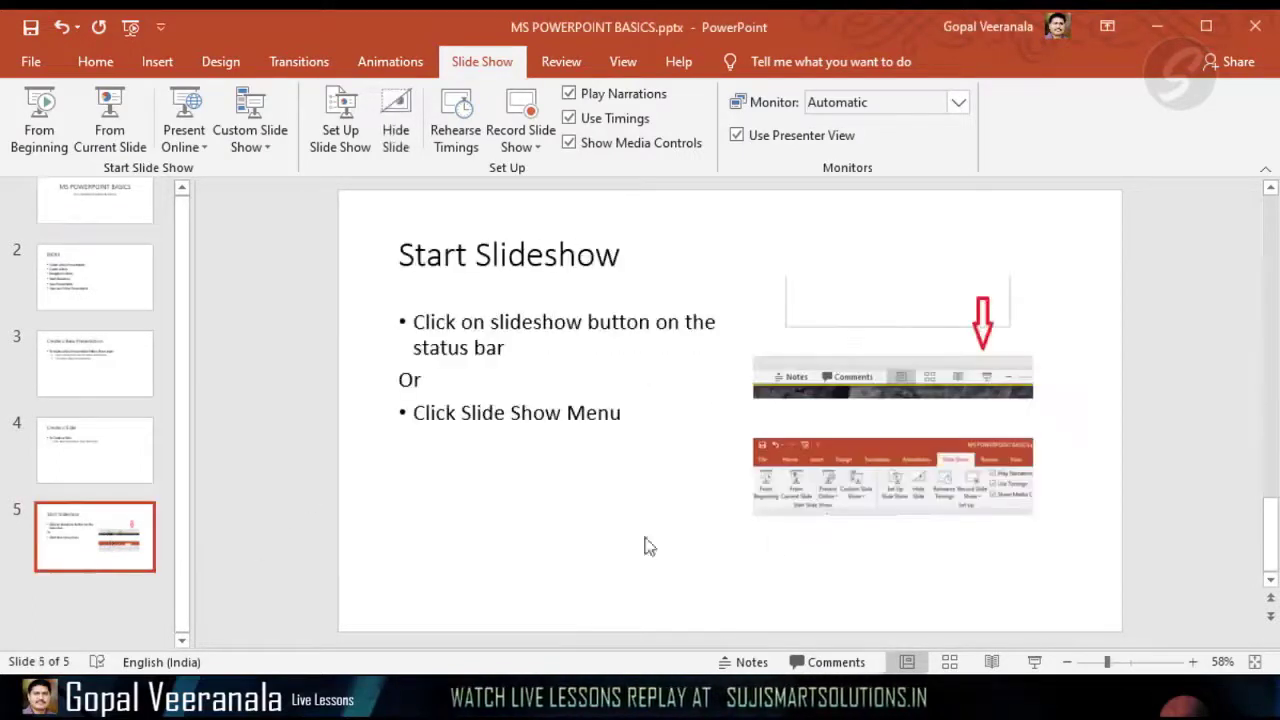
click(837, 502)
click(897, 330)
click(933, 442)
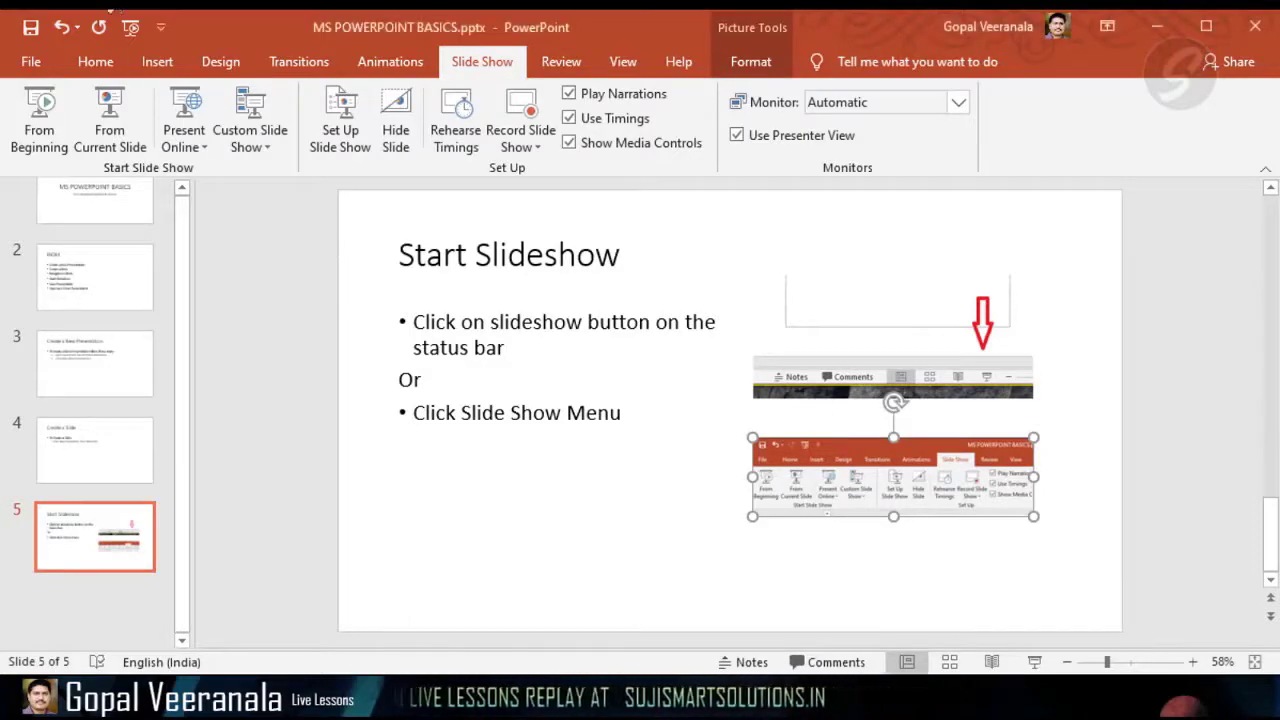
Browse the ribbon tabs from Home through View, ending back on Home.
click(96, 62)
click(157, 62)
click(298, 62)
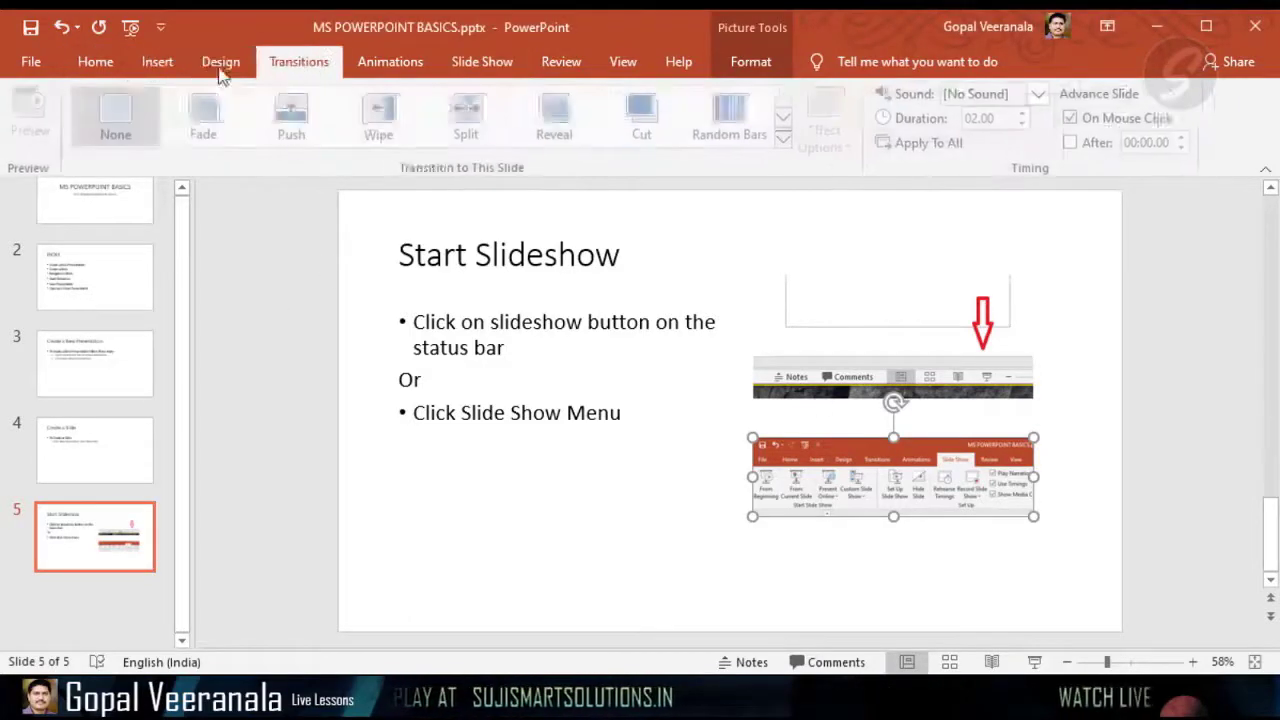
click(96, 62)
click(157, 62)
click(221, 62)
click(298, 62)
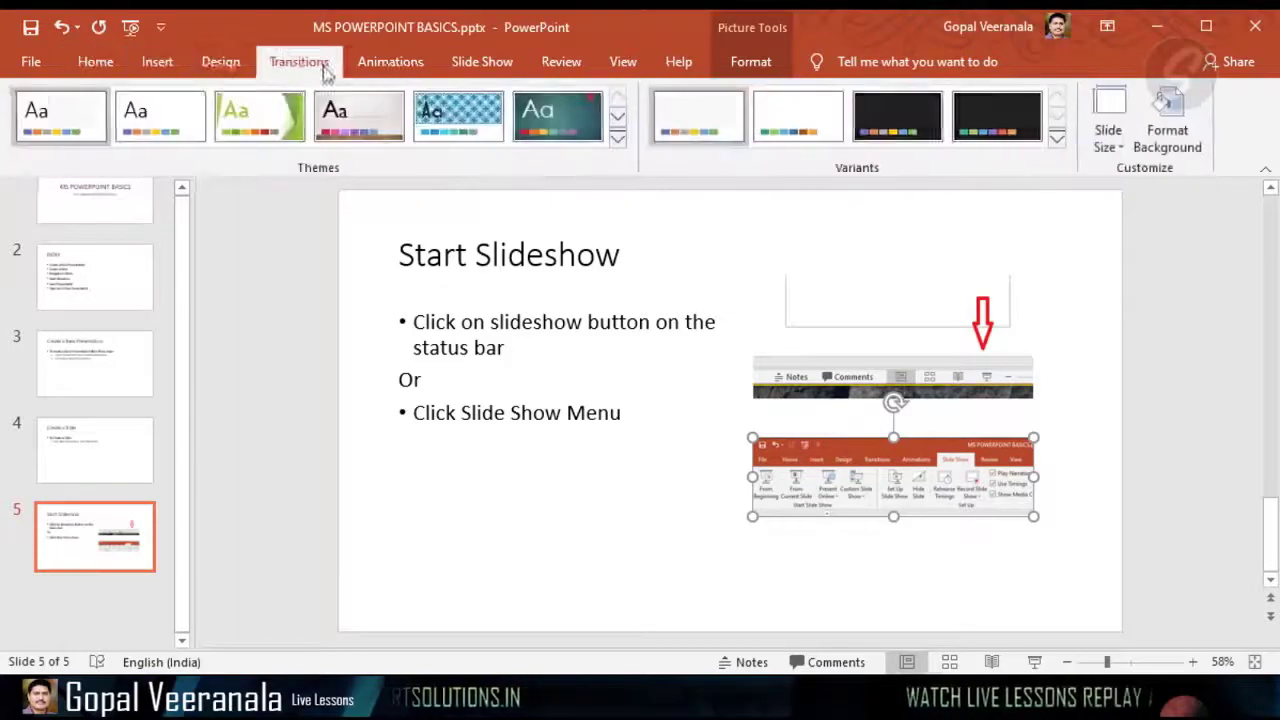
click(390, 62)
click(482, 62)
click(561, 62)
click(623, 62)
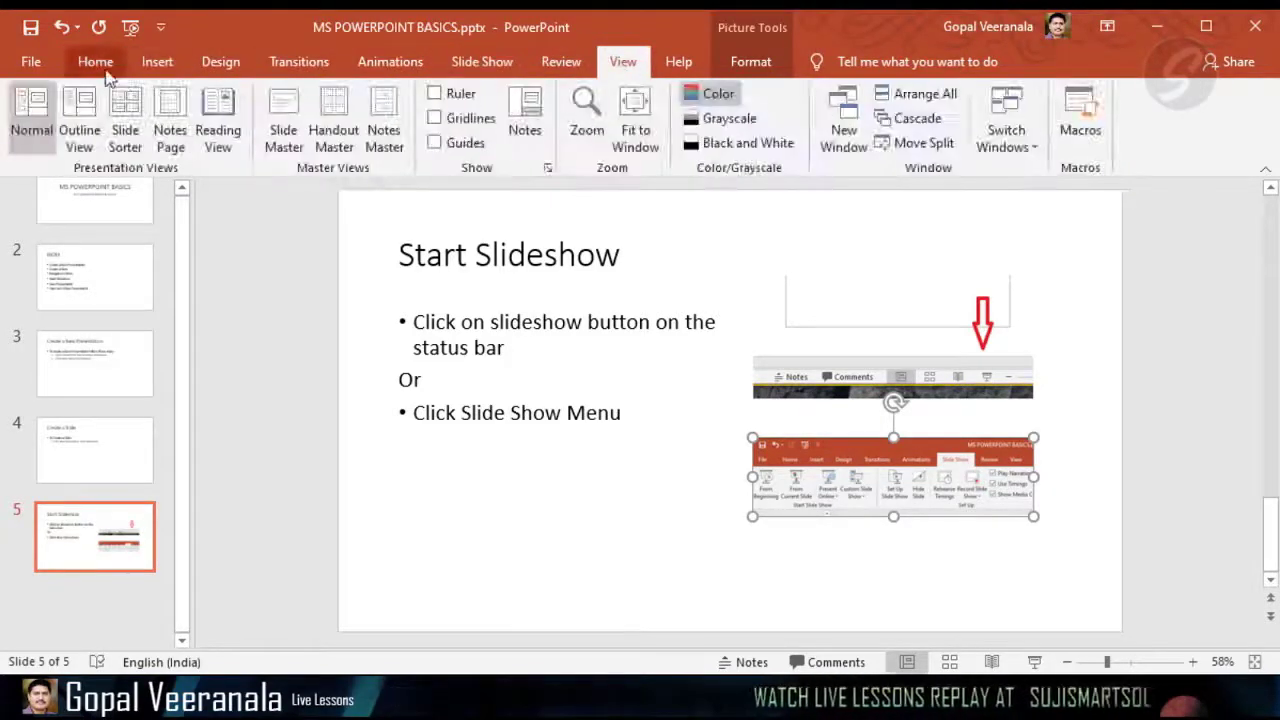
click(96, 62)
Go through the slide thumbnails back to the title slide and show the Design themes and variants.
click(276, 278)
key(Home)
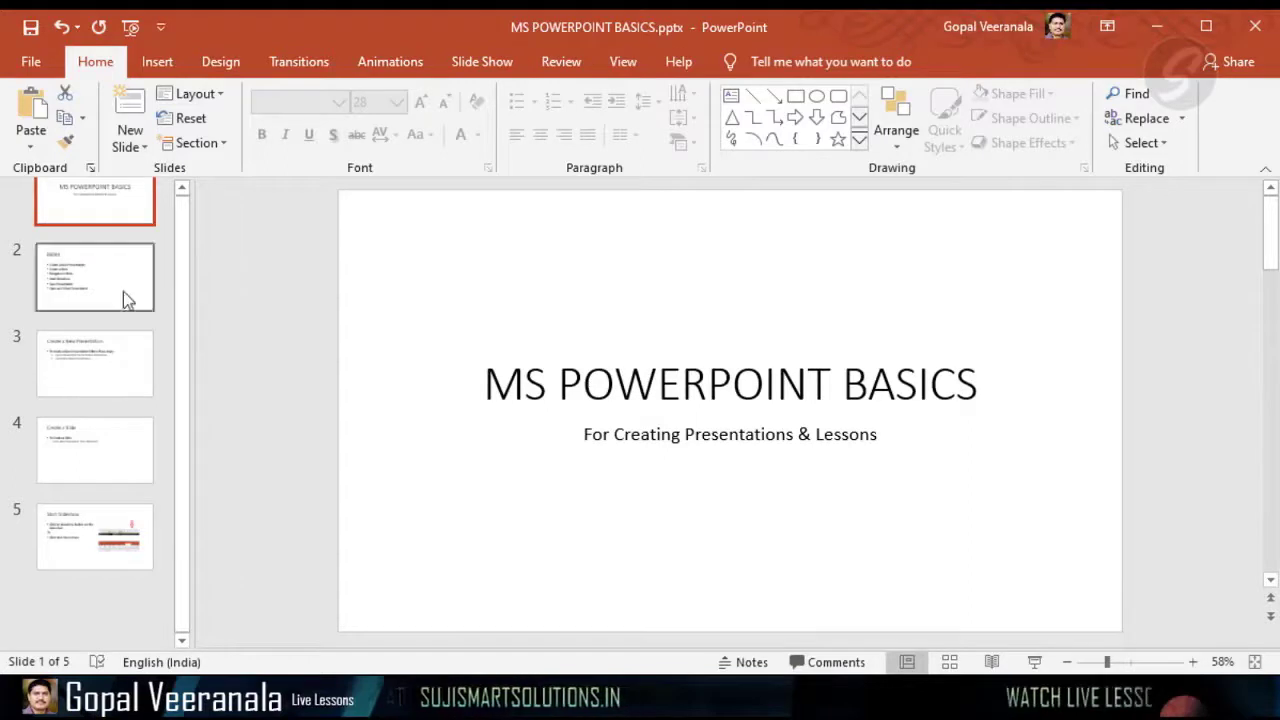
drag(103, 376, 107, 483)
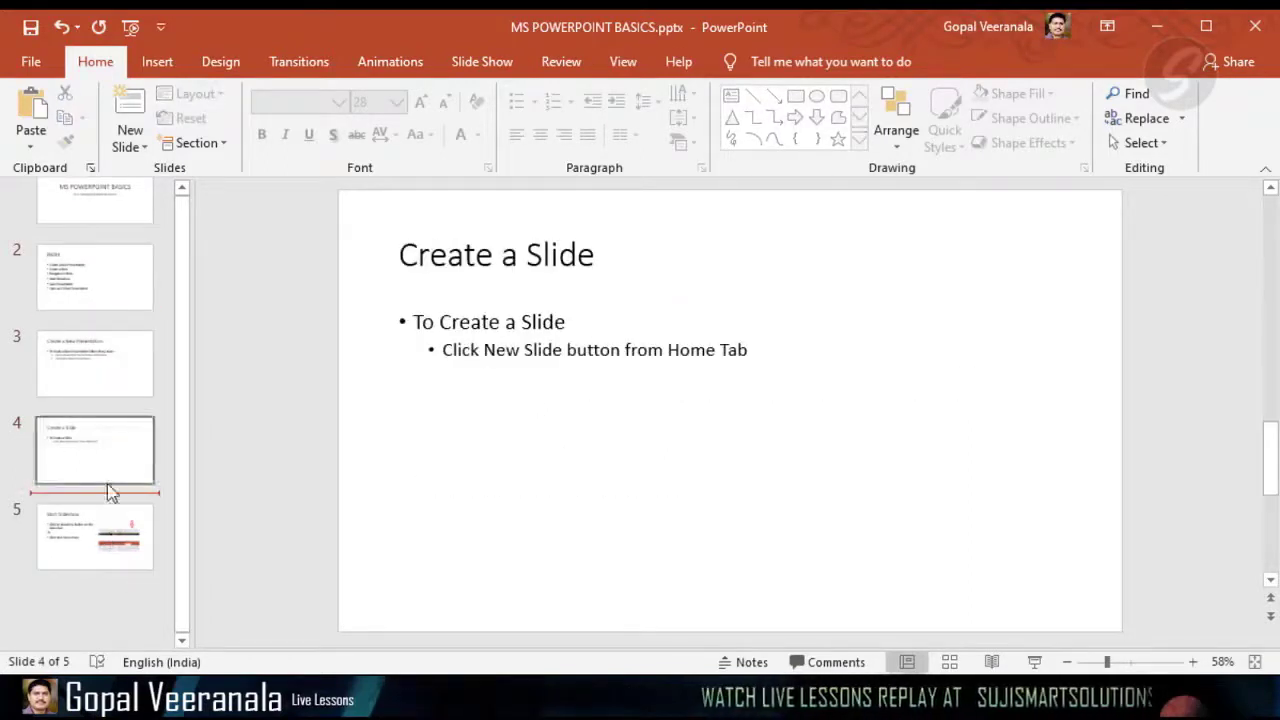
click(100, 554)
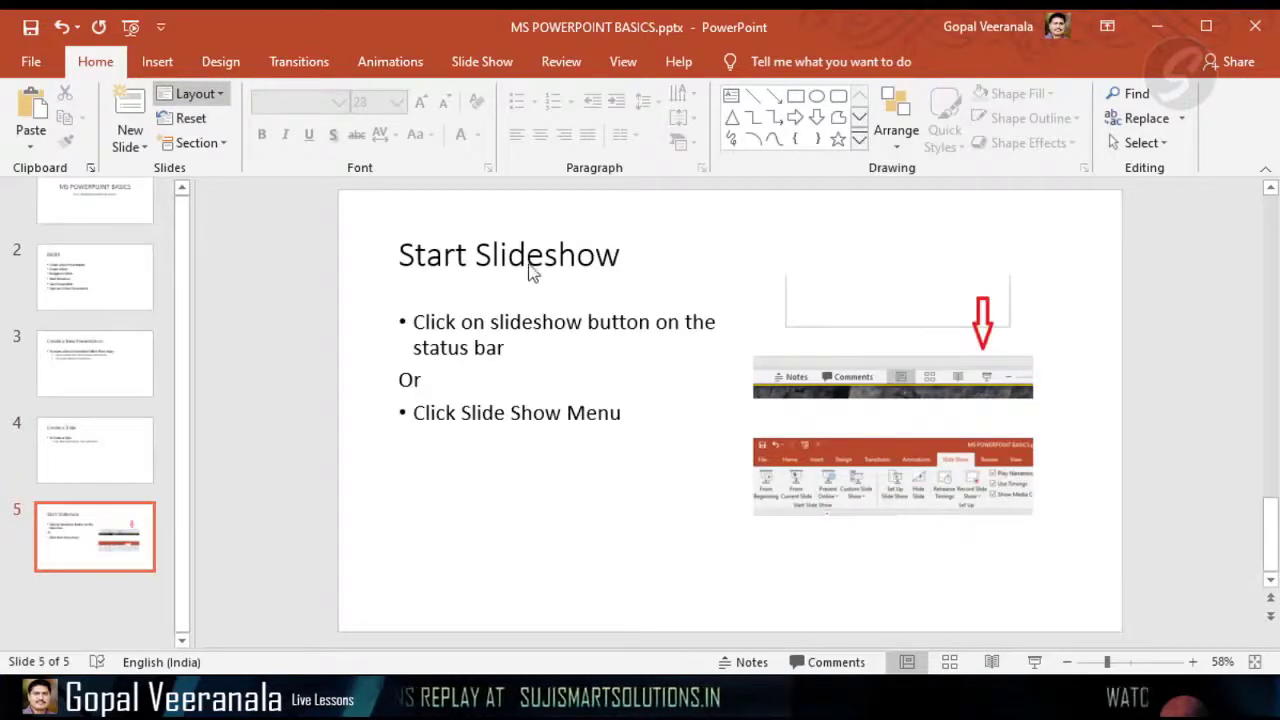
drag(95, 280, 73, 363)
click(102, 212)
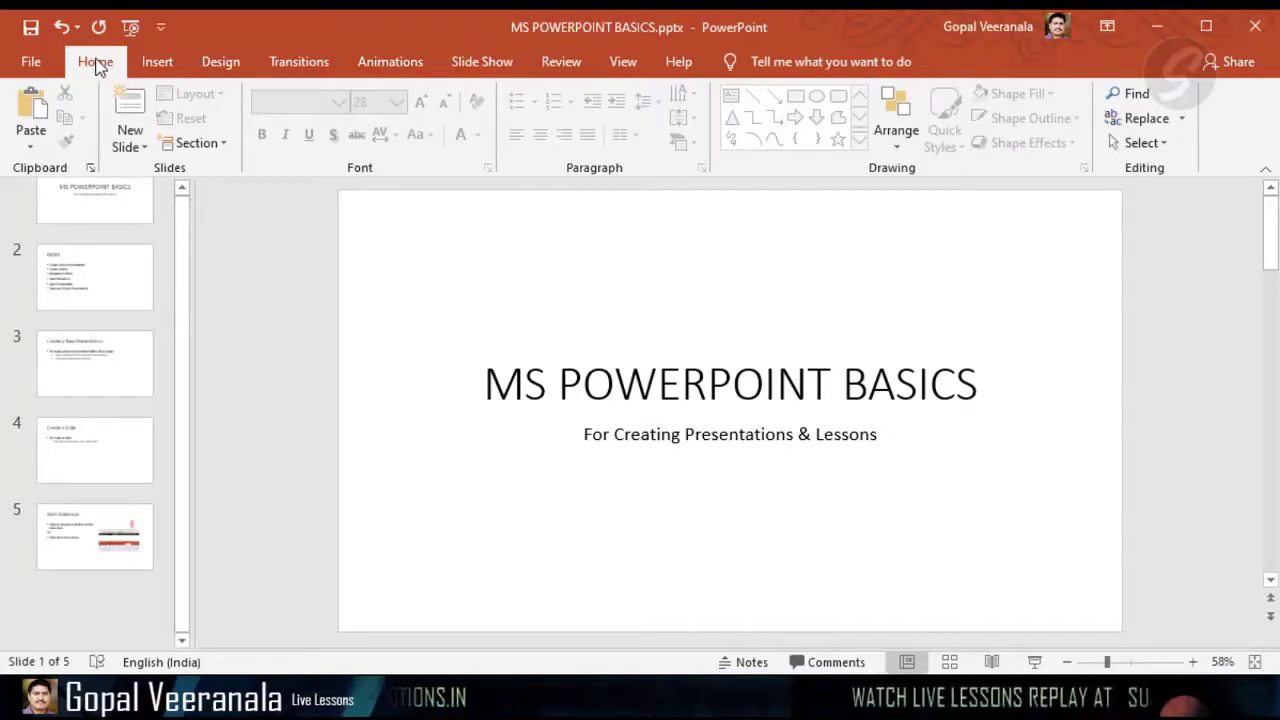
click(224, 64)
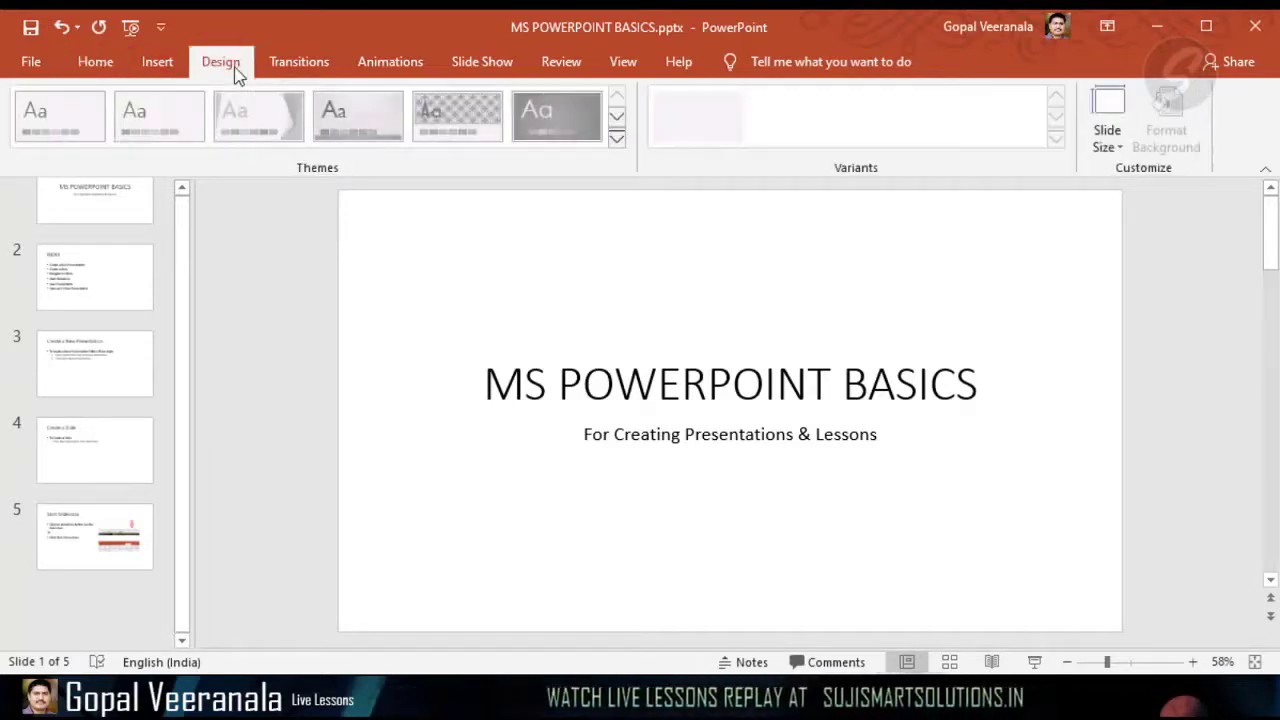
Select and deselect the title slide's title to inspect the blue-and-white theme.
click(434, 371)
click(400, 497)
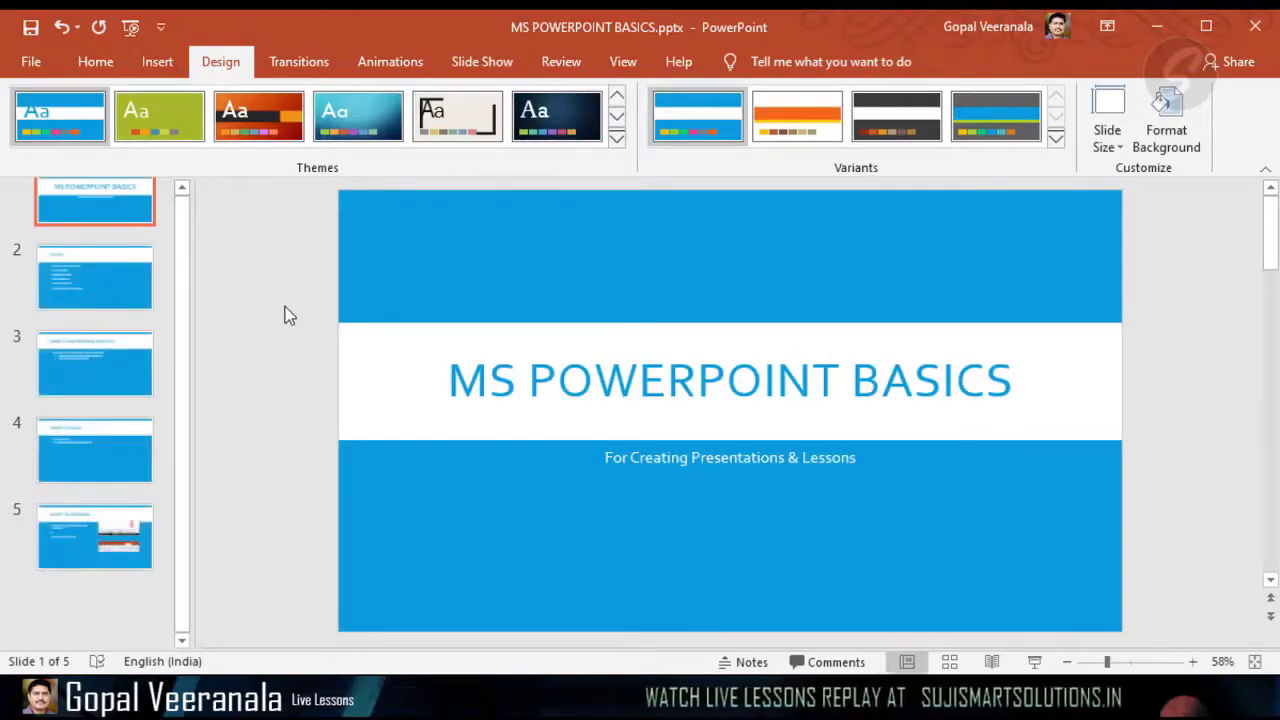
On slide 5, move the ribbon screenshot and the status-bar screenshot lower onto the blue area.
scroll(278, 318, down, 1)
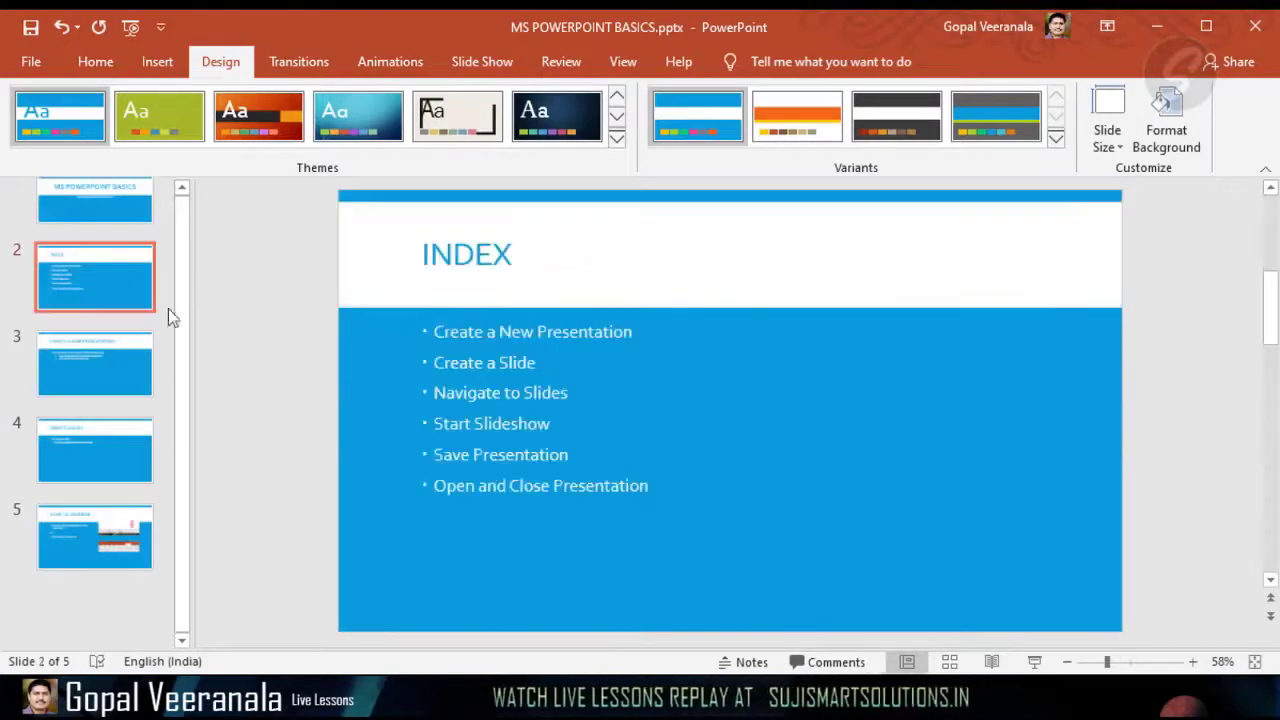
click(104, 386)
click(87, 464)
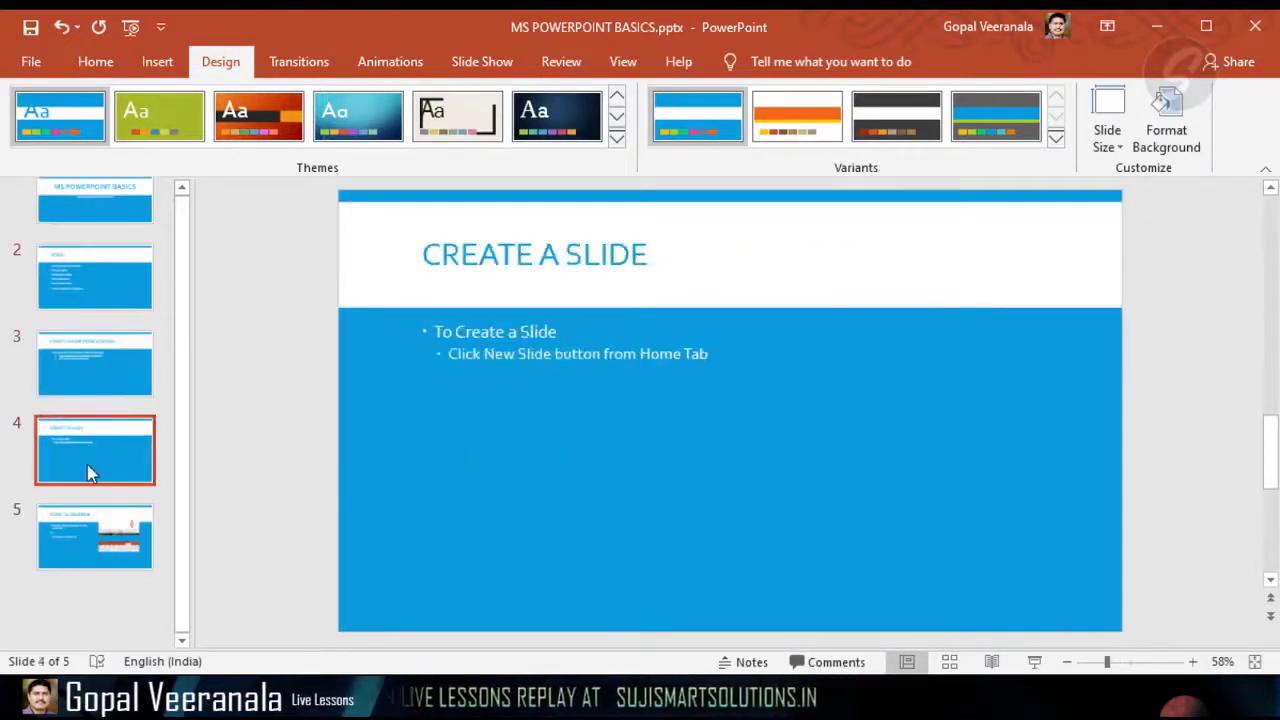
click(94, 565)
click(836, 450)
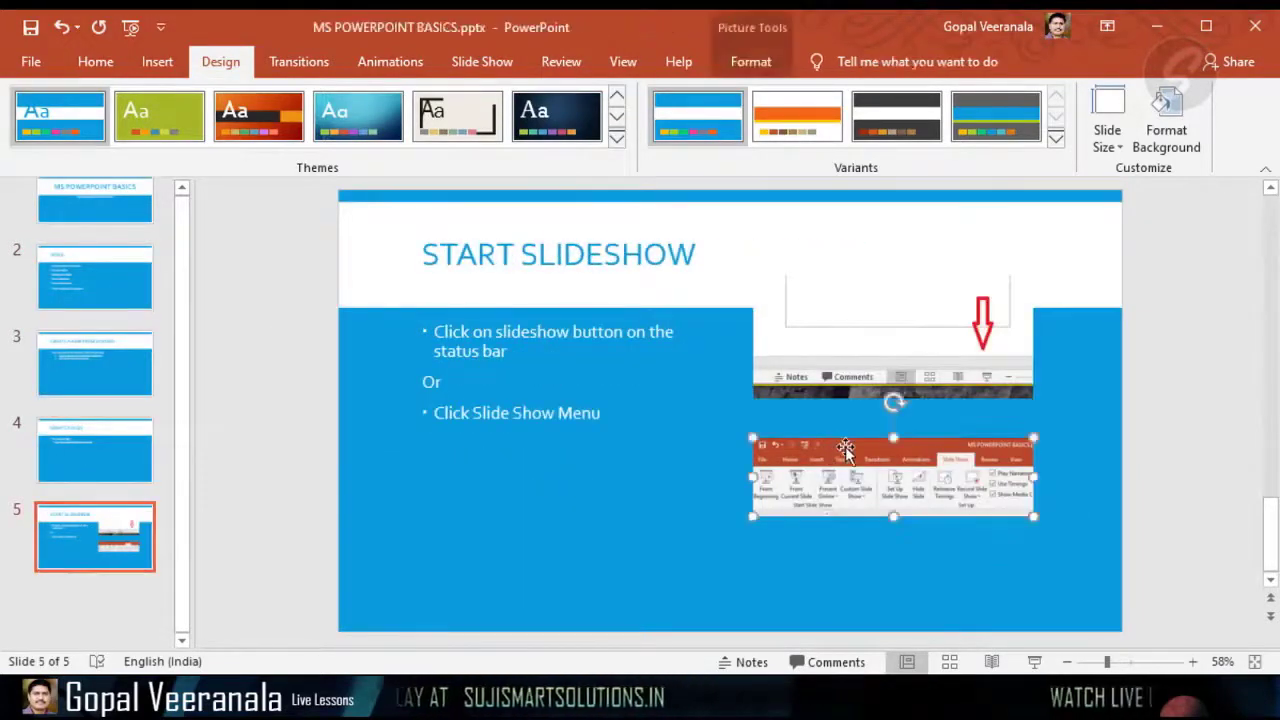
drag(849, 456, 849, 511)
click(860, 308)
drag(860, 308, 857, 354)
click(626, 463)
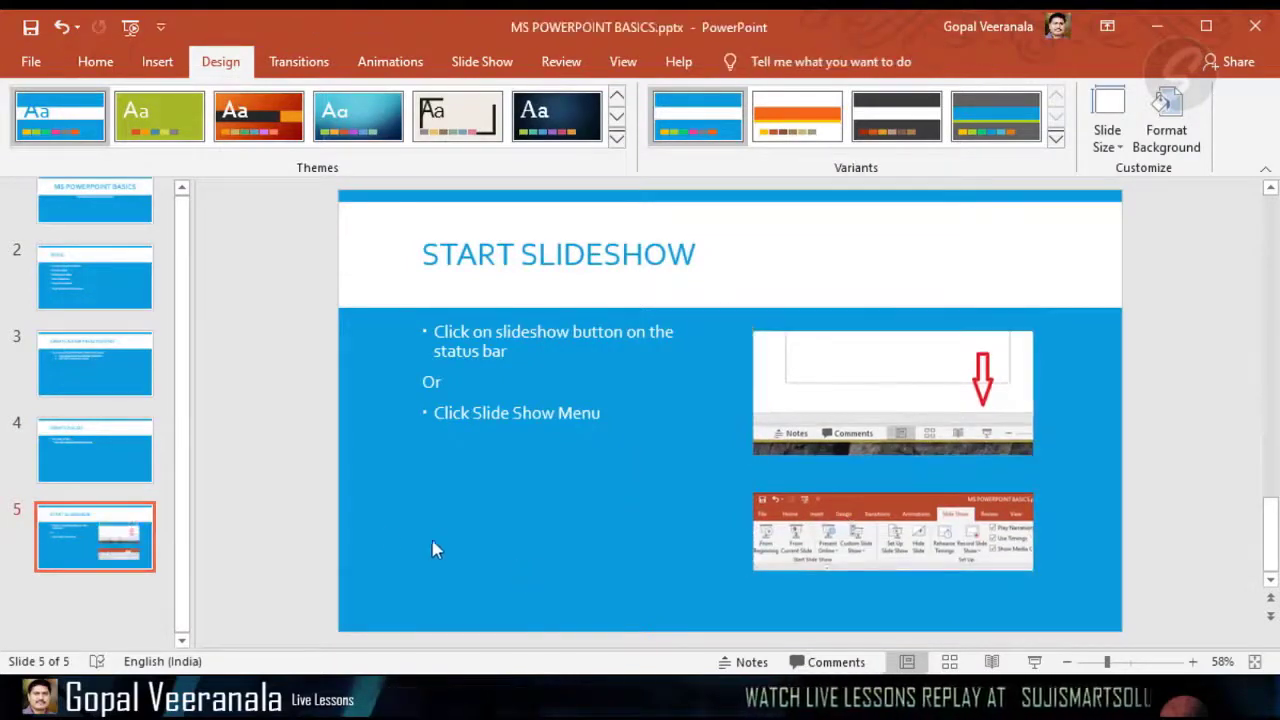
scroll(185, 435, up, 4)
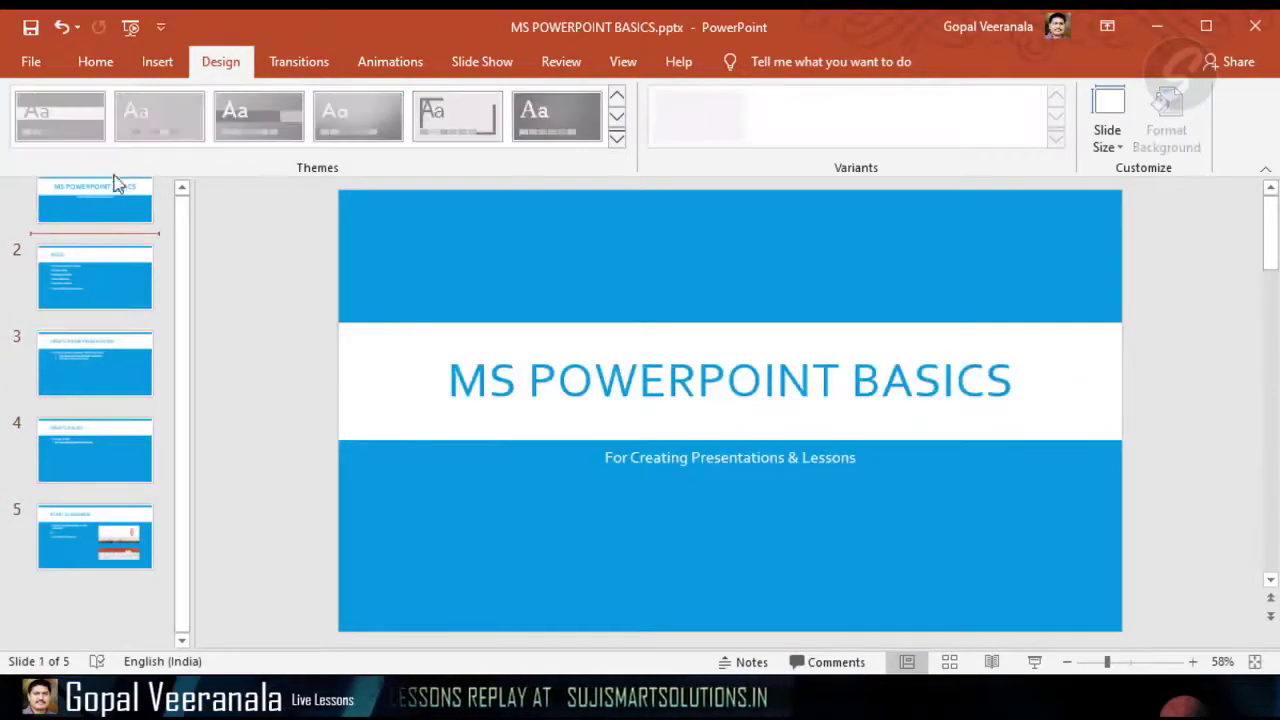
Review all five slides in the orange theme.
scroll(120, 560, up, 1)
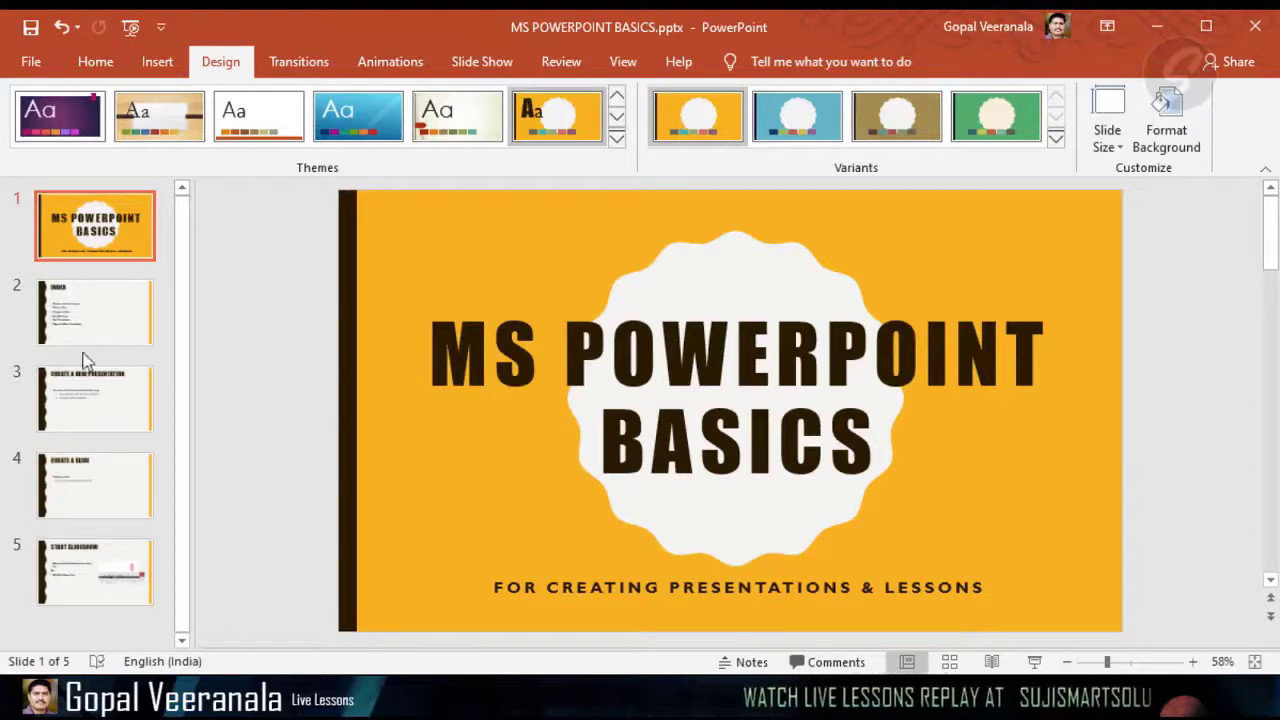
click(118, 337)
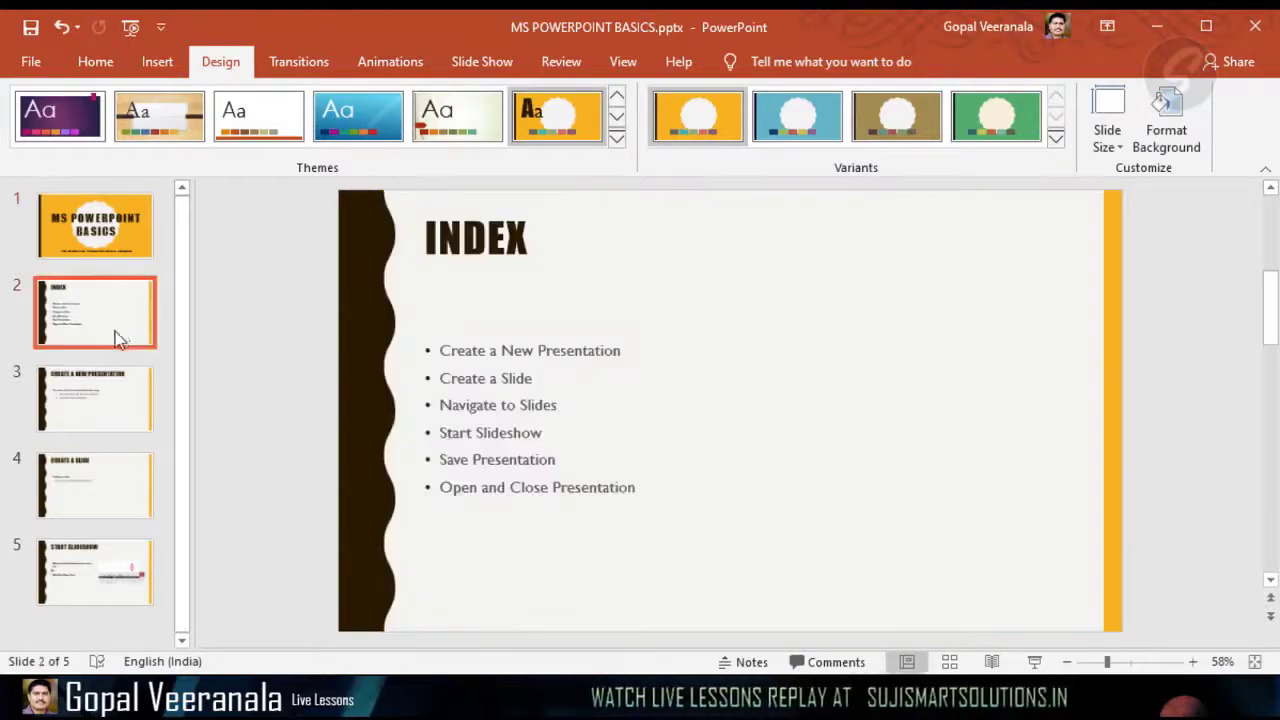
click(99, 401)
click(89, 494)
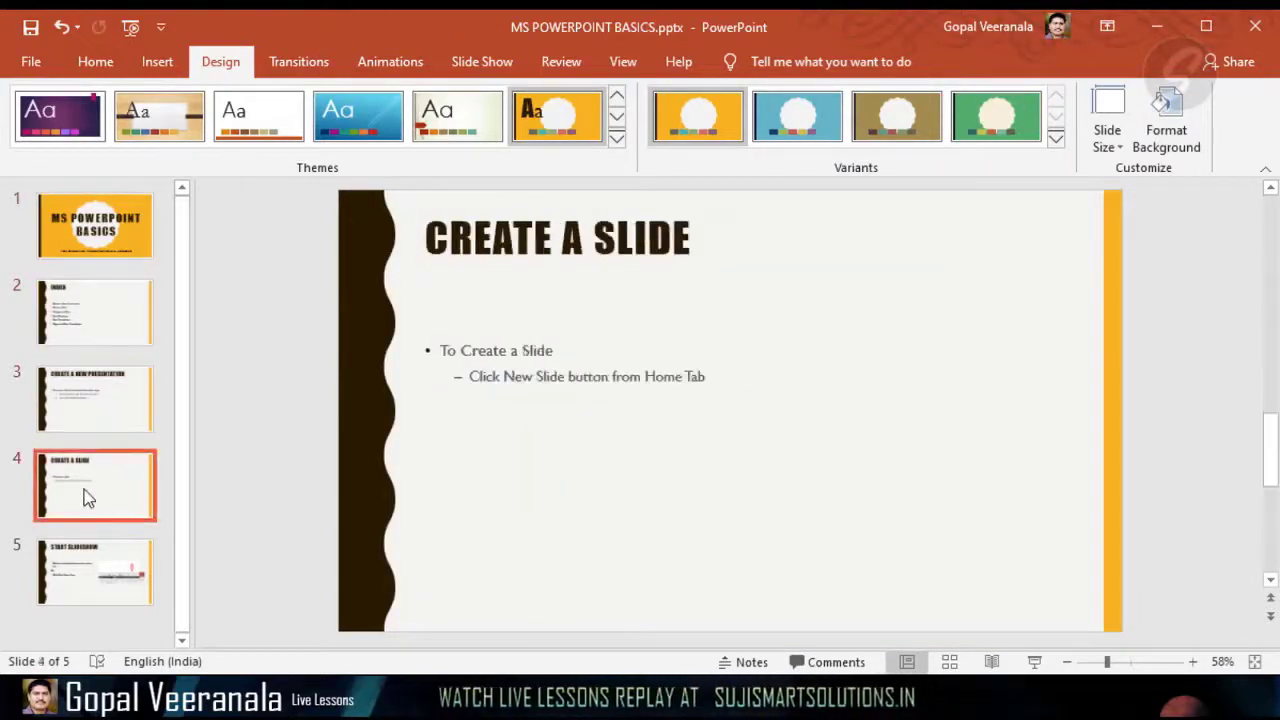
click(88, 557)
click(117, 261)
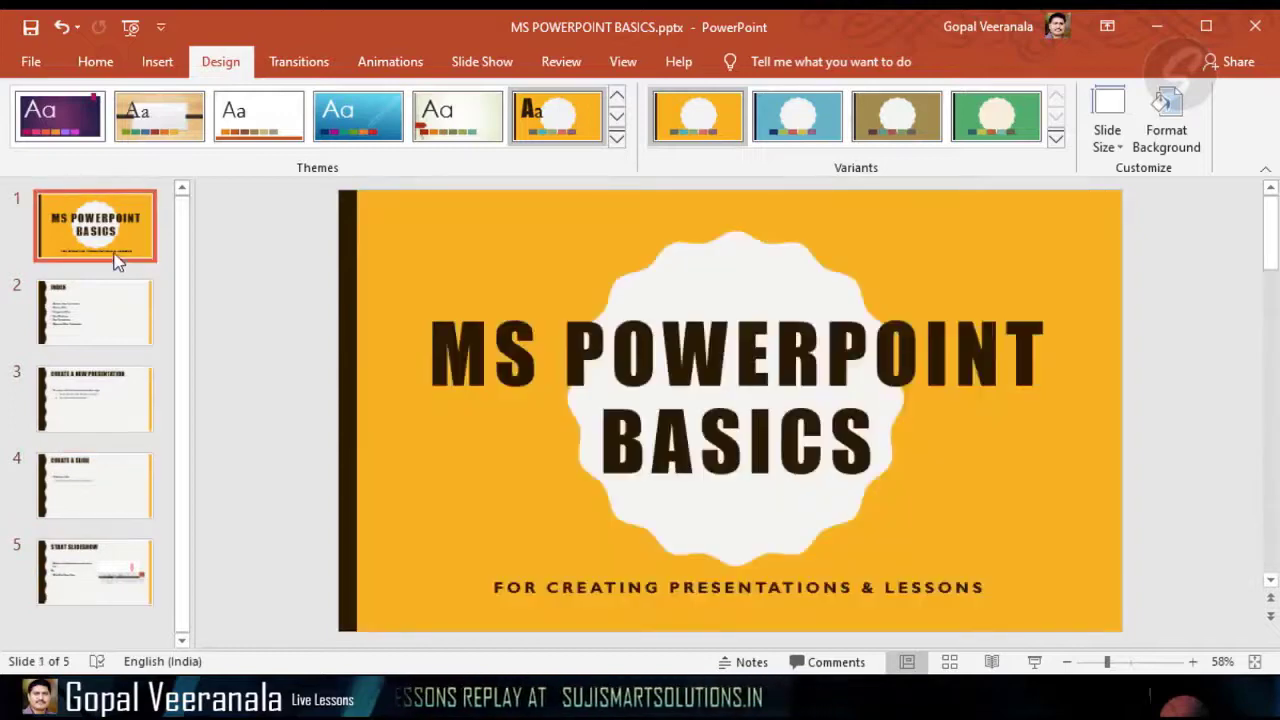
Try the plain white Office theme on every slide, then apply the pale green theme.
click(258, 115)
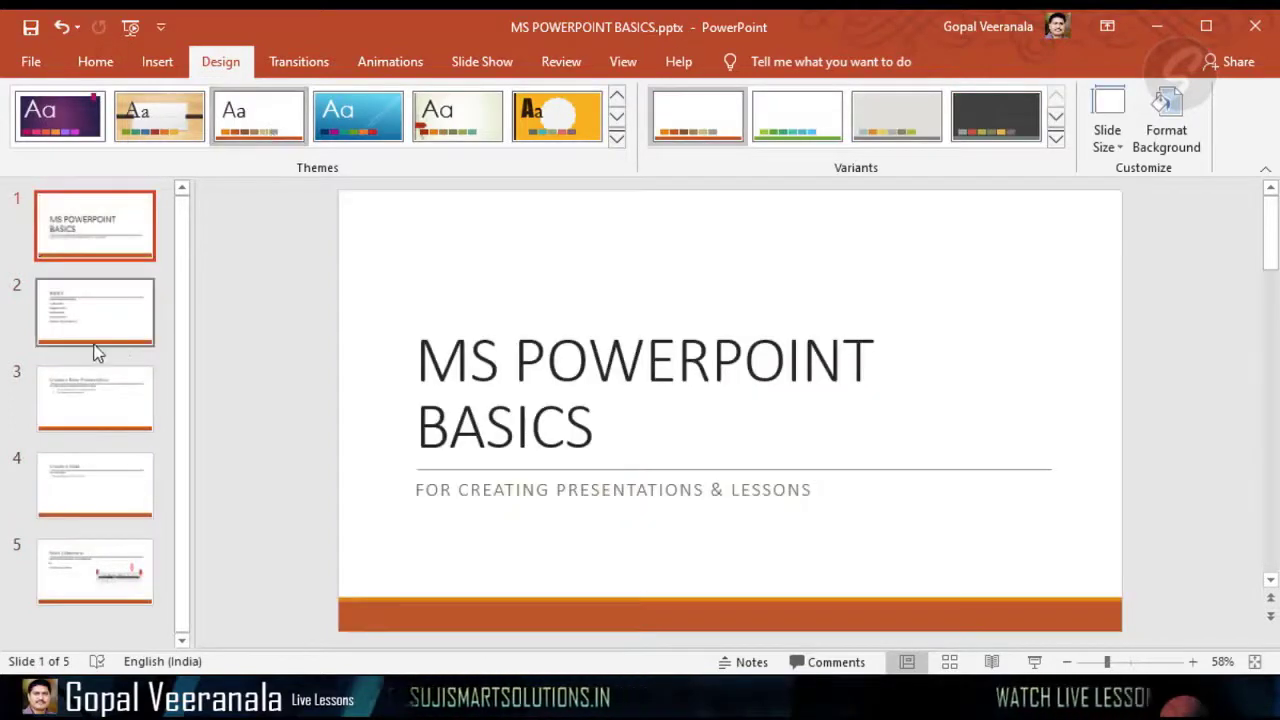
click(97, 340)
click(88, 400)
click(89, 482)
click(100, 545)
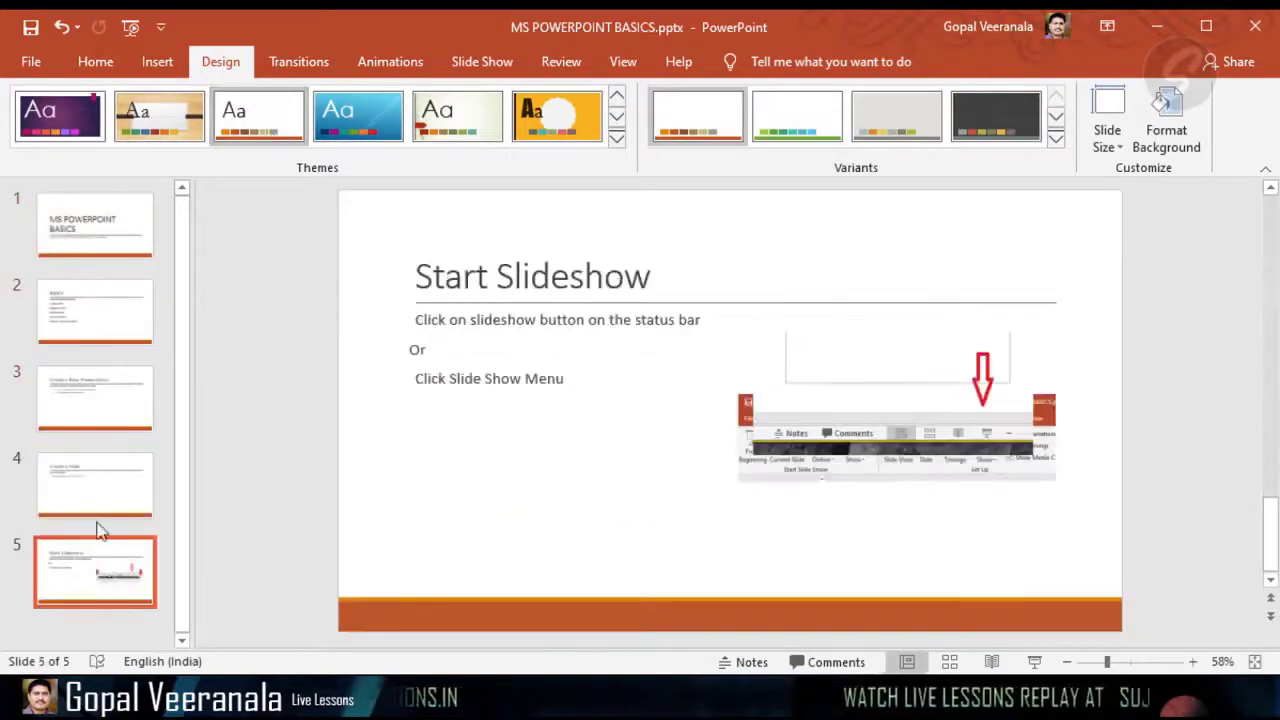
click(120, 254)
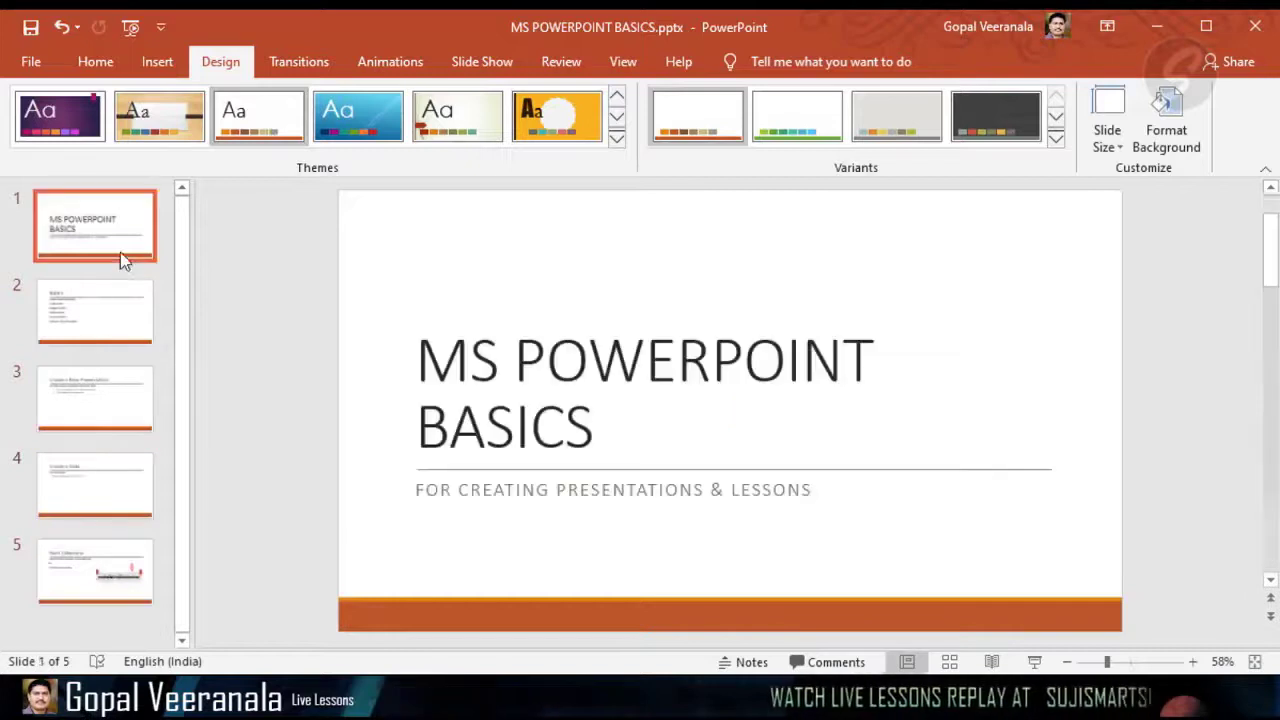
click(487, 117)
click(100, 322)
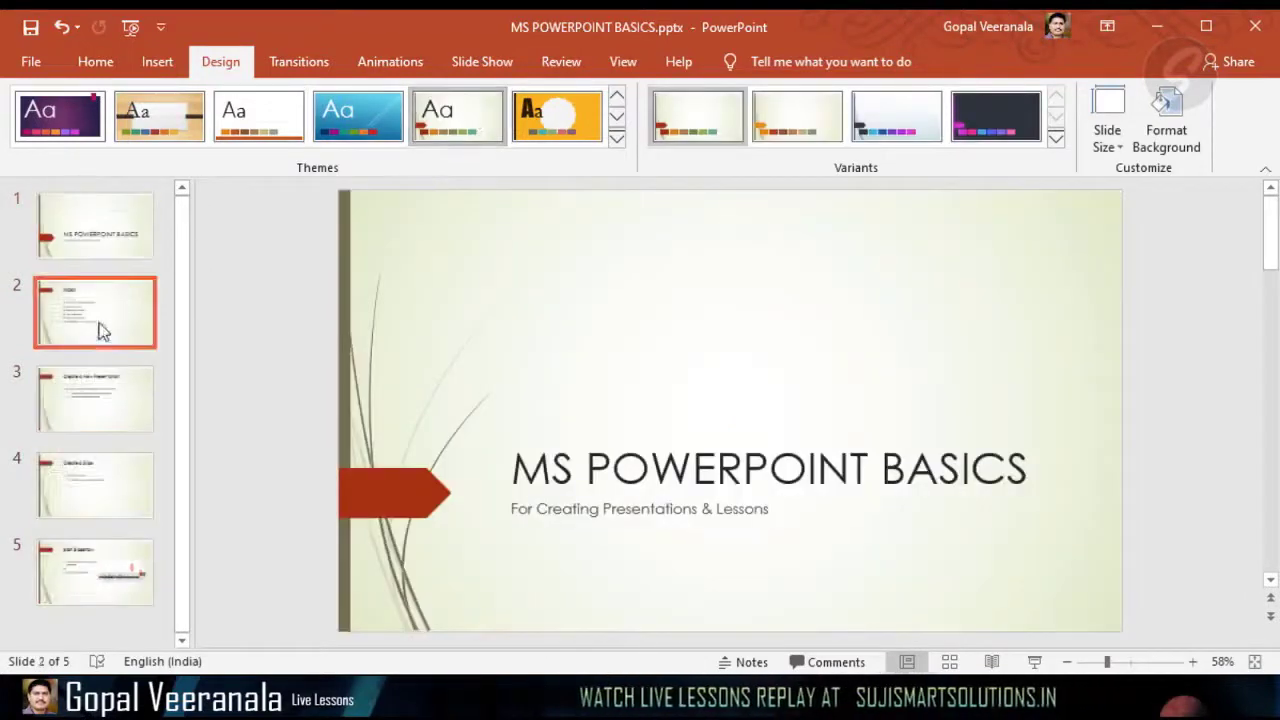
Review each slide under the pale green theme.
click(101, 403)
click(103, 485)
click(106, 575)
click(113, 247)
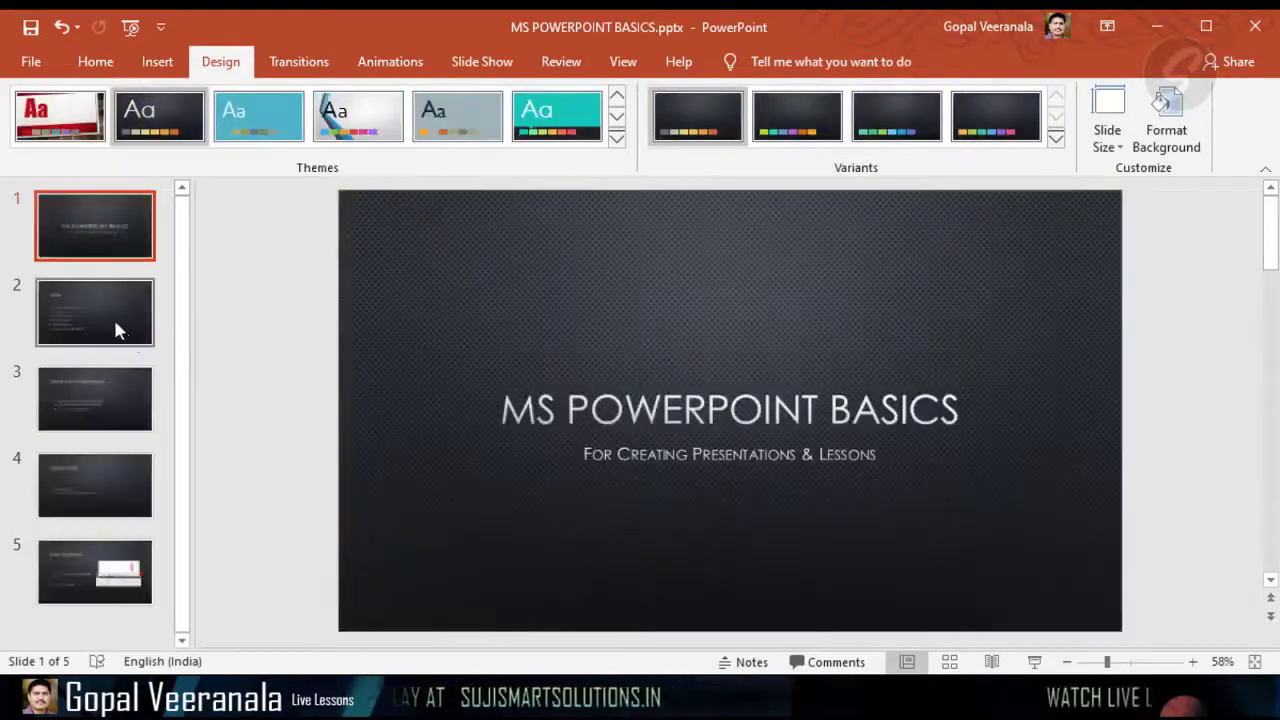
Review the slides in the dark textured theme, then reapply the blue-and-white theme.
click(115, 330)
click(112, 412)
click(108, 486)
click(90, 572)
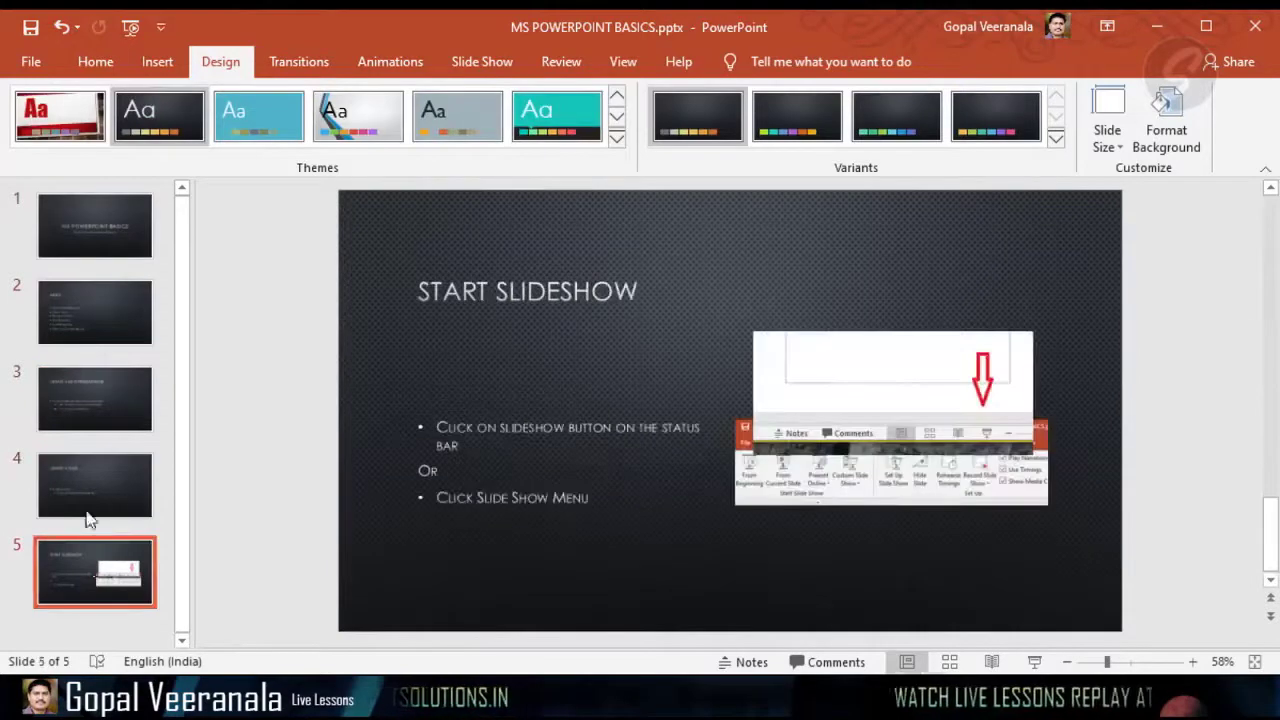
click(116, 221)
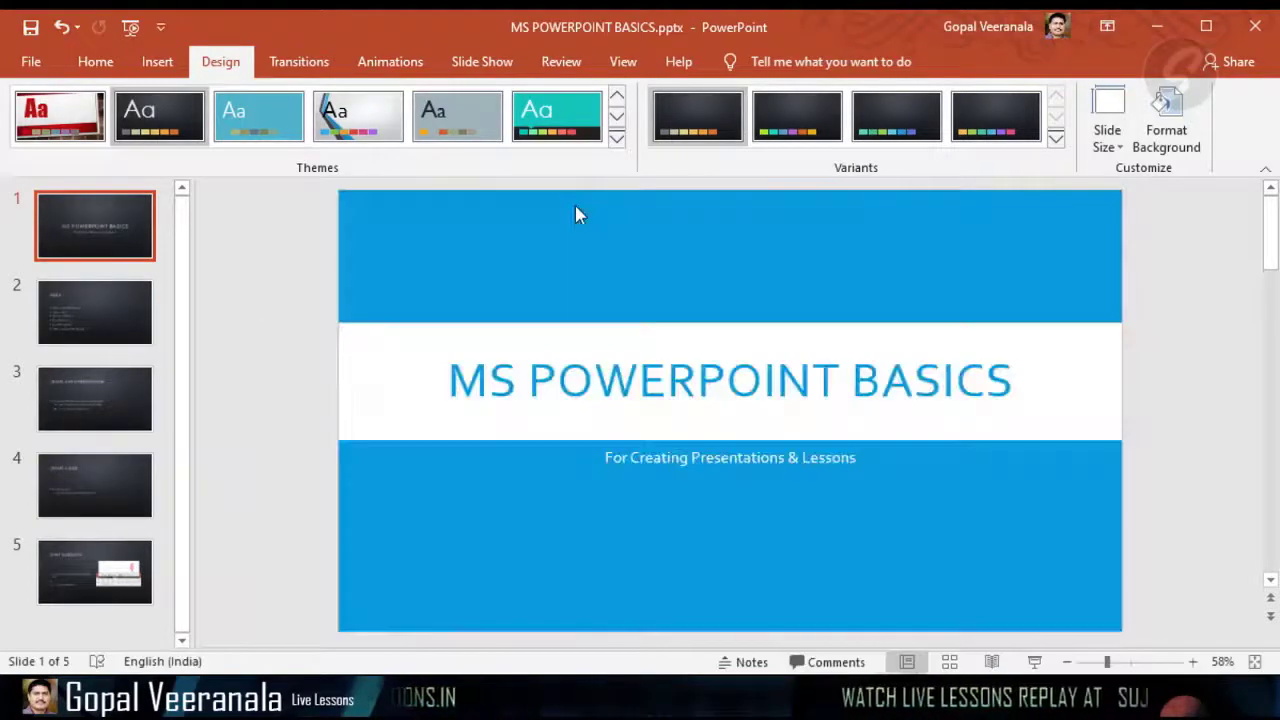
click(536, 539)
click(108, 326)
On slide 5, move the ribbon screenshot below the status-bar picture.
click(100, 411)
click(100, 500)
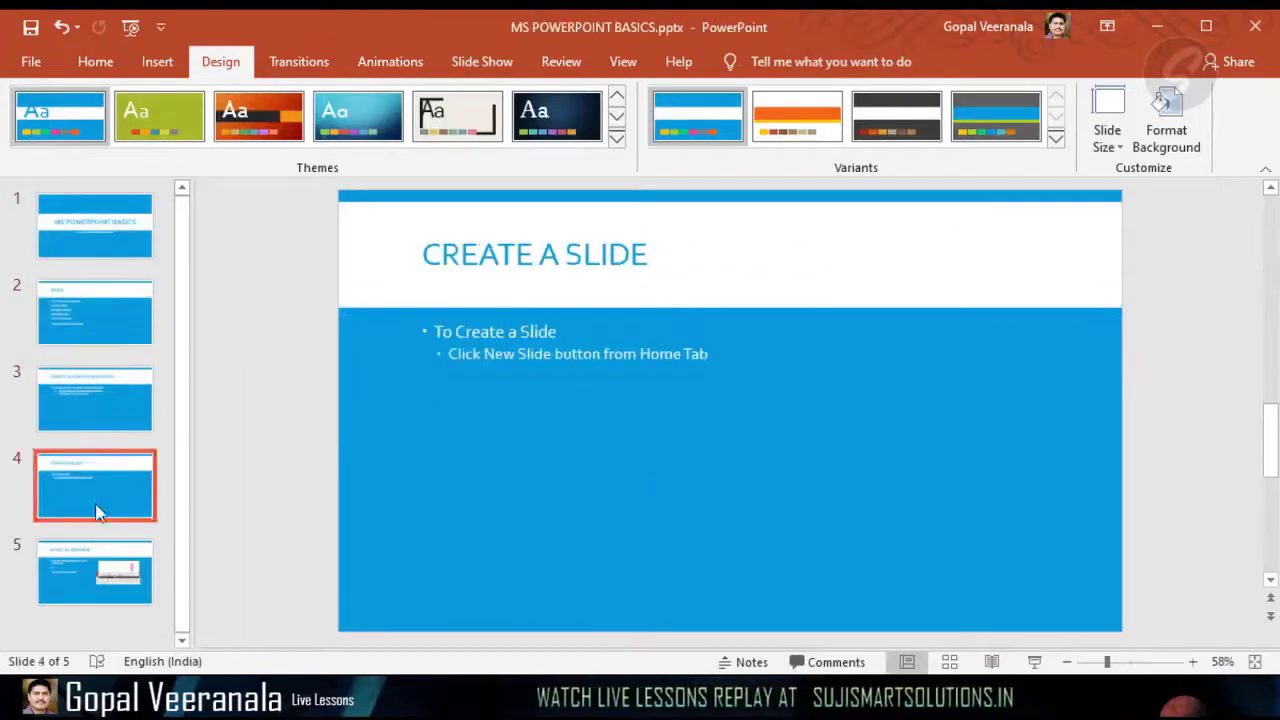
click(95, 570)
drag(929, 478, 948, 543)
click(500, 486)
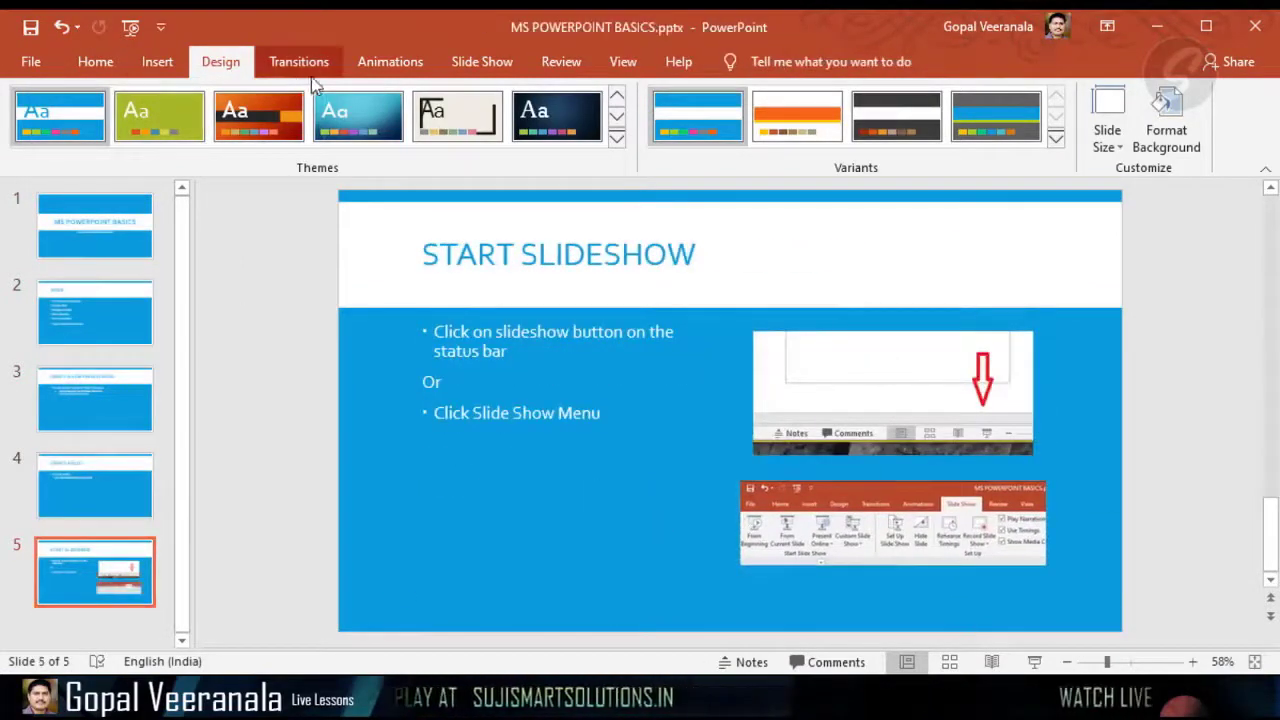
Browse the Home, Insert and Design tabs, then return to the title slide.
click(97, 68)
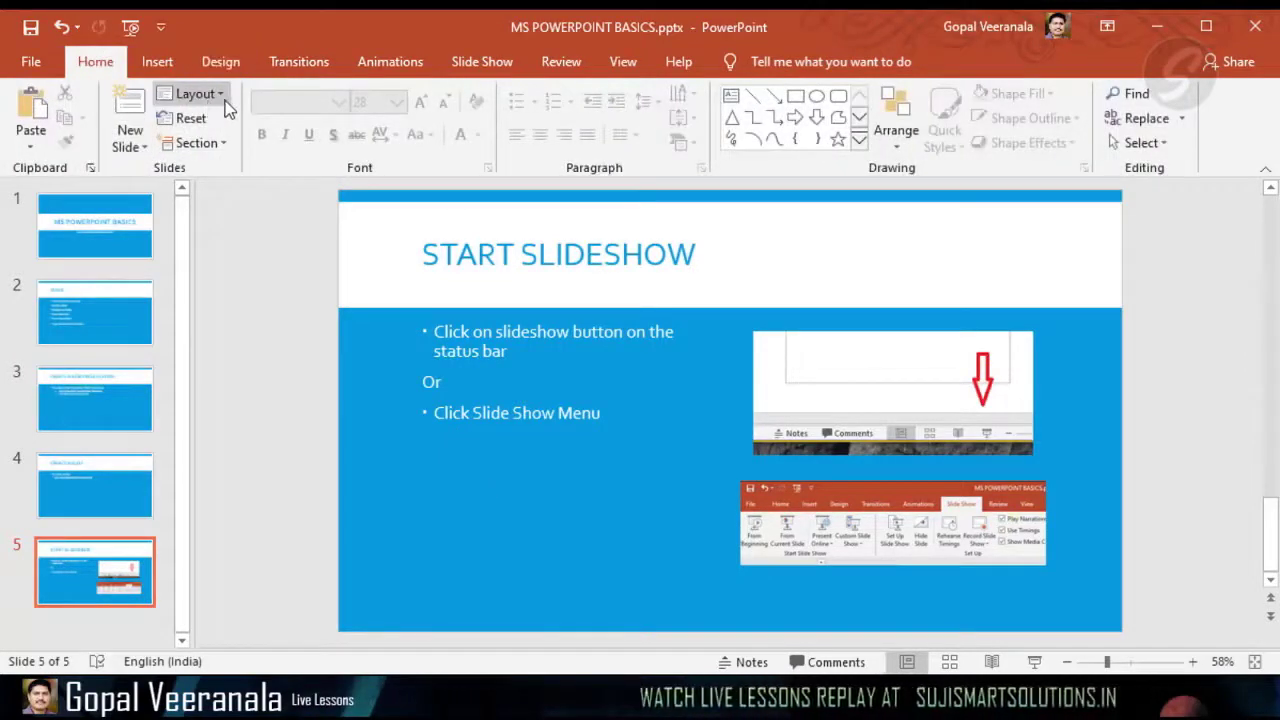
click(160, 62)
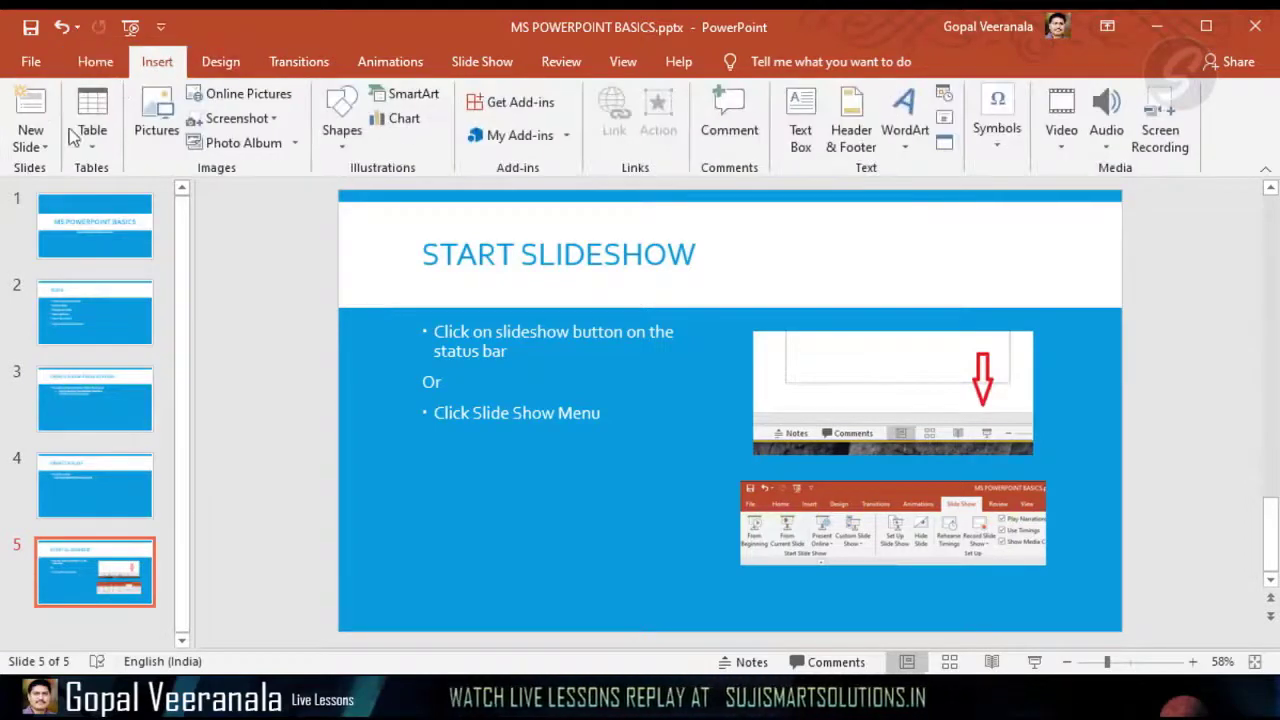
click(222, 64)
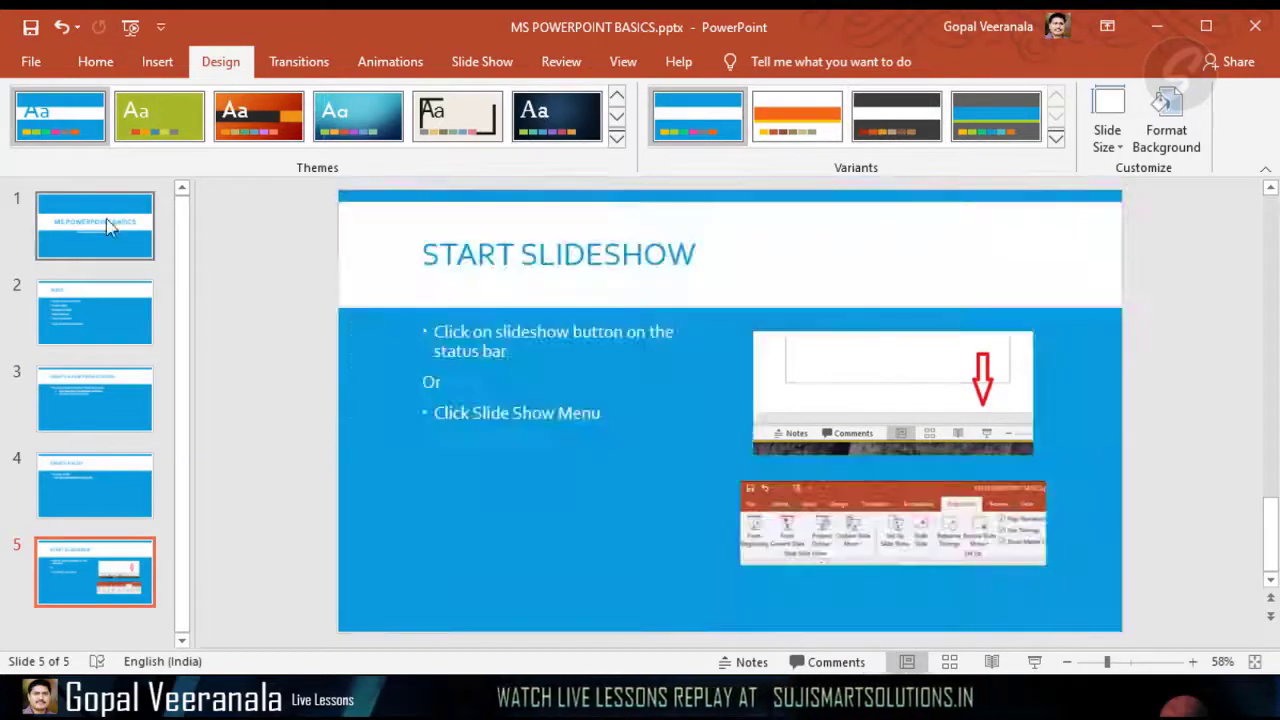
click(110, 226)
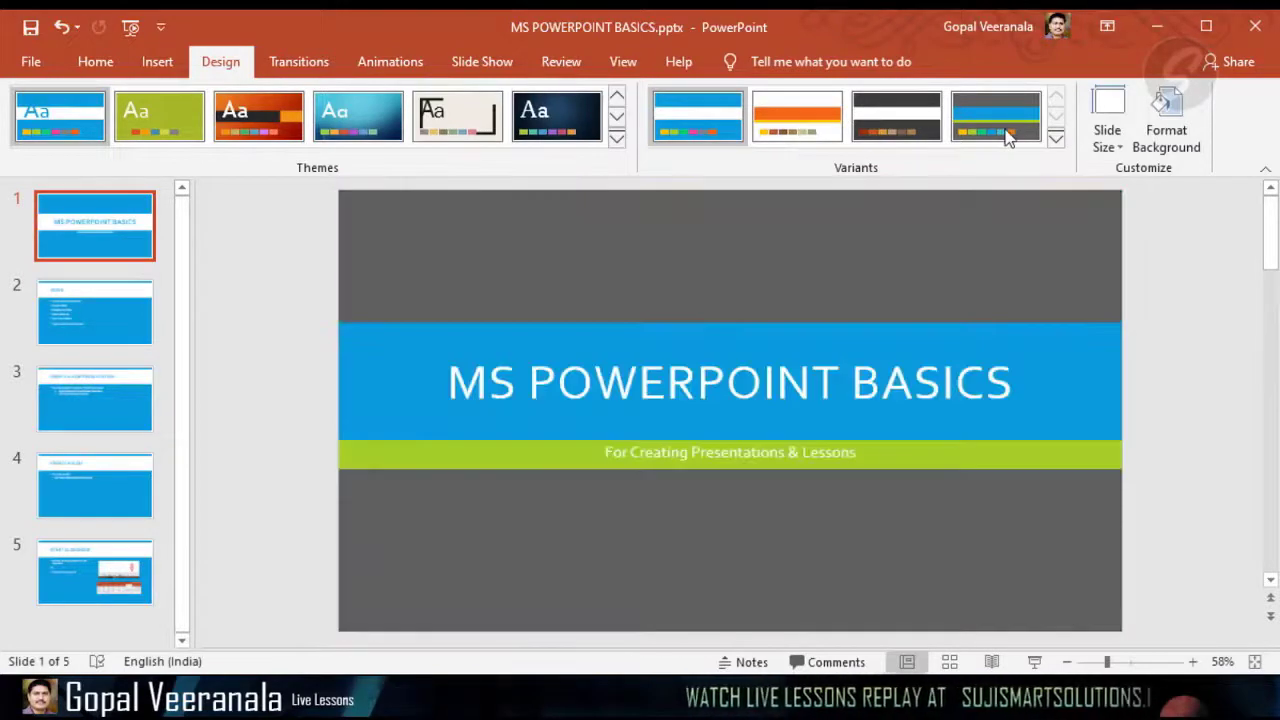
Apply the fourth, dark grey variant and review slides 2–5 before returning to slide 1.
click(1007, 136)
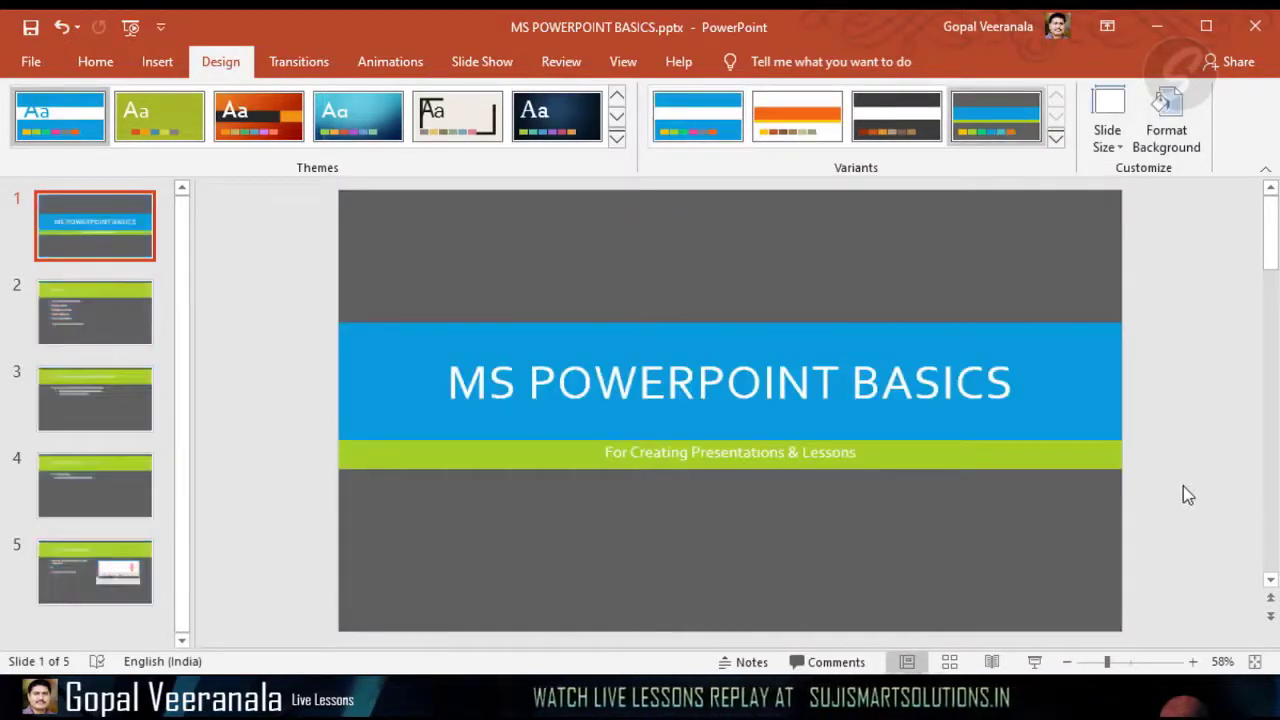
click(105, 292)
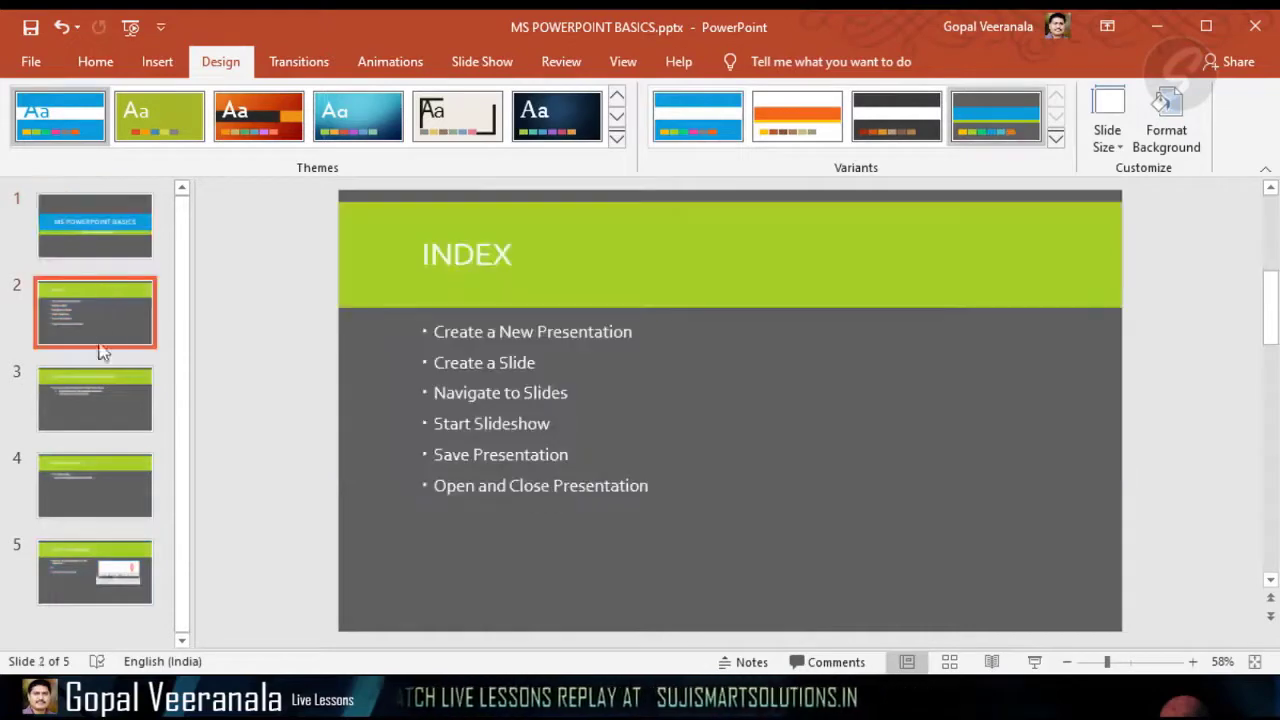
click(100, 383)
click(100, 472)
click(100, 565)
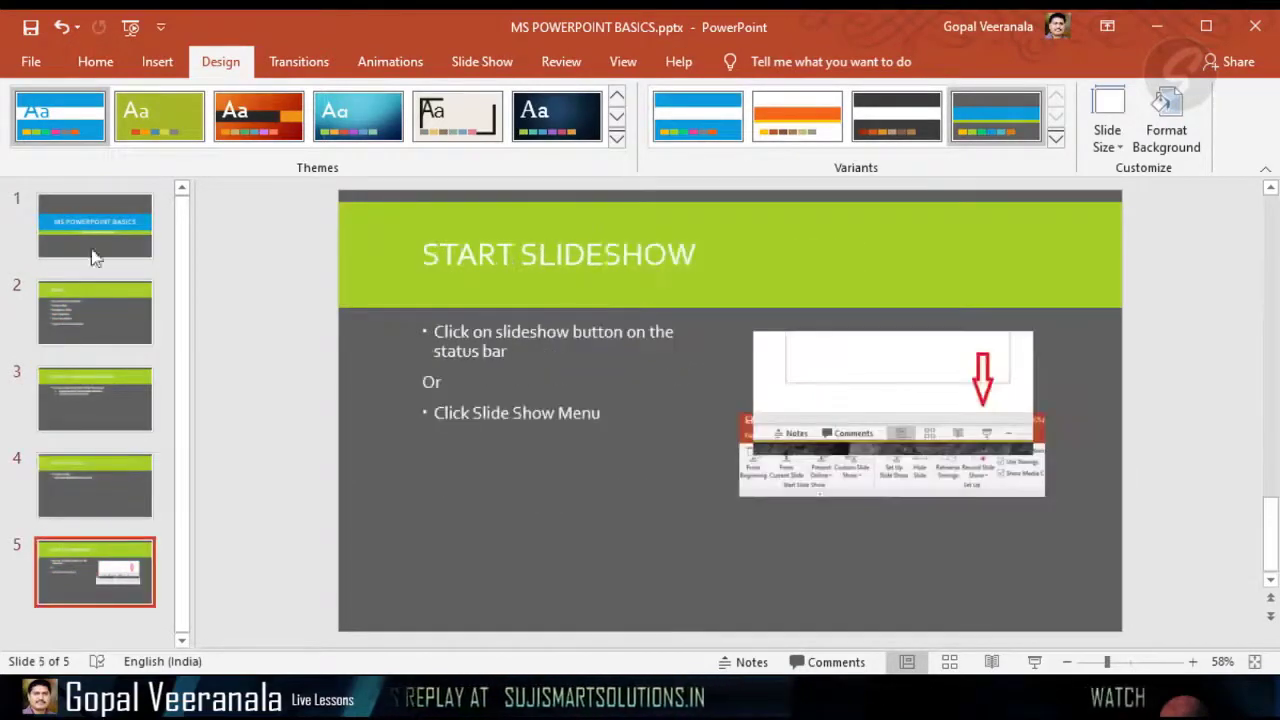
click(102, 228)
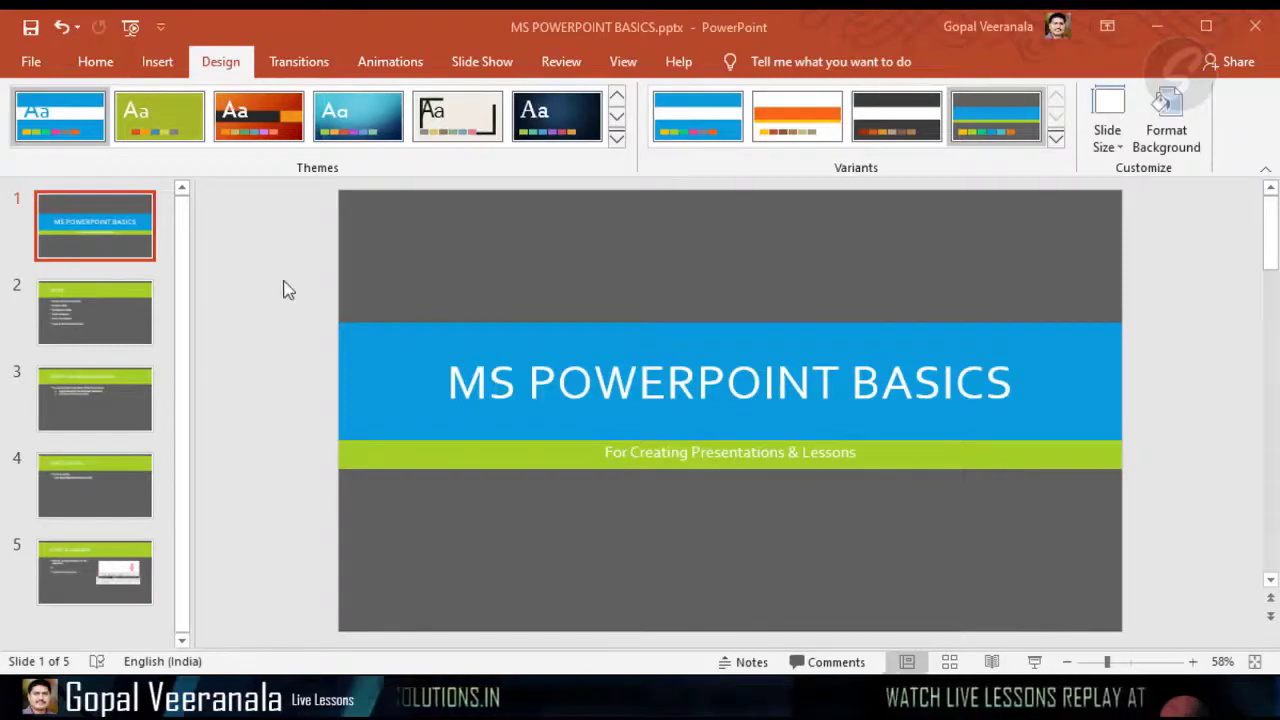
Save the presentation from the File backstage.
click(32, 63)
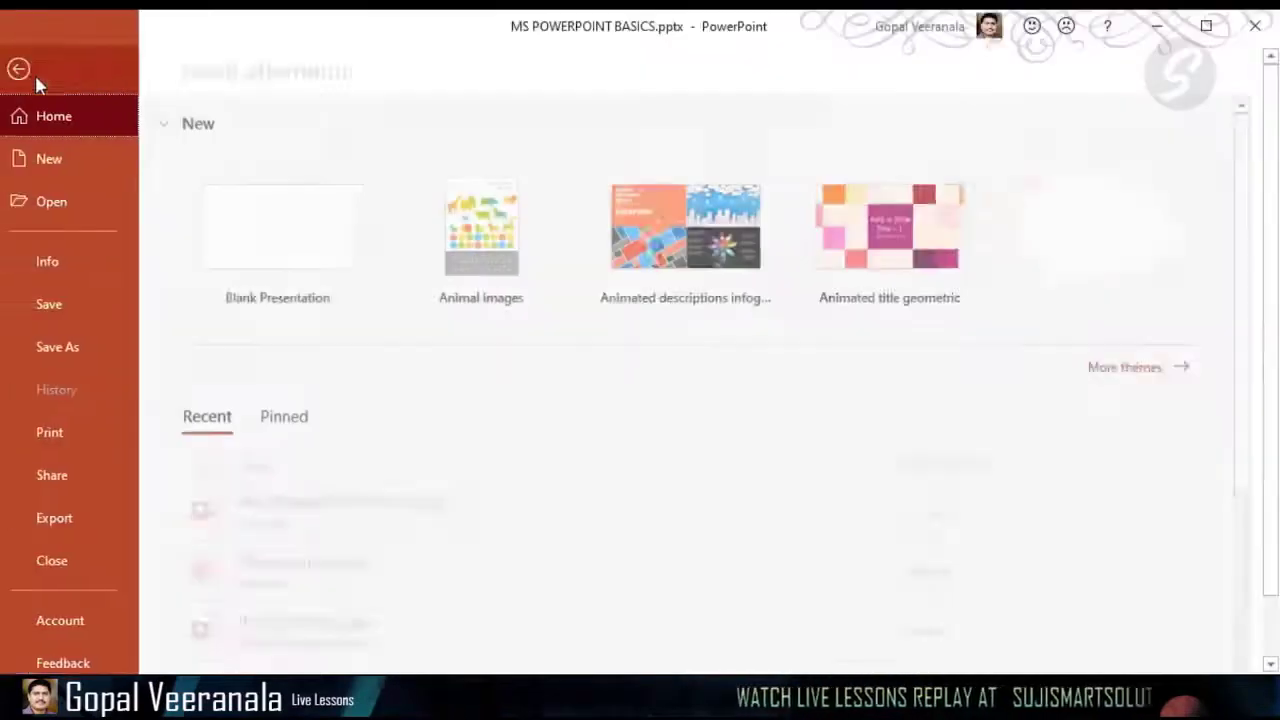
click(86, 308)
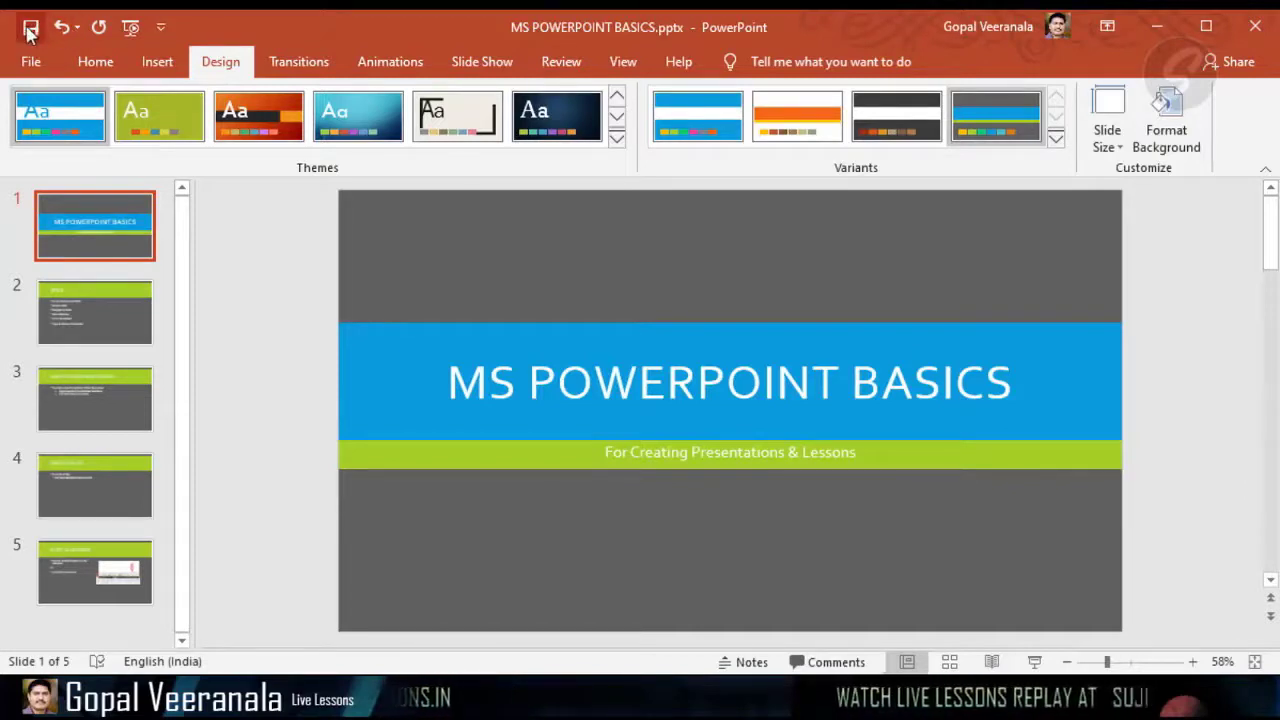
Look through the Customize Quick Access Toolbar dropdown.
click(161, 30)
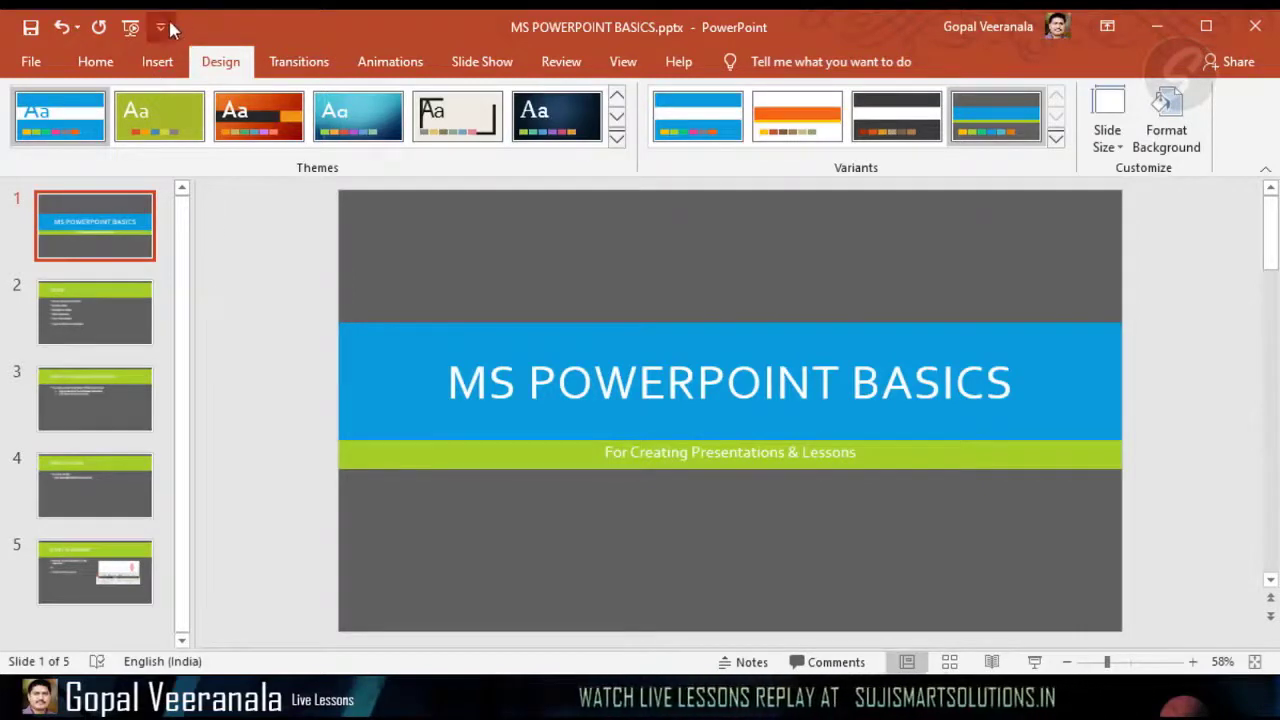
click(166, 28)
click(168, 196)
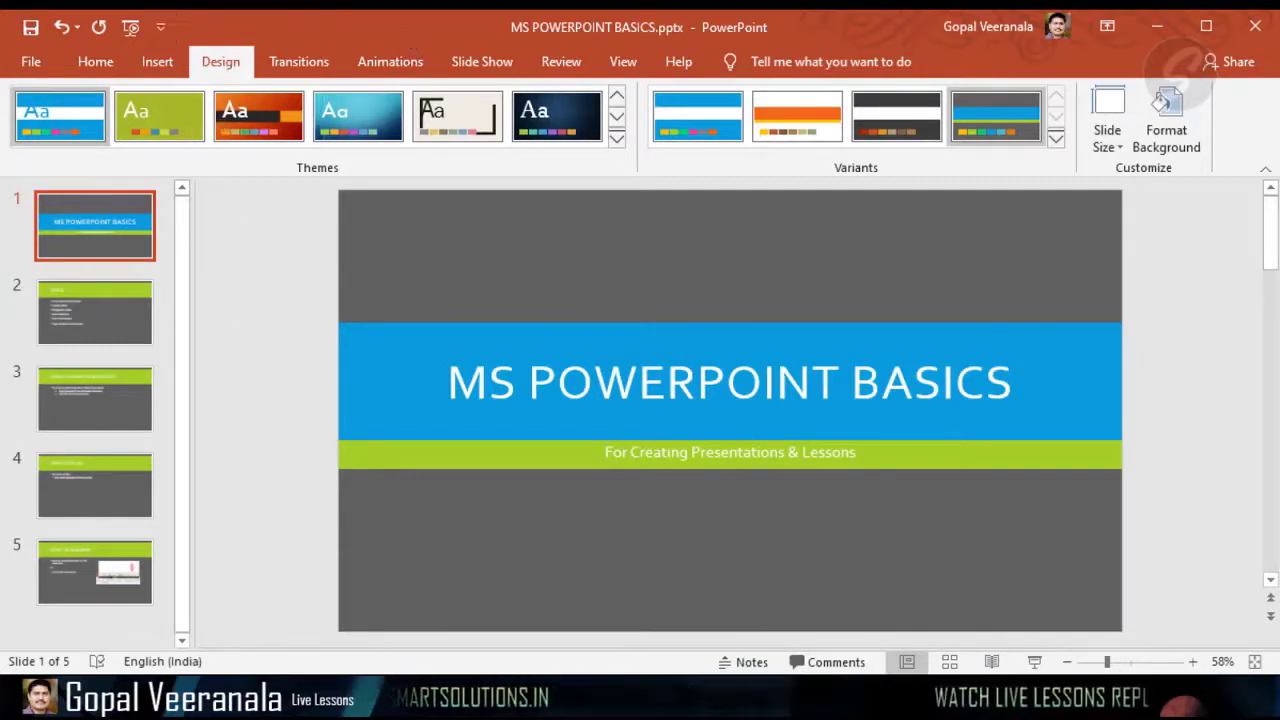
From the Home tab, set Ribbon Display Options to Auto-hide Ribbon.
click(71, 70)
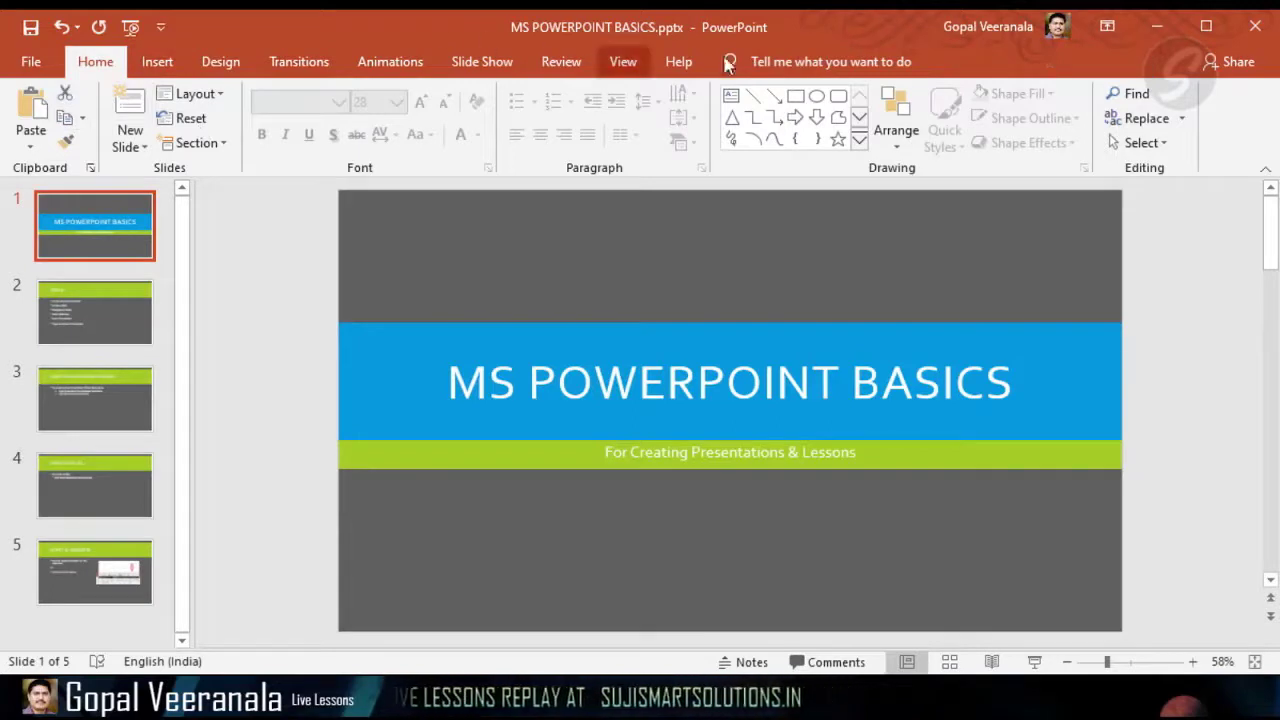
click(1116, 24)
click(1150, 75)
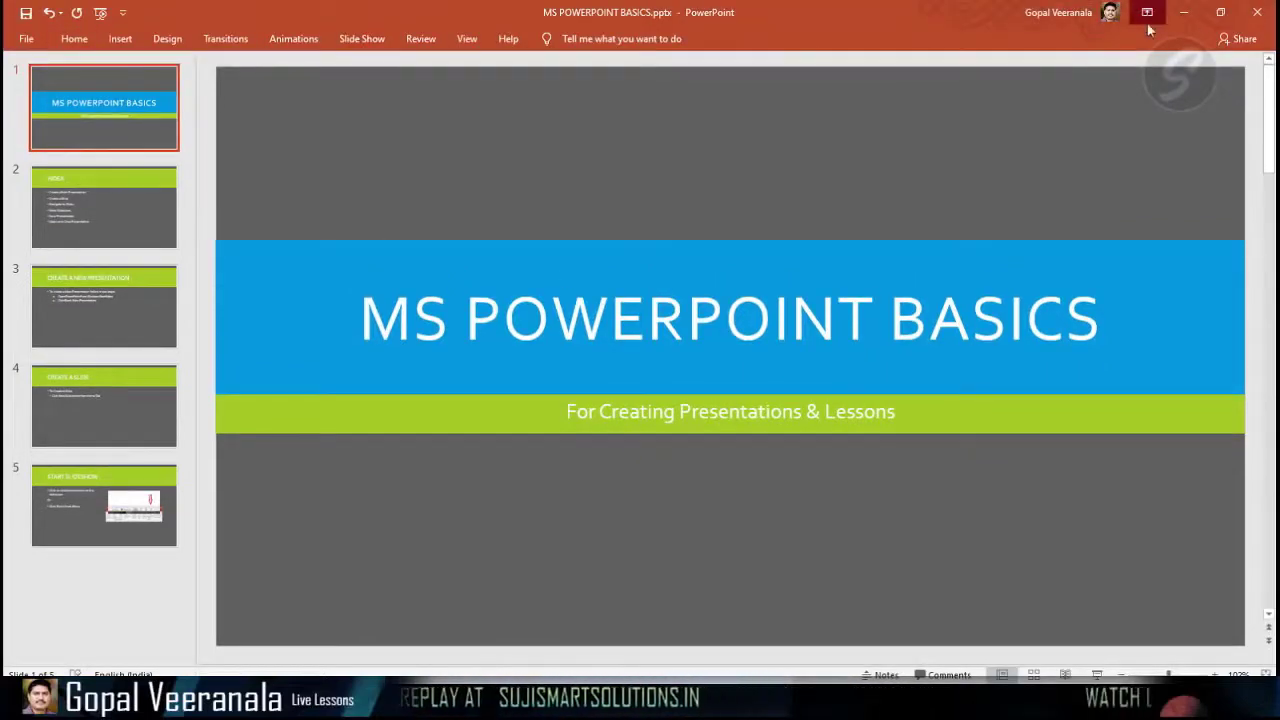
Show the ribbon again with Ctrl+F1, browse Insert, Transitions, Slide Show, Review and Design, ending on Home.
key(ctrl+F1)
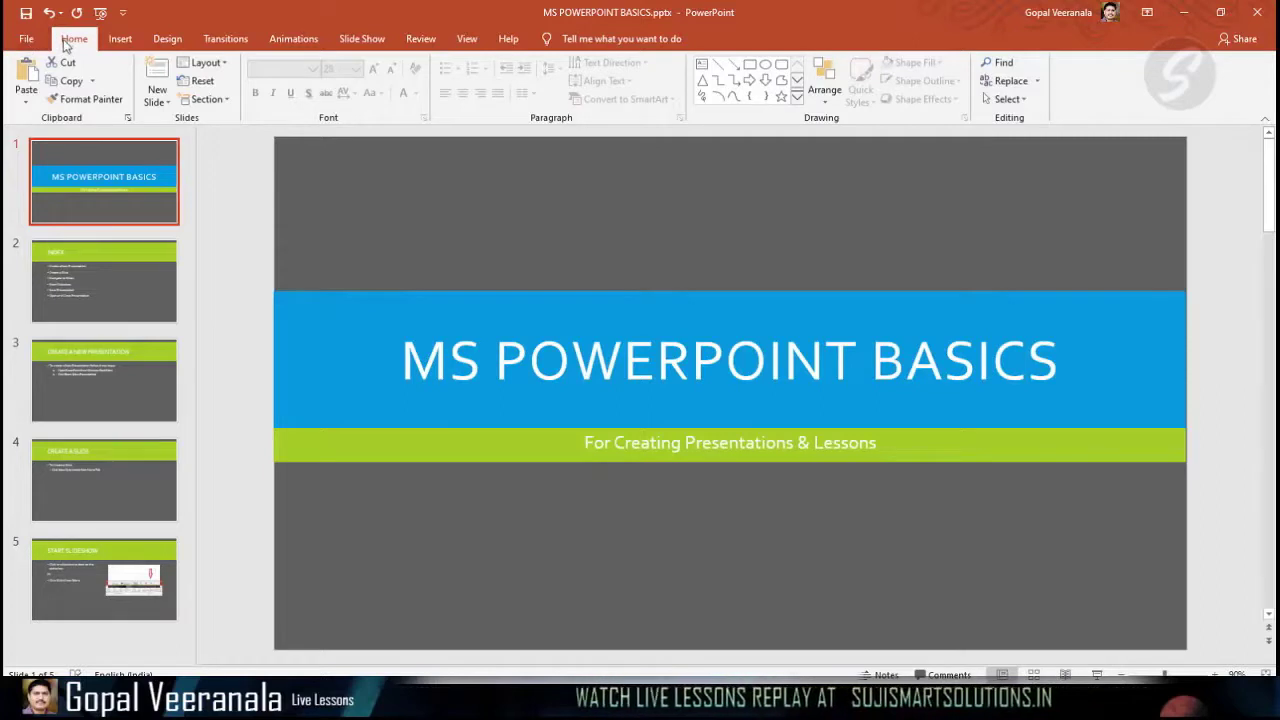
click(120, 38)
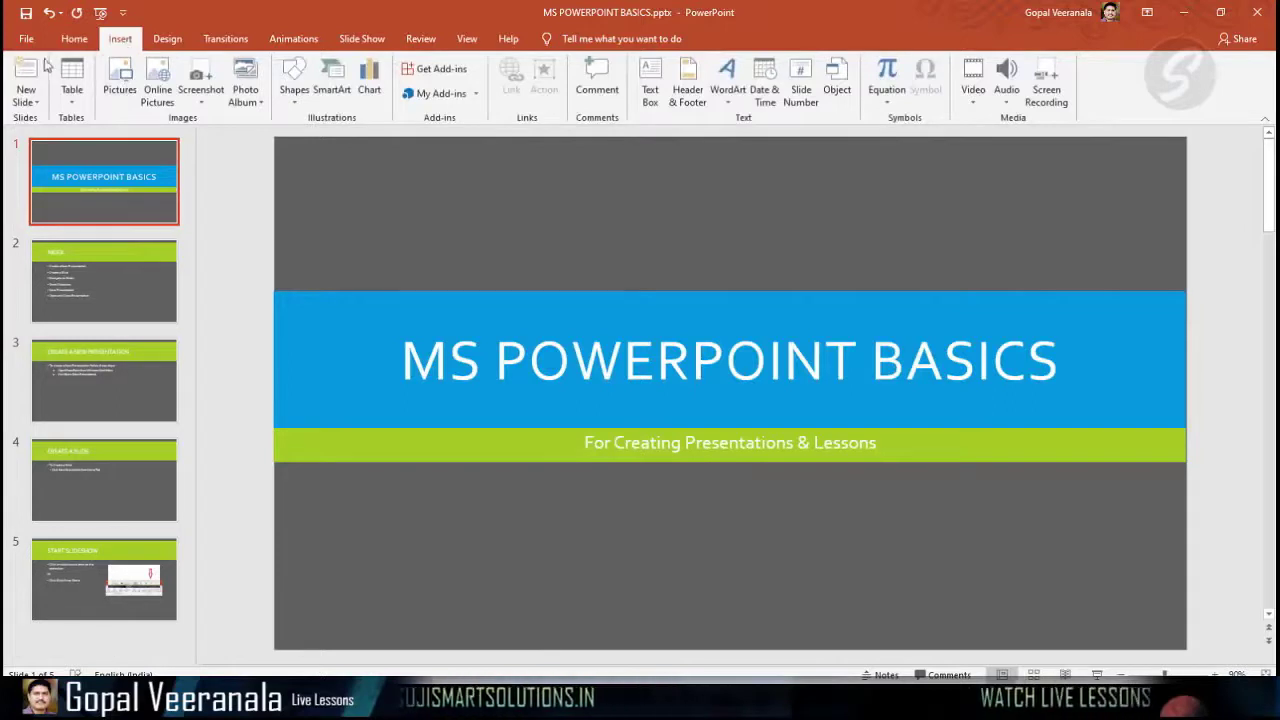
click(83, 44)
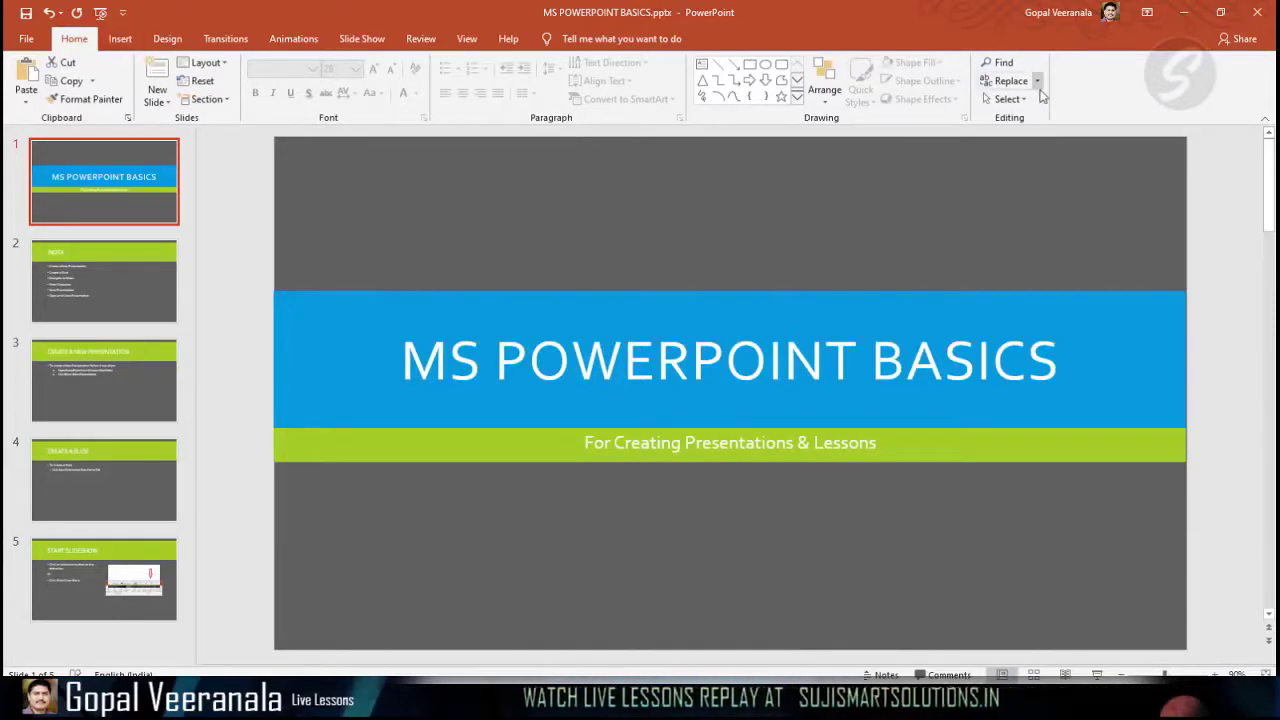
click(120, 38)
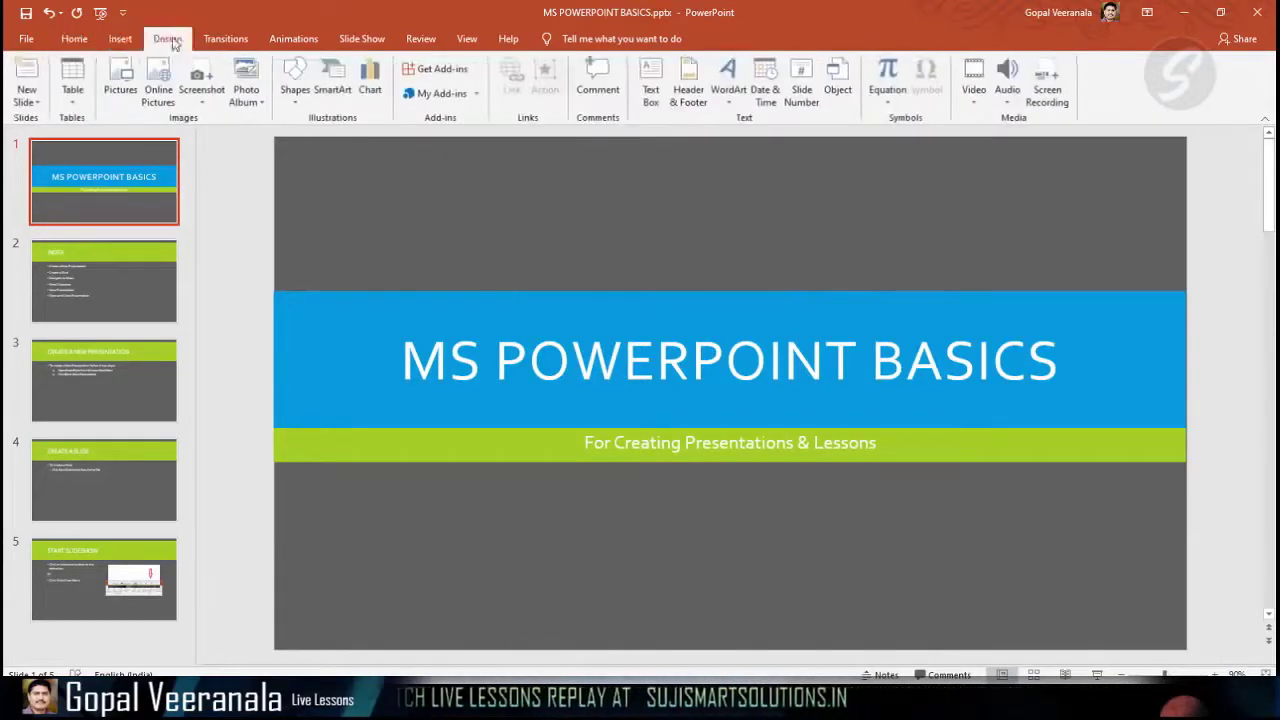
click(226, 38)
click(361, 38)
click(421, 38)
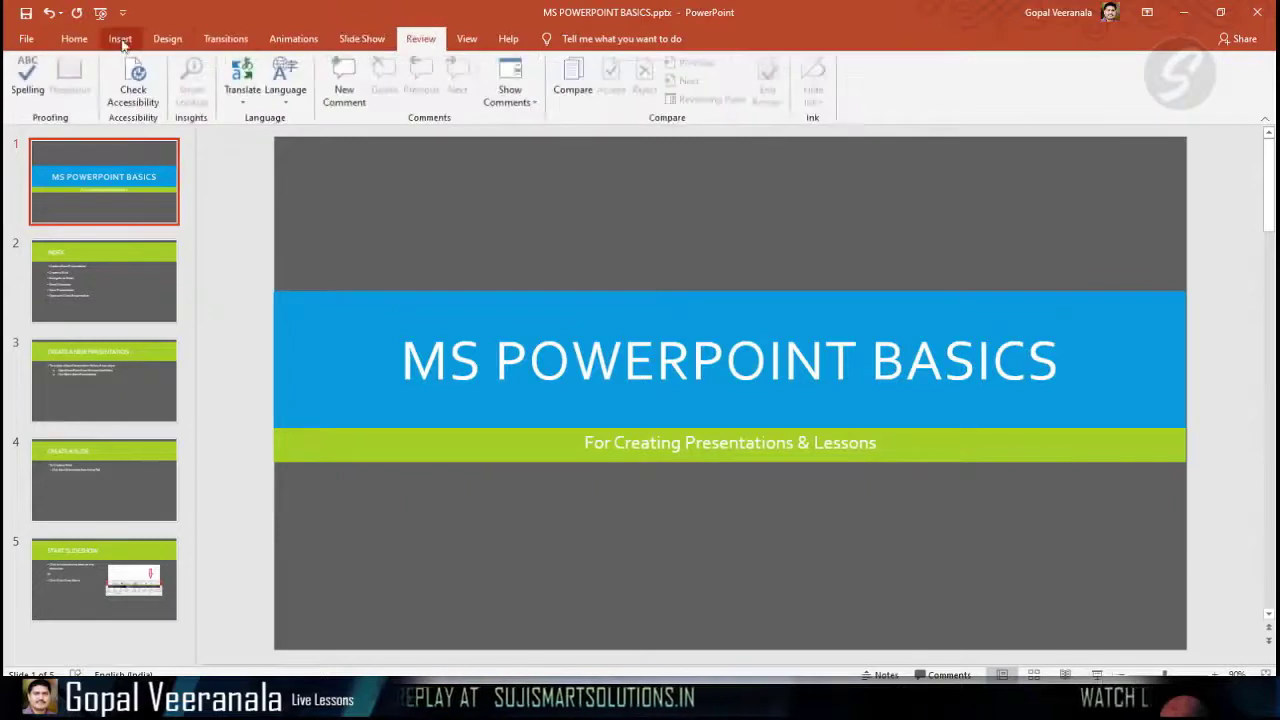
click(120, 38)
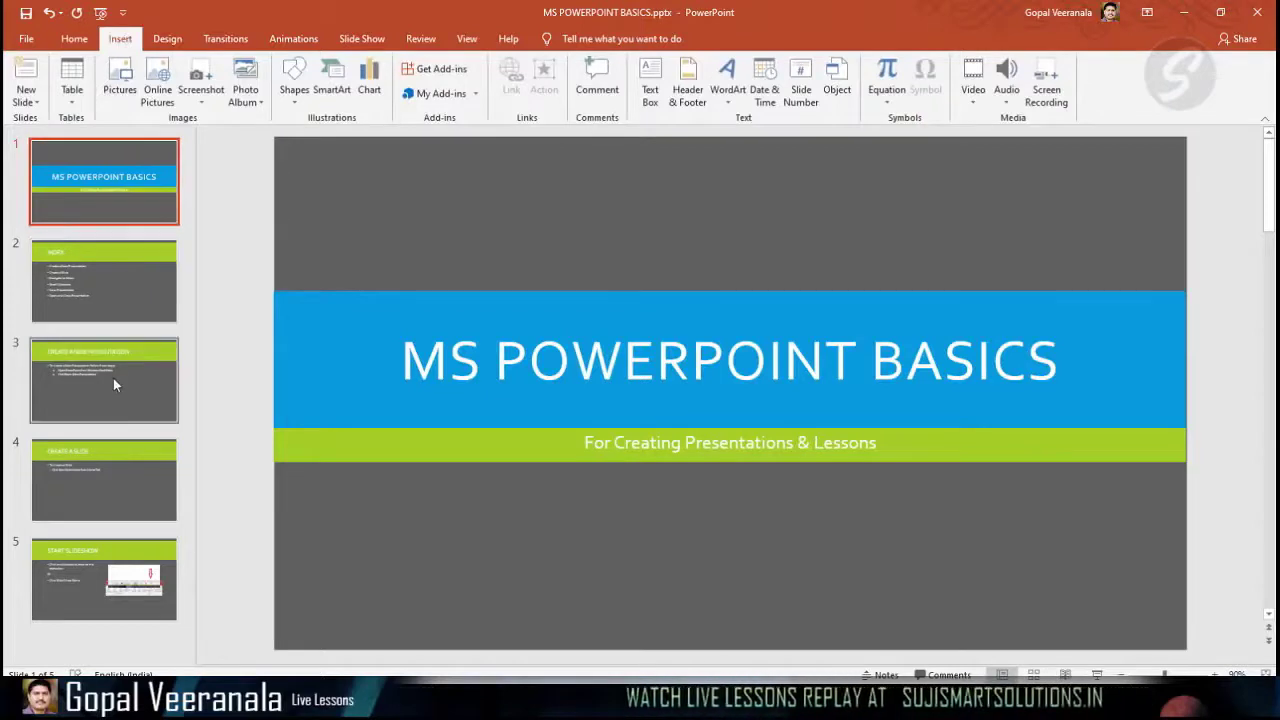
click(158, 39)
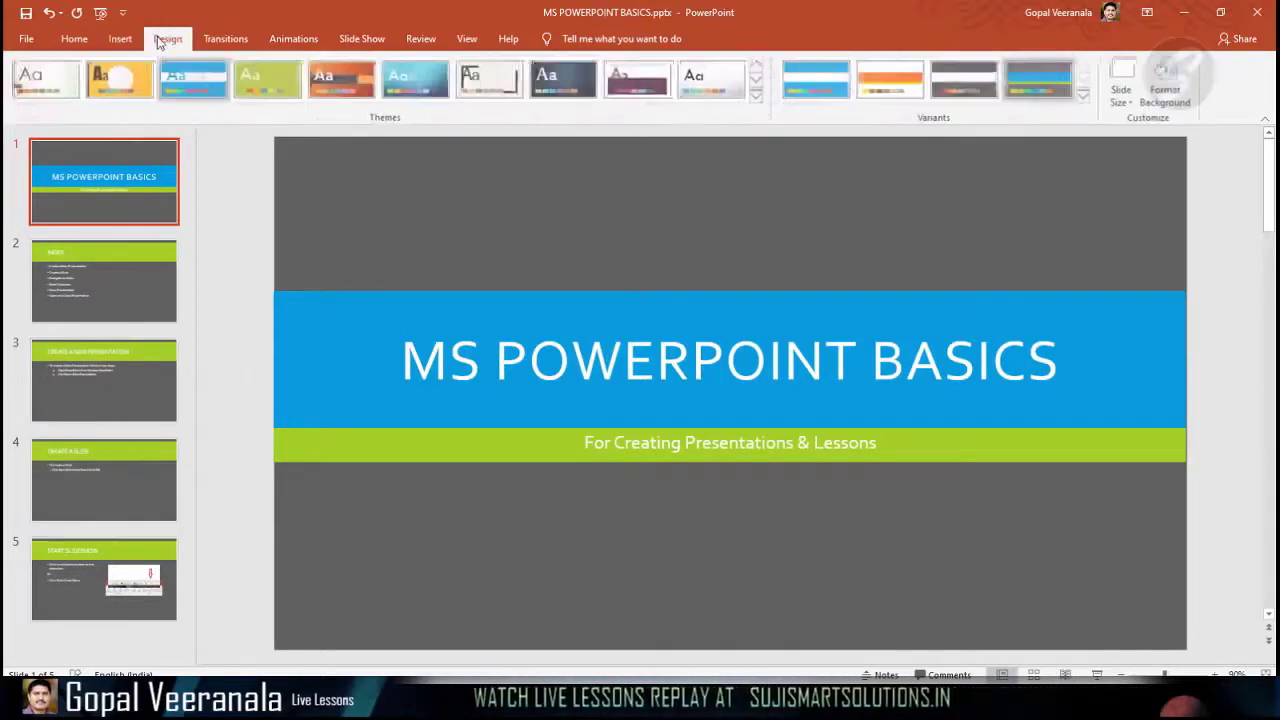
click(120, 39)
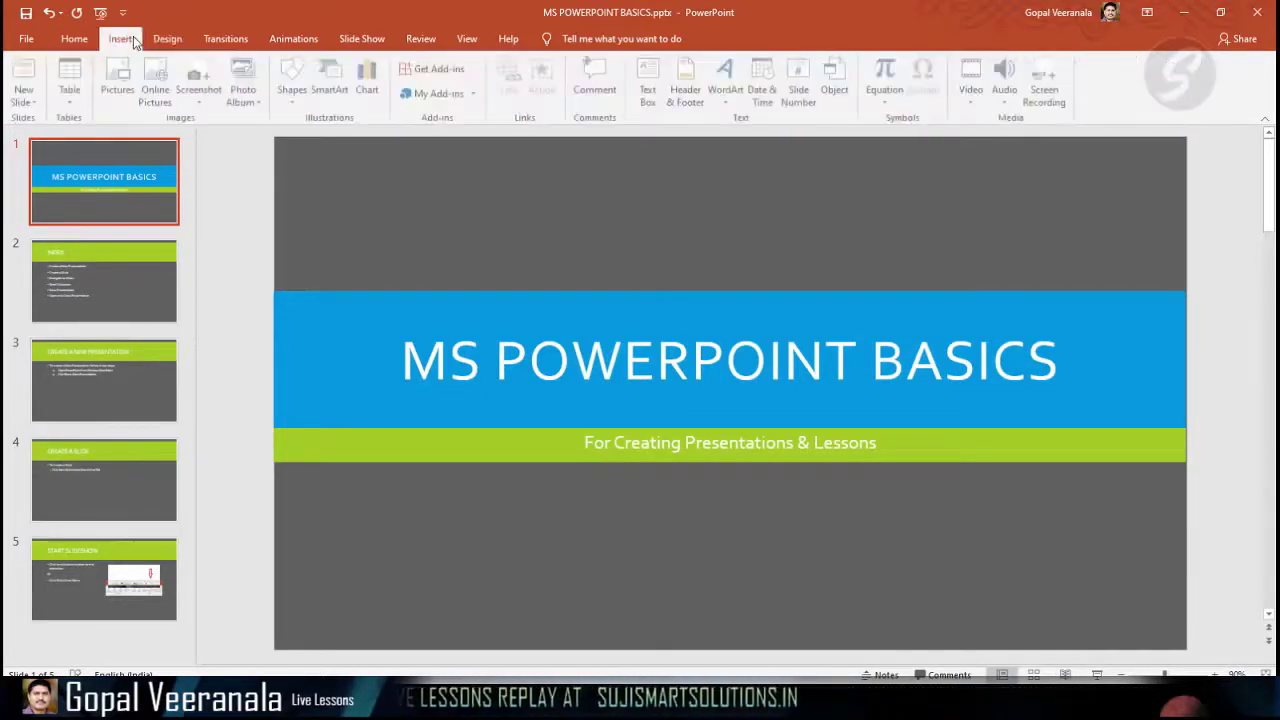
click(76, 40)
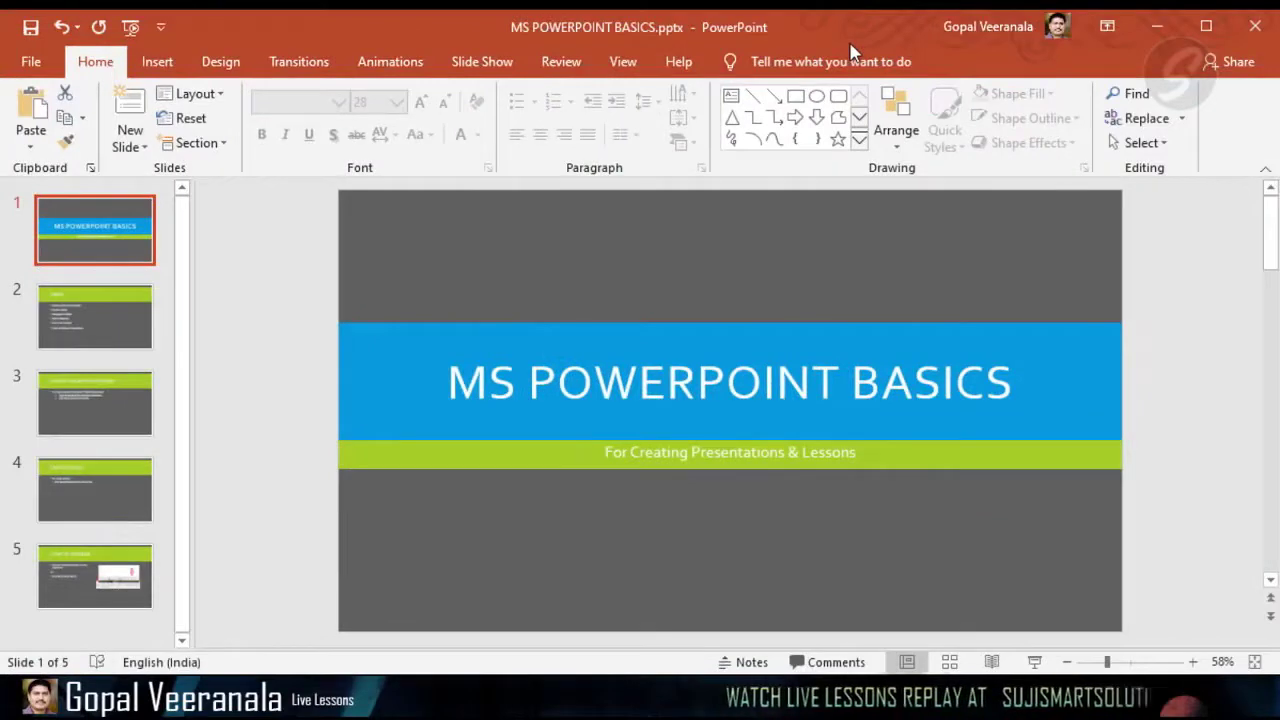
Scroll the slide, then select and deselect the INDEX bullet list.
scroll(272, 407, down, 4)
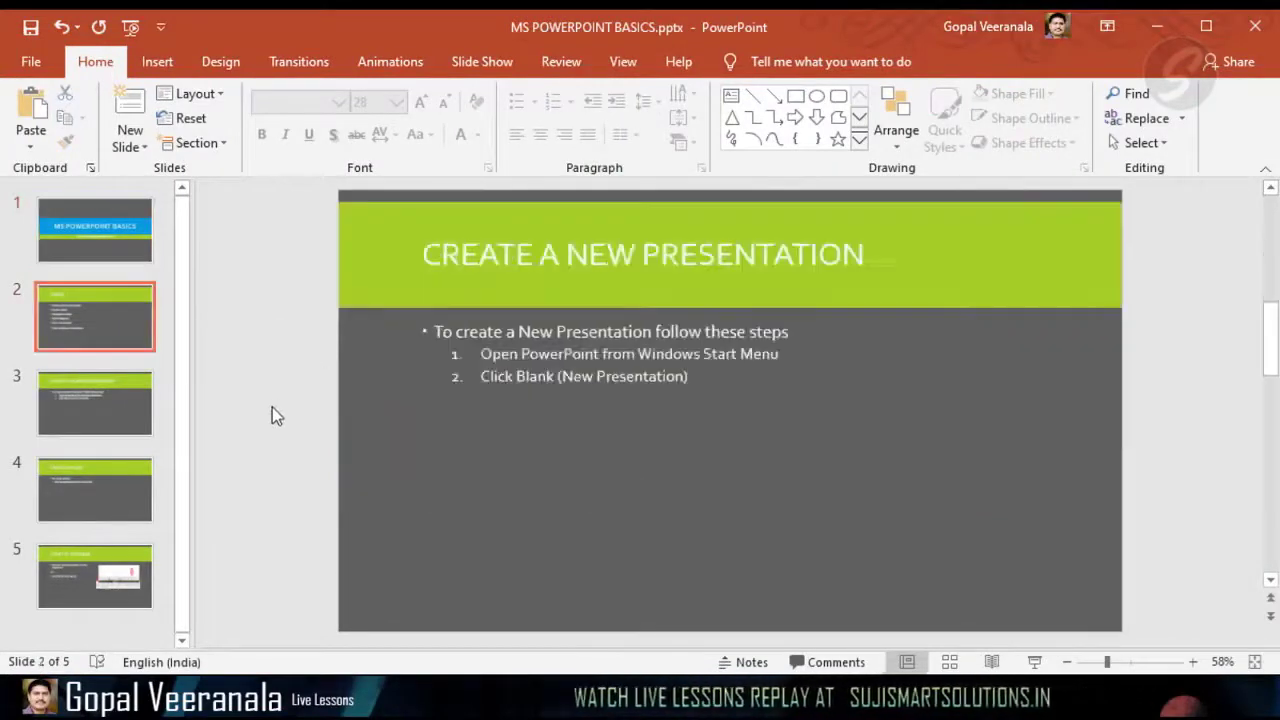
scroll(1163, 485, up, 4)
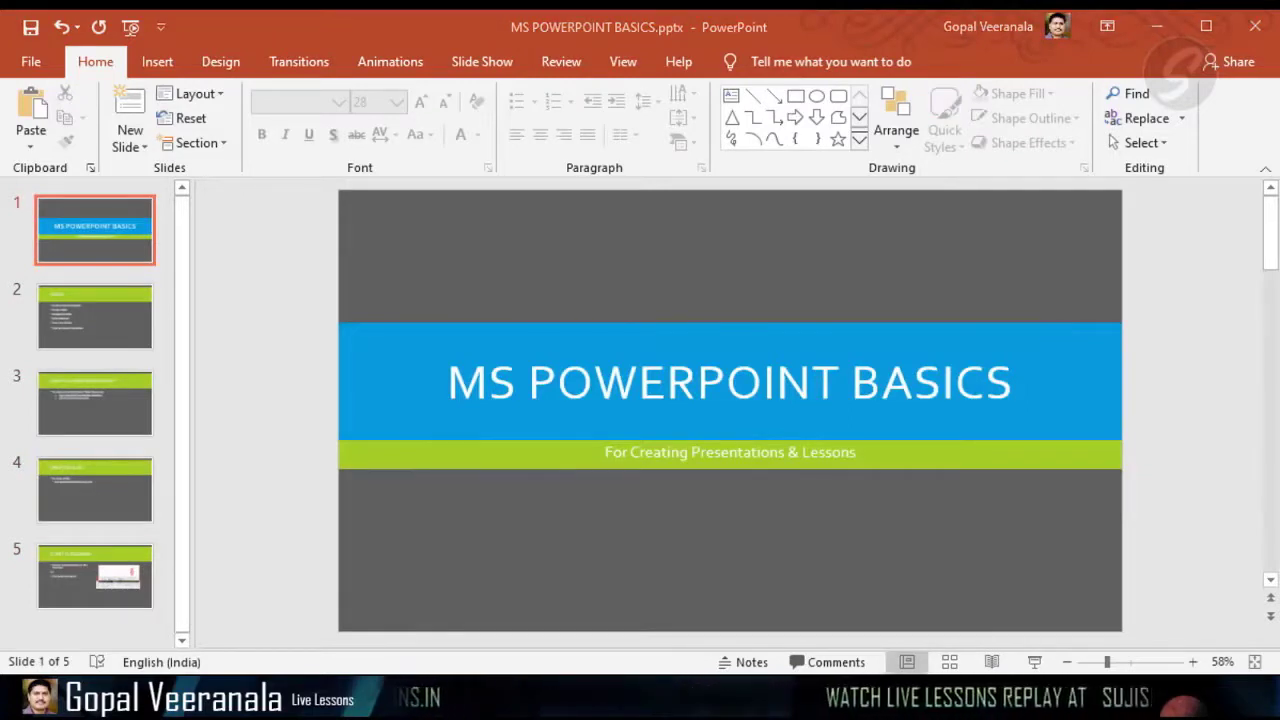
scroll(306, 483, down, 1)
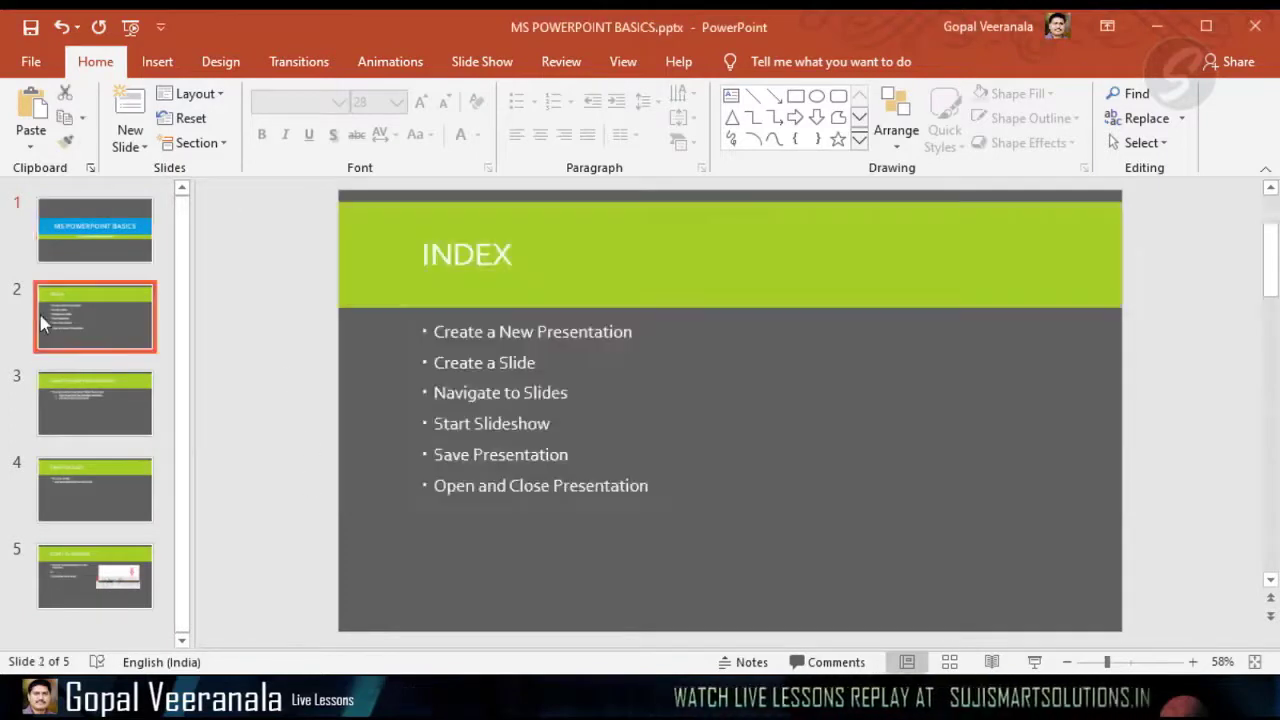
click(531, 416)
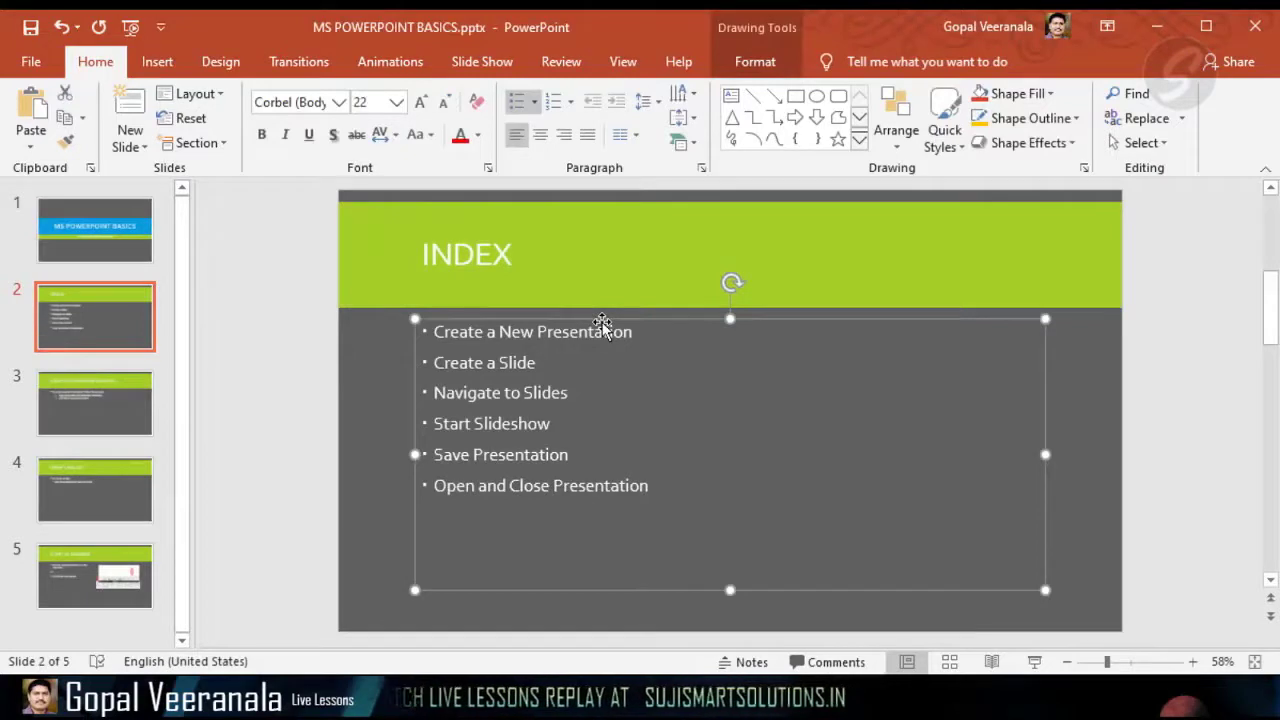
click(120, 340)
Step through all five slide thumbnails, twice over.
click(120, 414)
click(120, 258)
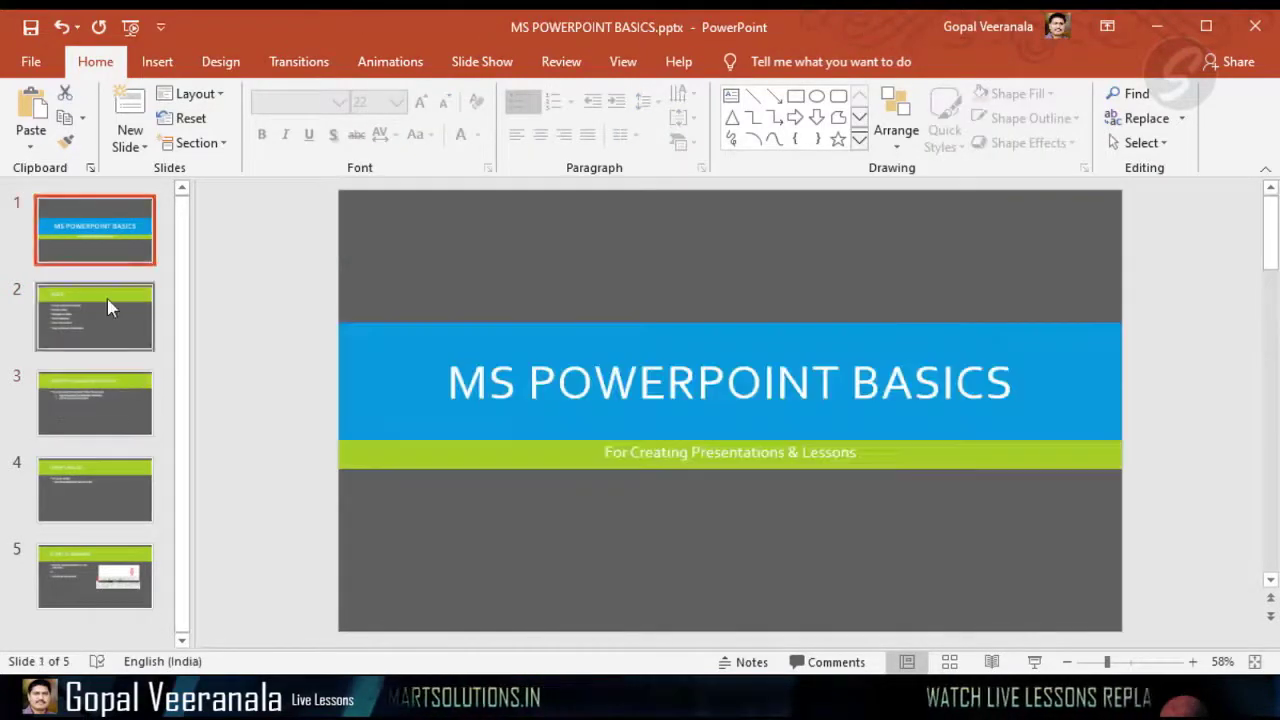
click(108, 310)
click(106, 420)
click(95, 495)
click(90, 560)
click(103, 330)
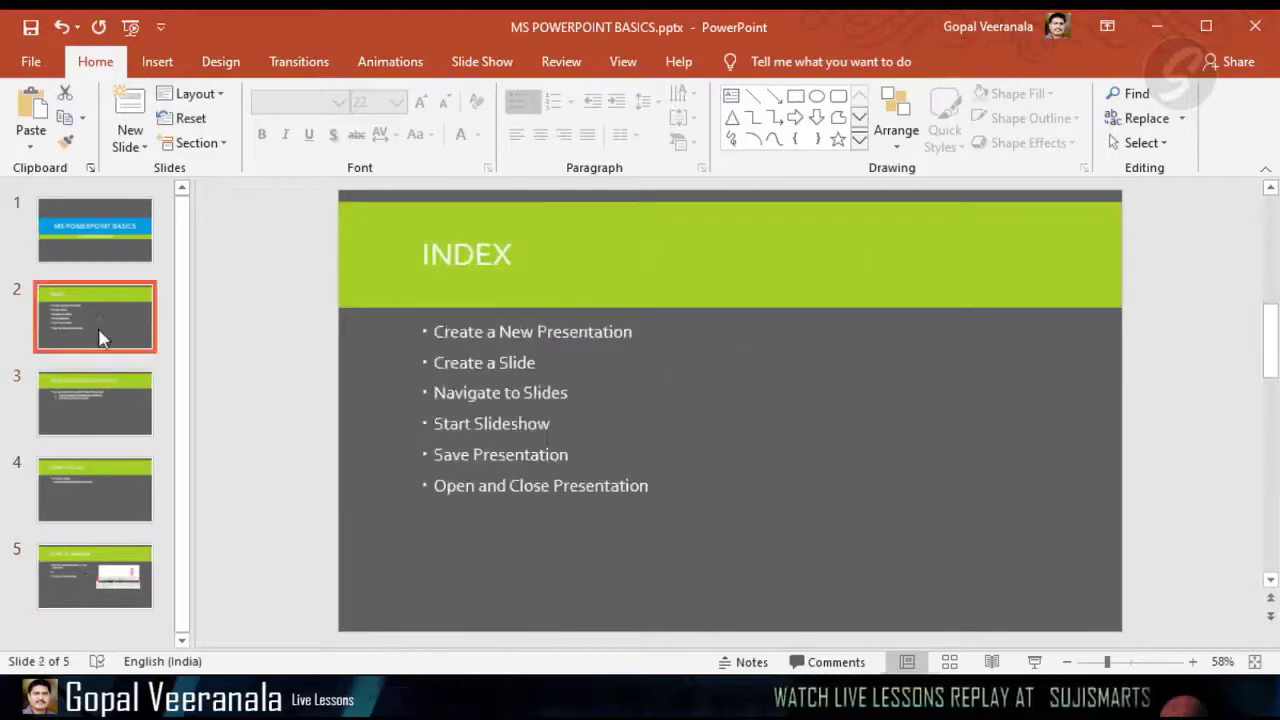
click(105, 420)
click(98, 500)
click(92, 598)
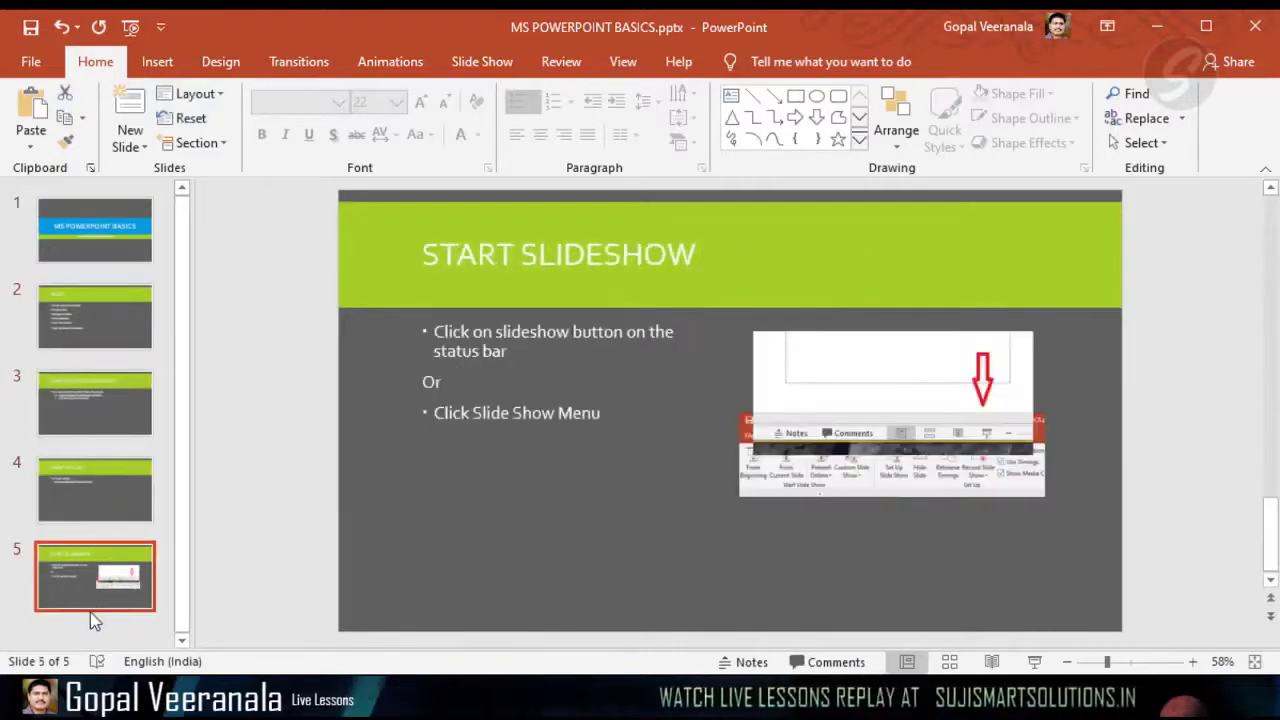
Revisit INDEX and Create a New Presentation, then place the caret in the title slide's subtitle.
click(106, 335)
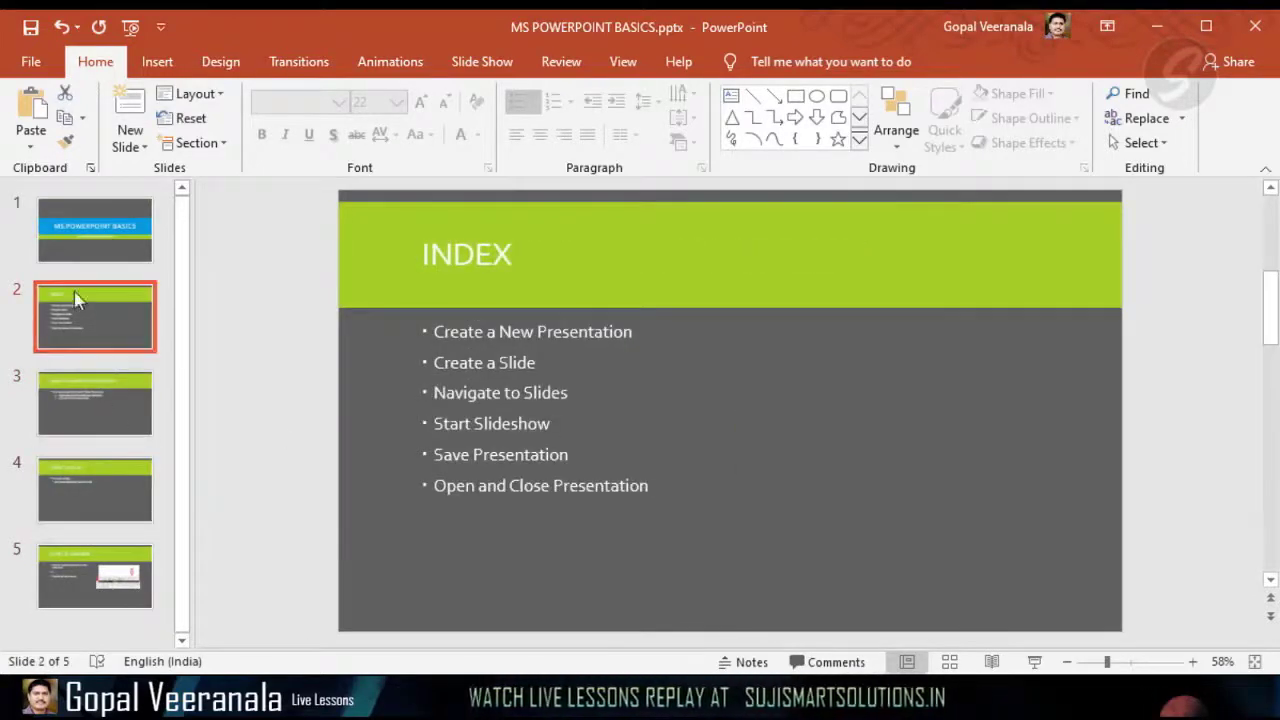
click(101, 256)
click(110, 337)
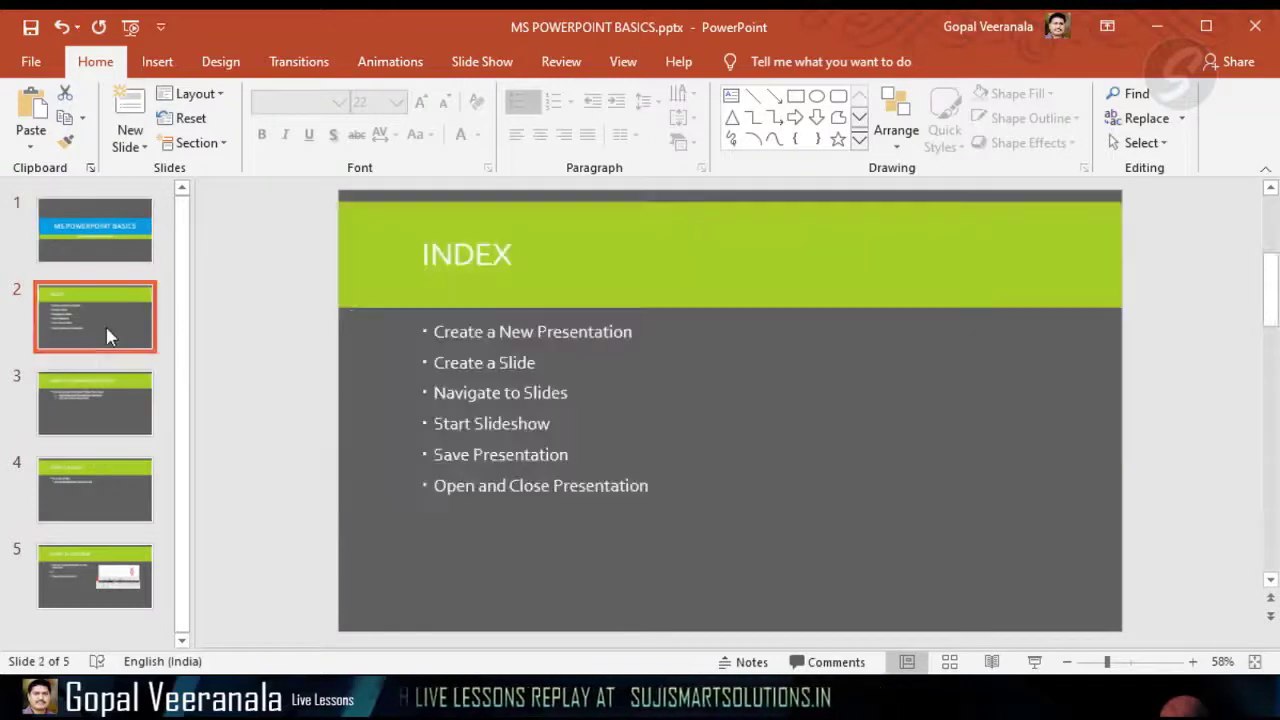
click(97, 432)
click(89, 504)
click(103, 414)
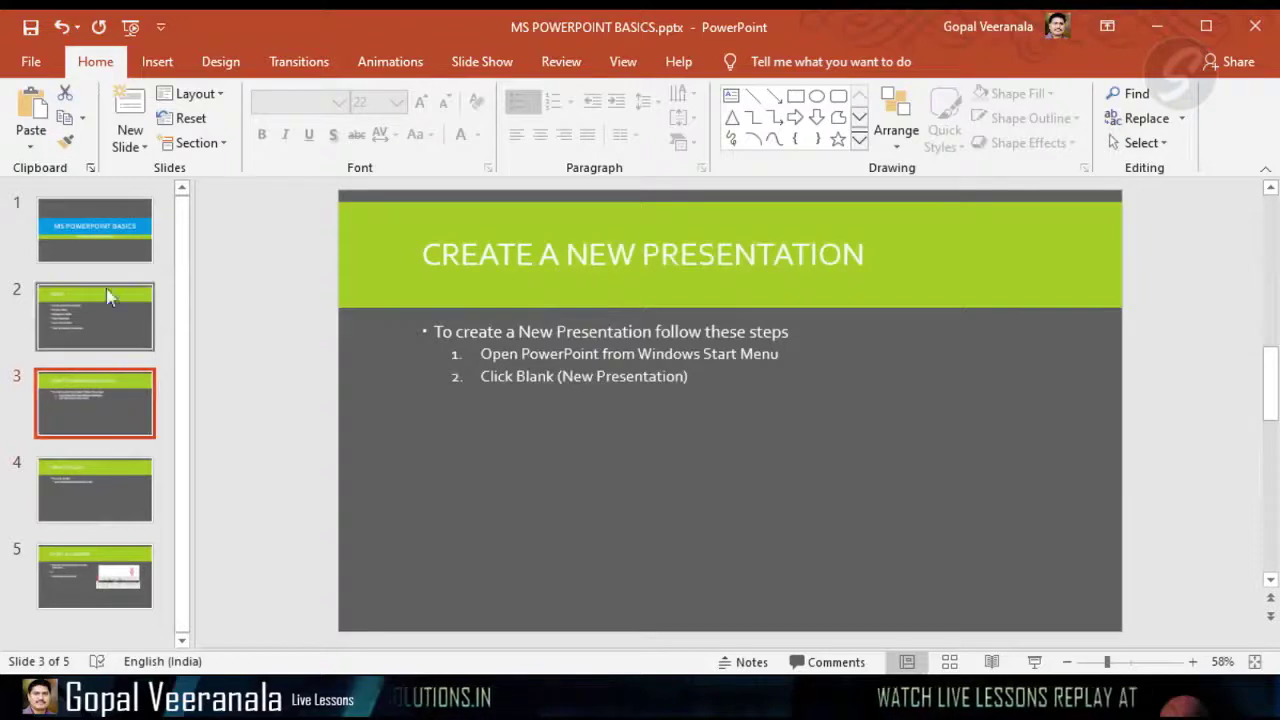
click(112, 250)
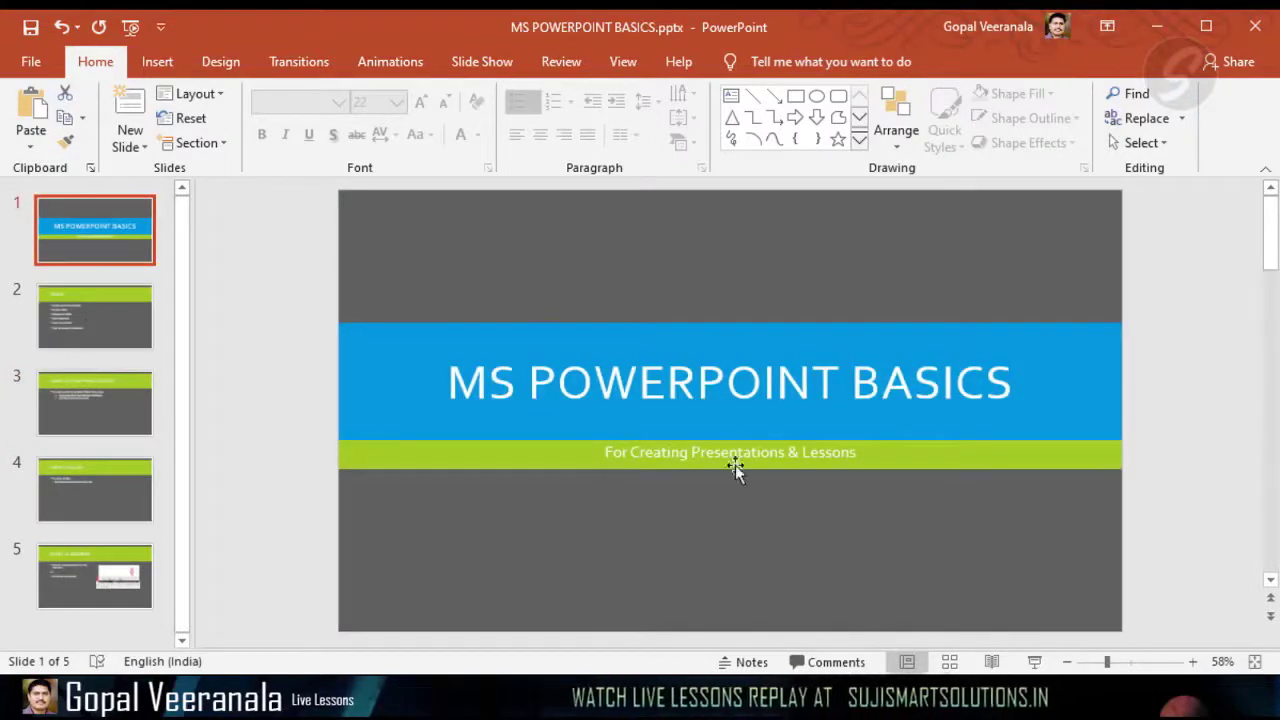
click(682, 462)
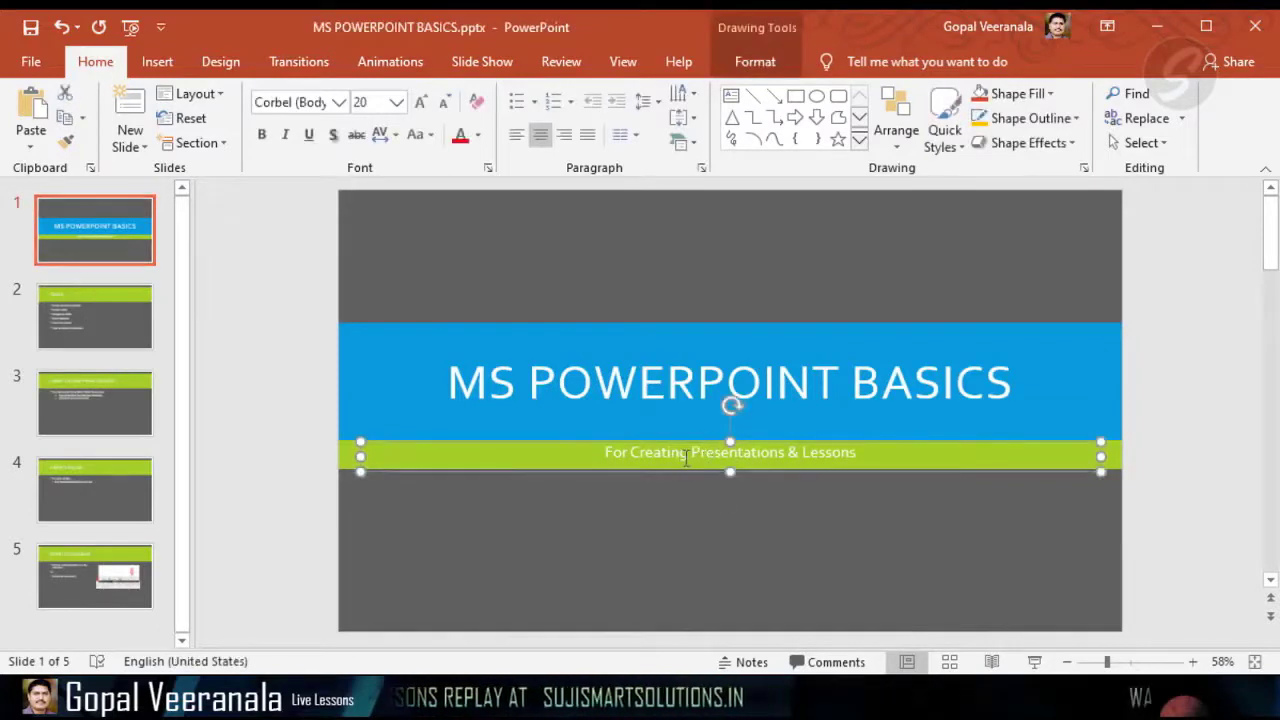
double_click(686, 458)
click(729, 510)
click(724, 455)
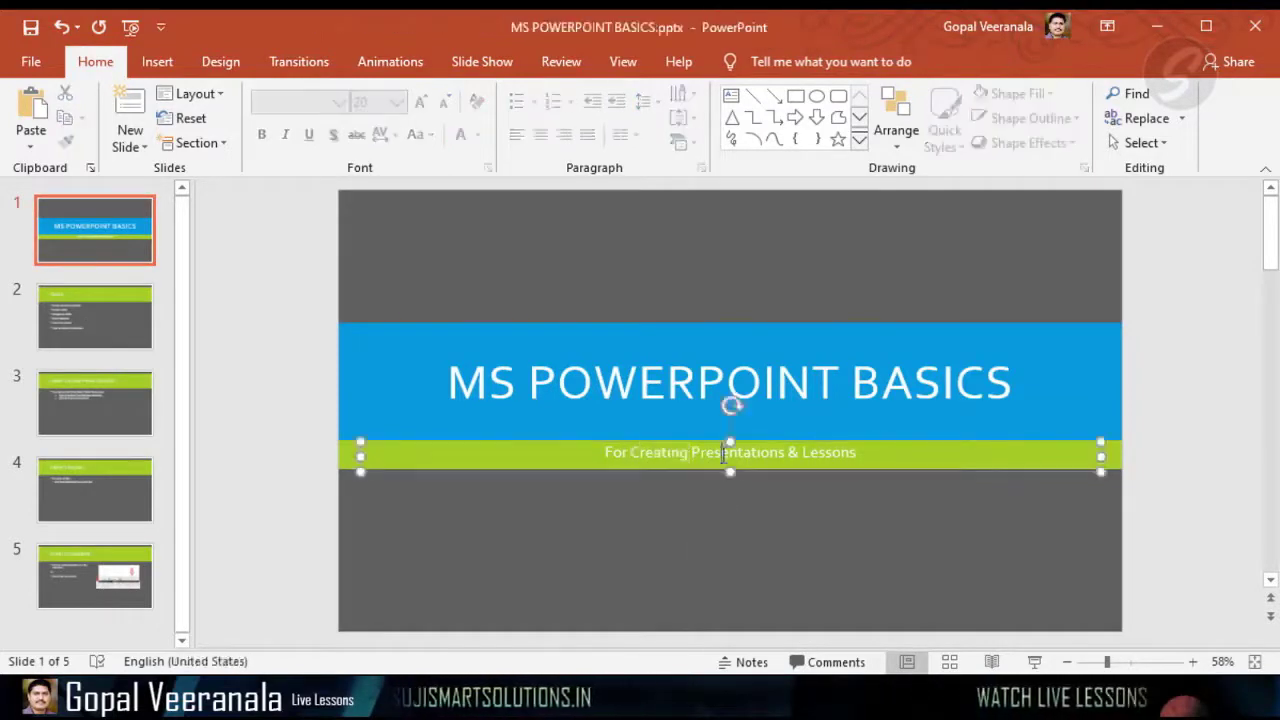
triple_click(724, 455)
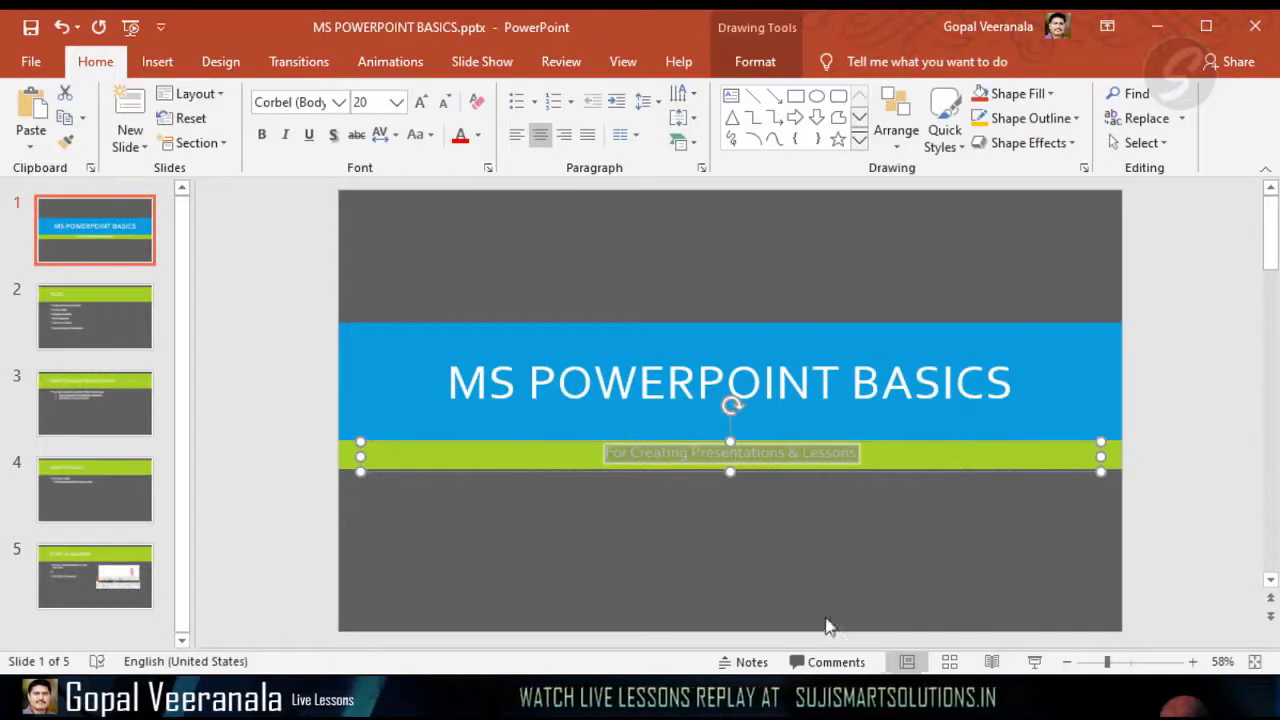
click(793, 565)
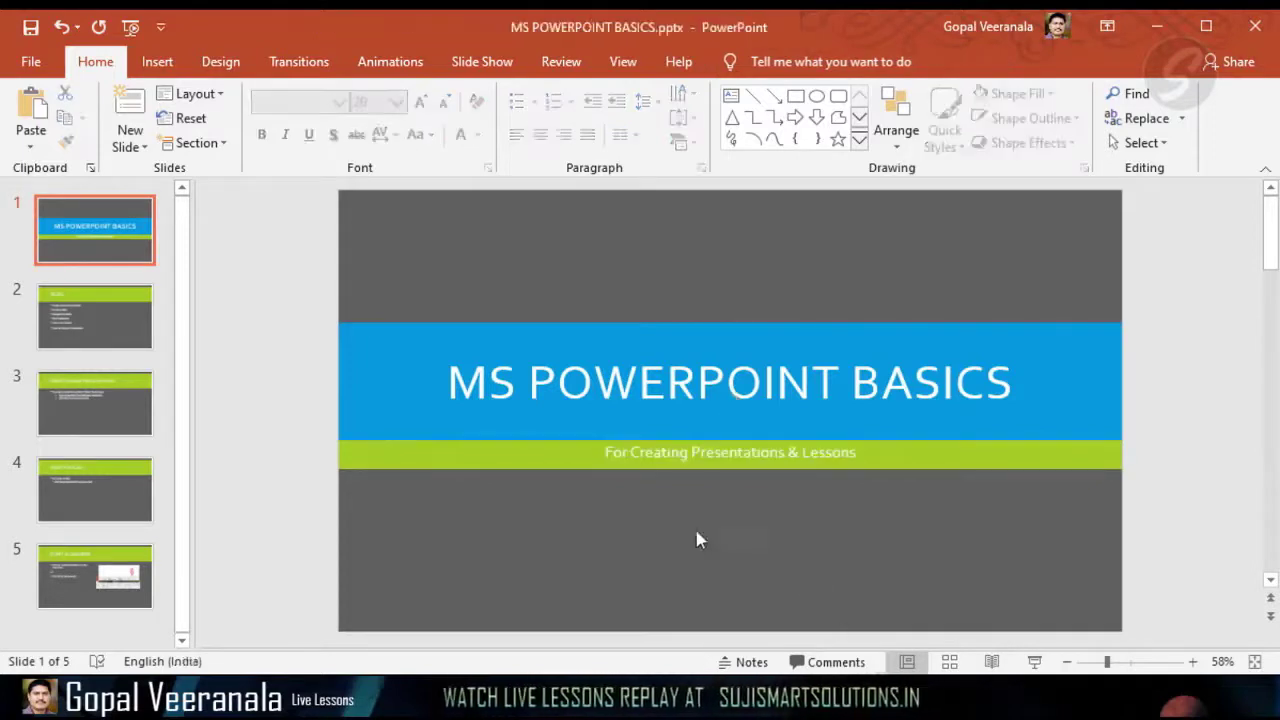
click(557, 457)
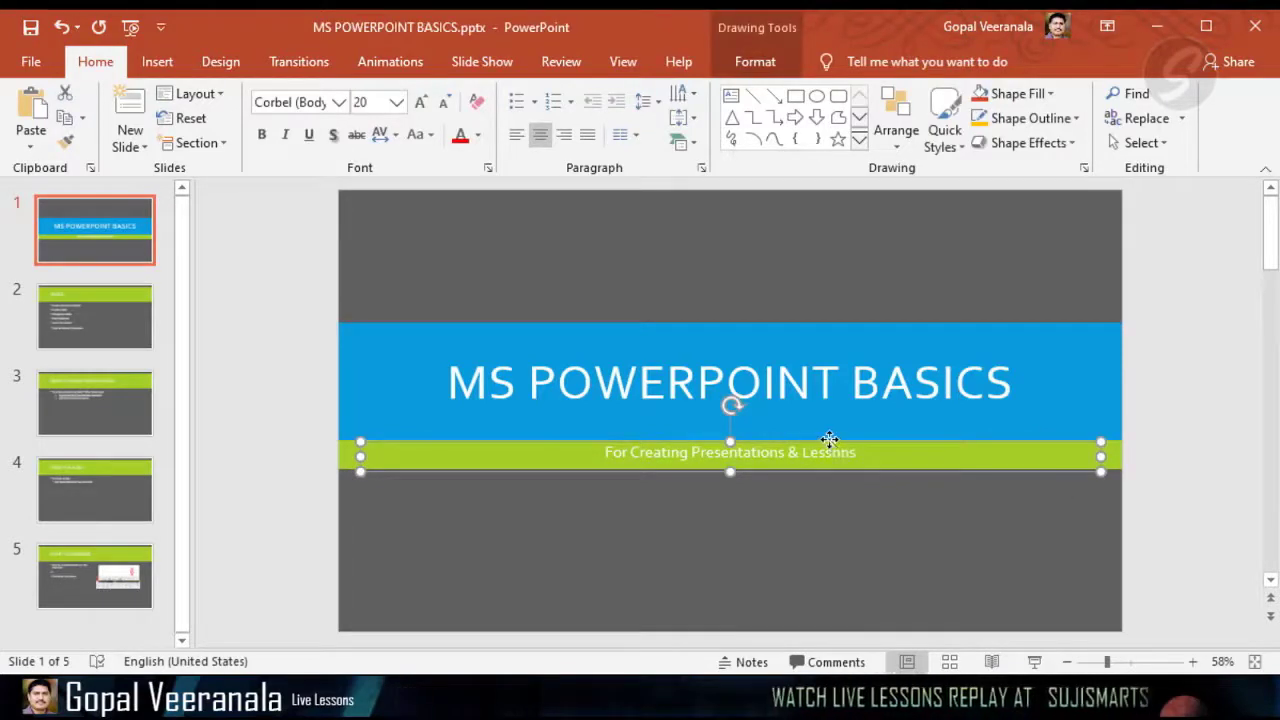
click(605, 514)
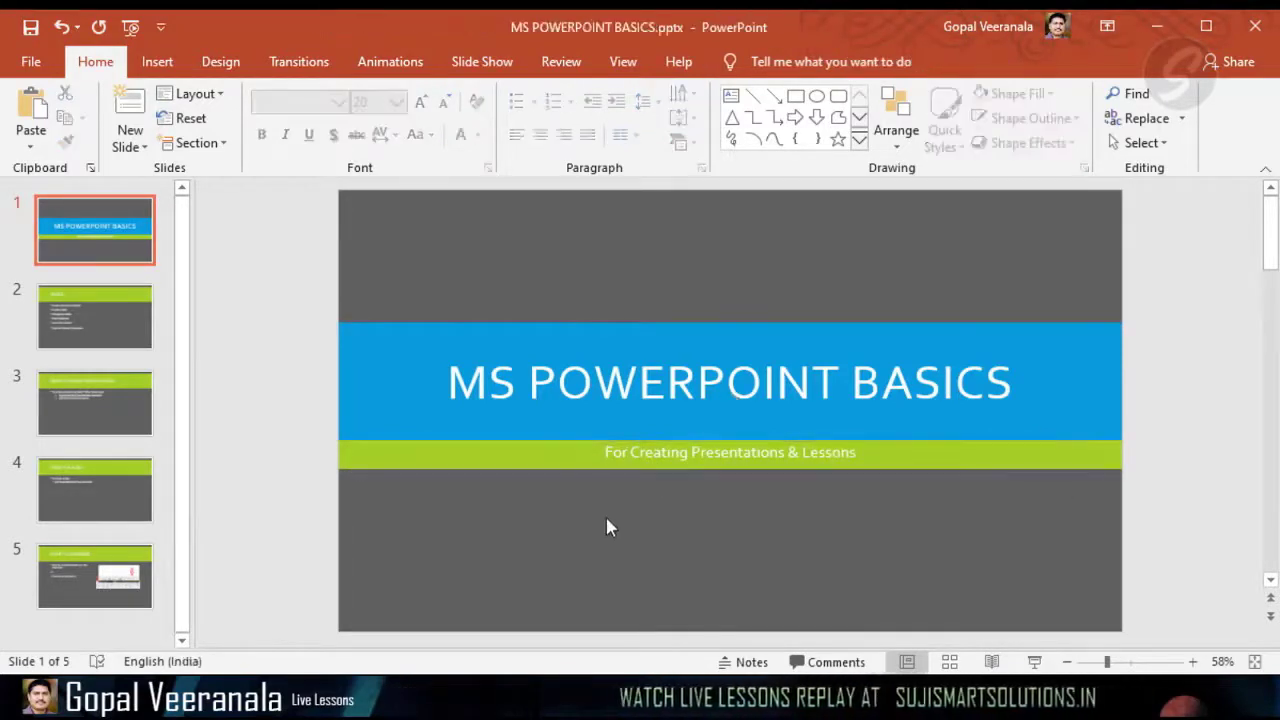
click(621, 386)
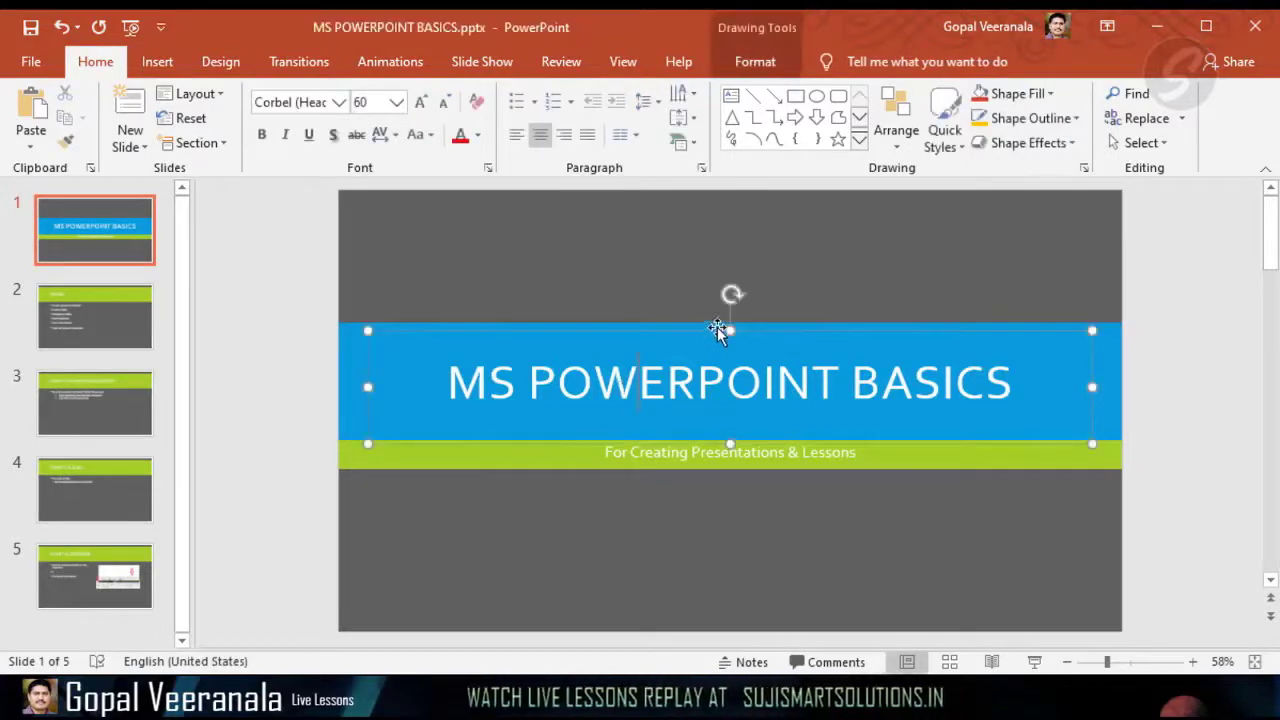
click(716, 328)
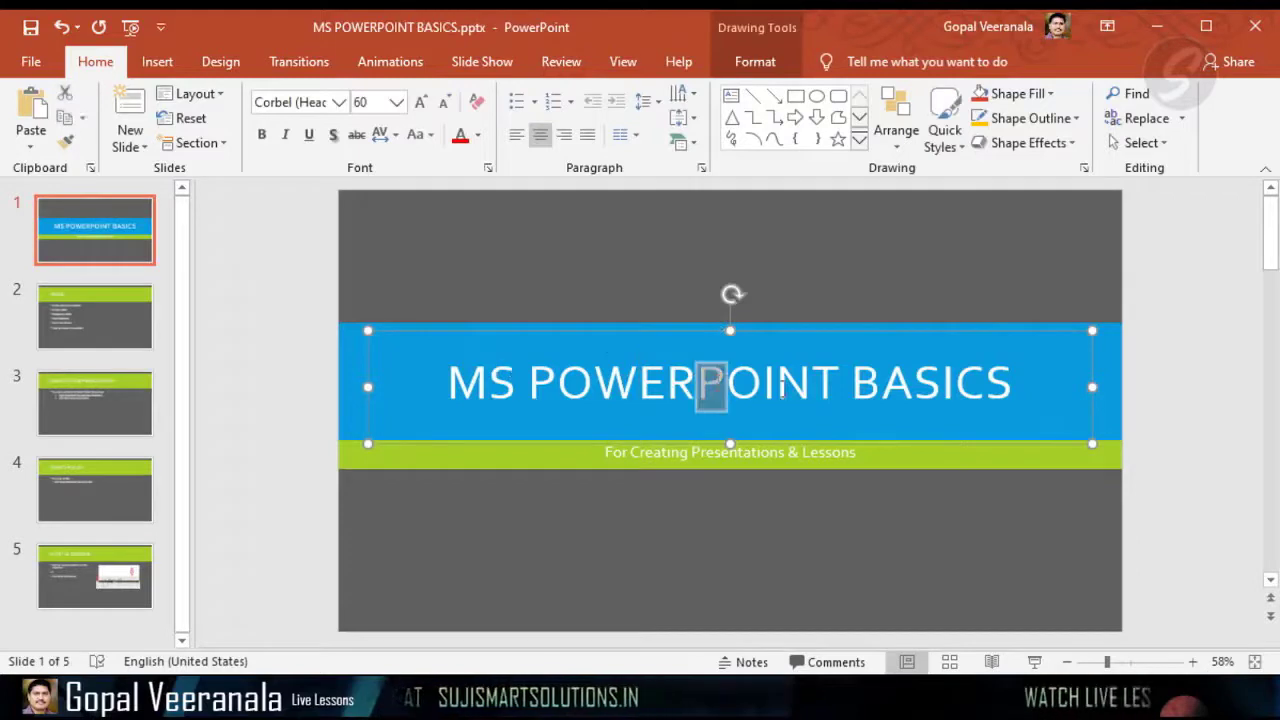
click(664, 452)
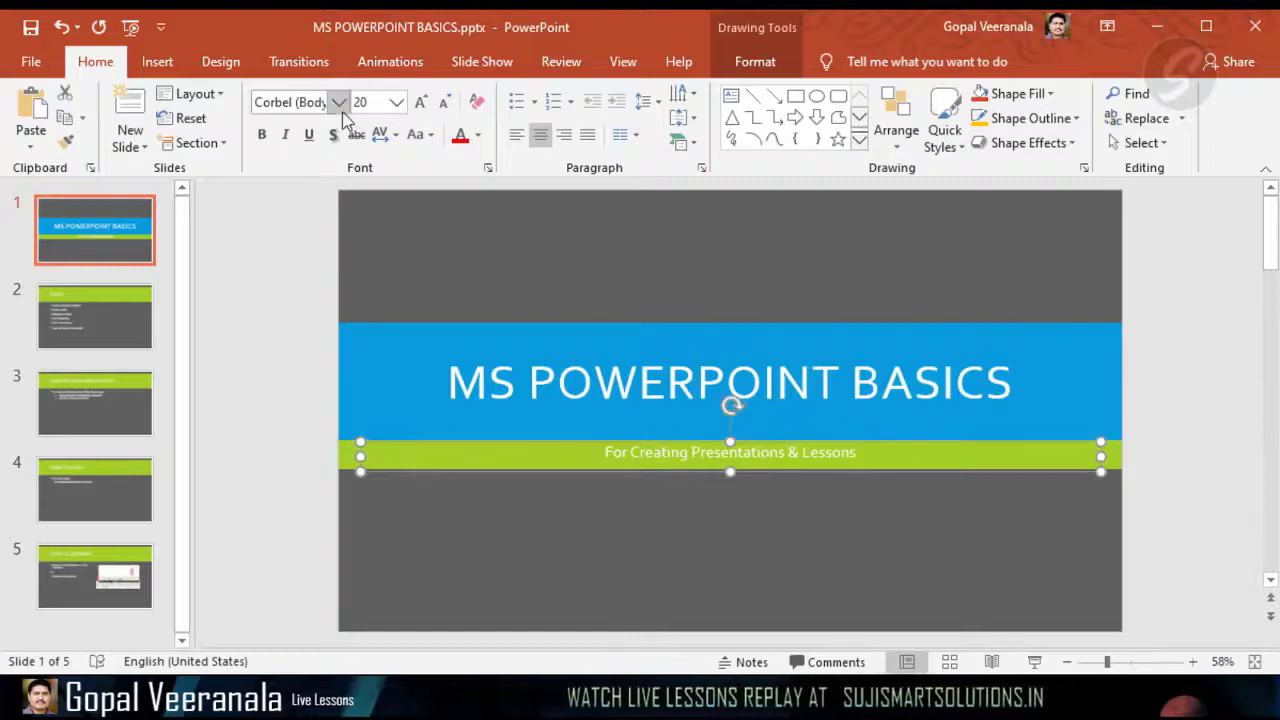
Give the subtitle a dark font colour and set it to 24 pt.
click(477, 135)
click(460, 196)
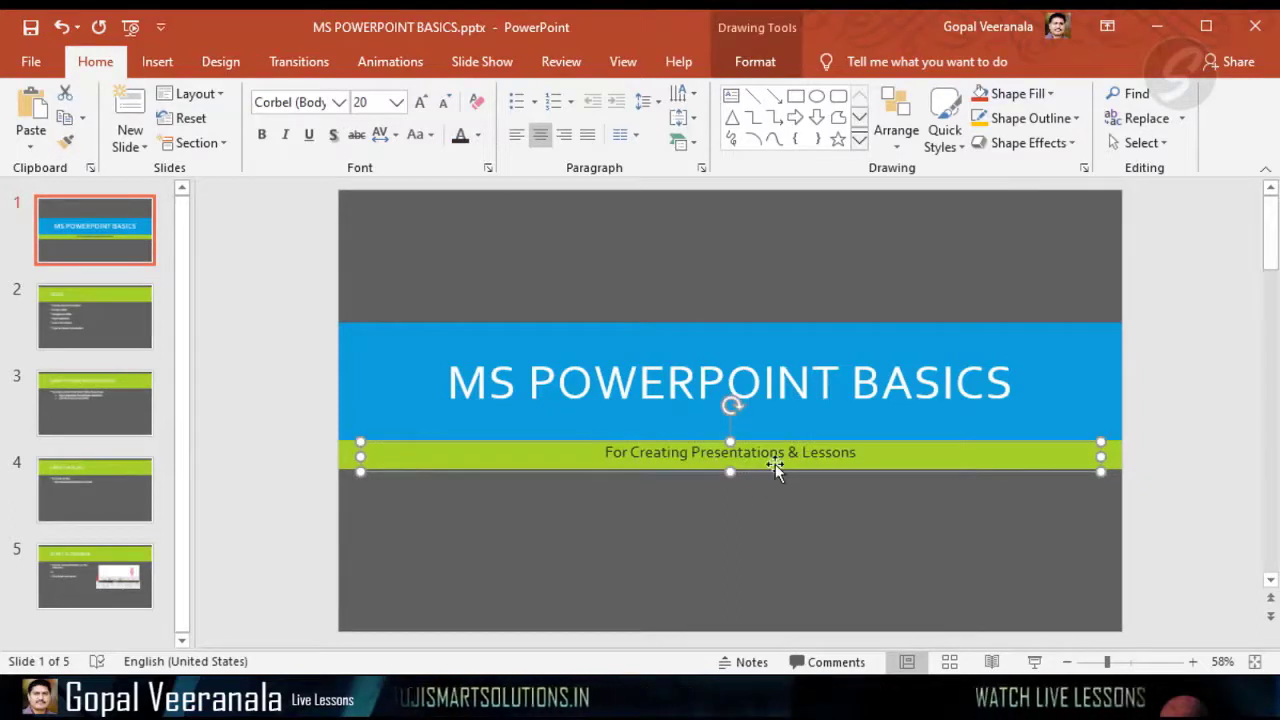
click(397, 108)
click(375, 343)
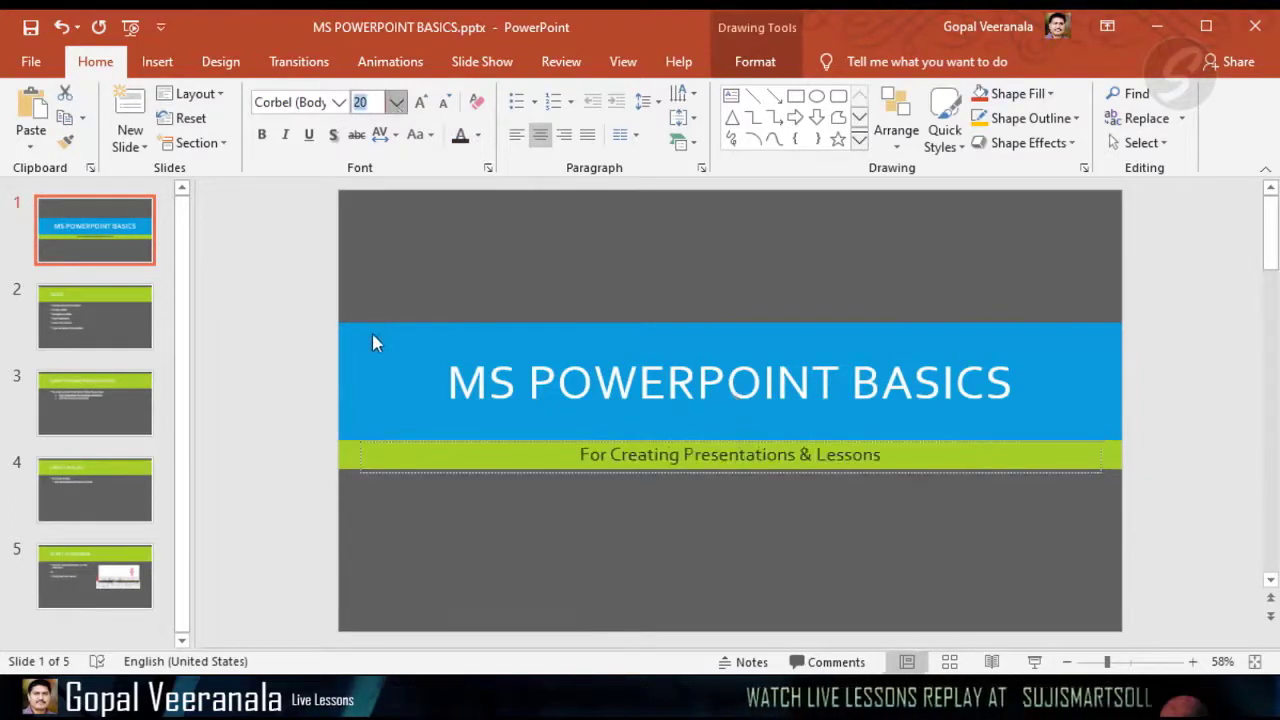
Adjust the subtitle size with Increase/Decrease Font Size, ending at 28 pt.
click(421, 102)
click(421, 102)
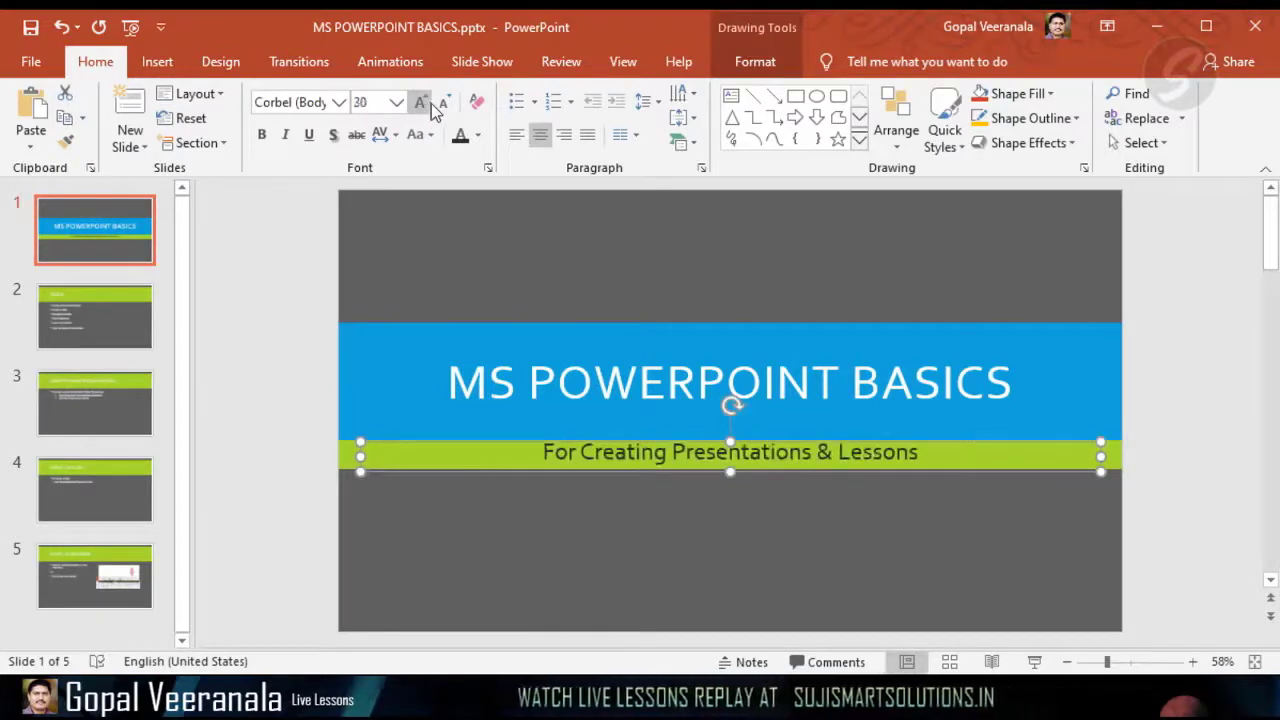
click(445, 103)
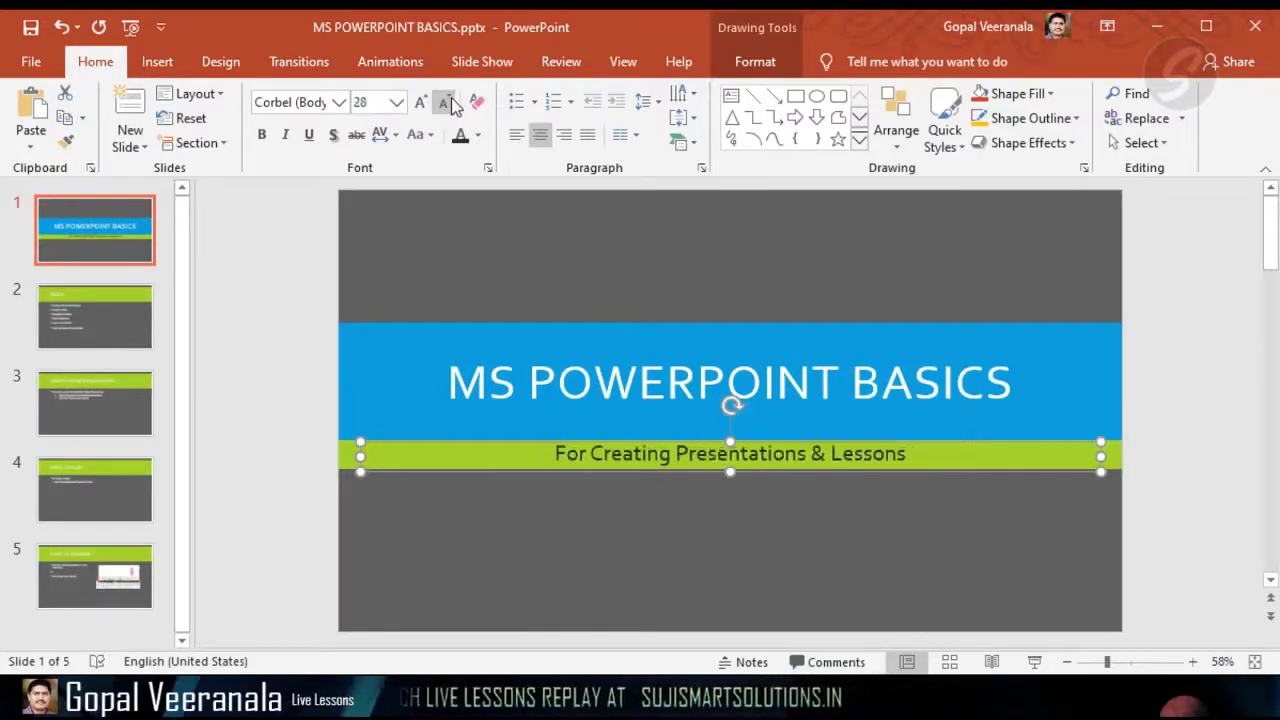
click(445, 103)
click(421, 102)
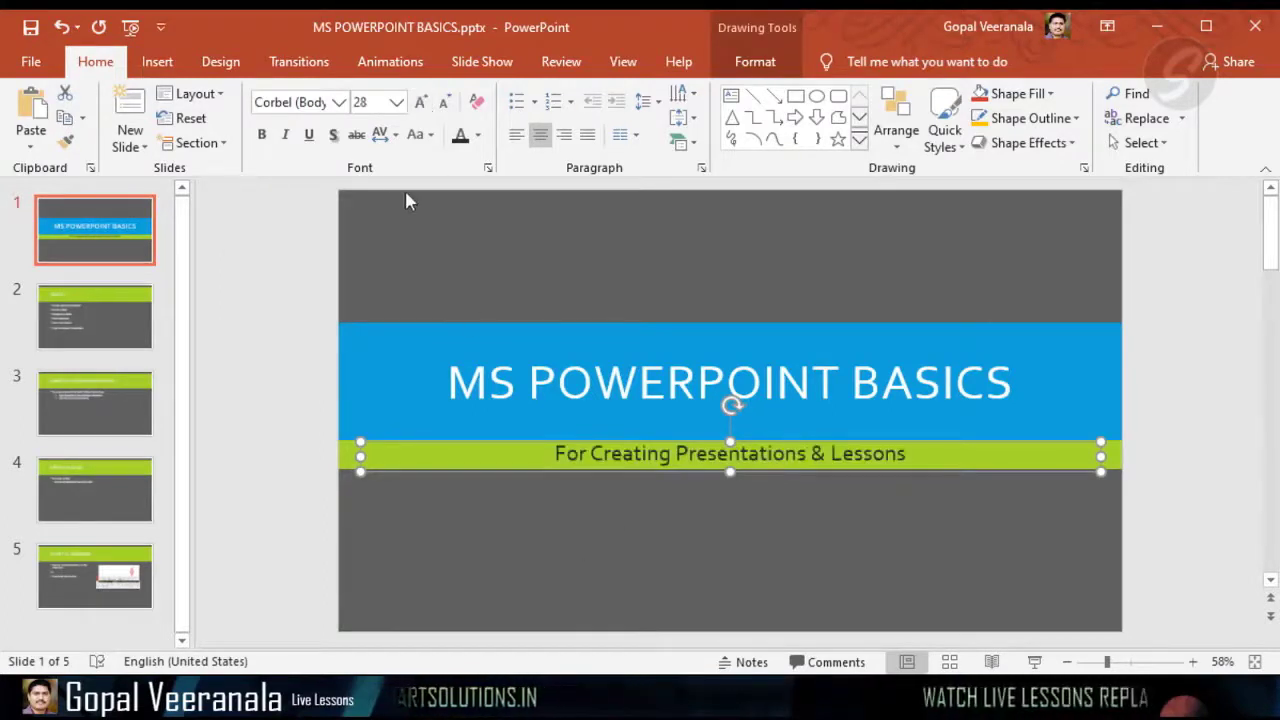
click(341, 103)
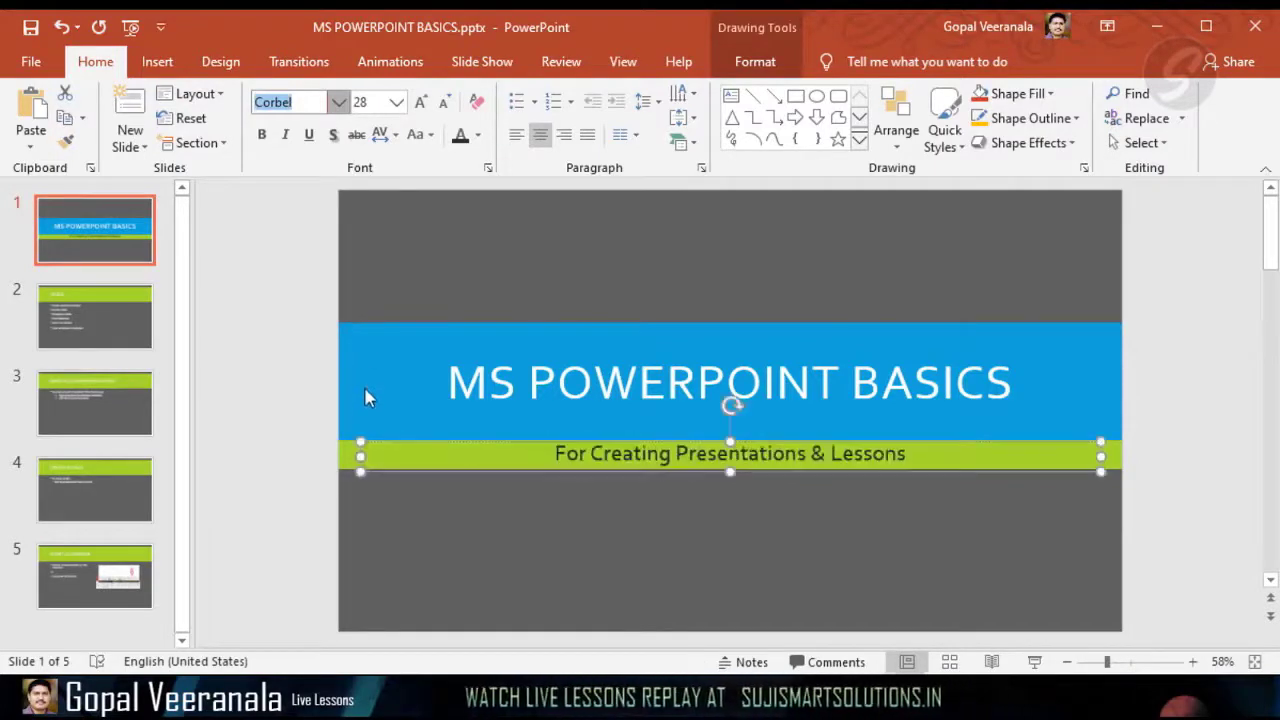
Apply Agency FB to the subtitle, then to the title 'MS POWERPOINT BASICS'.
click(325, 650)
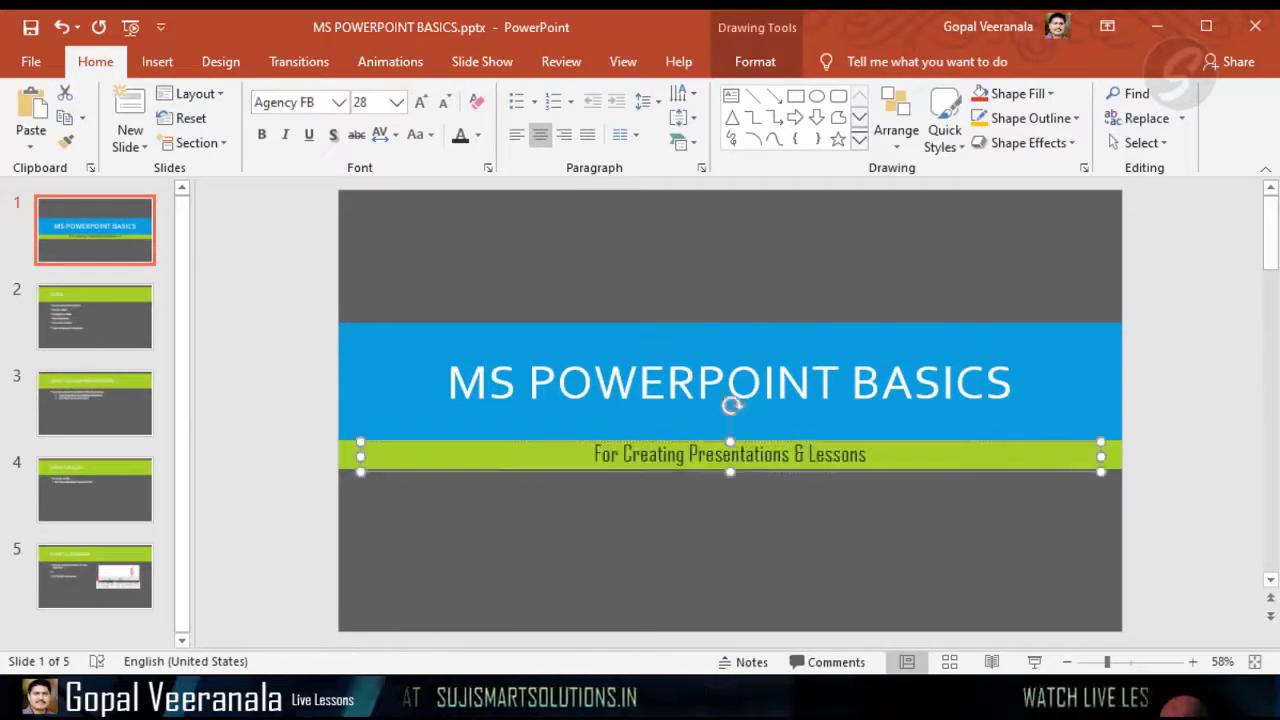
click(850, 375)
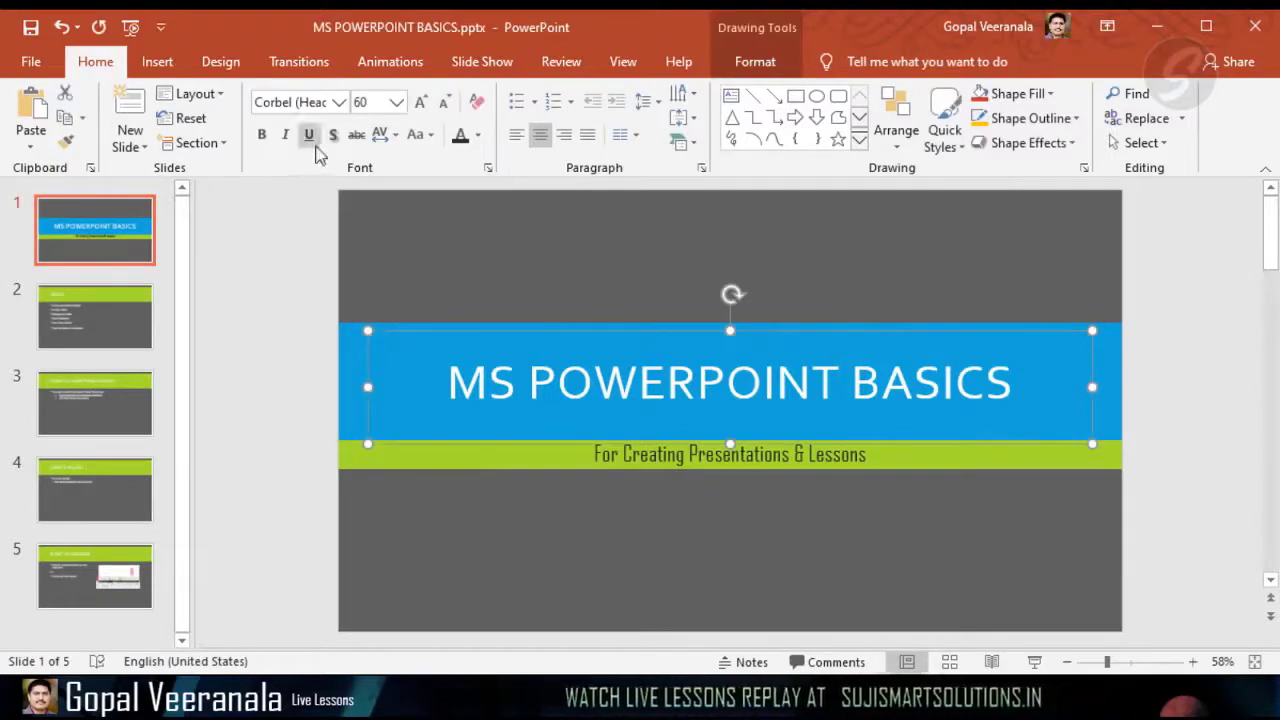
click(325, 102)
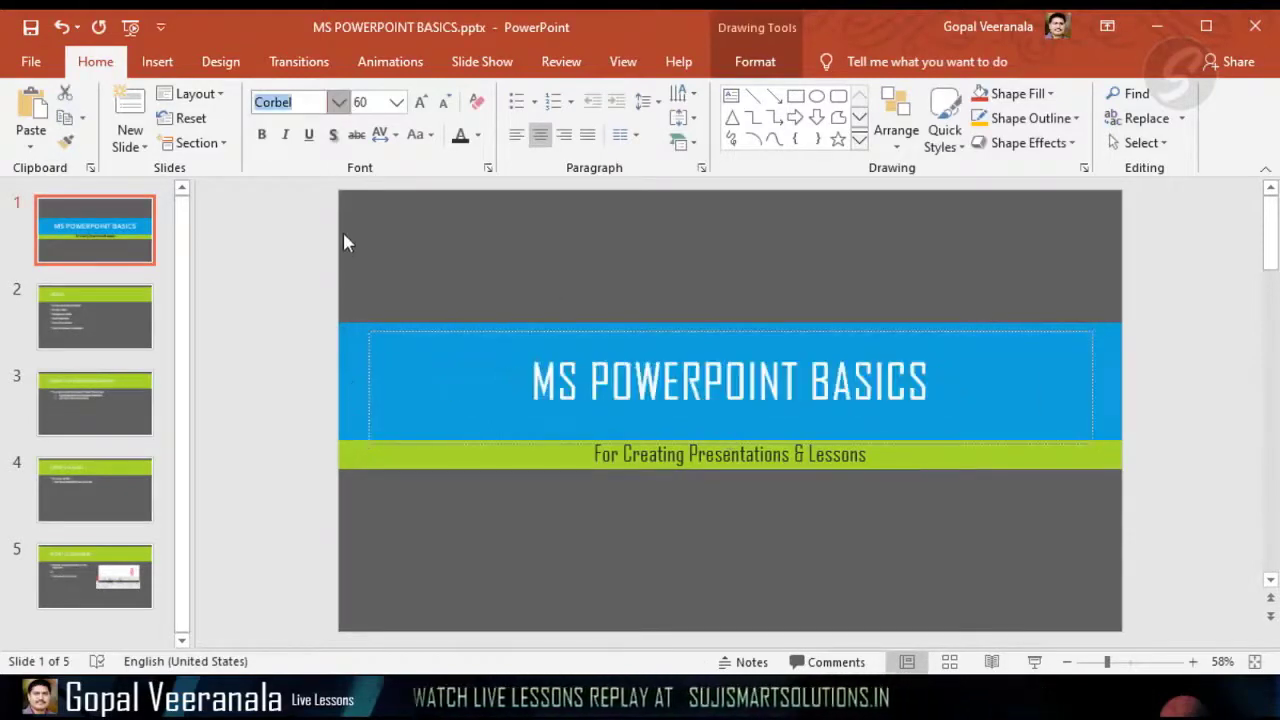
key(Escape)
click(938, 618)
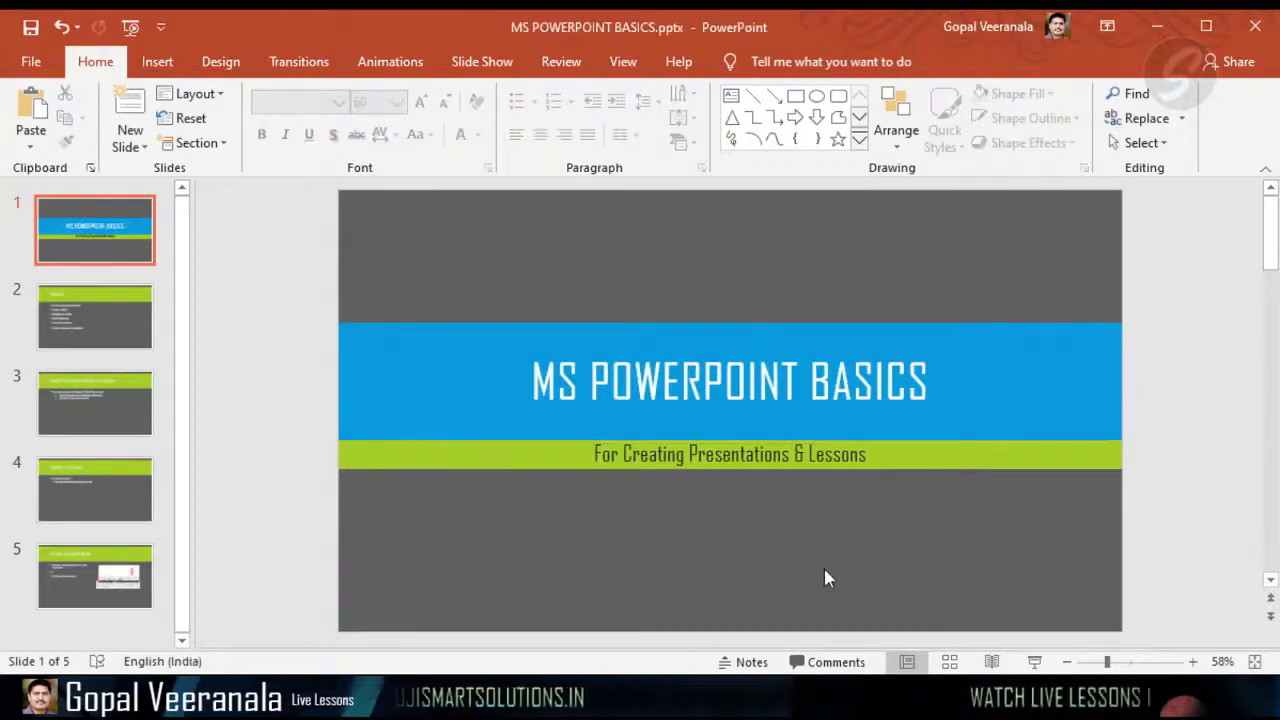
click(686, 372)
click(60, 312)
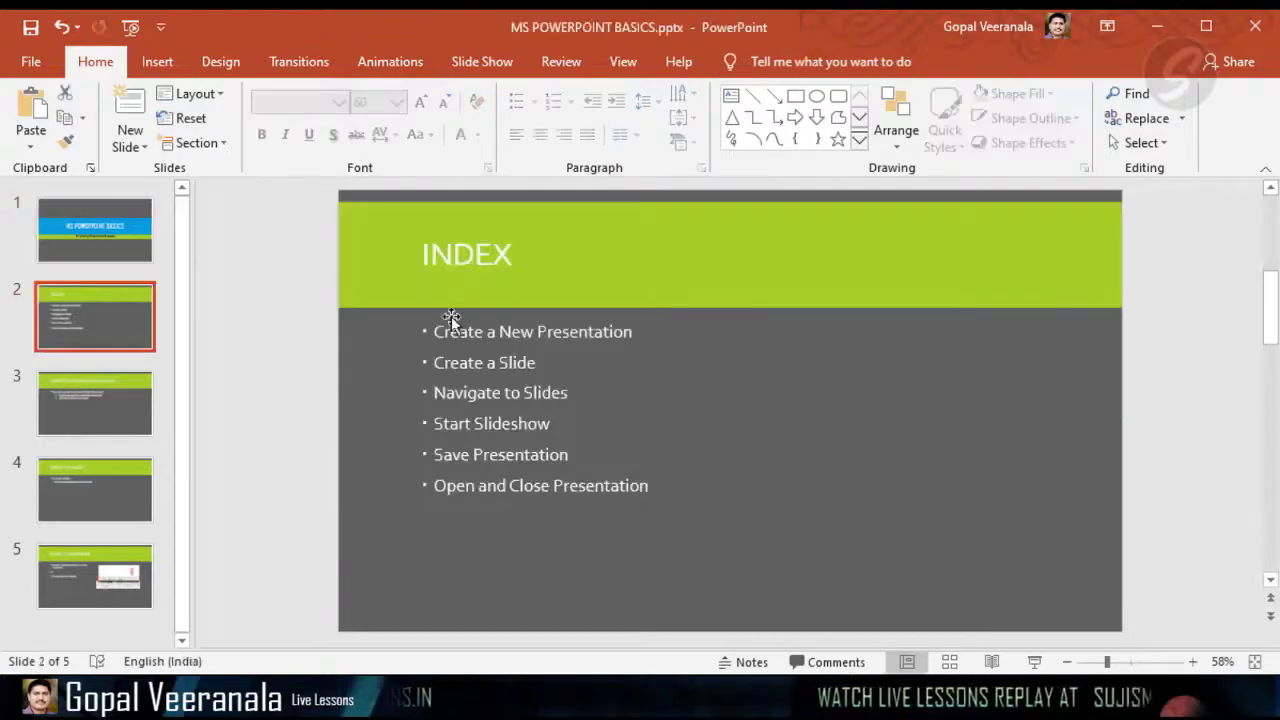
click(505, 212)
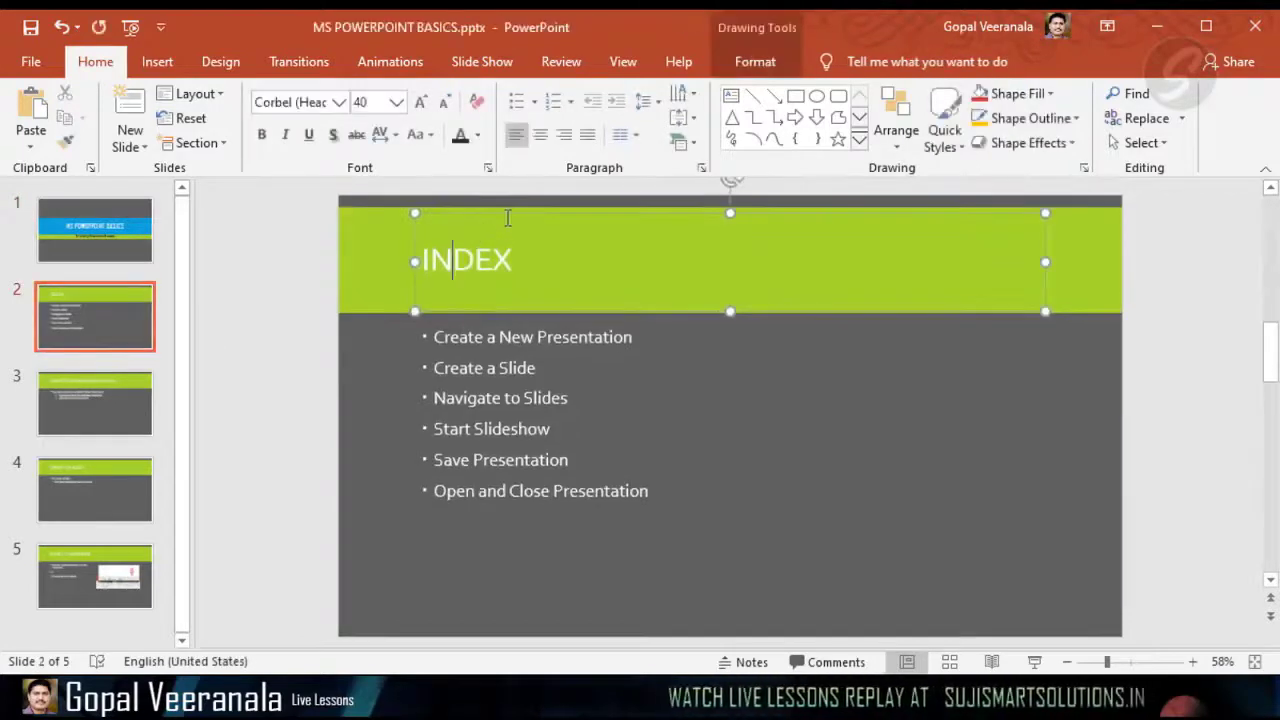
key(Tab)
click(80, 403)
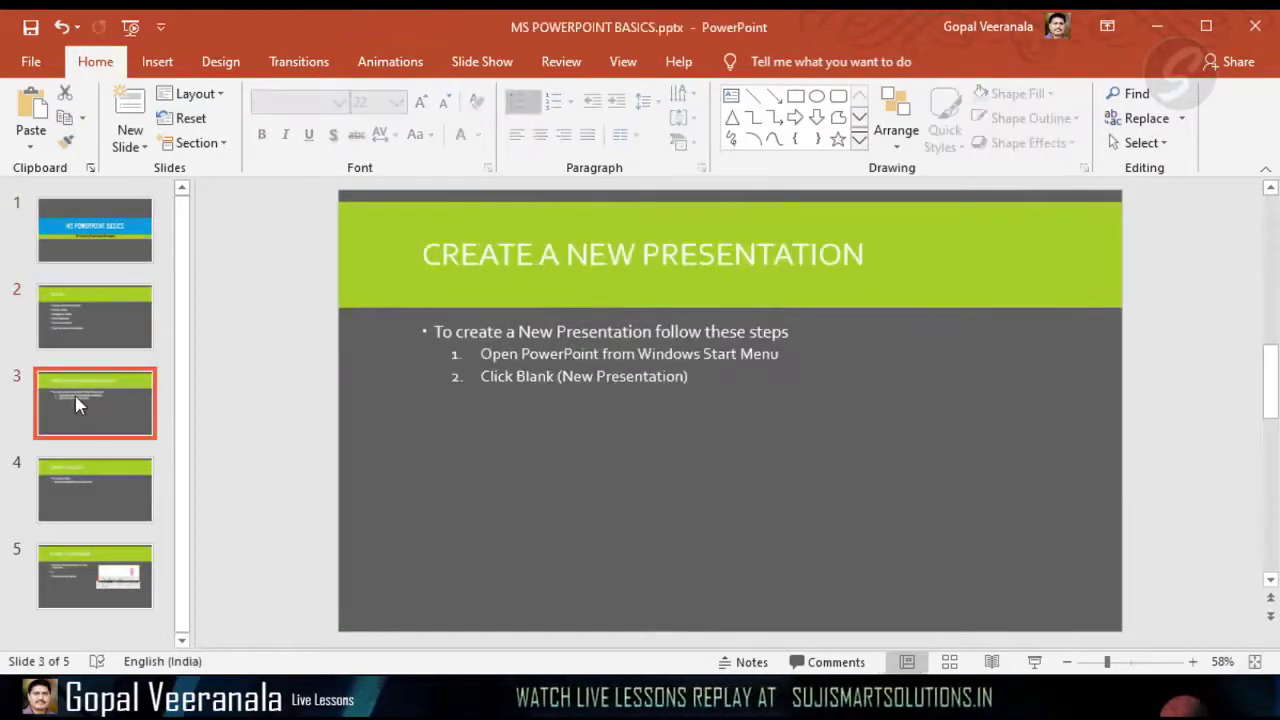
click(70, 513)
click(86, 590)
click(94, 515)
click(105, 400)
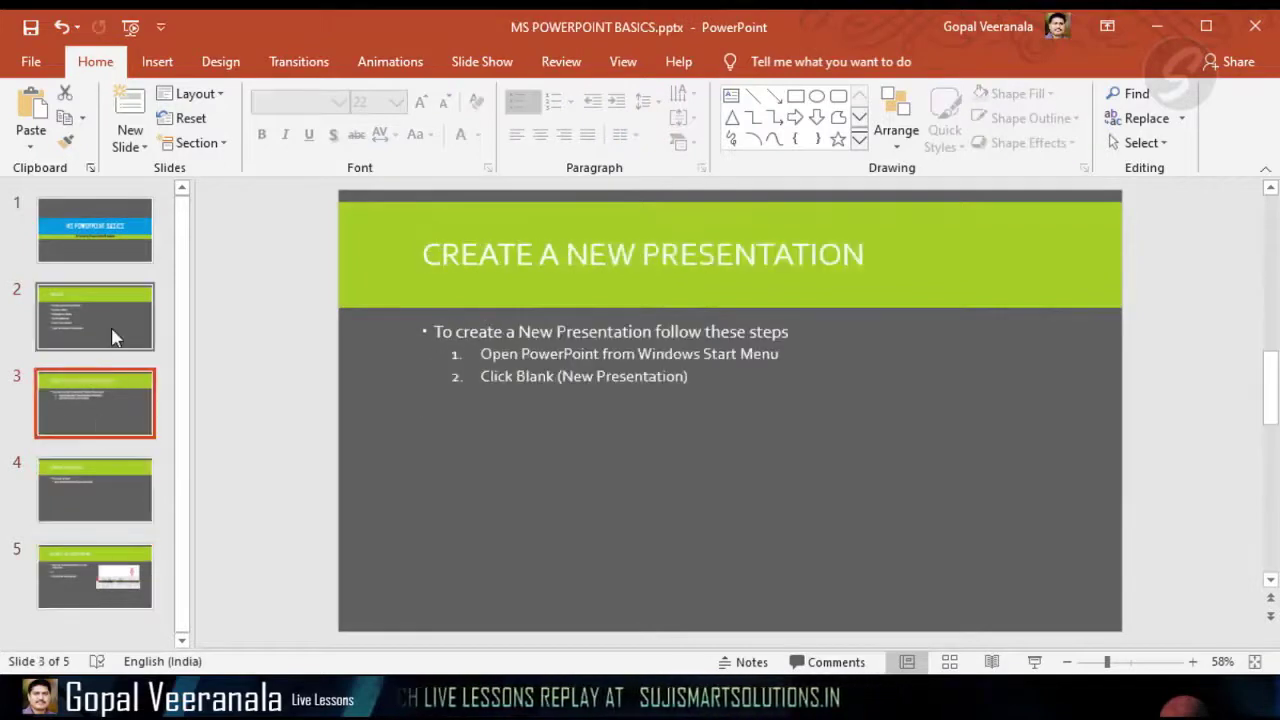
click(117, 313)
key(Up)
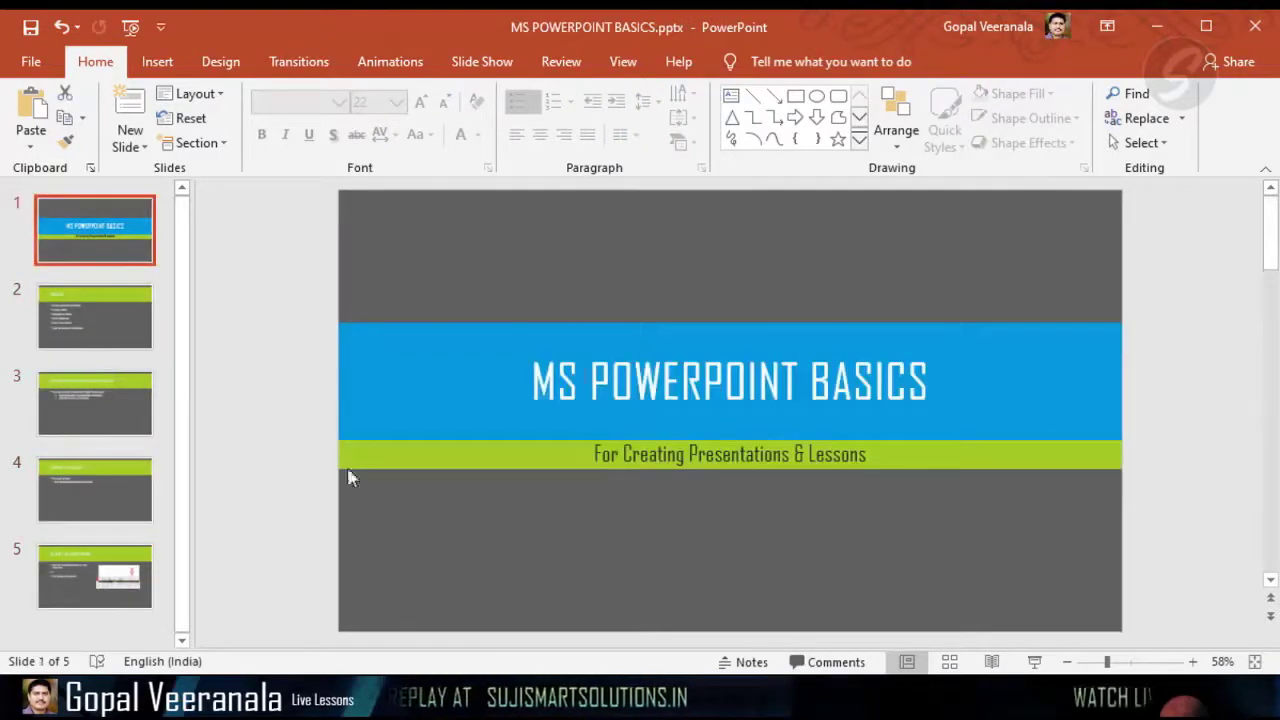
click(594, 378)
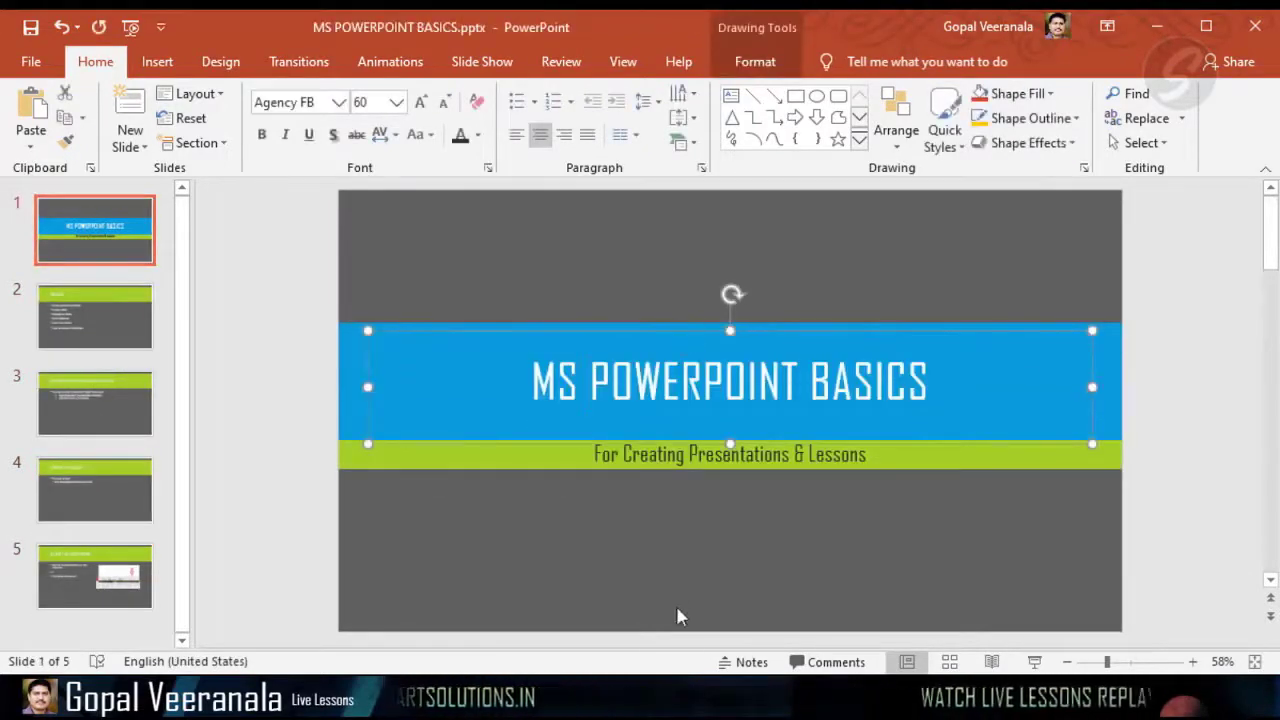
click(80, 312)
click(105, 410)
click(100, 480)
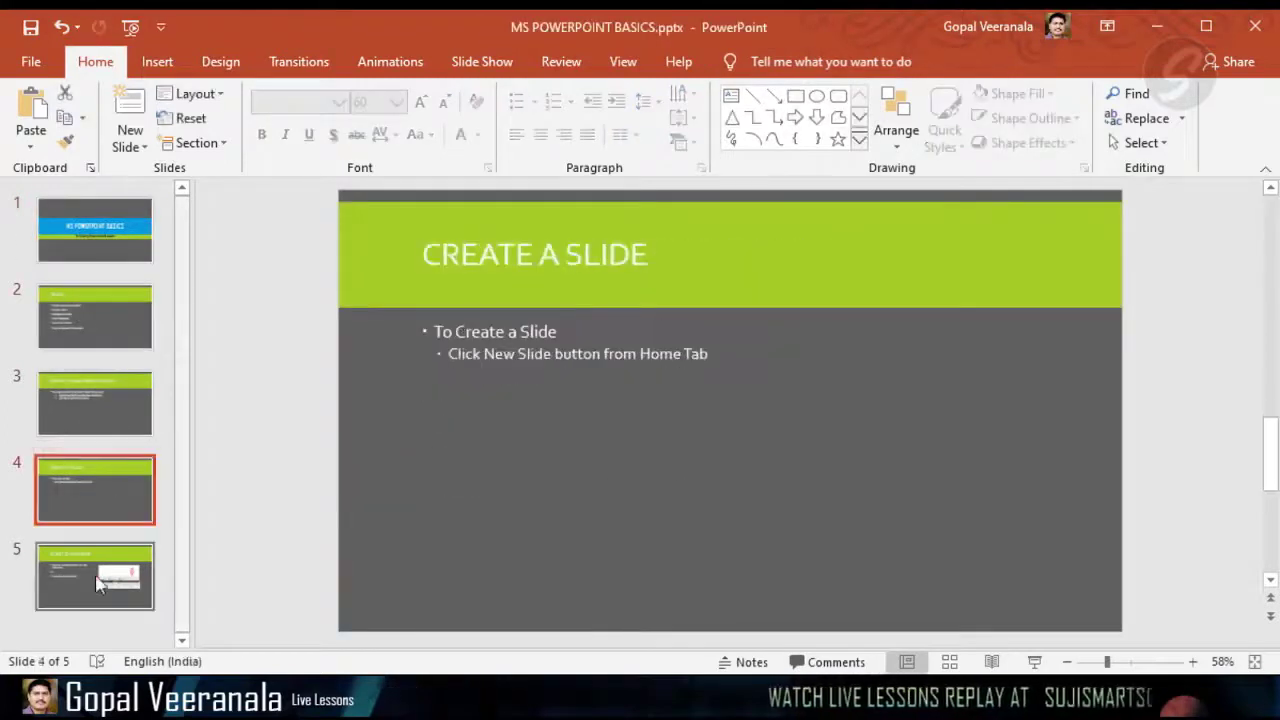
click(97, 584)
click(94, 248)
click(612, 378)
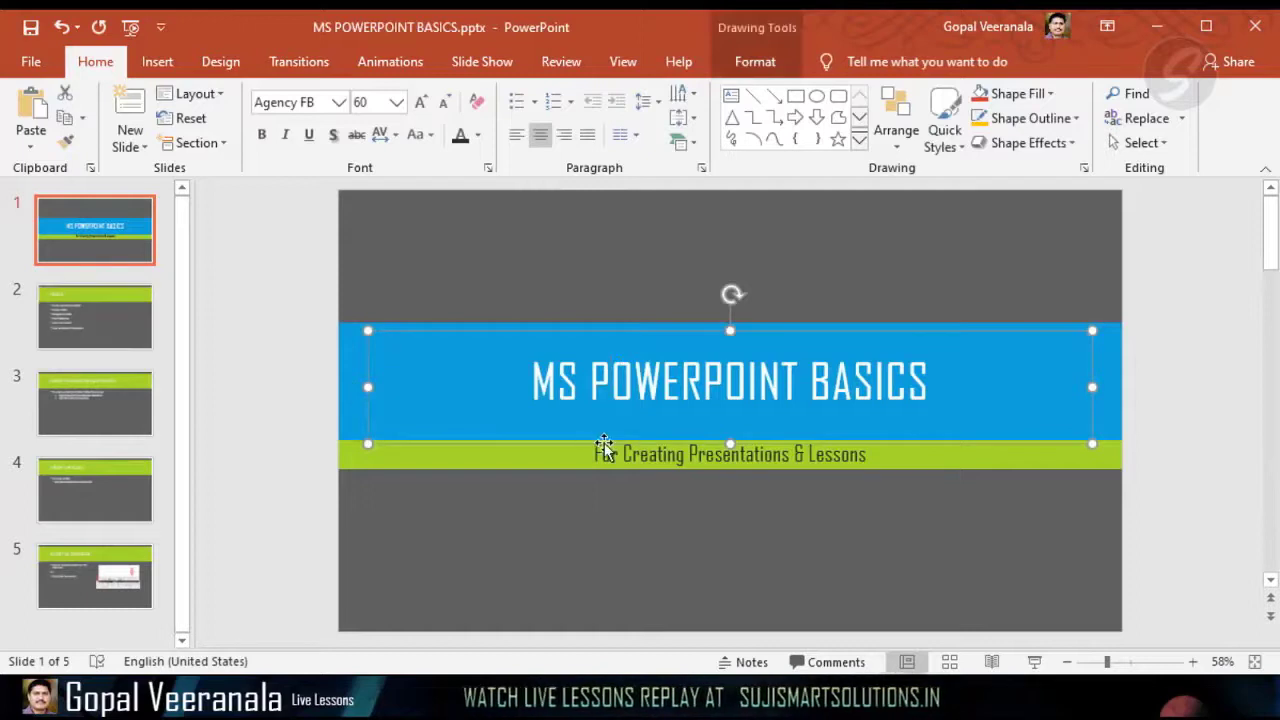
click(115, 324)
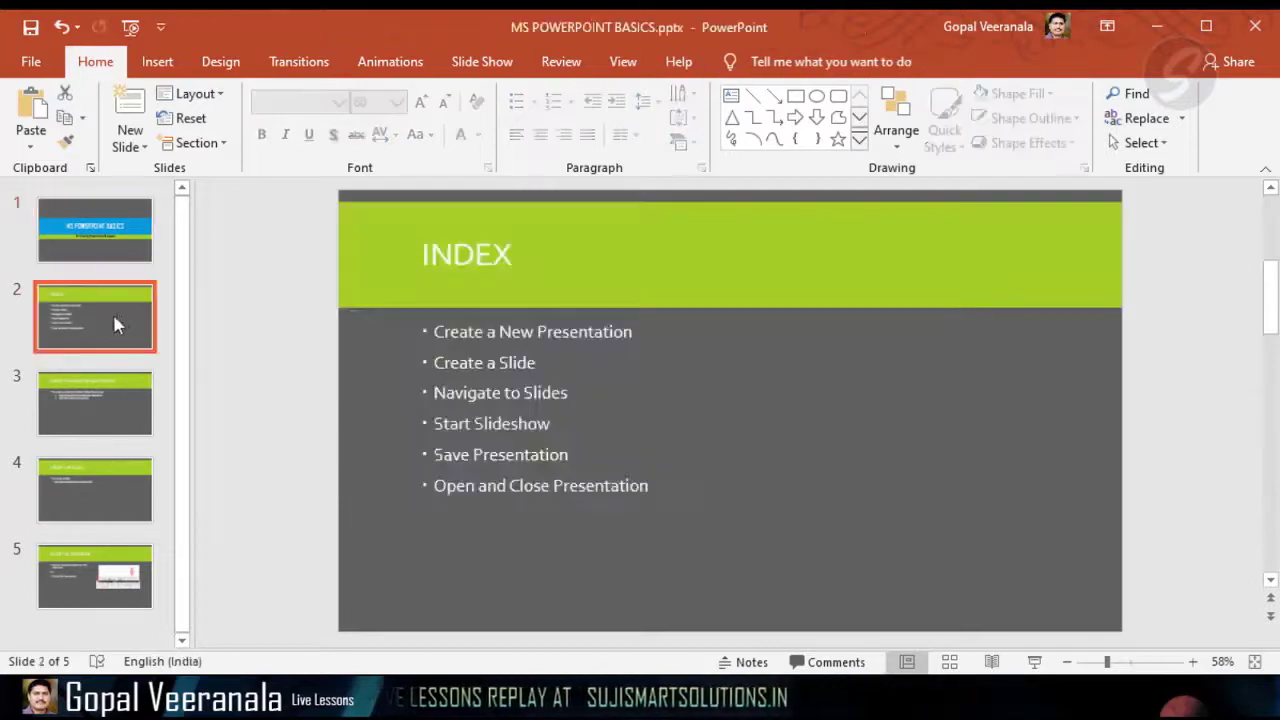
click(86, 412)
click(87, 492)
click(60, 590)
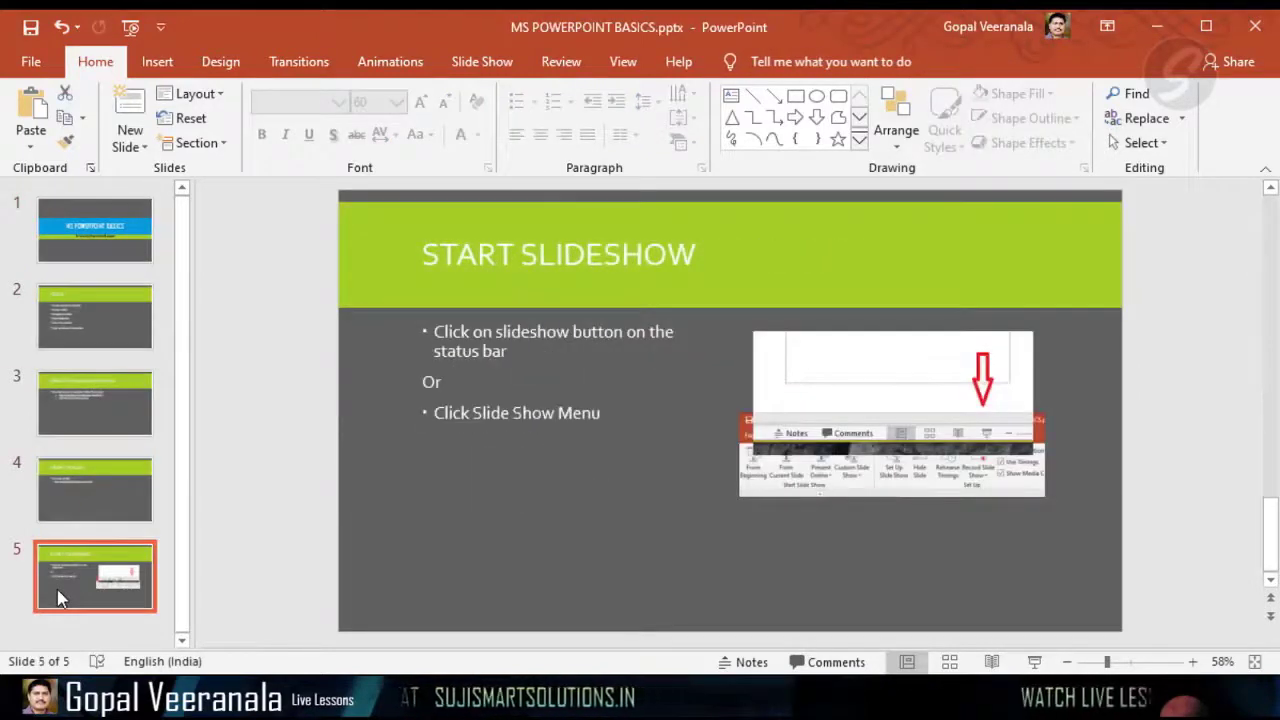
click(94, 252)
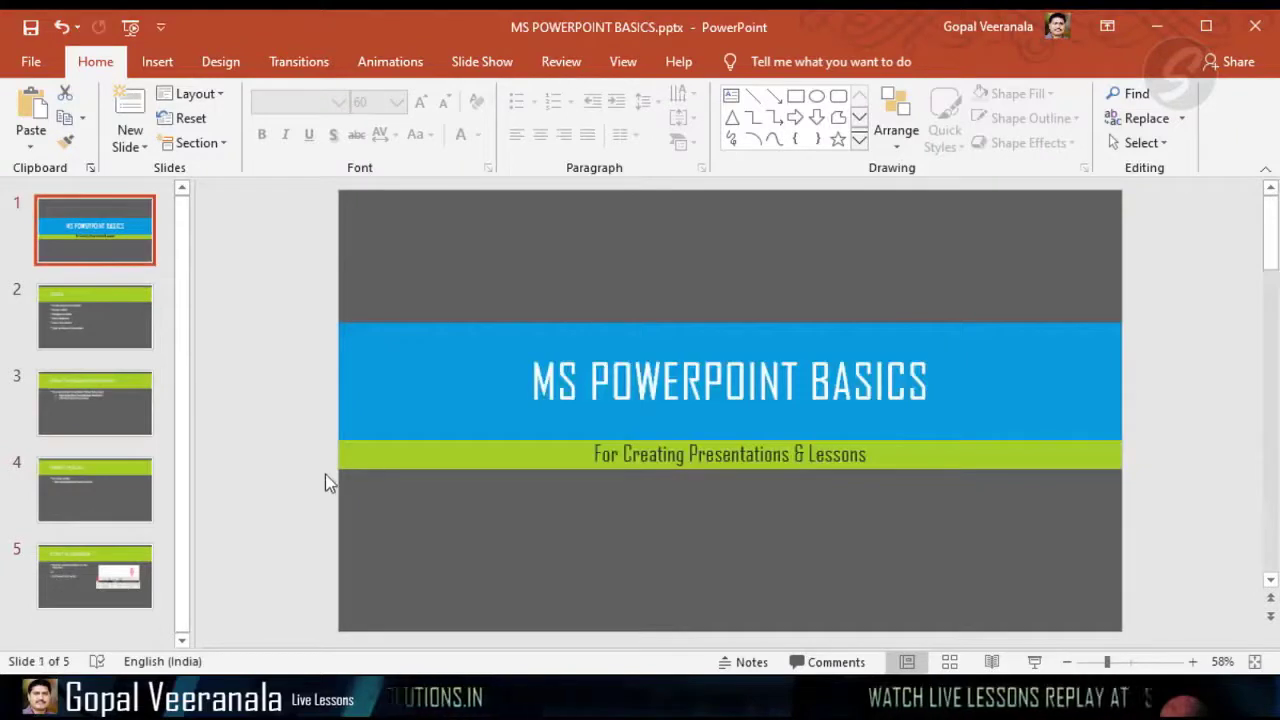
click(100, 314)
click(113, 395)
click(90, 490)
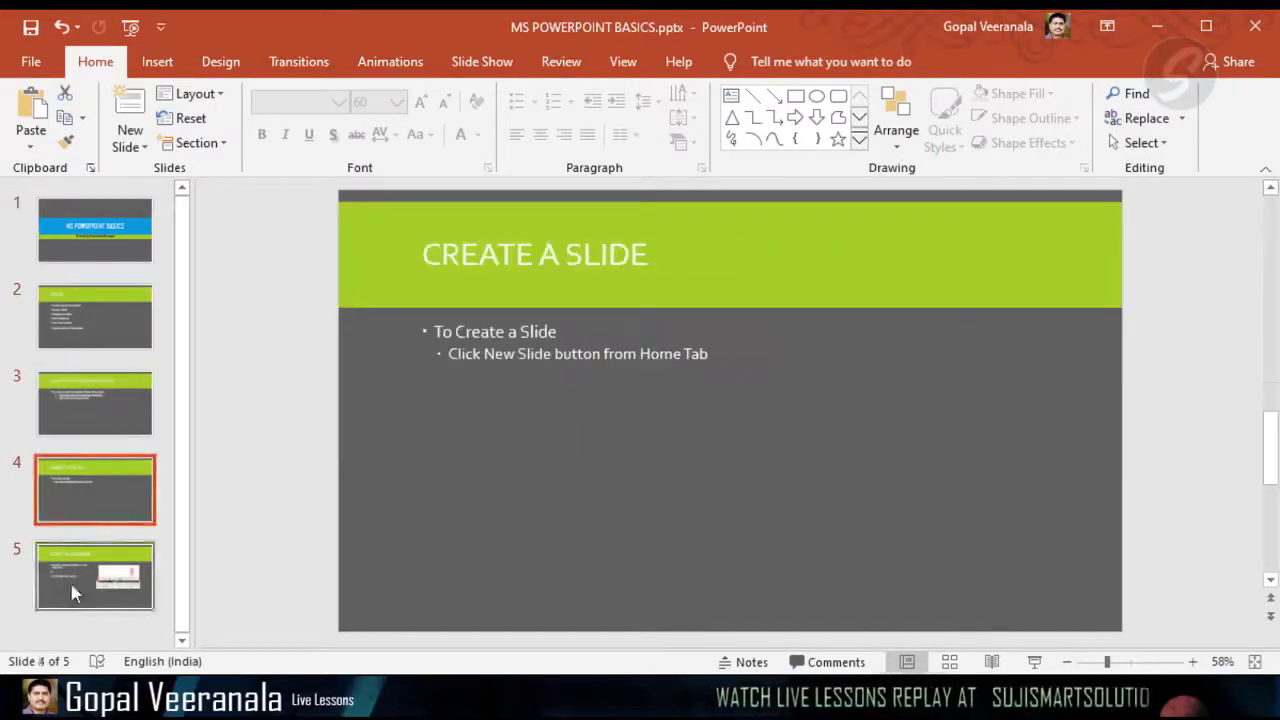
click(71, 585)
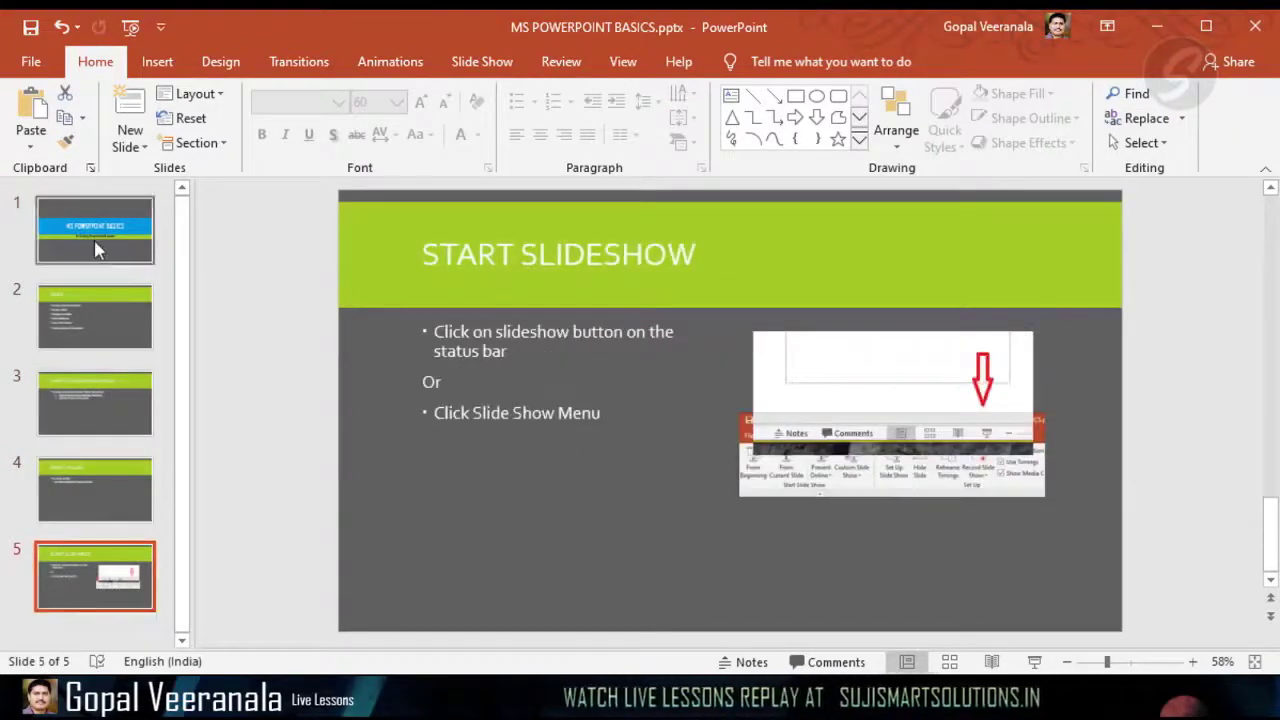
click(96, 250)
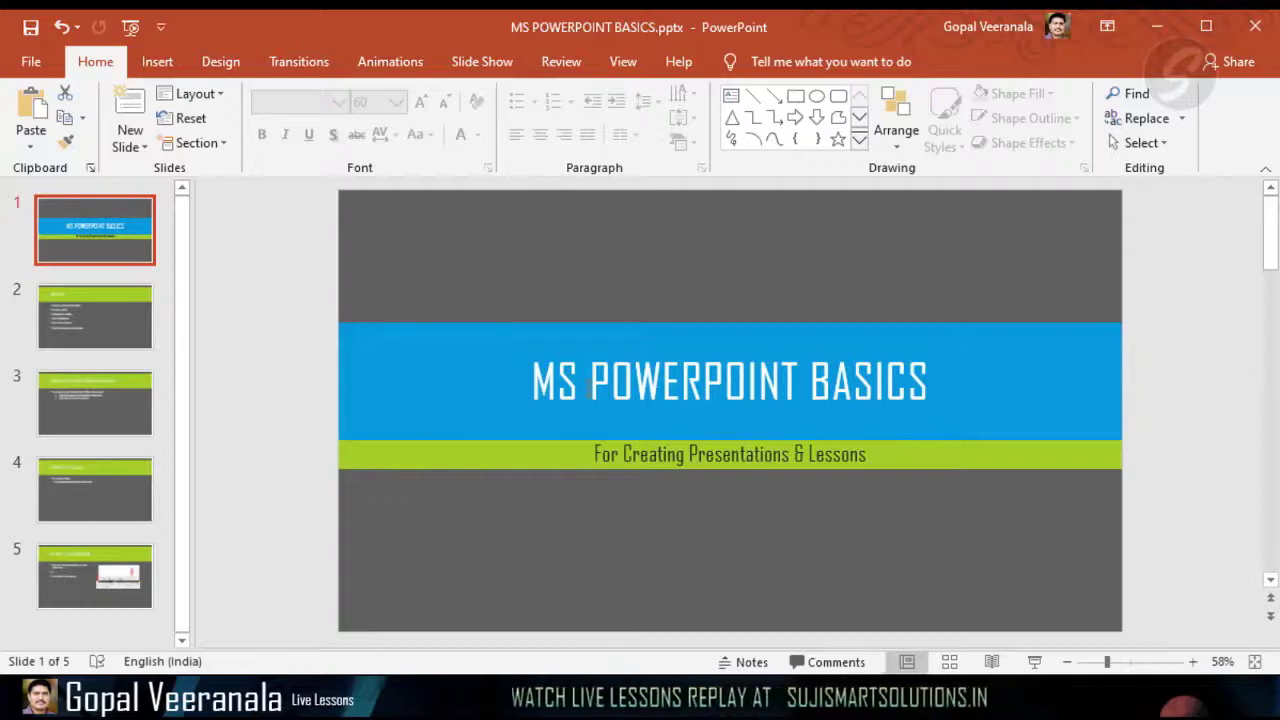
click(665, 345)
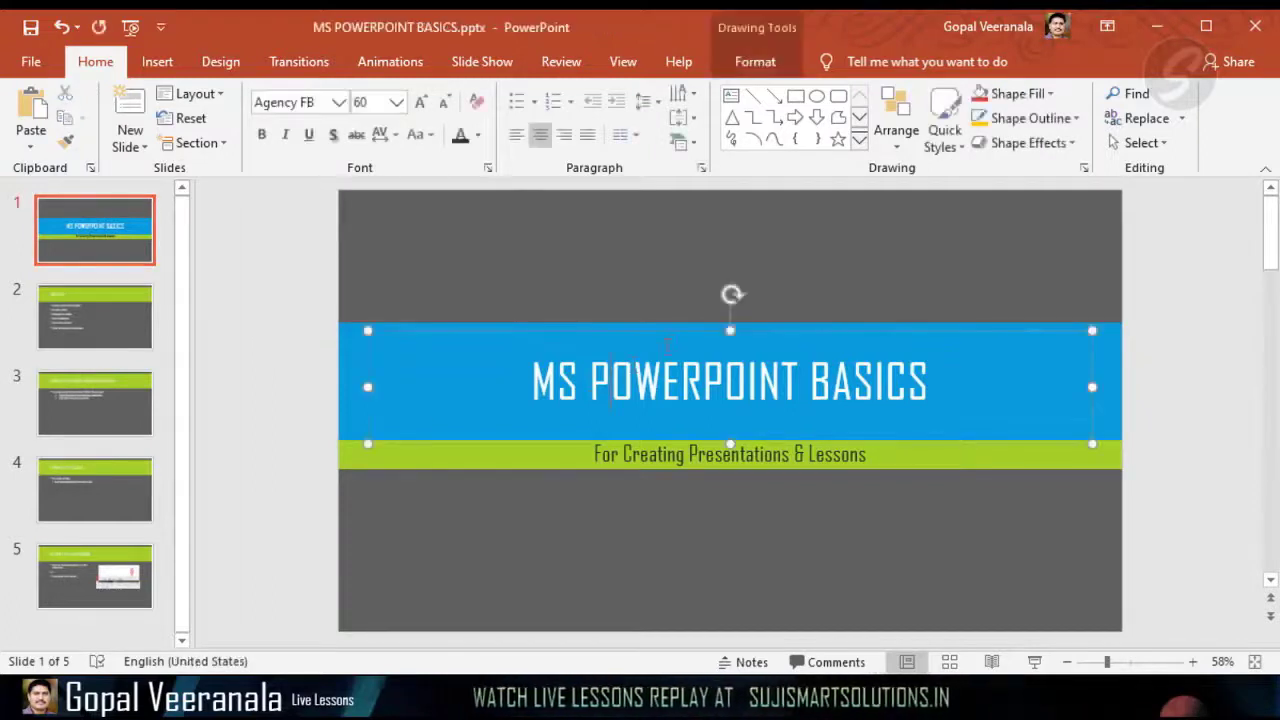
On the START SLIDESHOW slide, drag the ribbon screenshot slightly lower, then return to slide 1.
click(100, 337)
click(389, 410)
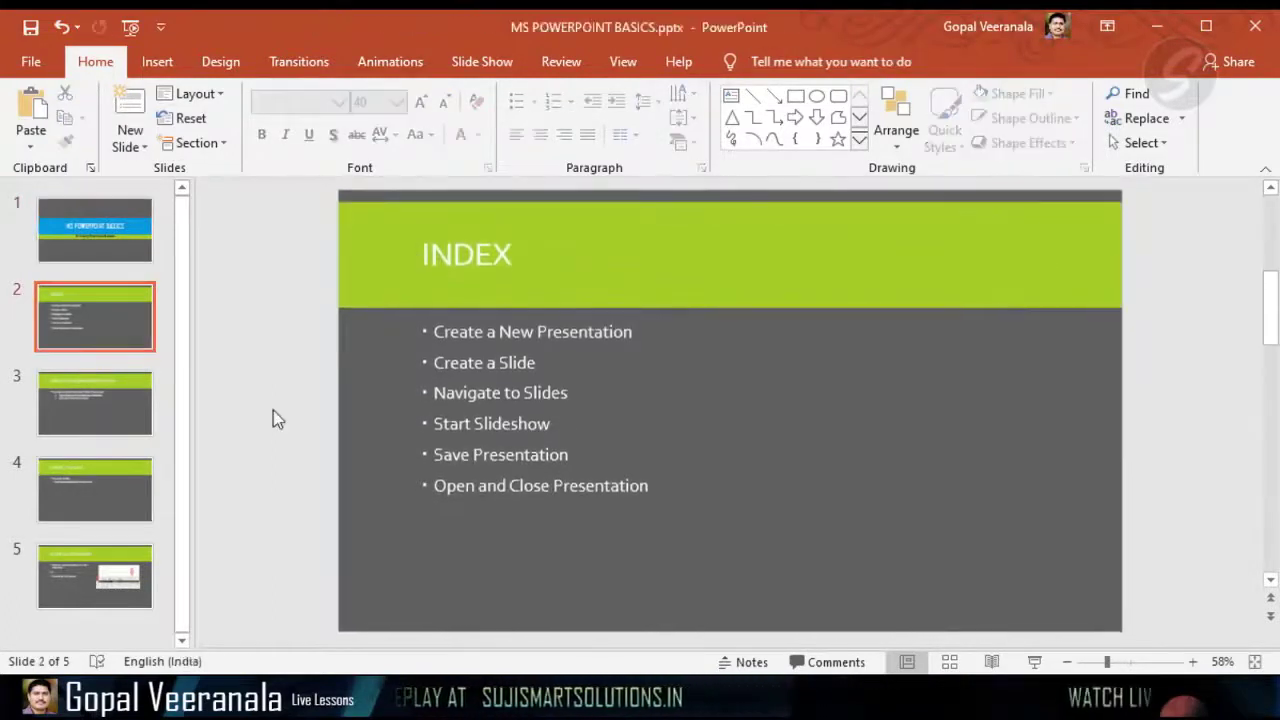
click(105, 415)
click(80, 494)
click(77, 588)
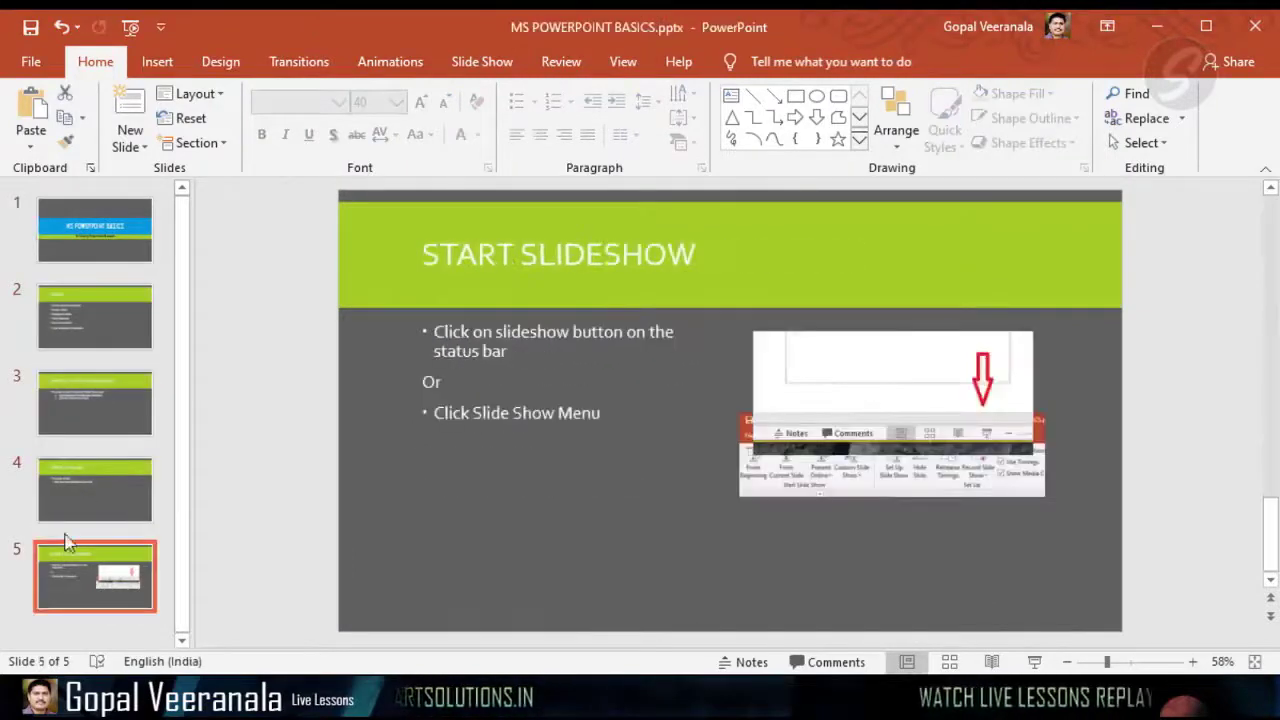
click(835, 475)
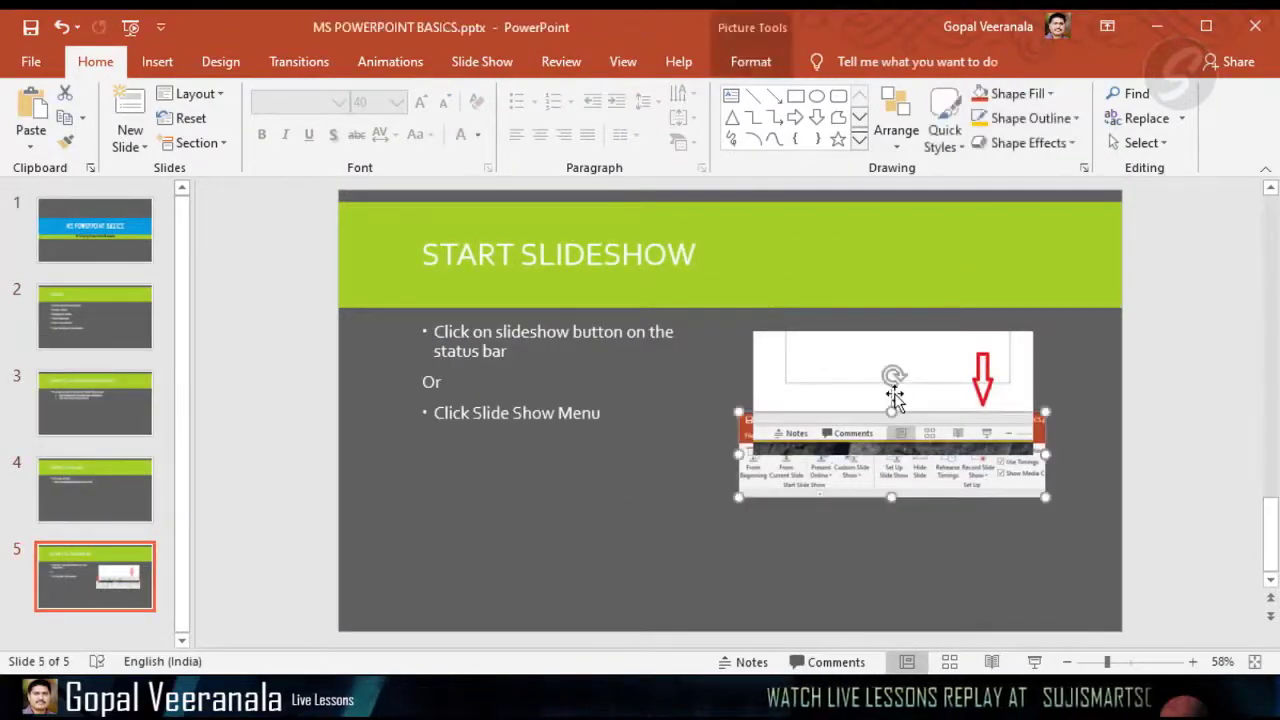
drag(944, 421, 944, 486)
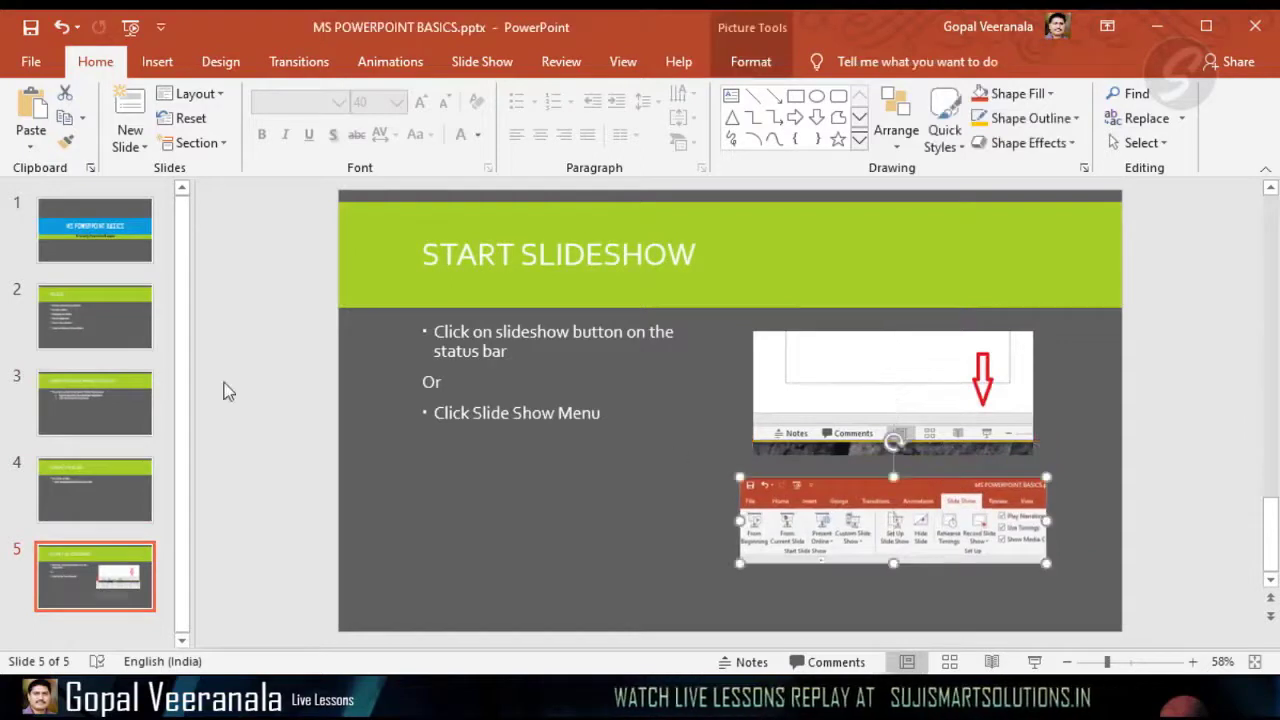
click(226, 389)
click(116, 260)
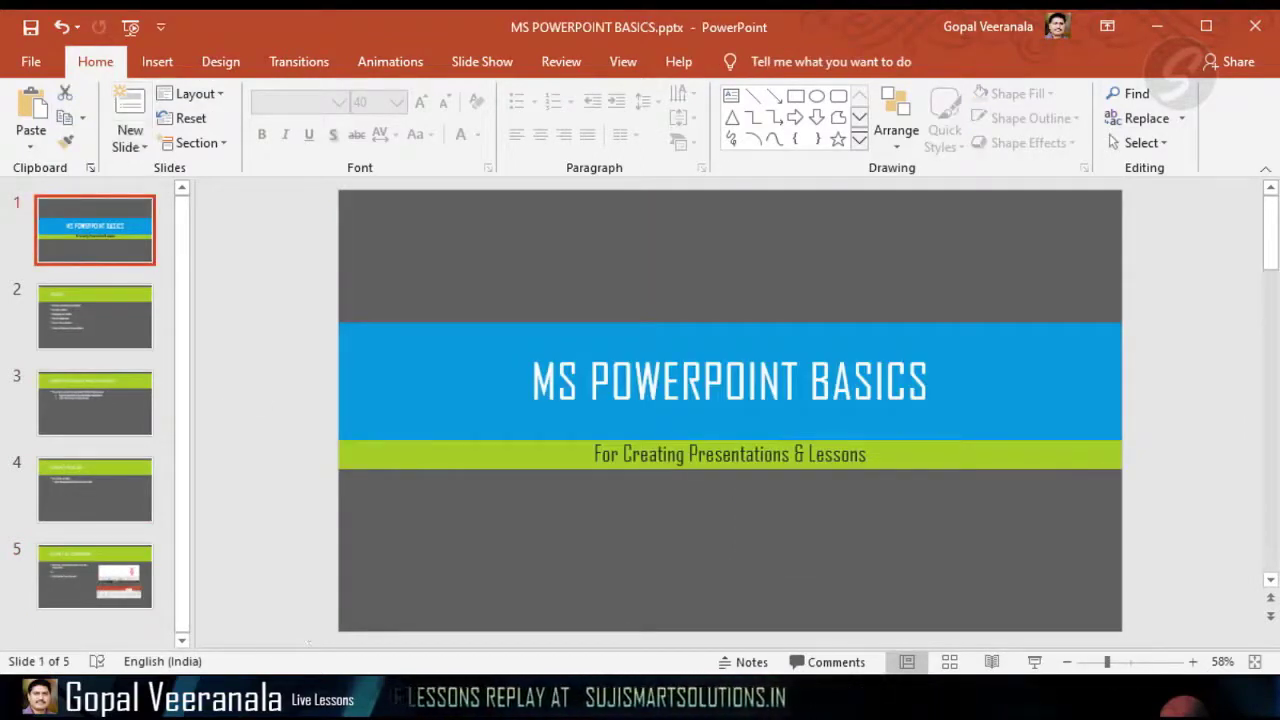
Save, then try left, right and centre alignment on the title, leaving it centred.
click(33, 29)
click(662, 400)
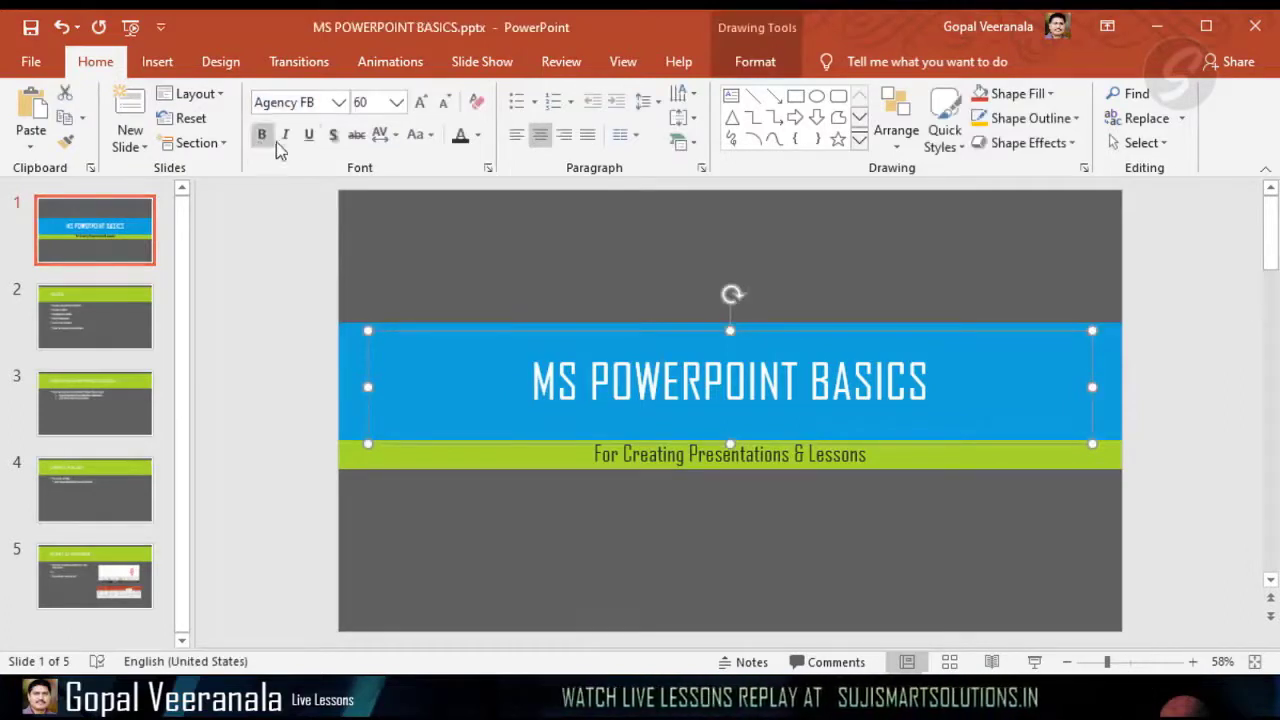
click(514, 140)
click(531, 139)
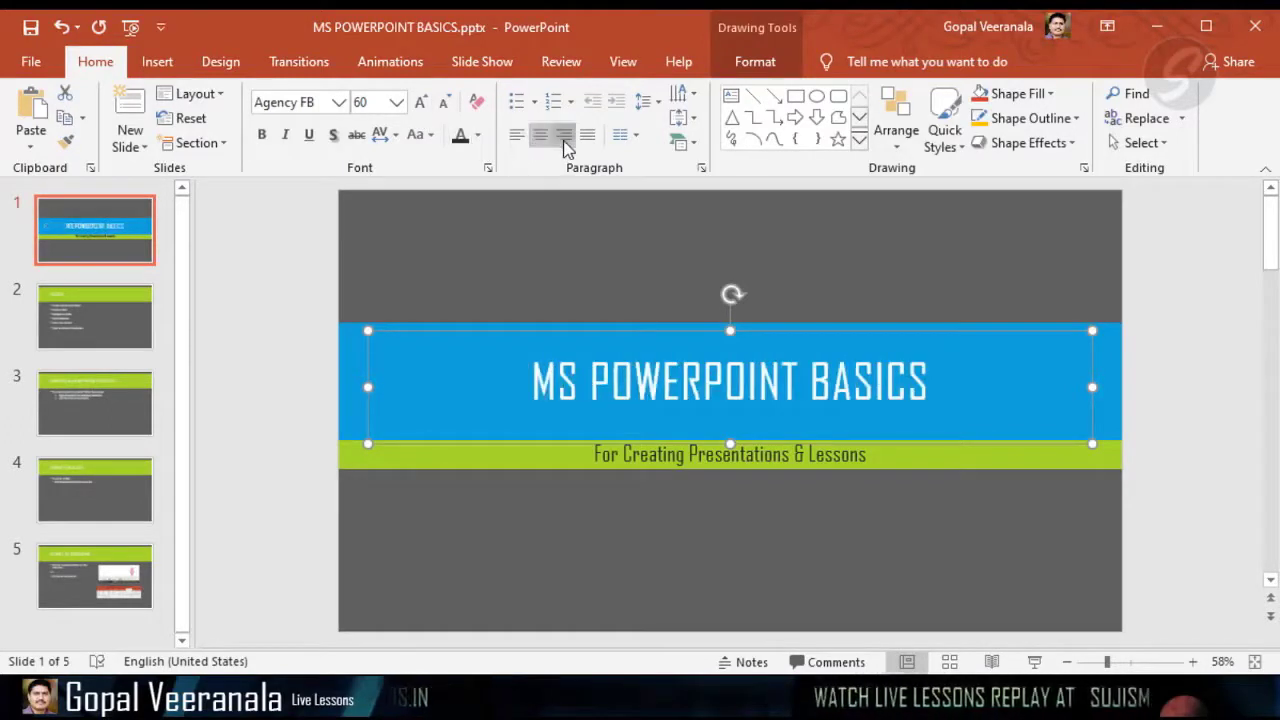
click(564, 140)
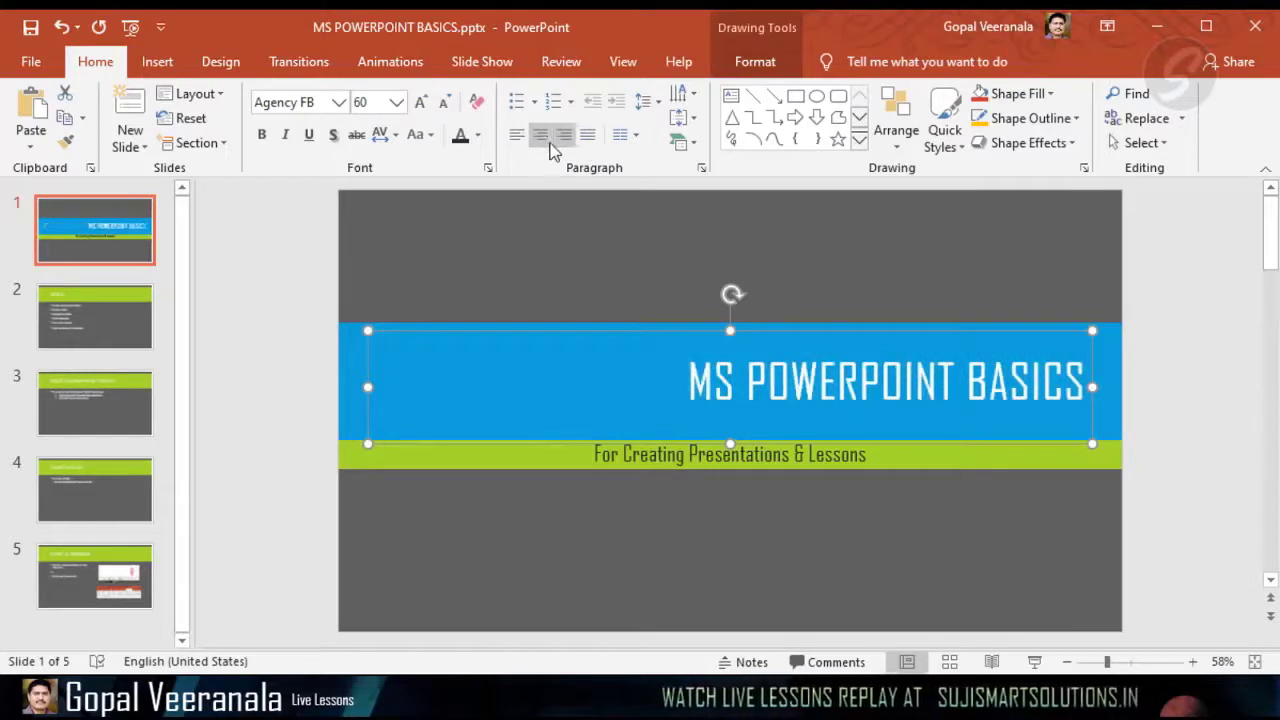
click(543, 138)
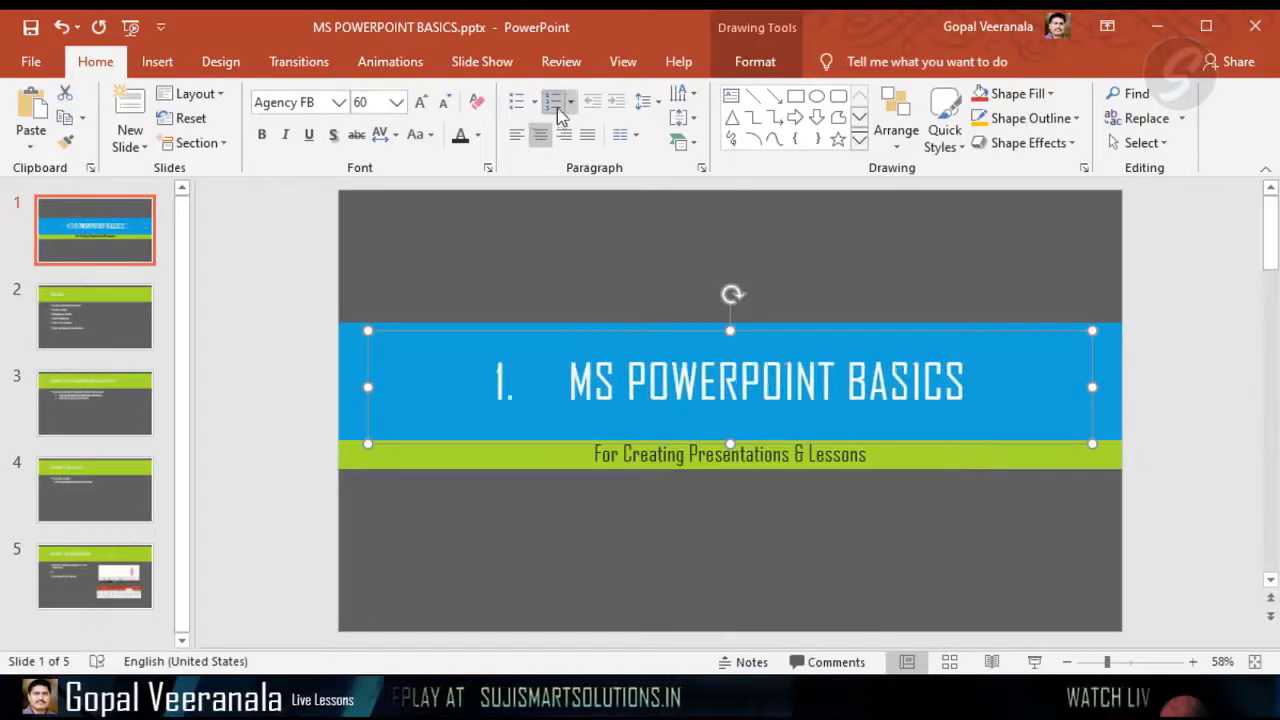
Try wider line spacing and vertical text direction on the title, undoing back to horizontal.
click(645, 101)
click(661, 228)
key(ctrl+z)
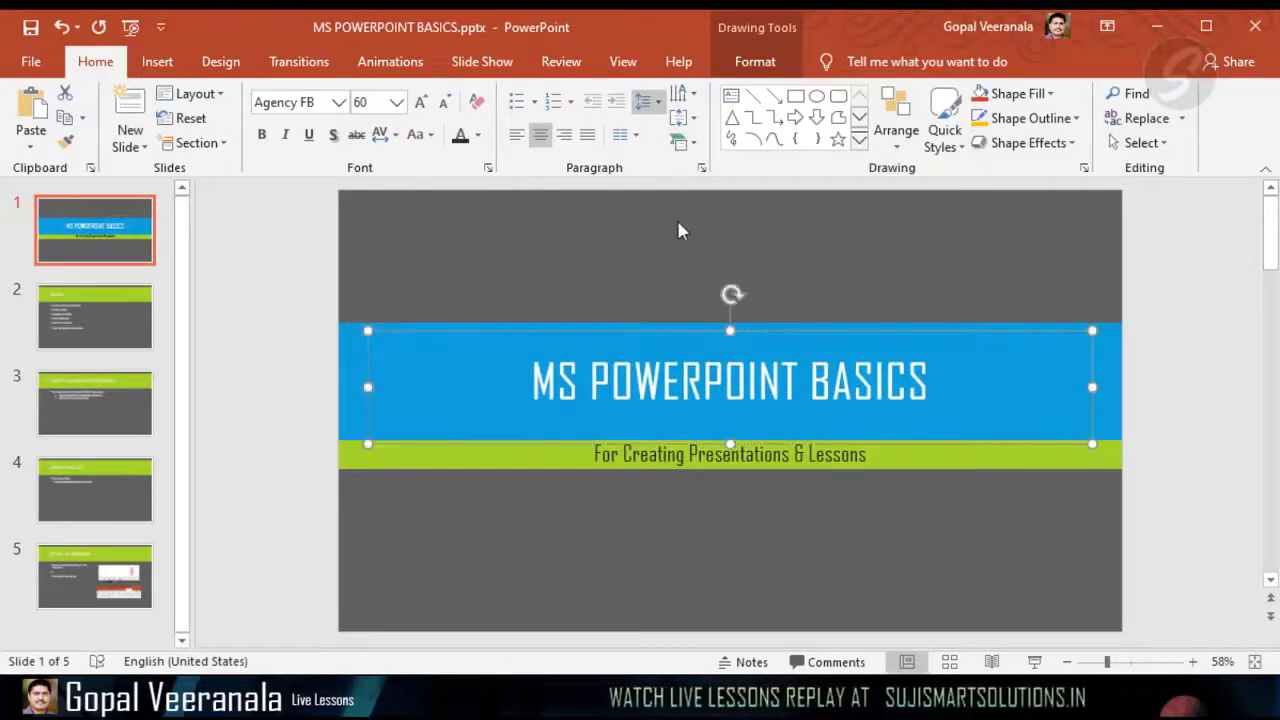
click(694, 100)
click(730, 170)
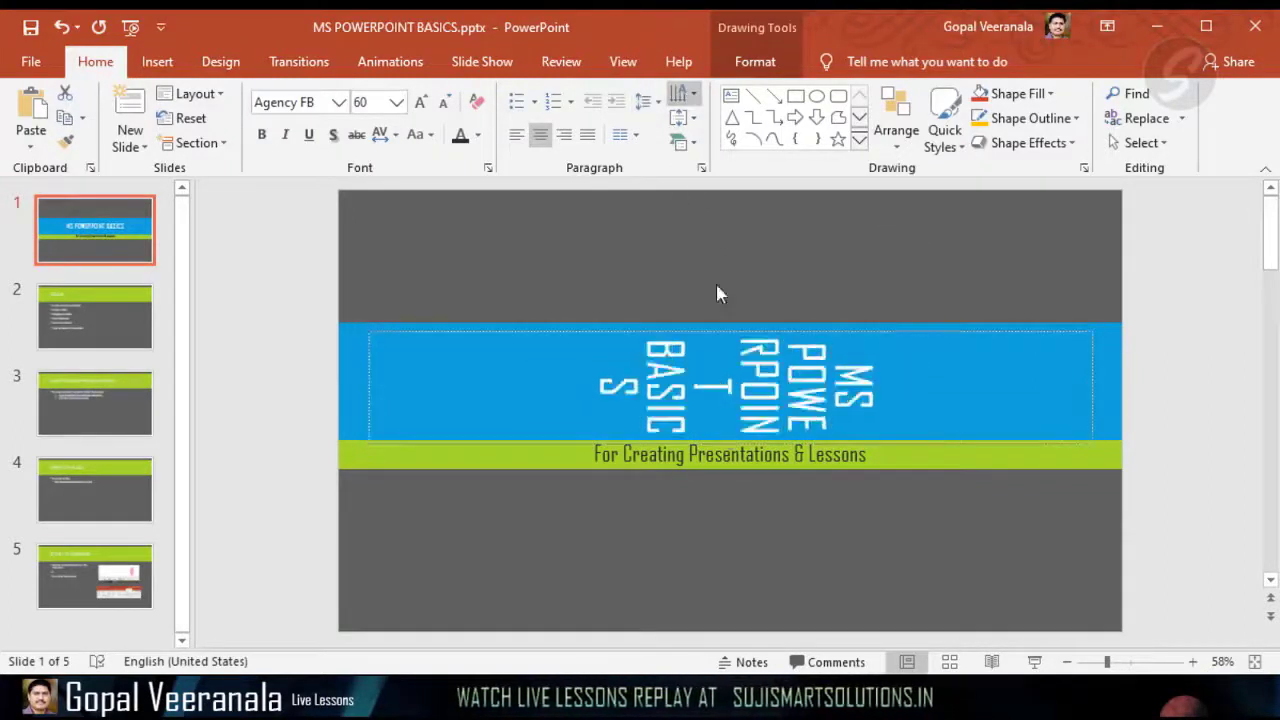
key(ctrl+z)
key(ctrl+z)
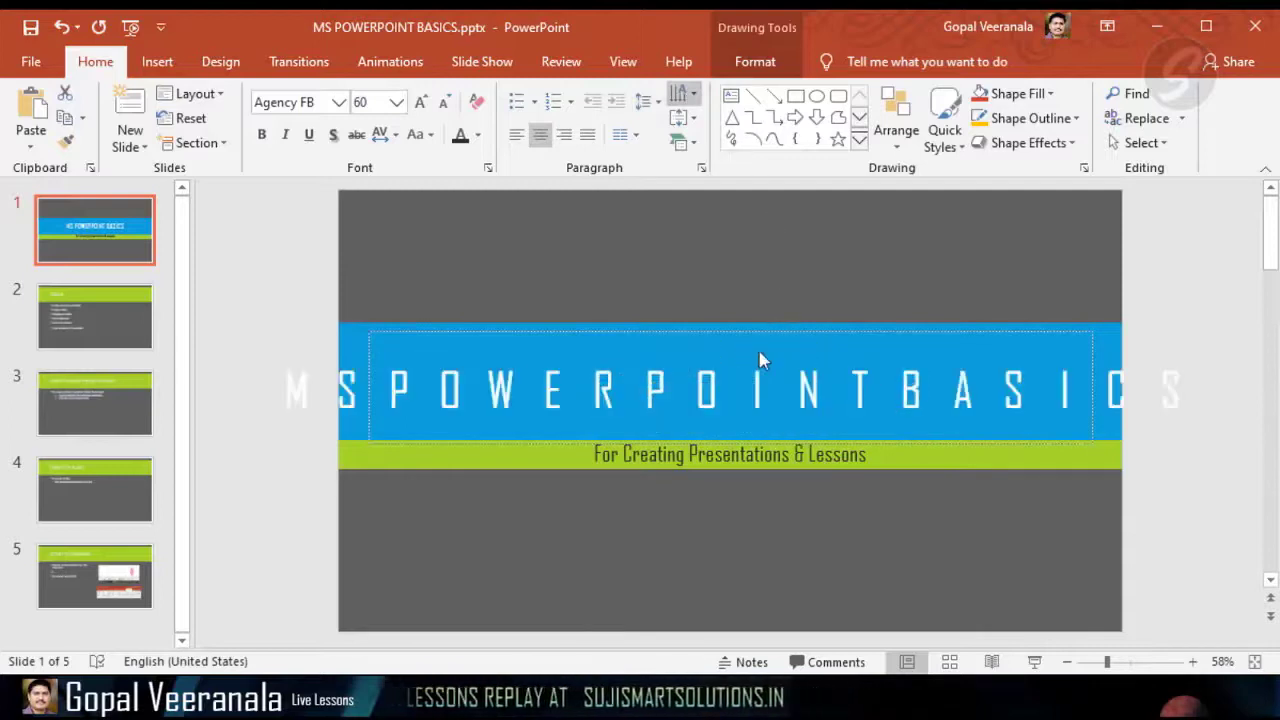
key(ctrl+y)
key(ctrl+y)
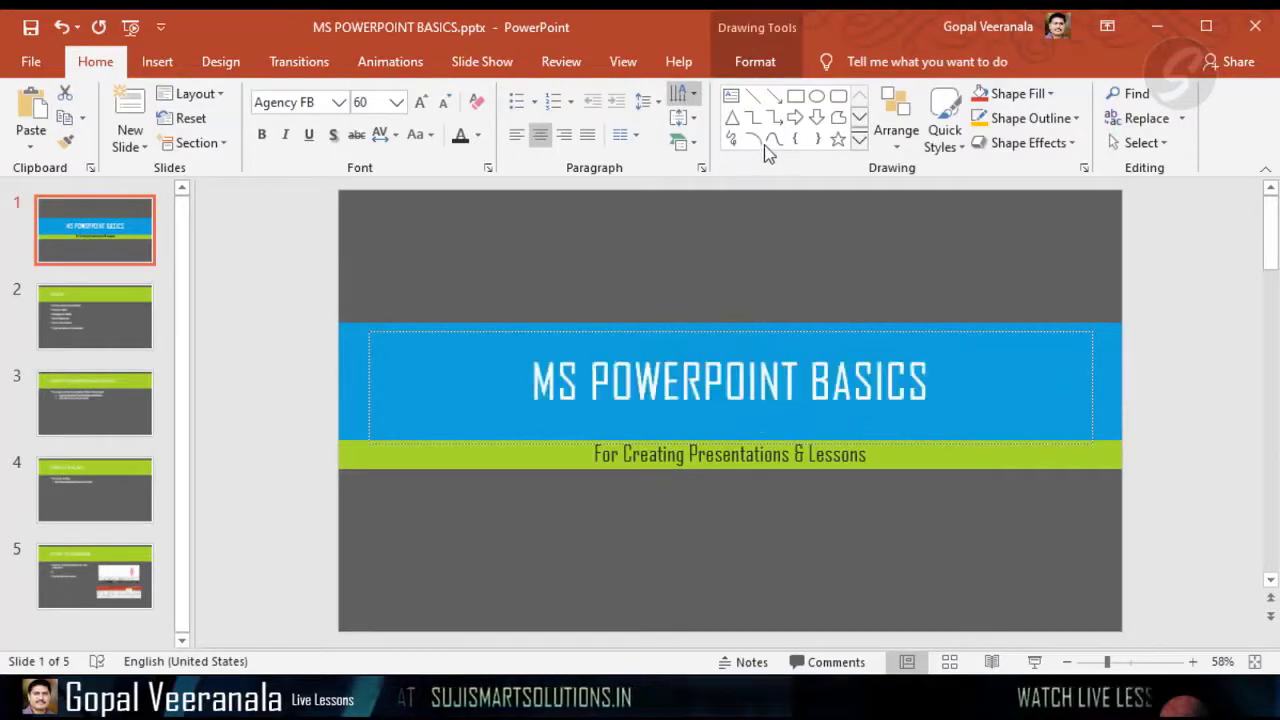
key(ctrl+y)
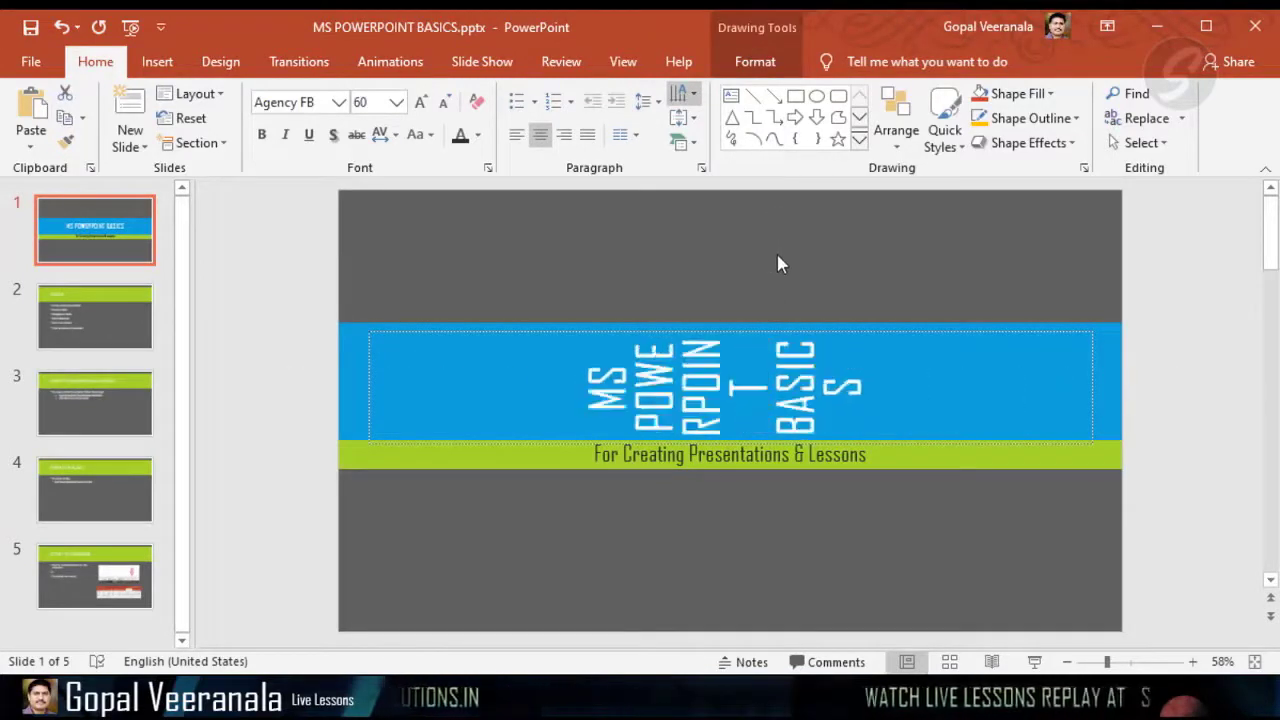
key(ctrl+z)
key(ctrl+z)
key(ctrl+y)
key(ctrl+z)
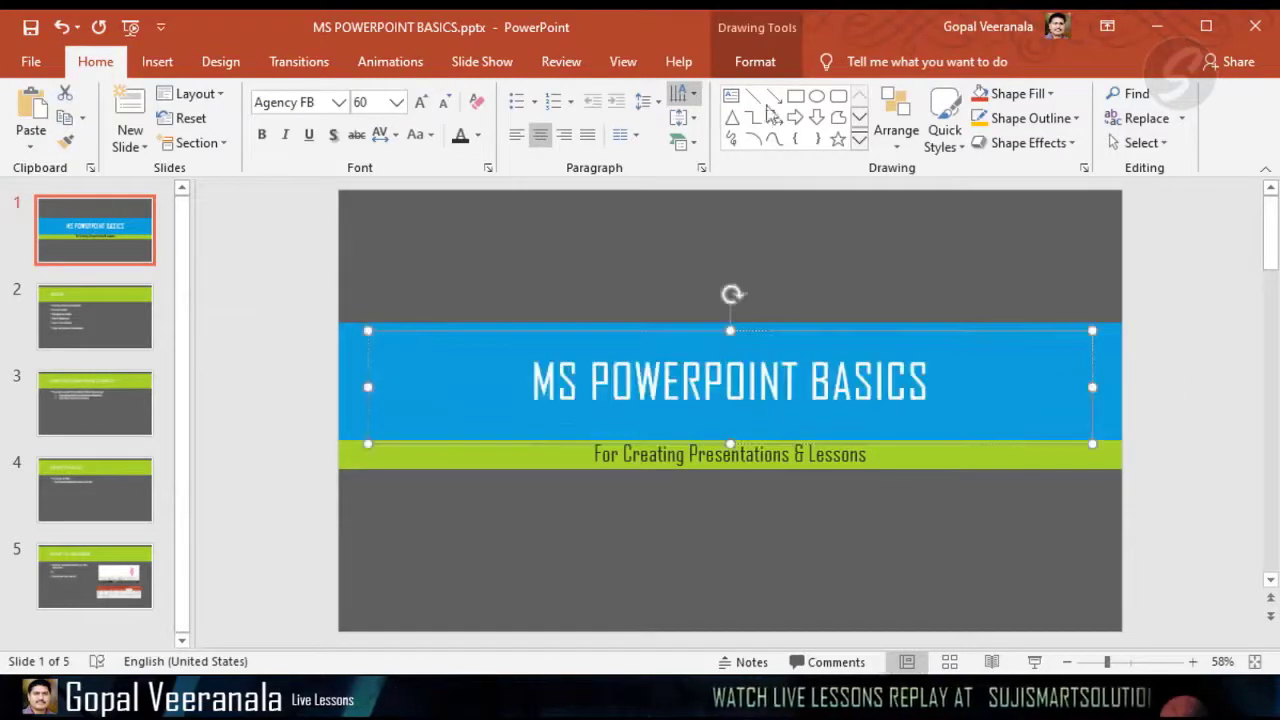
click(878, 586)
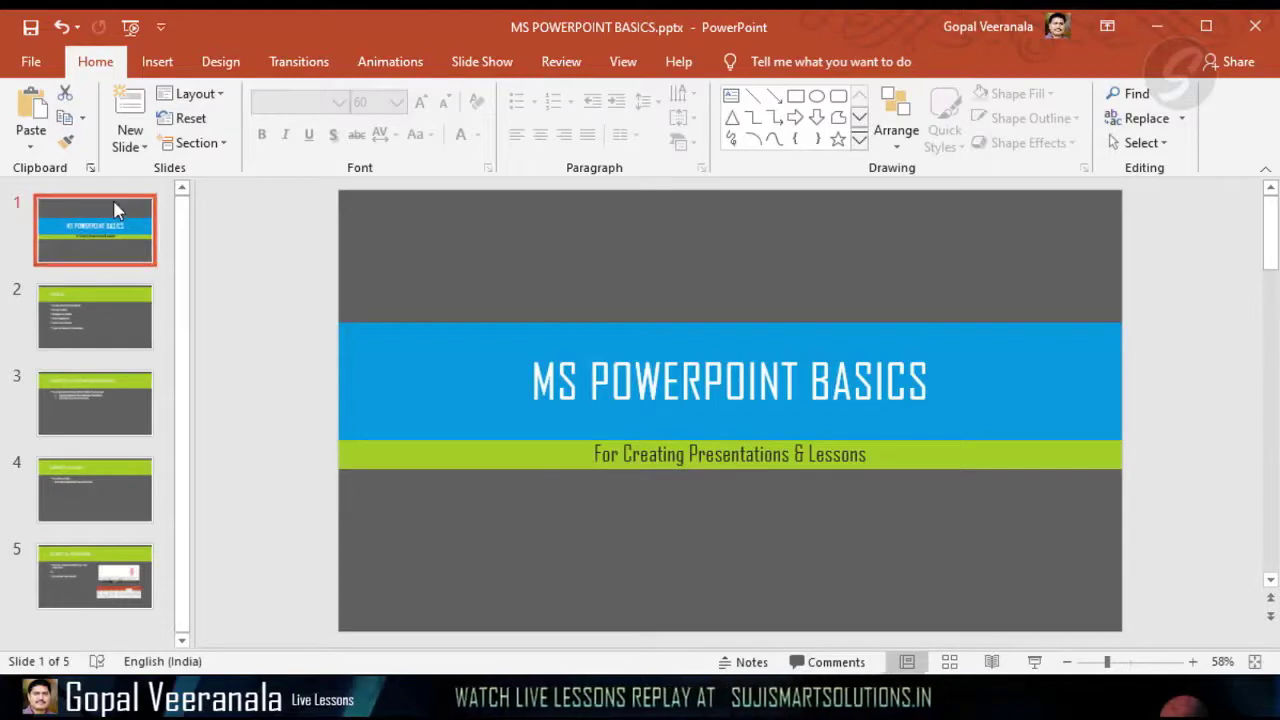
Duplicate the title slide as slide 2 and flip between the original and its copy.
drag(114, 206, 158, 318)
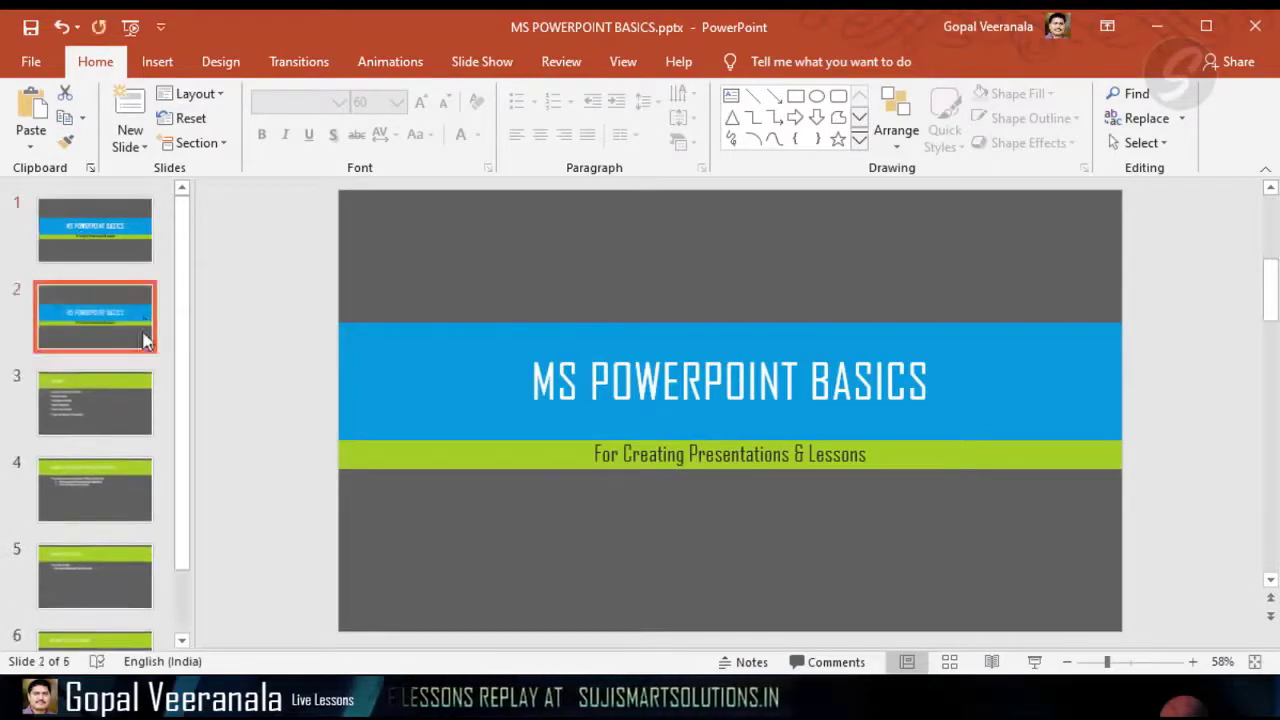
click(114, 252)
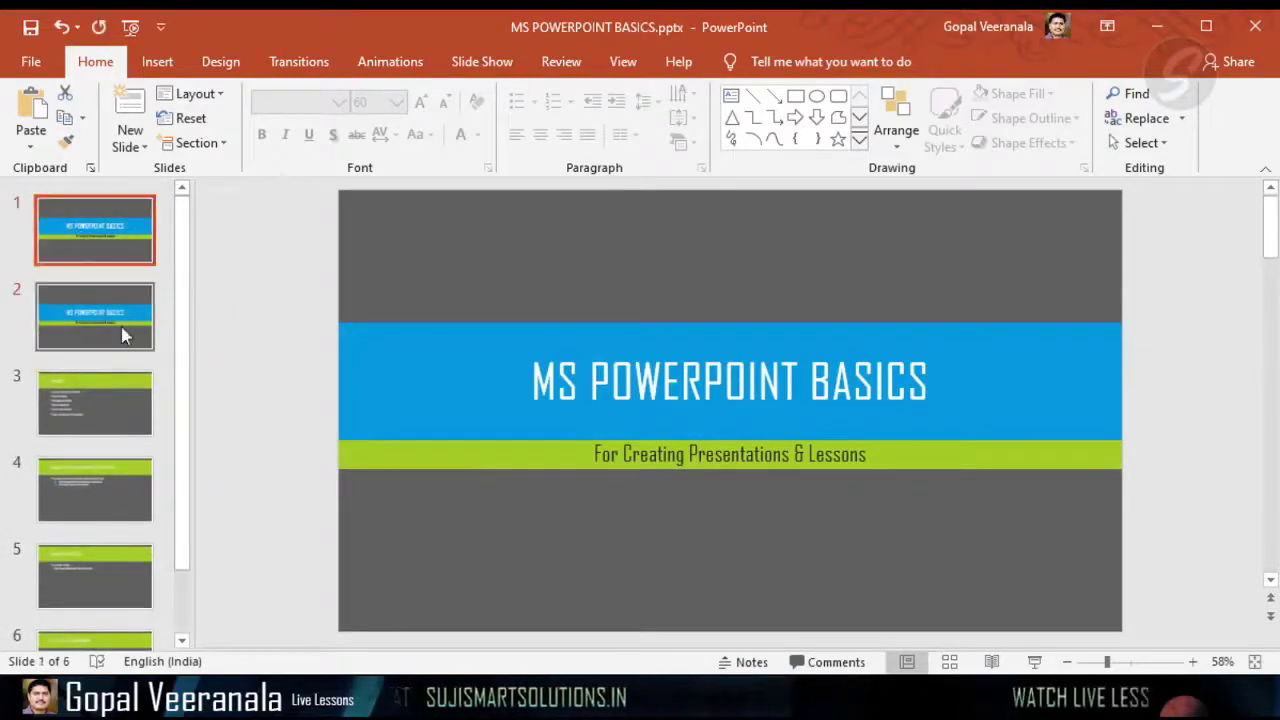
click(124, 336)
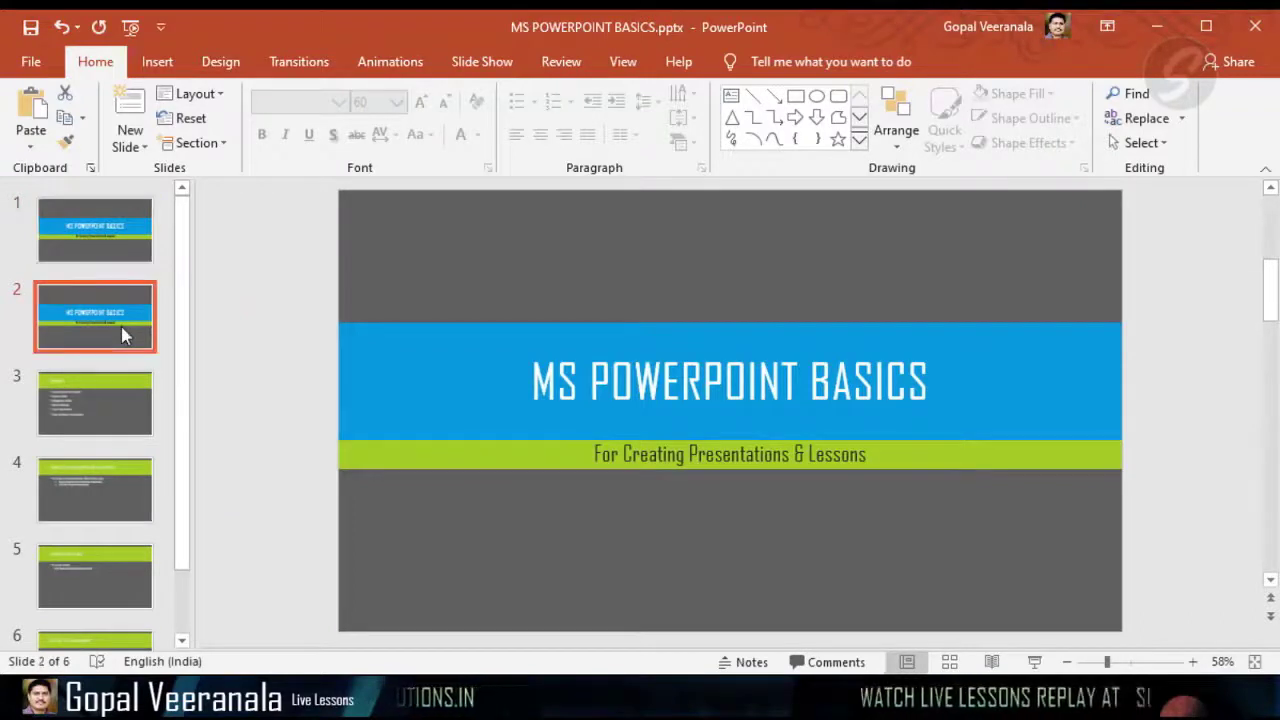
click(120, 250)
click(134, 329)
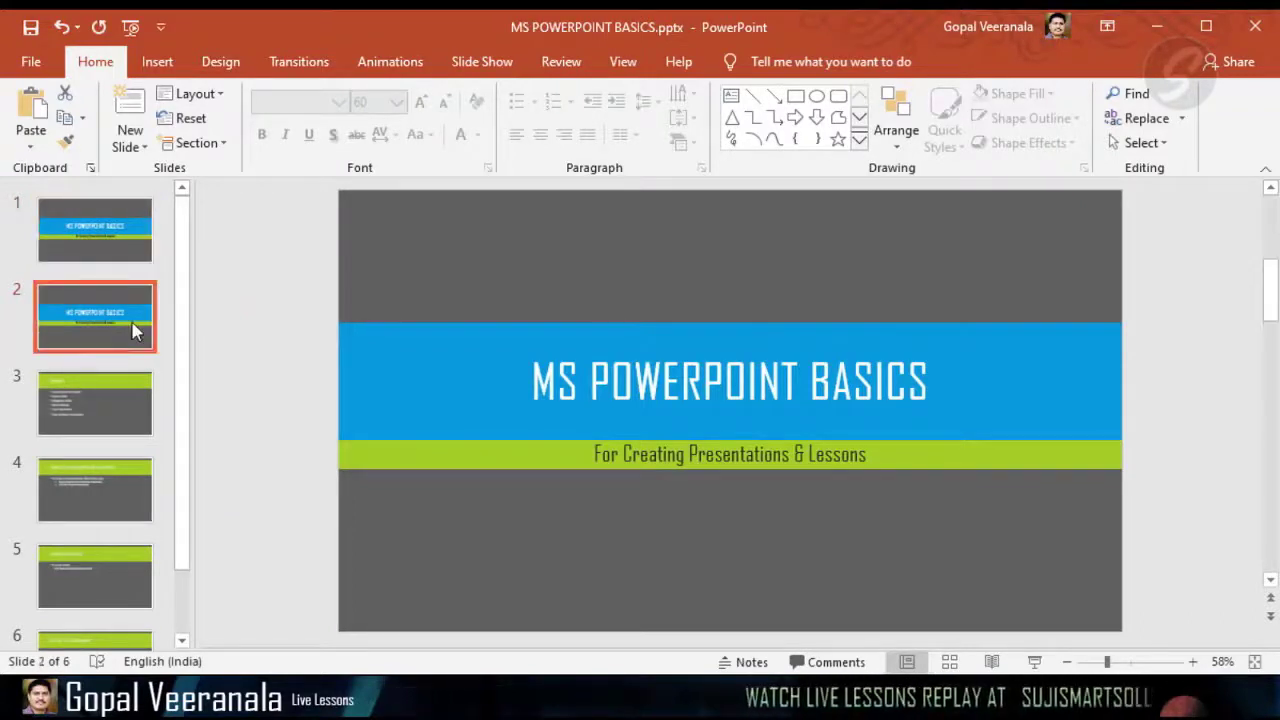
click(114, 220)
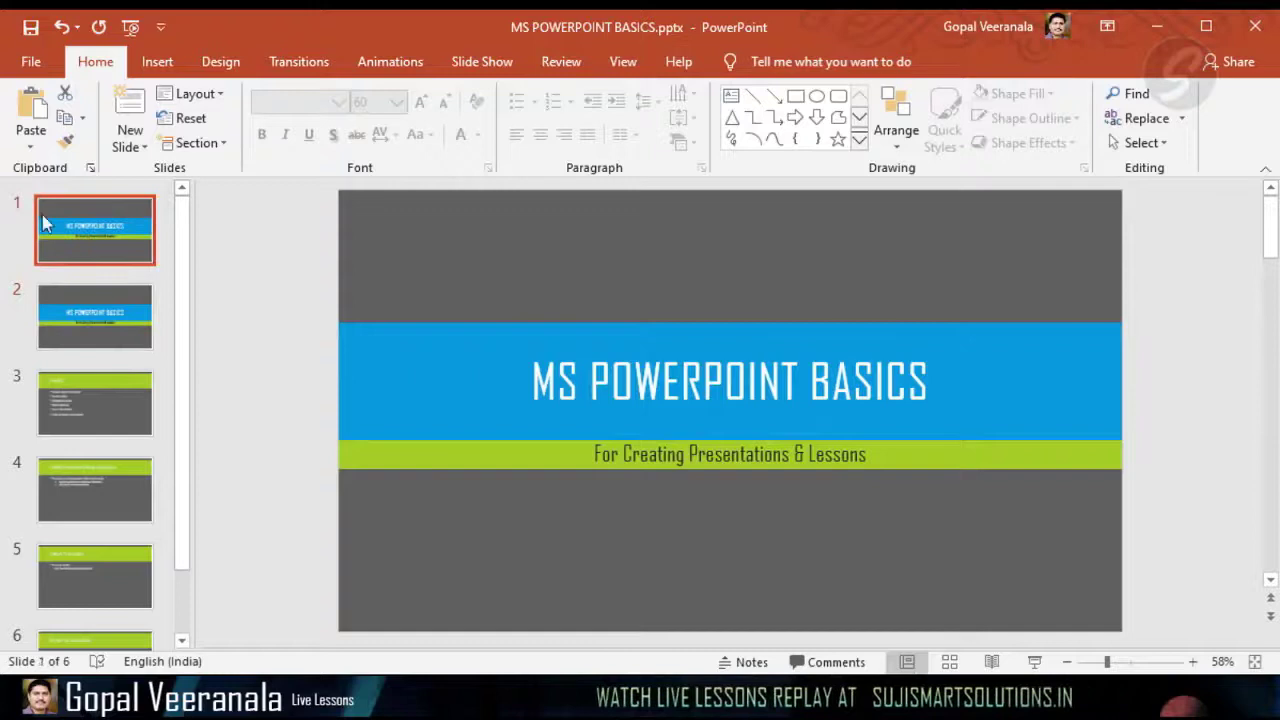
click(90, 320)
click(94, 234)
click(104, 337)
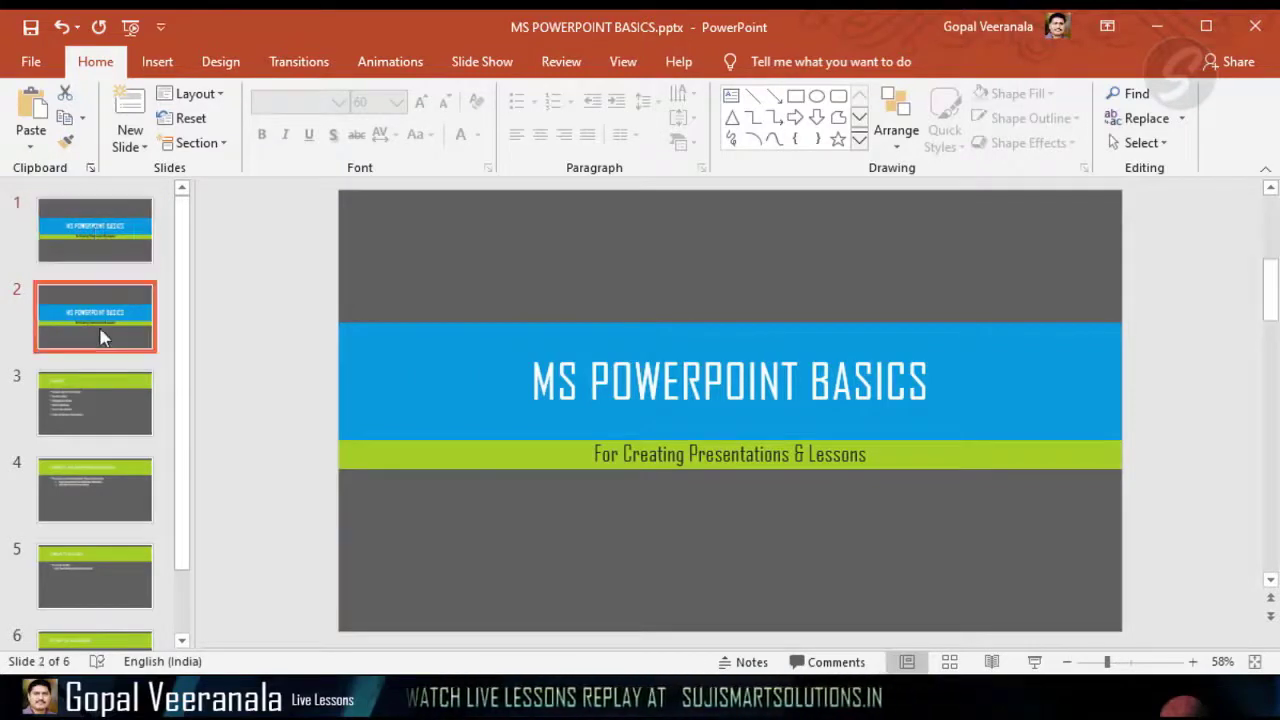
Rotate slide 2's title text 270° and reshape it into a tall, narrow box at the left.
click(728, 372)
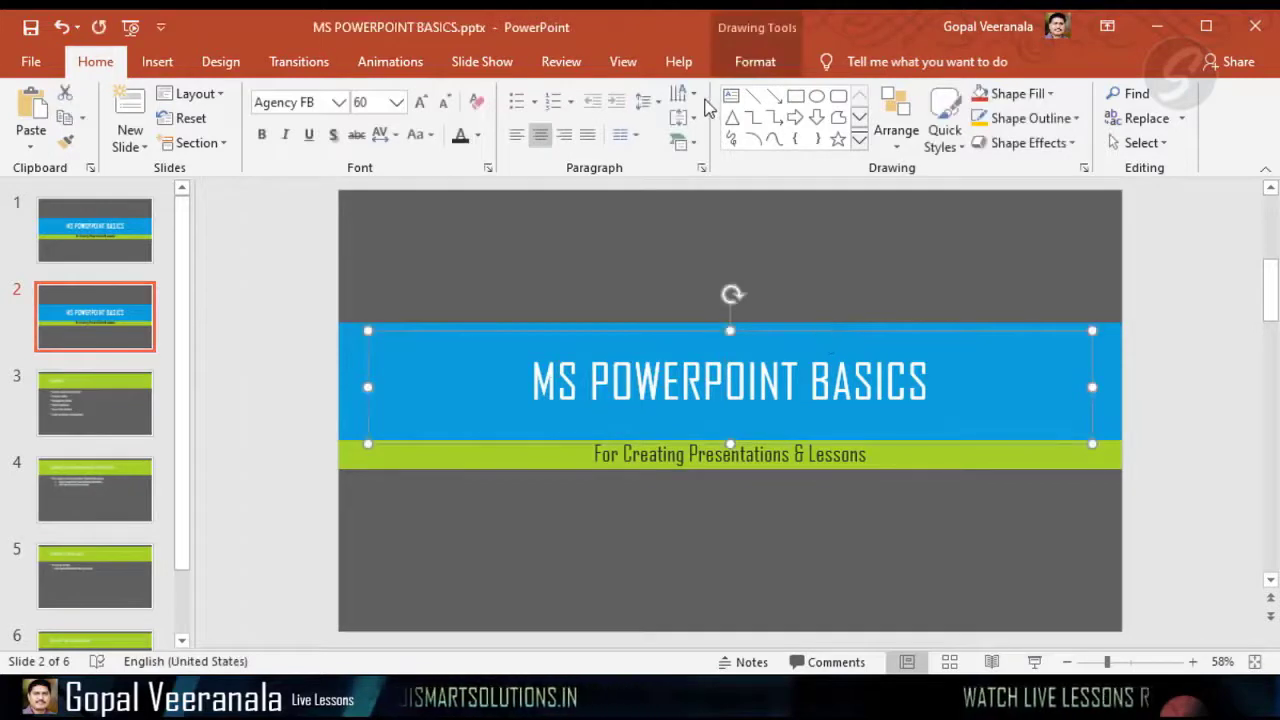
click(679, 95)
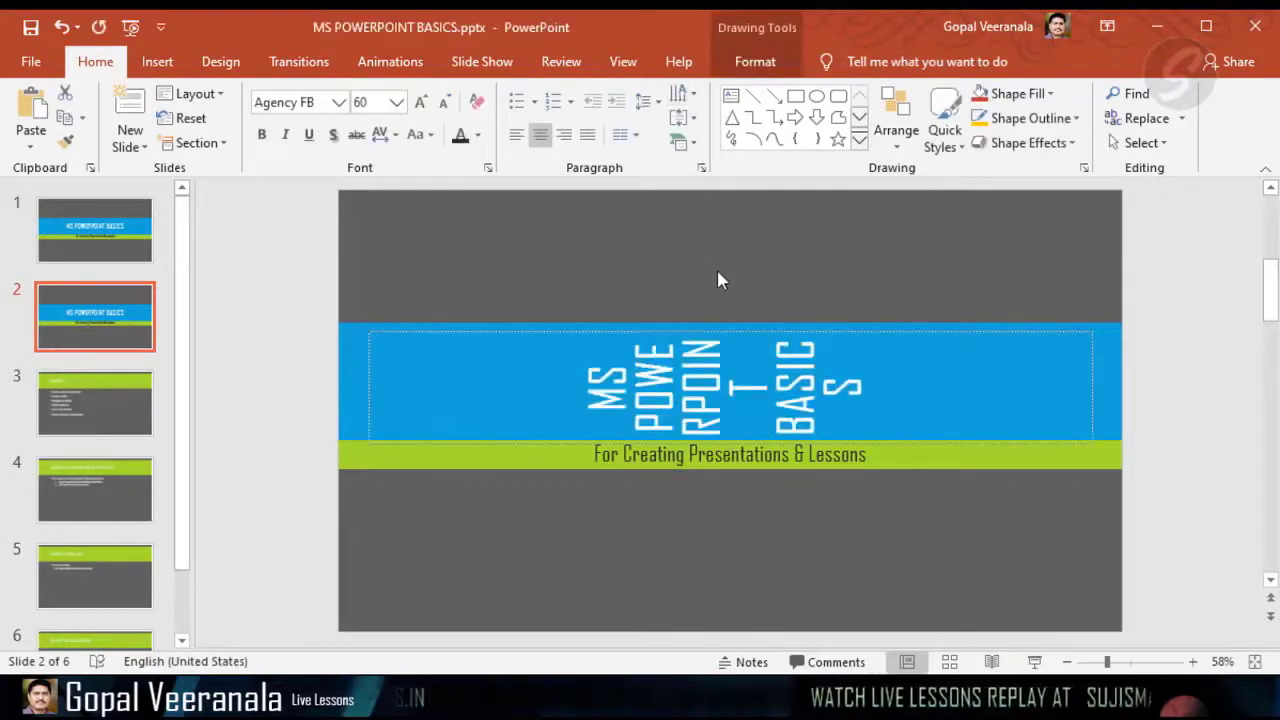
click(789, 334)
mouse_move(794, 334)
mouse_down()
mouse_move(757, 314)
mouse_move(791, 323)
mouse_up()
drag(1089, 374, 532, 374)
drag(449, 437, 449, 612)
drag(450, 325, 453, 199)
click(683, 366)
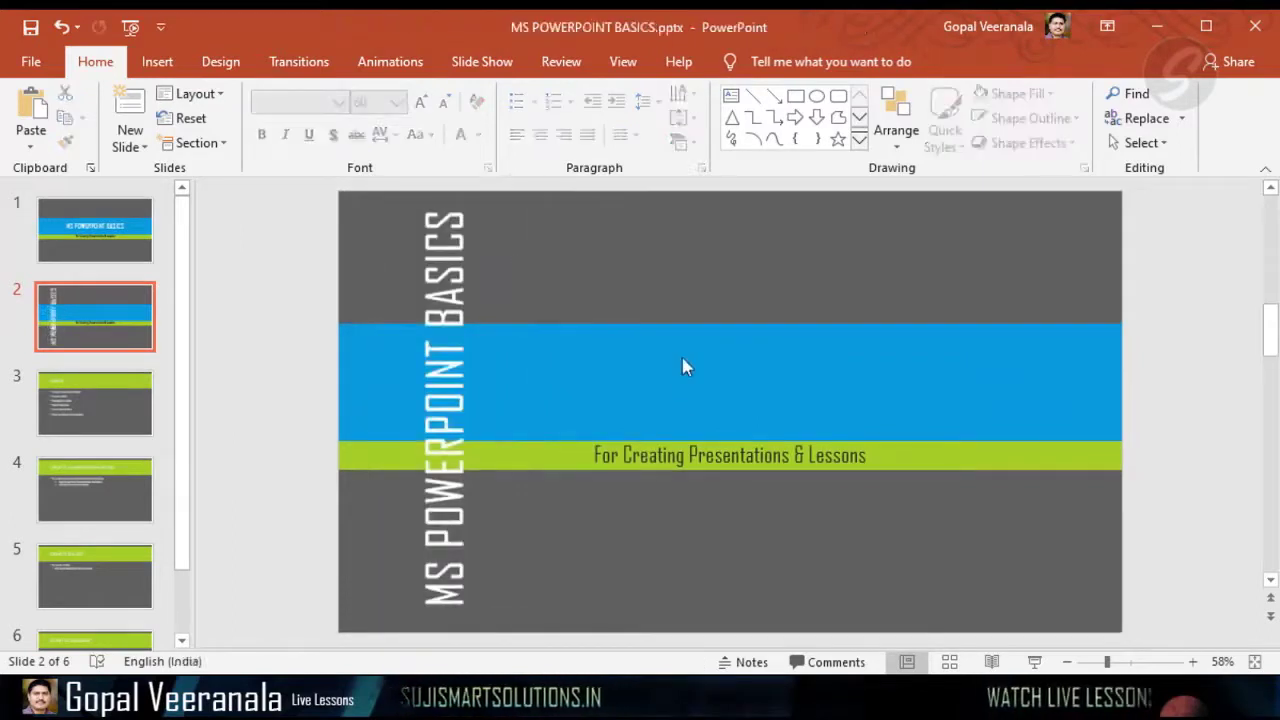
Rotate the subtitle 270° too and stand its tall box beside the vertical title.
click(634, 455)
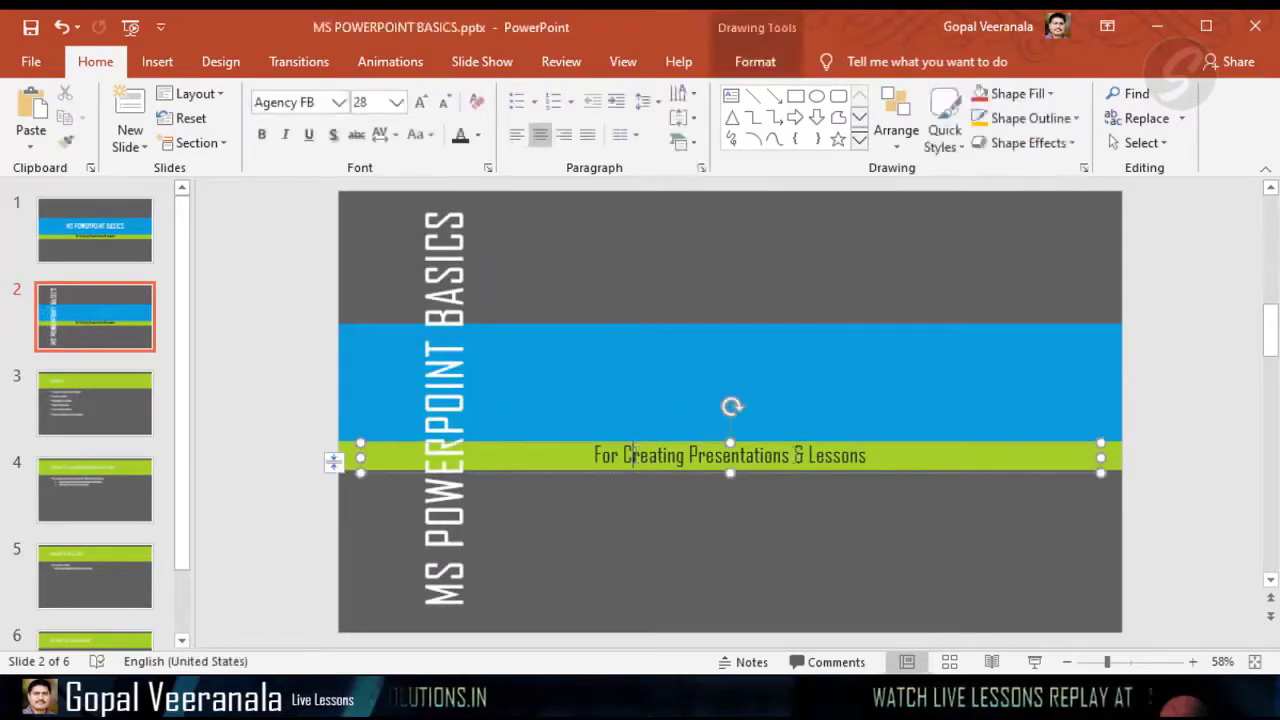
click(692, 100)
click(711, 241)
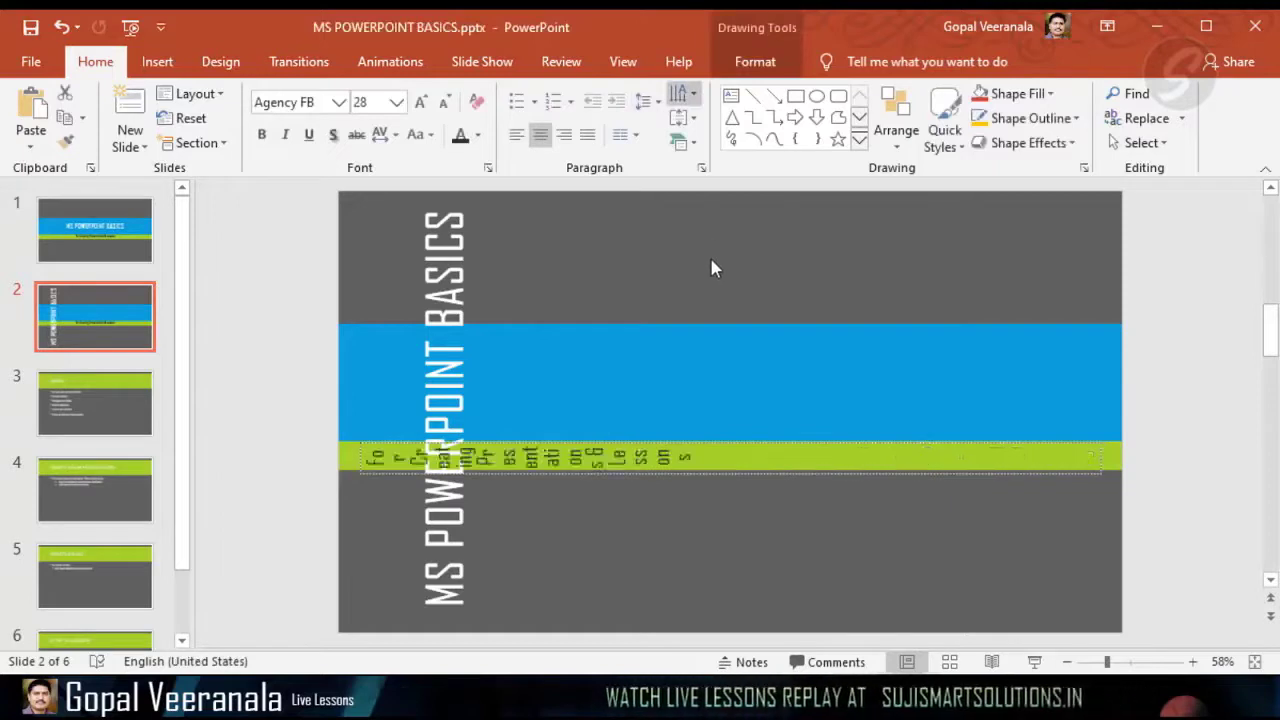
drag(729, 440, 730, 201)
drag(1103, 338, 483, 337)
drag(483, 237, 582, 311)
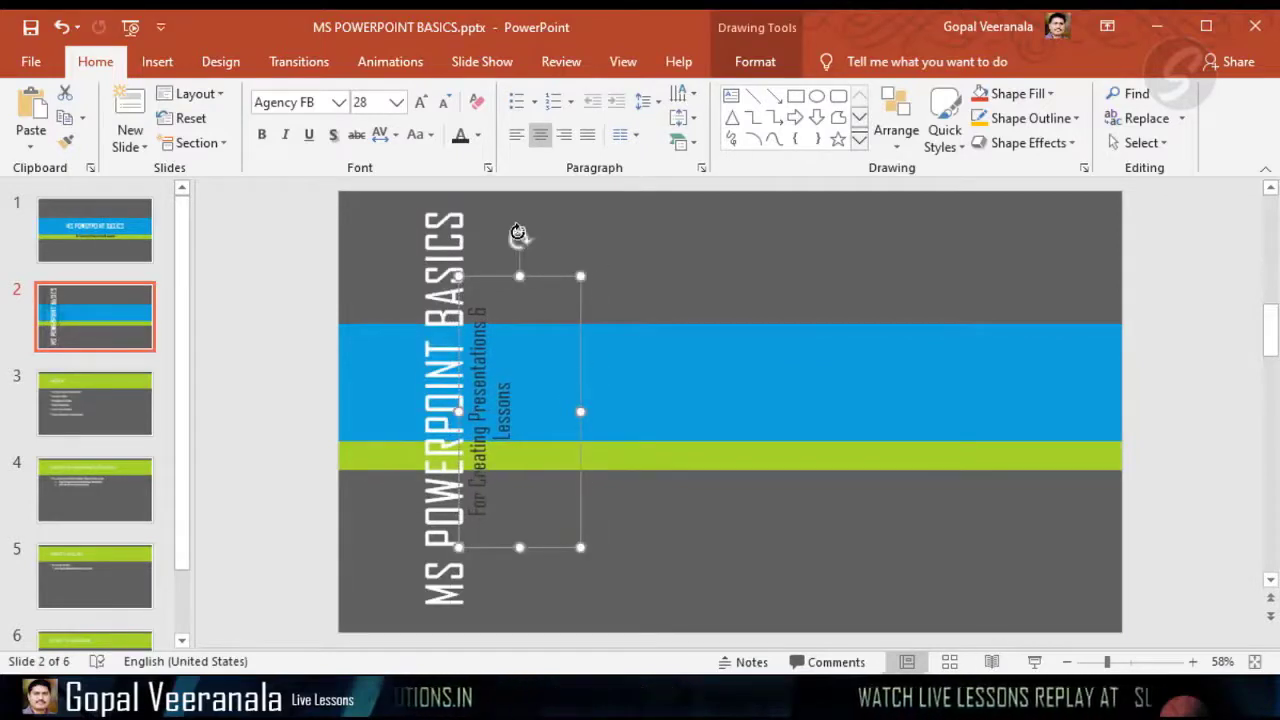
drag(521, 547, 520, 614)
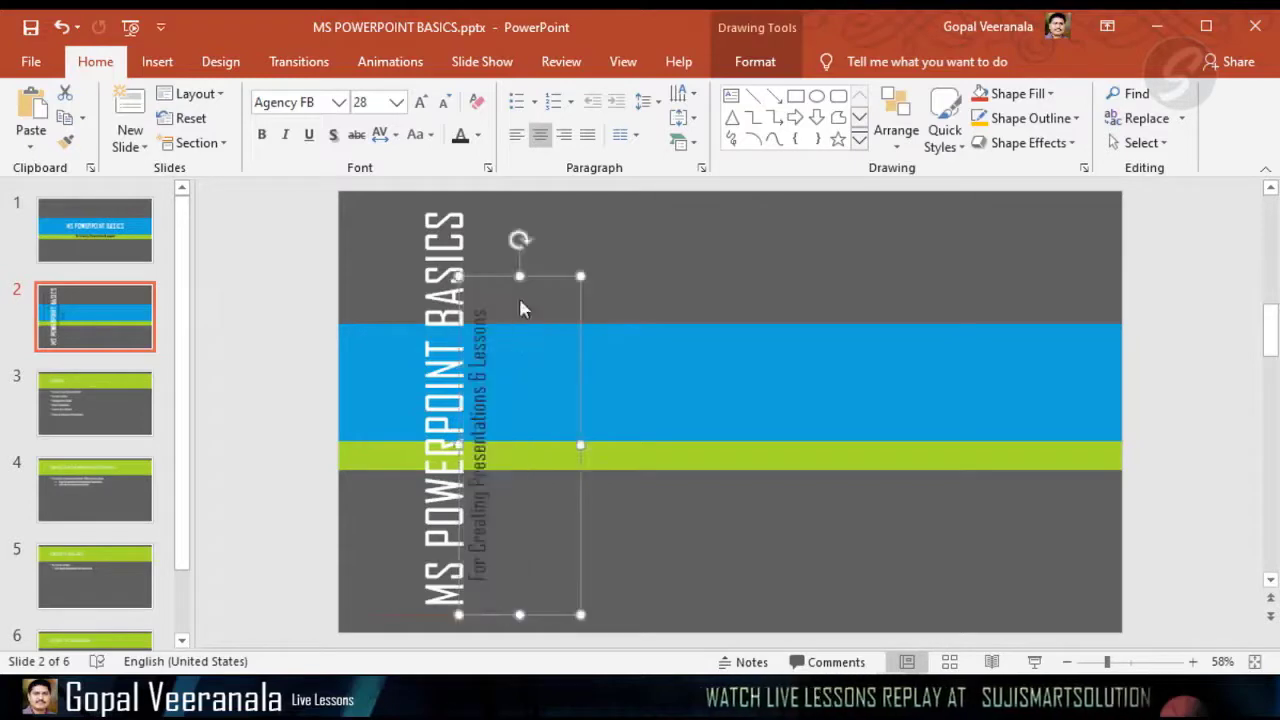
drag(521, 272, 514, 192)
click(735, 280)
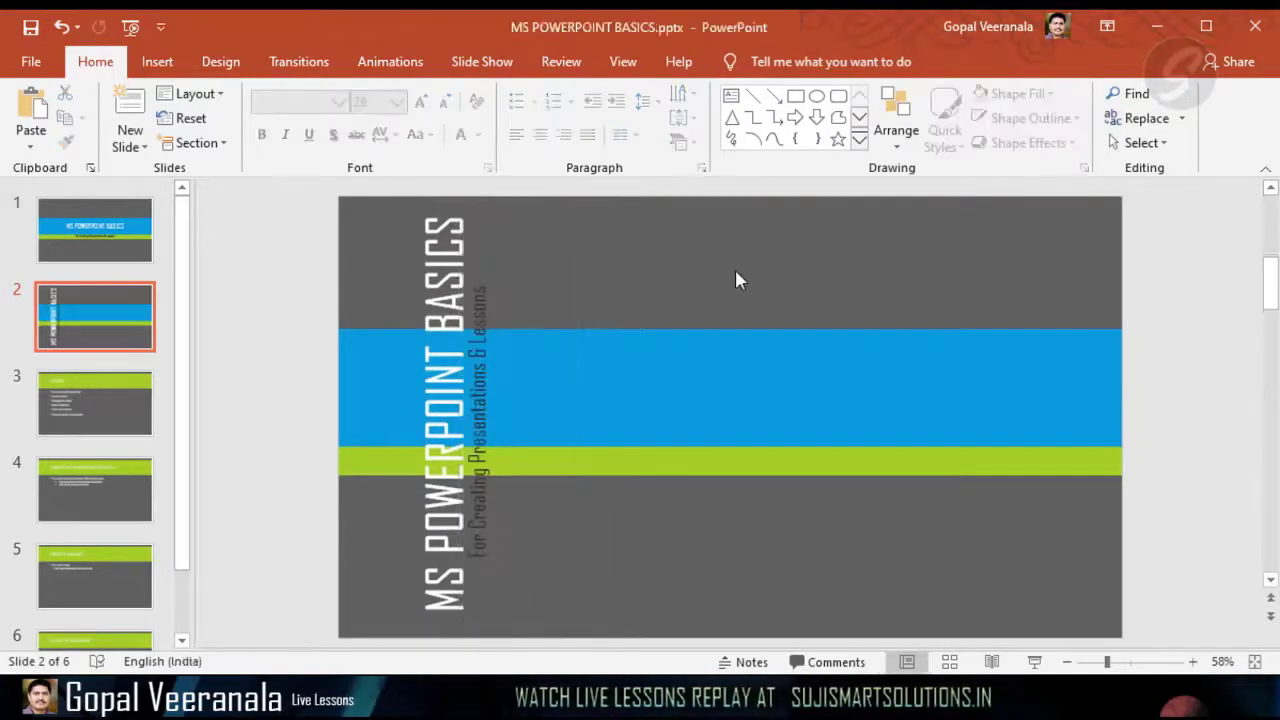
Apply the dark theme from the Design themes gallery to slide 2.
click(221, 62)
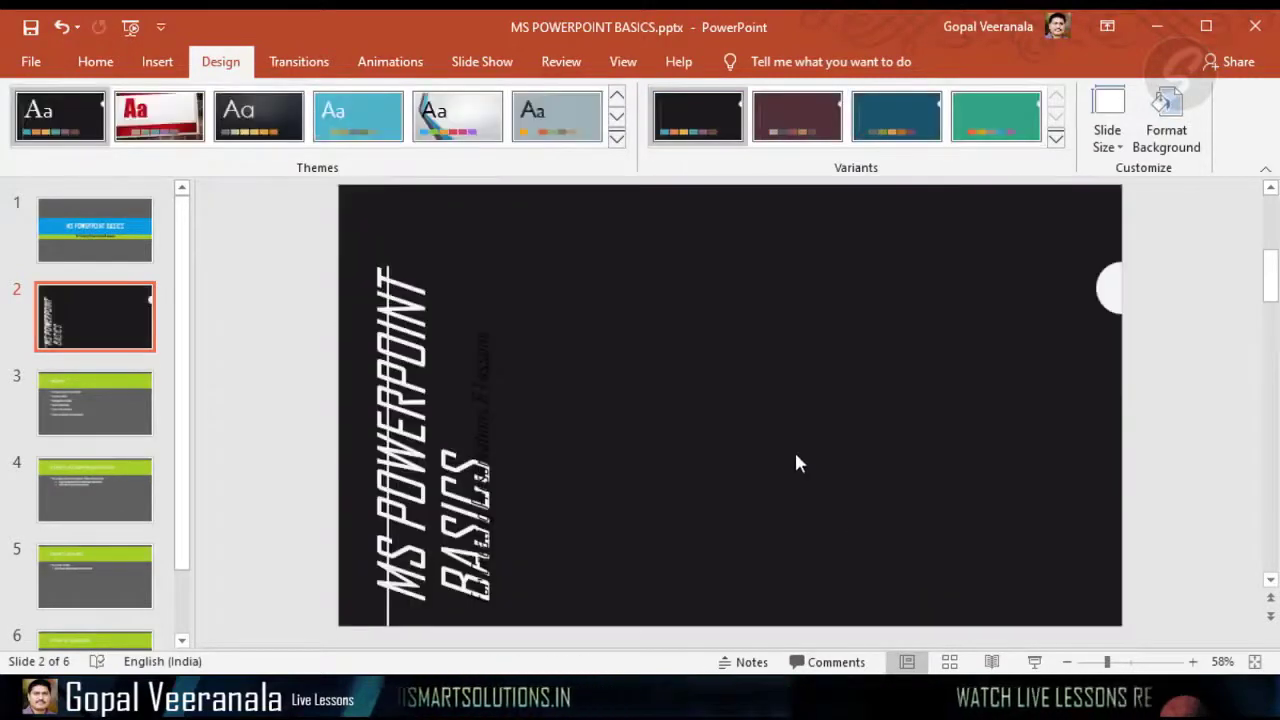
Shift the subtitle and title boxes slightly to the right.
click(398, 411)
click(482, 375)
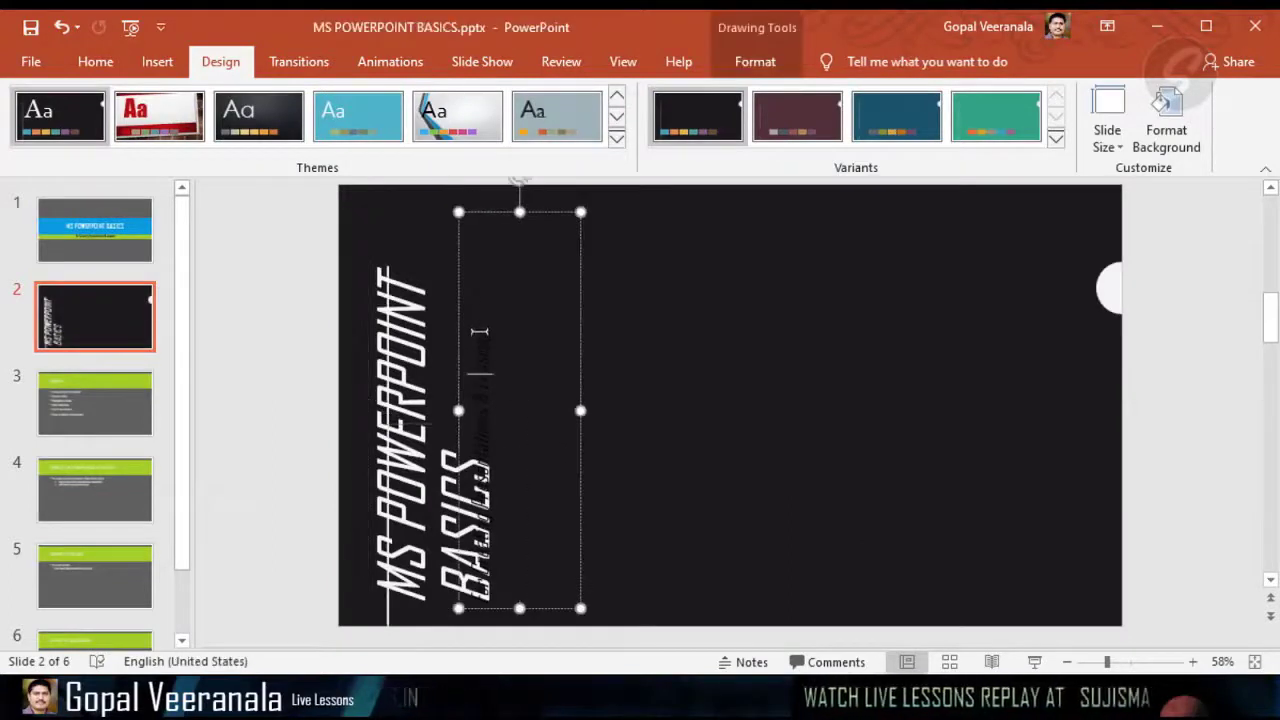
drag(455, 285, 529, 277)
click(373, 280)
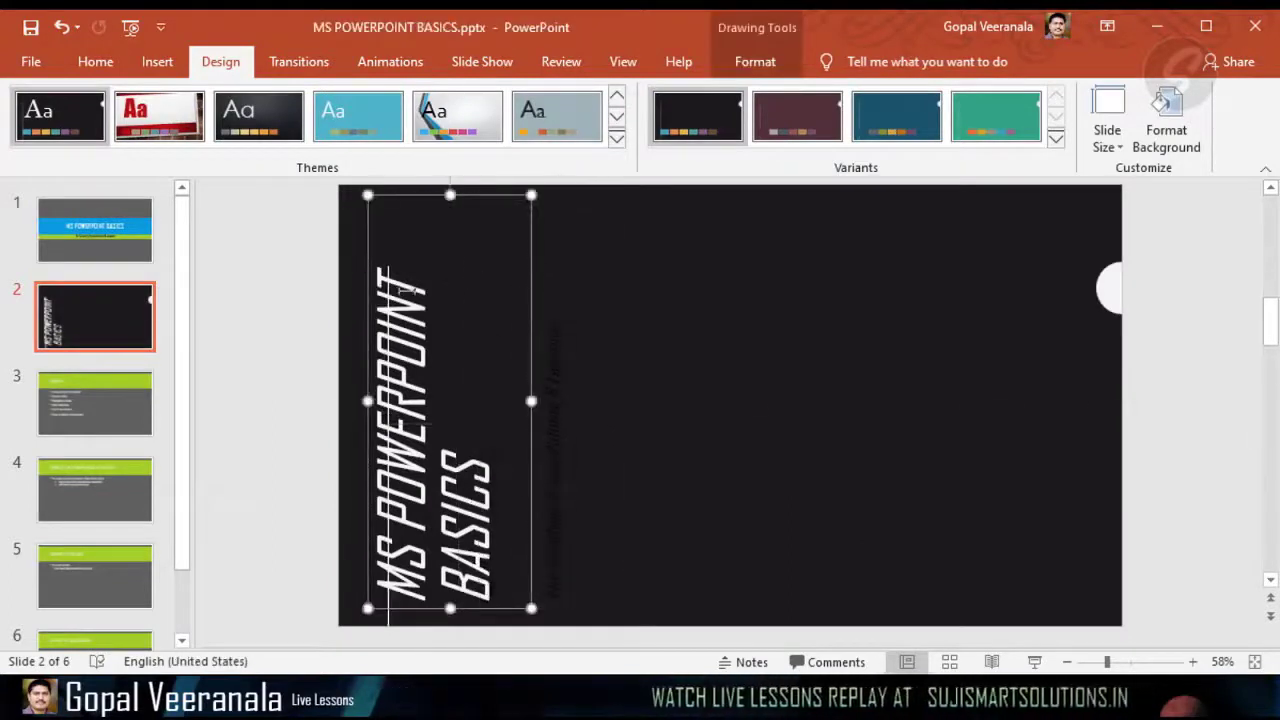
drag(410, 192, 449, 194)
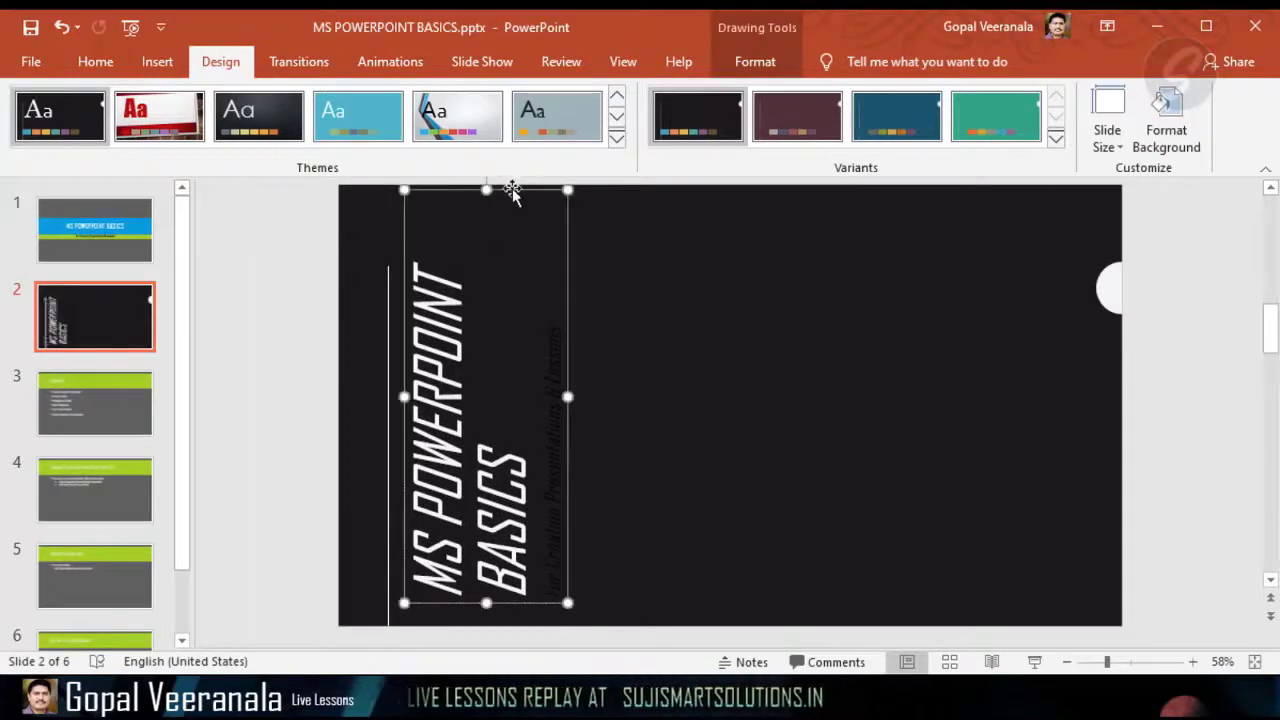
Decrease the title's font size until the vertical title fits on one line.
click(95, 61)
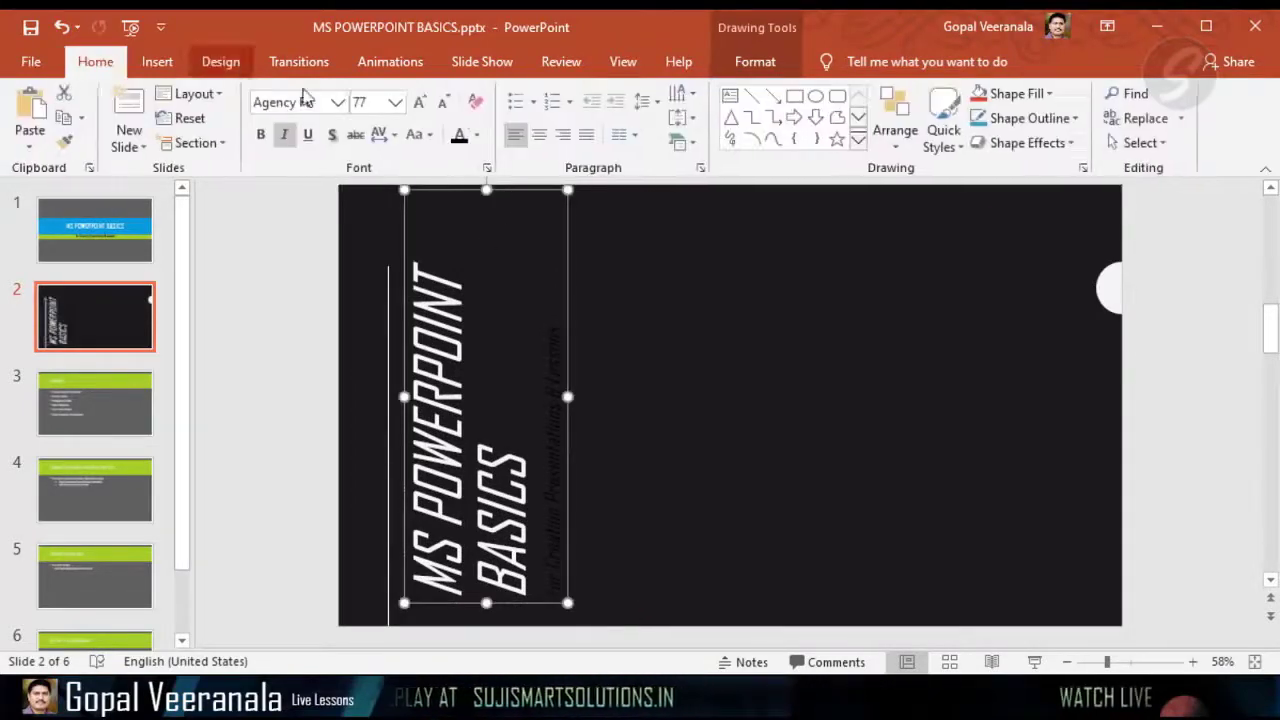
click(446, 104)
click(446, 104)
click(446, 104)
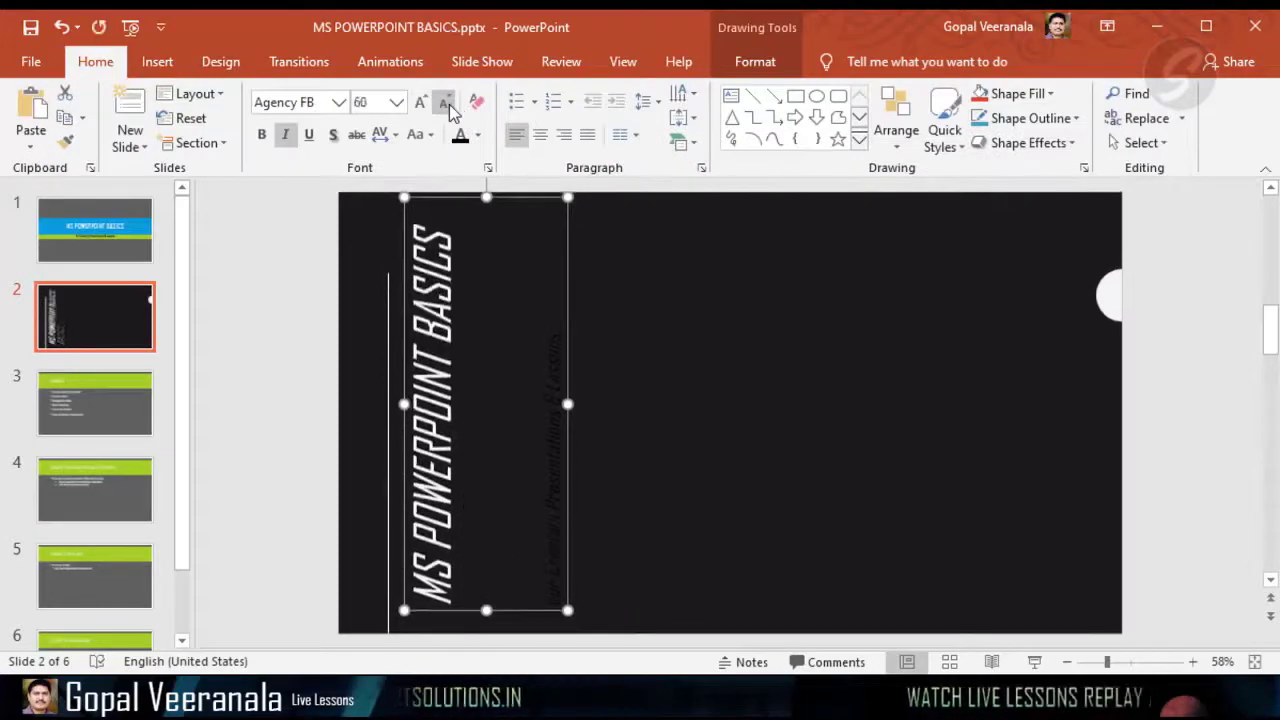
click(562, 320)
Move the subtitle left beside the title, then undo the three unwanted edits.
click(562, 320)
drag(602, 209, 536, 208)
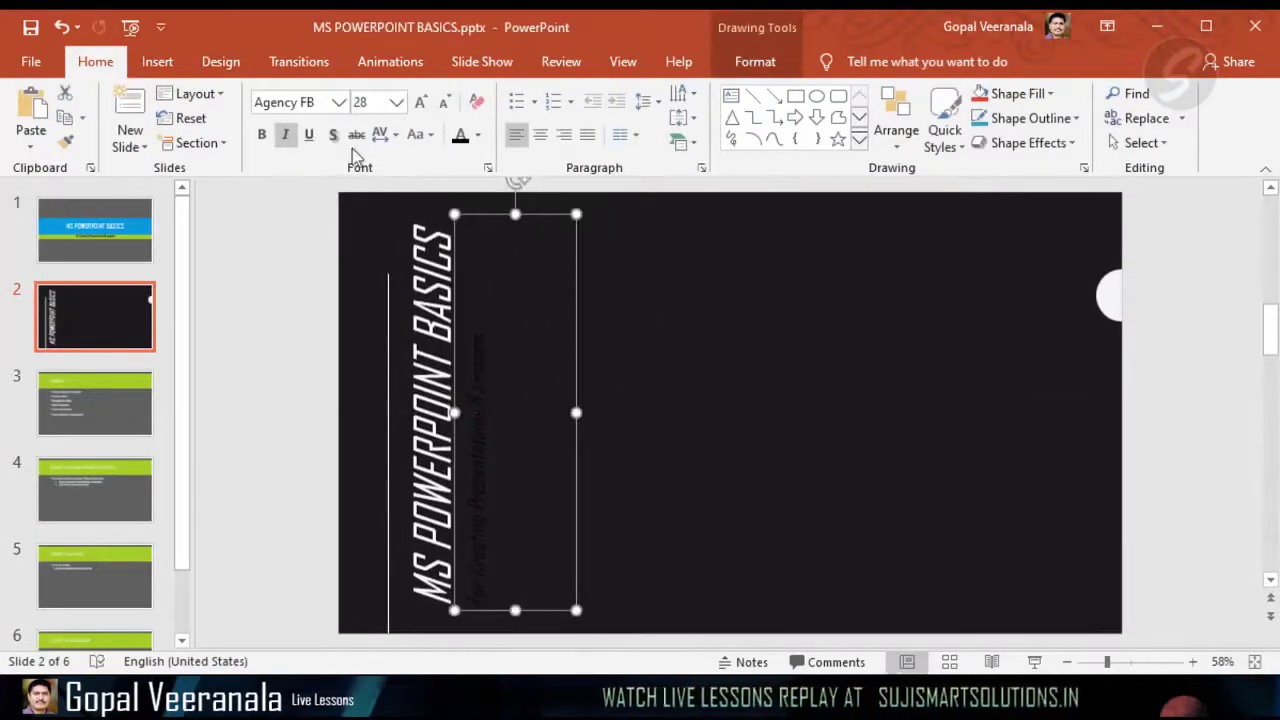
key(ctrl+z)
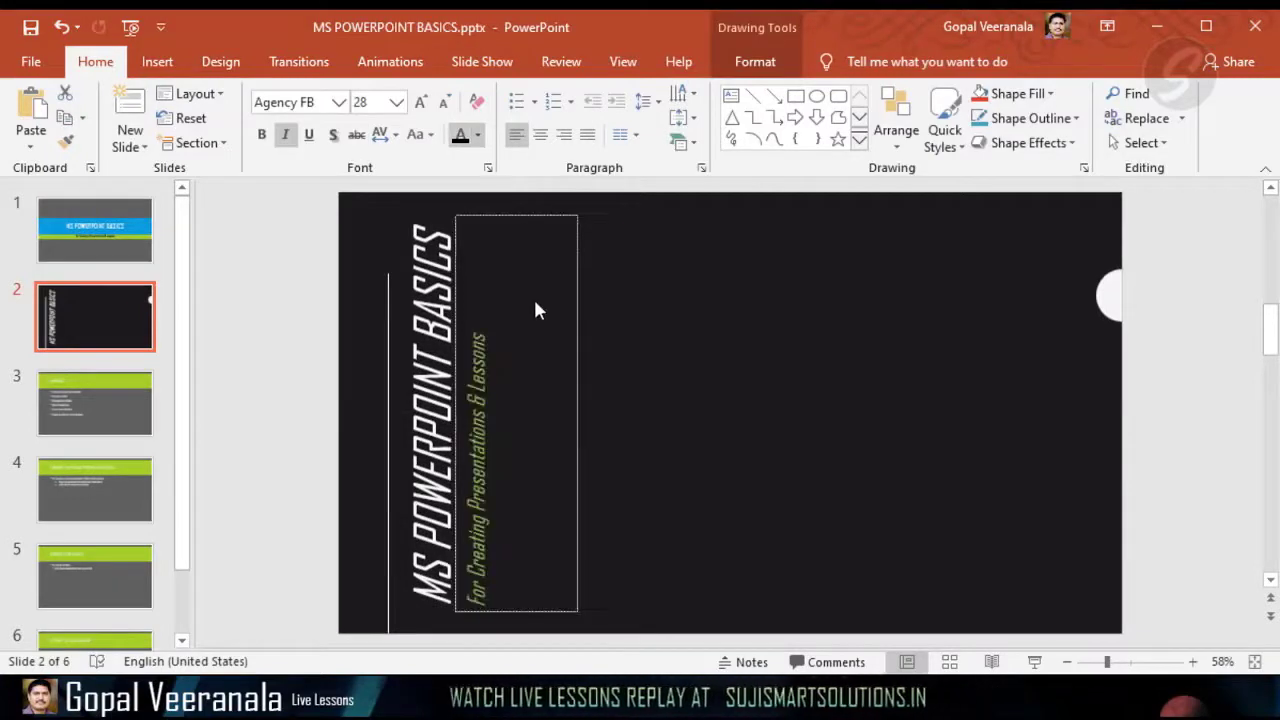
key(ctrl+z)
key(ctrl+z)
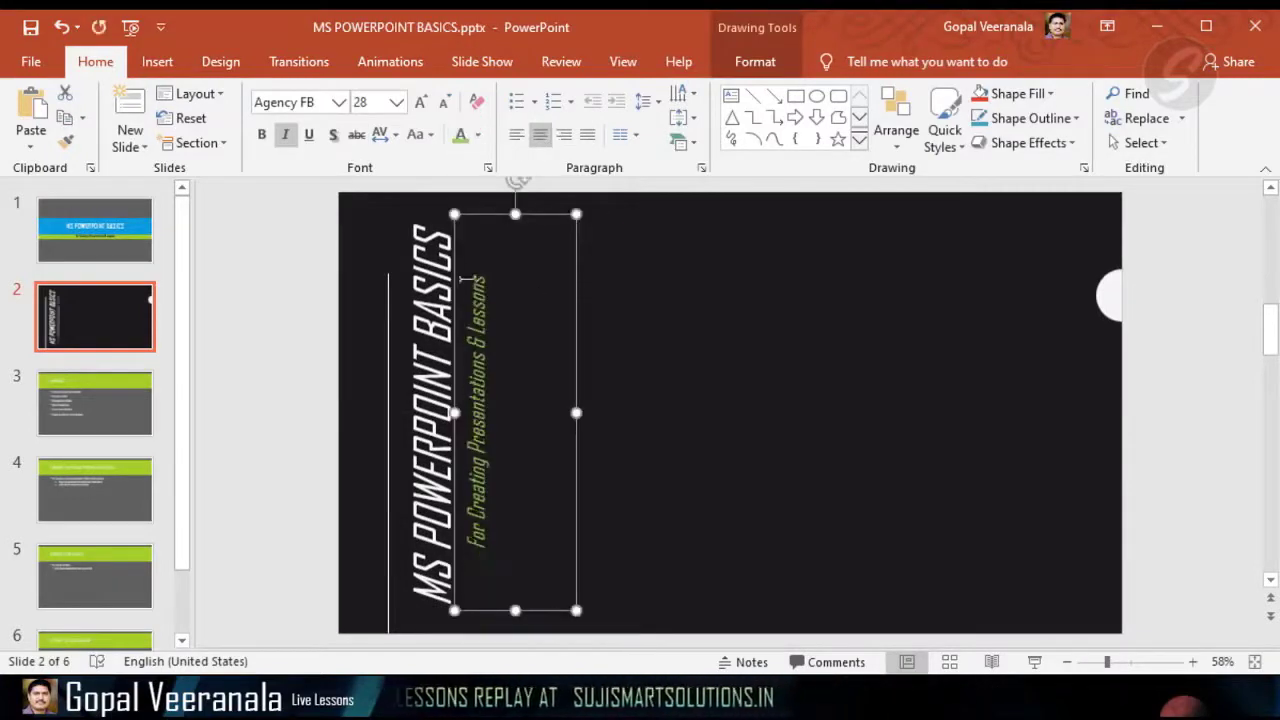
key(ctrl+z)
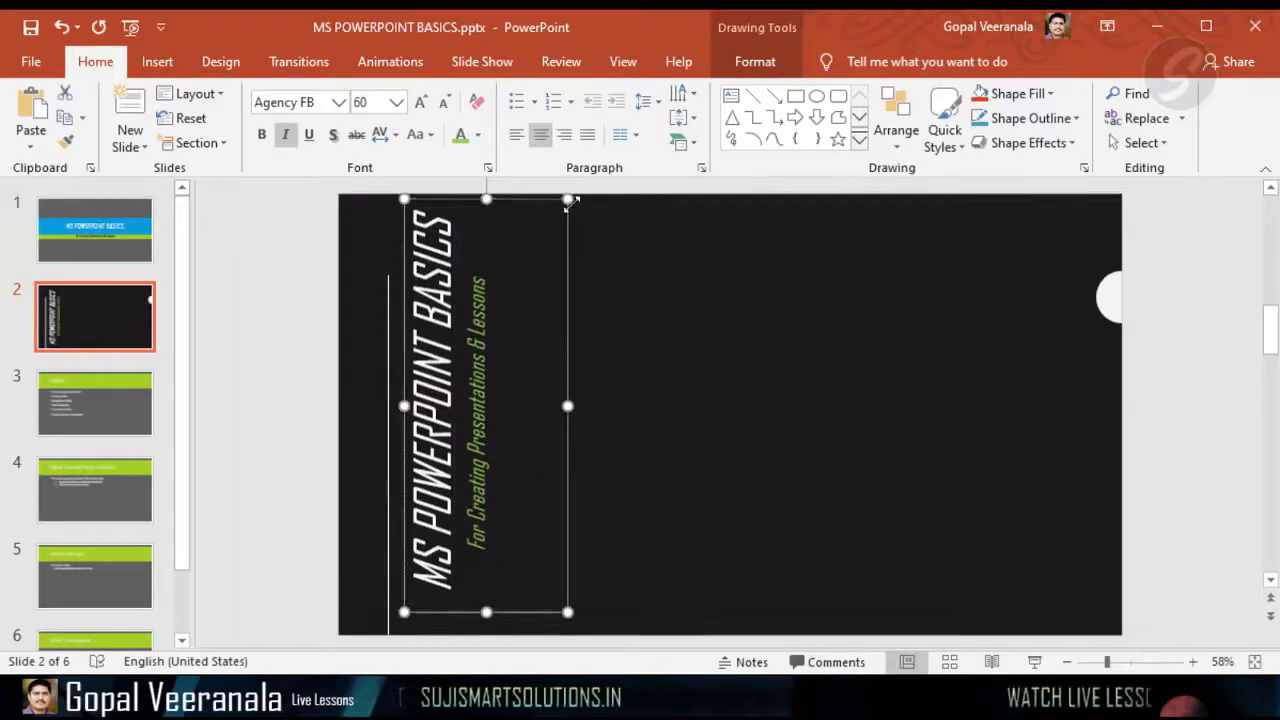
click(621, 349)
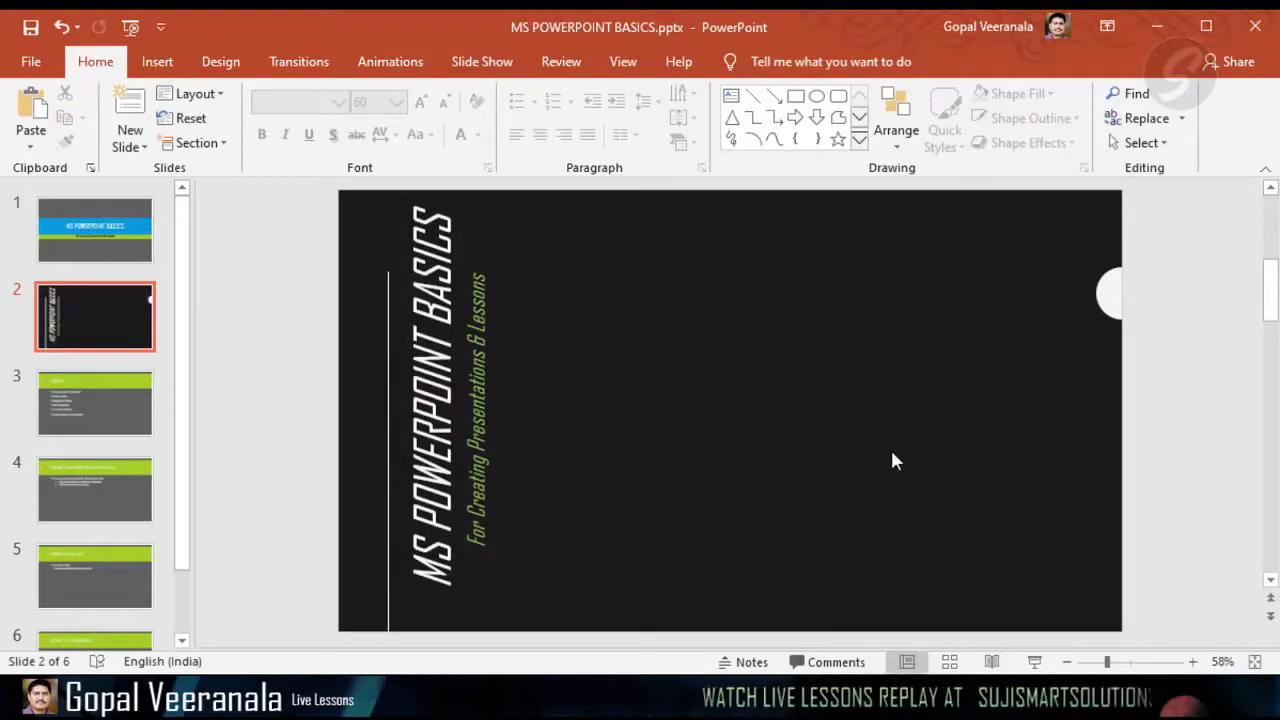
Flip through slides 1 to 4 to compare them with slide 2.
scroll(892, 453, up, 1)
scroll(892, 453, down, 1)
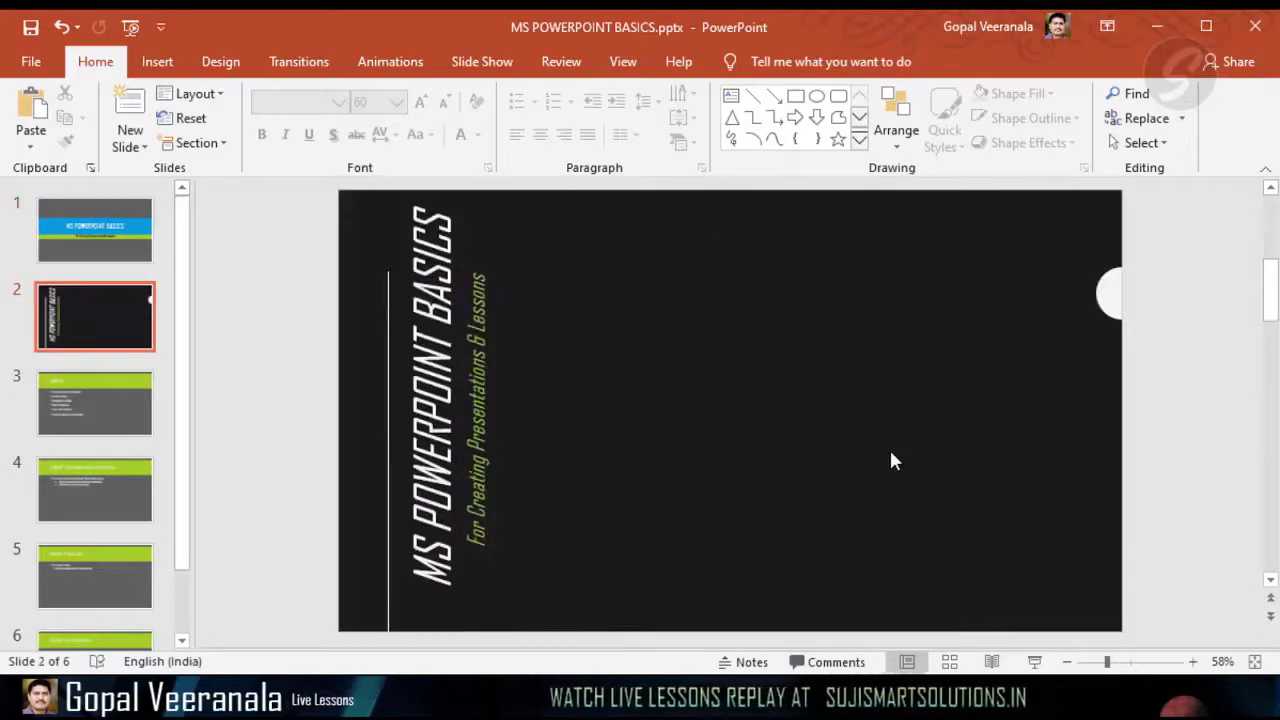
click(120, 405)
click(103, 495)
click(110, 340)
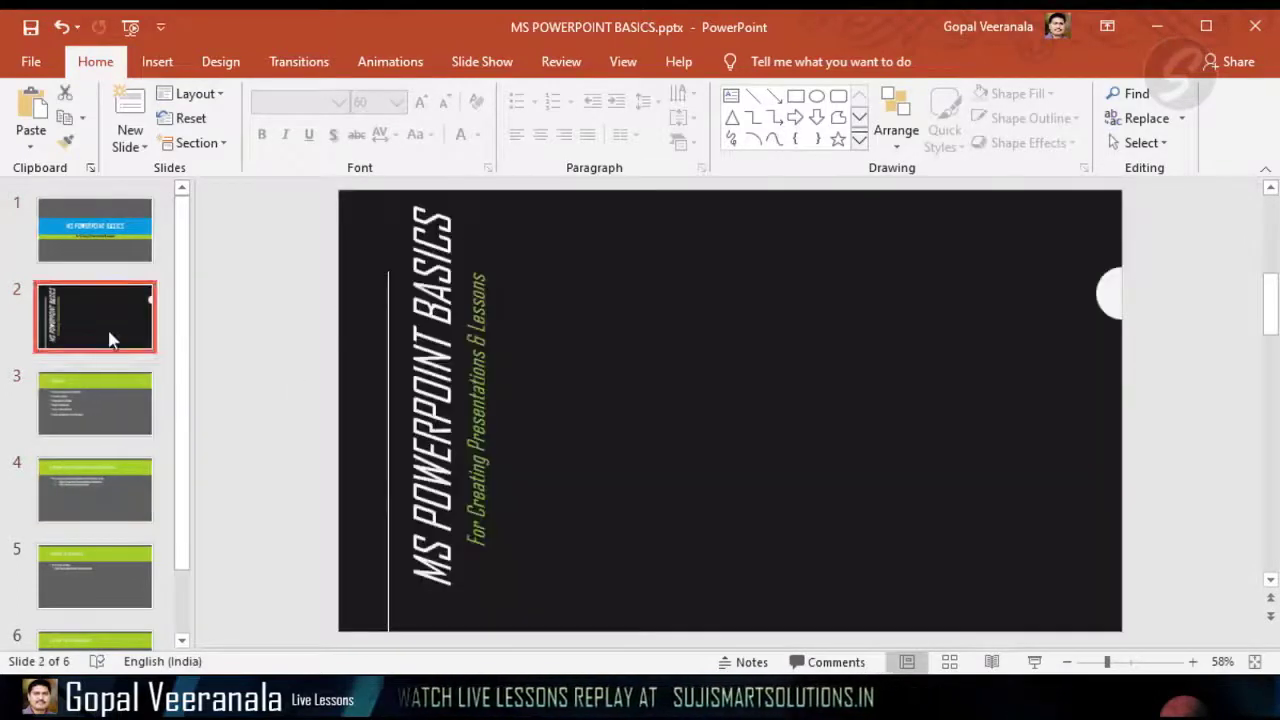
click(101, 400)
click(105, 500)
click(112, 335)
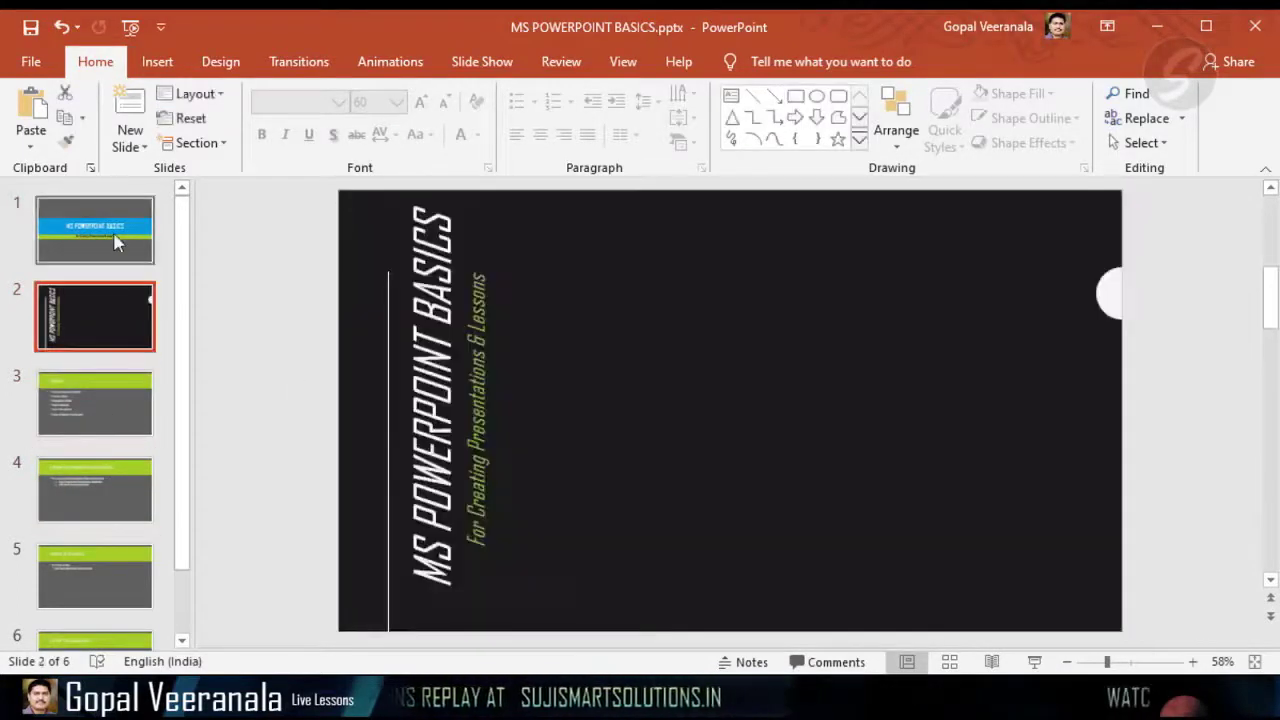
click(113, 231)
click(125, 298)
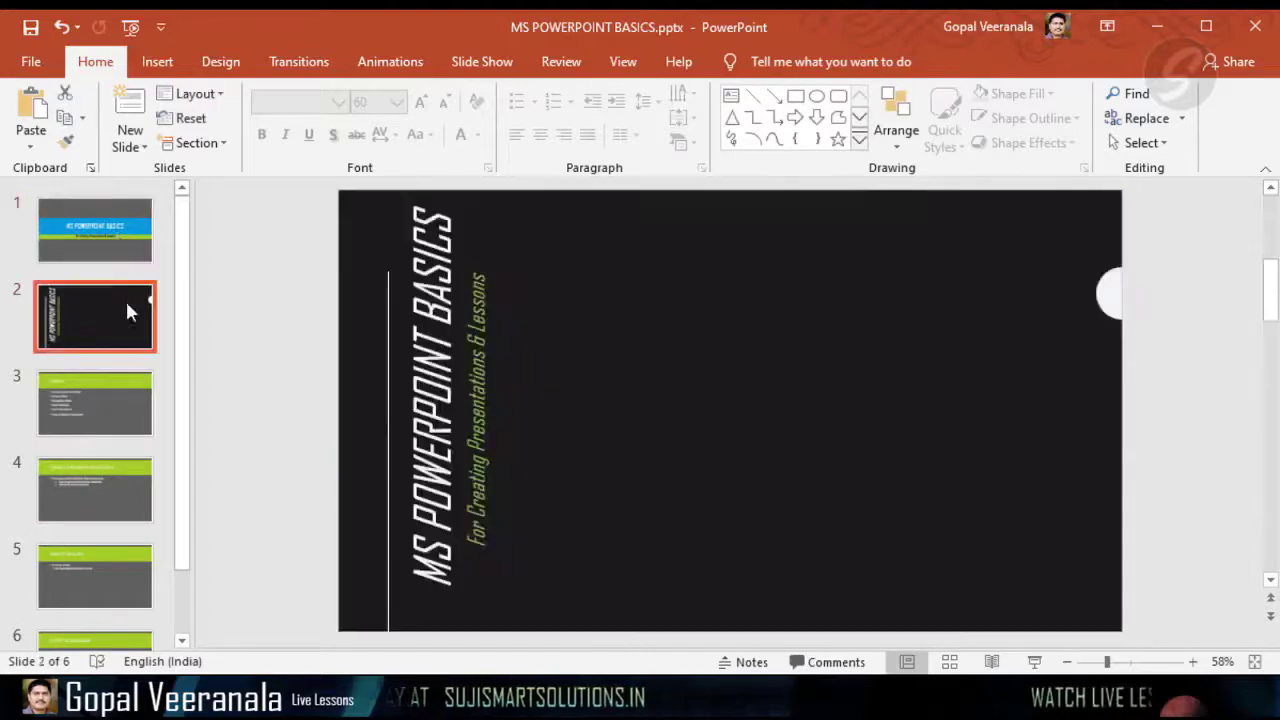
Preview the red and dark themes on slide 2, ending back on its dark cover.
click(228, 72)
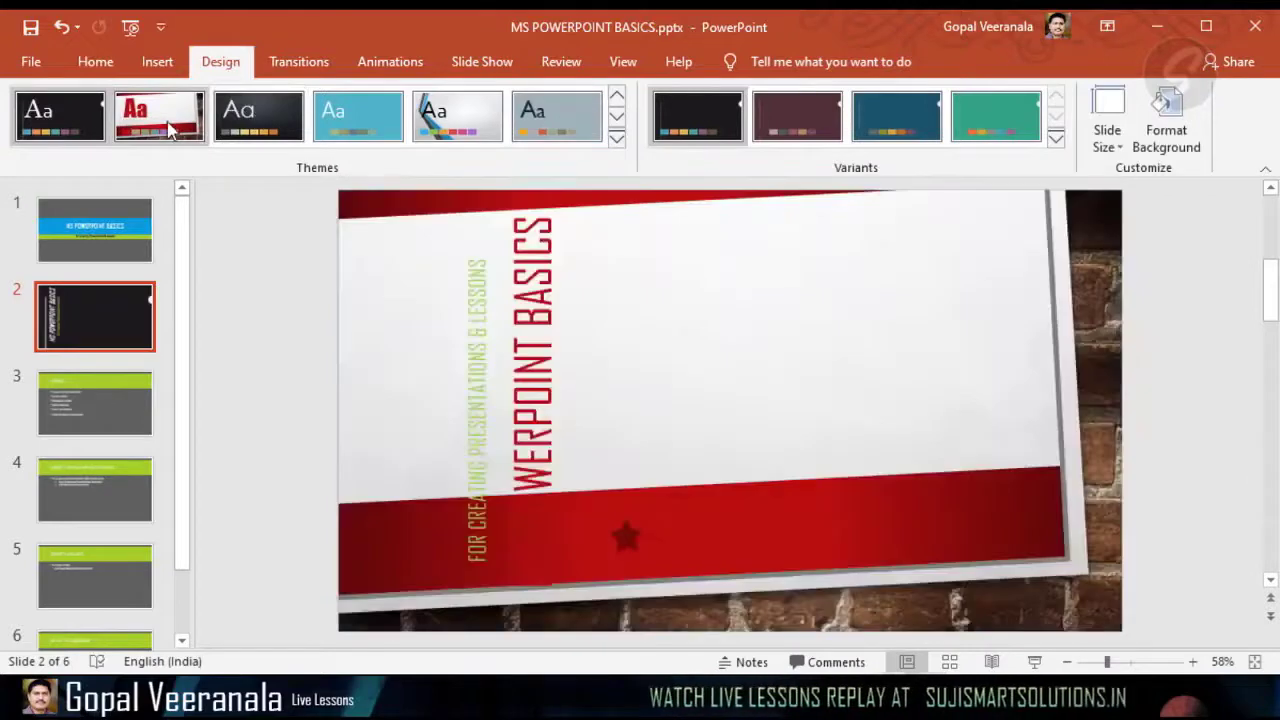
click(169, 127)
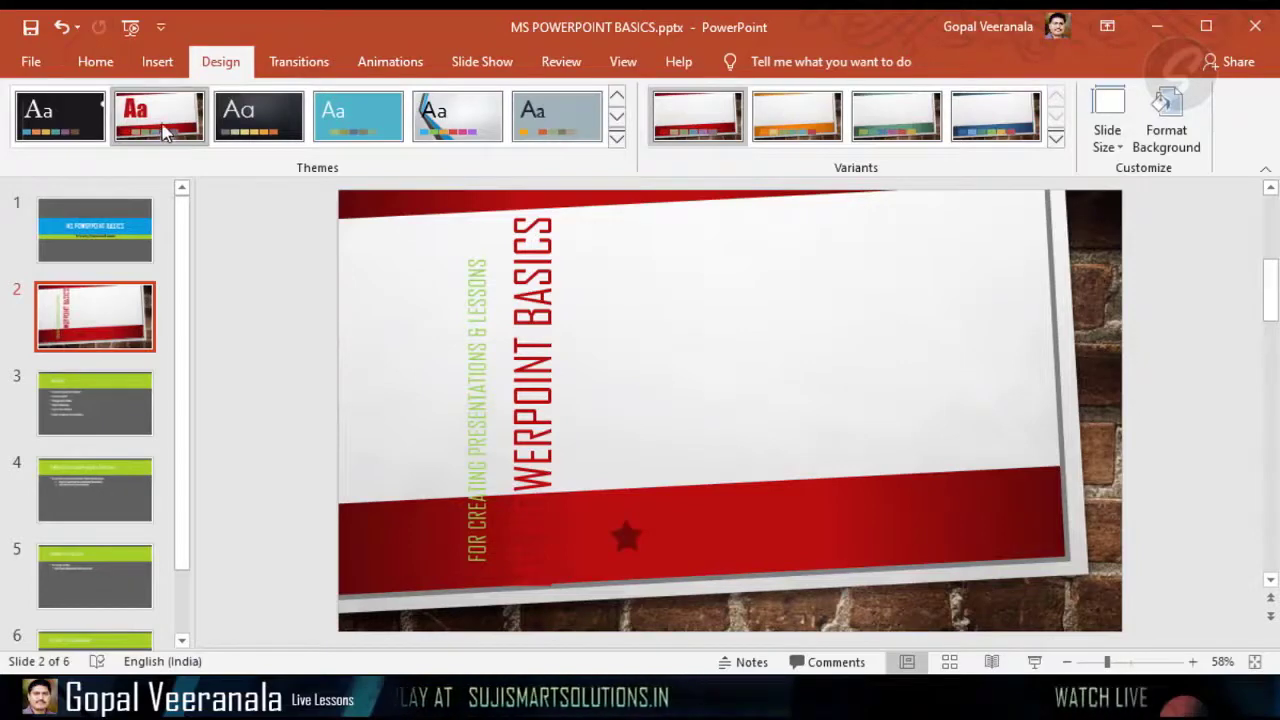
click(52, 114)
click(173, 114)
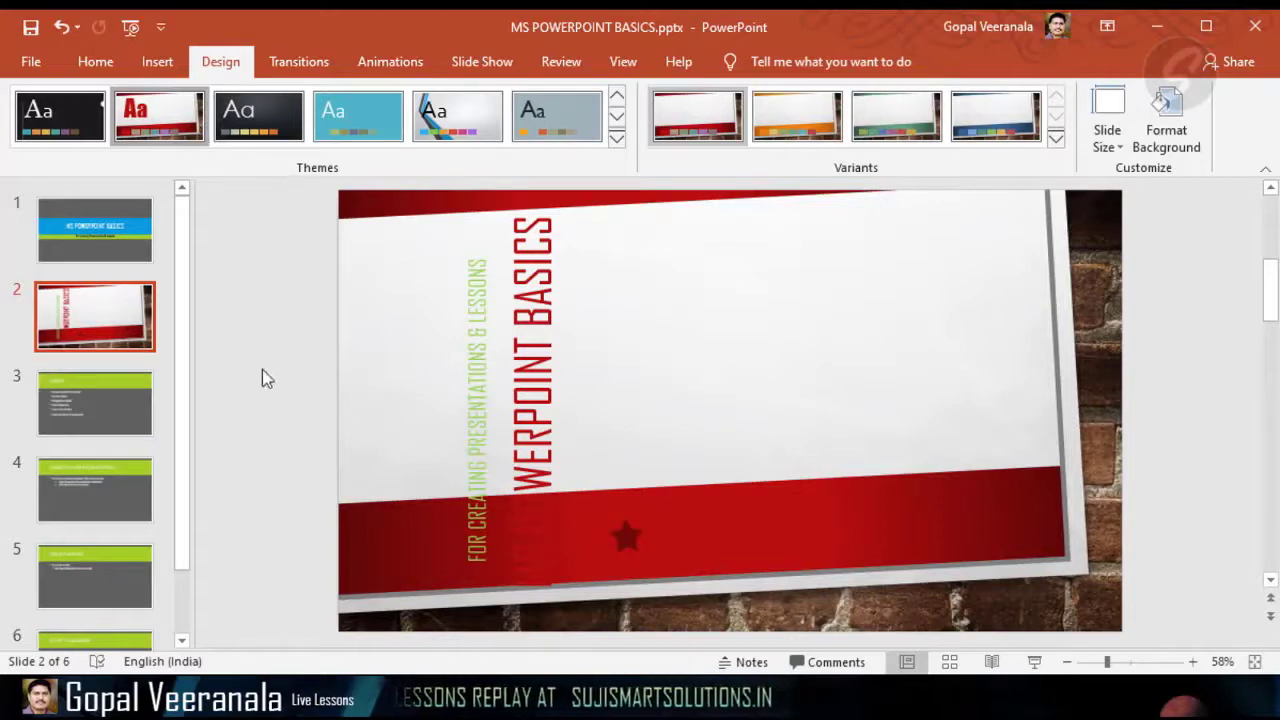
click(123, 249)
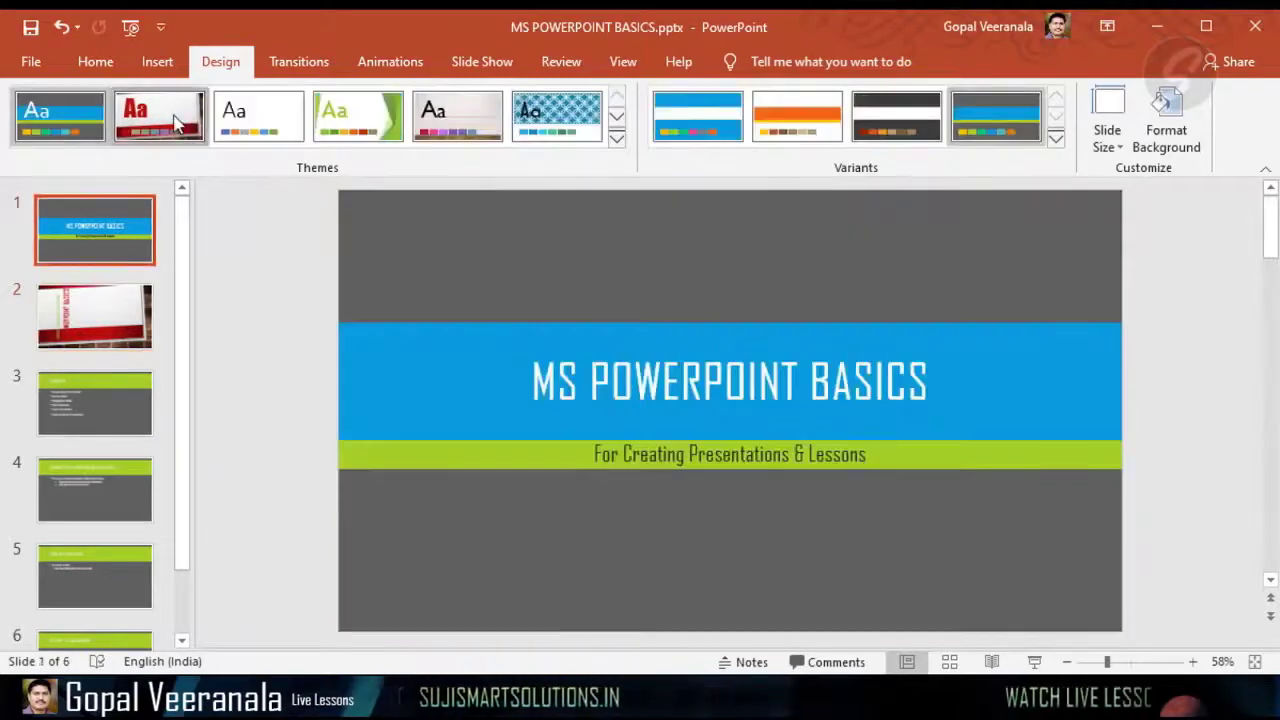
click(89, 306)
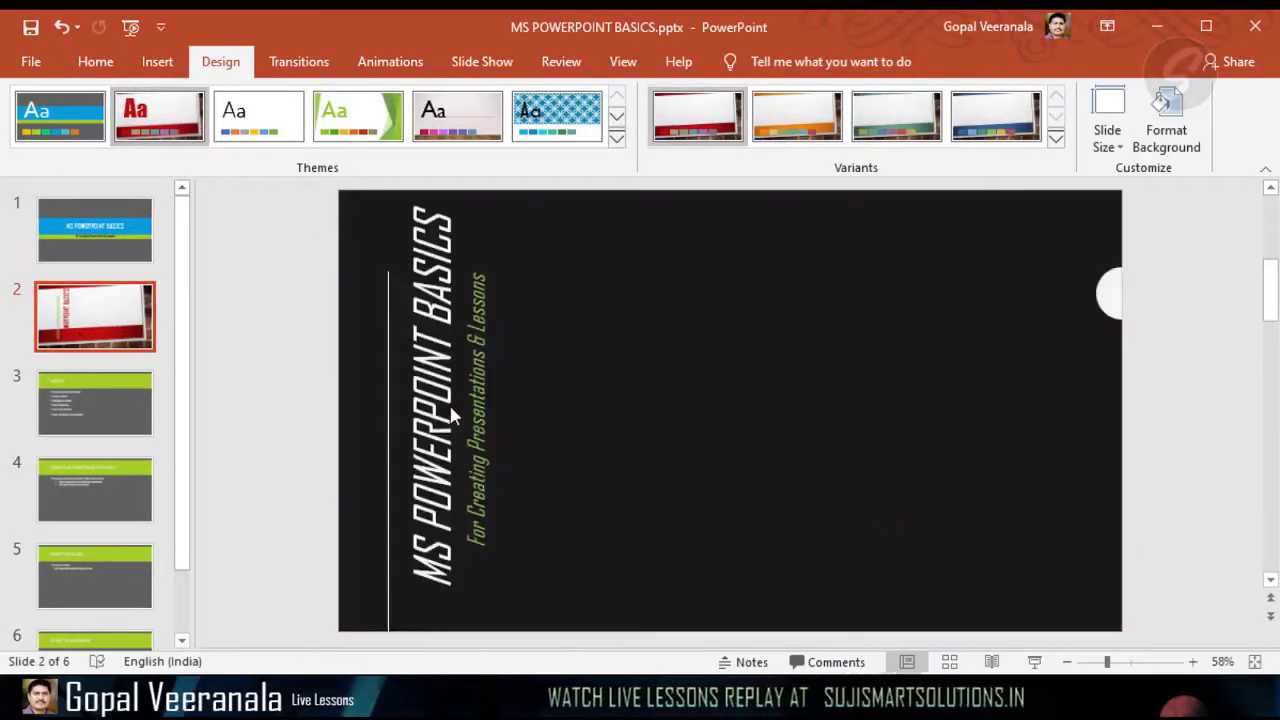
Check slide 2's vertical title box from the Home tab, leaving it unchanged.
click(557, 366)
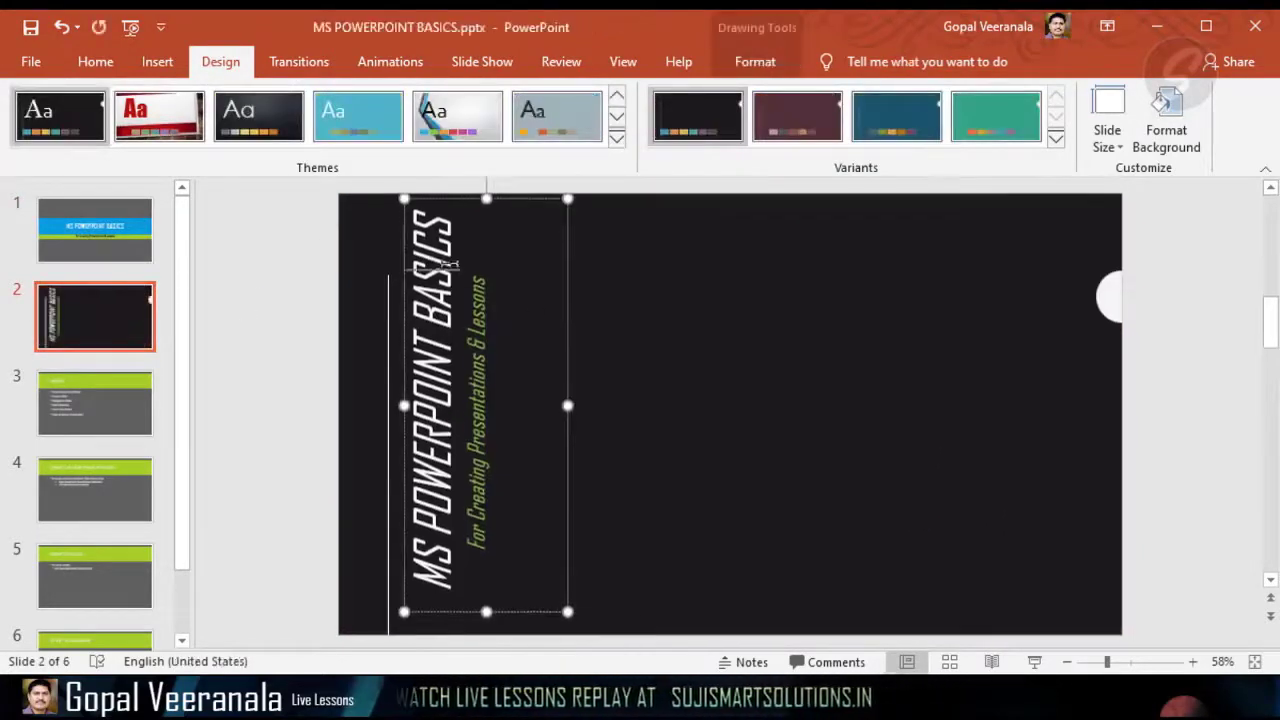
click(657, 369)
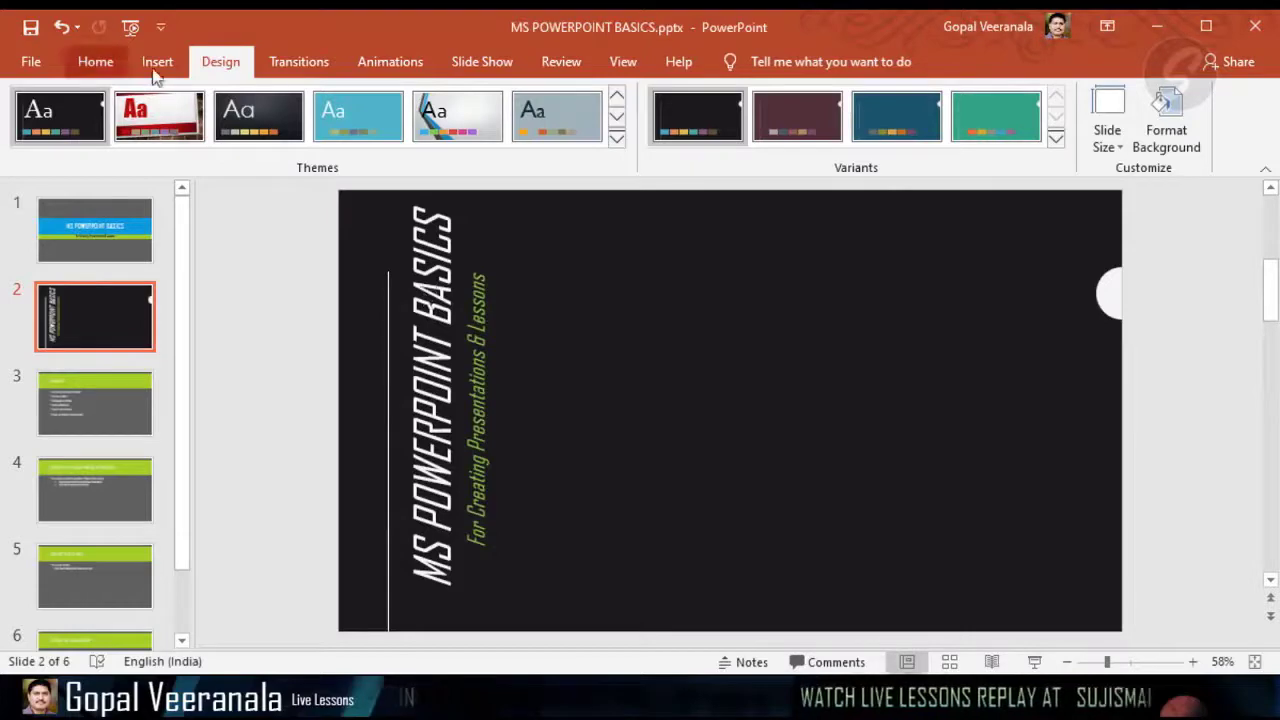
click(92, 68)
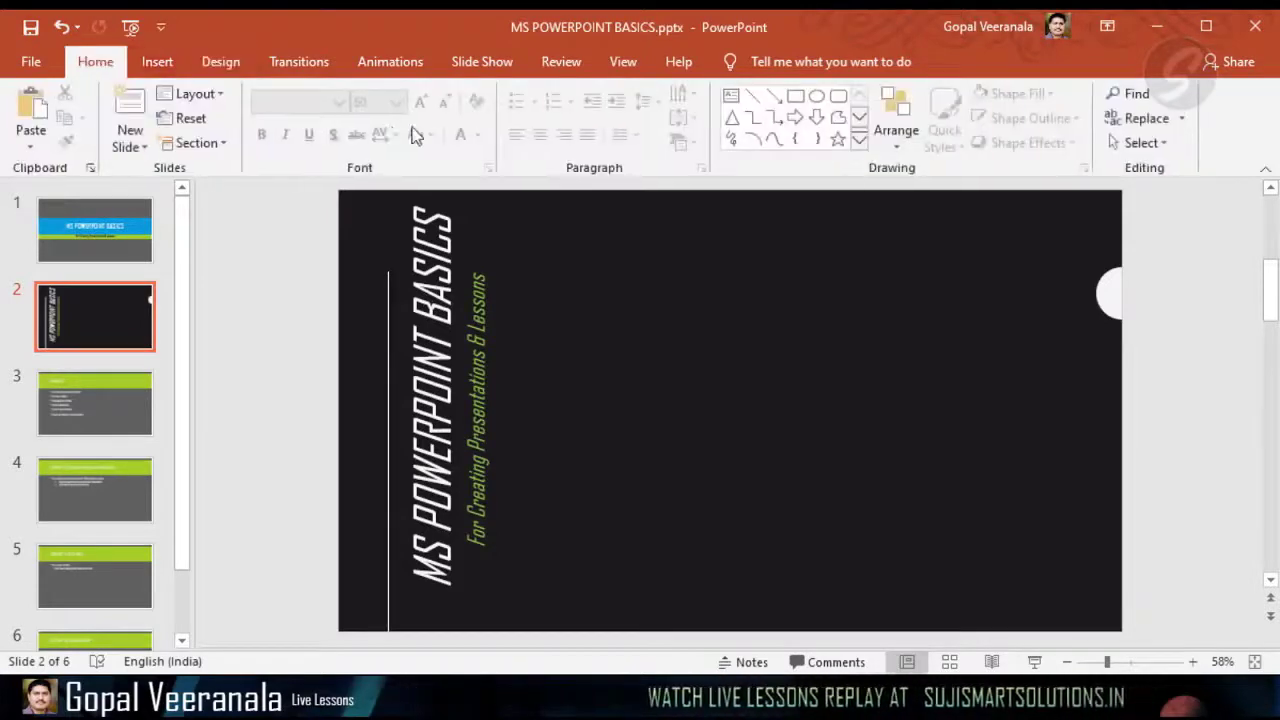
click(474, 314)
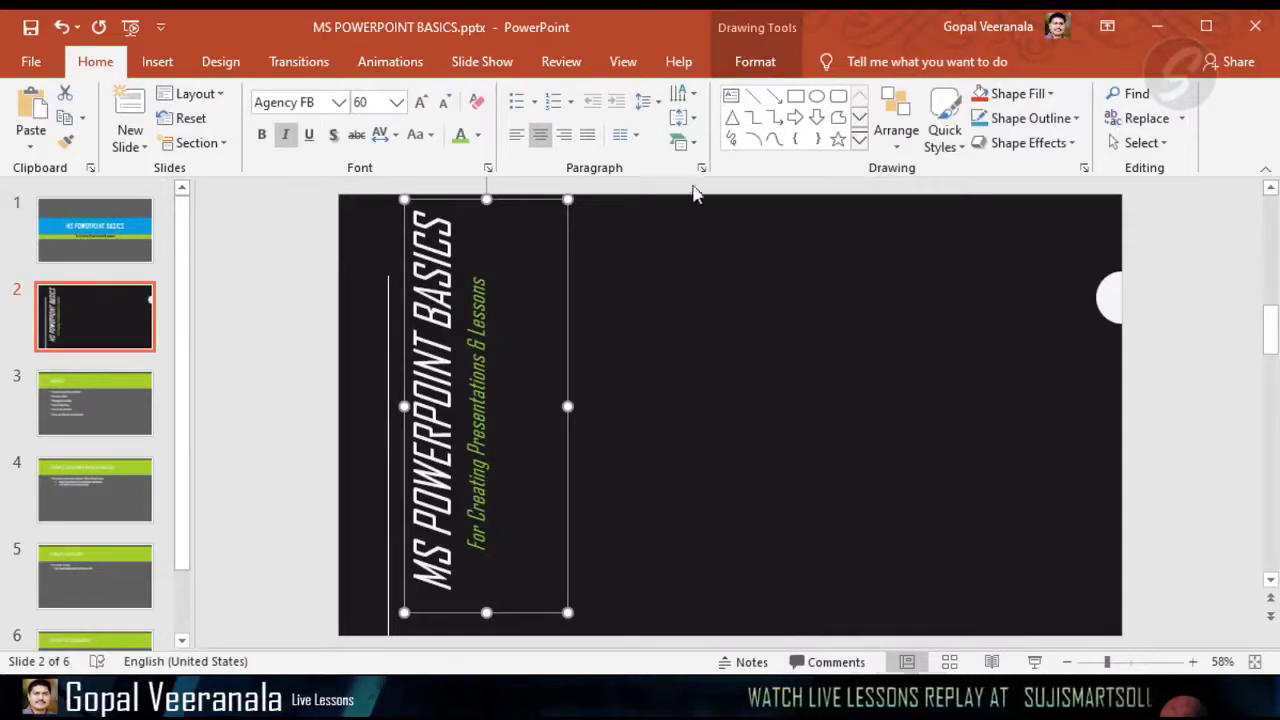
click(620, 307)
click(556, 298)
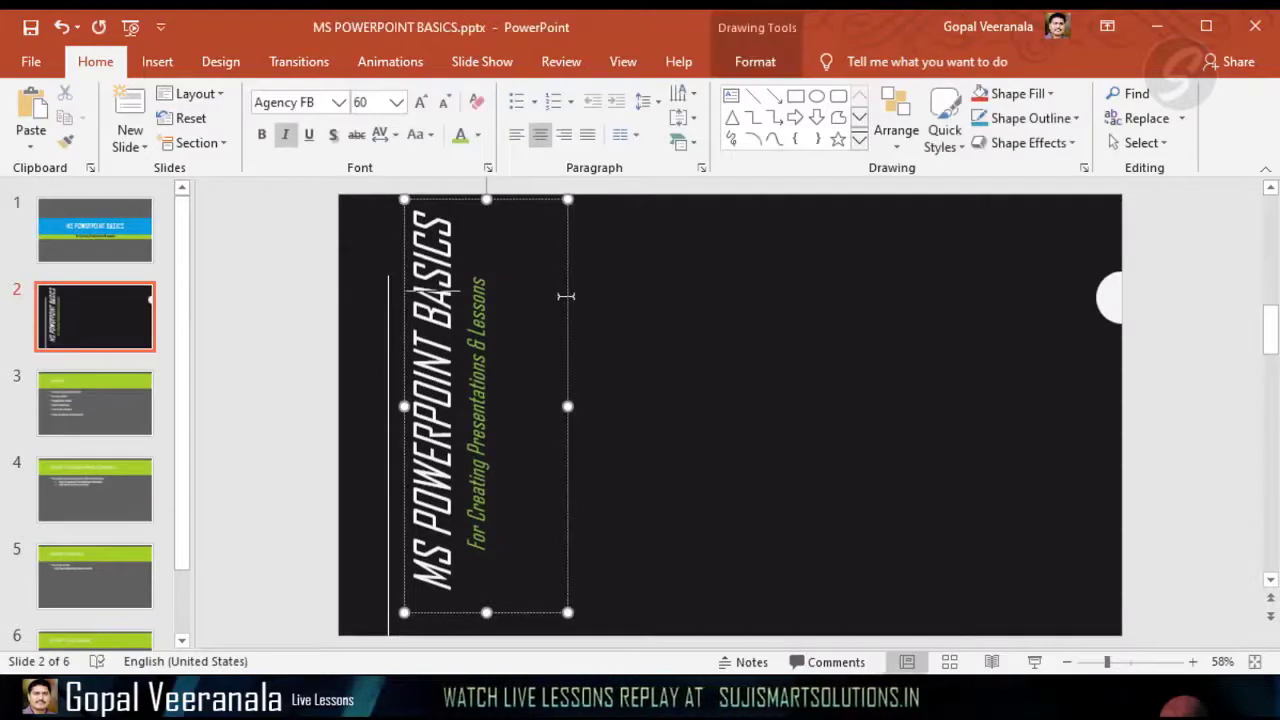
click(705, 328)
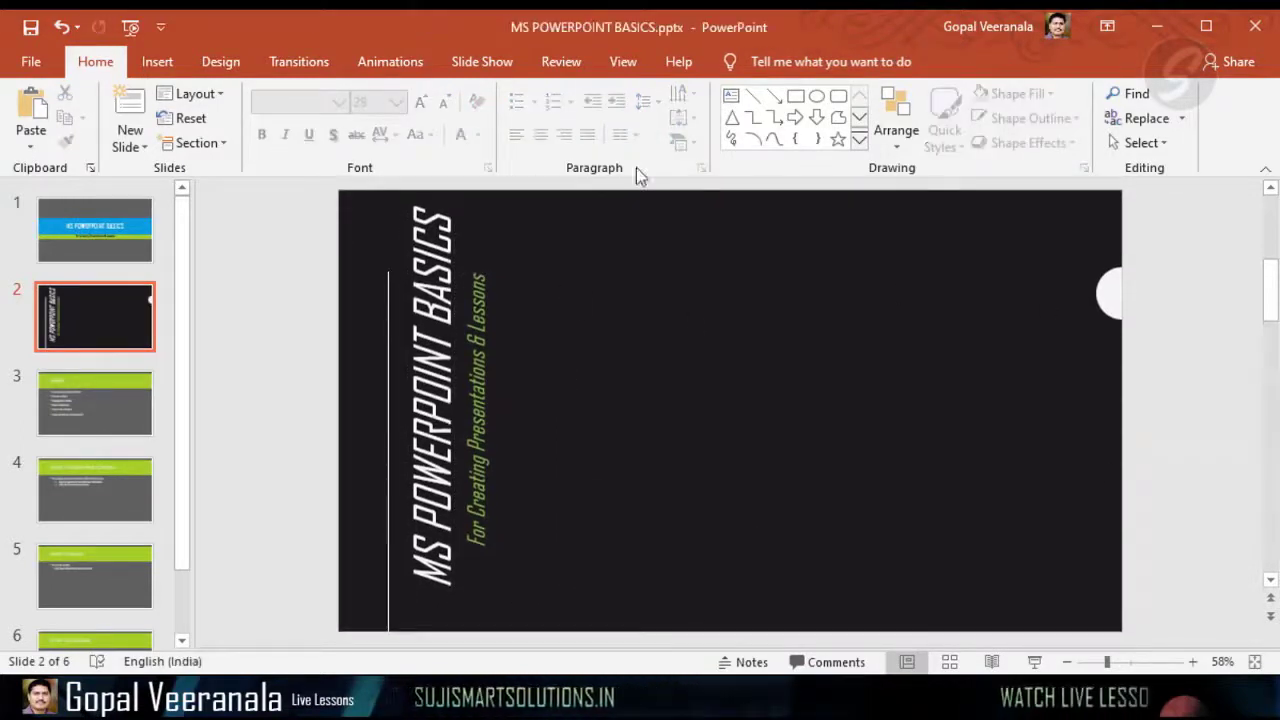
Draw a text box right of the title and type 'This is New Text Box'.
click(740, 106)
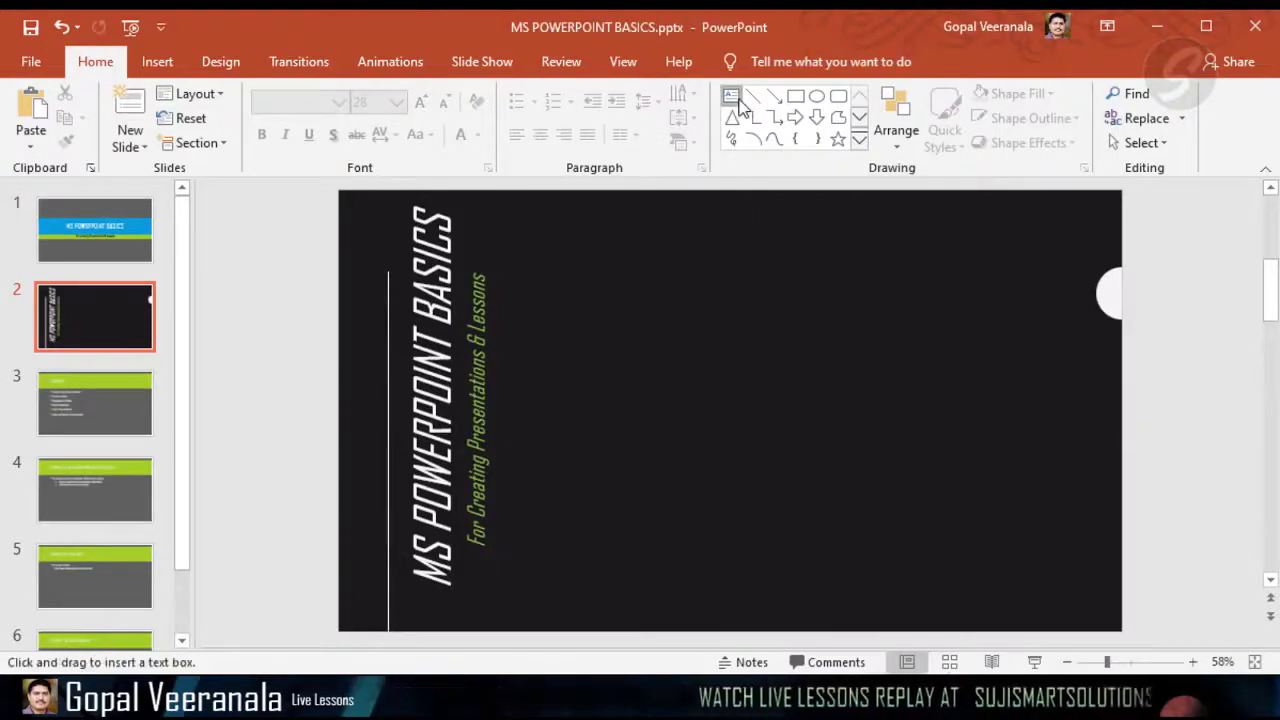
mouse_move(565, 265)
mouse_down()
mouse_move(737, 406)
mouse_move(1036, 511)
mouse_up()
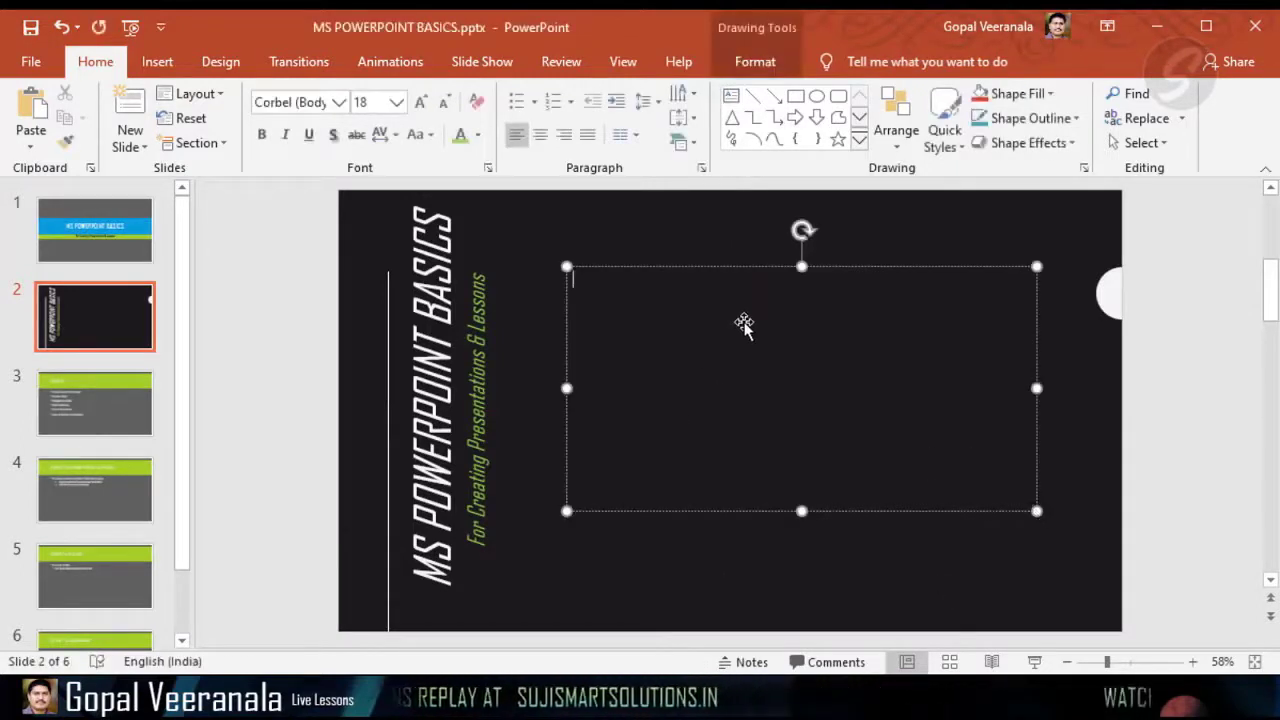
text(This is New Text Box)
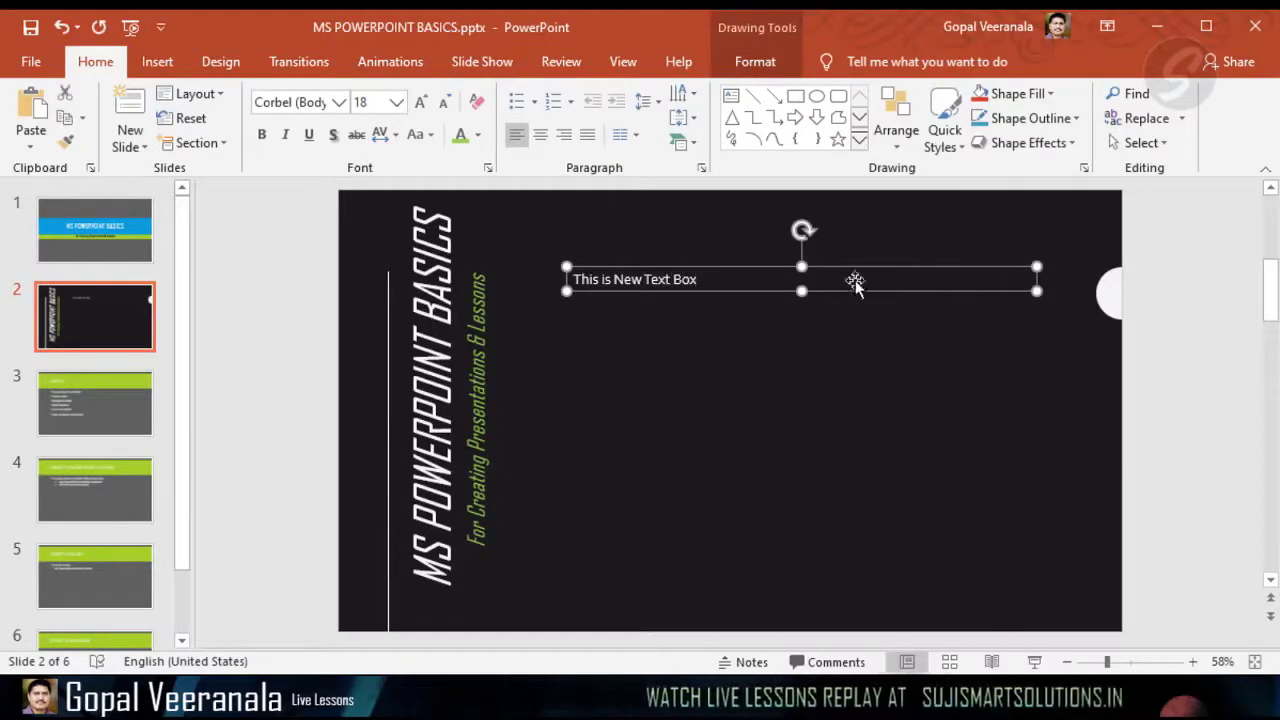
Enlarge the text to 66 pt, stretch the box taller, and give it a teal fill.
click(421, 102)
click(421, 102)
click(421, 102)
click(421, 102)
click(421, 102)
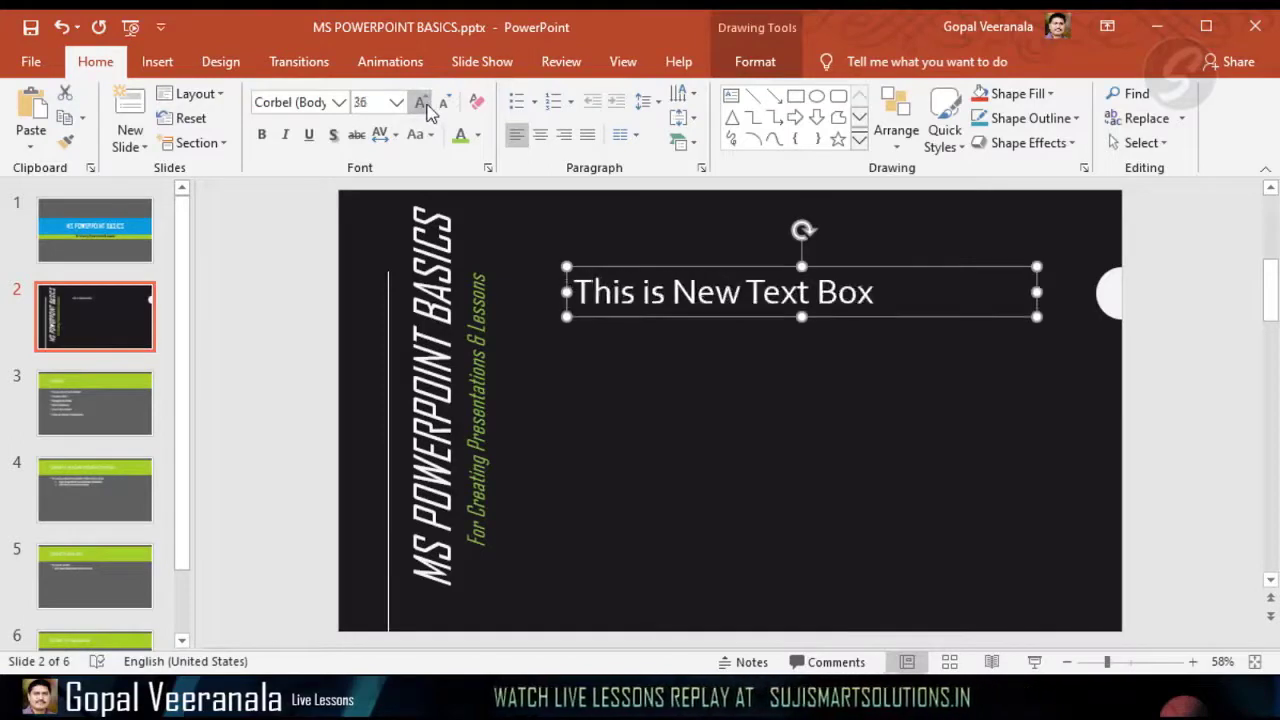
click(421, 102)
drag(802, 320, 797, 488)
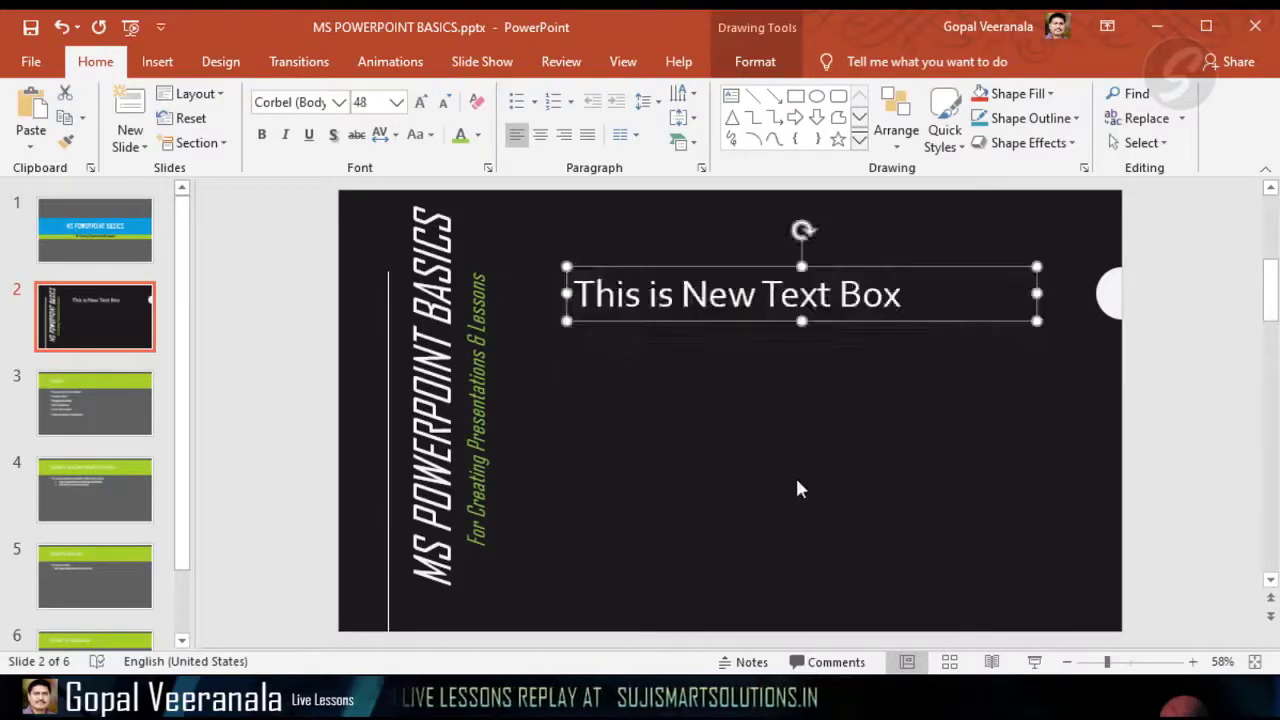
click(421, 102)
click(421, 102)
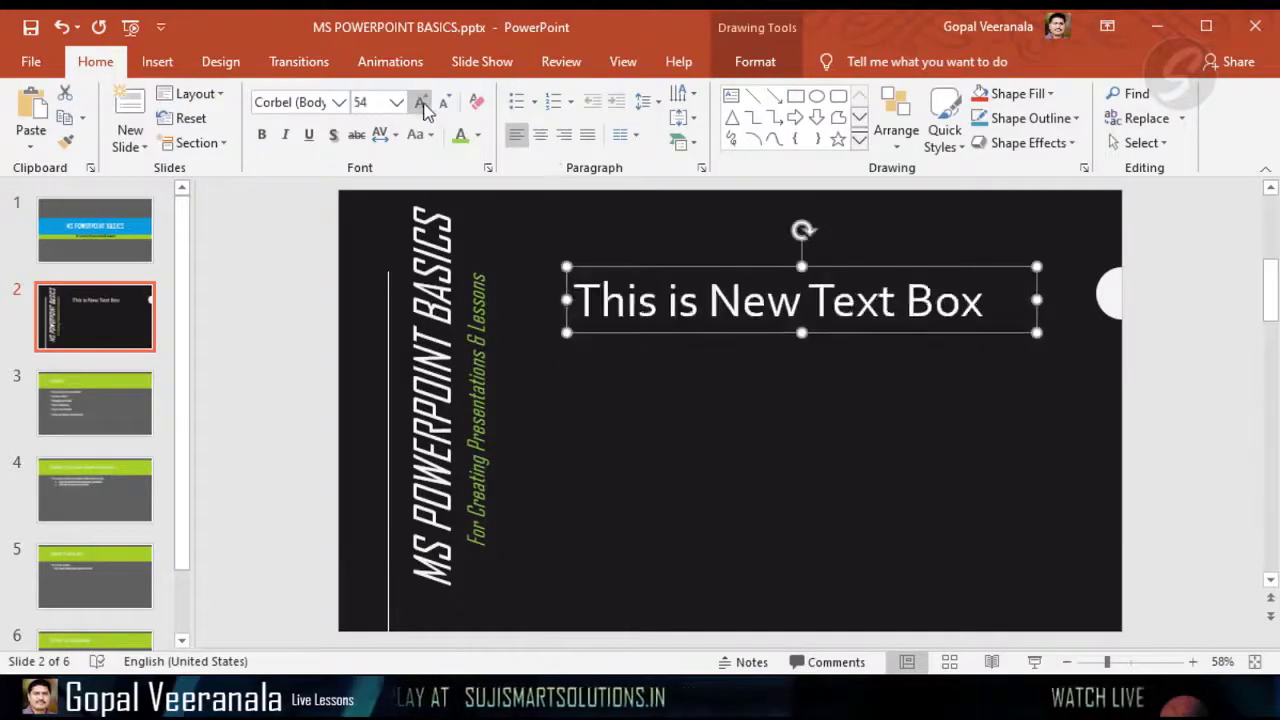
click(421, 102)
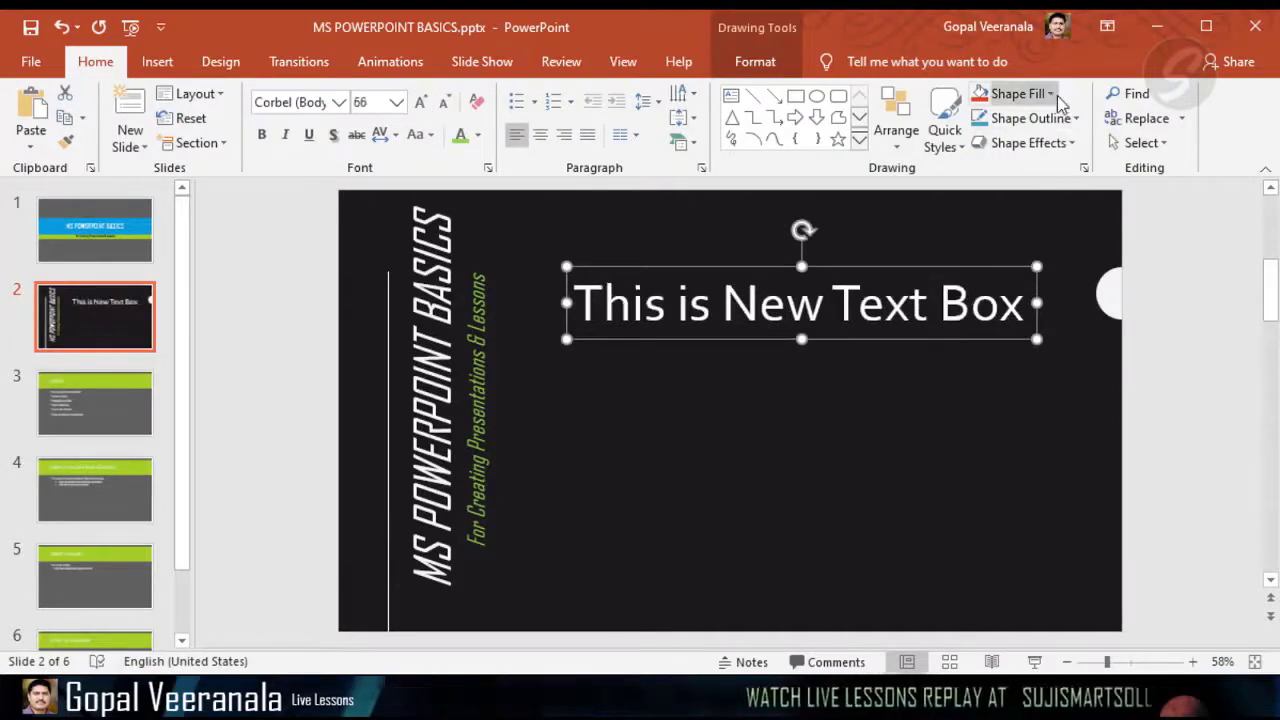
click(1023, 213)
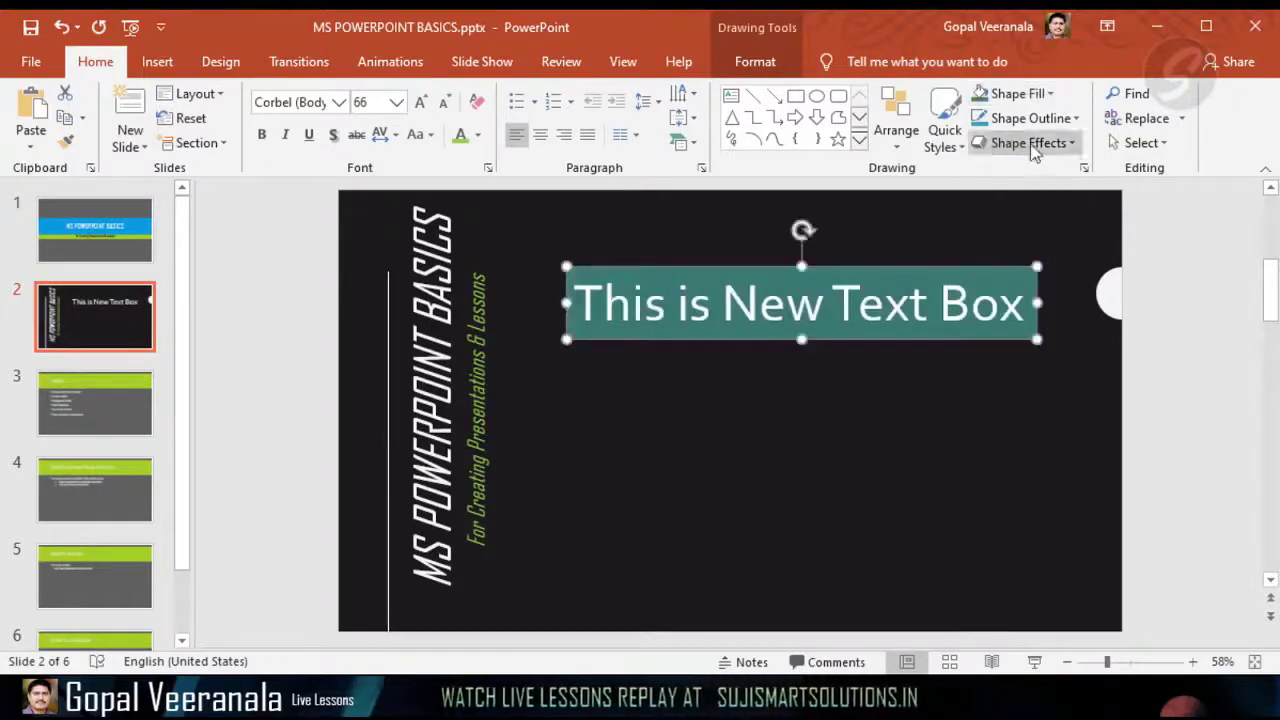
Drag the teal text box down toward the middle of slide 2.
click(1003, 195)
click(834, 340)
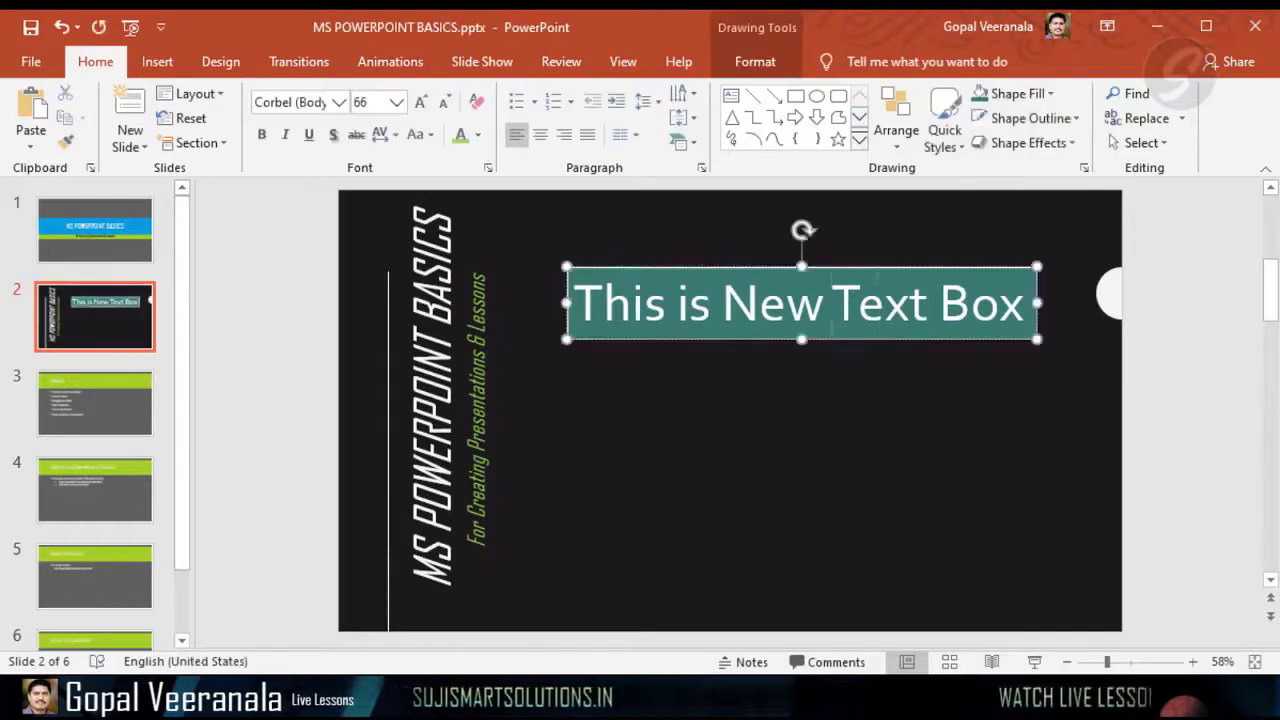
mouse_move(834, 340)
mouse_down()
mouse_move(801, 358)
mouse_move(852, 369)
mouse_up()
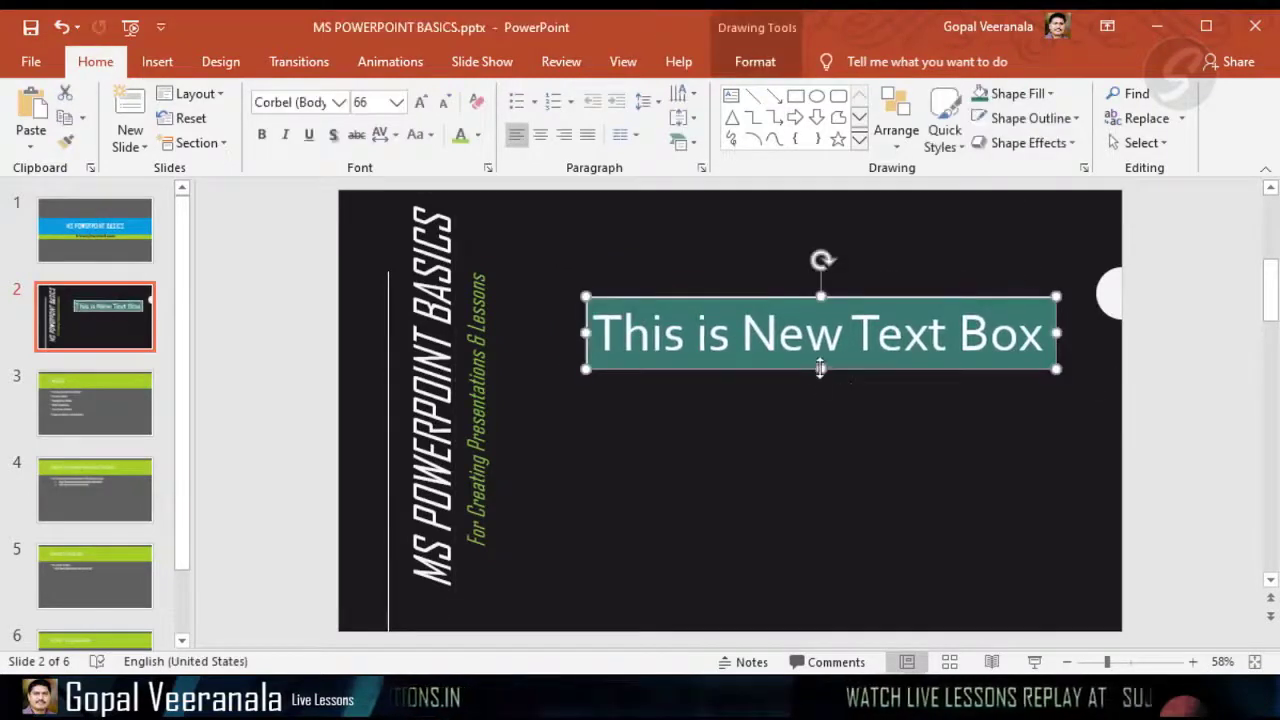
drag(908, 297, 897, 366)
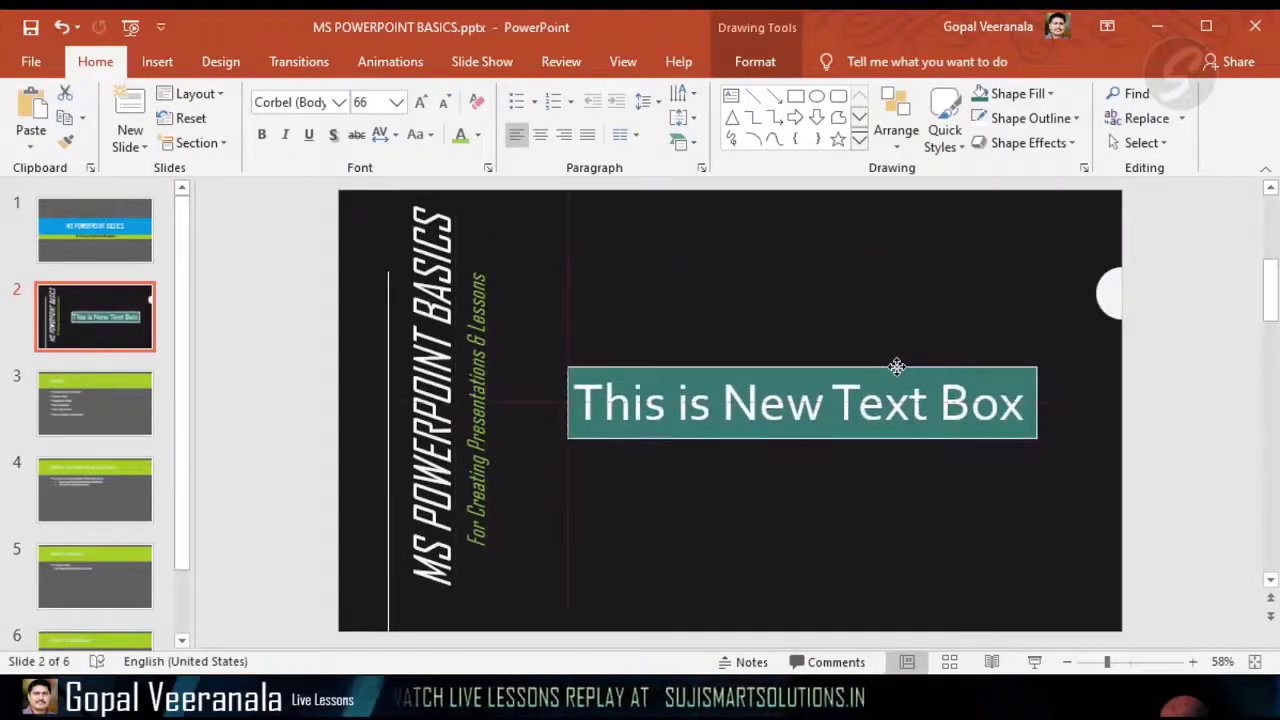
mouse_move(897, 366)
mouse_down()
mouse_move(911, 242)
mouse_move(966, 234)
mouse_move(934, 229)
mouse_move(914, 371)
mouse_move(916, 232)
mouse_move(928, 364)
mouse_up()
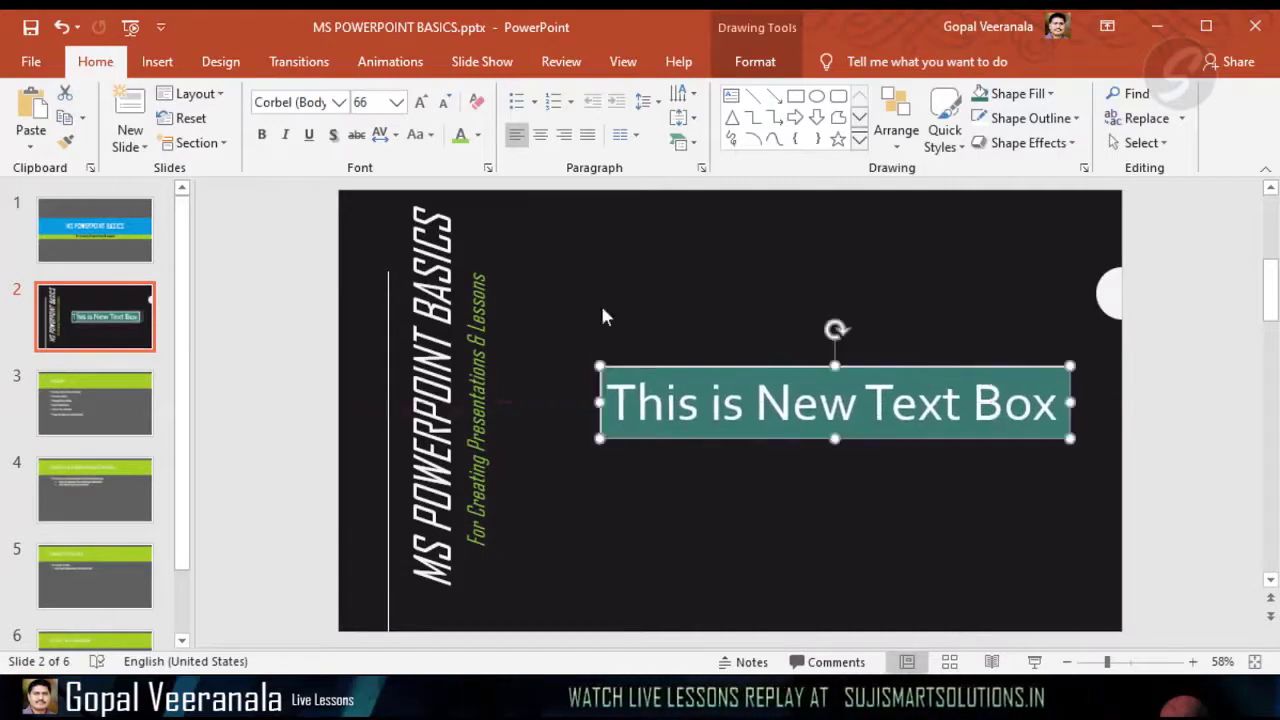
click(673, 283)
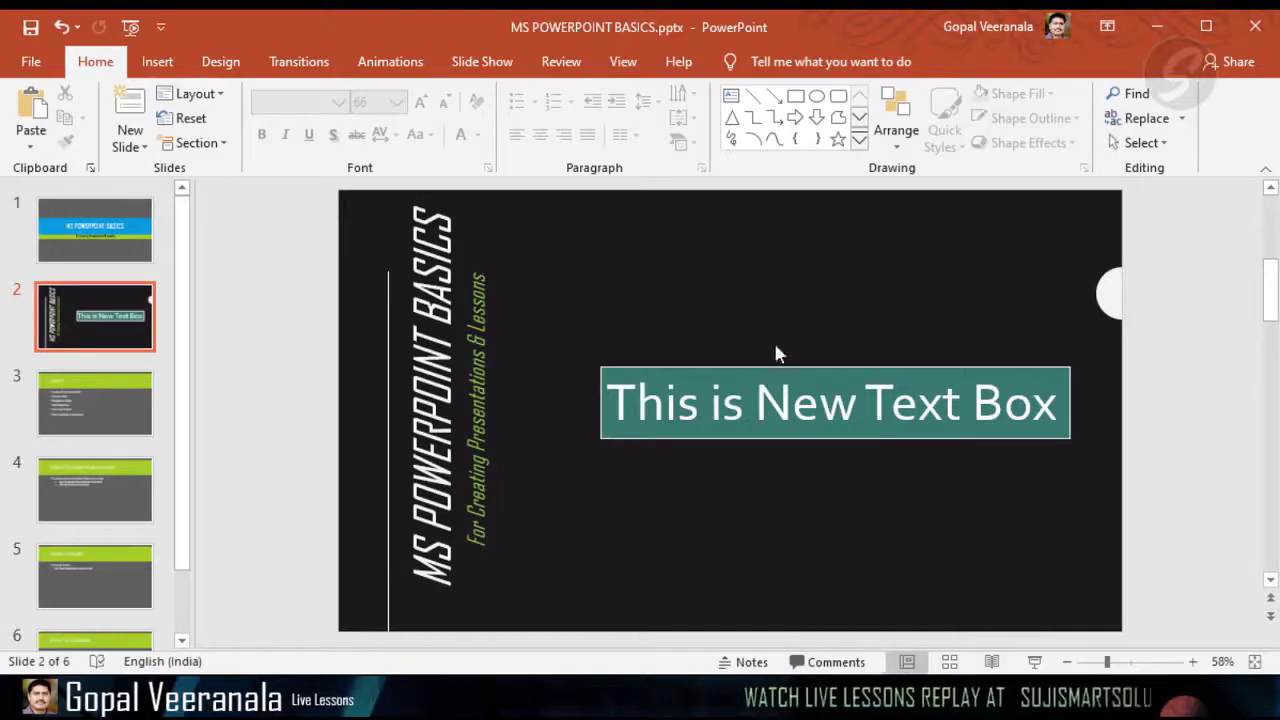
drag(757, 366, 723, 341)
click(717, 495)
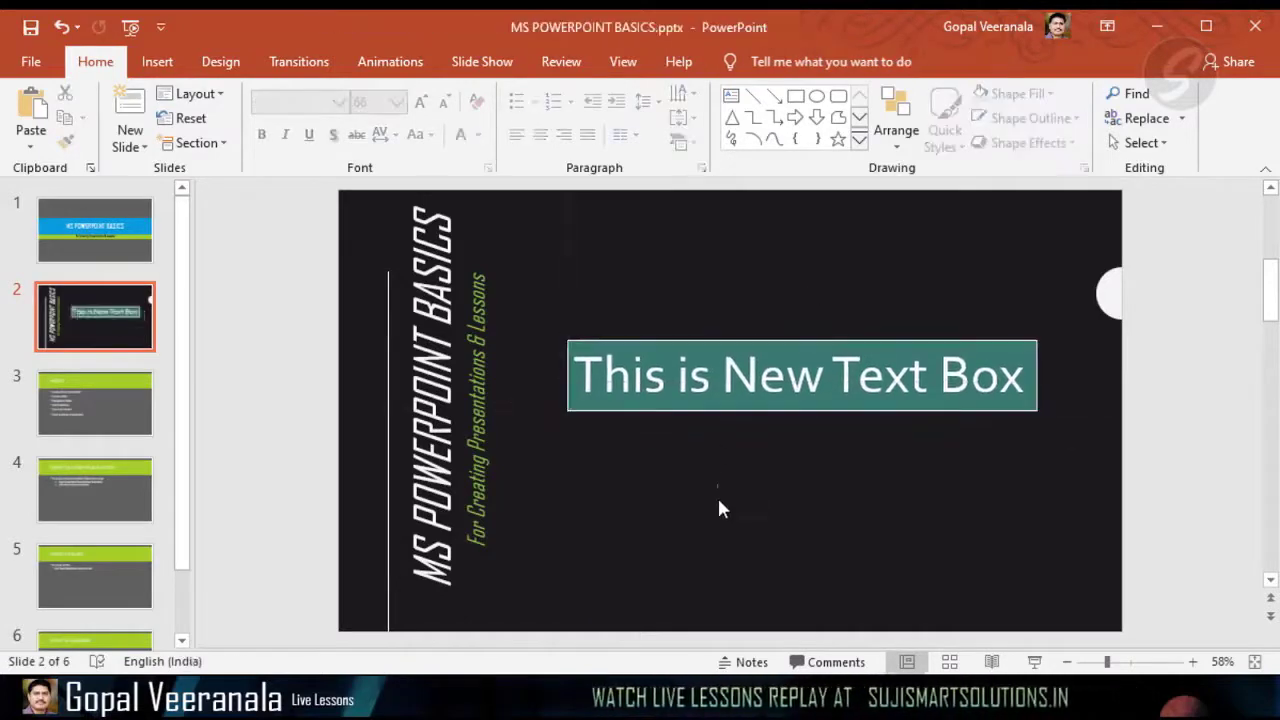
Glance at slide 1, then fine-tune the teal box's position lower on slide 2.
click(128, 243)
click(103, 309)
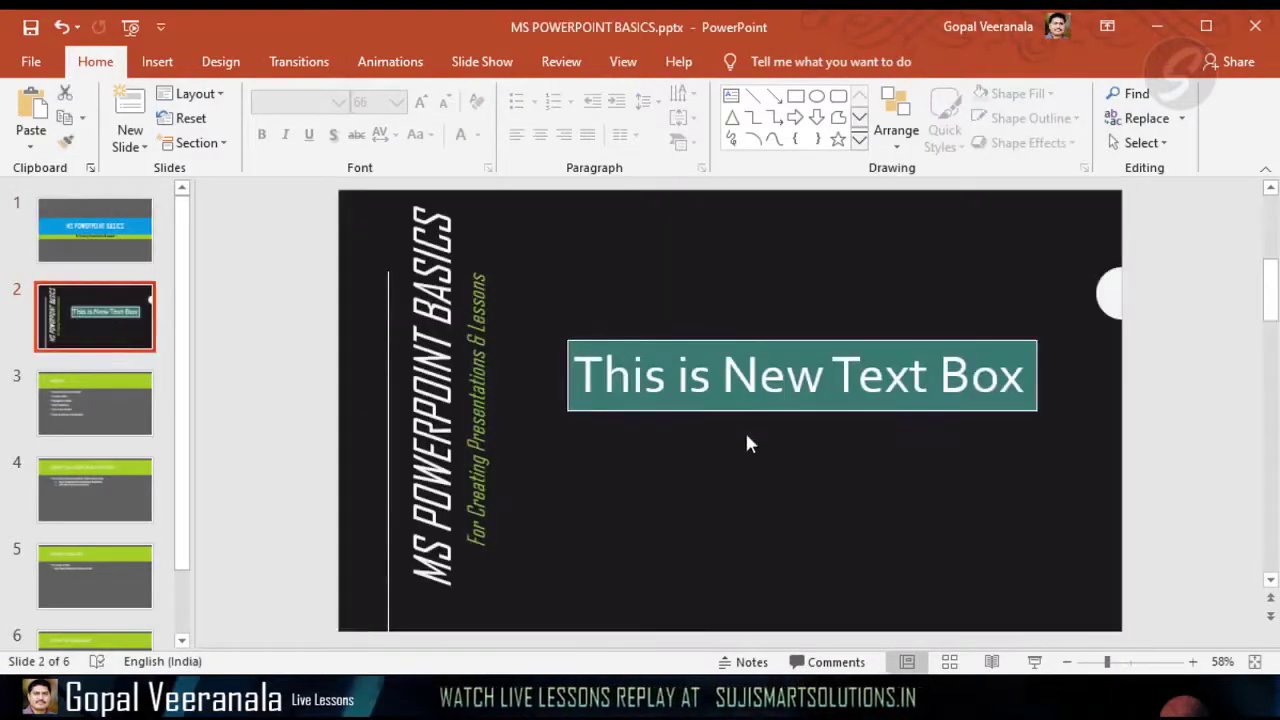
click(140, 249)
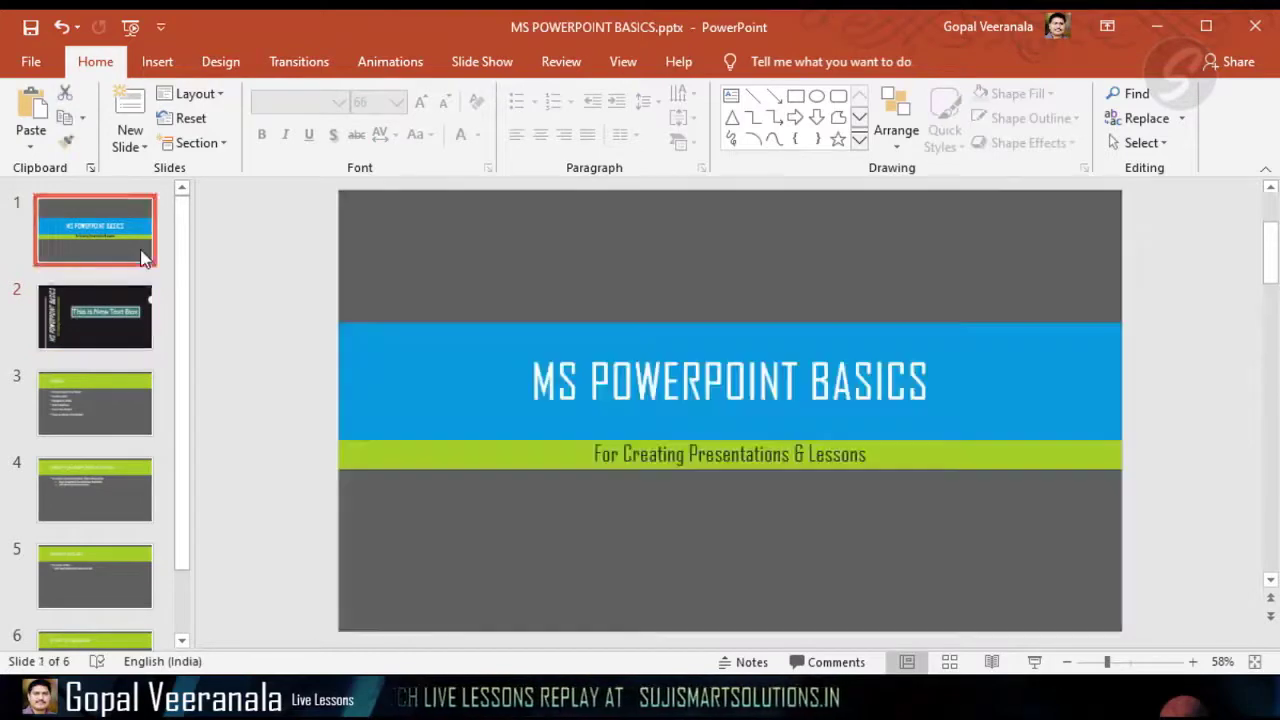
click(118, 312)
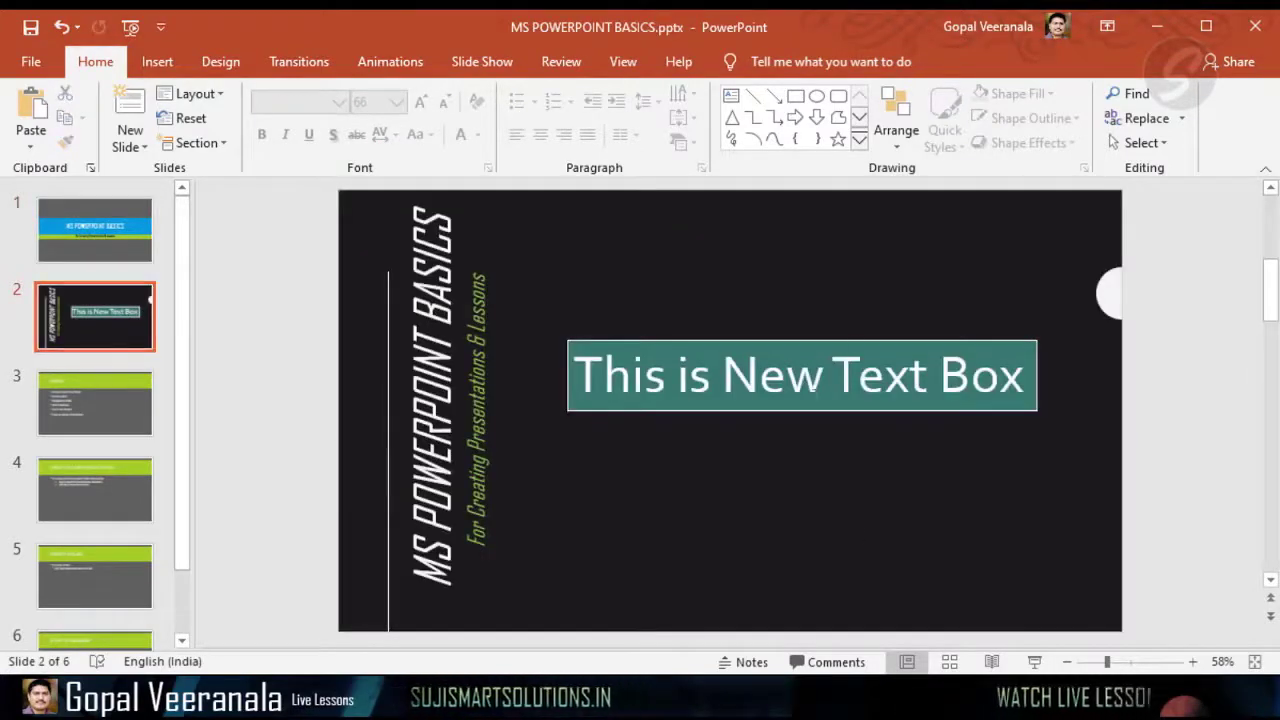
drag(855, 340, 838, 375)
click(886, 331)
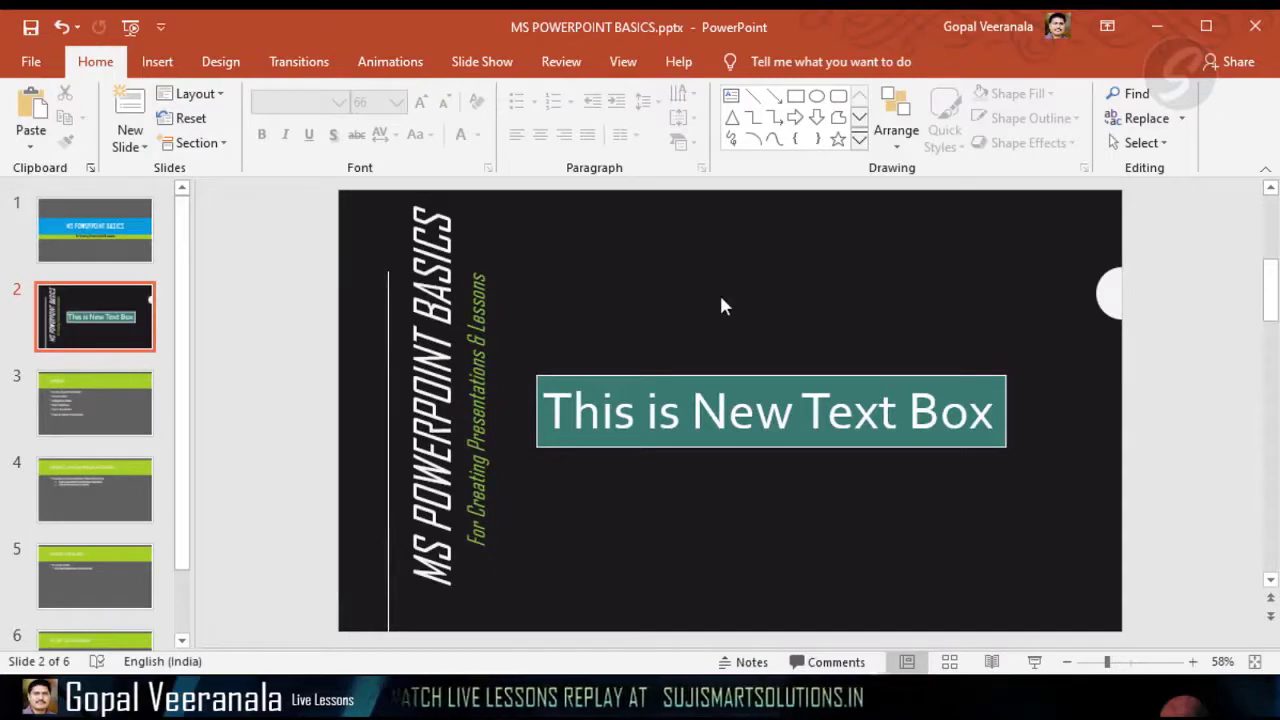
click(692, 377)
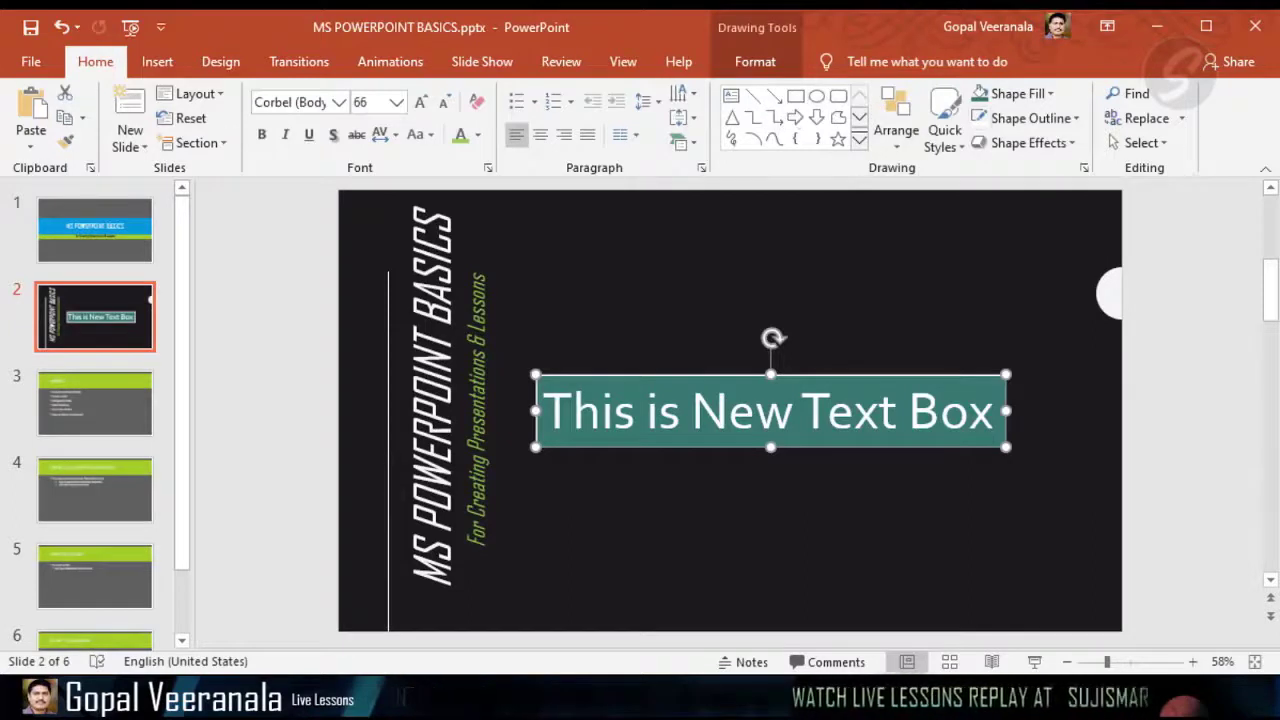
Draw a rectangle, rounded rectangle and oval across the top, plus a diagonal line.
click(795, 96)
drag(901, 228, 997, 309)
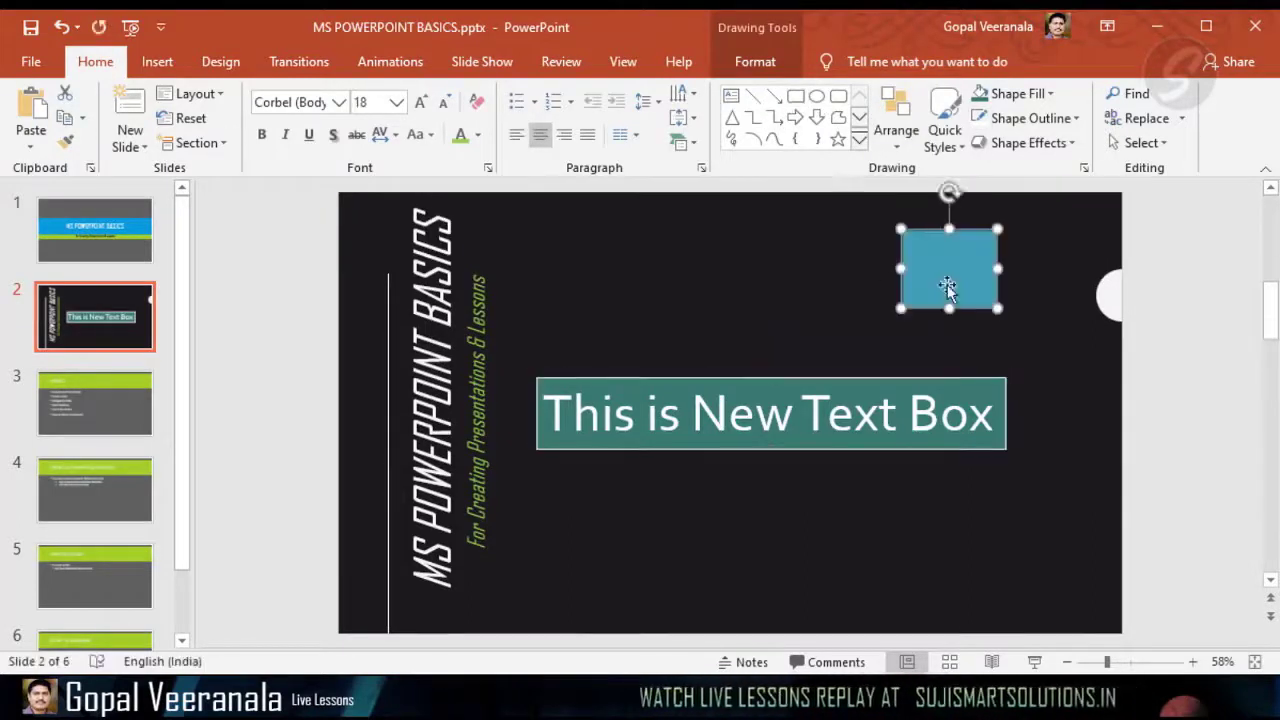
click(838, 96)
drag(576, 232, 698, 326)
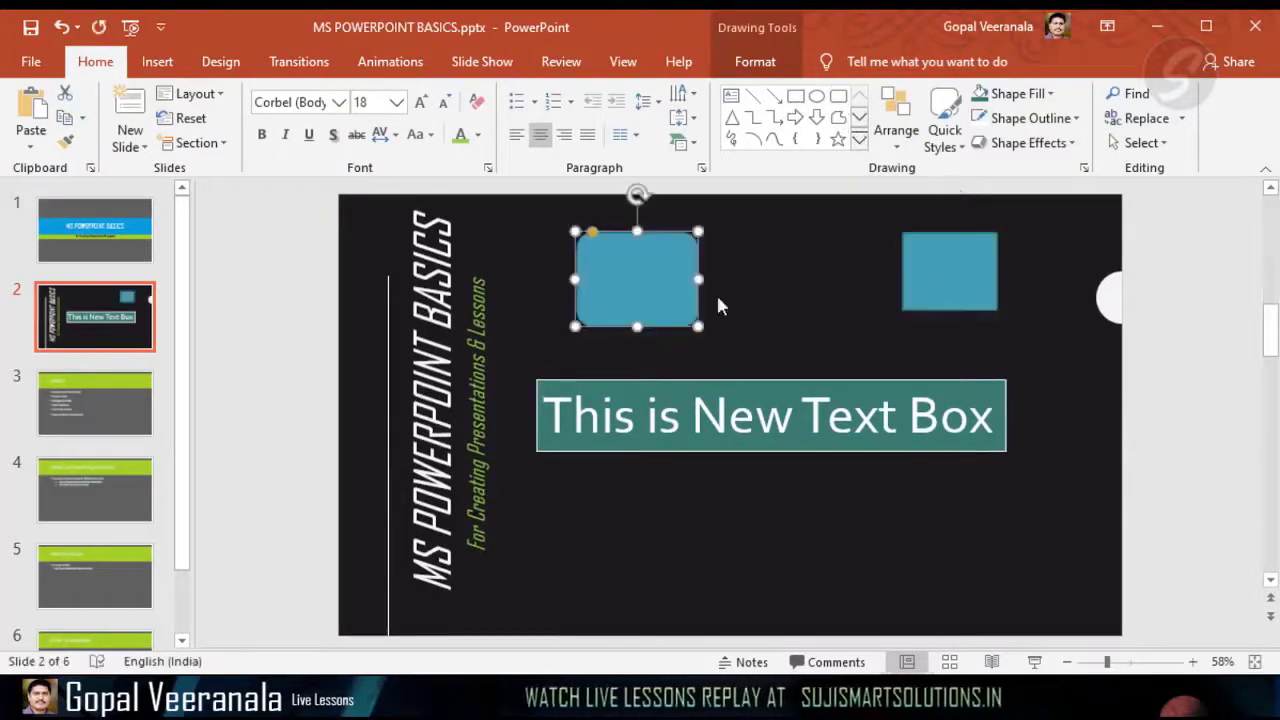
click(816, 96)
drag(772, 248, 866, 318)
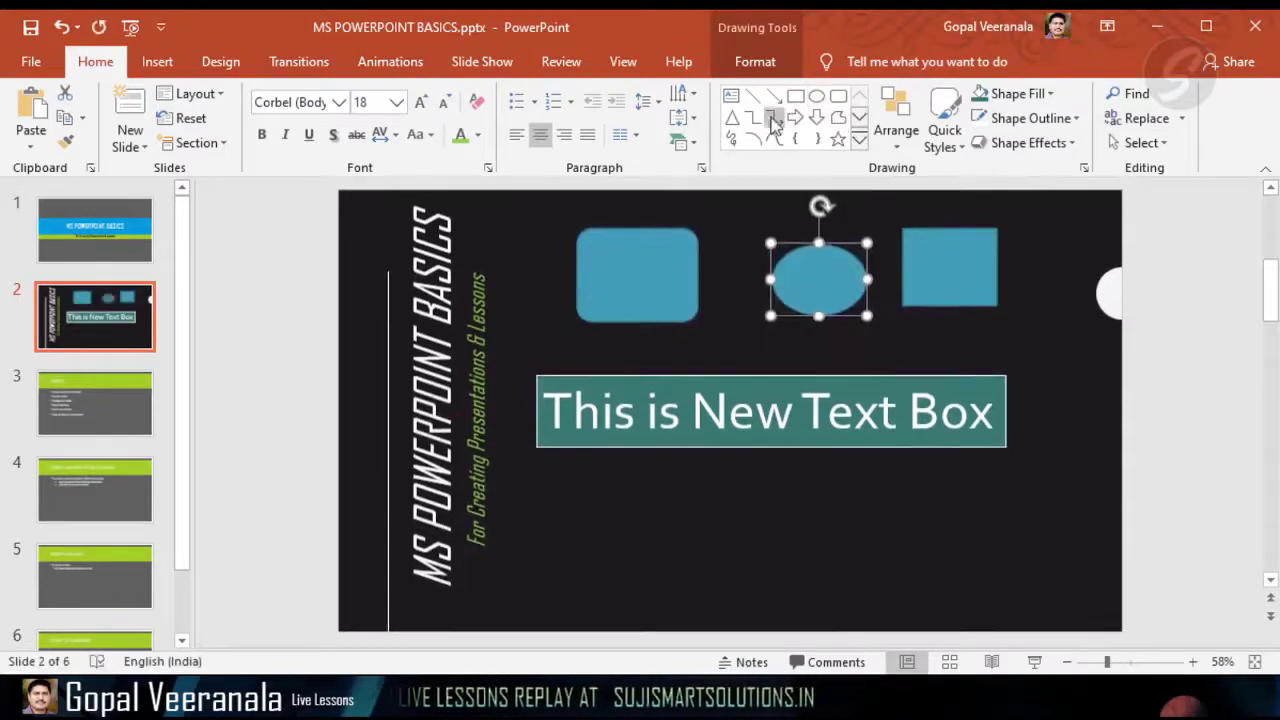
click(774, 96)
drag(745, 340, 568, 530)
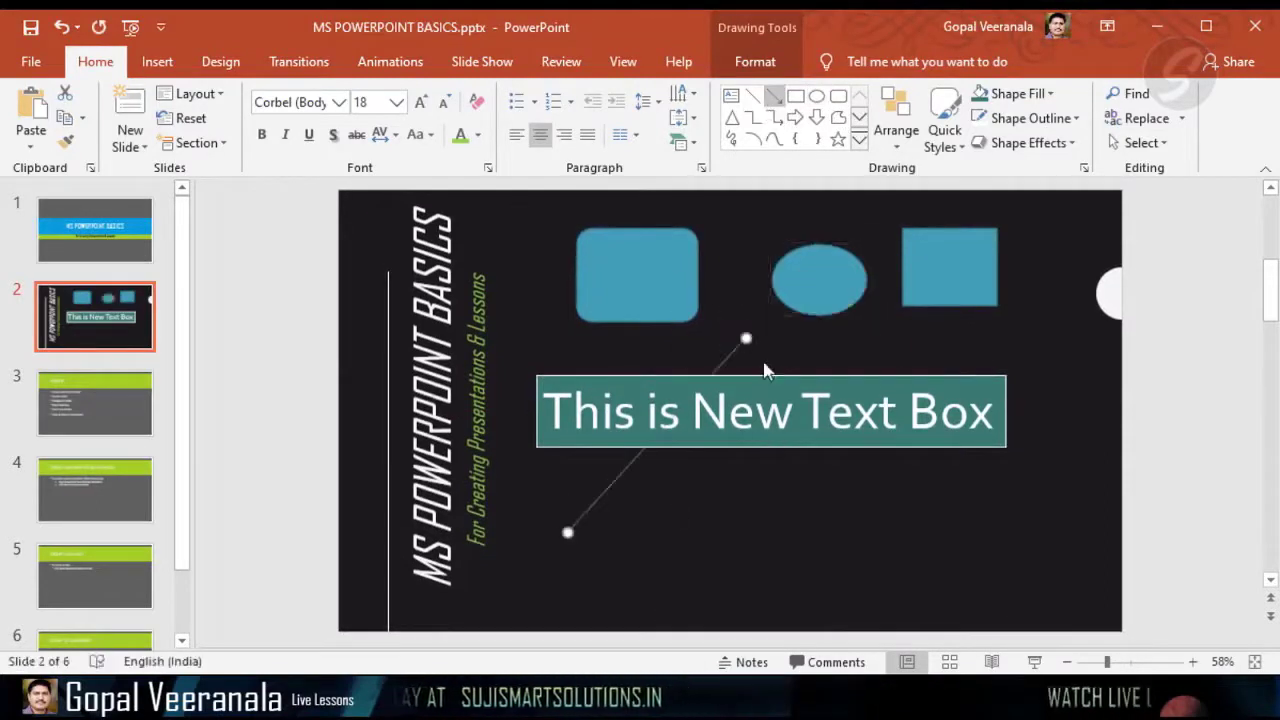
click(895, 560)
Select the diagonal line to inspect its Shape Format options, then deselect it.
click(726, 354)
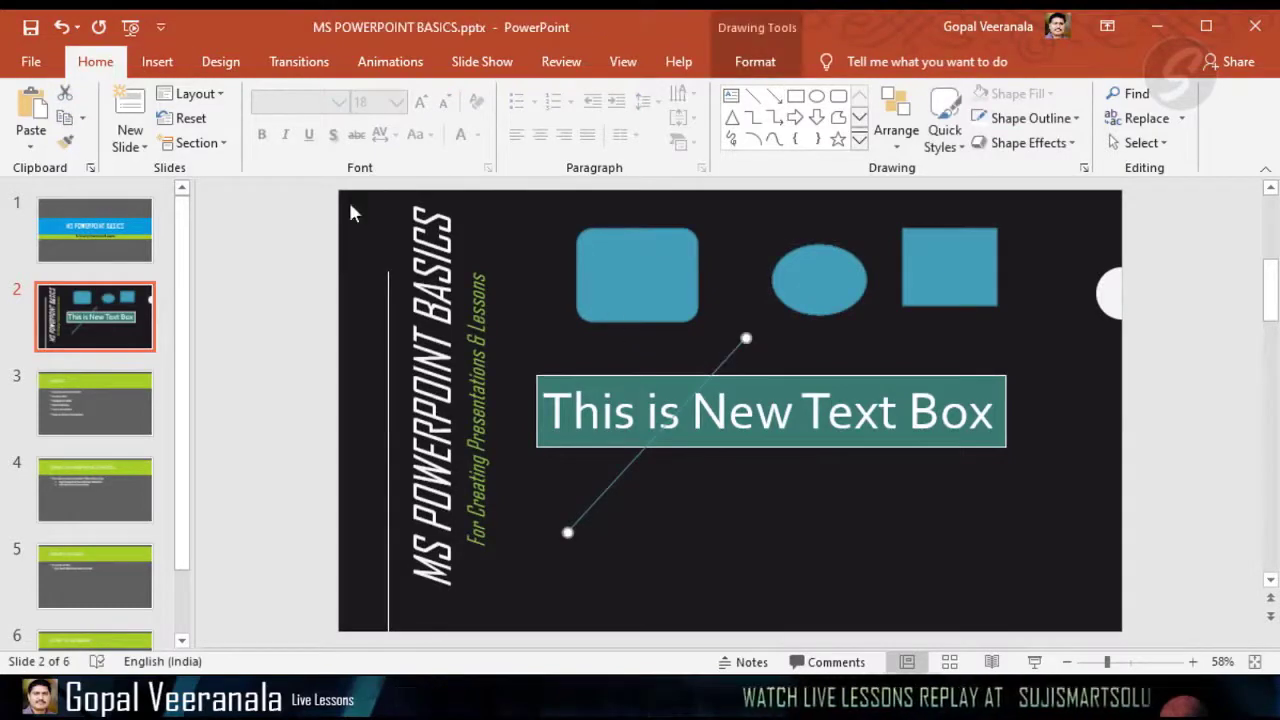
click(760, 64)
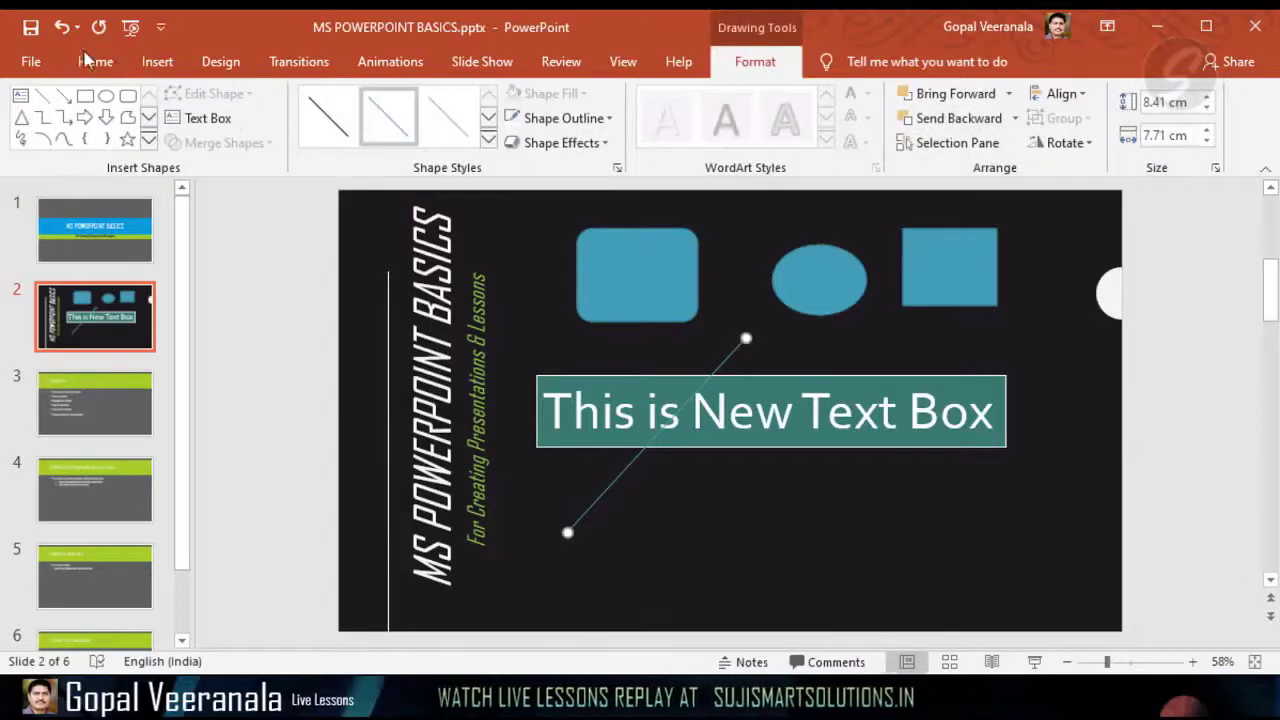
click(96, 62)
click(922, 529)
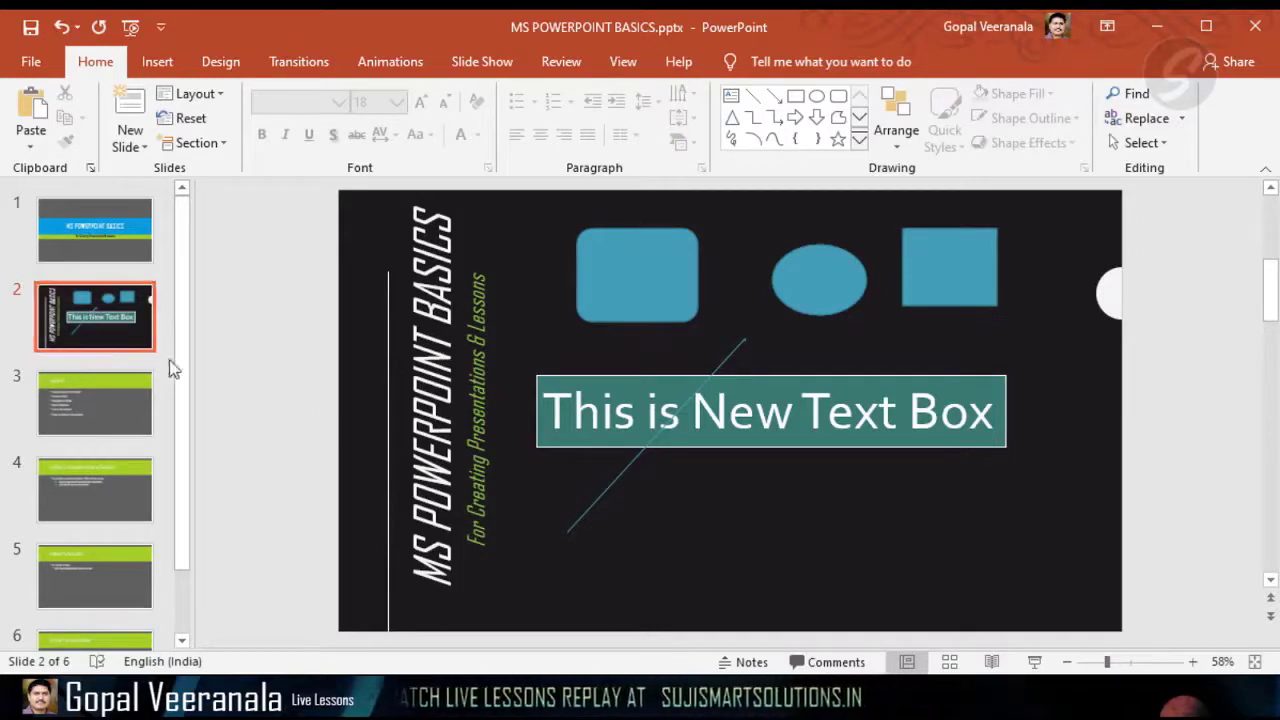
Hide slide 2 from the slide show using Alt+S, H.
click(45, 328)
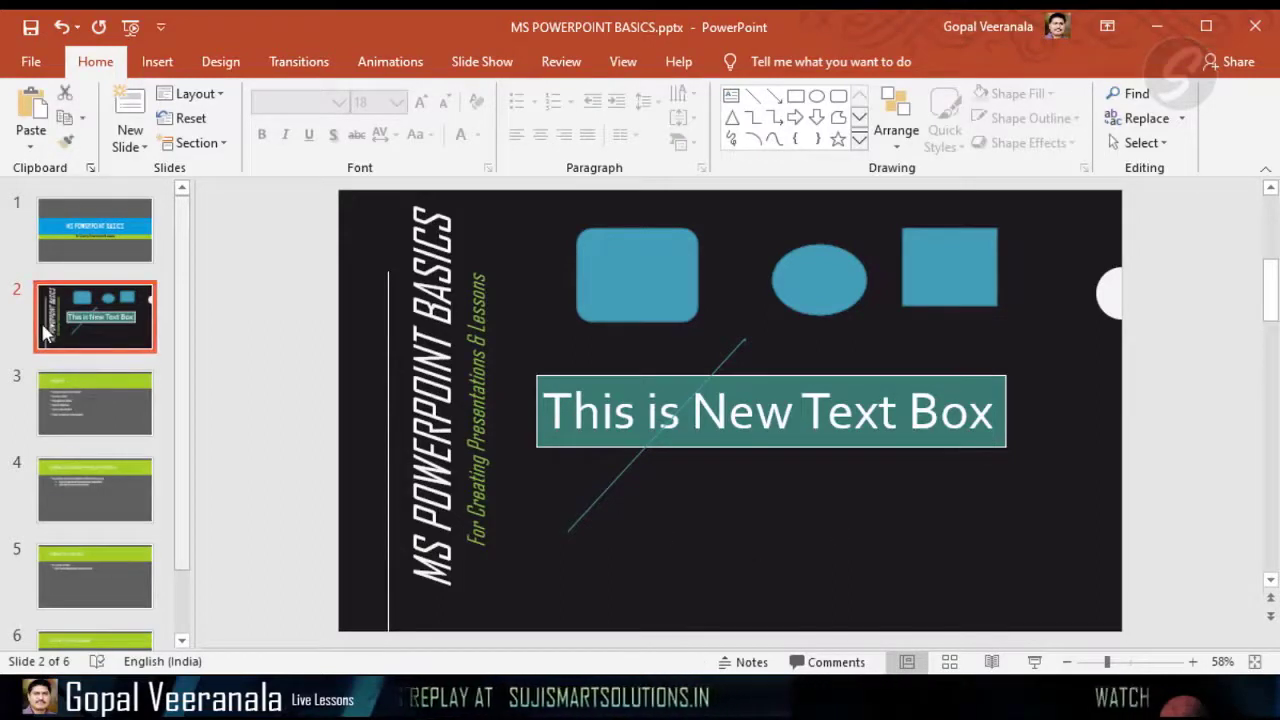
scroll(105, 532, down, 1)
scroll(94, 528, up, 1)
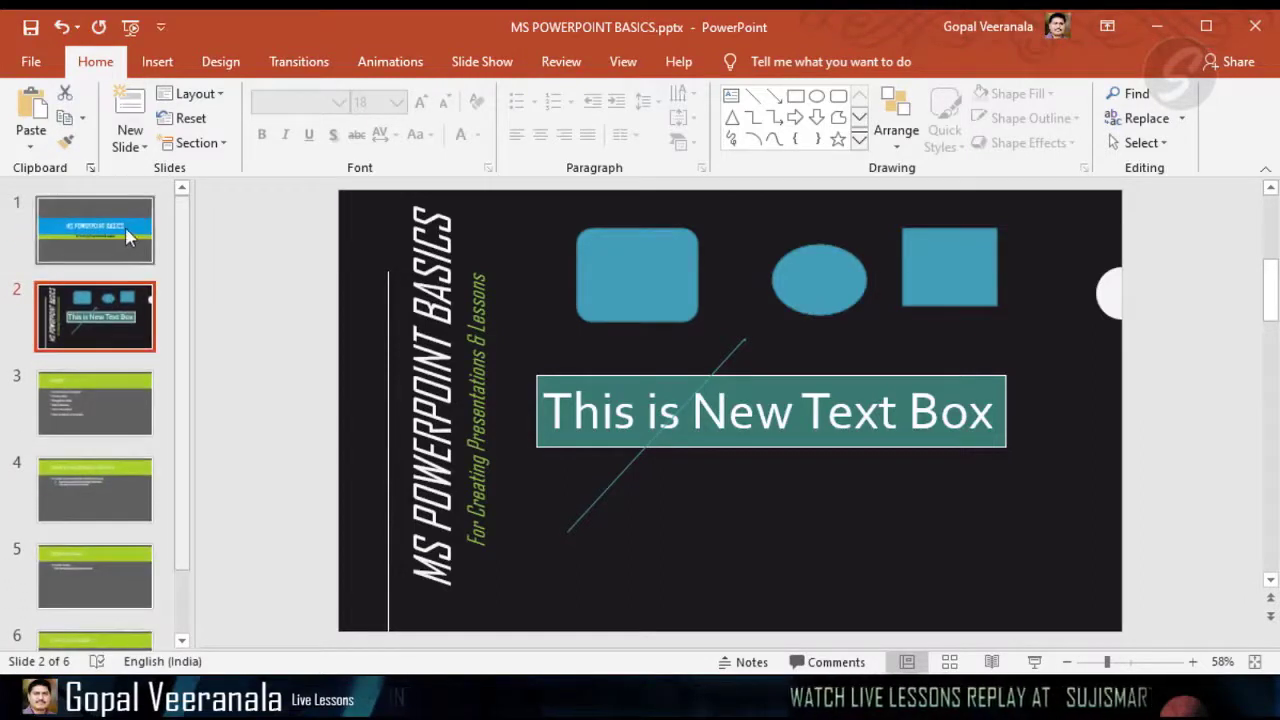
key(Up)
click(88, 328)
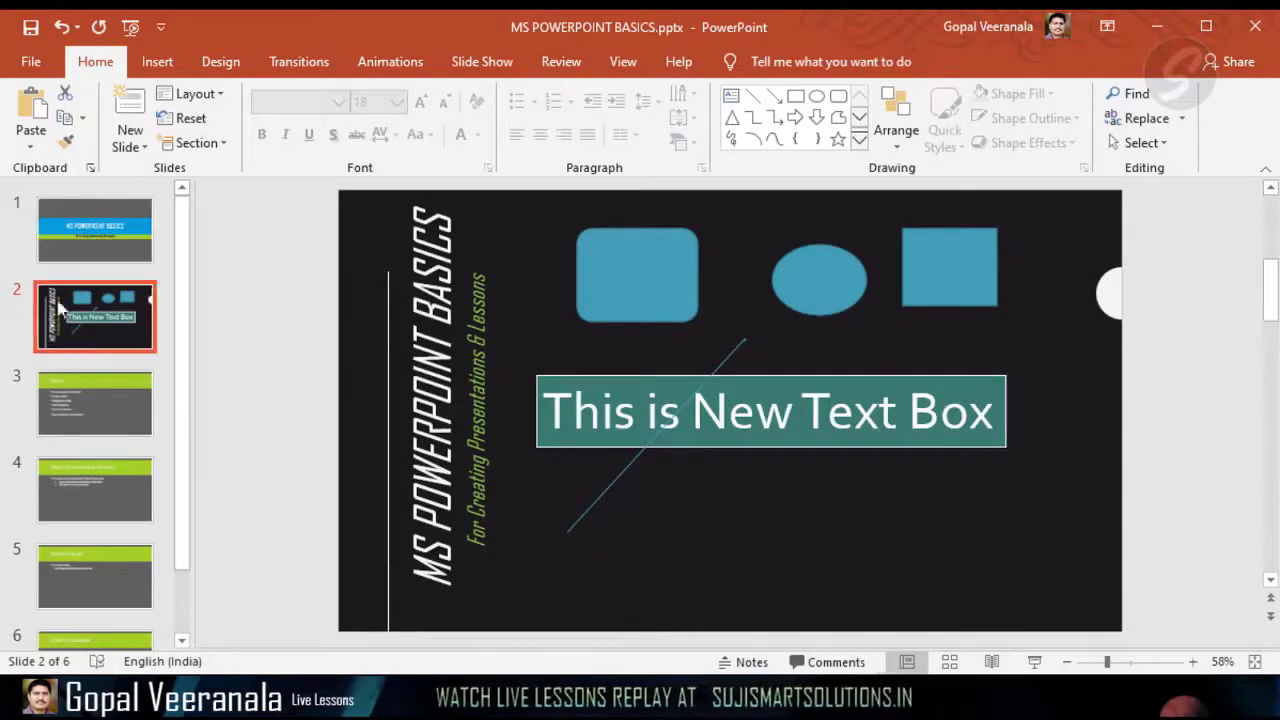
click(127, 317)
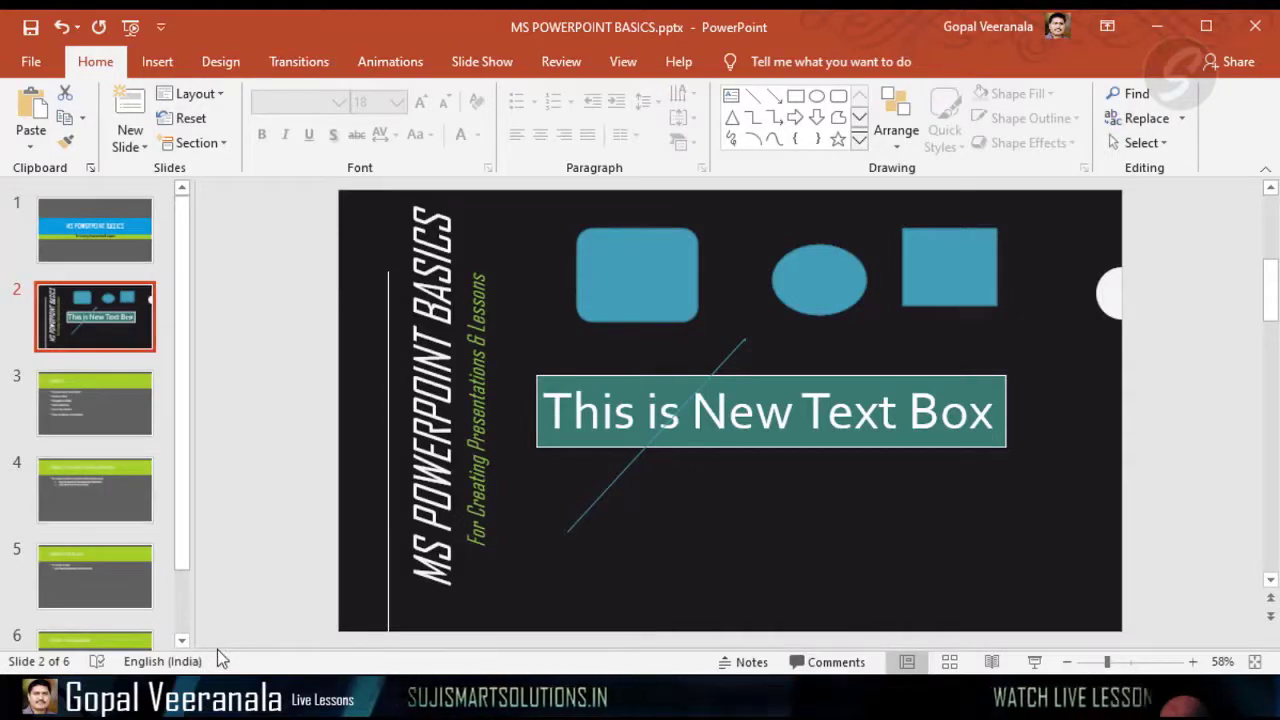
key(alt+s)
key(h)
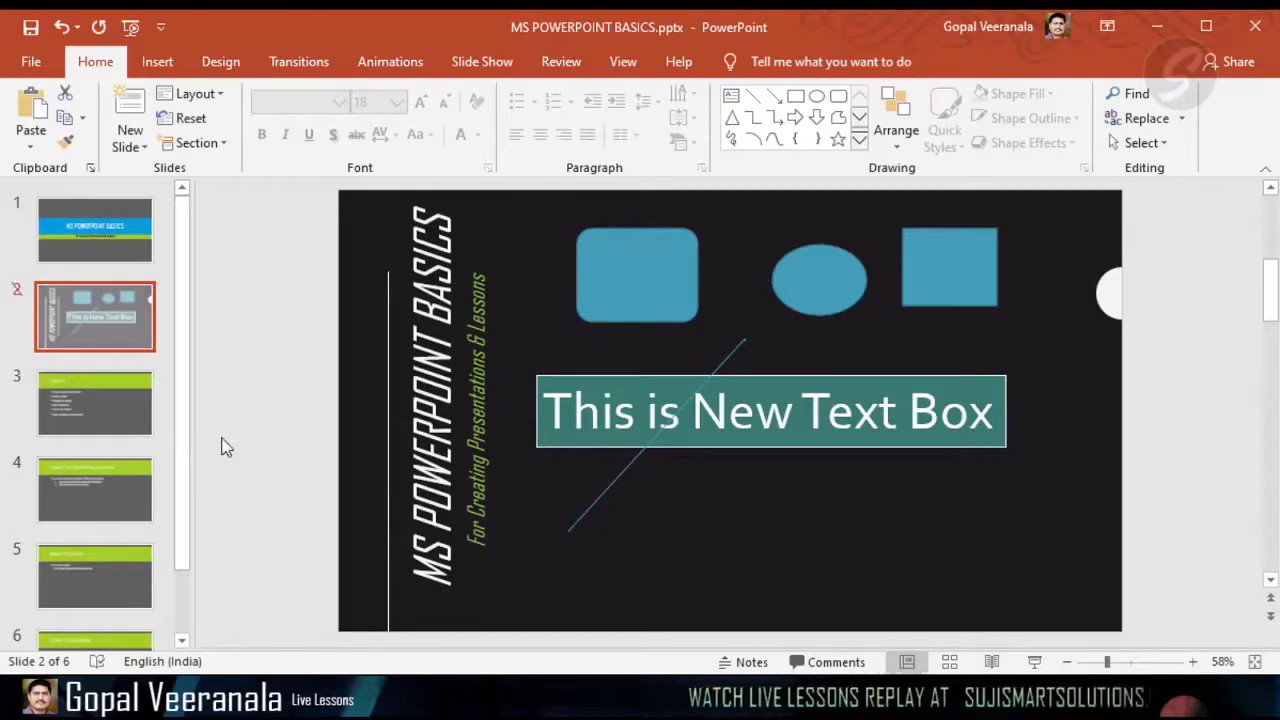
Return to the title slide, slide 1.
key(Up)
key(Down)
key(Up)
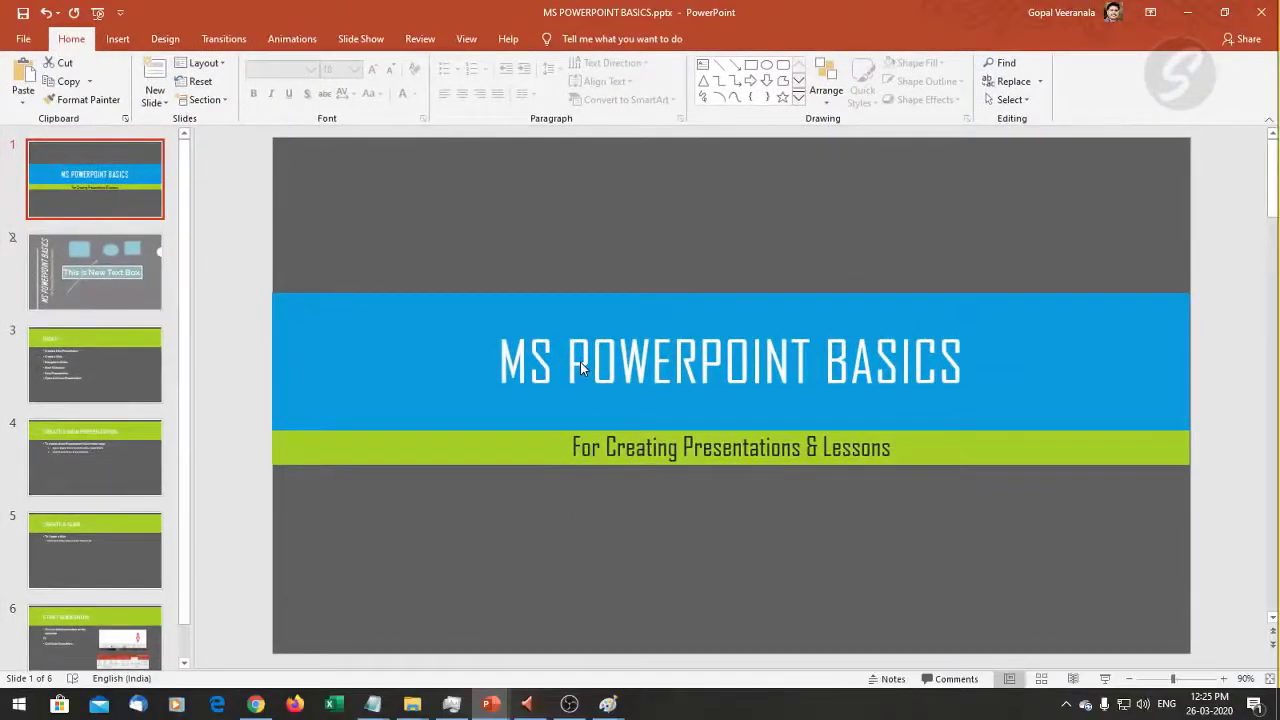
Play the slide show from slide 1, step through the topic slides, then exit on INDEX.
key(F5)
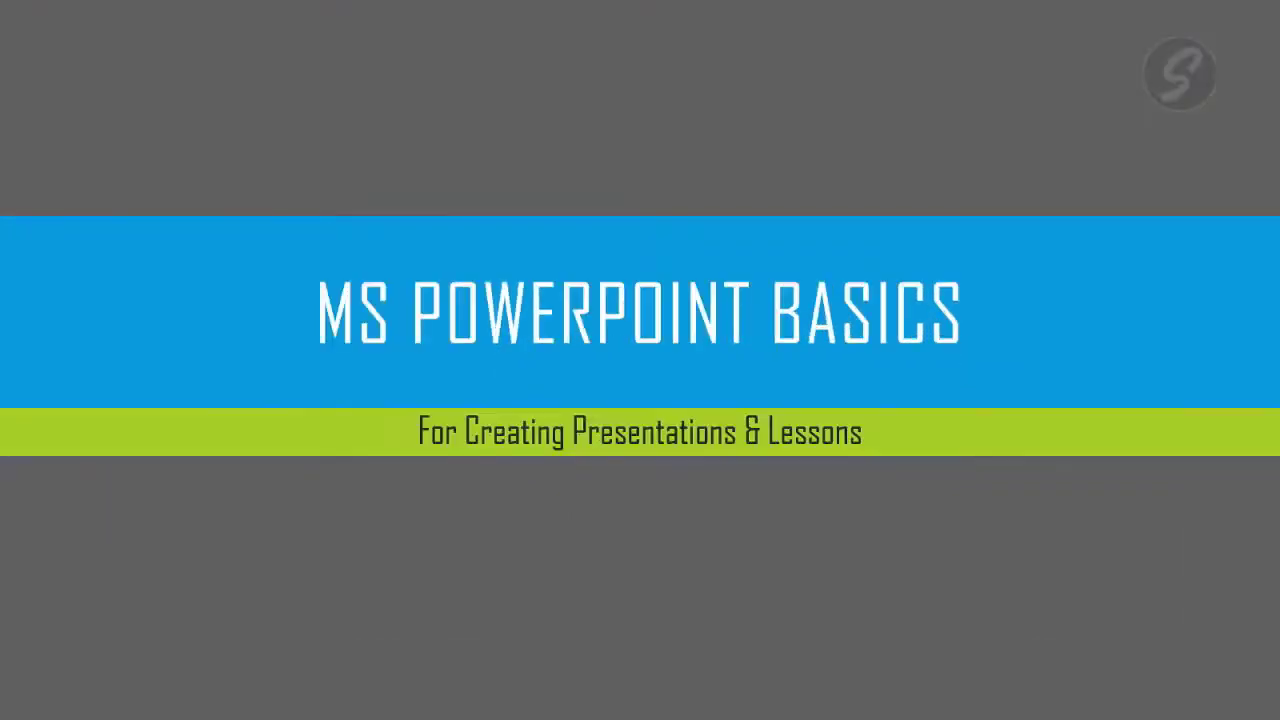
key(Right)
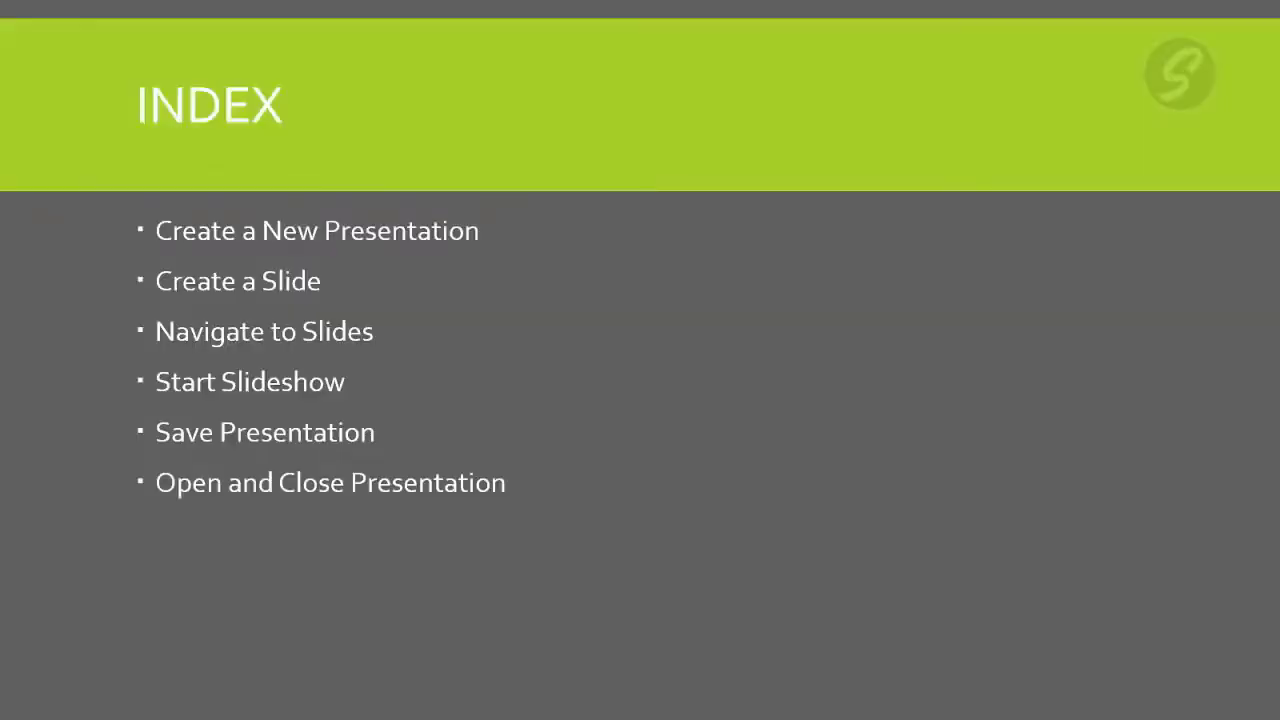
key(Right)
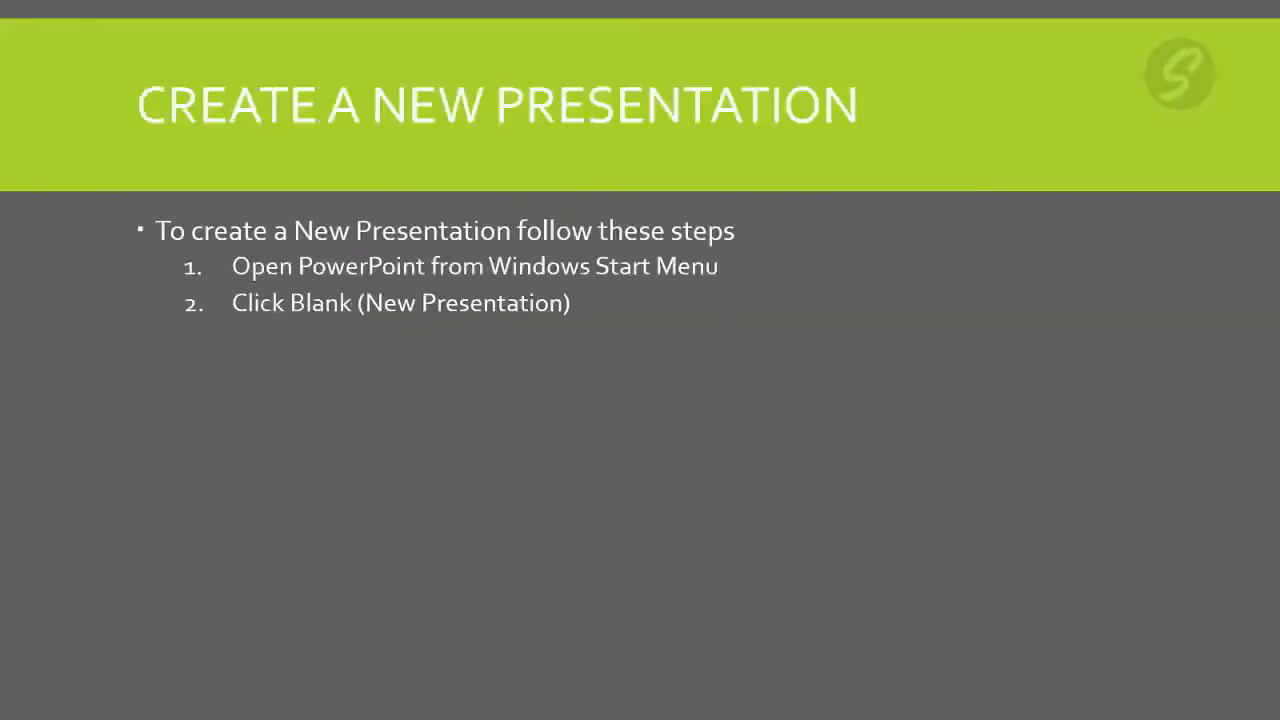
key(Right)
key(Left)
key(Left)
key(Escape)
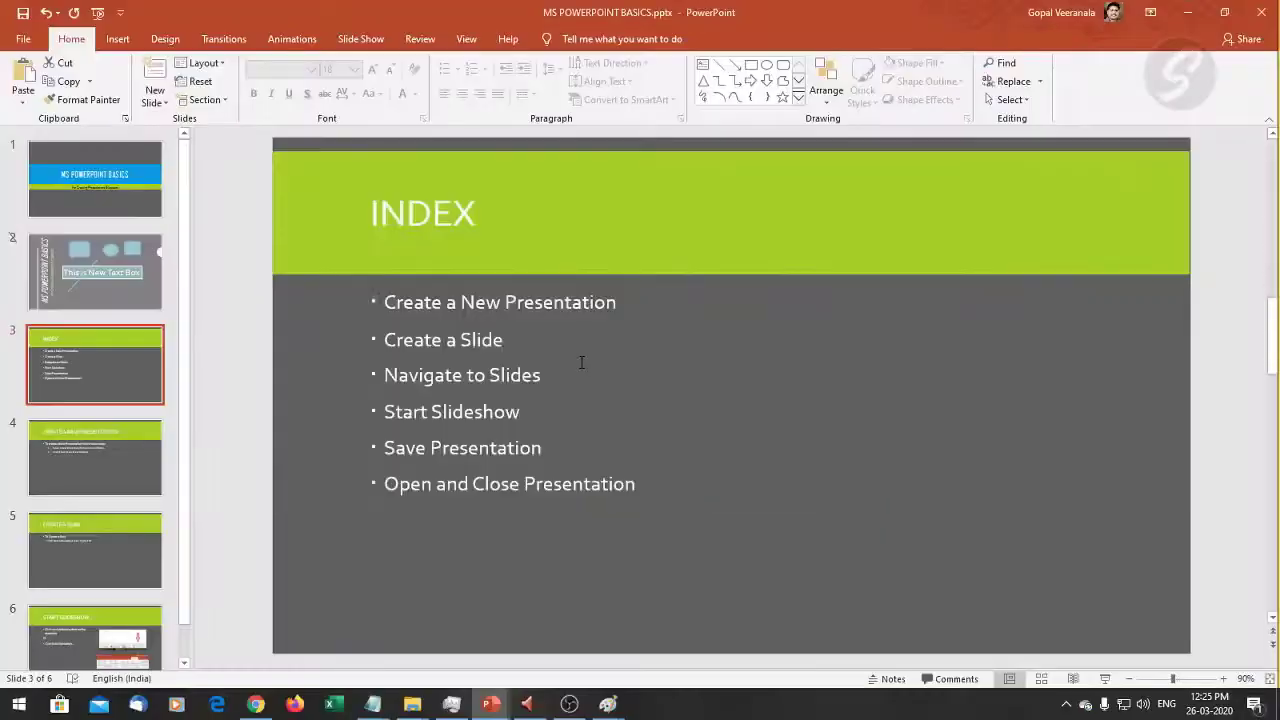
Browse to slides 4 and 5, then dismiss slide 5's options menu unchanged.
click(109, 469)
click(122, 553)
right_click(122, 553)
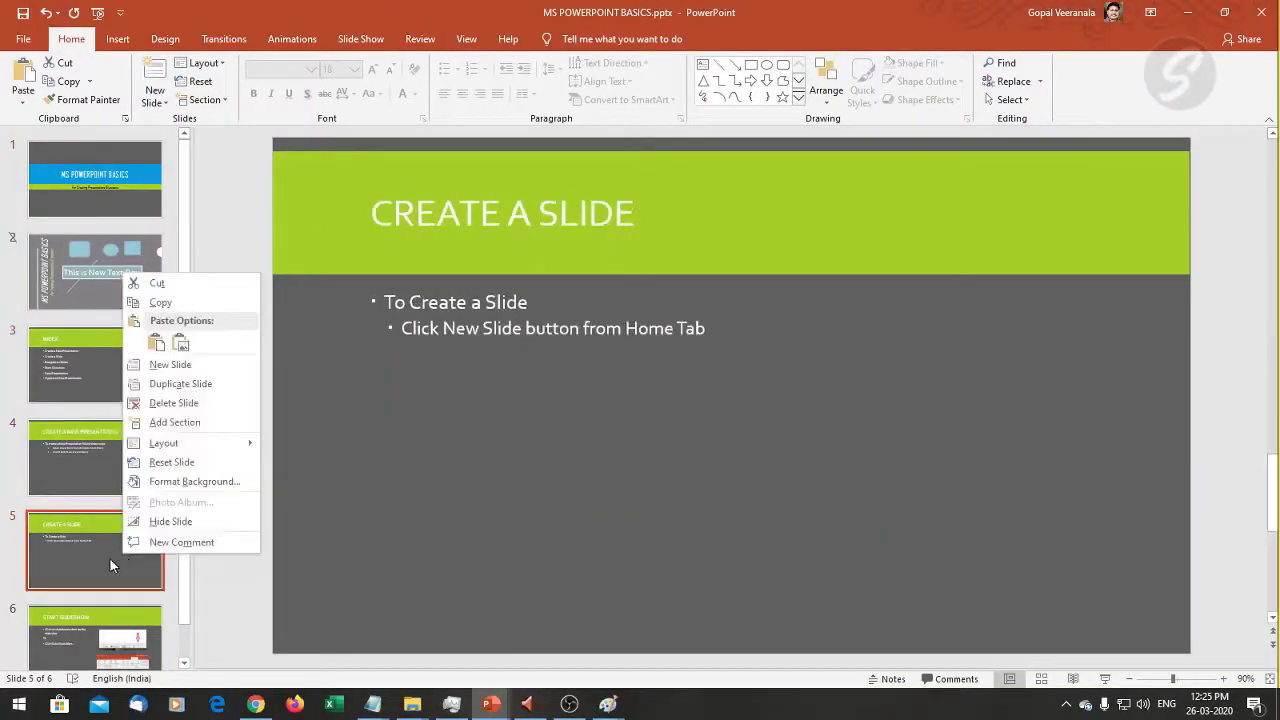
click(220, 595)
Preview the layout gallery for the title slide, keeping its Title Slide layout.
click(80, 165)
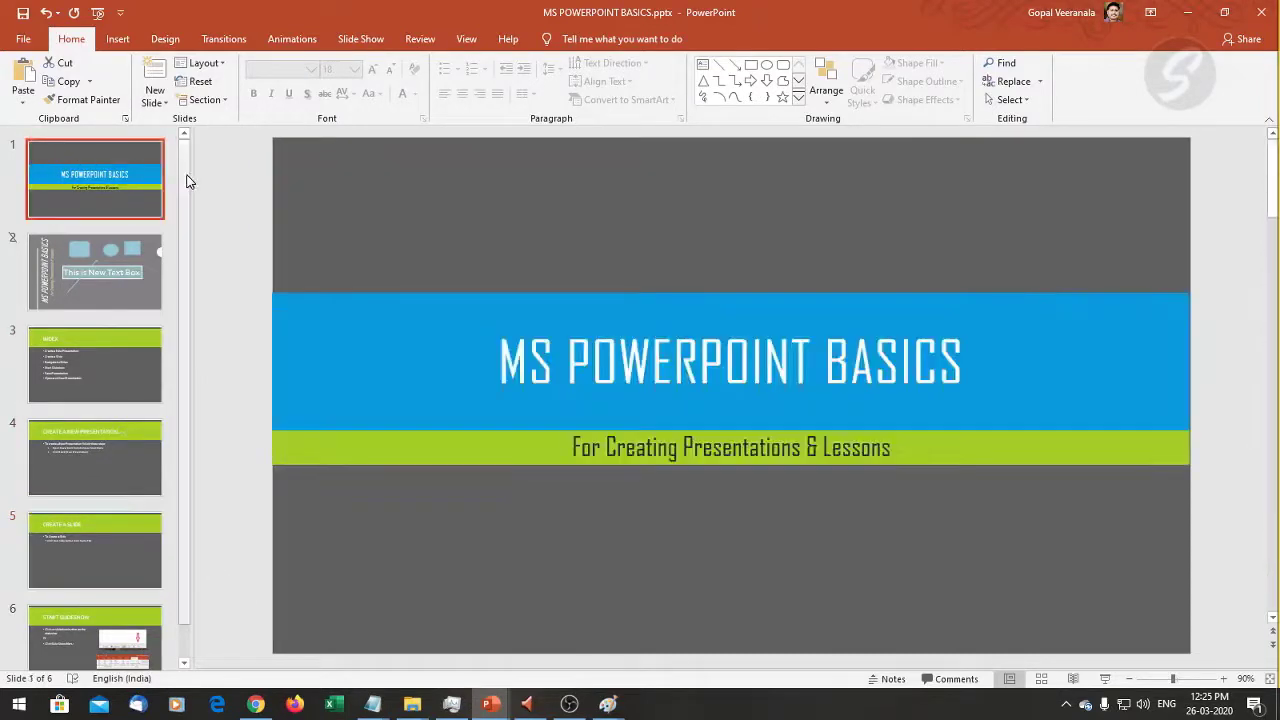
click(268, 322)
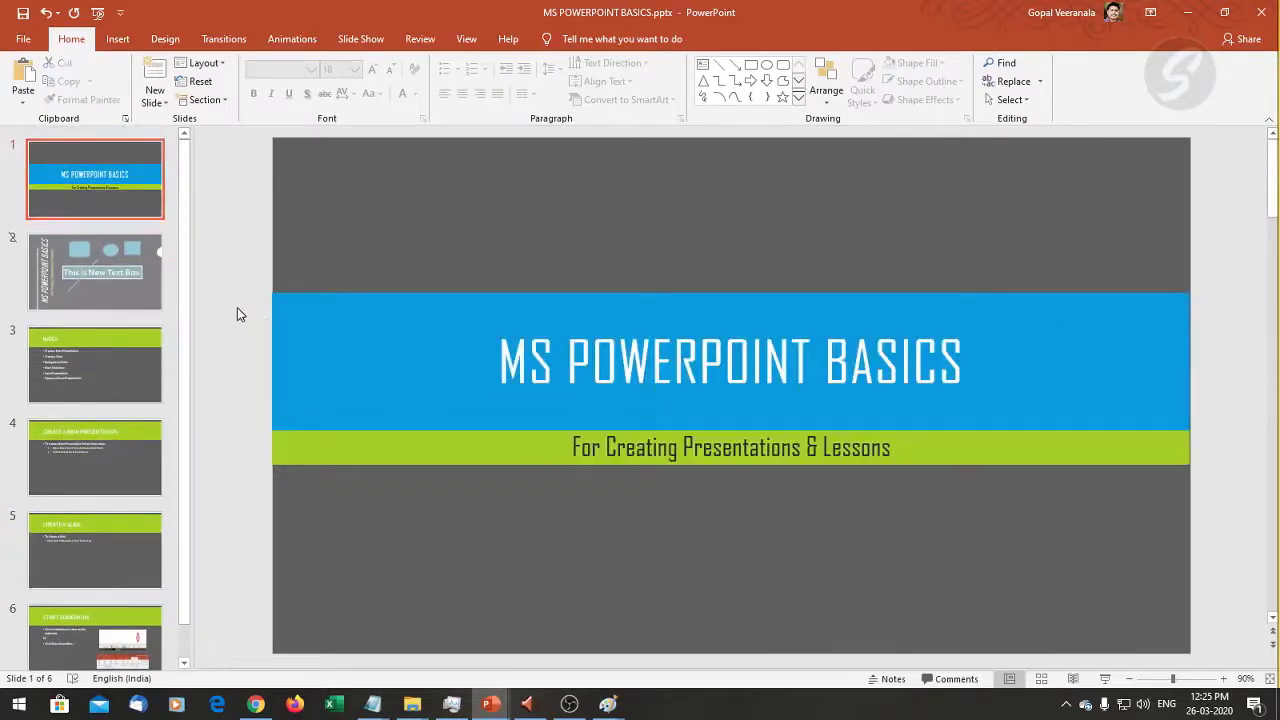
right_click(129, 182)
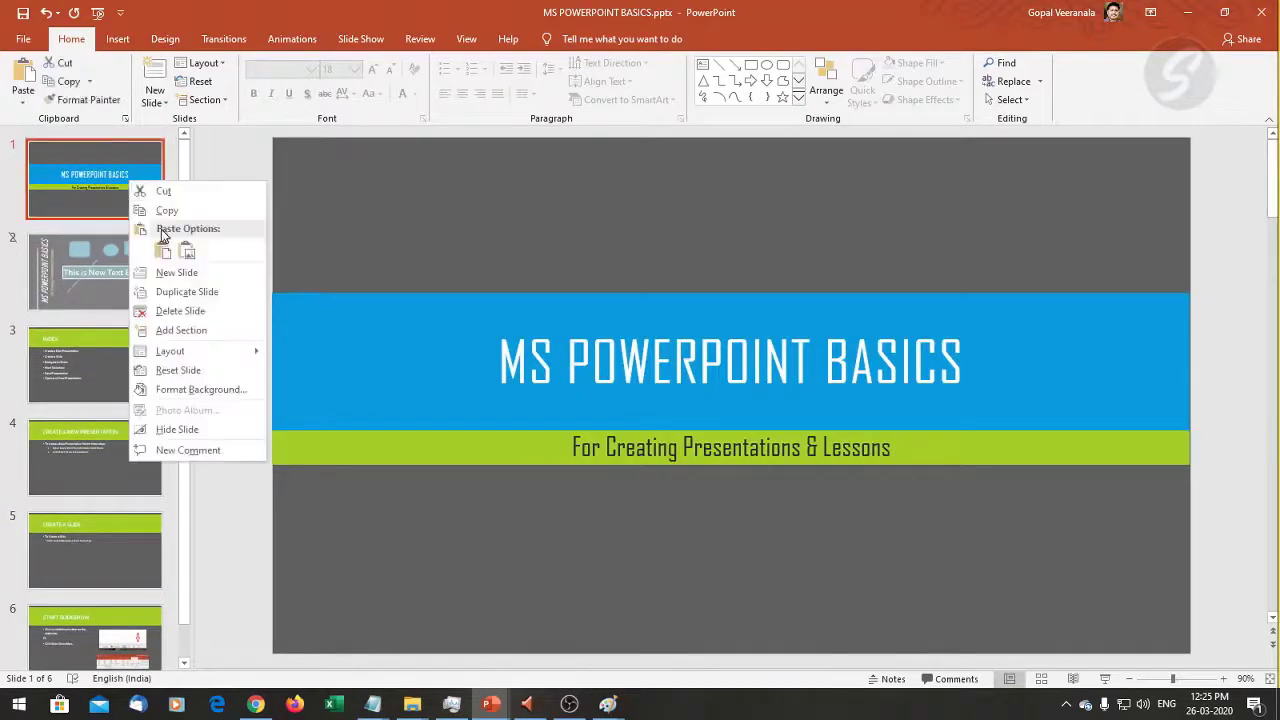
mouse_move(192, 354)
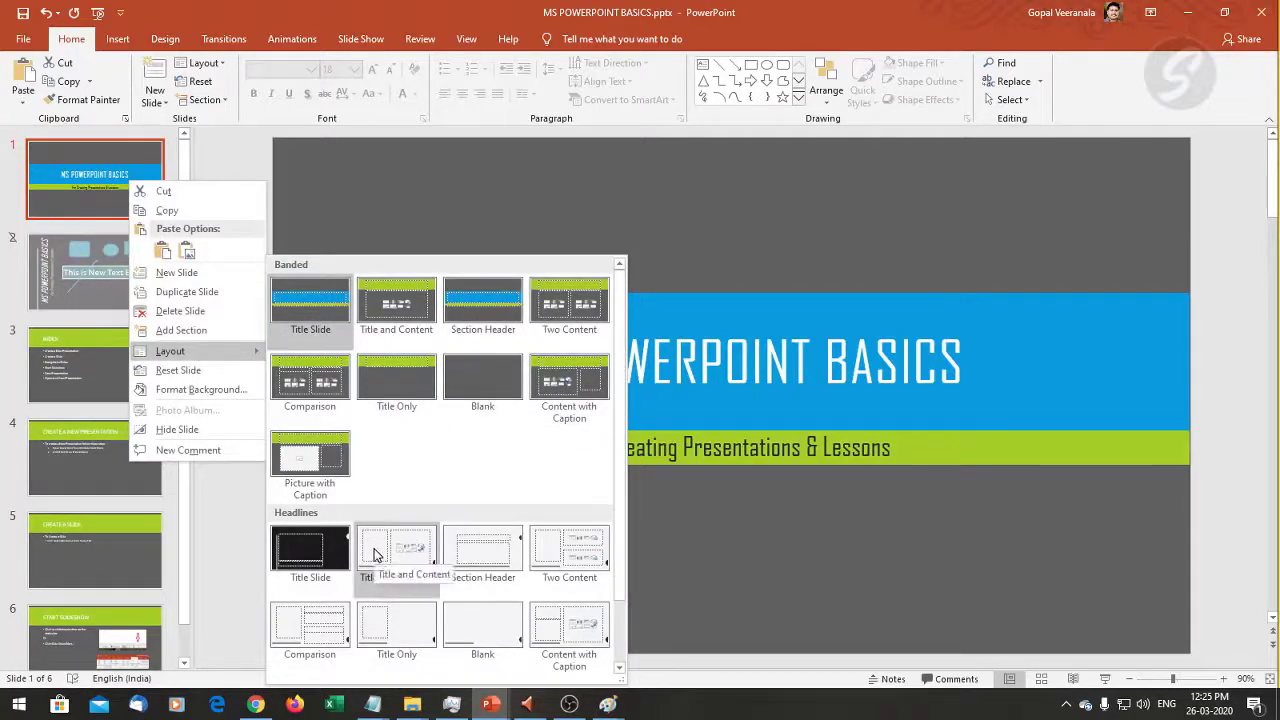
click(445, 180)
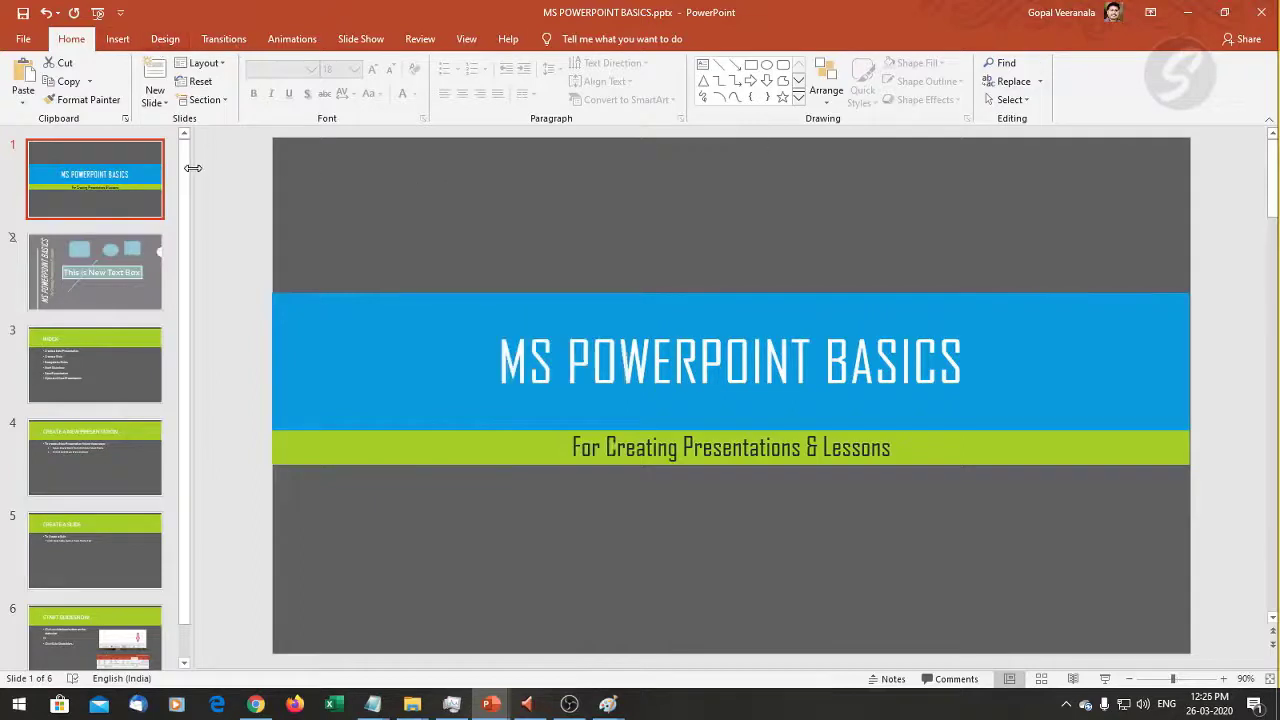
Apply the Banded Title and Content layout to slide 2.
click(120, 279)
right_click(79, 288)
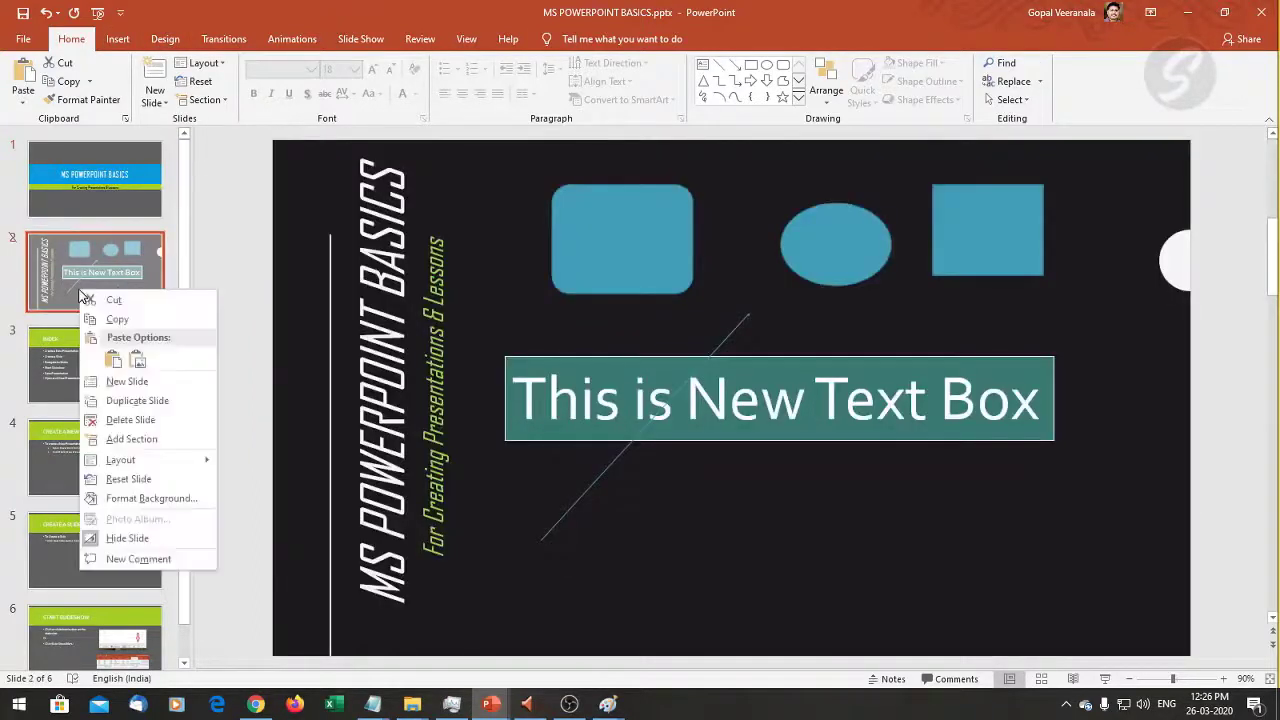
mouse_move(139, 463)
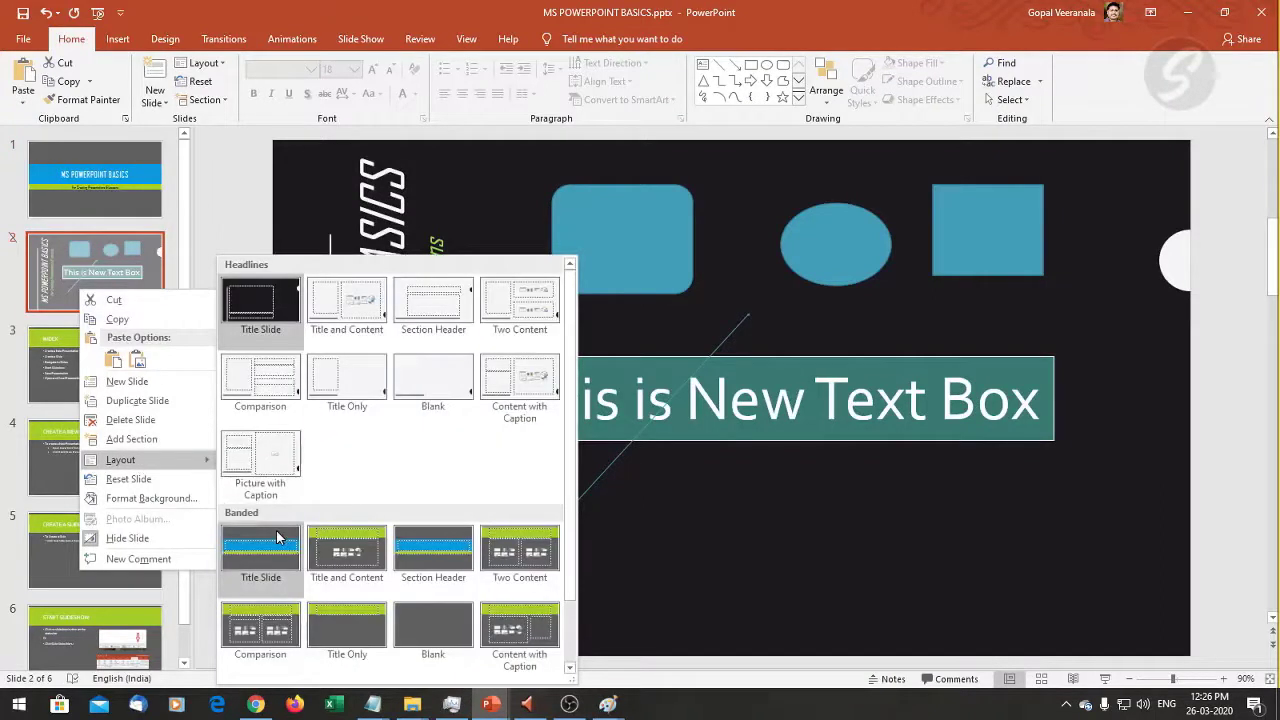
click(343, 558)
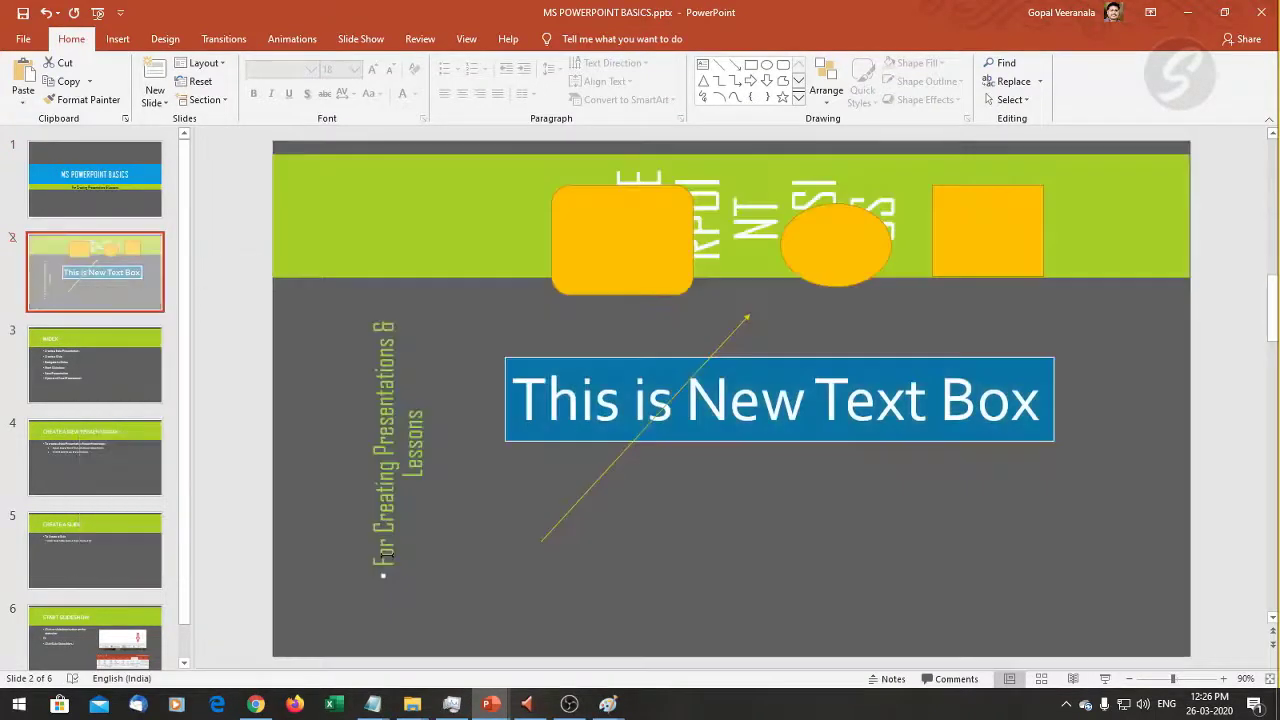
Reset slide 2 so its title and subtitle fill the layout placeholders.
right_click(97, 260)
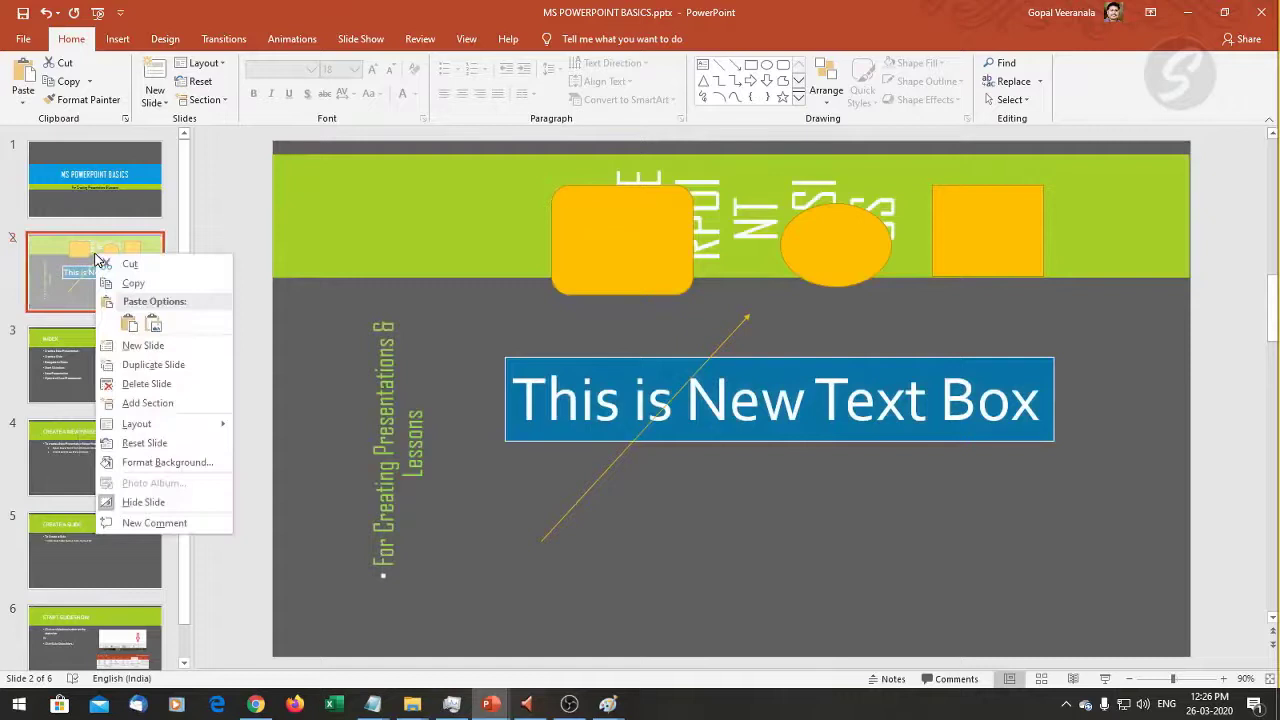
click(181, 449)
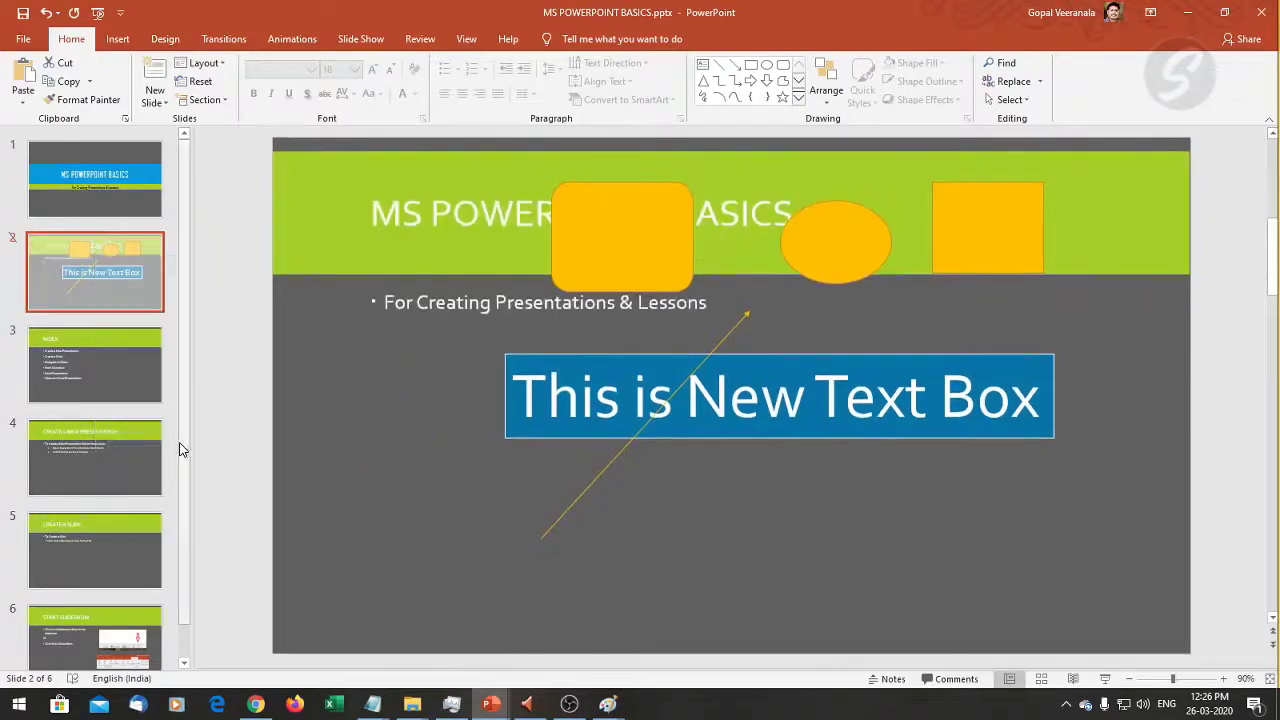
click(649, 191)
right_click(108, 266)
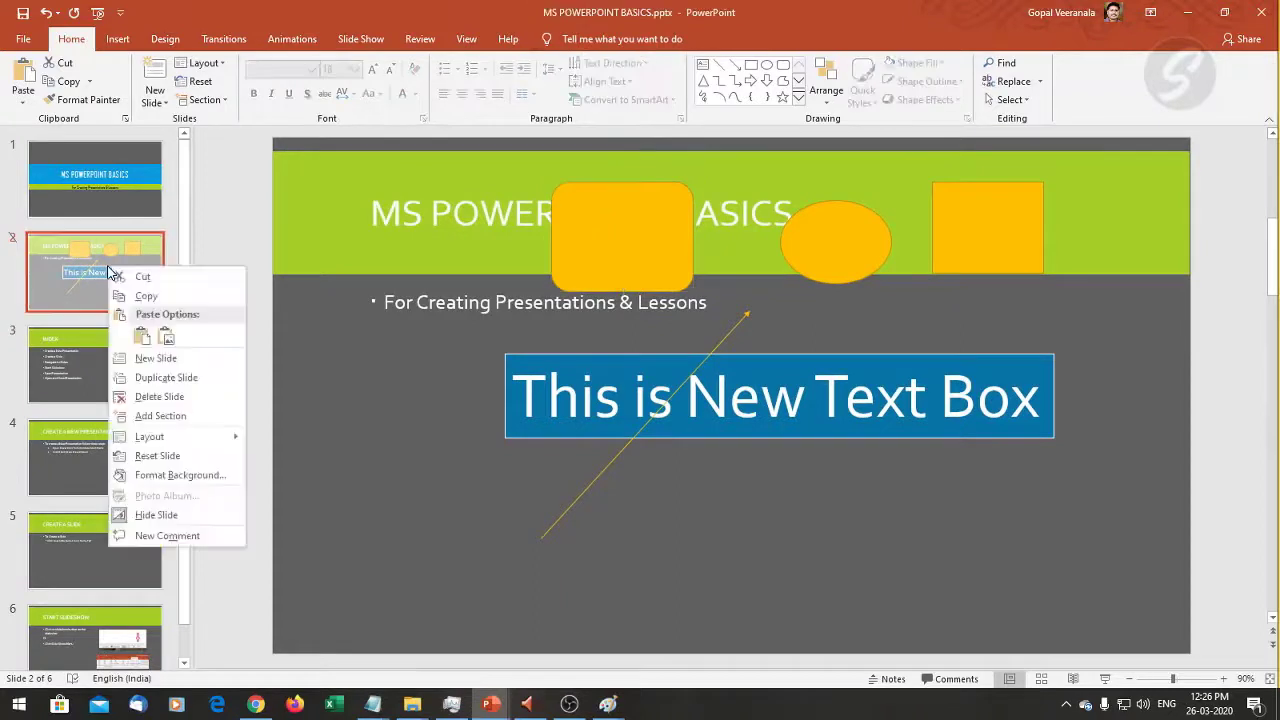
Add a section at slide 2, keeping the default Untitled Section name.
click(170, 420)
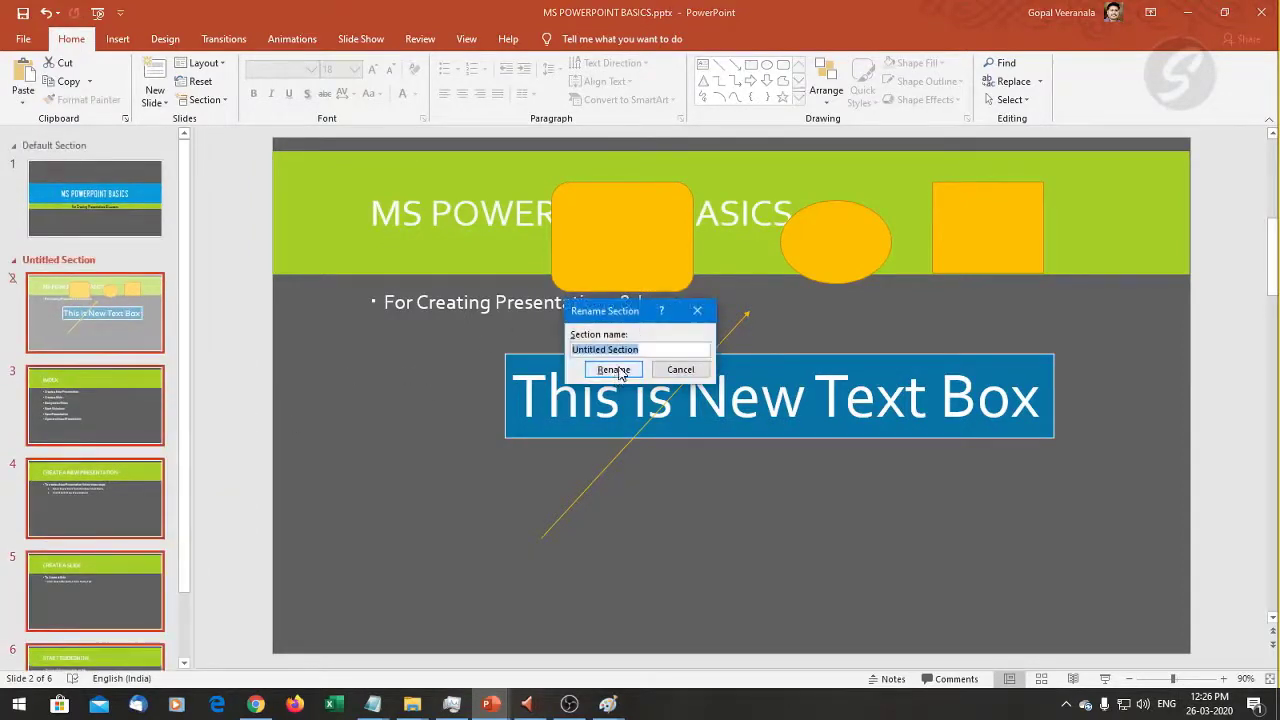
click(613, 370)
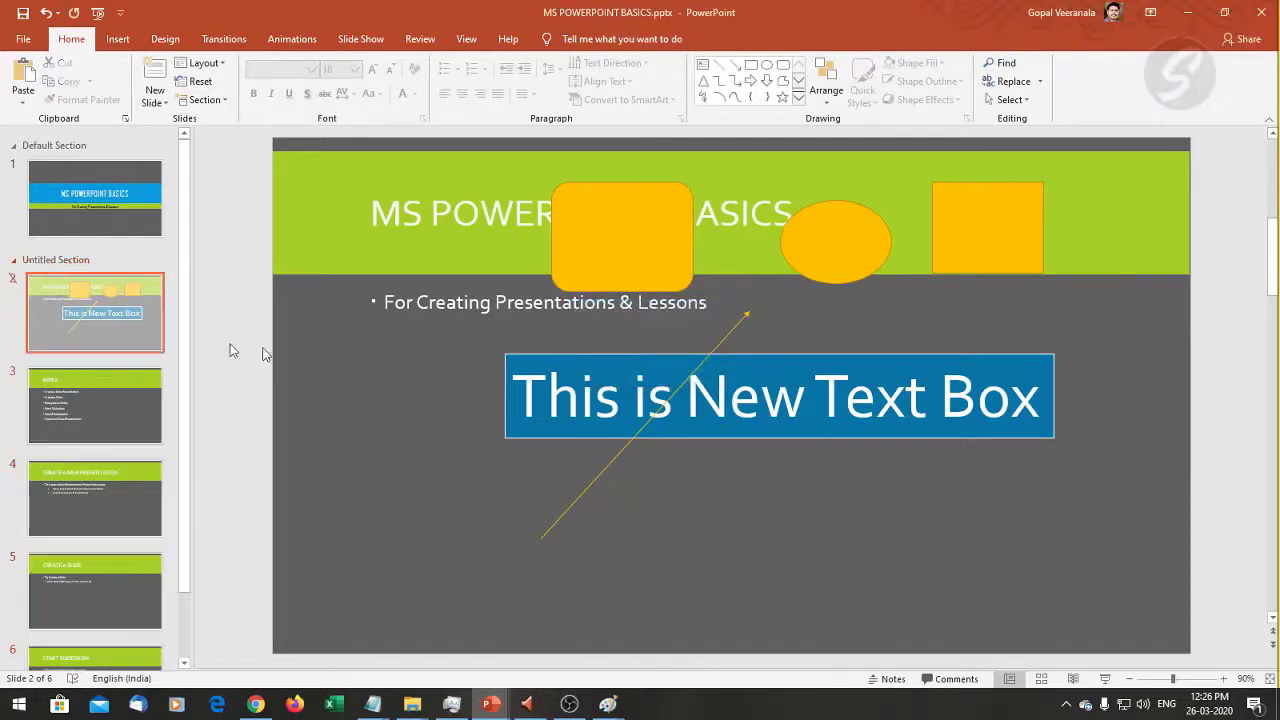
click(112, 320)
click(97, 200)
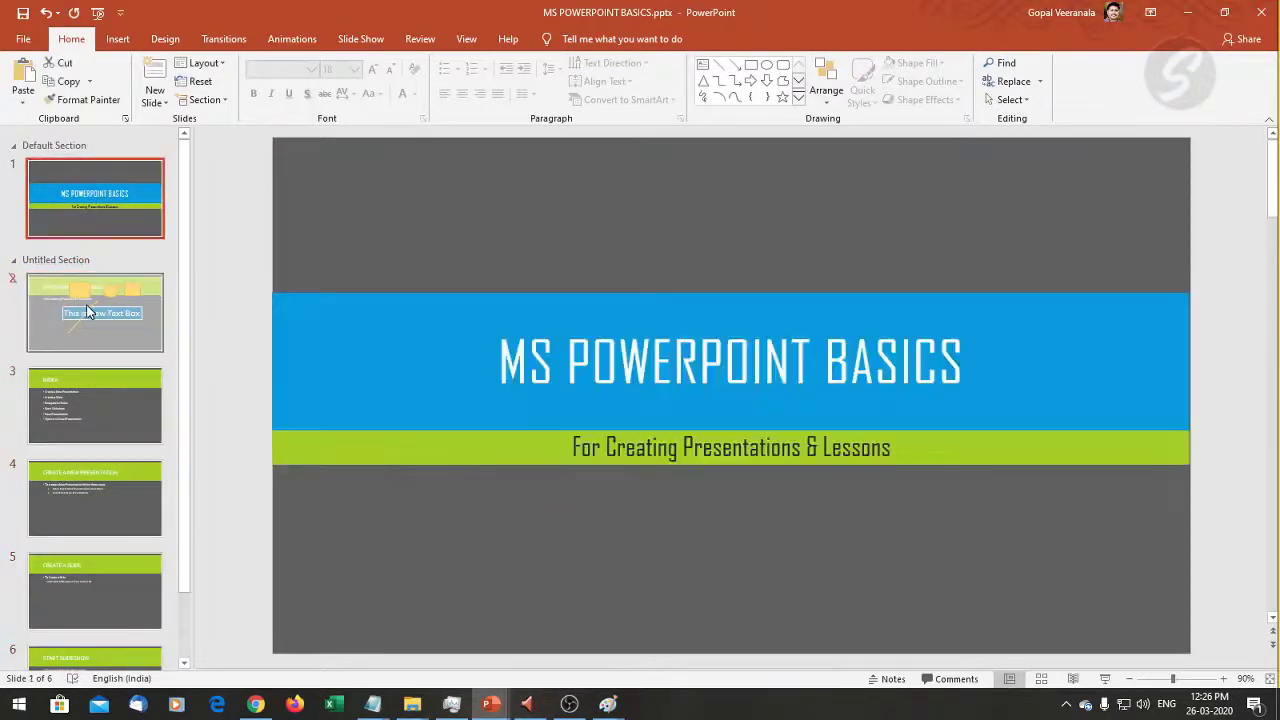
click(115, 340)
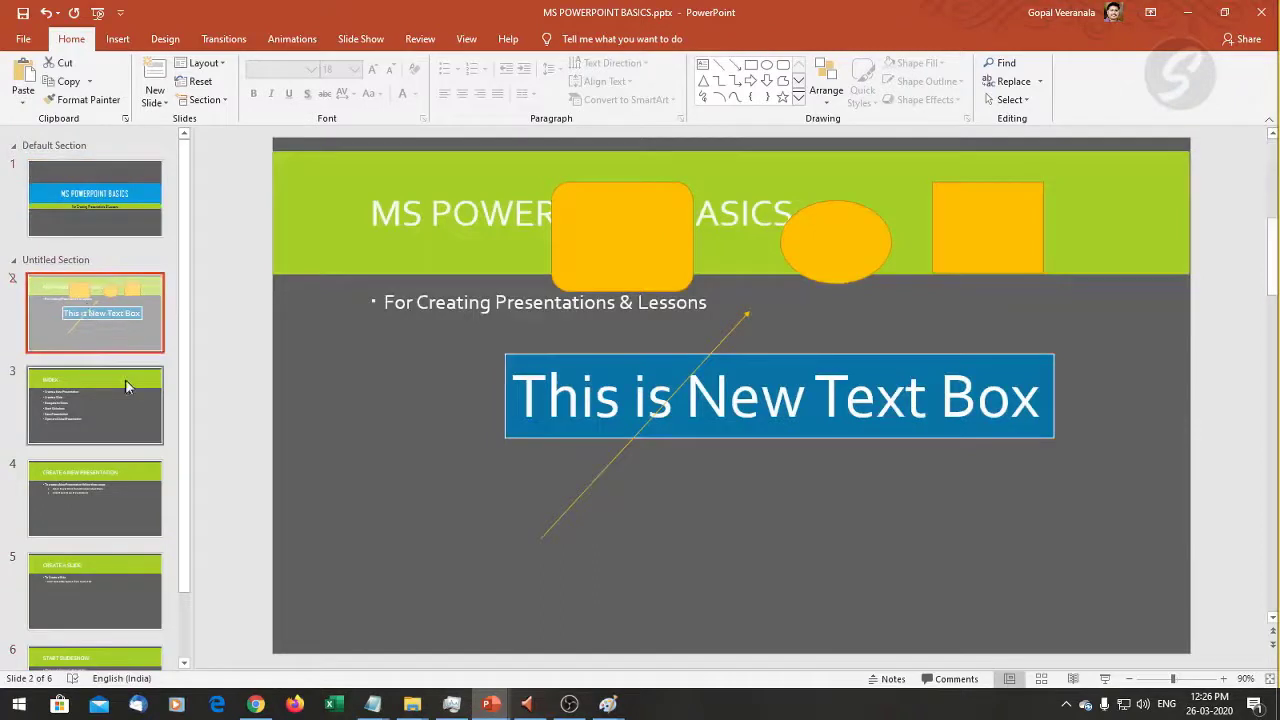
Bring up the background formatting options for slide 2.
right_click(111, 287)
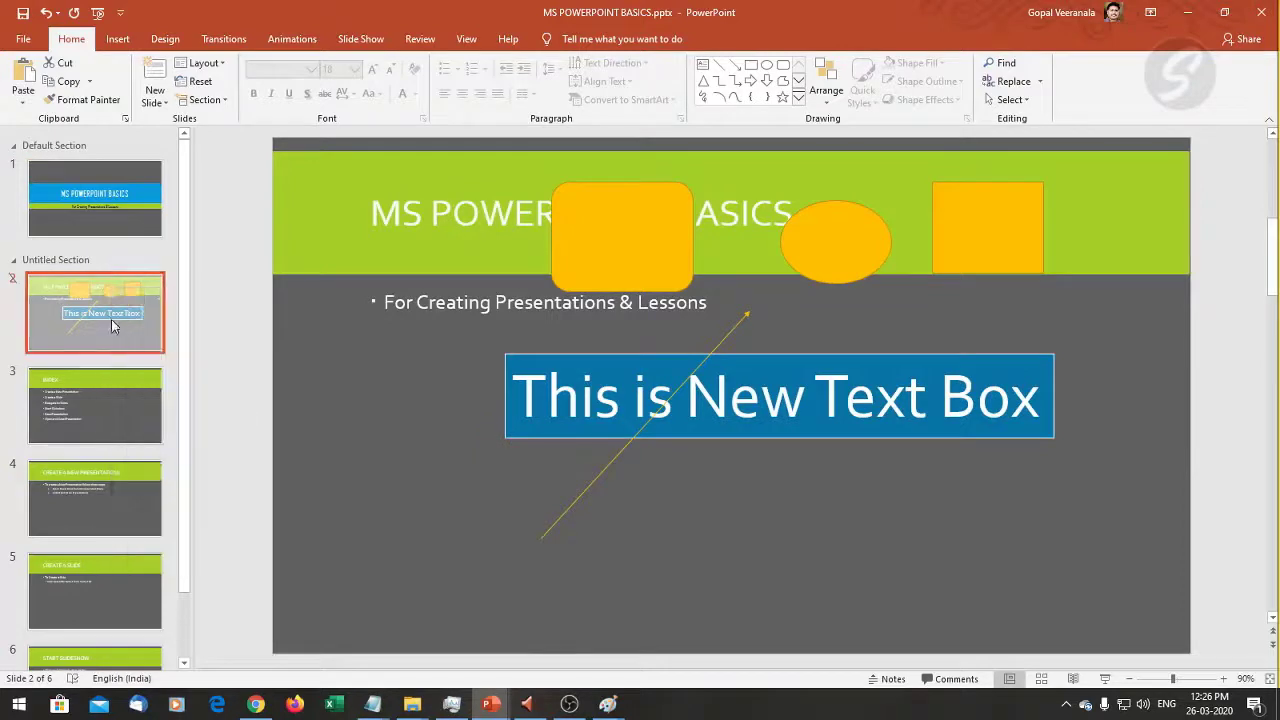
right_click(113, 320)
click(182, 529)
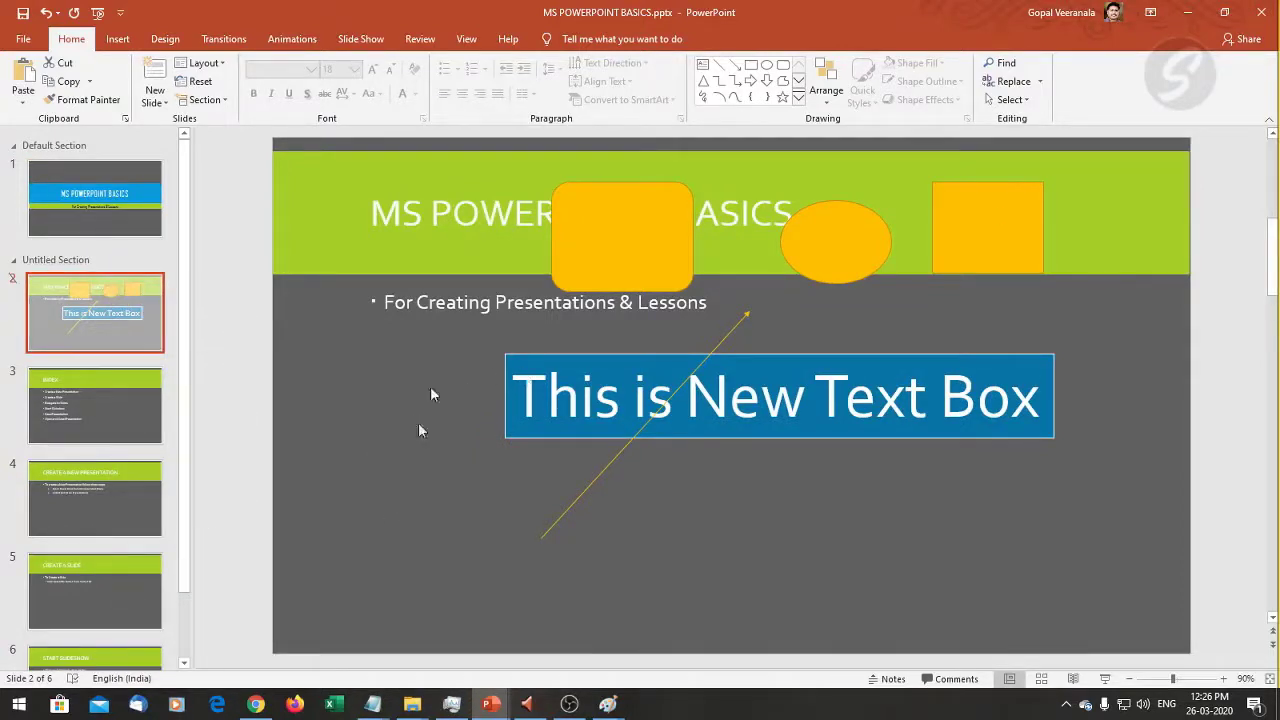
Restore the PowerPoint window to a smaller size, then maximize it again.
right_click(122, 327)
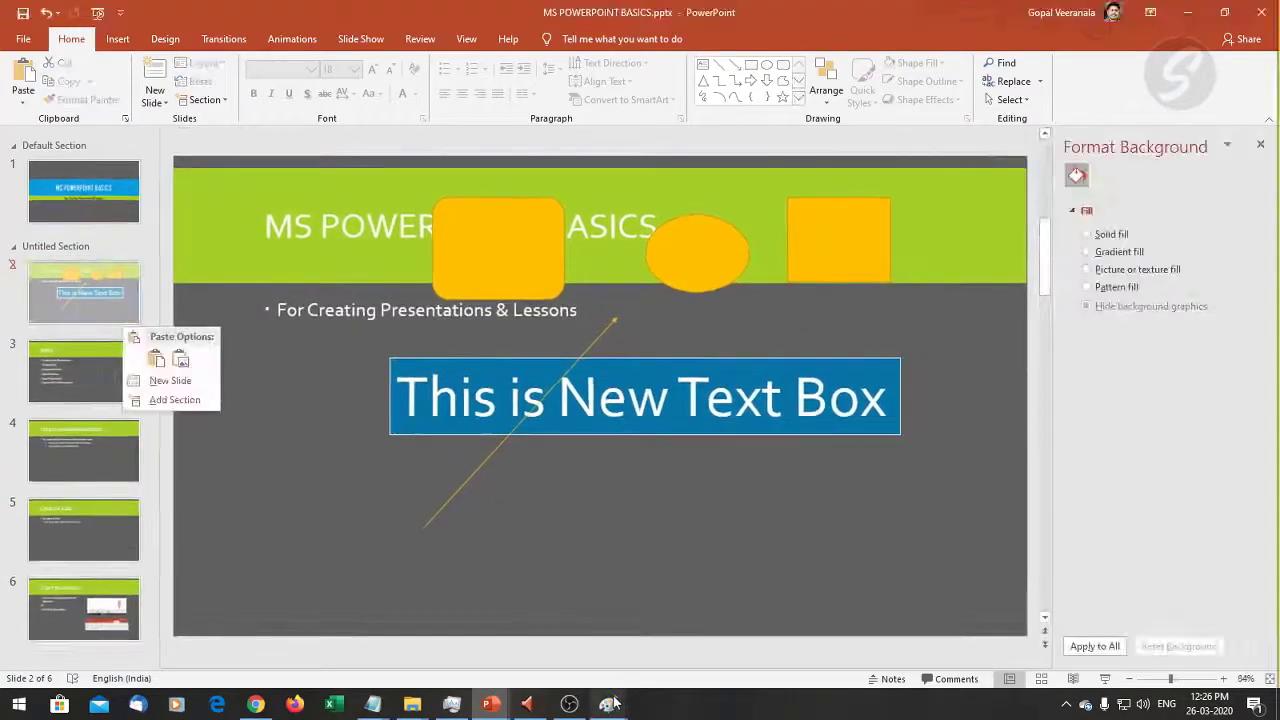
click(570, 705)
click(576, 710)
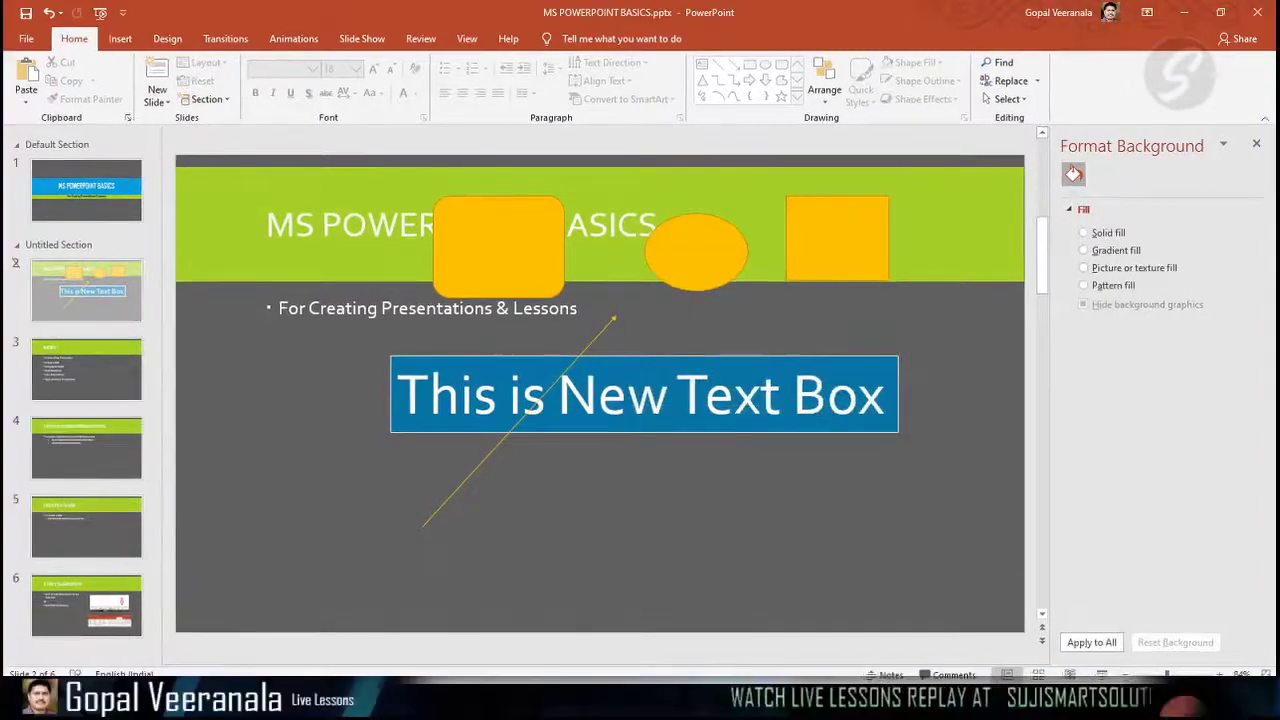
click(1218, 20)
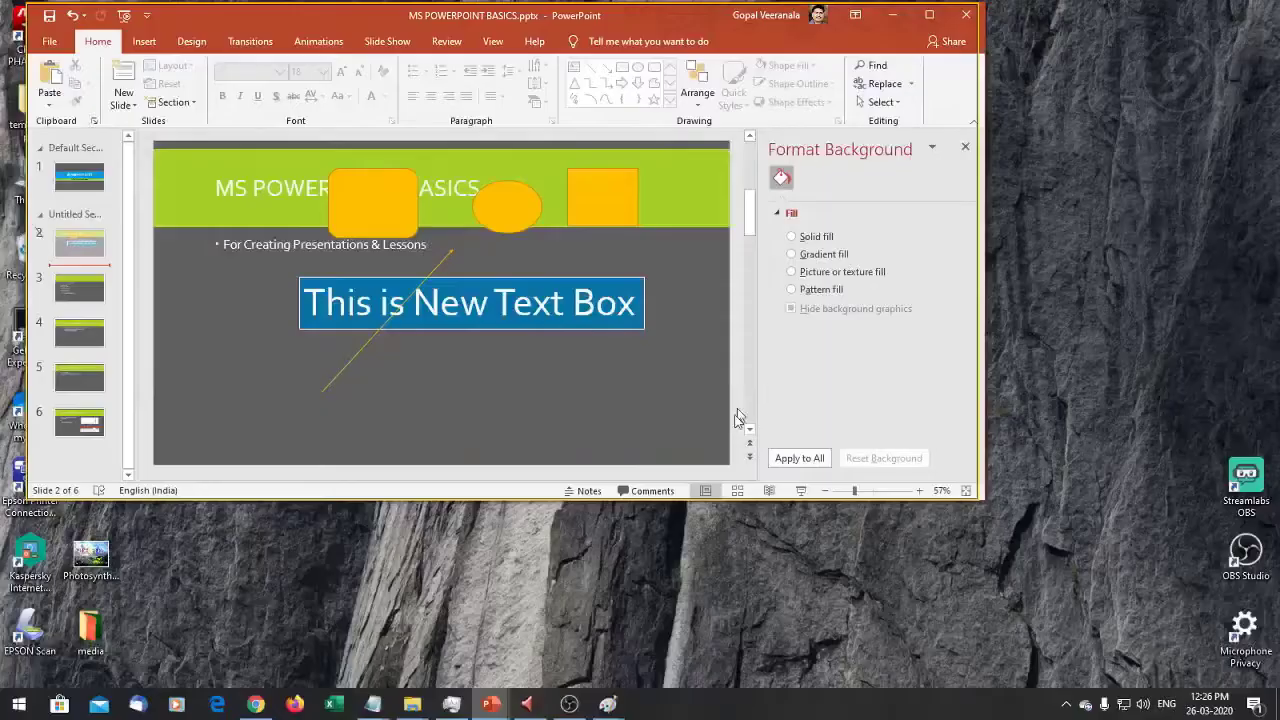
click(570, 705)
click(570, 705)
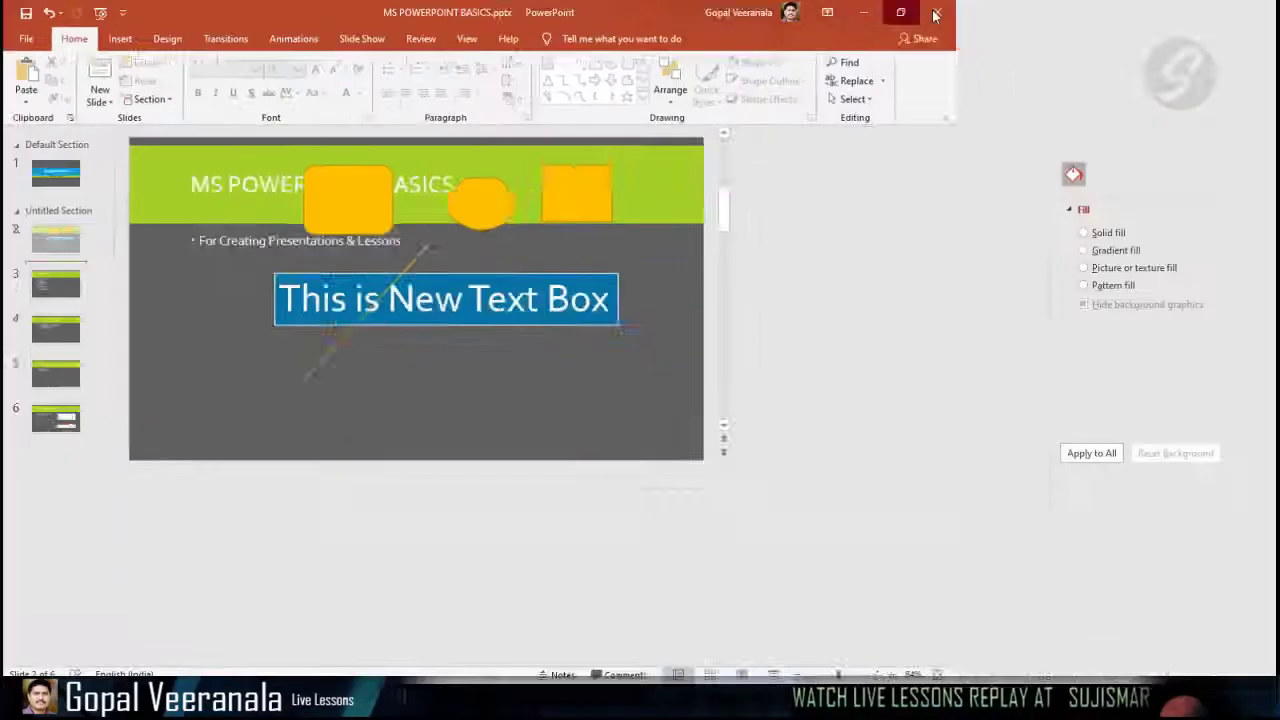
key(super+Up)
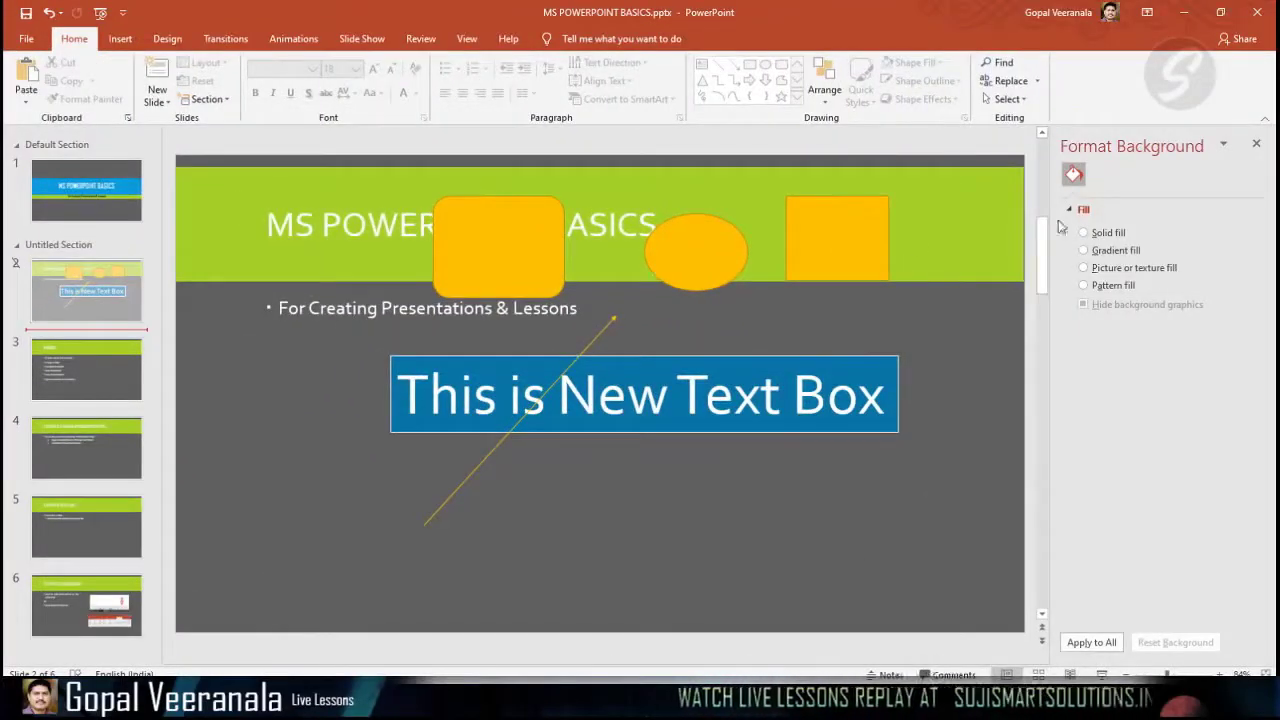
Try gradient, texture and pattern fills, then settle on a solid grey fill and reset the background.
click(1108, 233)
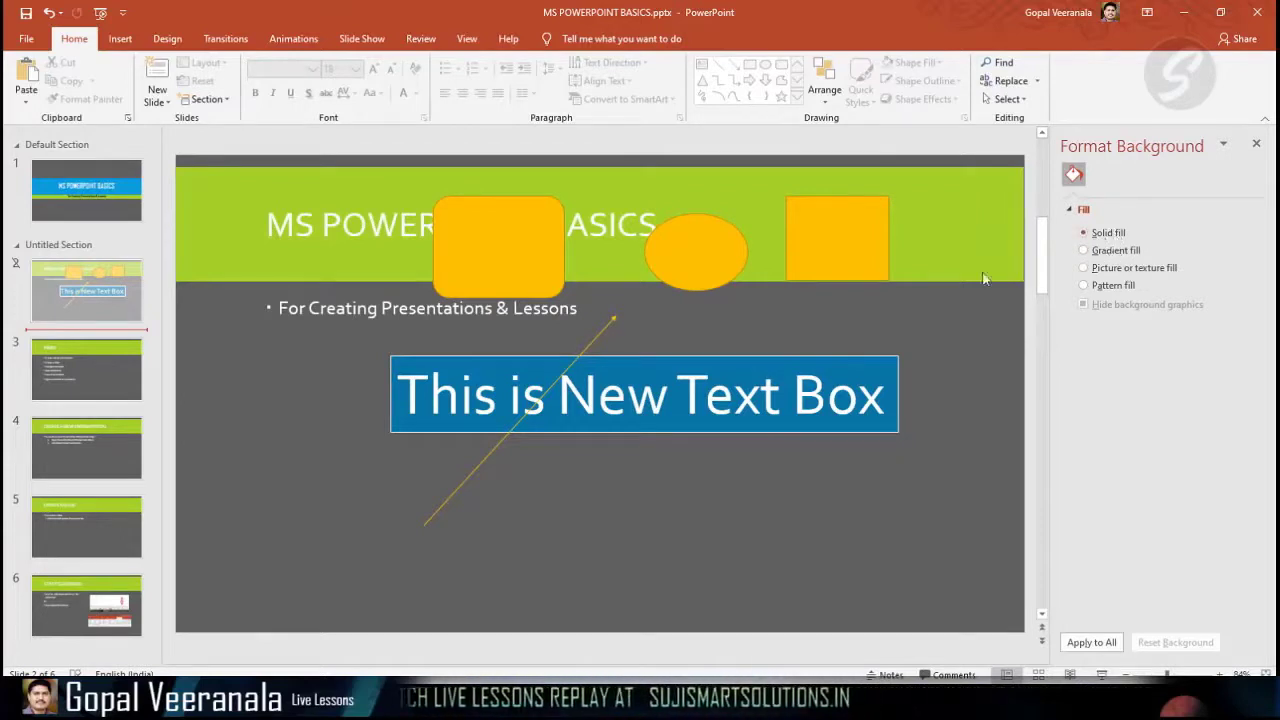
click(640, 305)
click(86, 322)
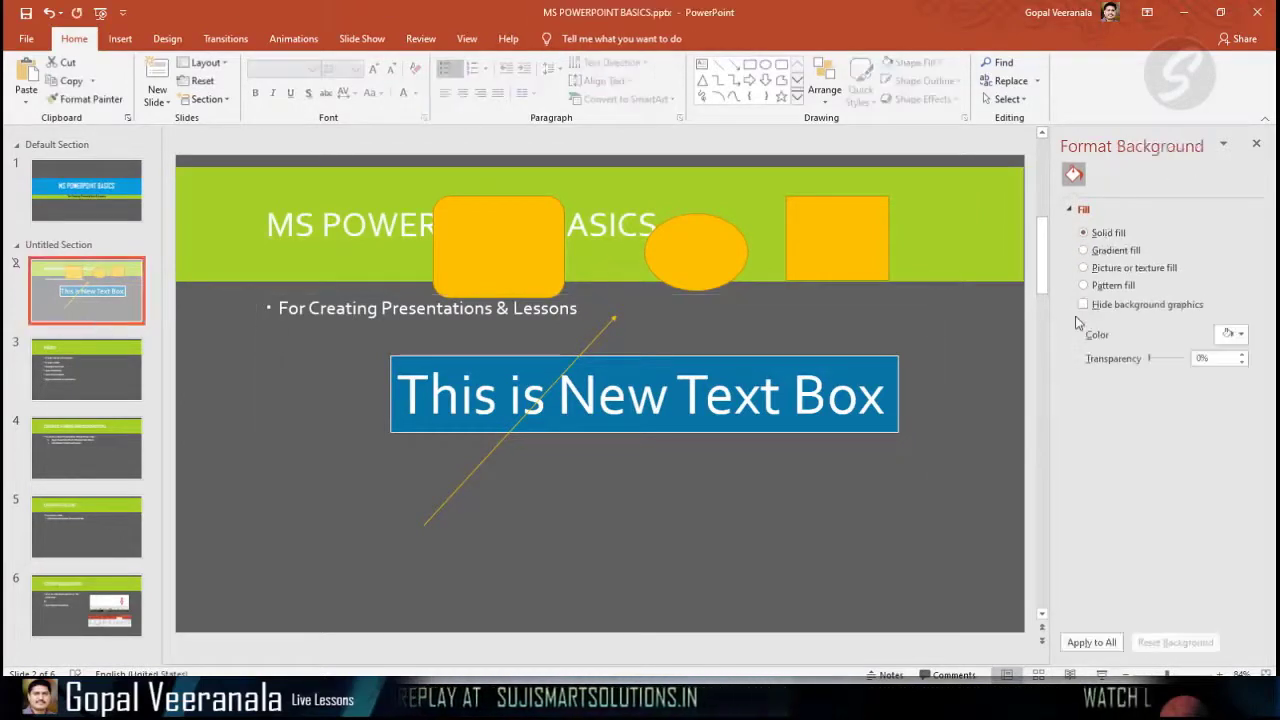
click(1122, 251)
click(1125, 268)
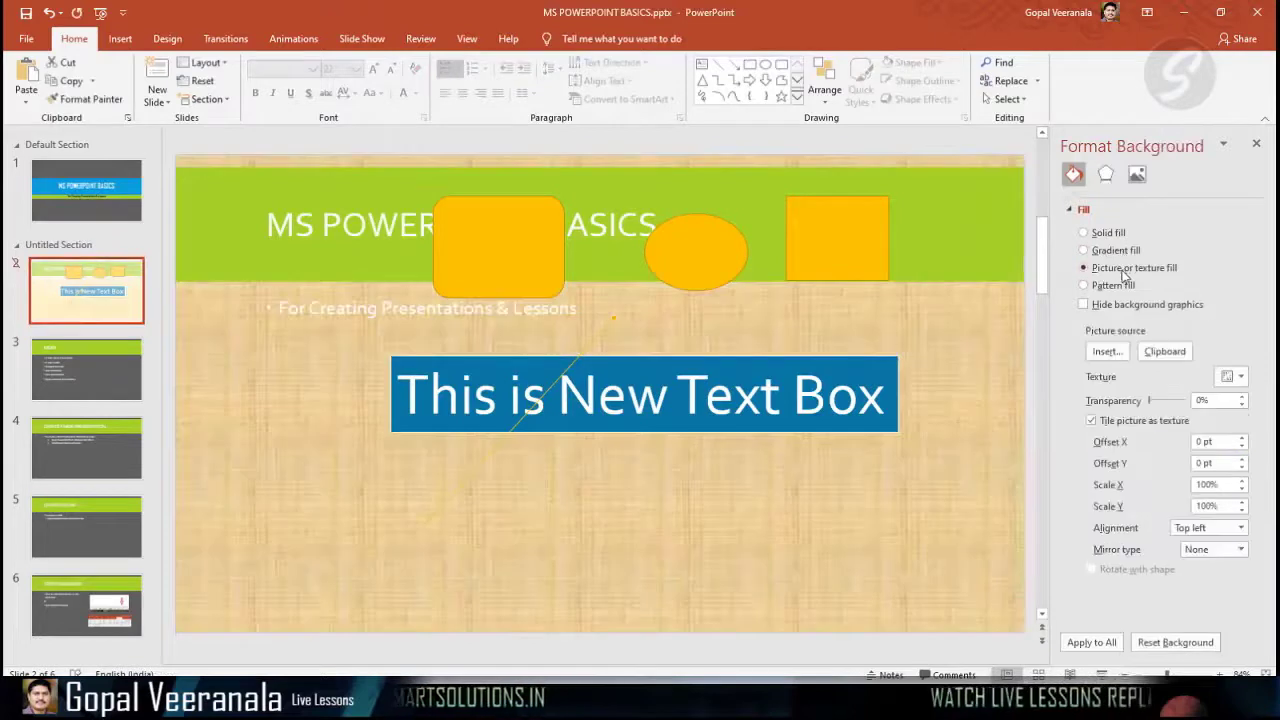
click(1114, 286)
click(1120, 305)
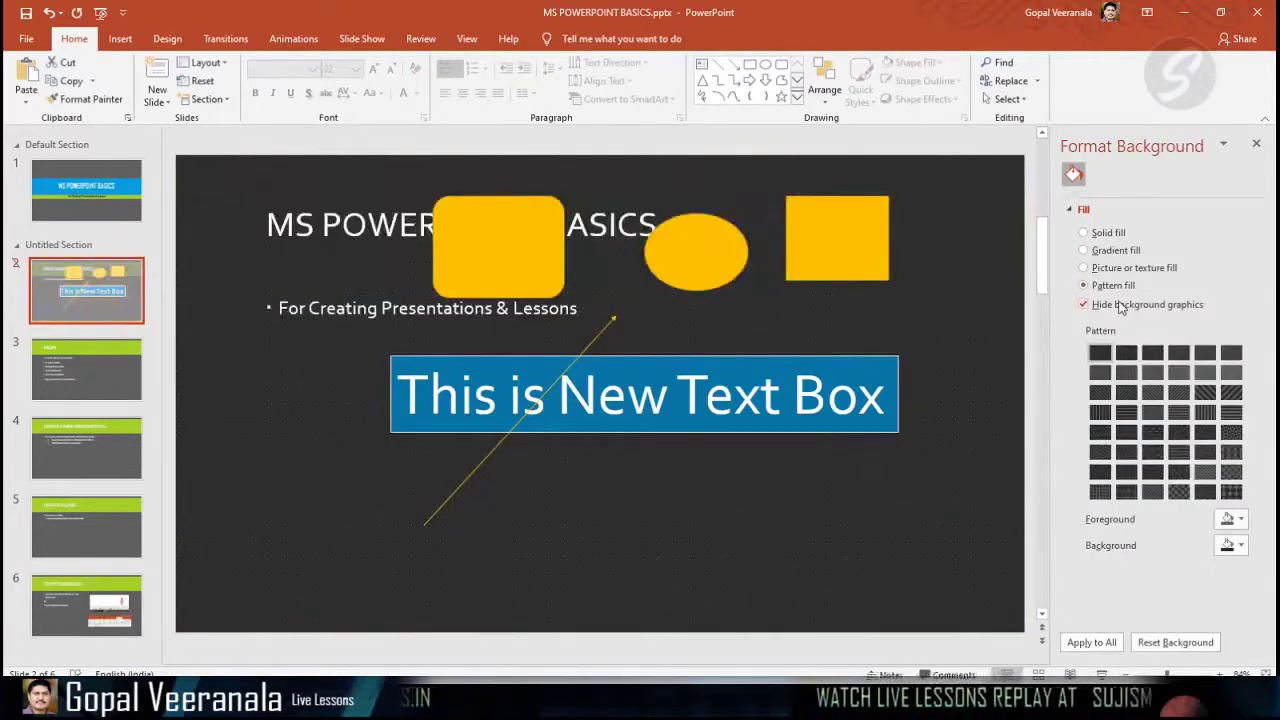
click(1110, 233)
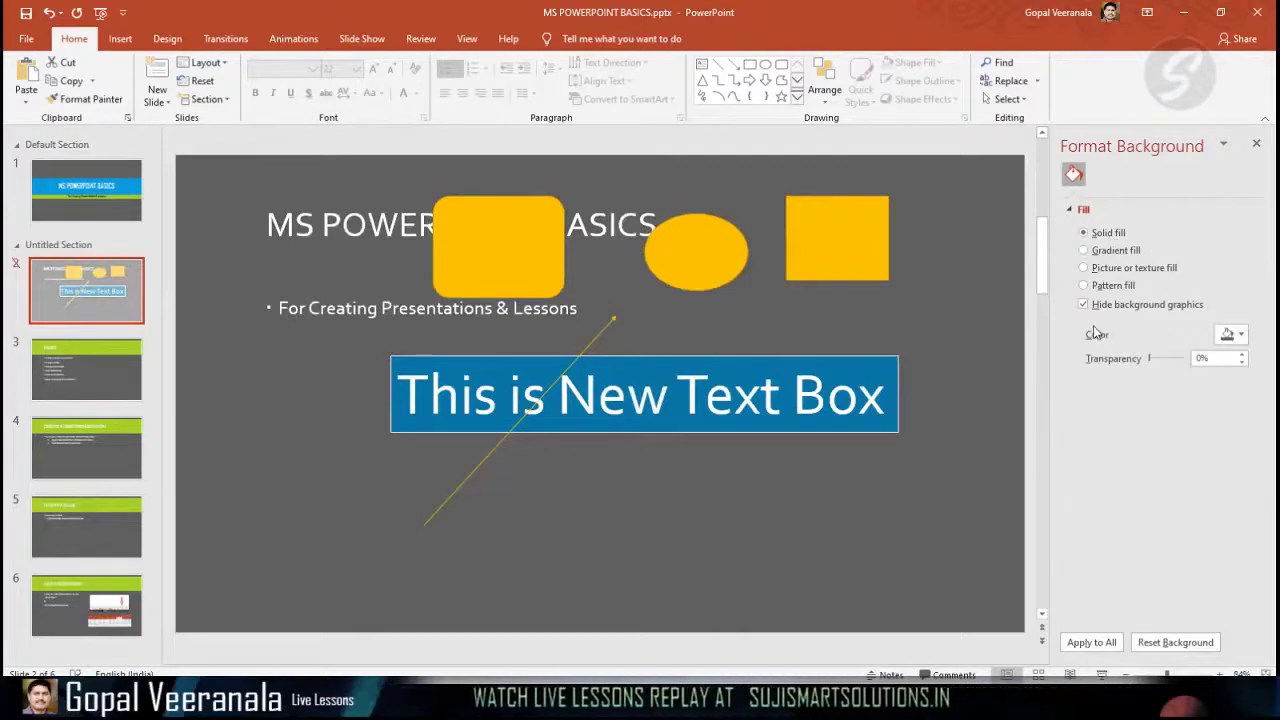
click(1175, 642)
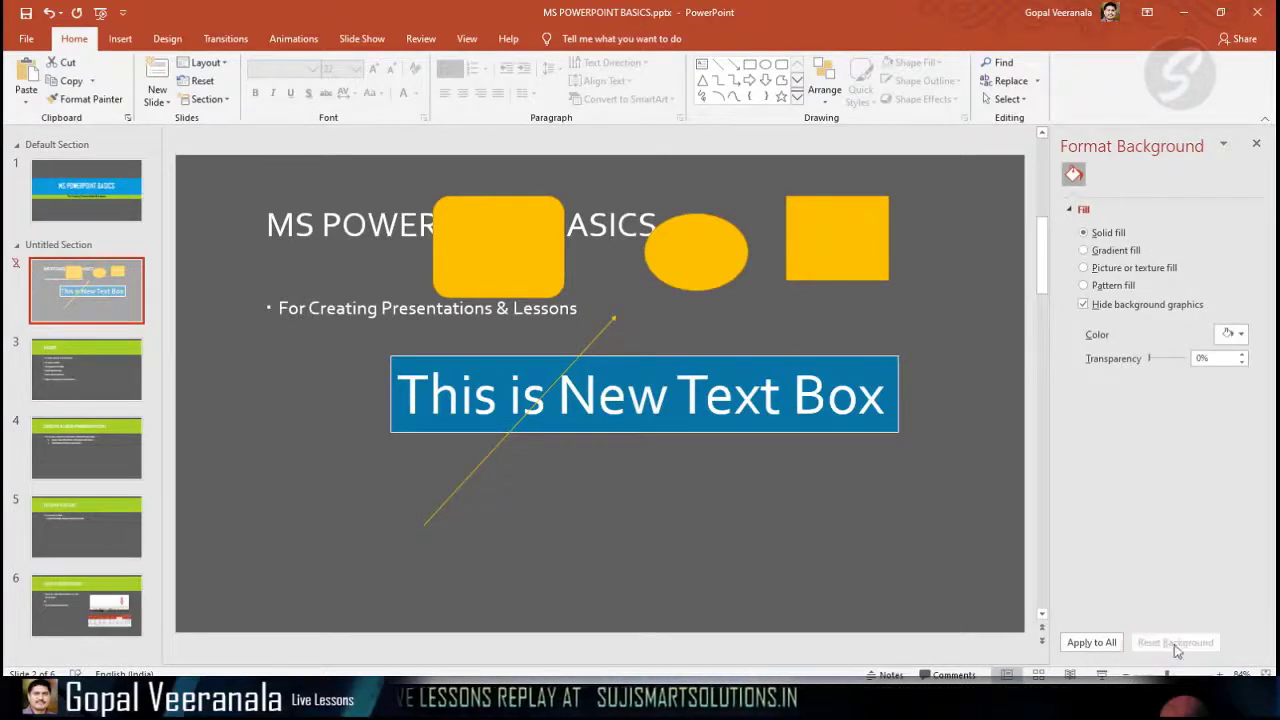
click(90, 195)
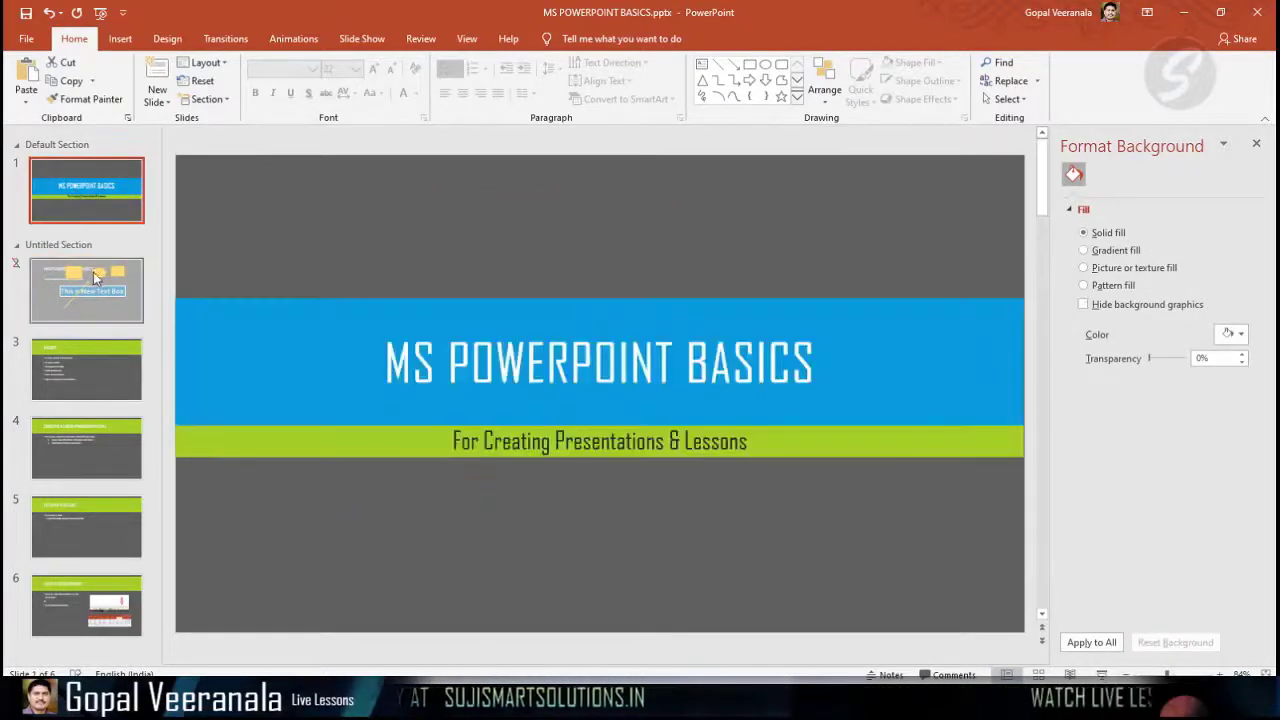
click(70, 300)
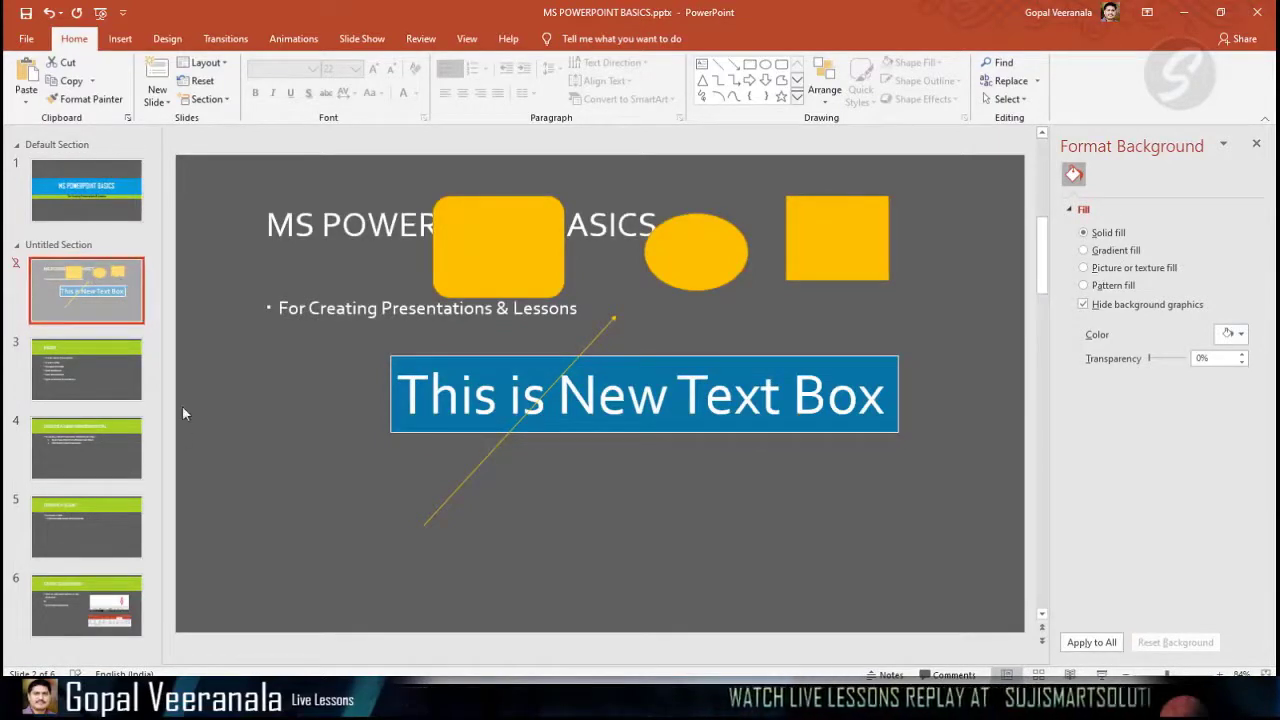
Delete the yellow-shapes practice slide and check the title and INDEX slides.
key(Delete)
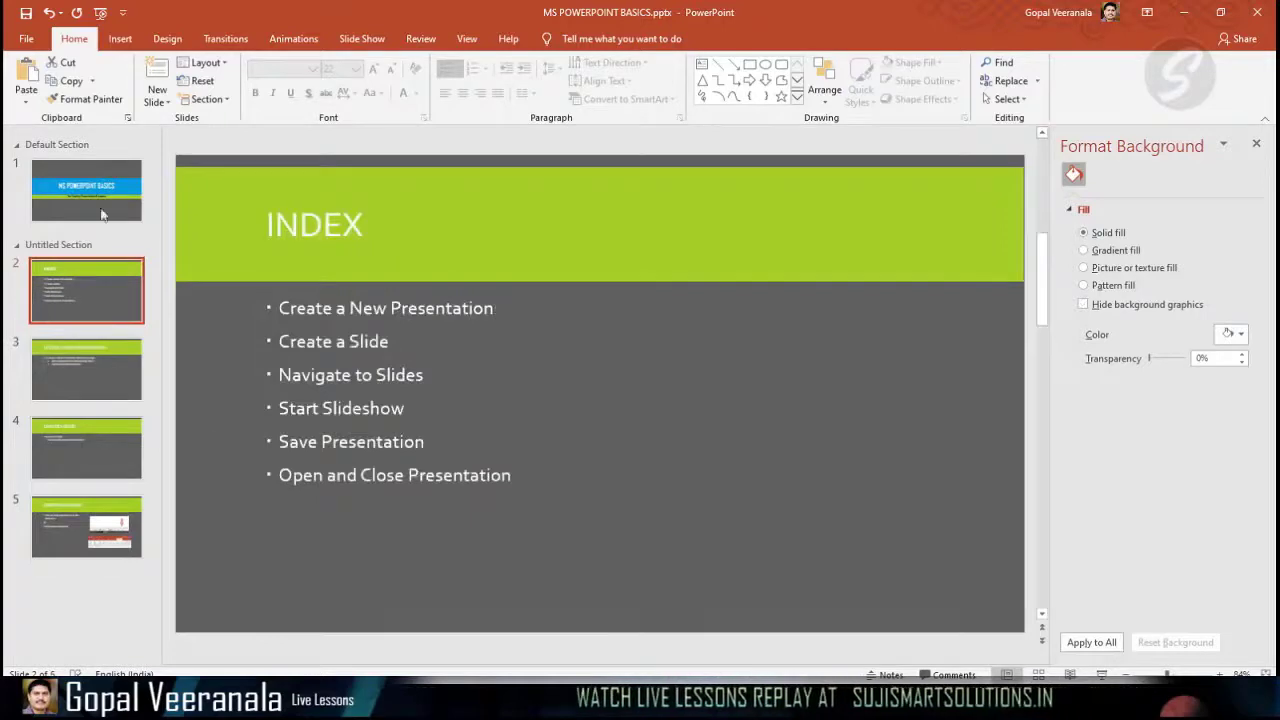
click(103, 212)
click(97, 297)
click(87, 190)
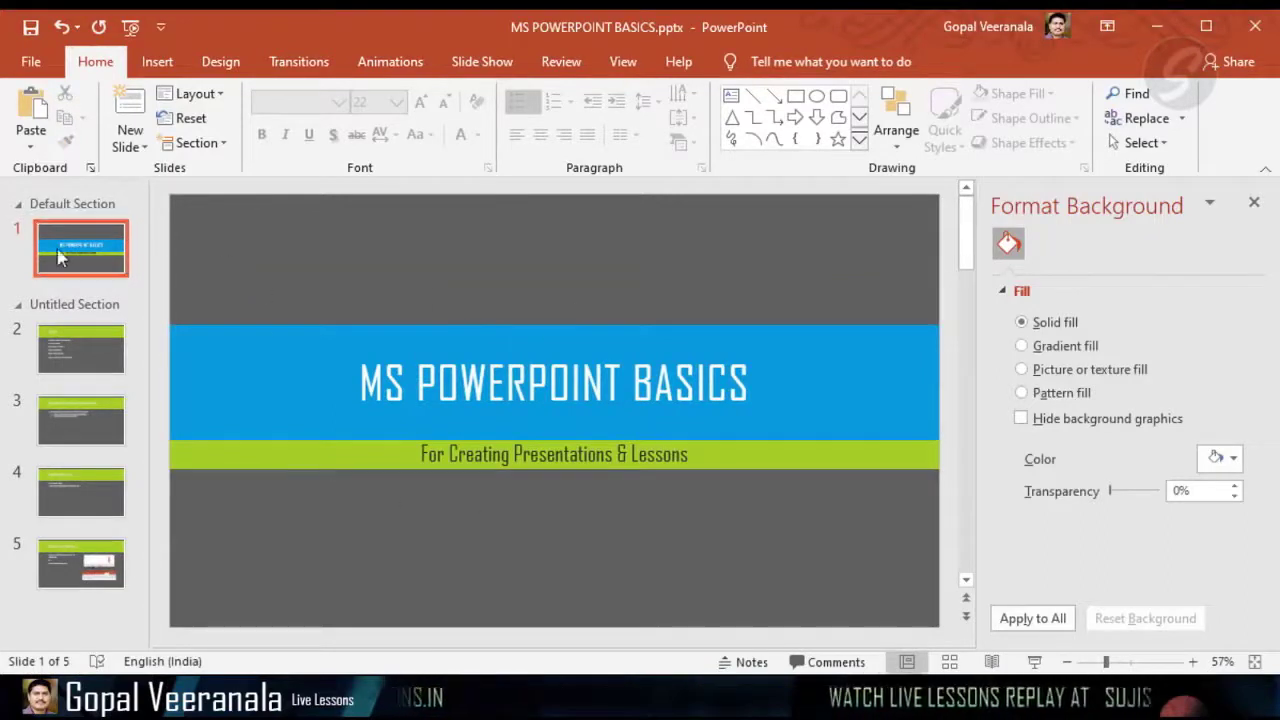
click(75, 304)
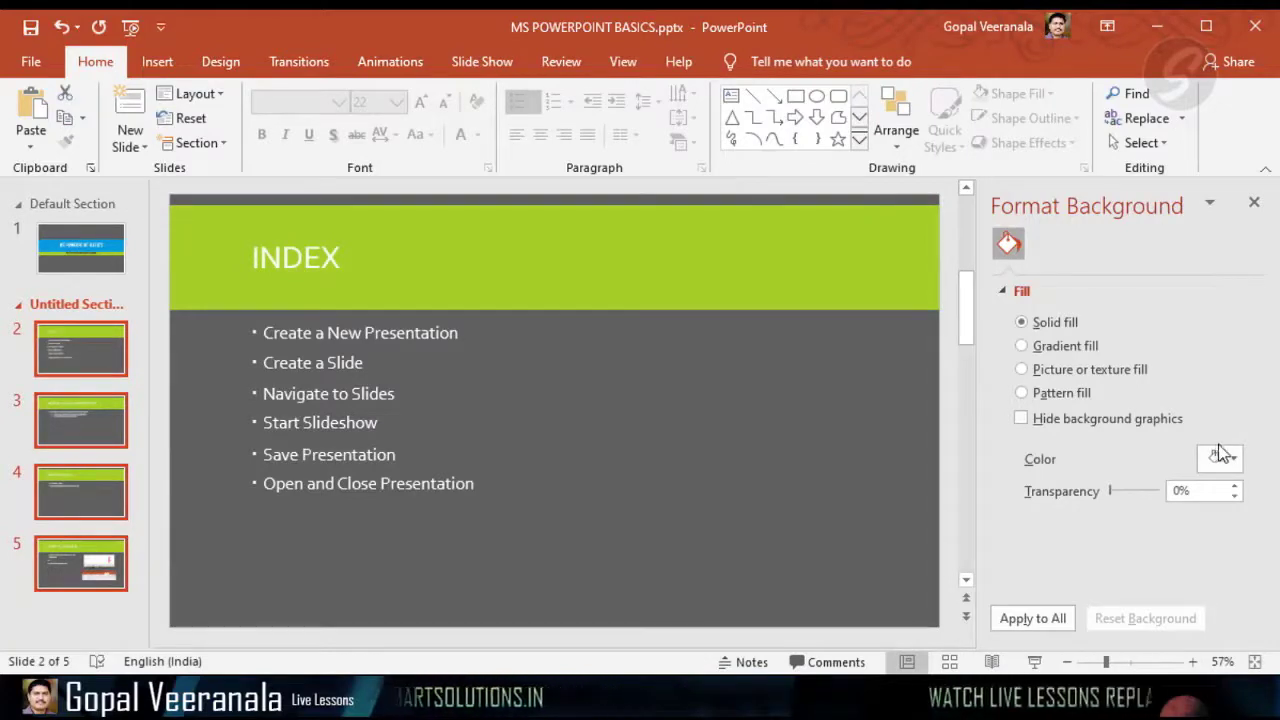
Select the INDEX bullet text box a few times, then go to the Start Slideshow slide.
click(299, 322)
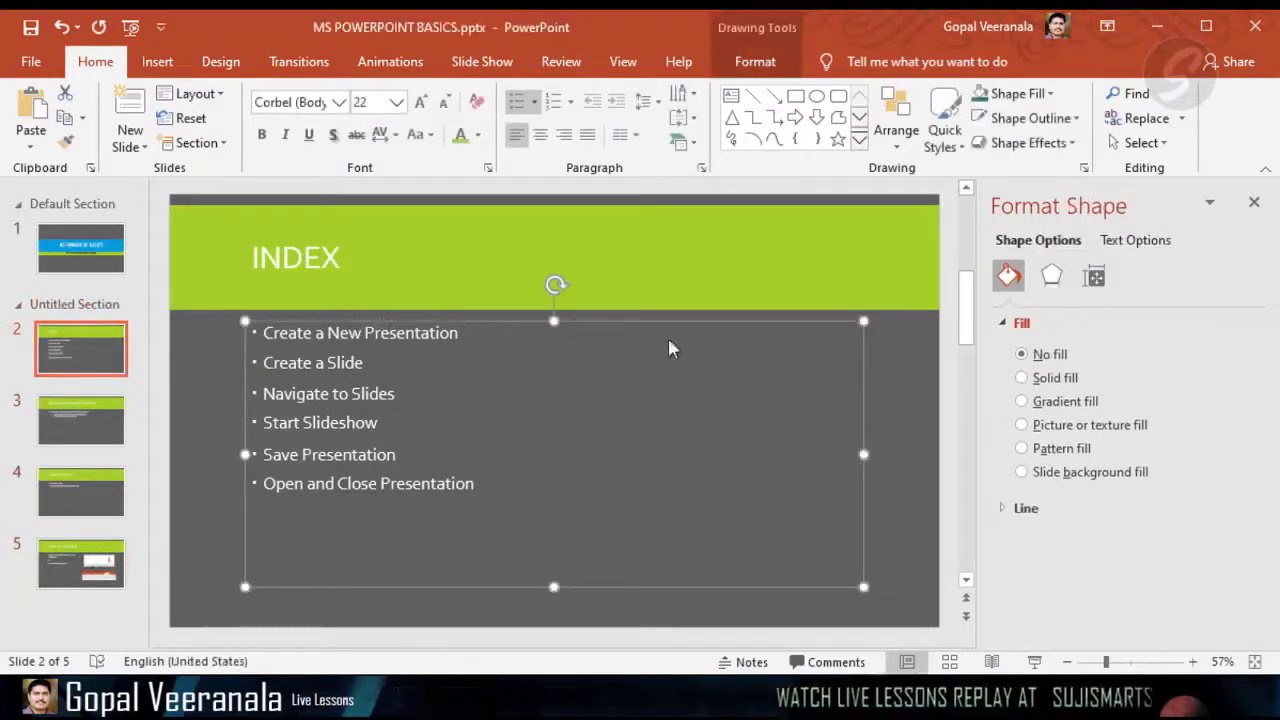
click(931, 368)
click(380, 318)
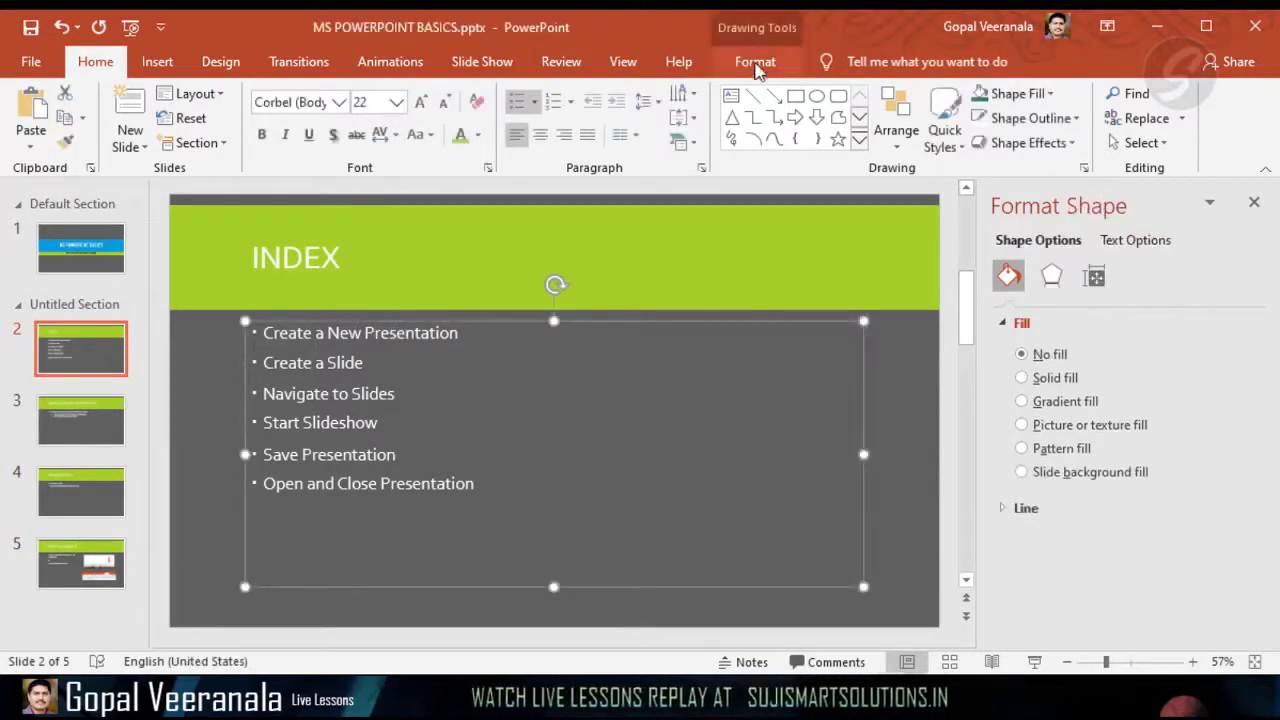
click(902, 398)
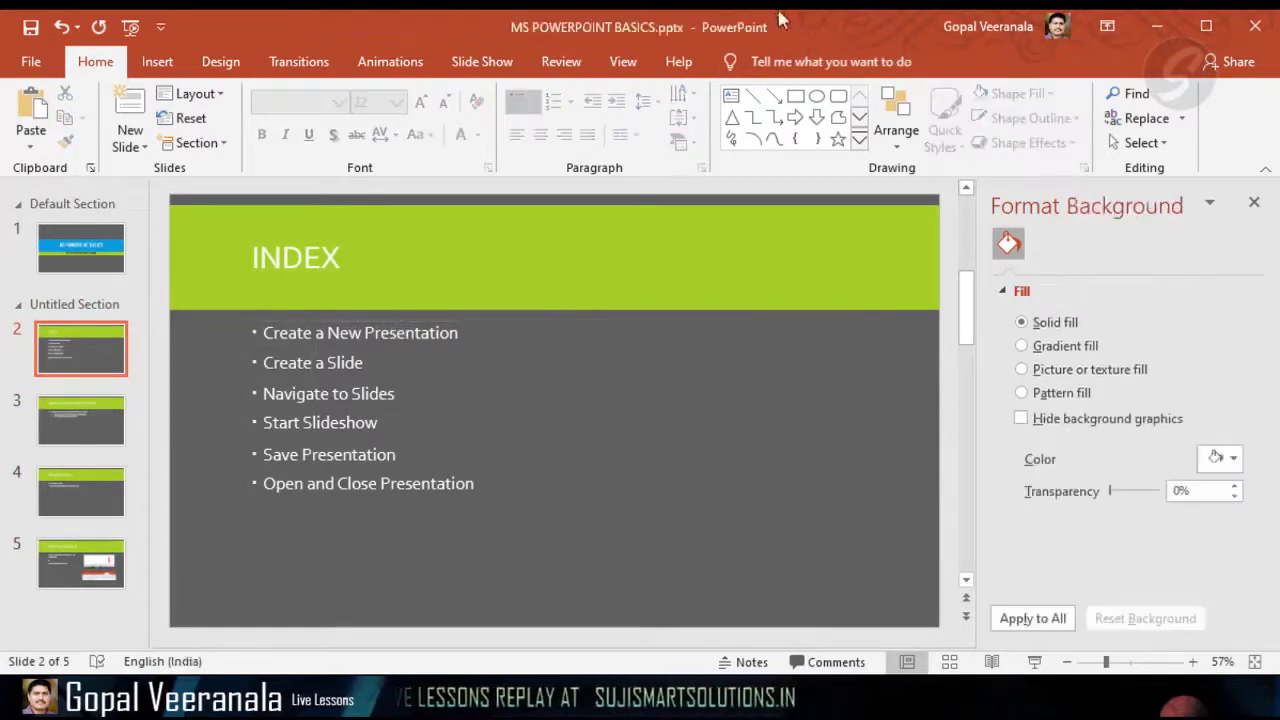
click(363, 314)
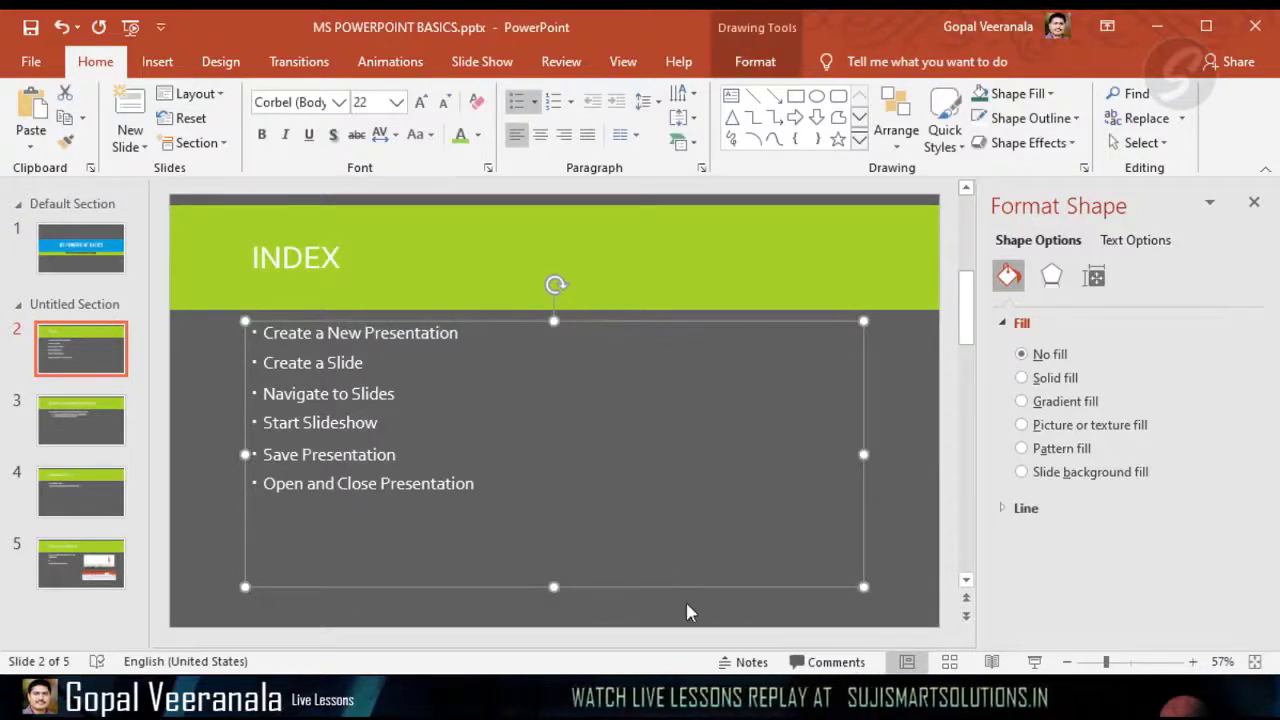
click(112, 578)
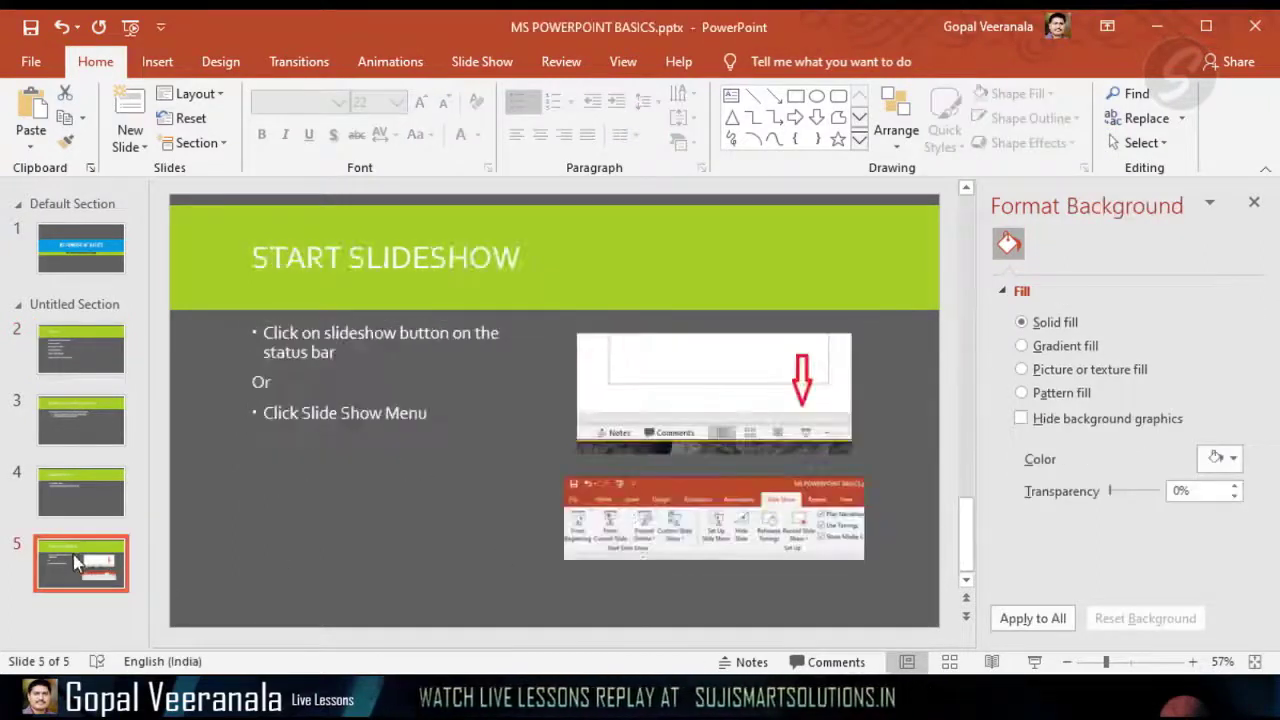
Give the upper screenshot on slide 5 a black-framed picture style.
click(680, 498)
click(700, 363)
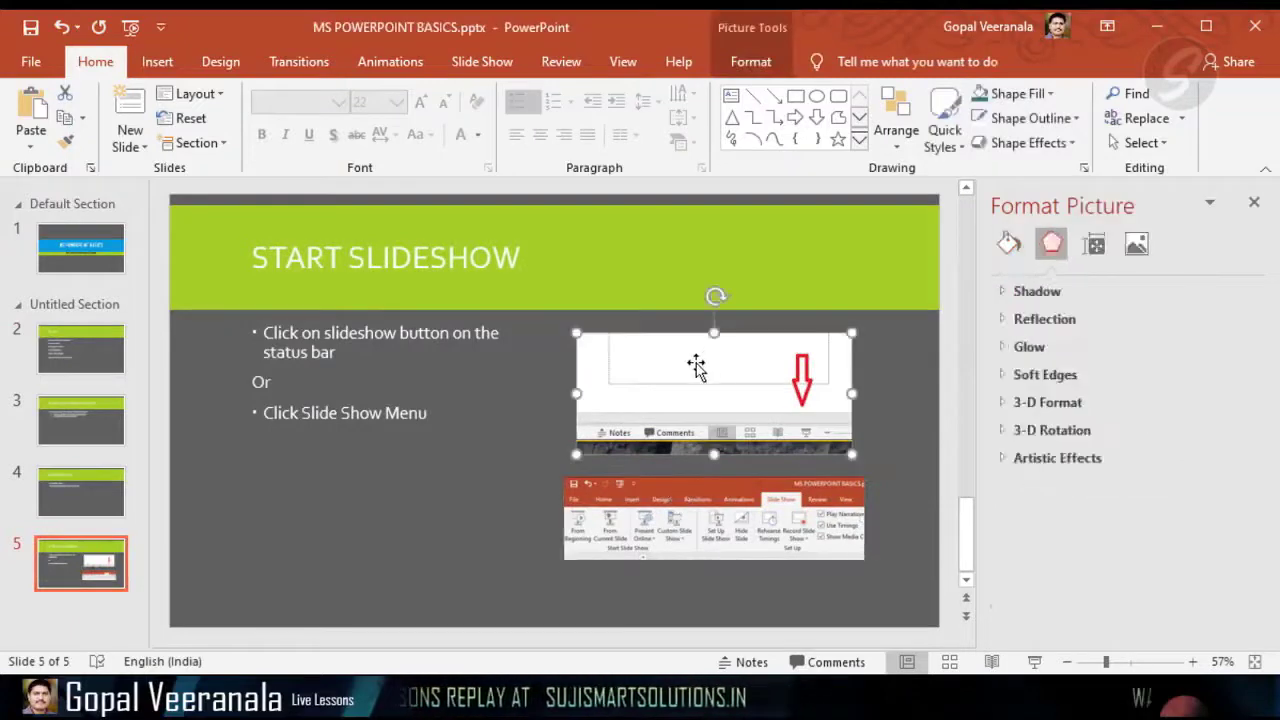
click(451, 477)
click(680, 357)
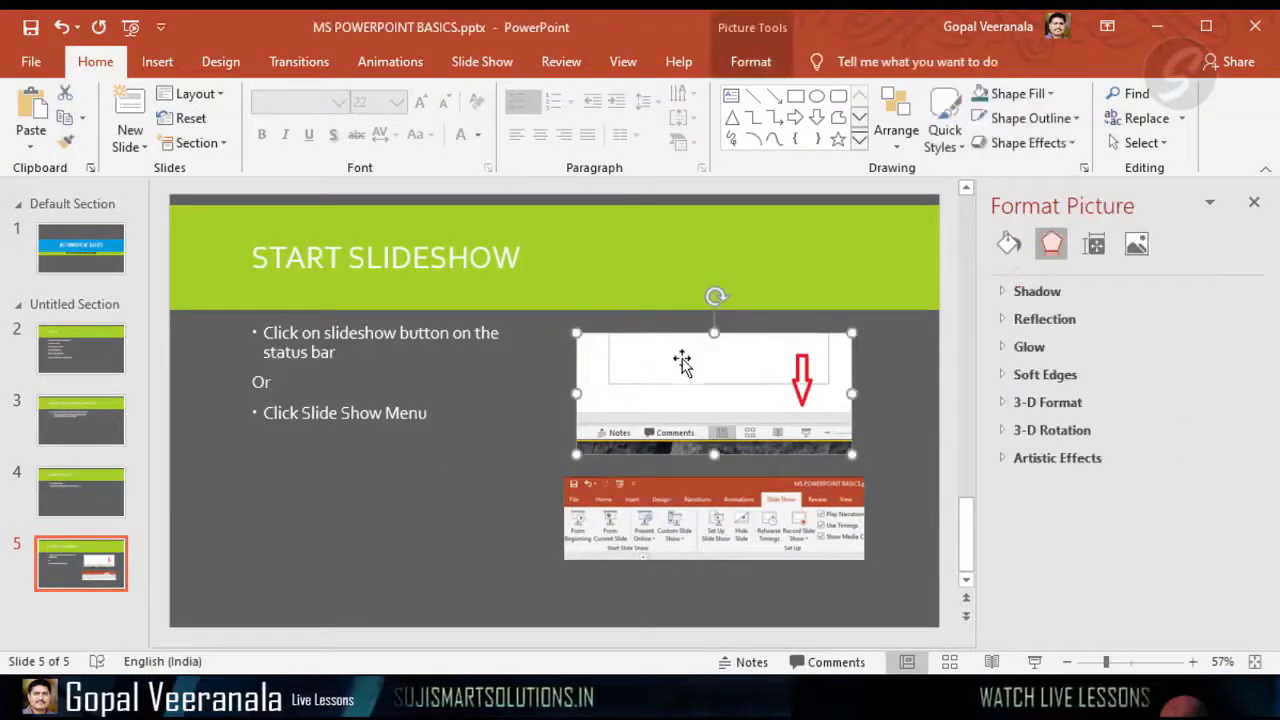
click(750, 65)
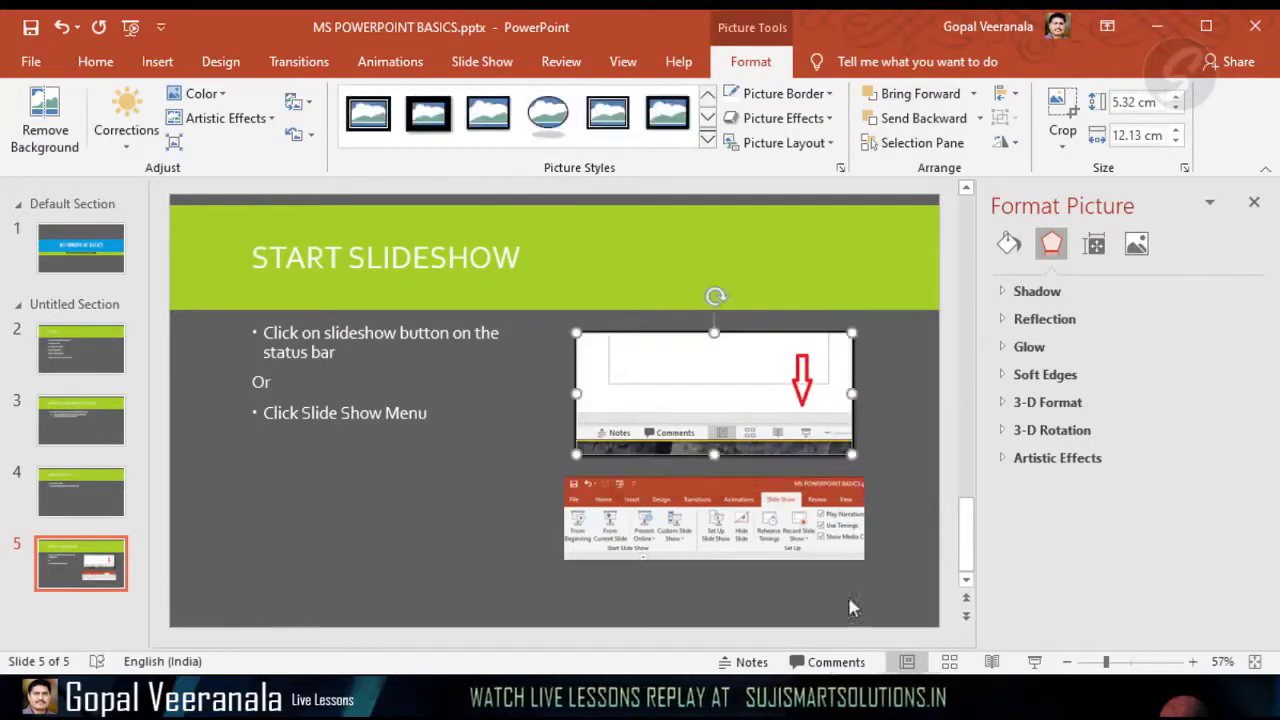
Apply the same black frame to the lower screenshot and check both pictures.
click(617, 480)
click(466, 494)
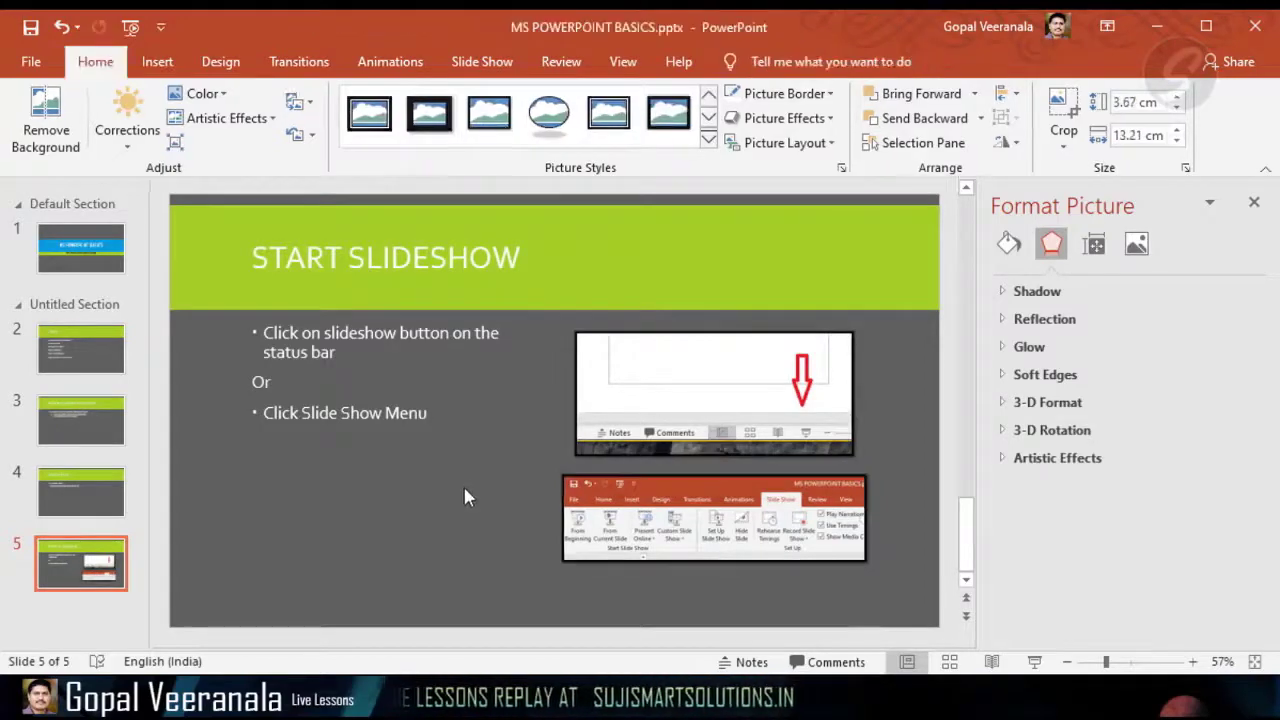
click(726, 386)
click(746, 527)
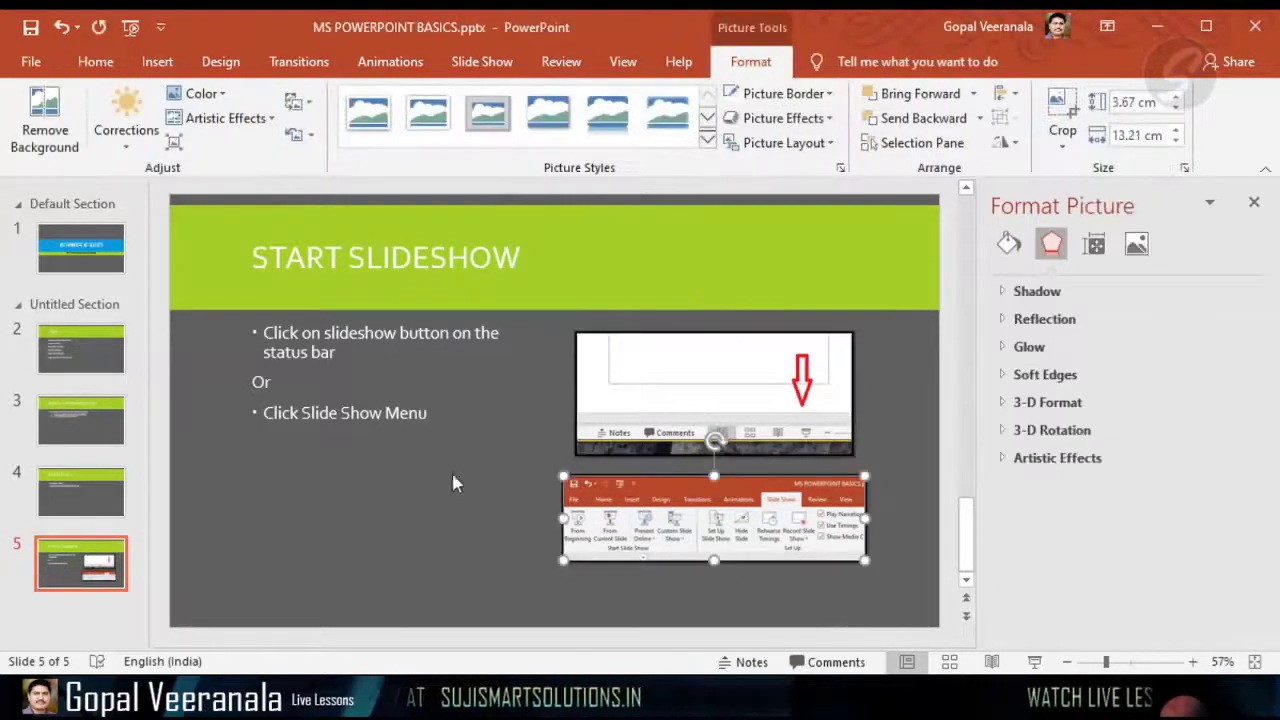
click(451, 469)
click(338, 332)
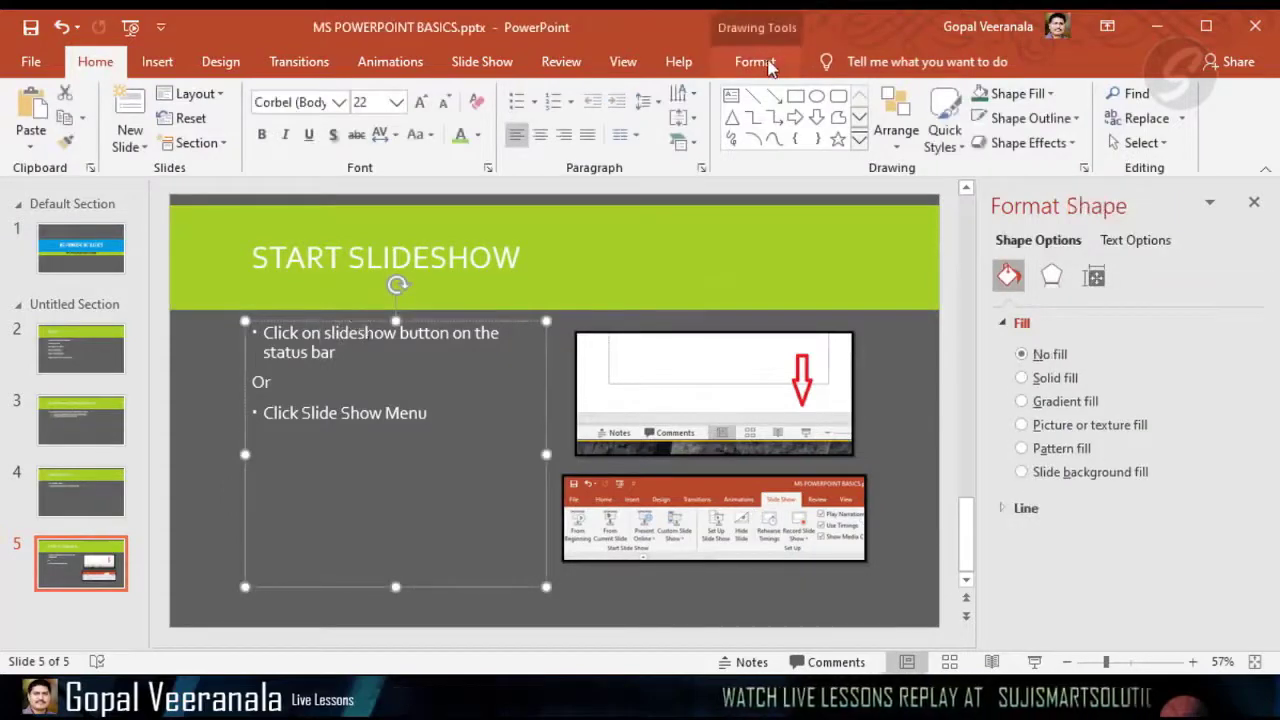
click(883, 403)
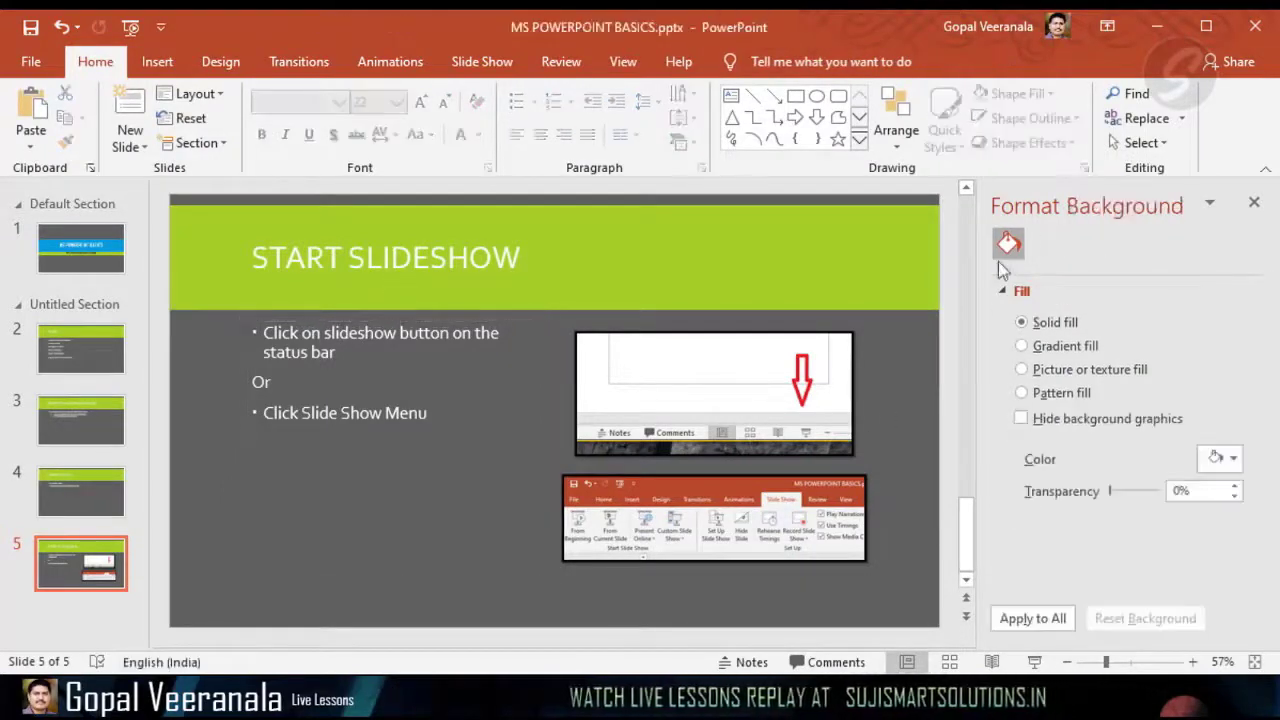
Close Format Background and insert a blank slide 6 after Start Slideshow with Ctrl+M.
click(1253, 203)
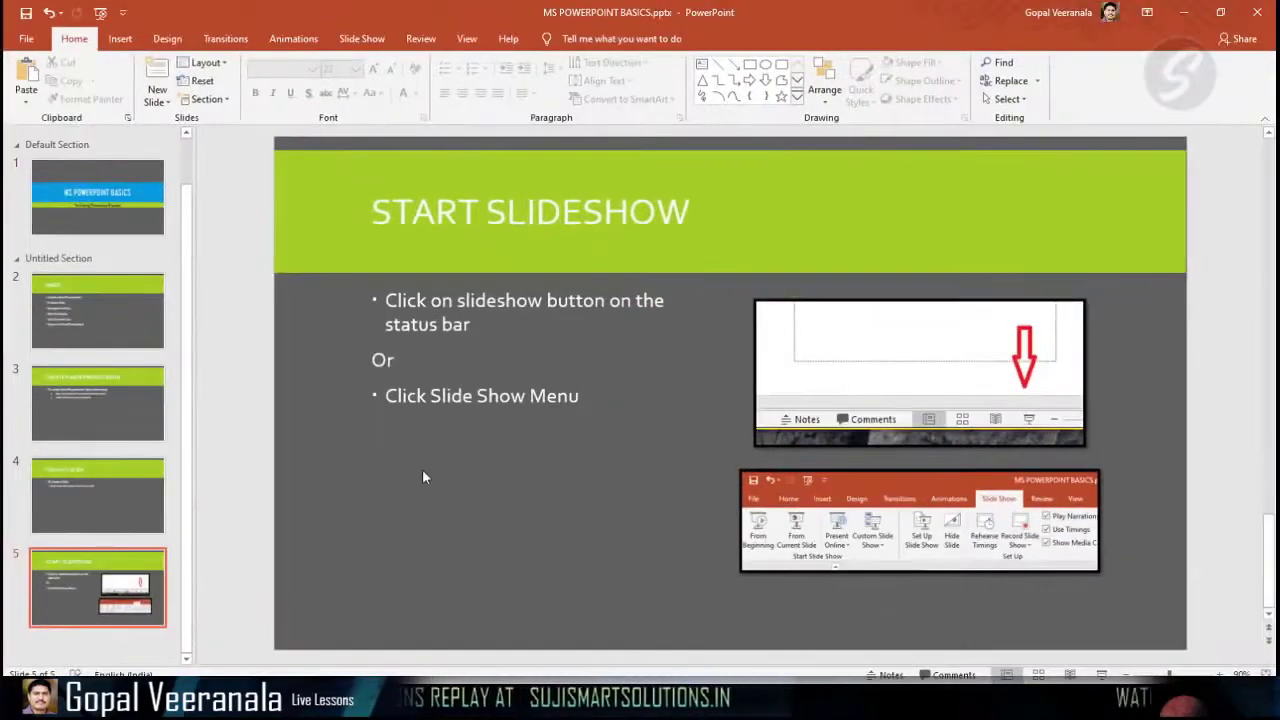
click(98, 588)
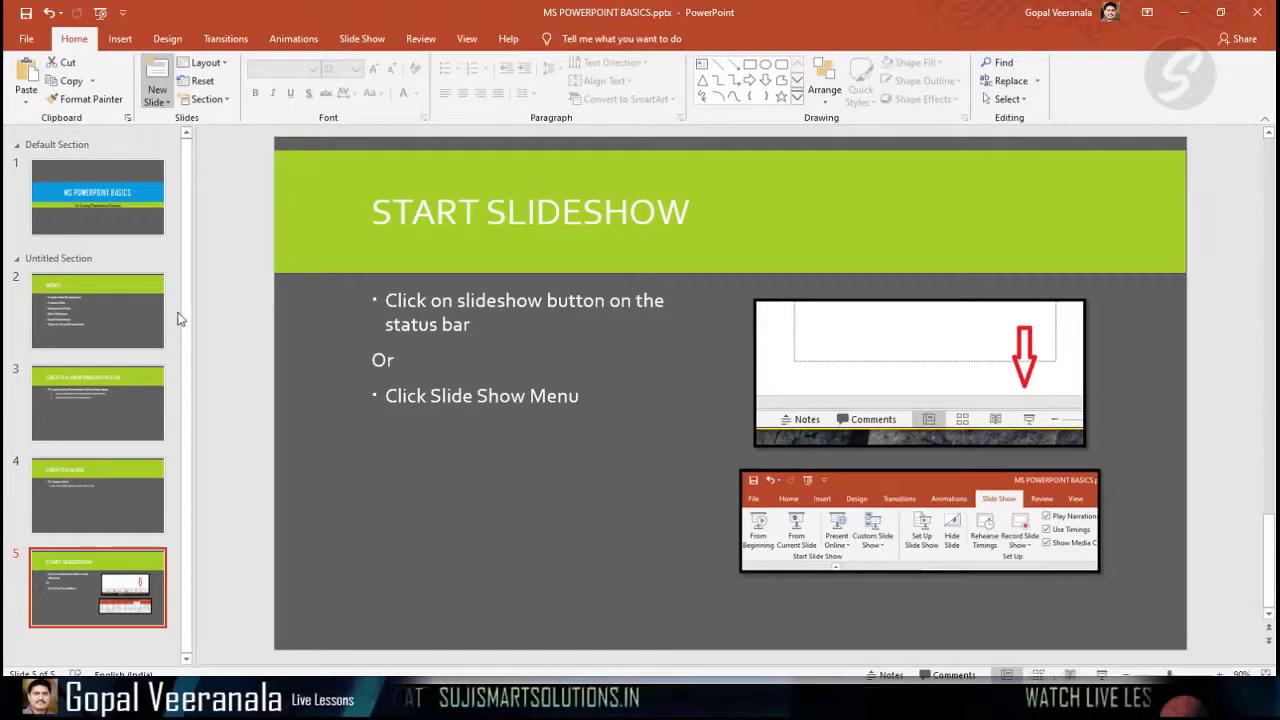
key(ctrl+m)
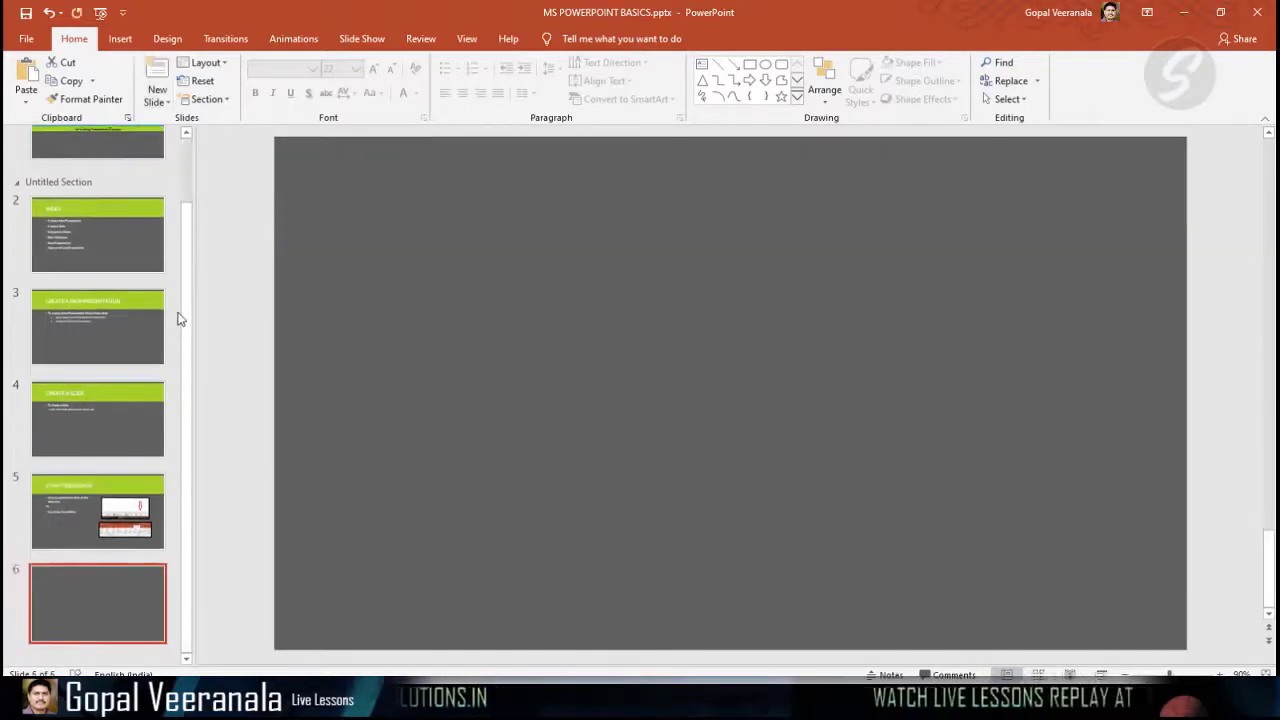
Apply the white Office theme from the Design tab, scroll through the slides, then undo it.
click(167, 40)
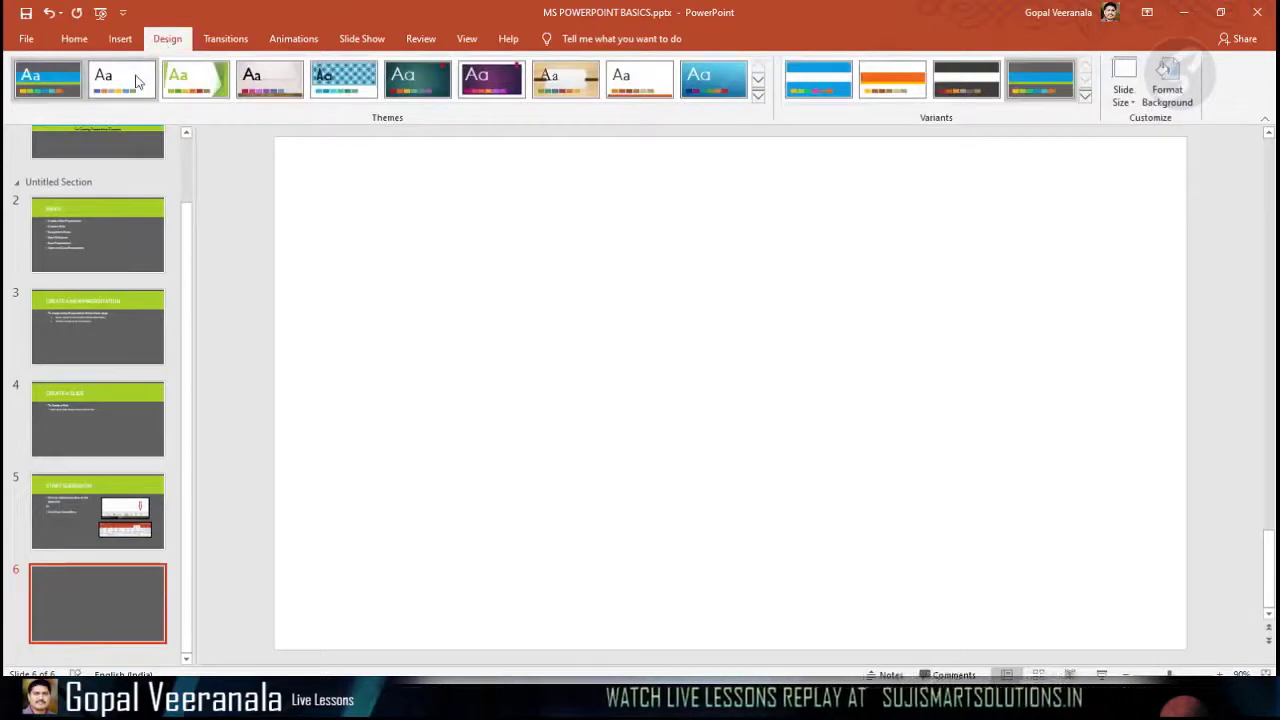
click(137, 80)
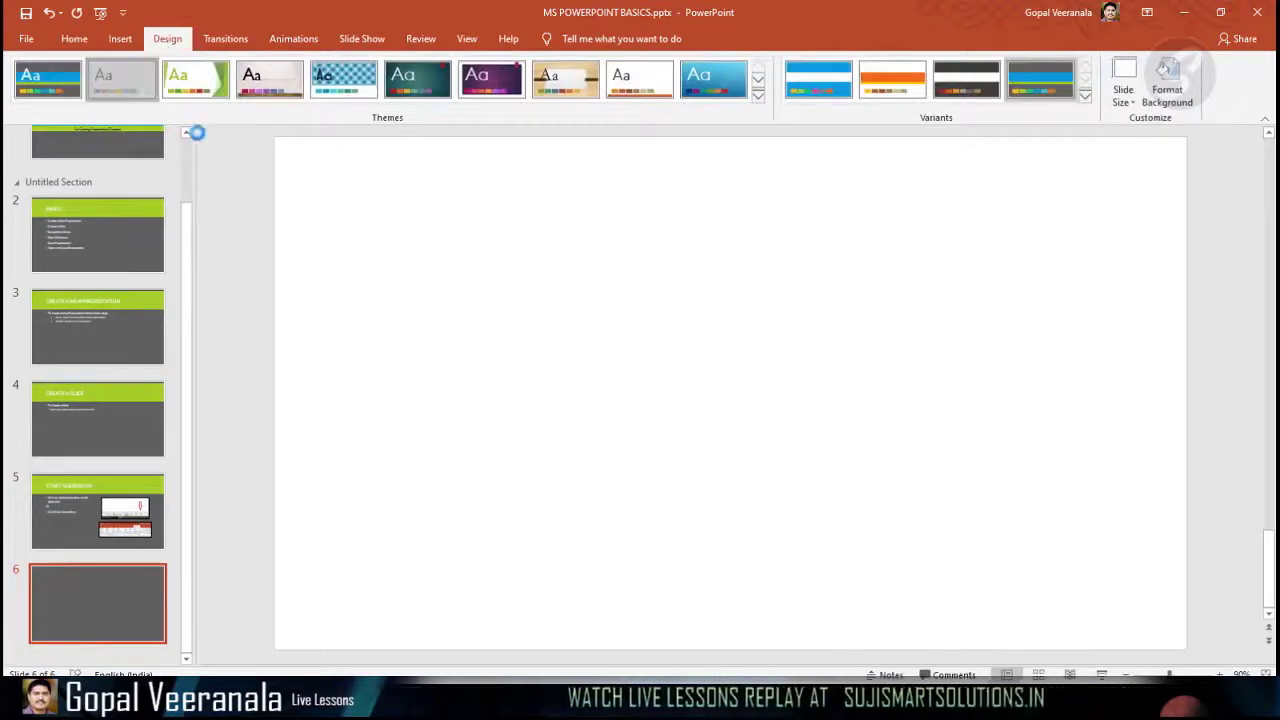
scroll(443, 471, up, 5)
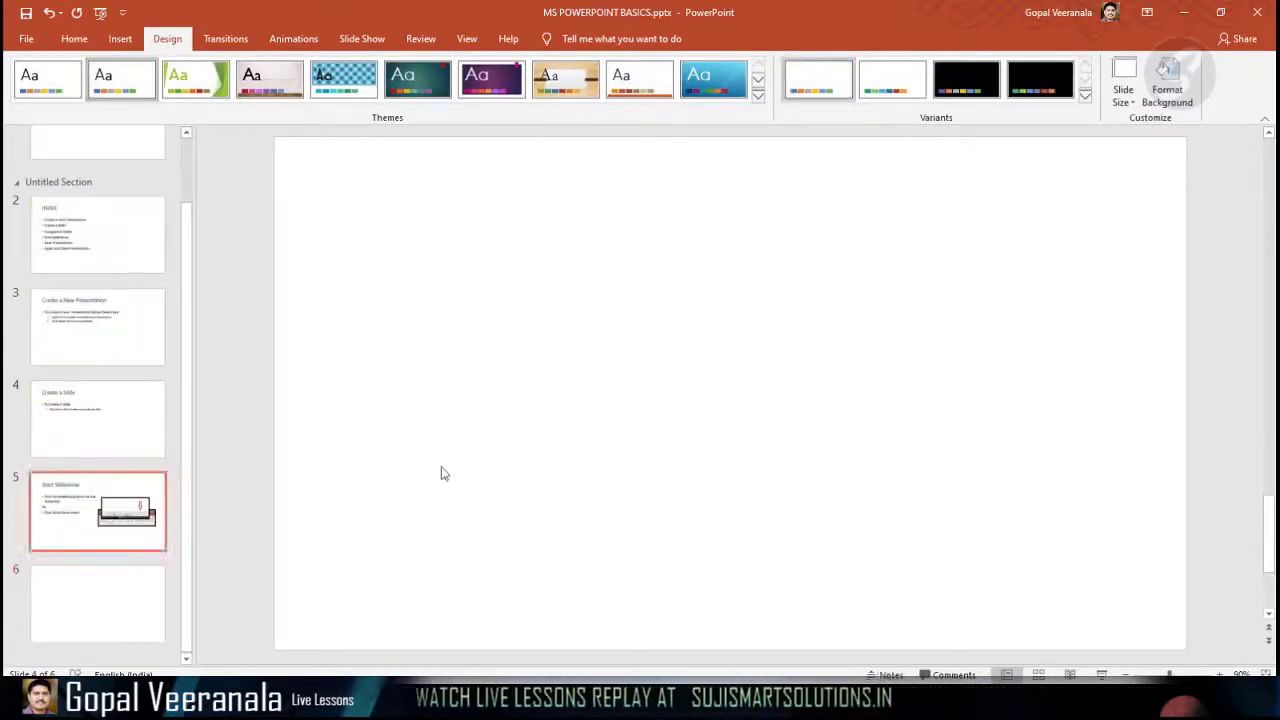
scroll(455, 480, down, 5)
scroll(455, 490, up, 5)
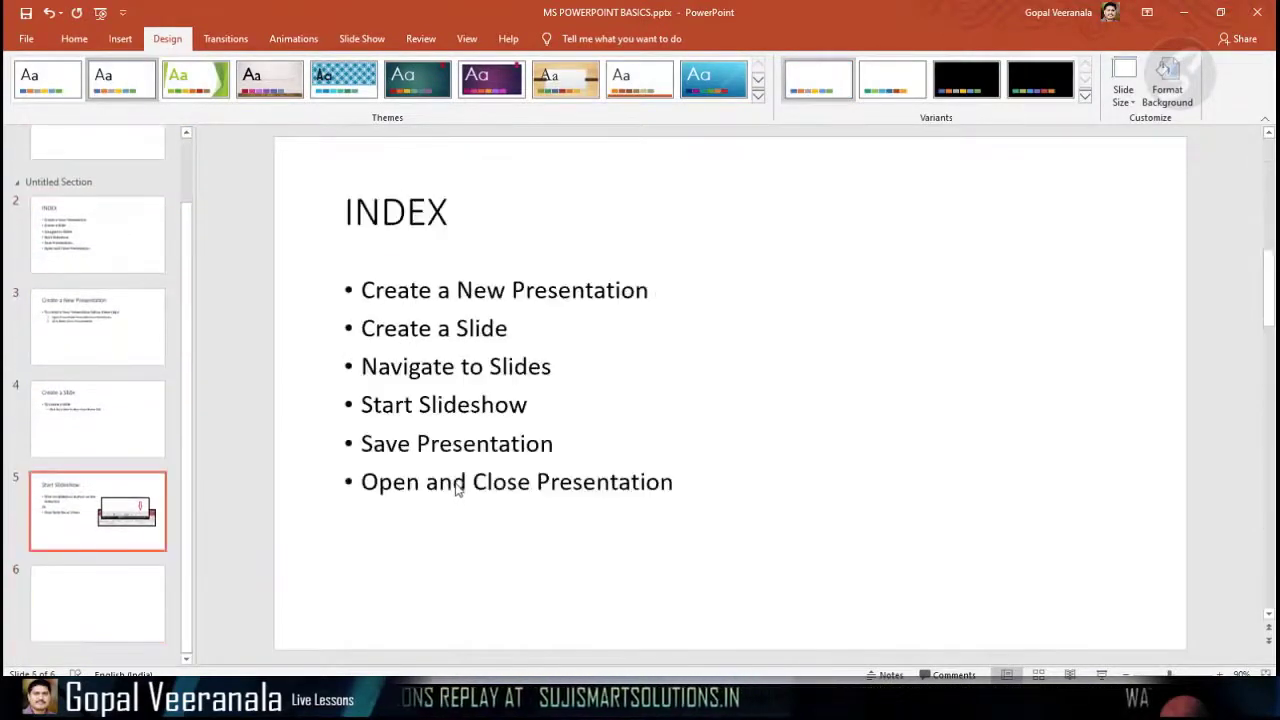
scroll(450, 490, down, 5)
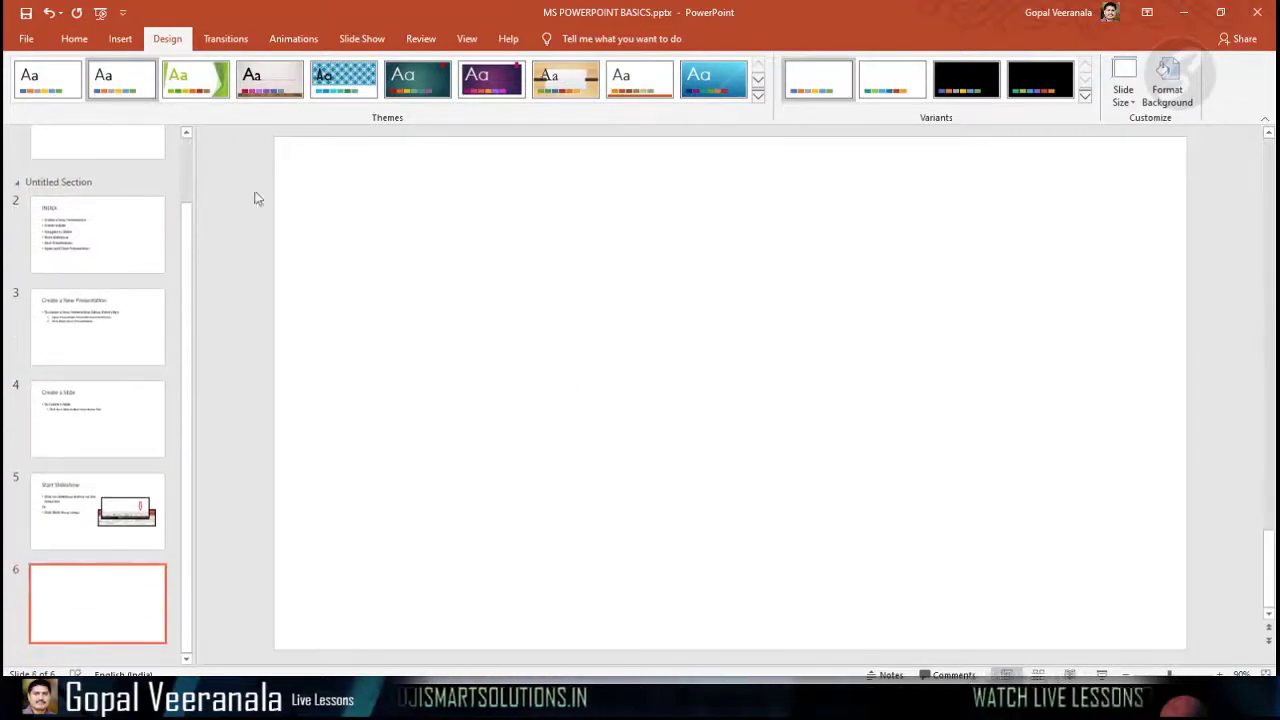
scroll(468, 398, up, 4)
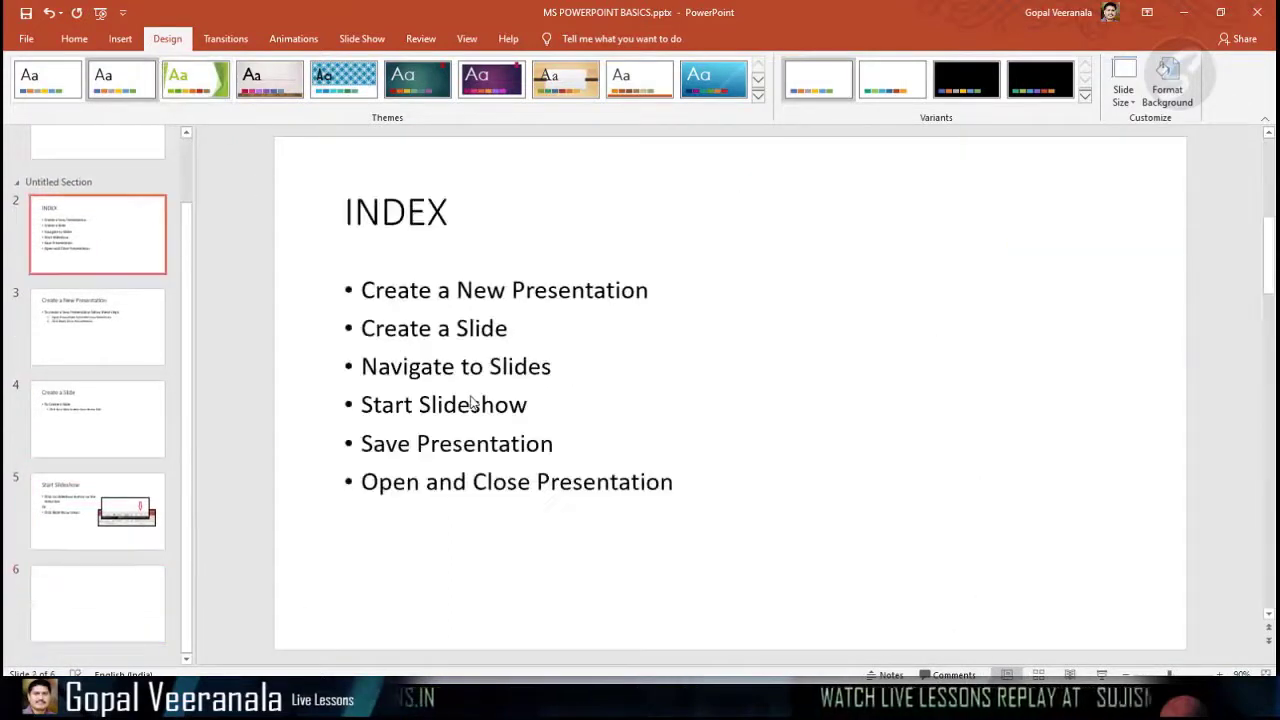
scroll(253, 327, down, 1)
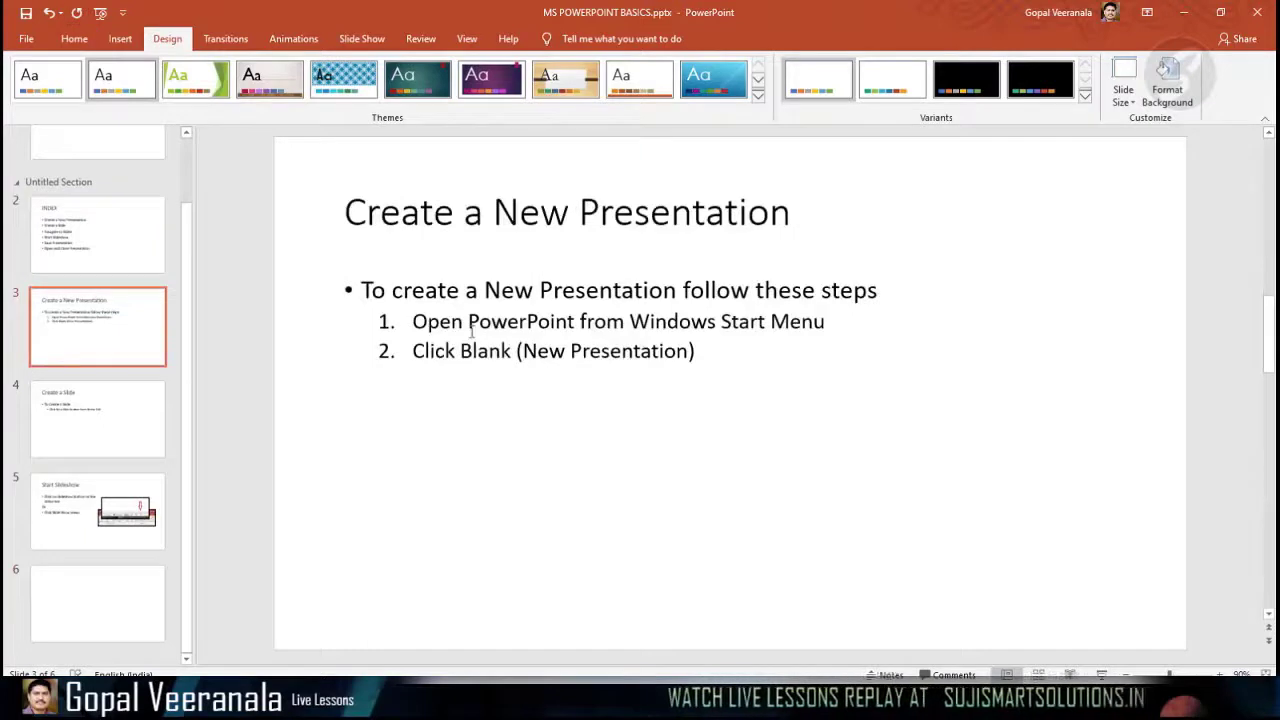
click(48, 13)
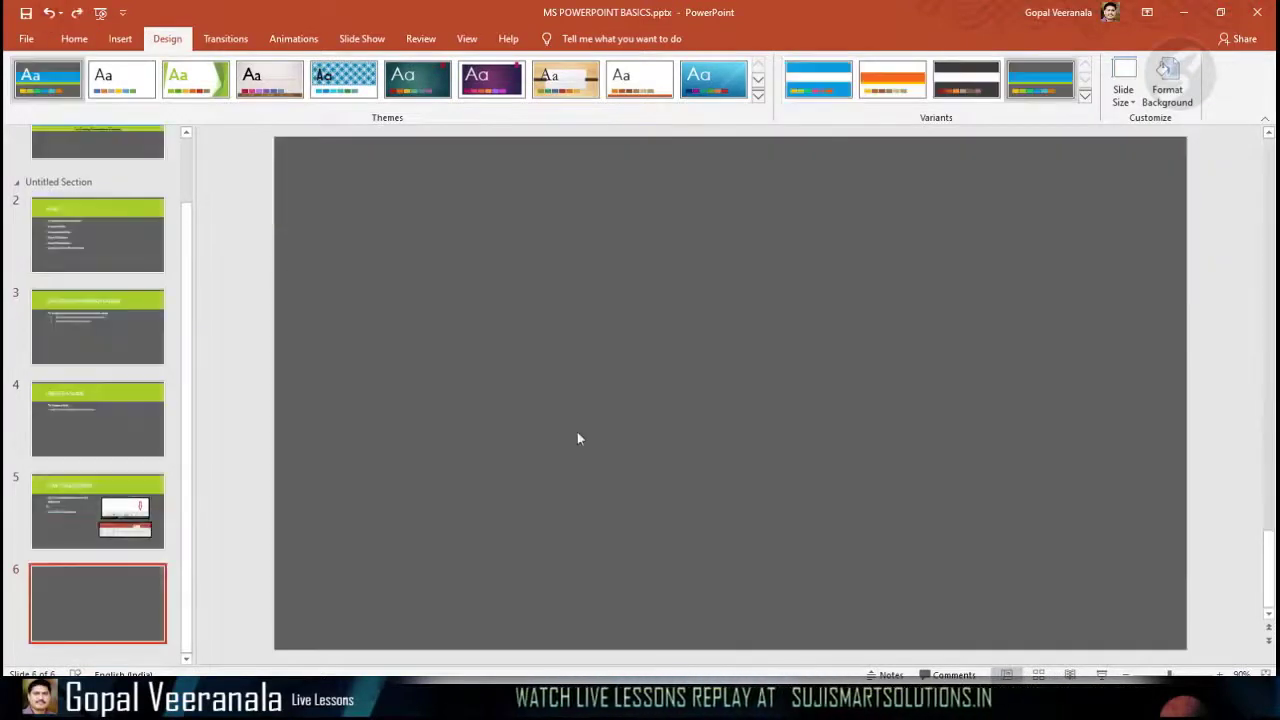
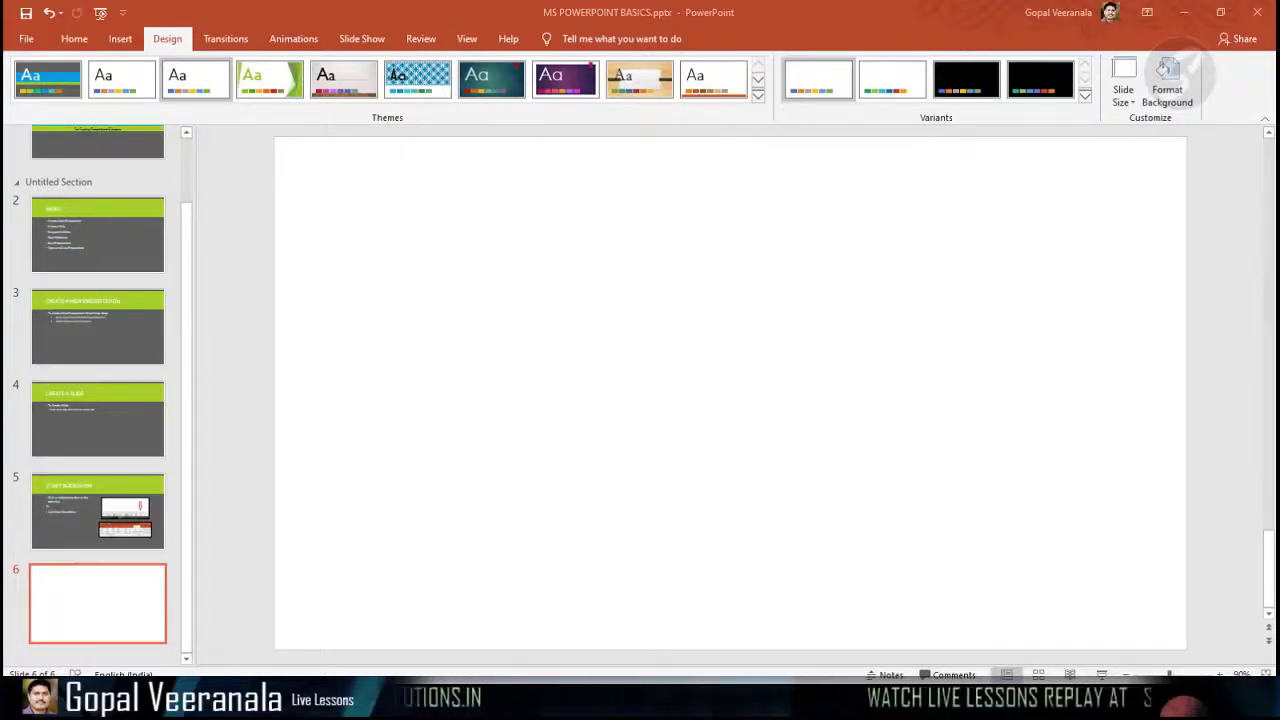
Switch from PowerPoint to the Chrome window showing a new Google tab.
key(alt+Tab)
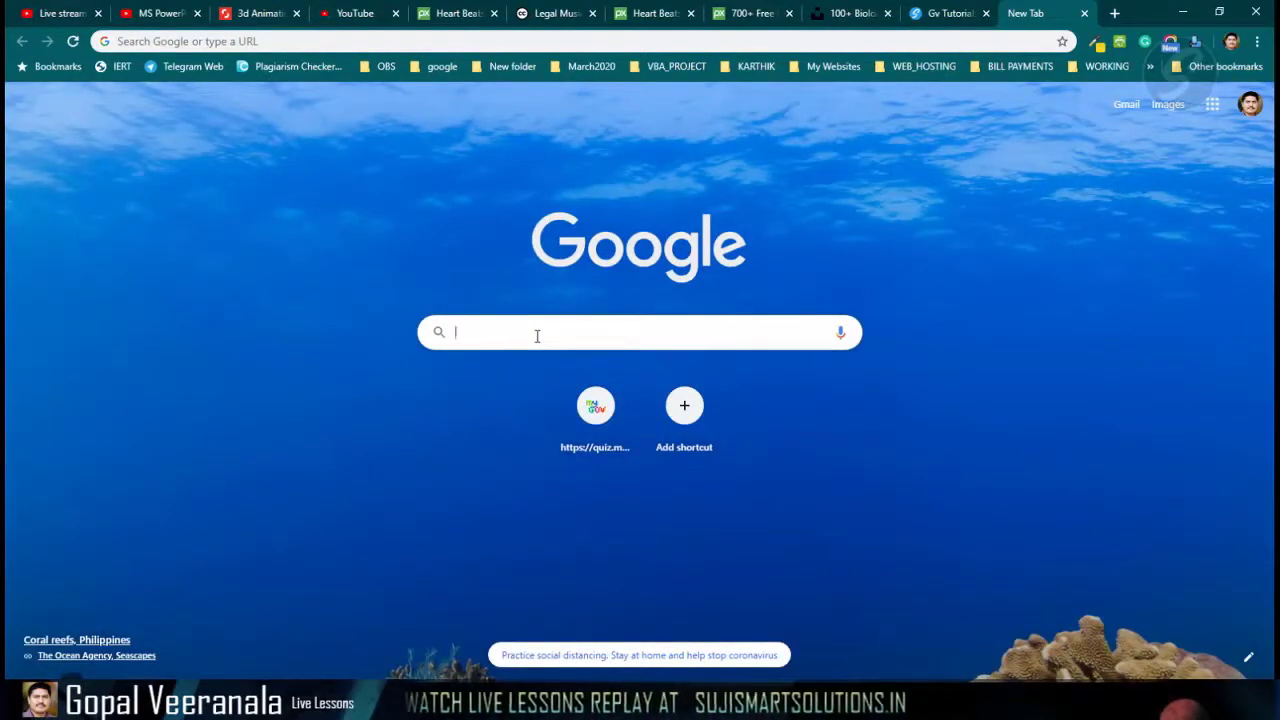
Search Google for 'cc0 image' and open the Pixabay free images result.
click(556, 326)
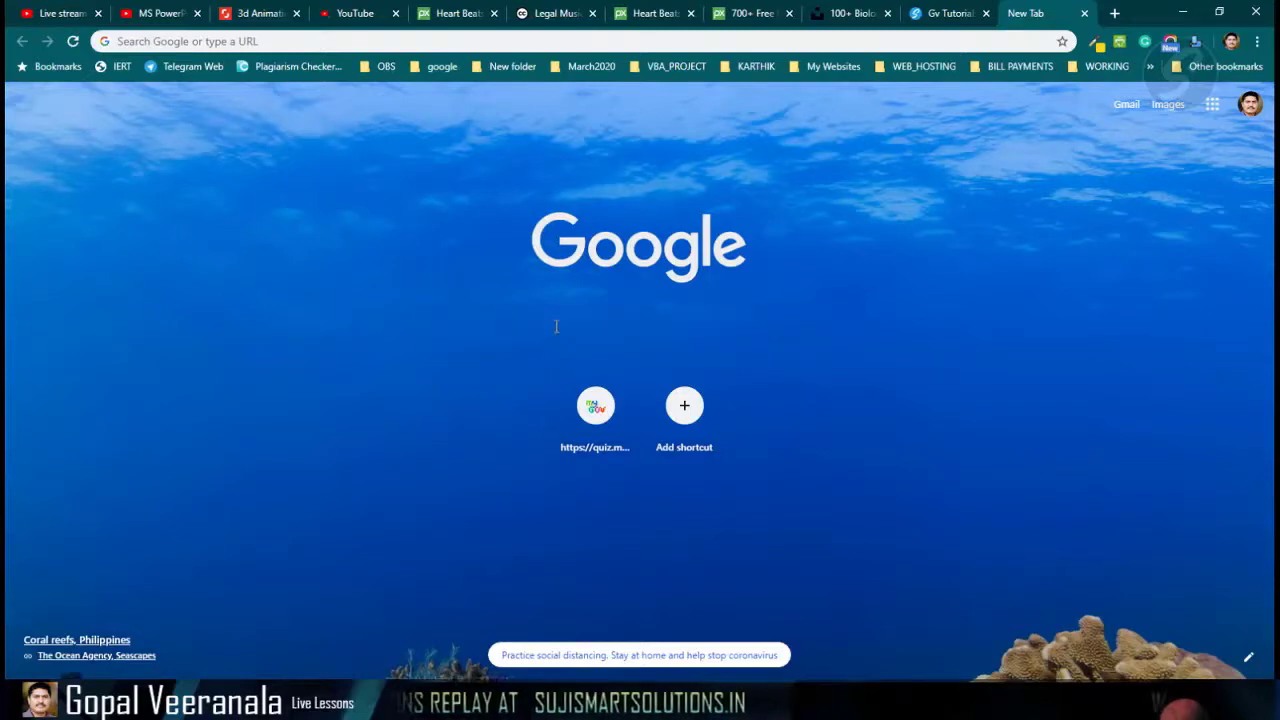
click(556, 326)
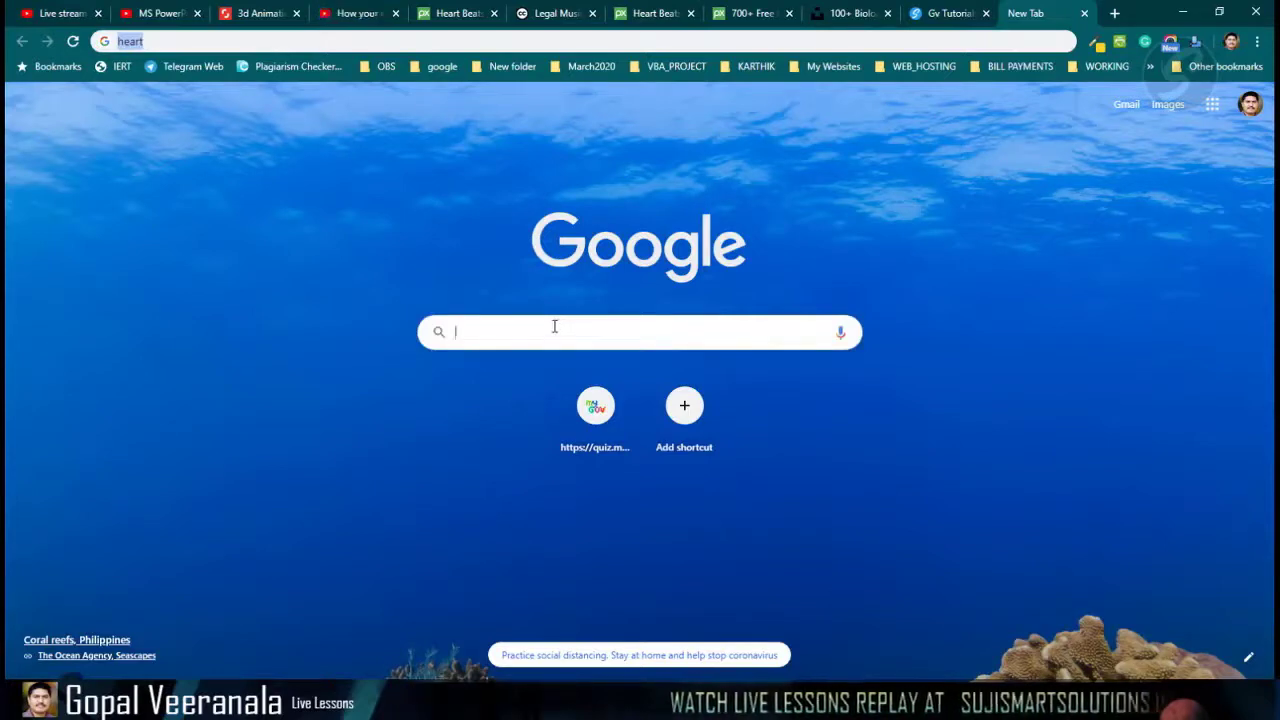
click(190, 40)
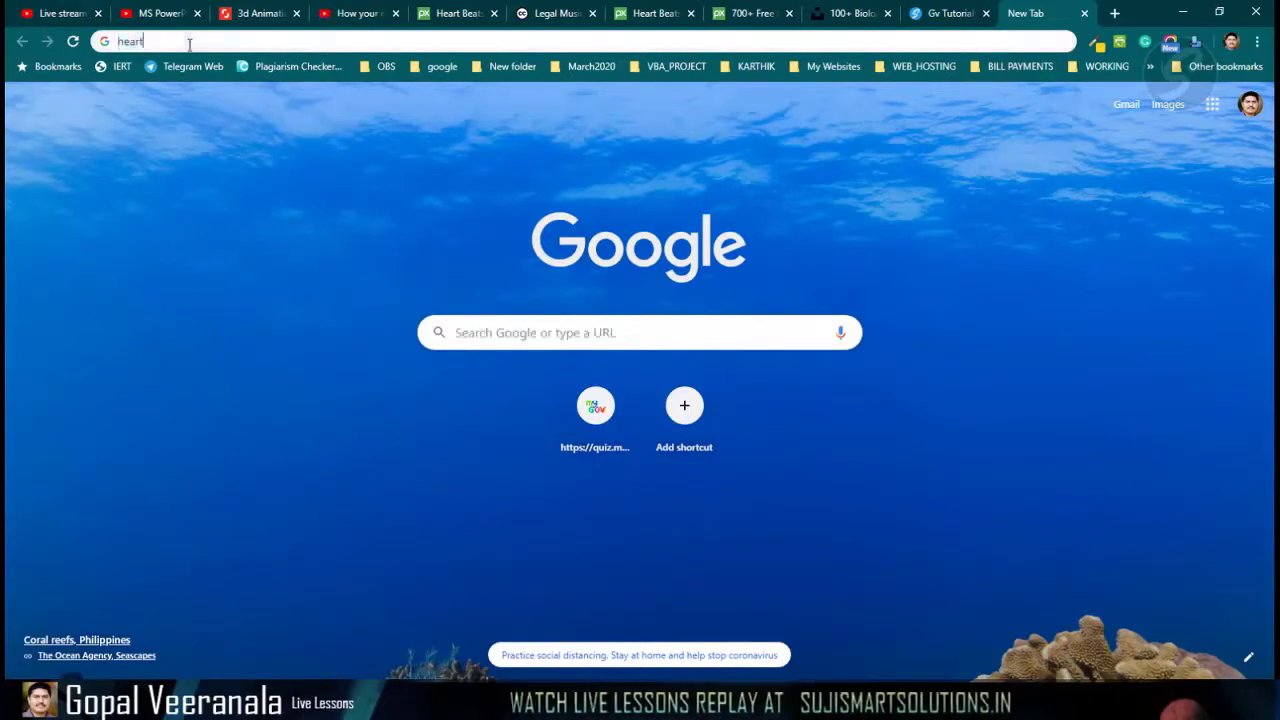
click(258, 41)
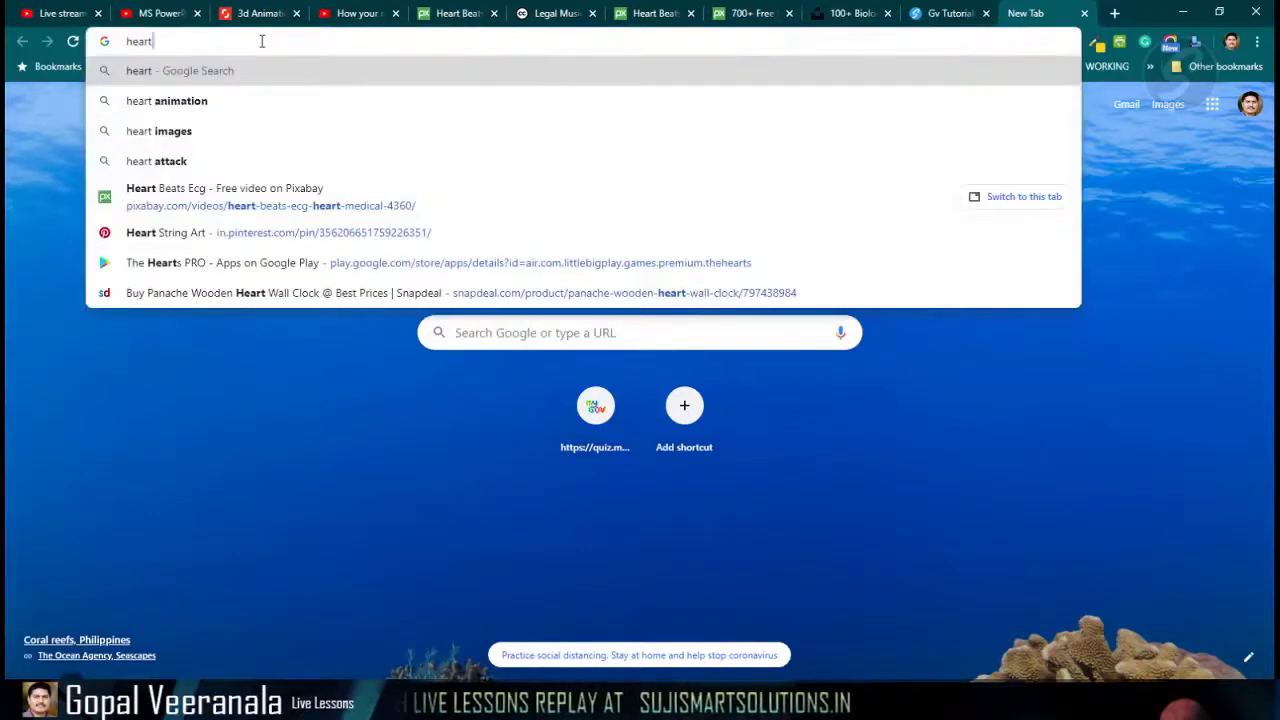
double_click(261, 41)
key(BackSpace)
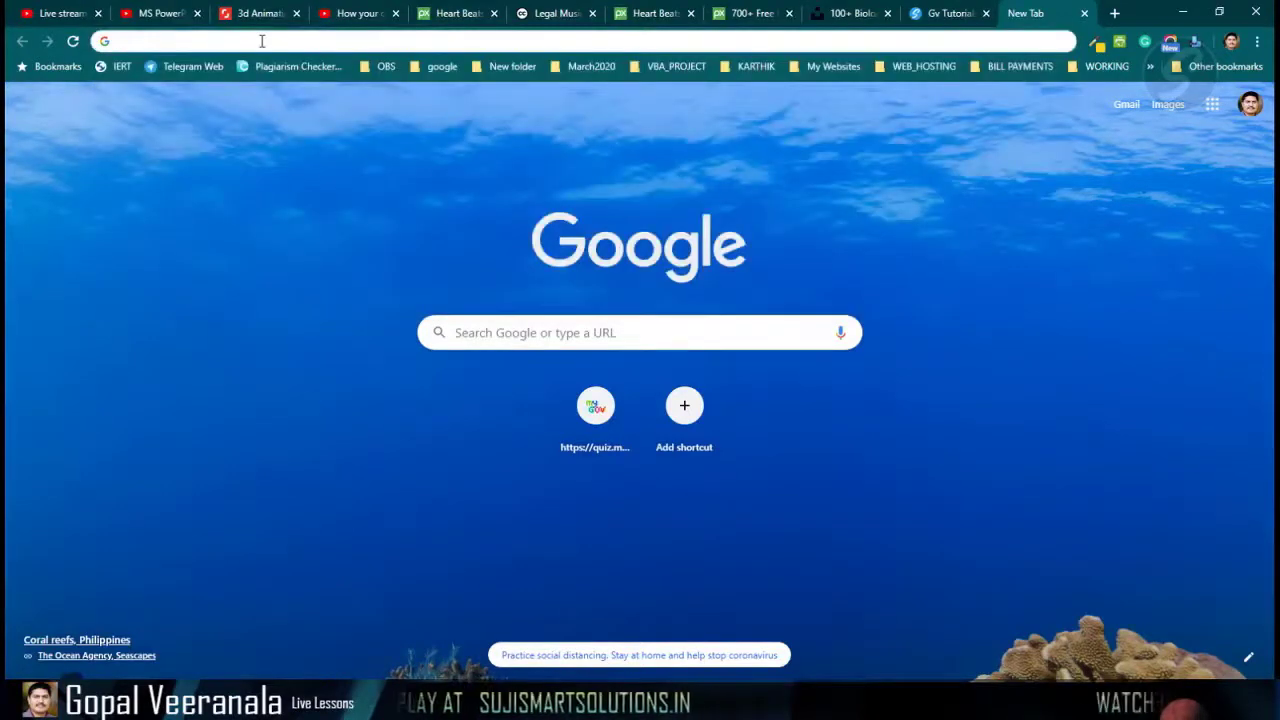
text(cc0 i)
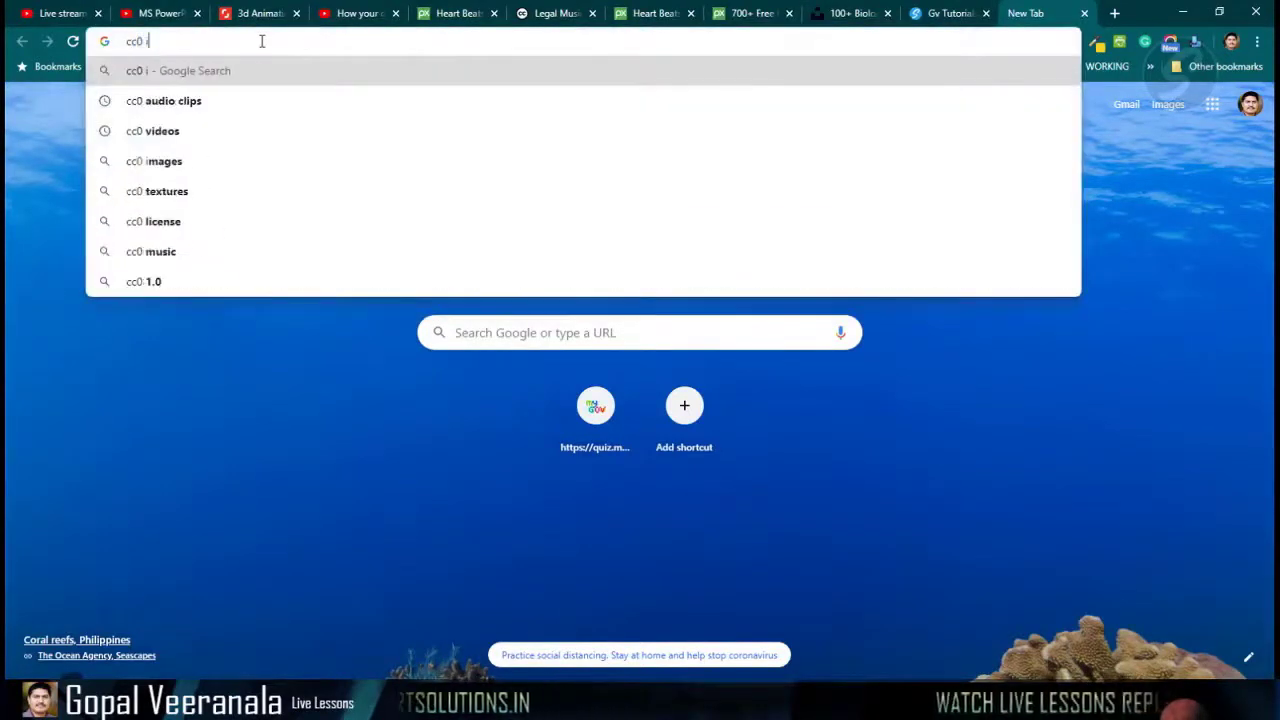
text(mage)
key(Return)
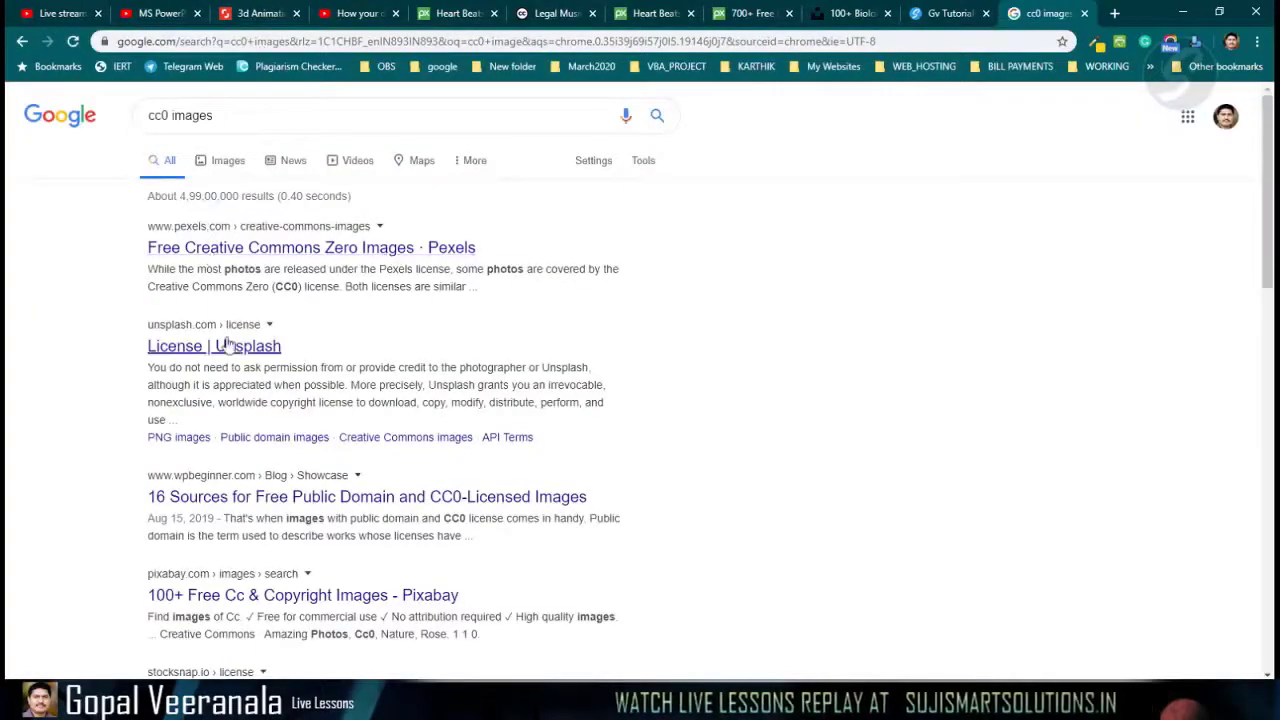
scroll(220, 505, down, 2)
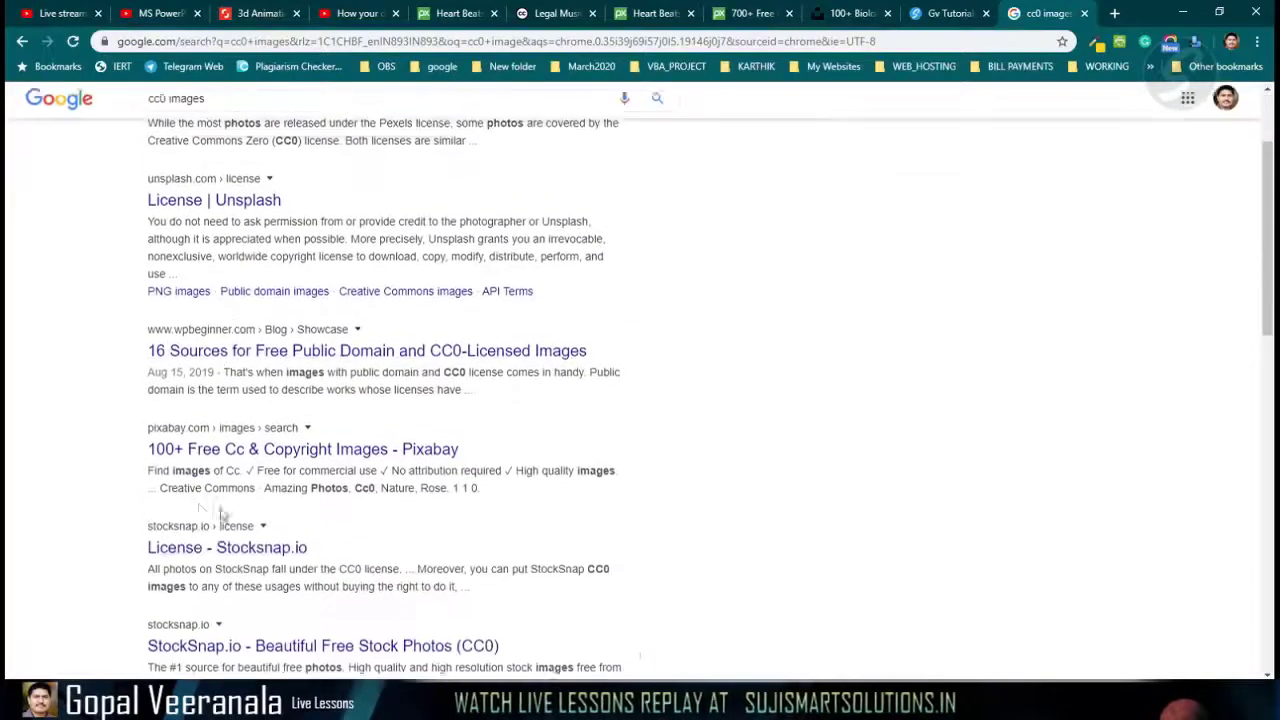
click(242, 440)
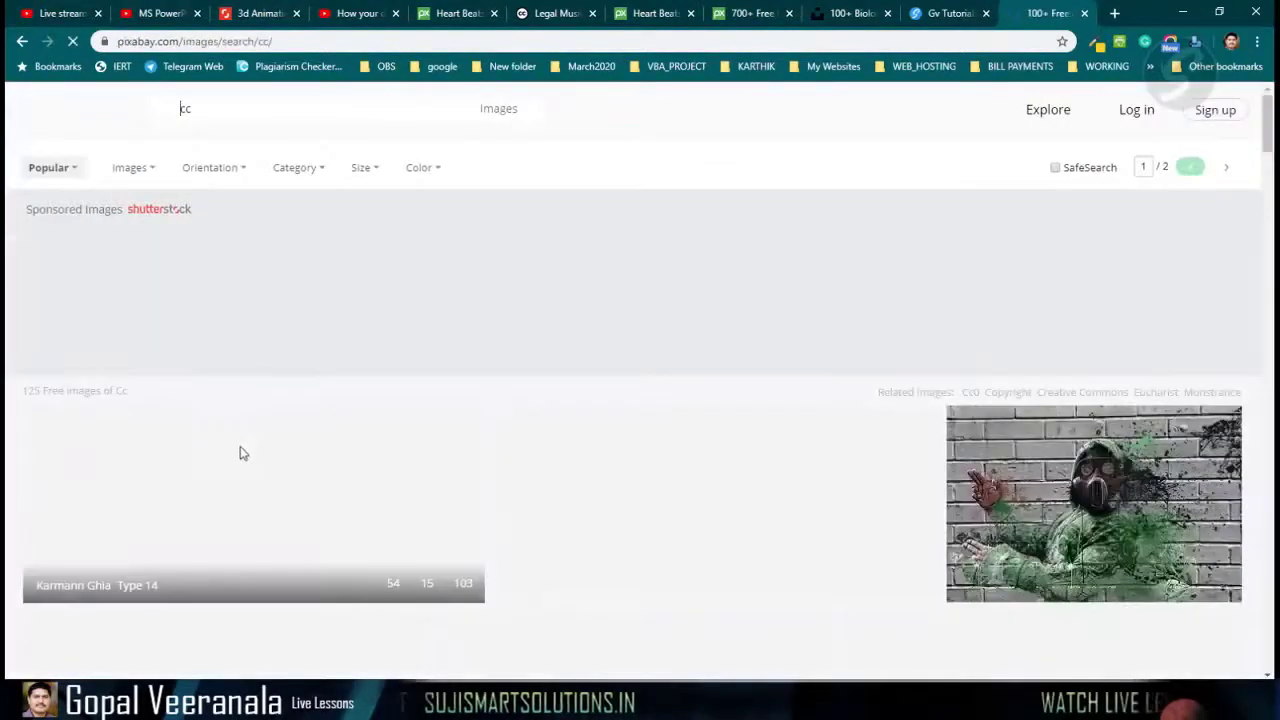
Search Pixabay for 'heart' and browse the results.
scroll(560, 450, down, 2)
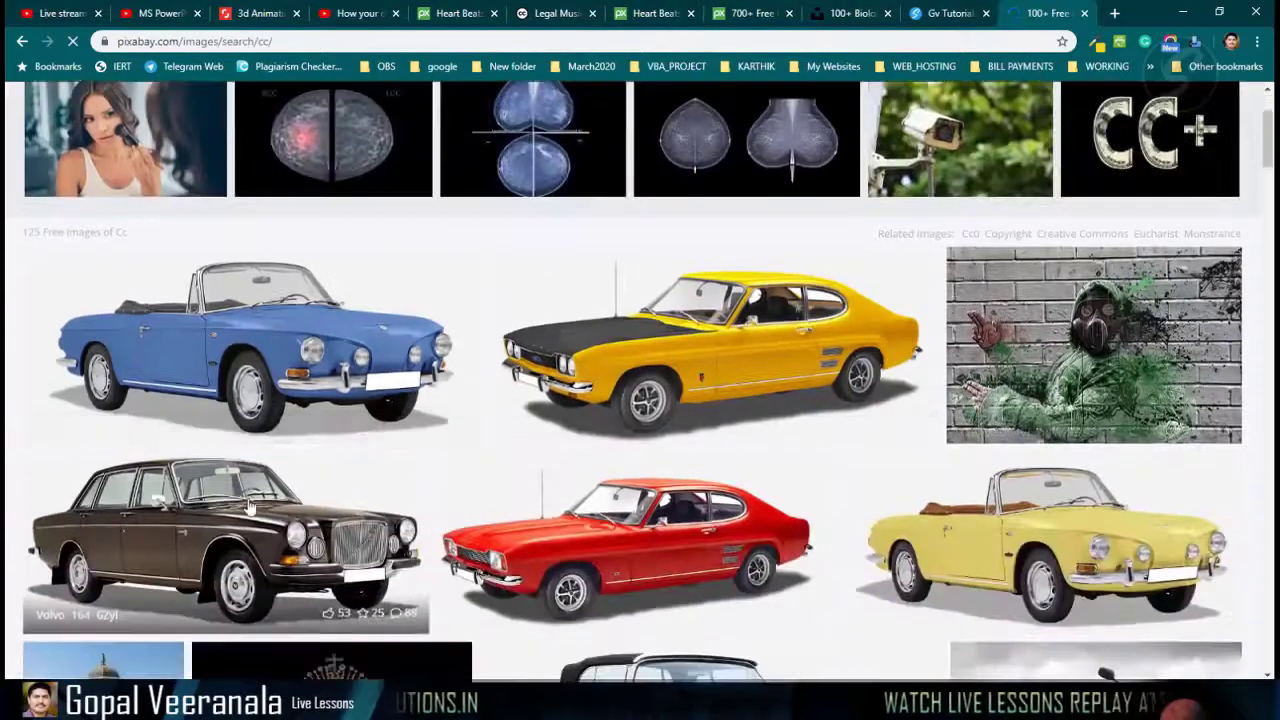
scroll(400, 250, up, 2)
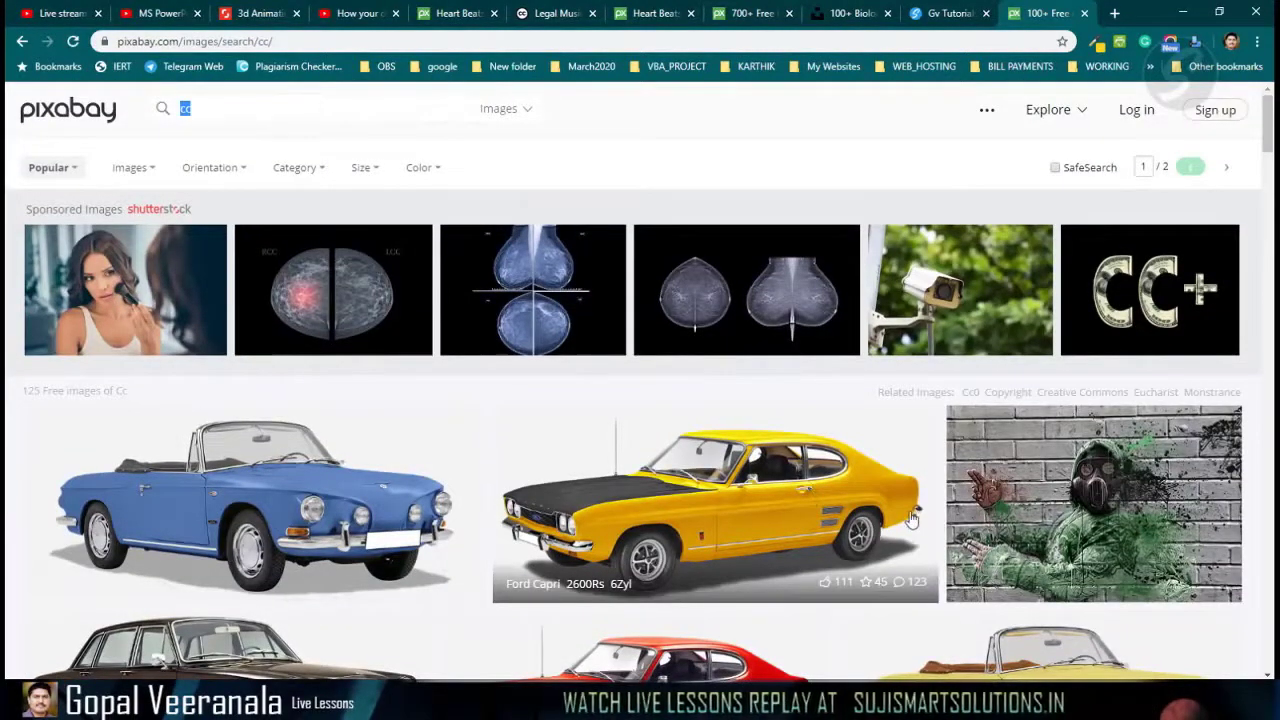
text(hea)
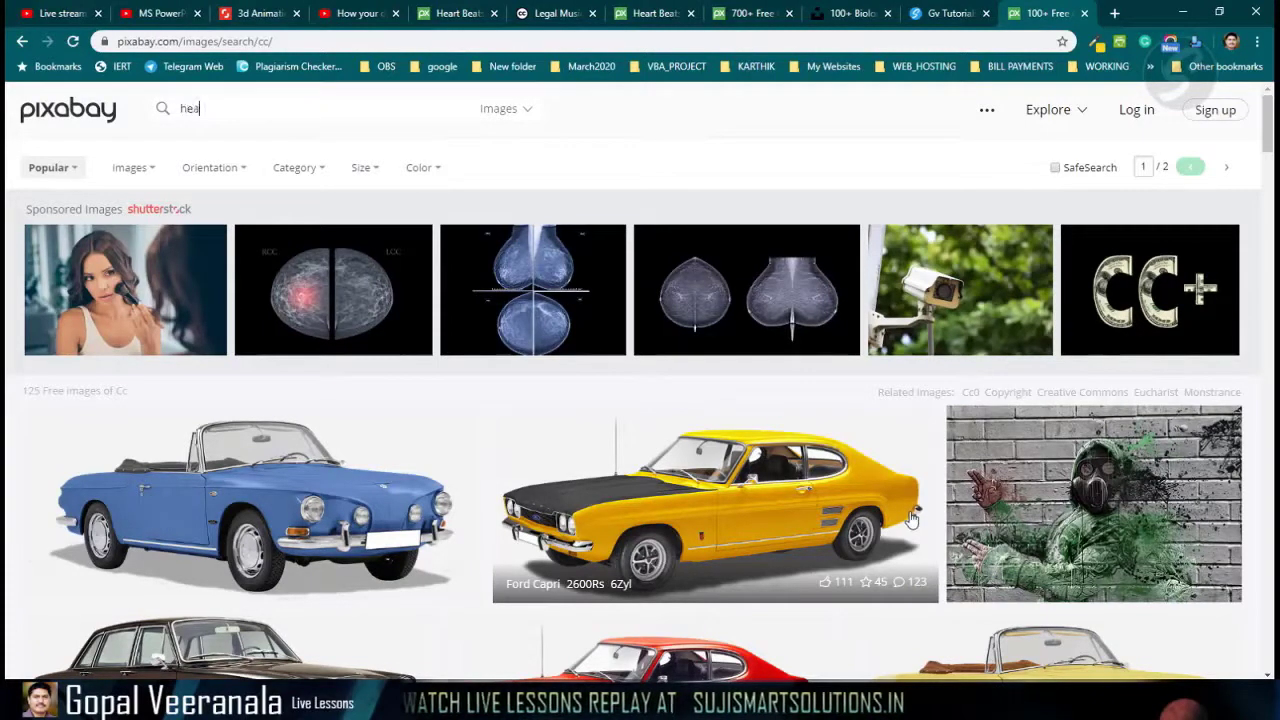
text(rt)
key(Return)
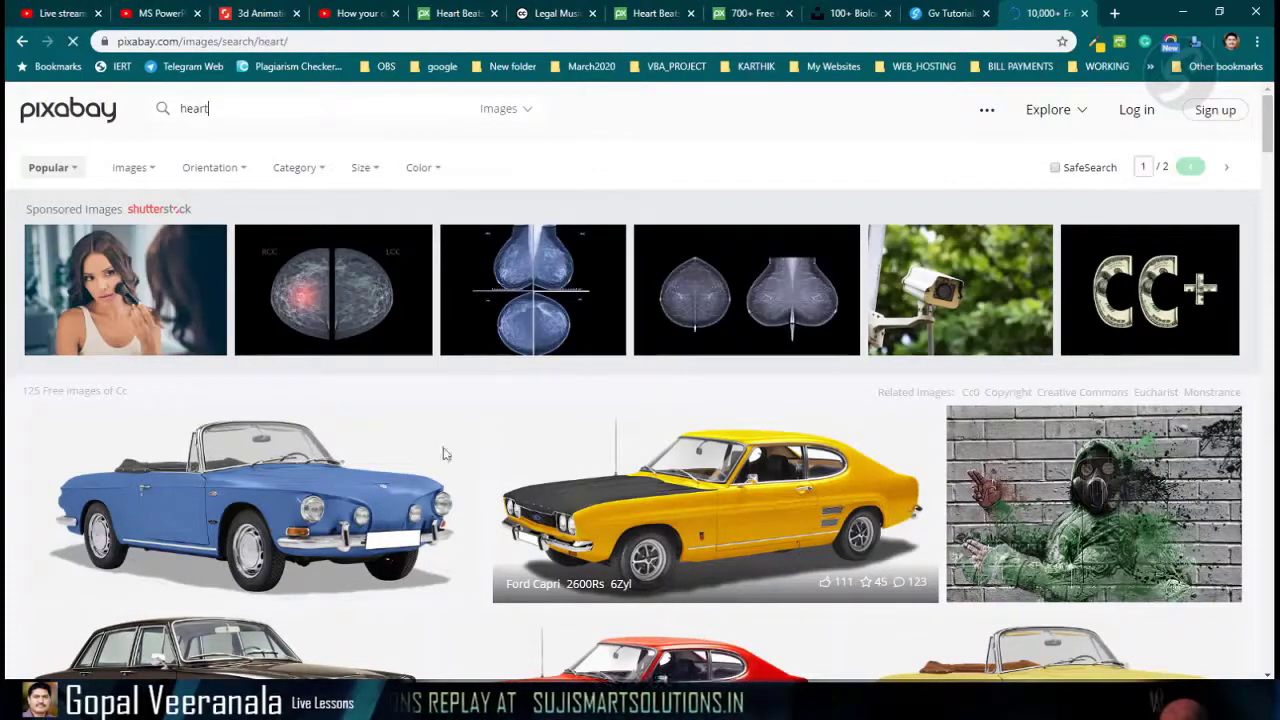
scroll(300, 480, down, 3)
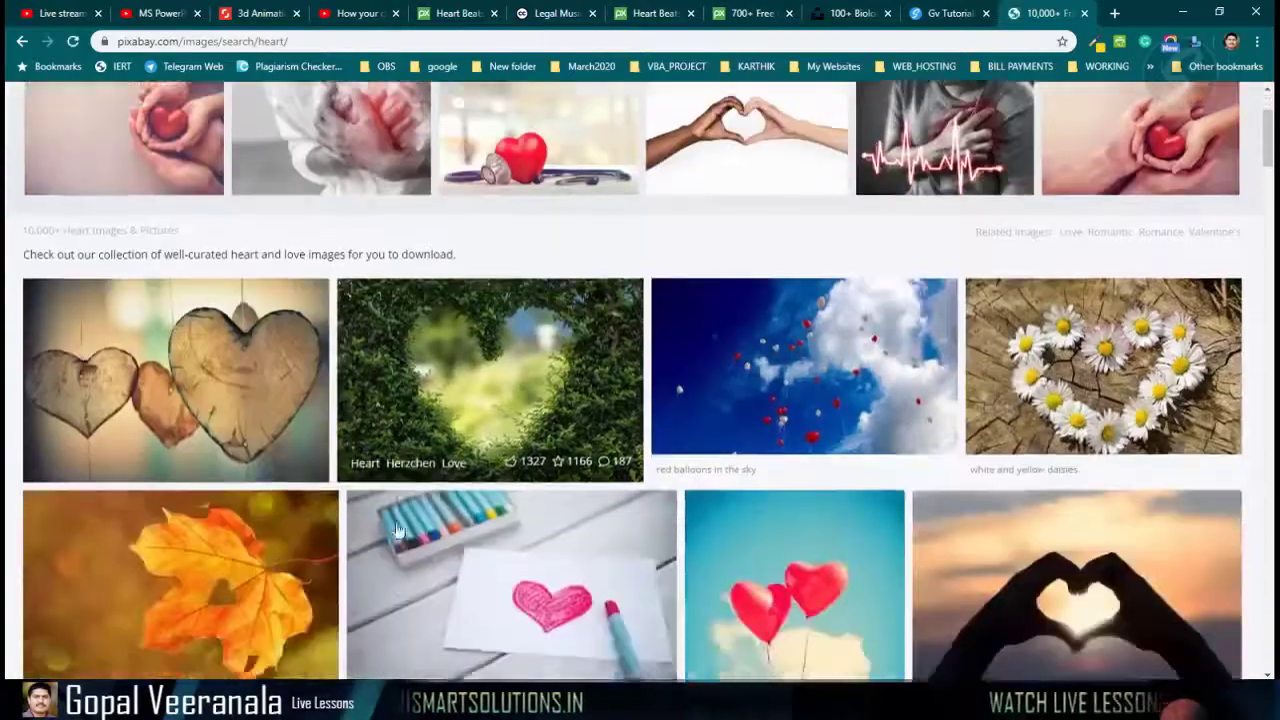
scroll(393, 533, down, 7)
scroll(391, 534, up, 10)
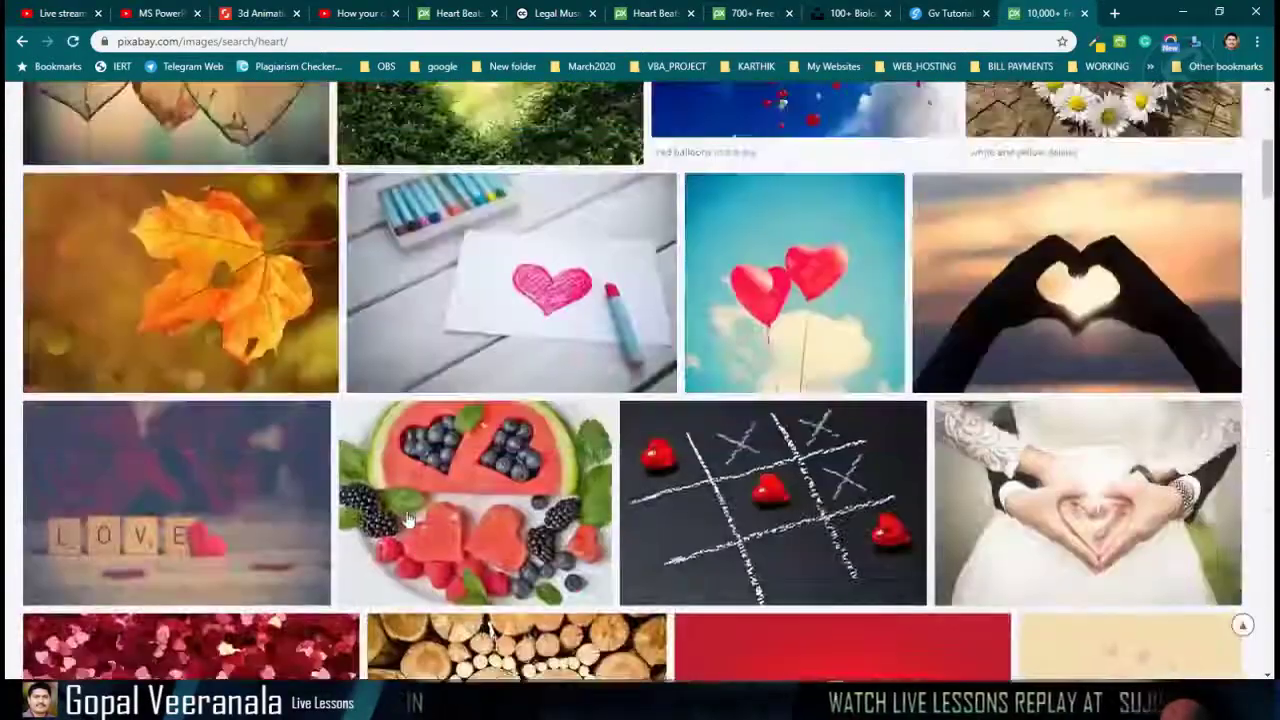
Refine the search to 'heart internal' and open the Human Heart Blood Flow illustration.
click(277, 108)
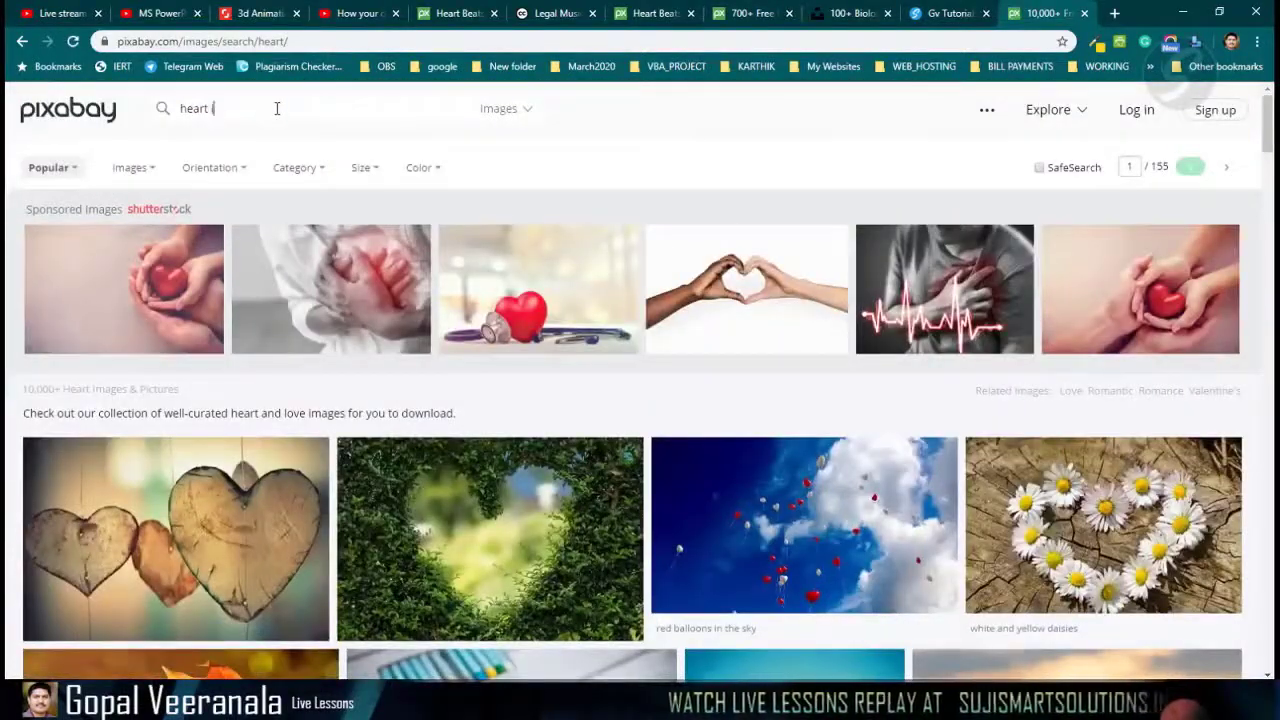
text(internal)
key(Return)
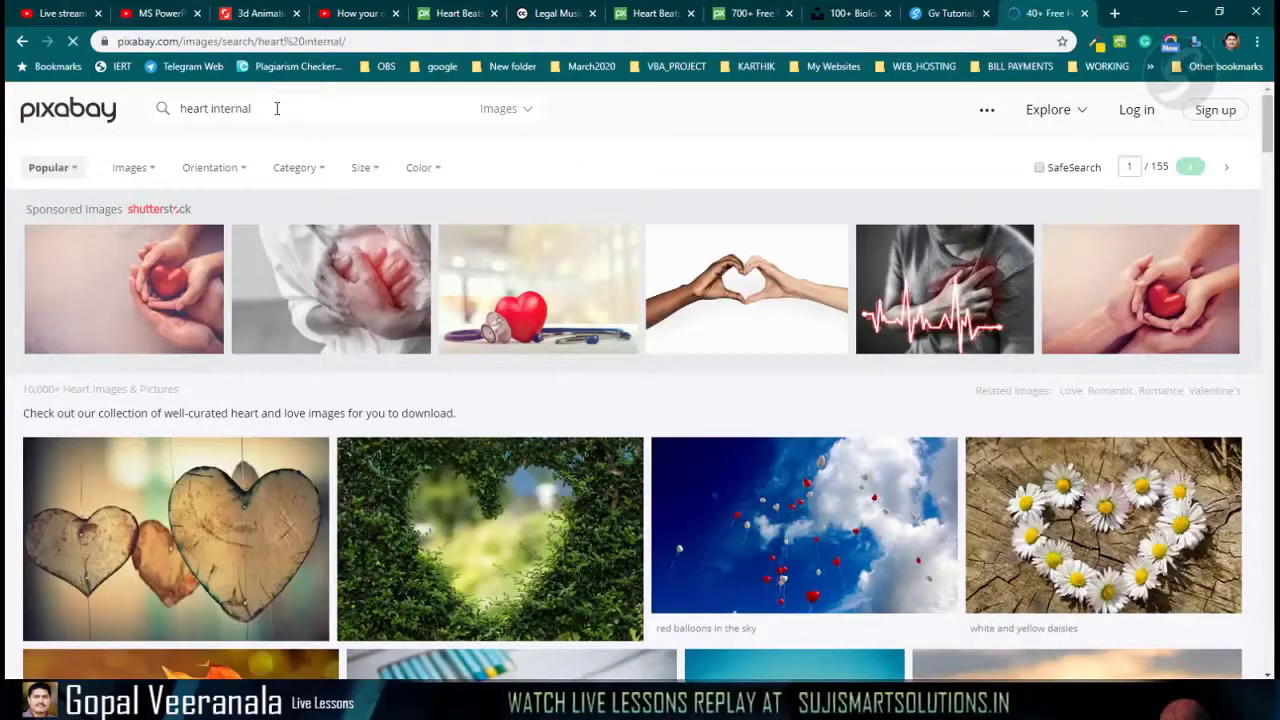
scroll(306, 370, down, 1)
scroll(306, 370, down, 1)
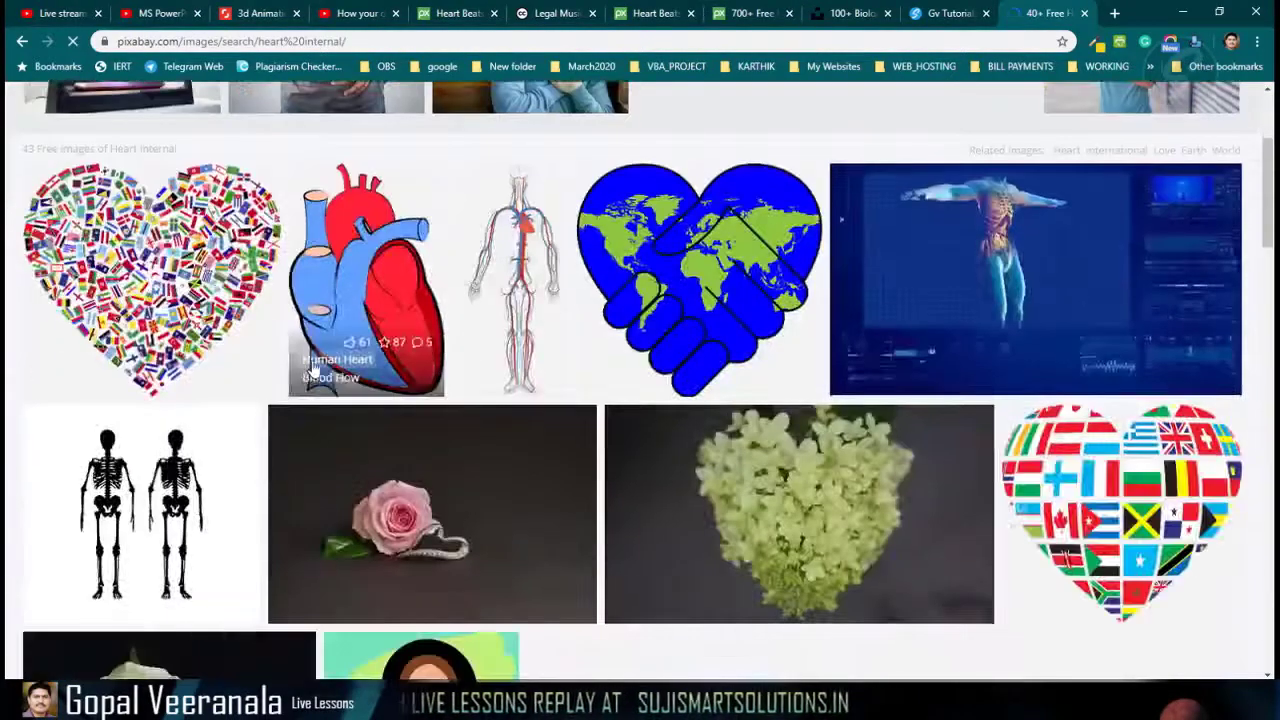
scroll(400, 273, down, 5)
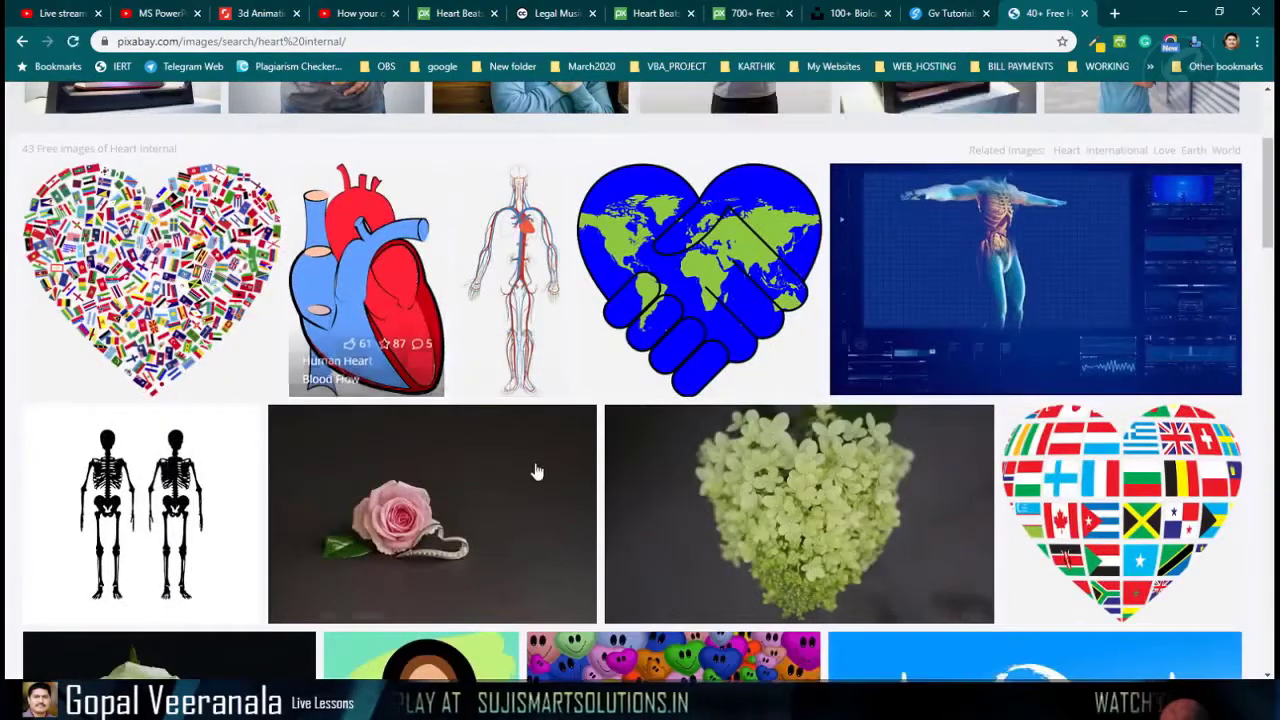
scroll(362, 453, up, 8)
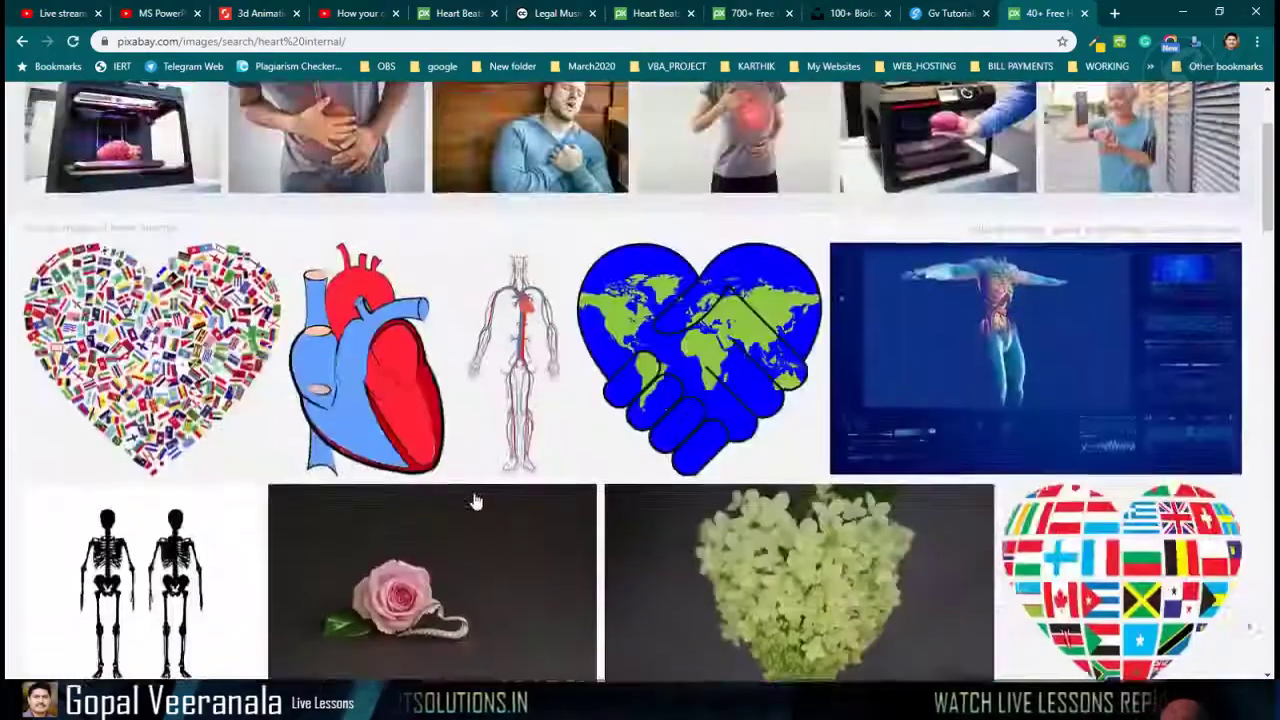
click(363, 512)
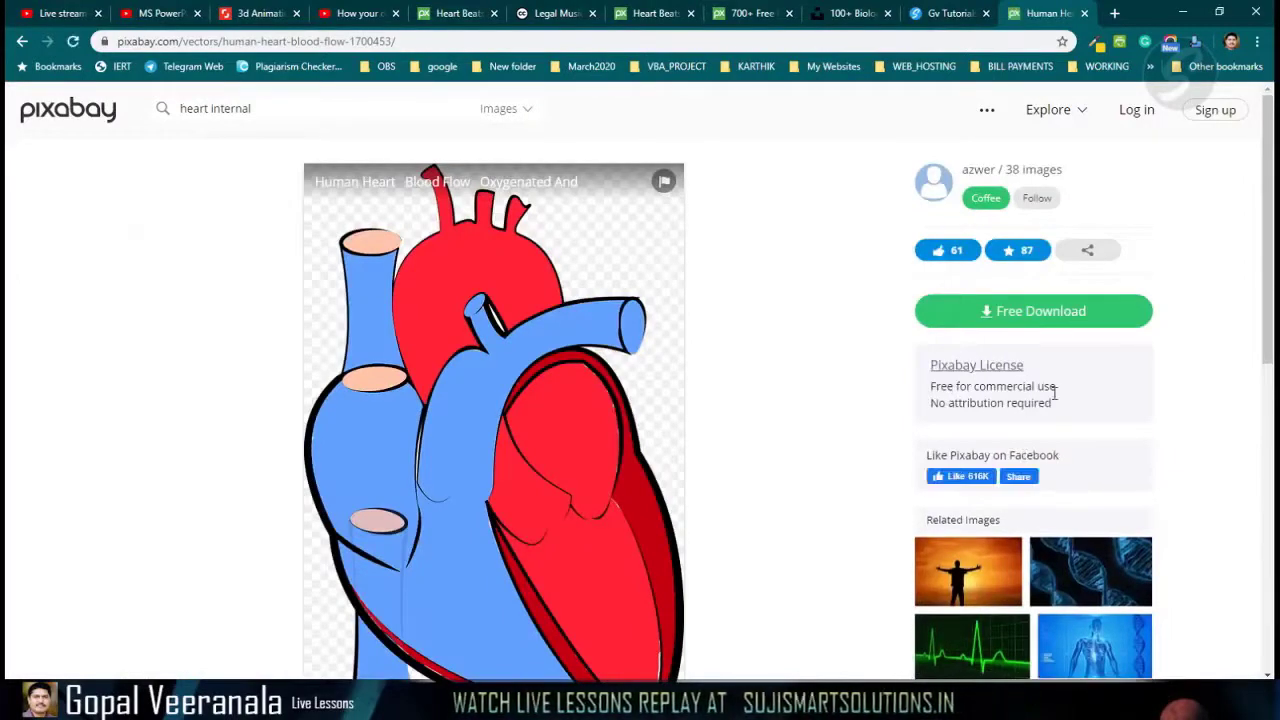
Point out the illustration's no-attribution licence, then switch to the Heart Beats ECG video tab.
drag(940, 403, 1068, 411)
click(1178, 424)
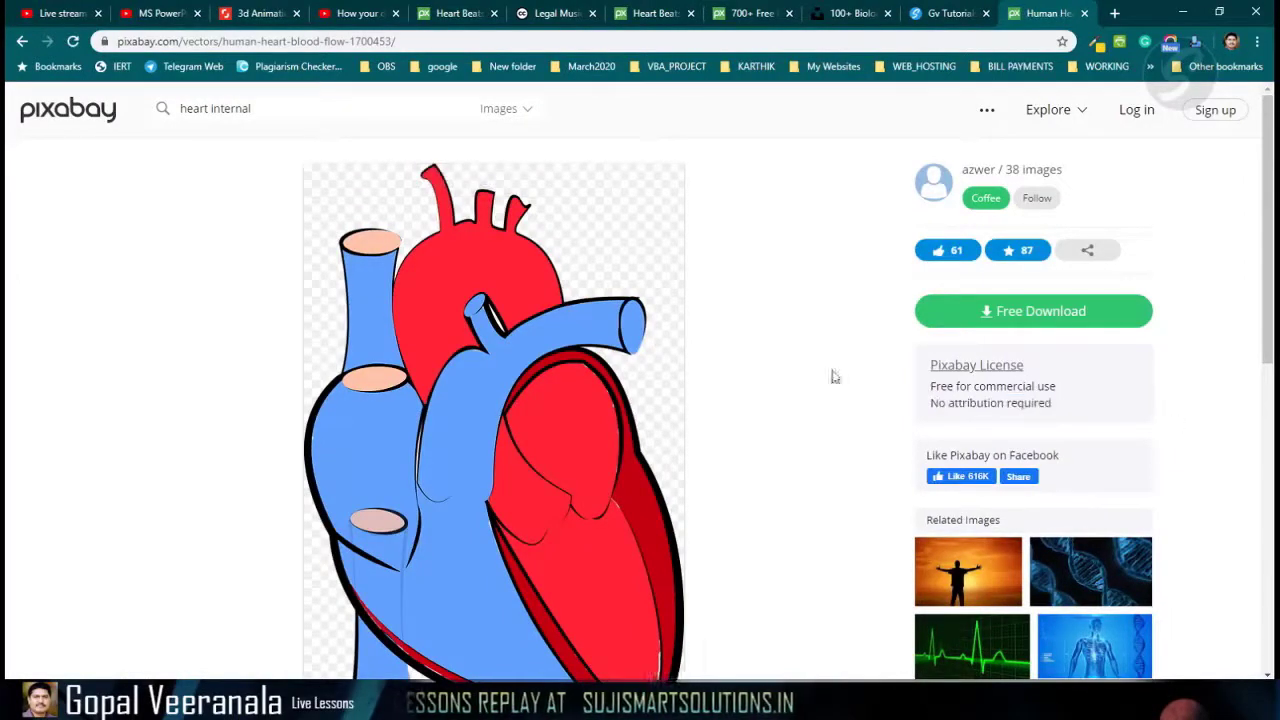
scroll(455, 323, down, 3)
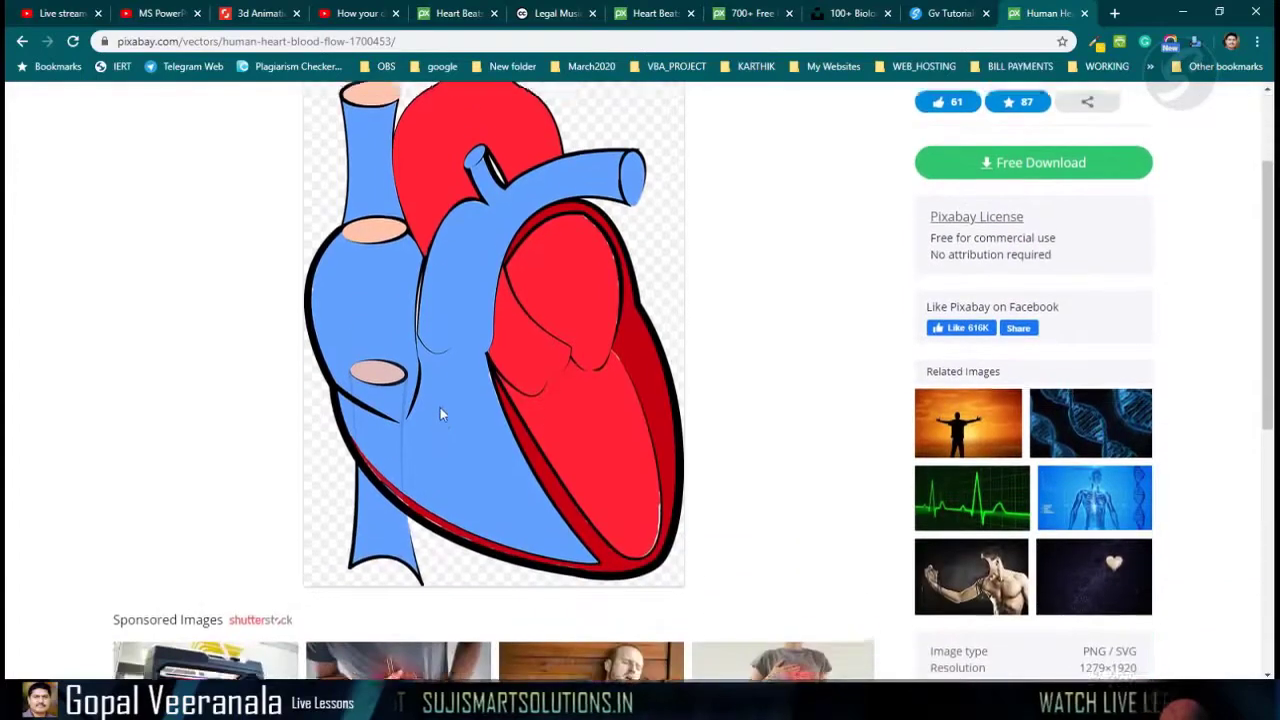
scroll(440, 410, up, 3)
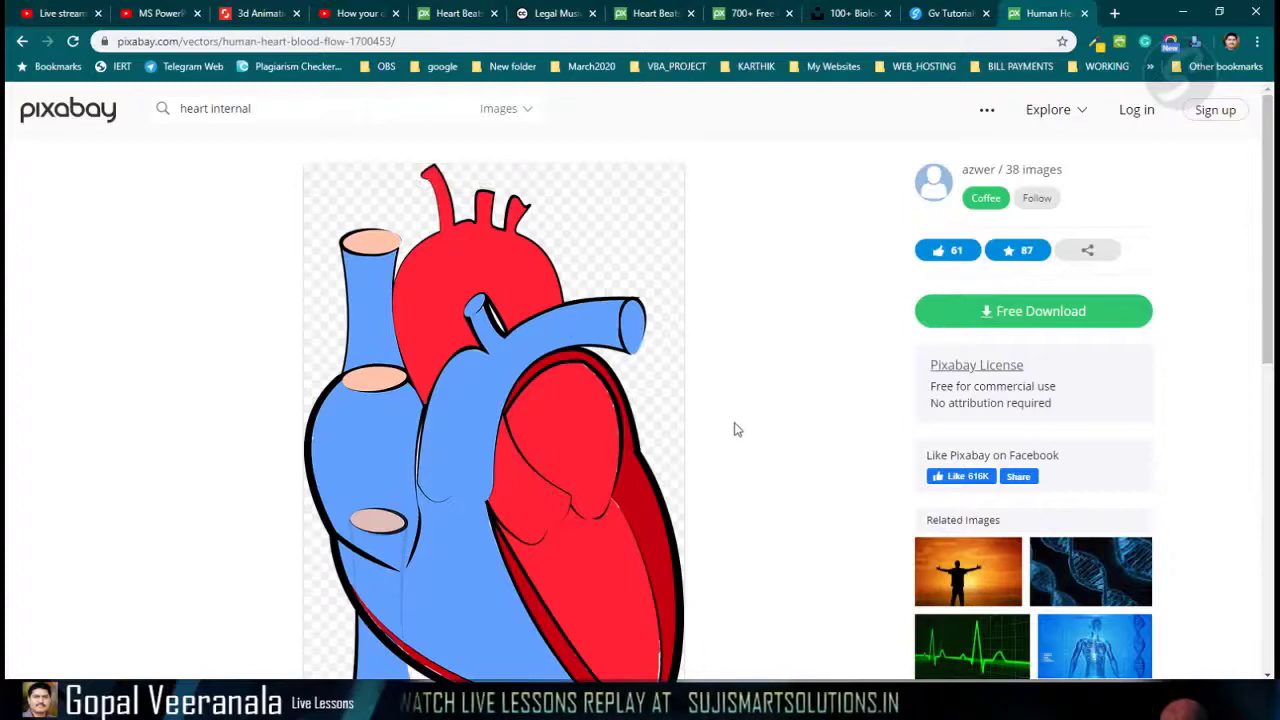
scroll(1210, 424, down, 3)
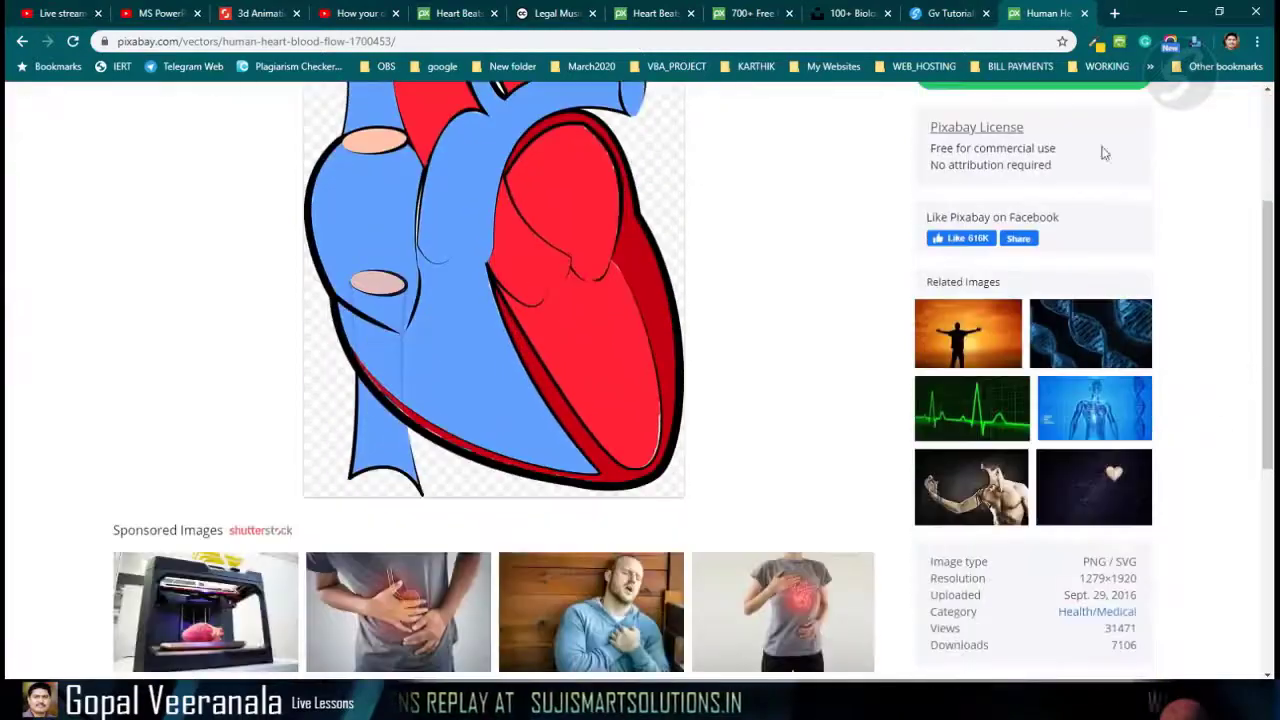
scroll(1053, 212, up, 1)
scroll(1100, 330, up, 1)
scroll(1140, 415, down, 4)
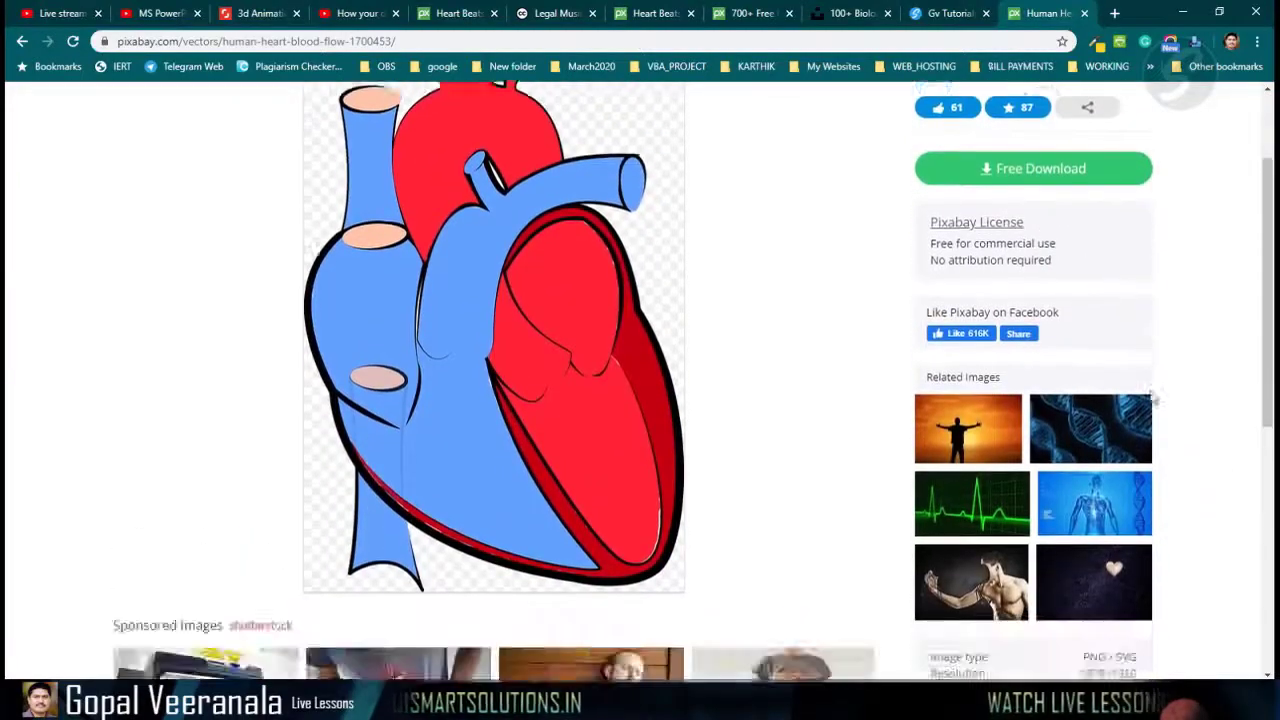
scroll(1110, 490, up, 5)
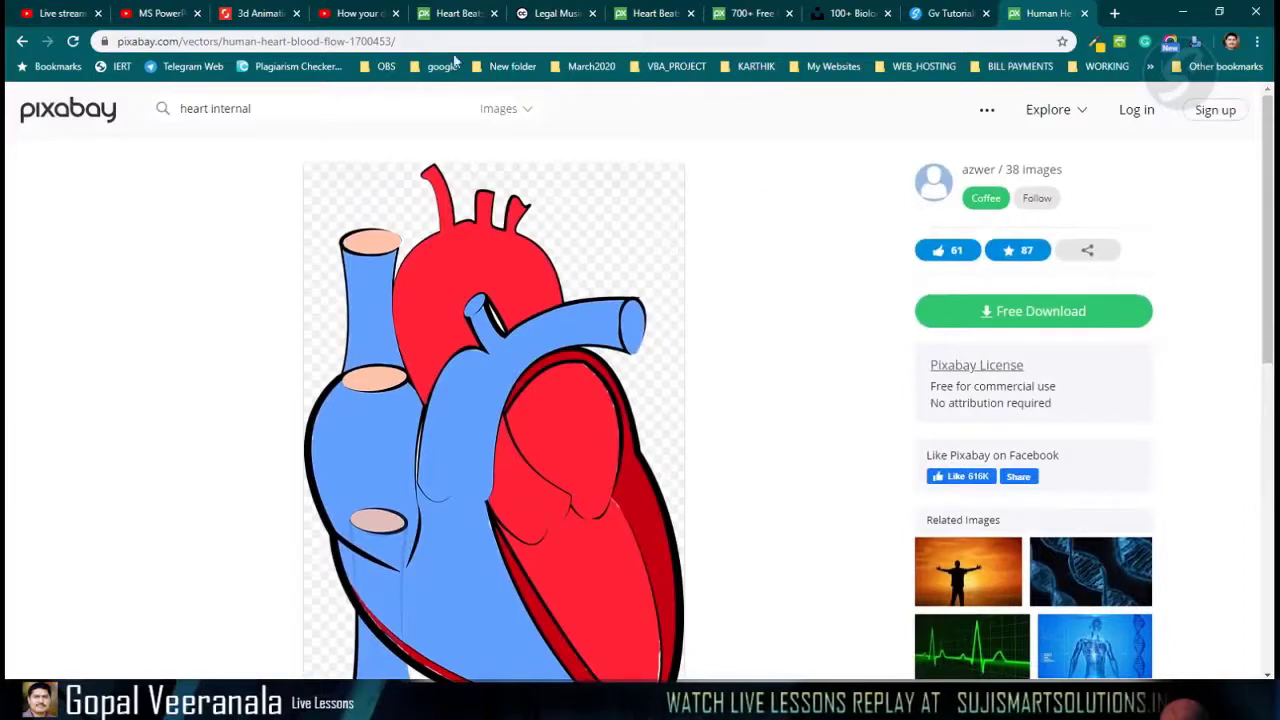
click(443, 18)
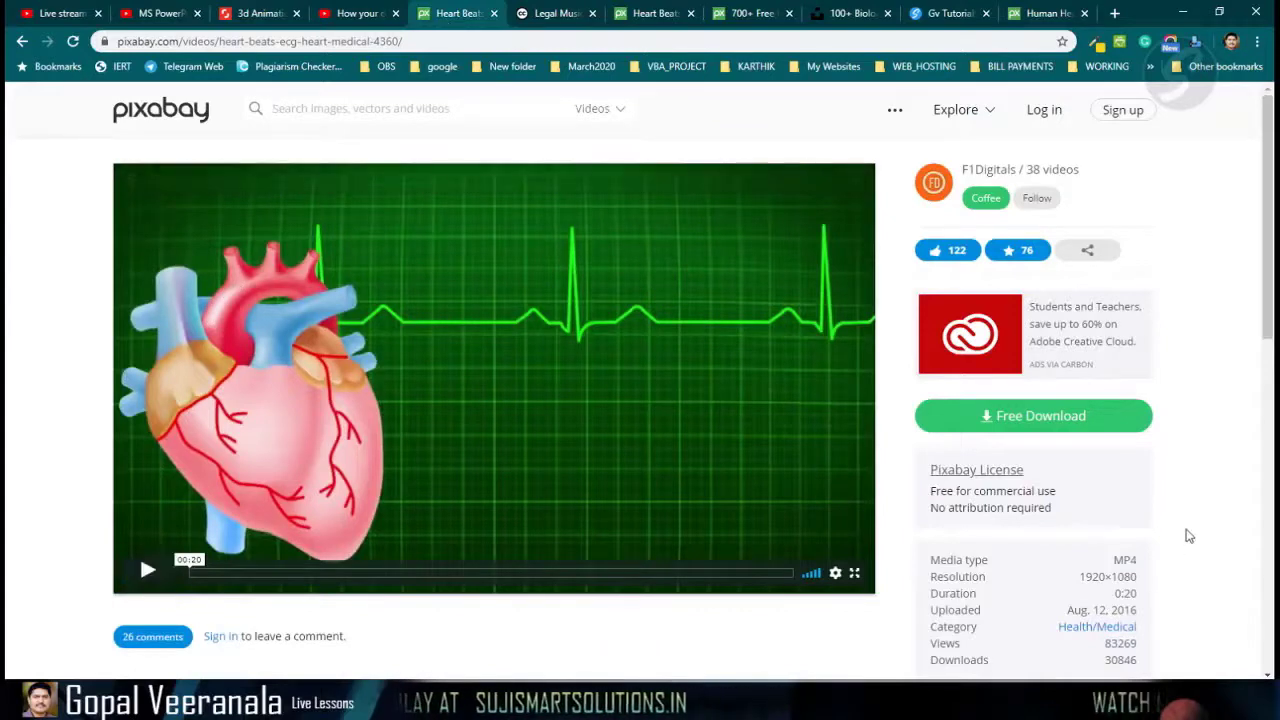
Highlight the video's free-use licence lines, then flip through the music, mountains and Unsplash biology tabs.
drag(933, 489, 1054, 503)
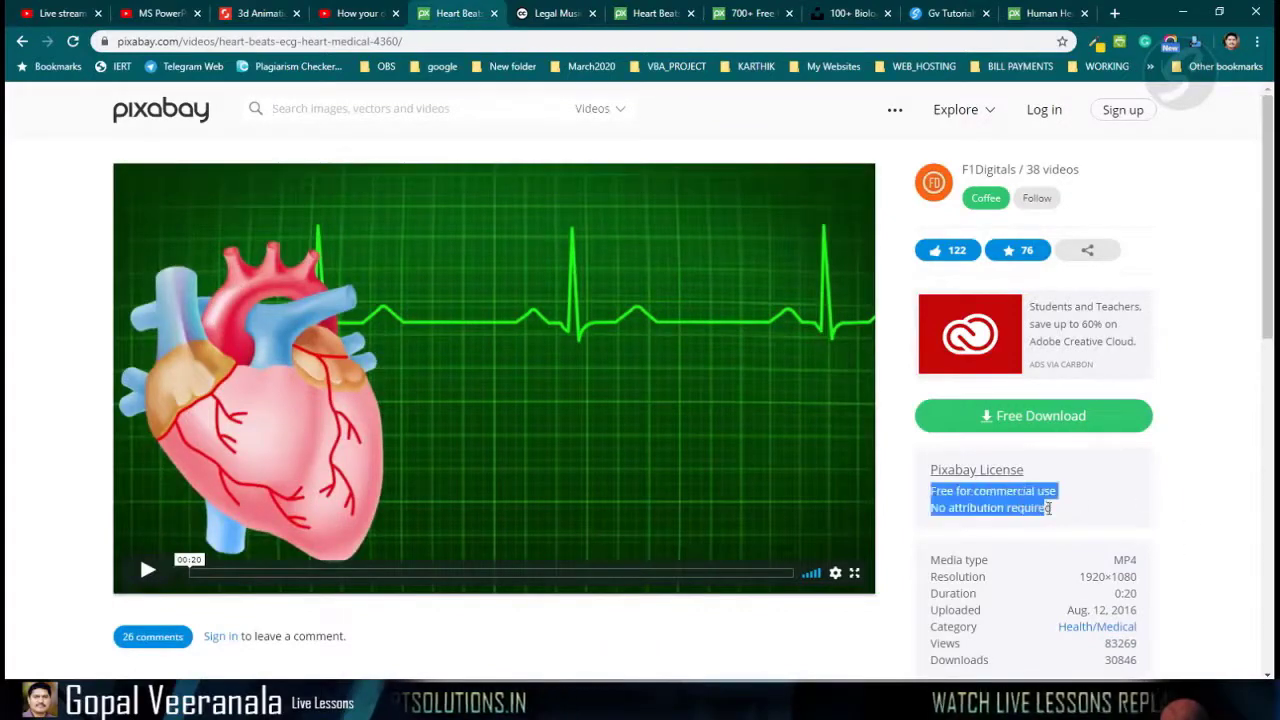
click(1104, 516)
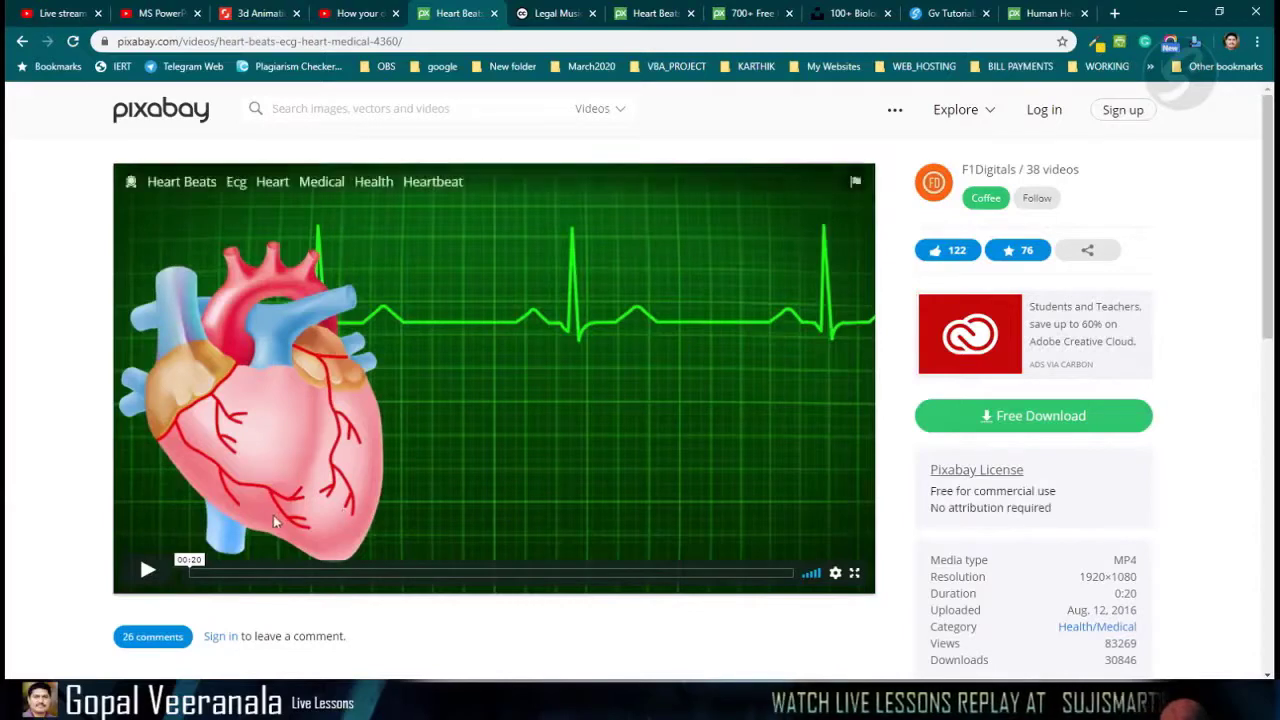
click(568, 18)
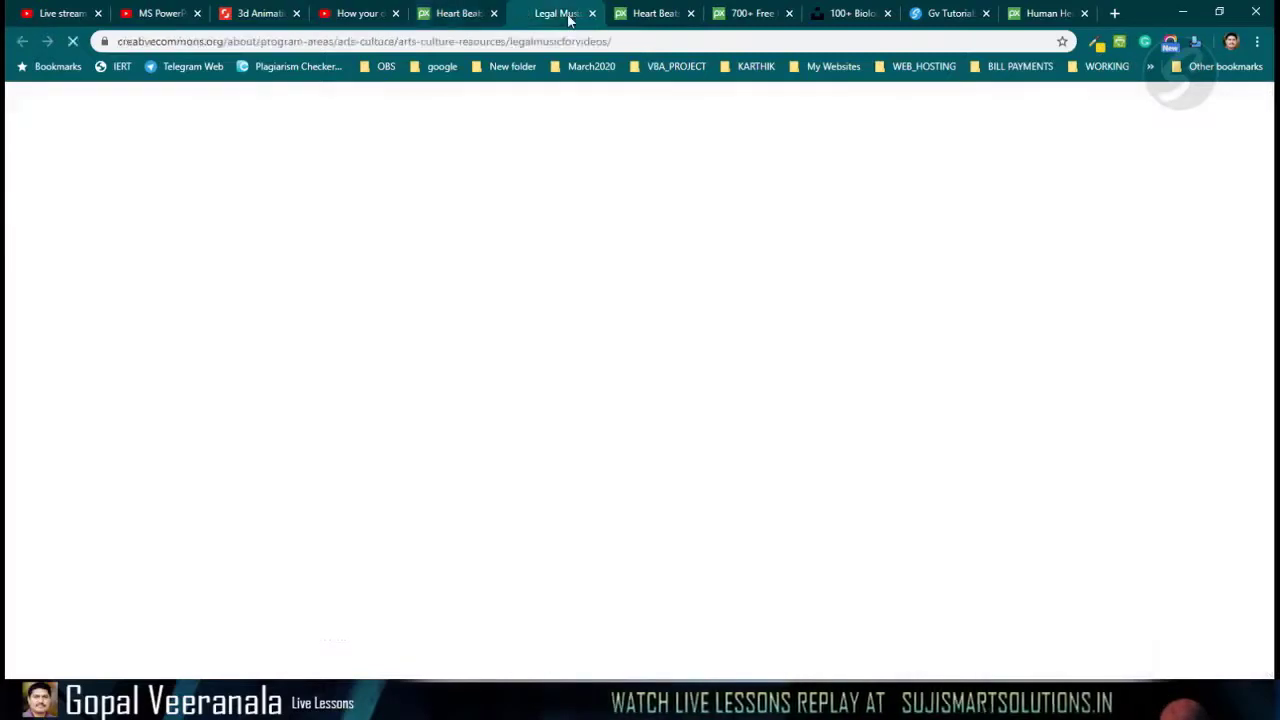
click(648, 20)
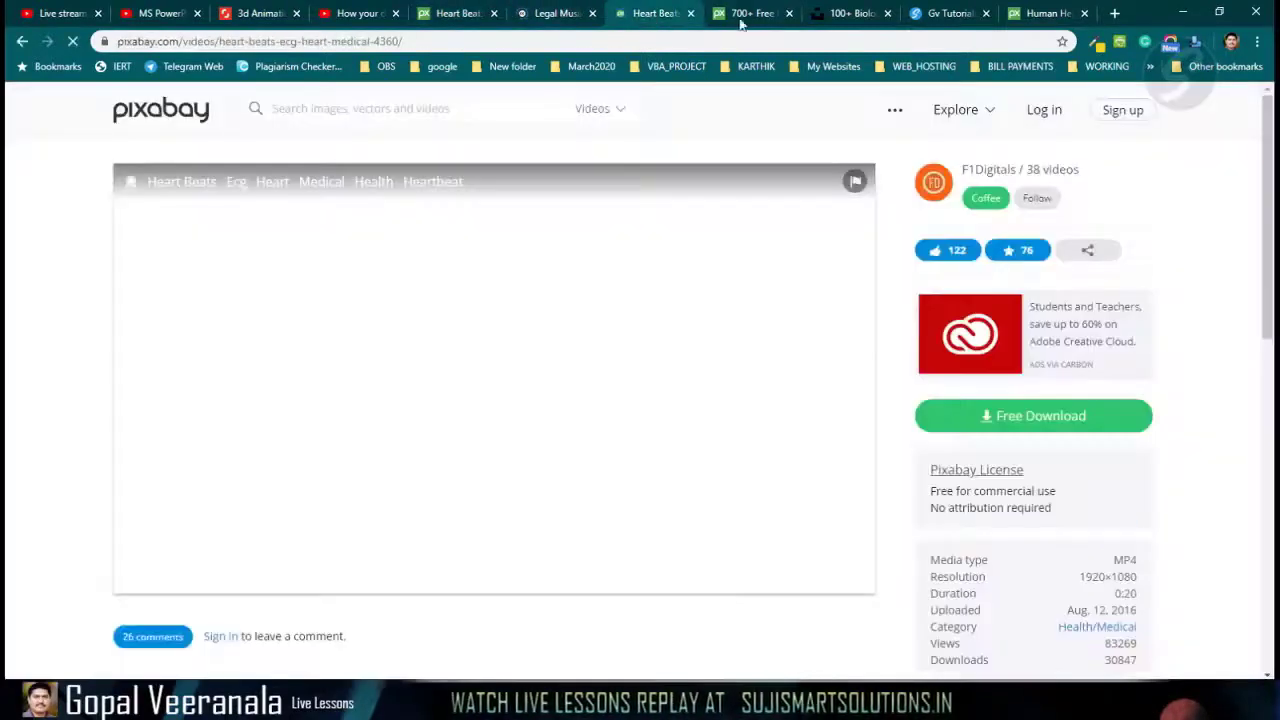
click(741, 18)
click(840, 18)
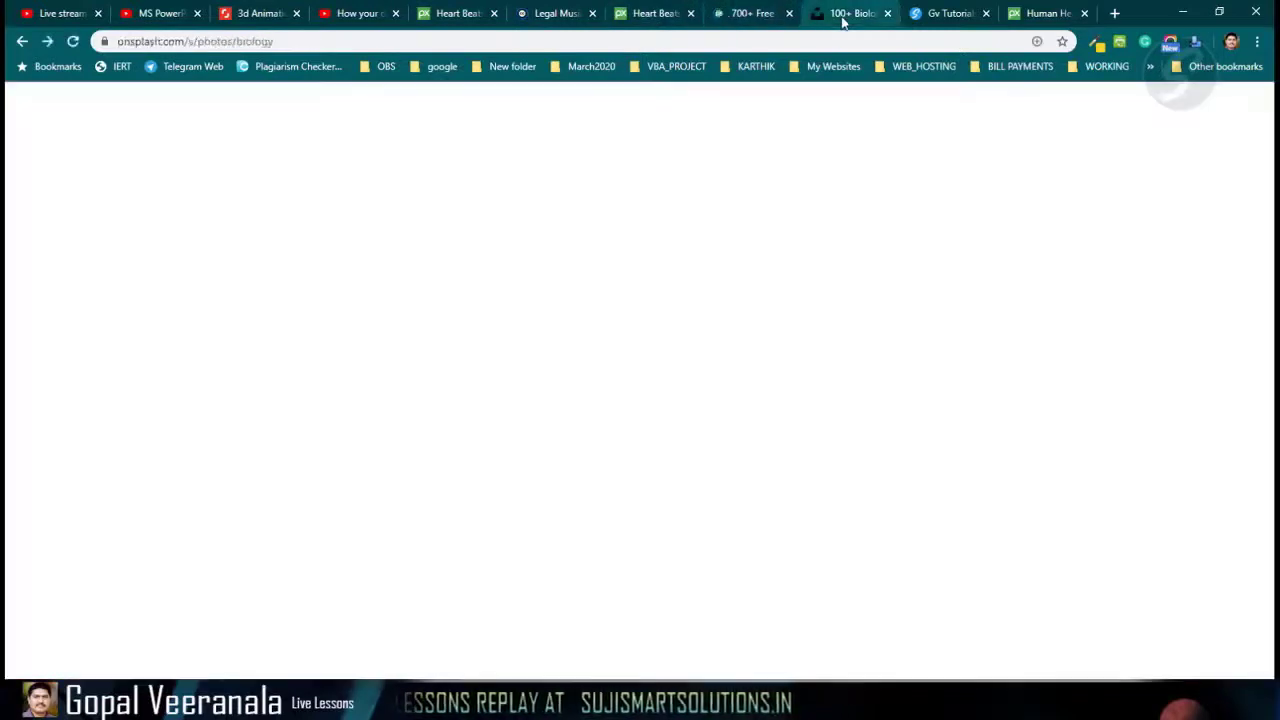
click(740, 20)
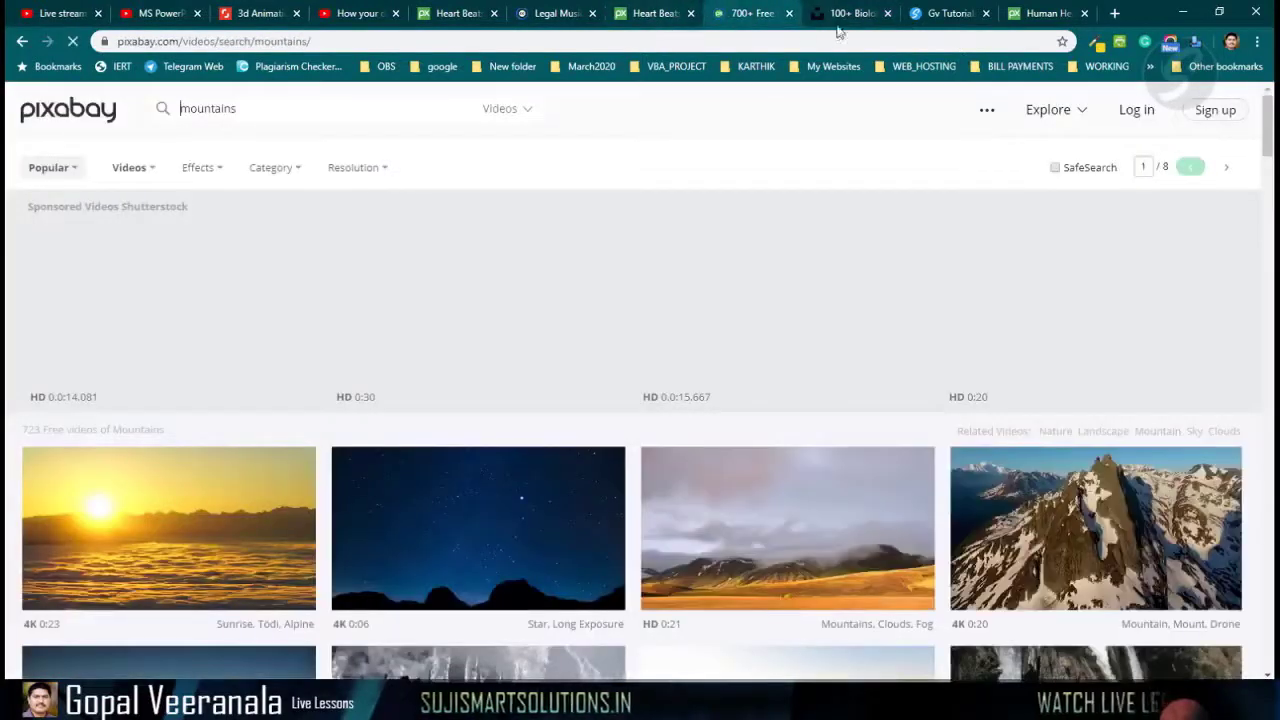
click(841, 18)
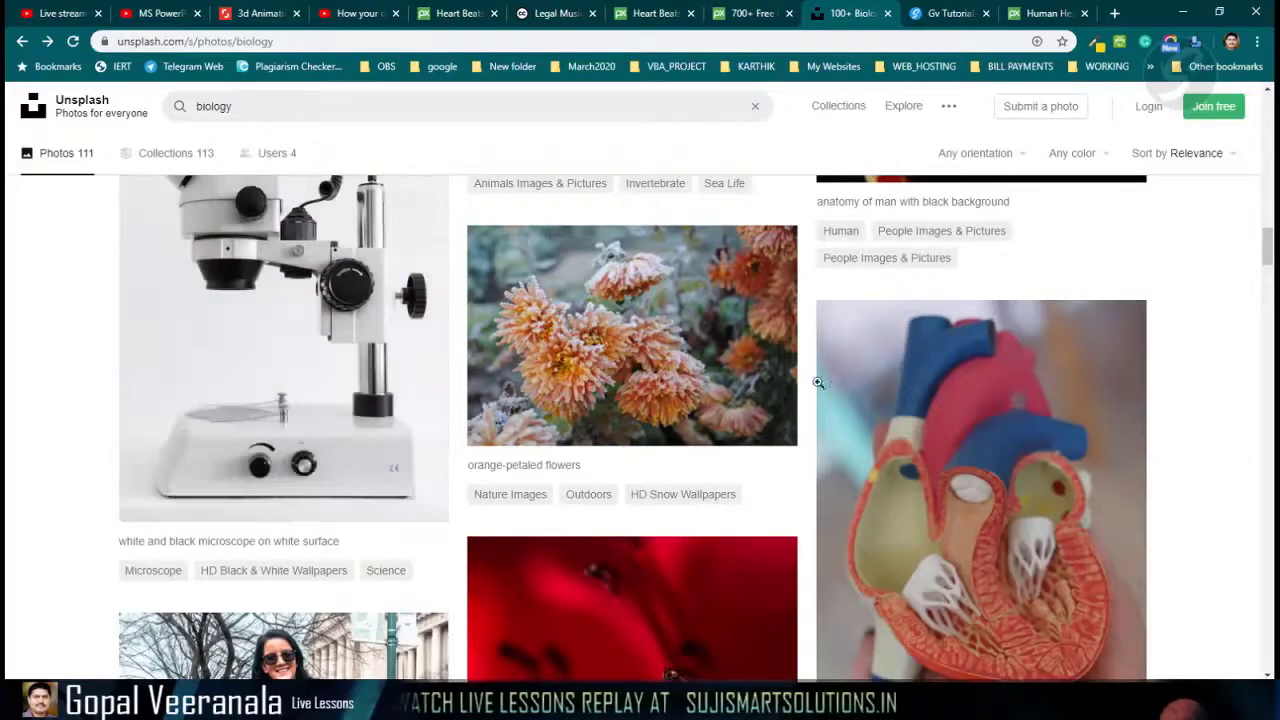
Scroll through the Unsplash biology photos, then switch to the live-lessons tutorial page.
scroll(1222, 342, down, 1)
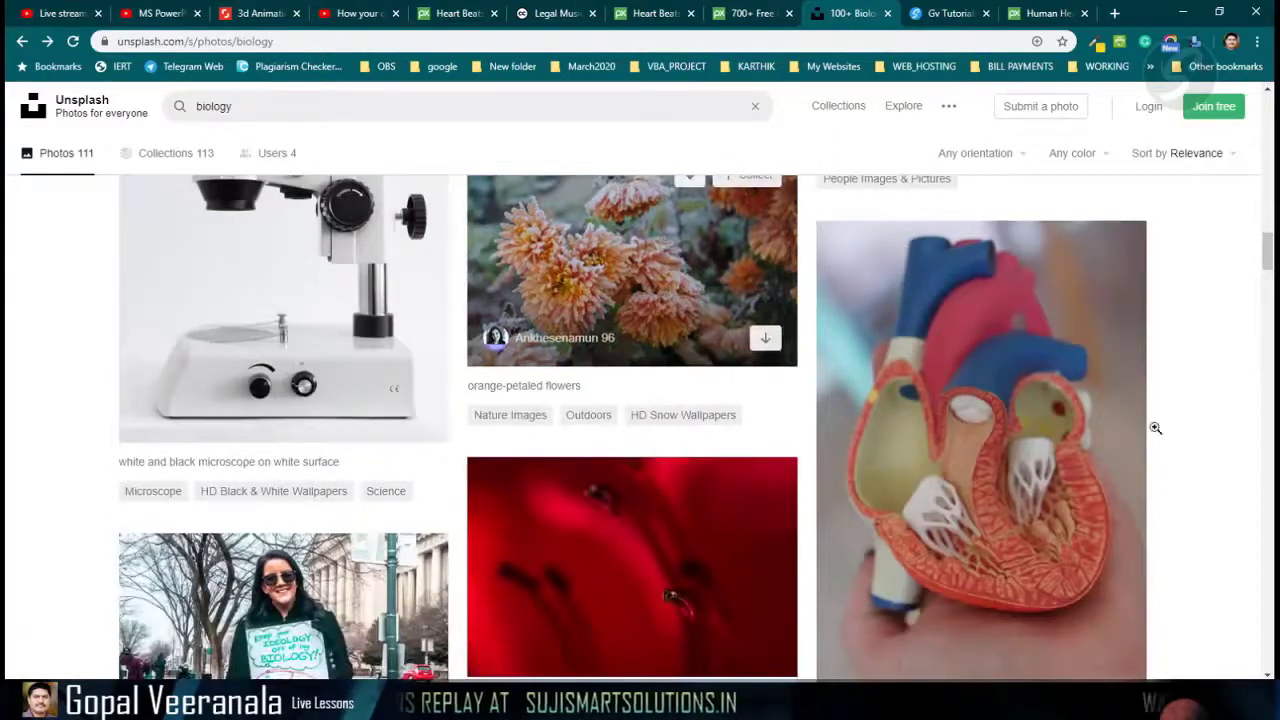
scroll(1178, 430, down, 1)
scroll(1181, 451, down, 3)
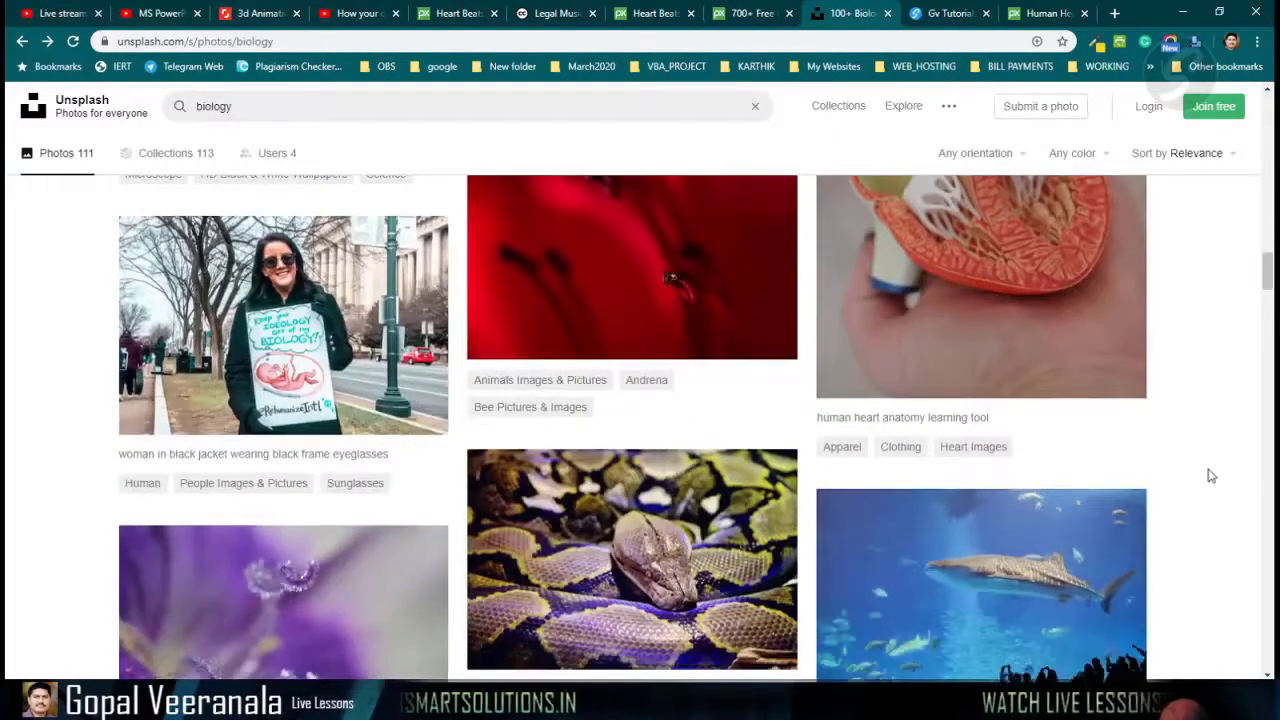
scroll(1208, 474, up, 3)
scroll(14, 457, down, 8)
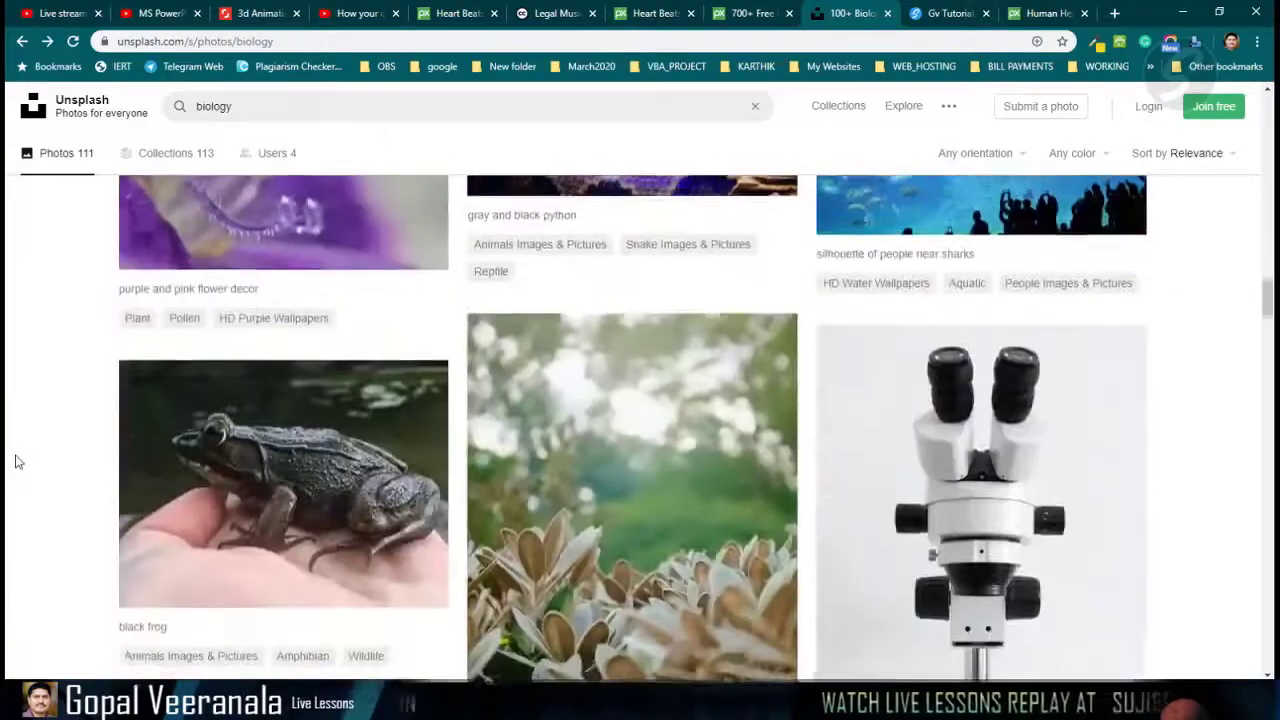
scroll(40, 463, up, 6)
scroll(40, 463, down, 12)
scroll(45, 463, up, 8)
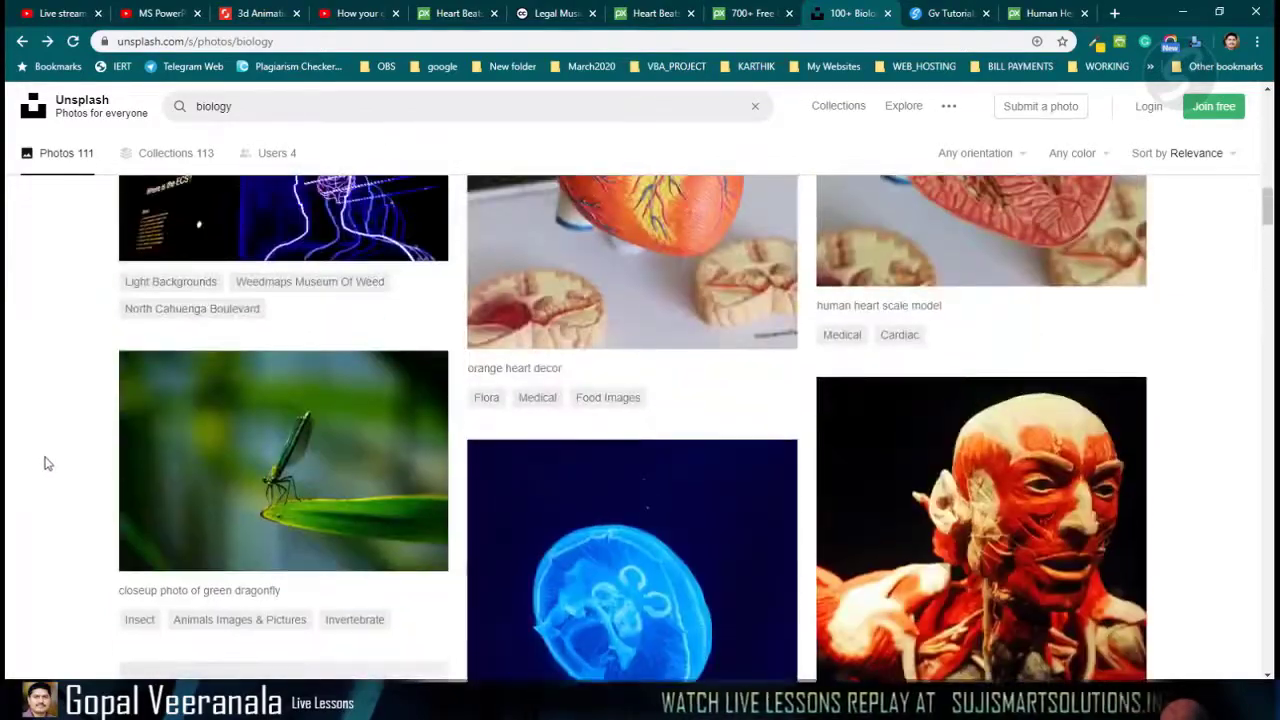
scroll(45, 463, up, 8)
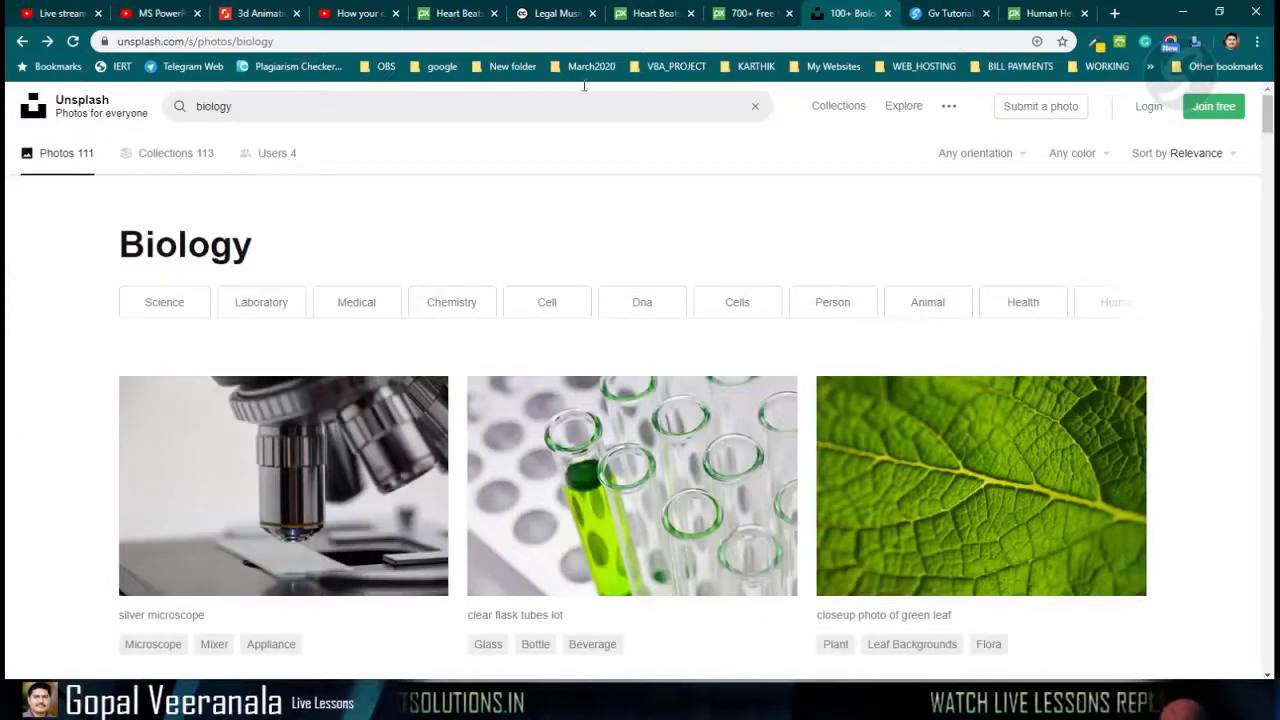
click(945, 13)
click(845, 14)
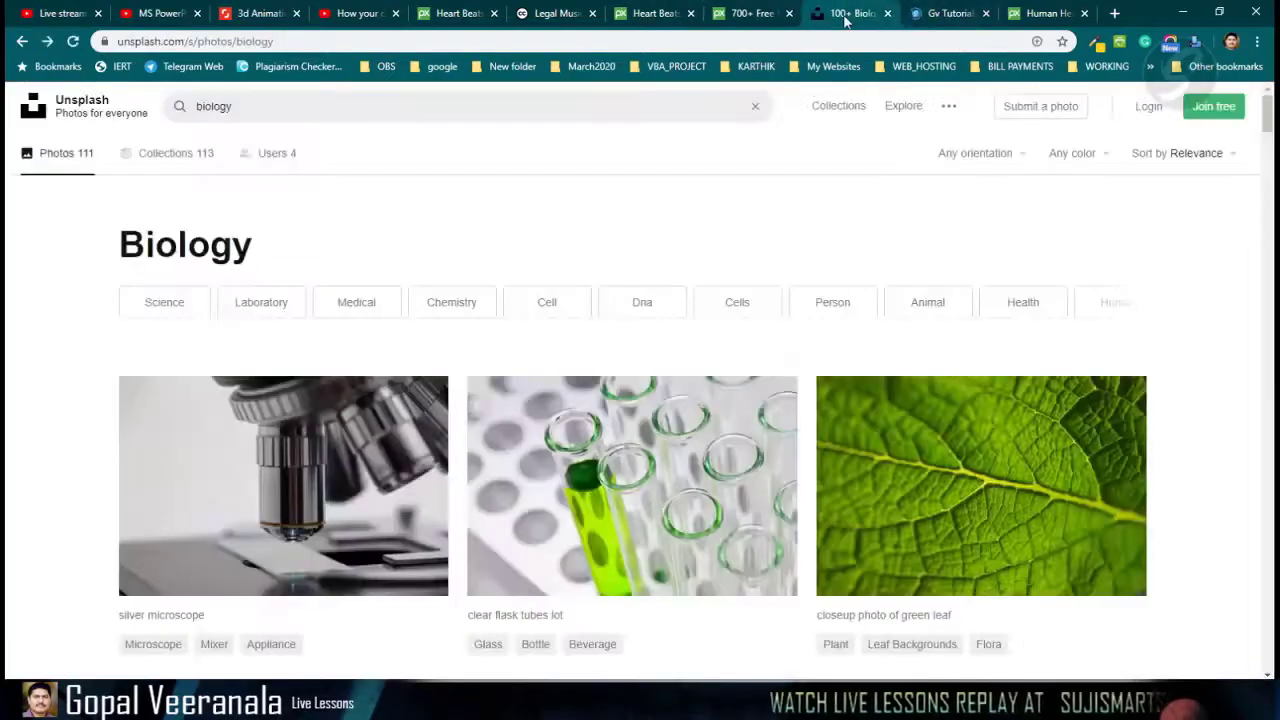
click(948, 14)
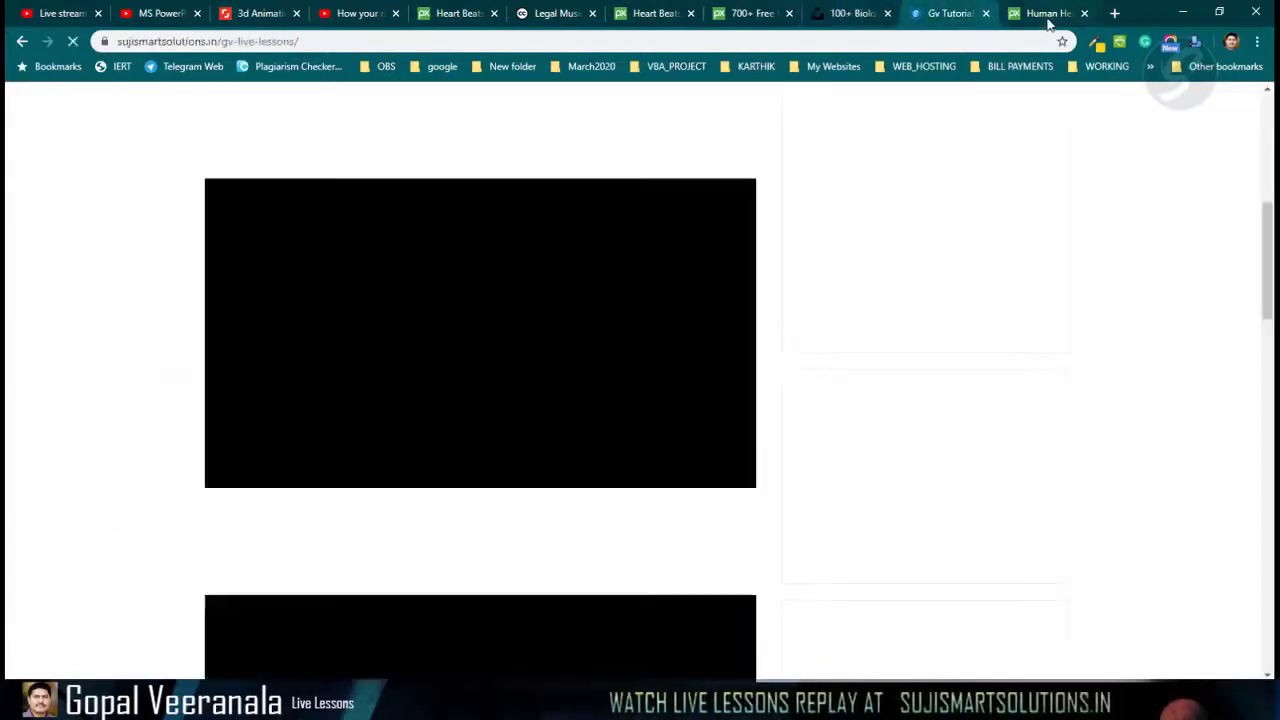
View the Pixabay human heart image page, then minimize Chrome to return to PowerPoint.
click(1048, 16)
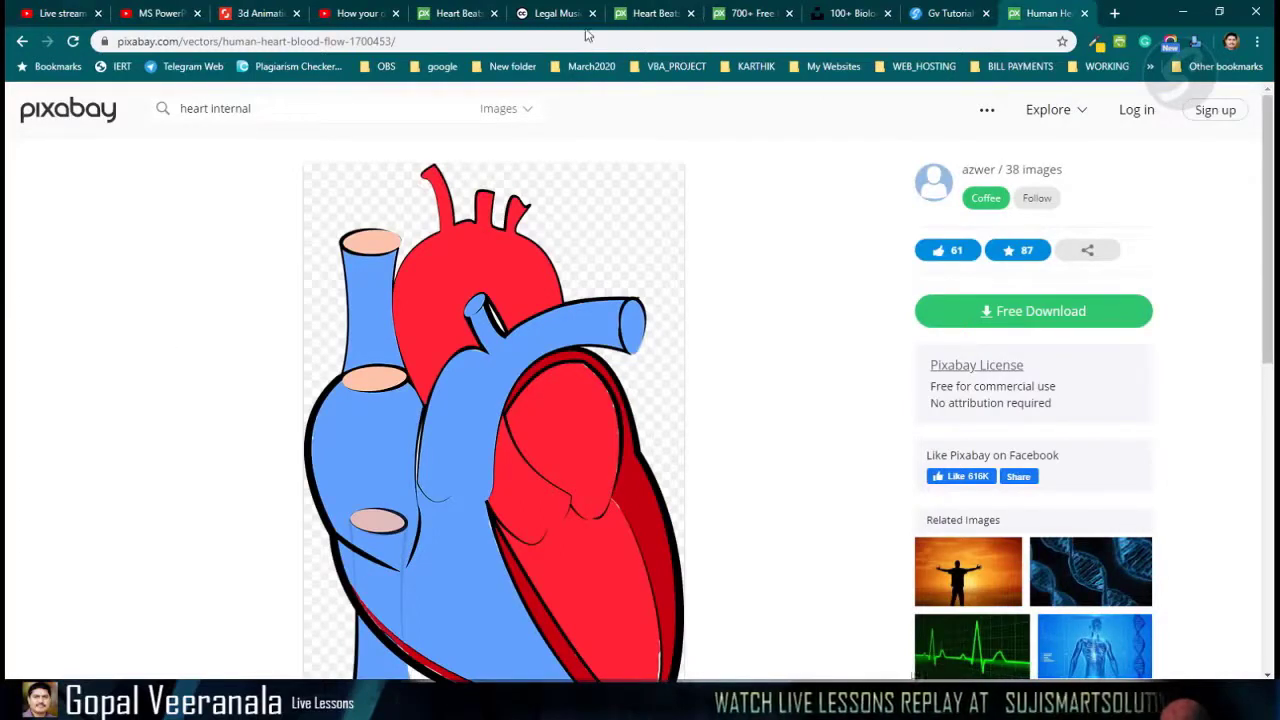
click(1186, 14)
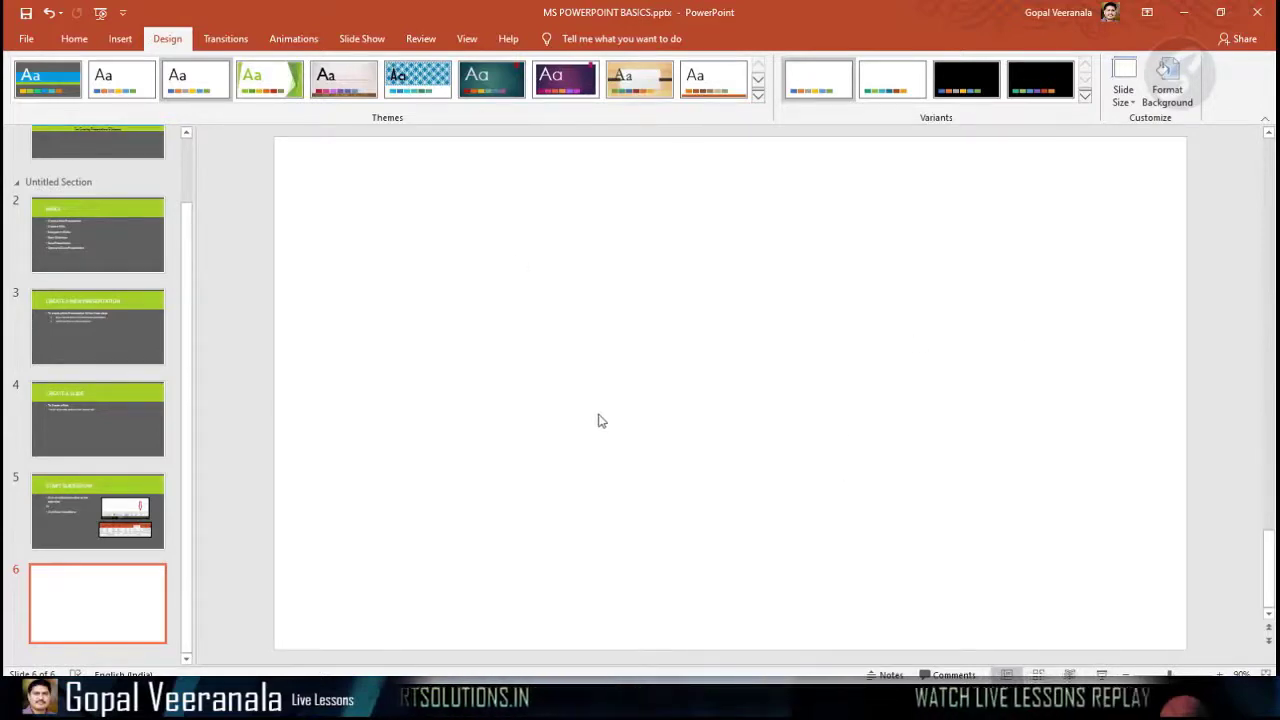
Insert a picture from the computer onto slide 6 via Insert > Pictures.
click(120, 42)
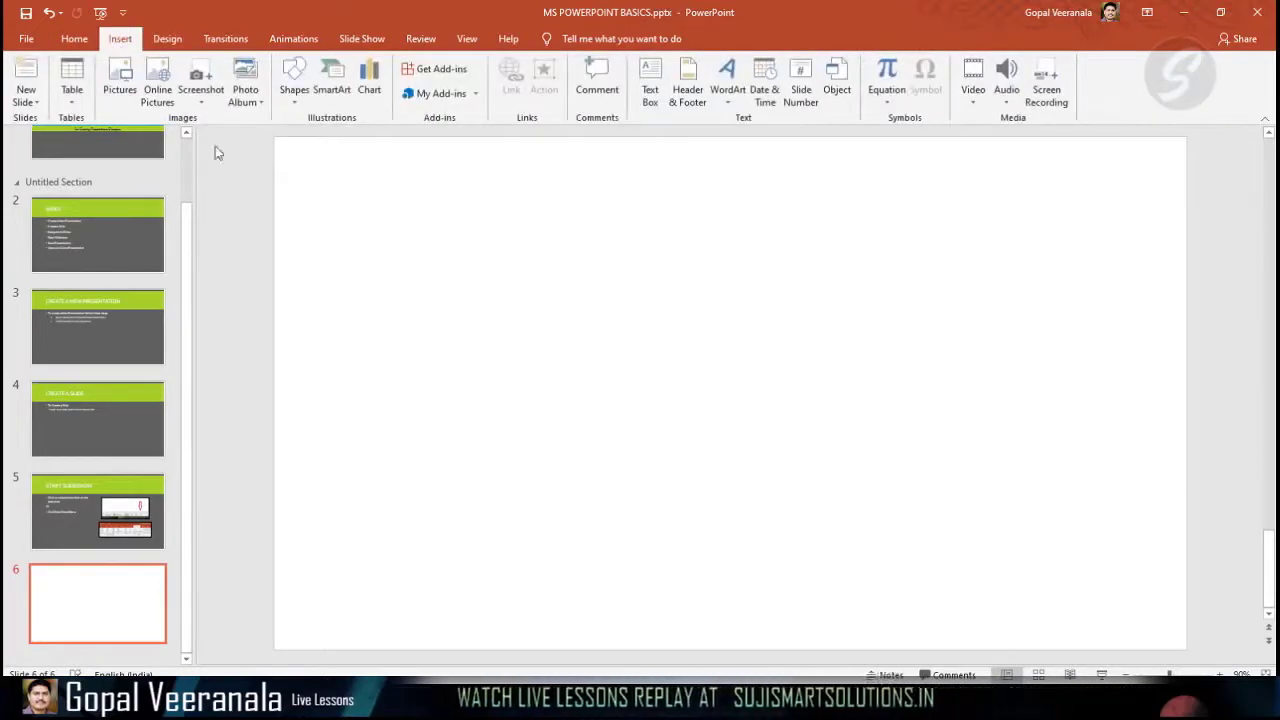
click(118, 85)
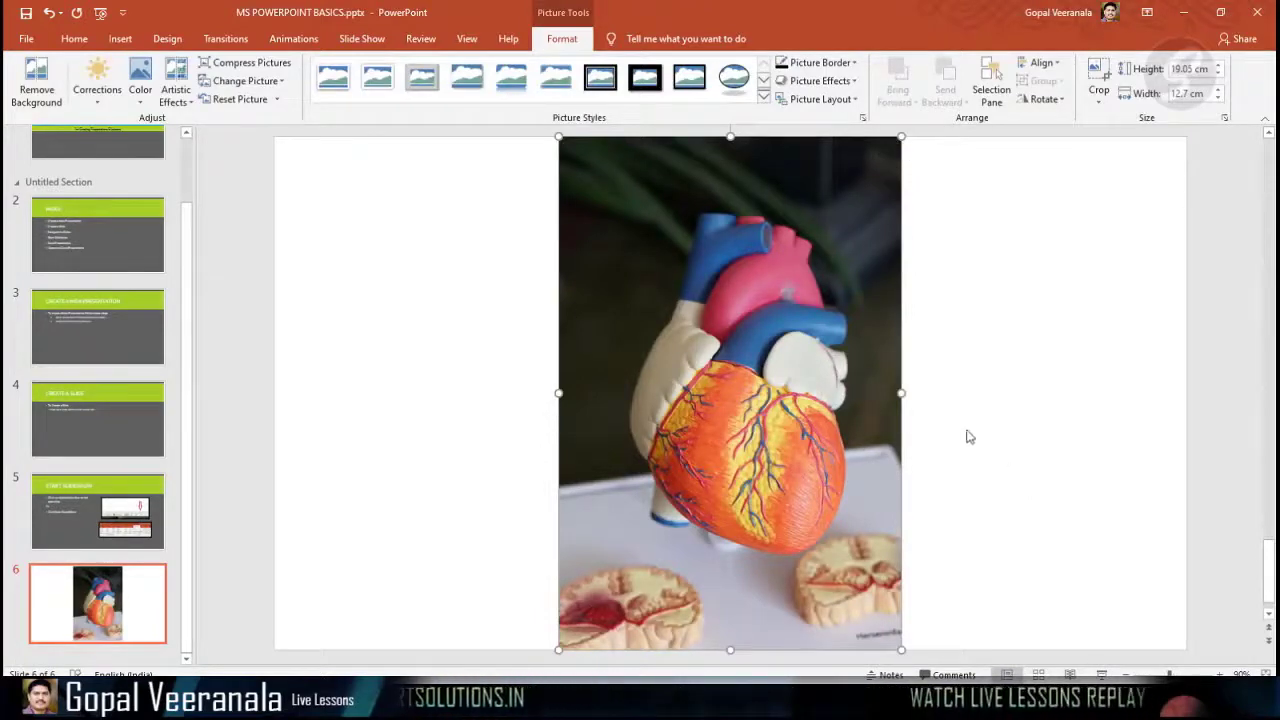
Shrink the heart photo to 9.53 × 6.35 cm and move it to the slide's middle-left.
mouse_move(901, 135)
mouse_down()
mouse_move(883, 149)
mouse_move(901, 136)
mouse_up()
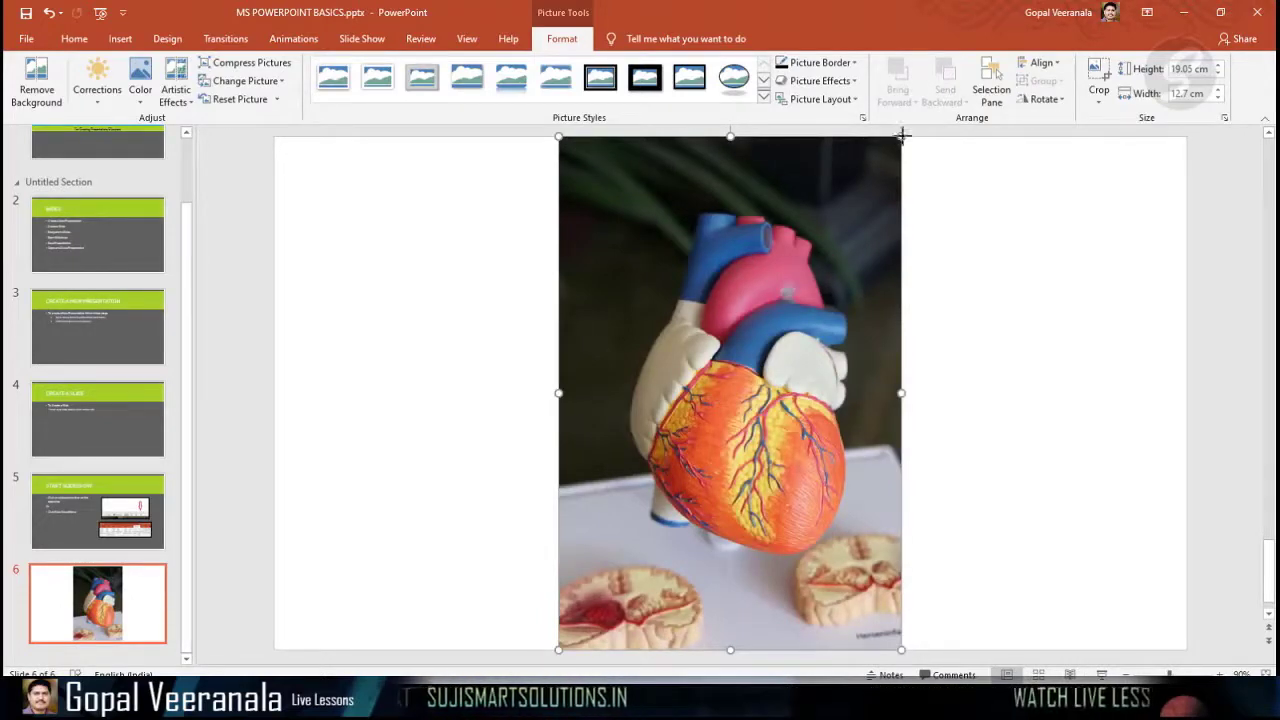
mouse_move(901, 135)
mouse_down()
mouse_move(857, 182)
mouse_move(817, 263)
mouse_move(901, 136)
mouse_up()
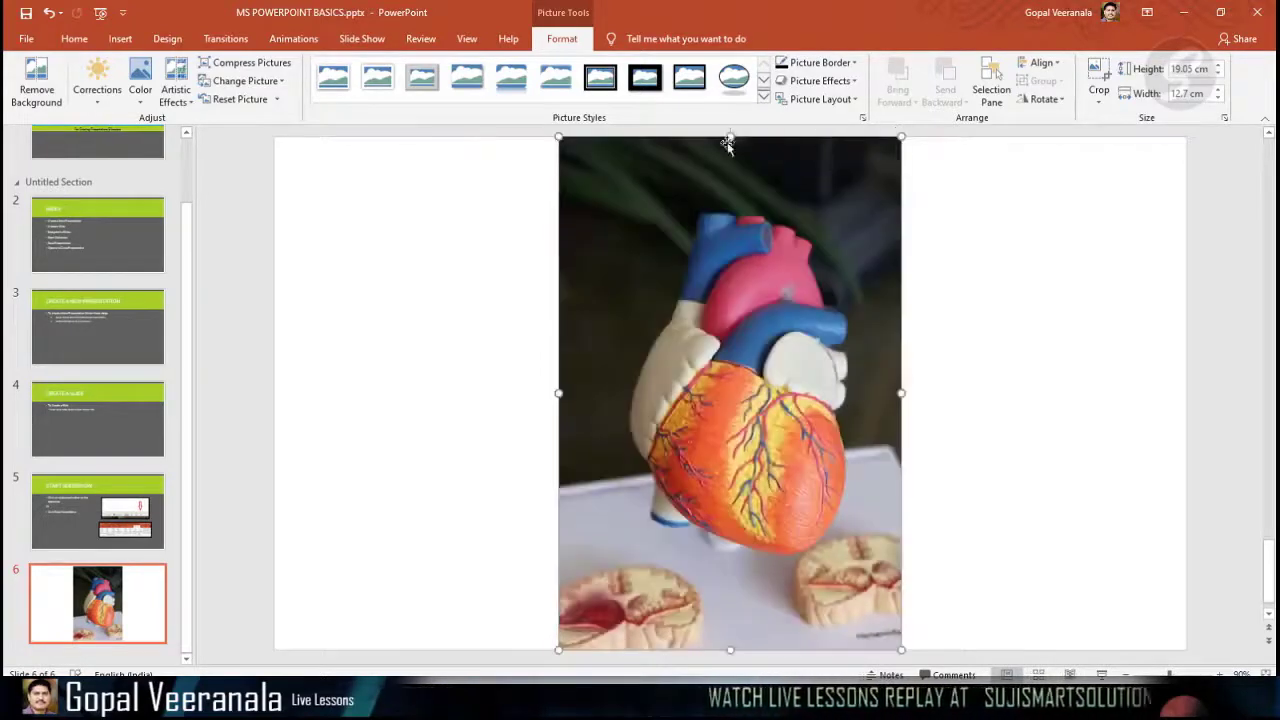
mouse_move(730, 136)
mouse_down()
mouse_move(706, 351)
mouse_move(708, 136)
mouse_up()
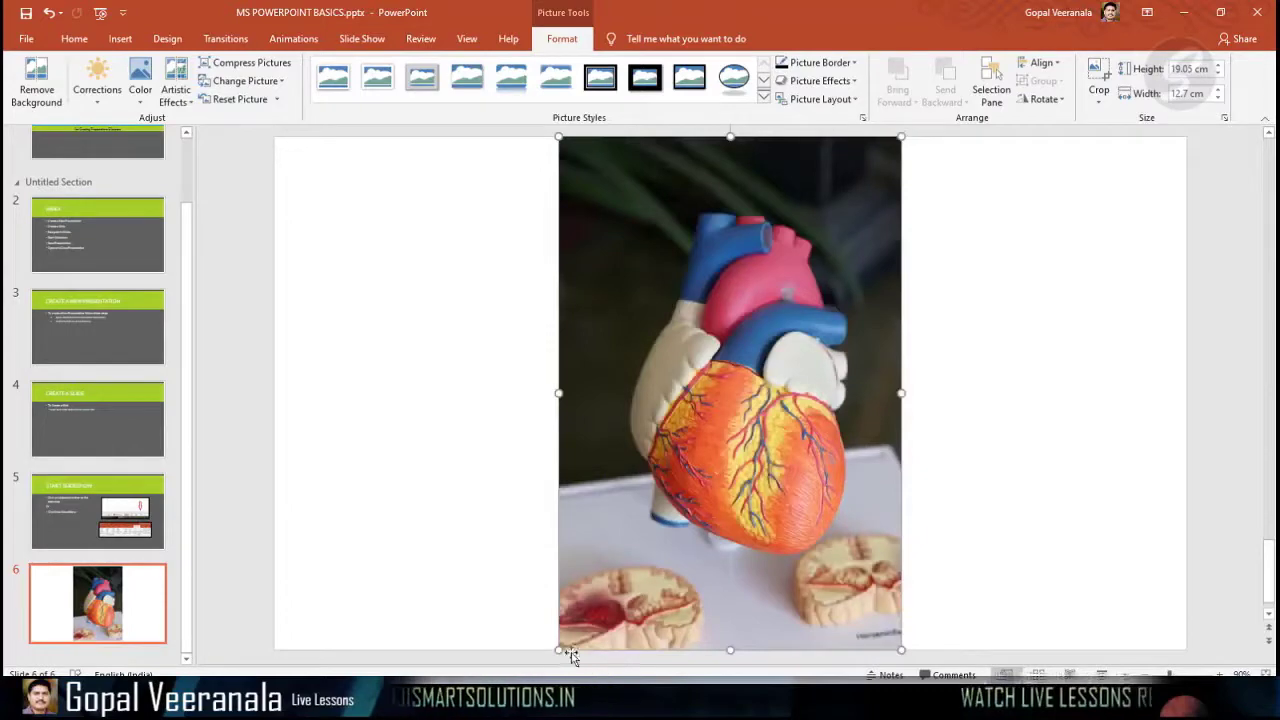
drag(557, 649, 731, 396)
drag(838, 251, 568, 366)
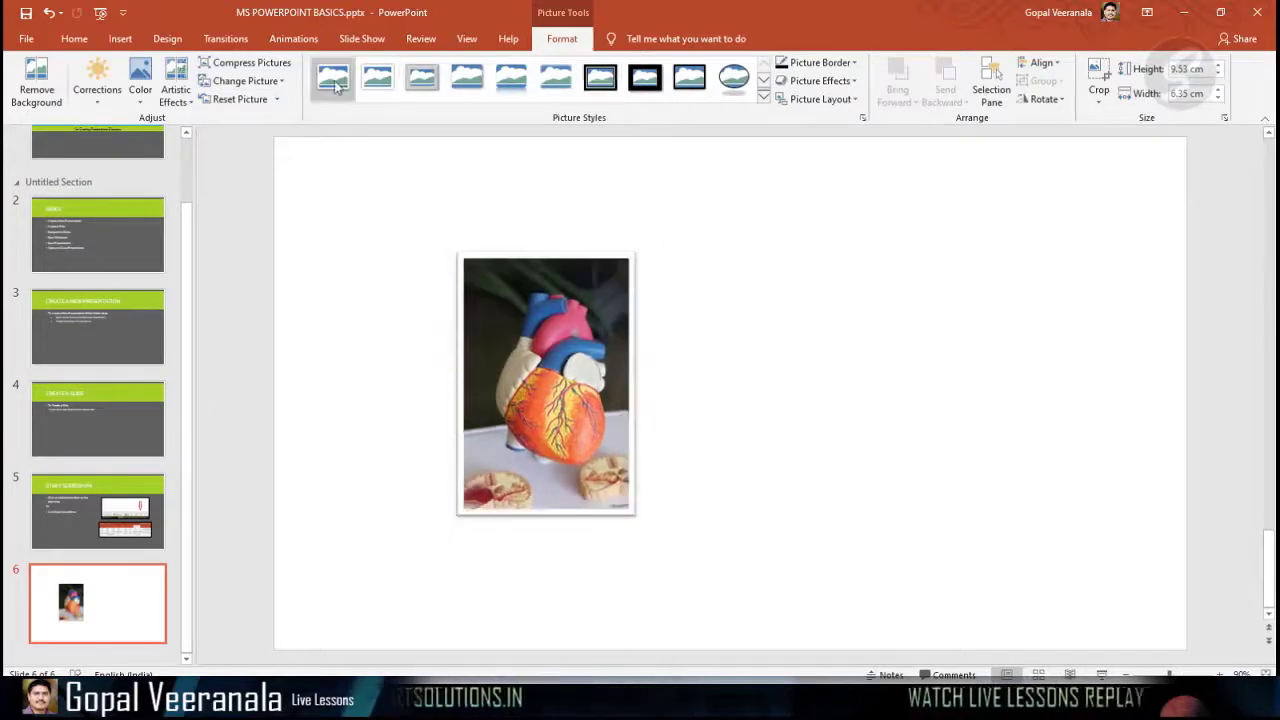
Give the heart photo a white frame style and nudge it up and left.
click(769, 400)
drag(508, 363, 423, 358)
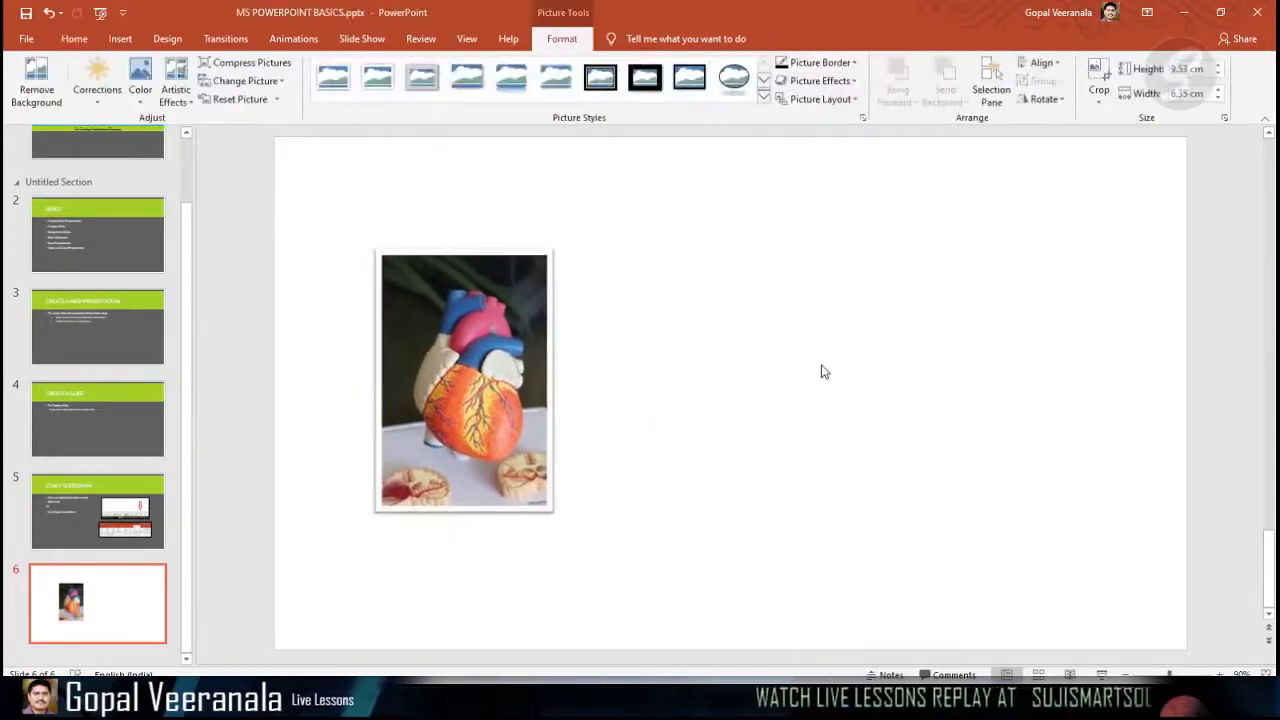
click(820, 369)
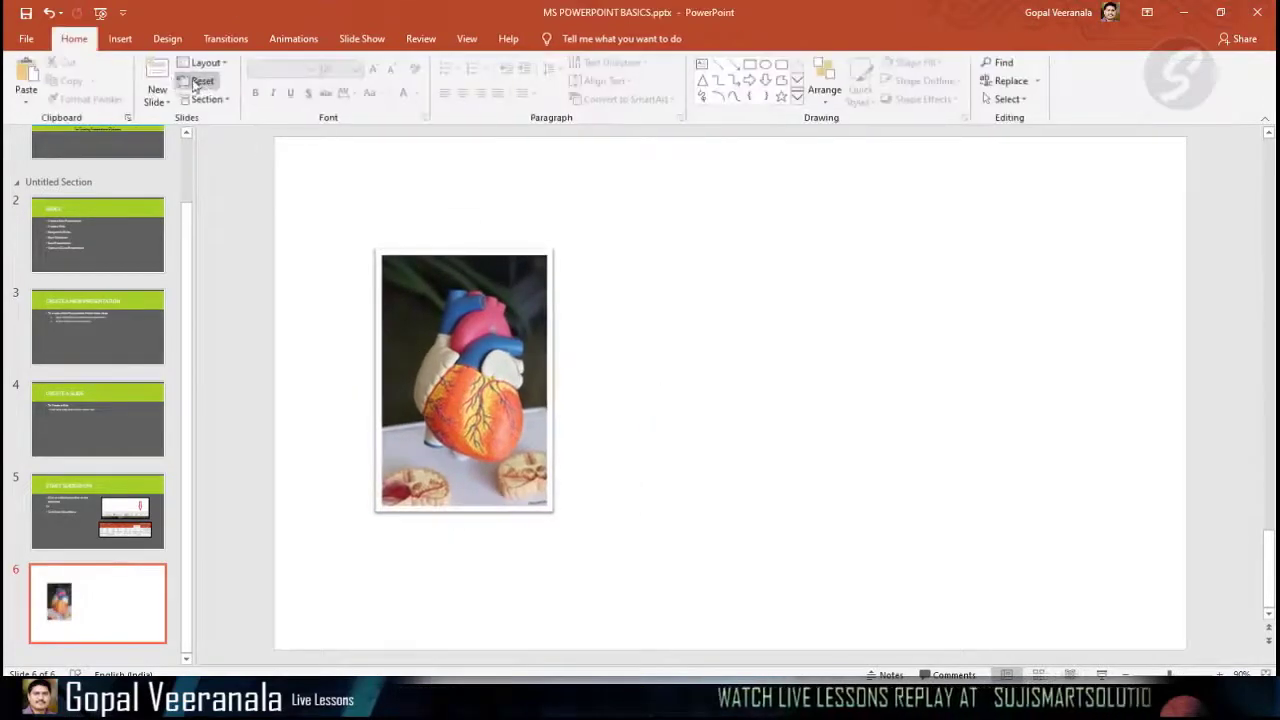
Insert the anatomy torso photo, shrink it, and place it right of the heart photo.
click(121, 40)
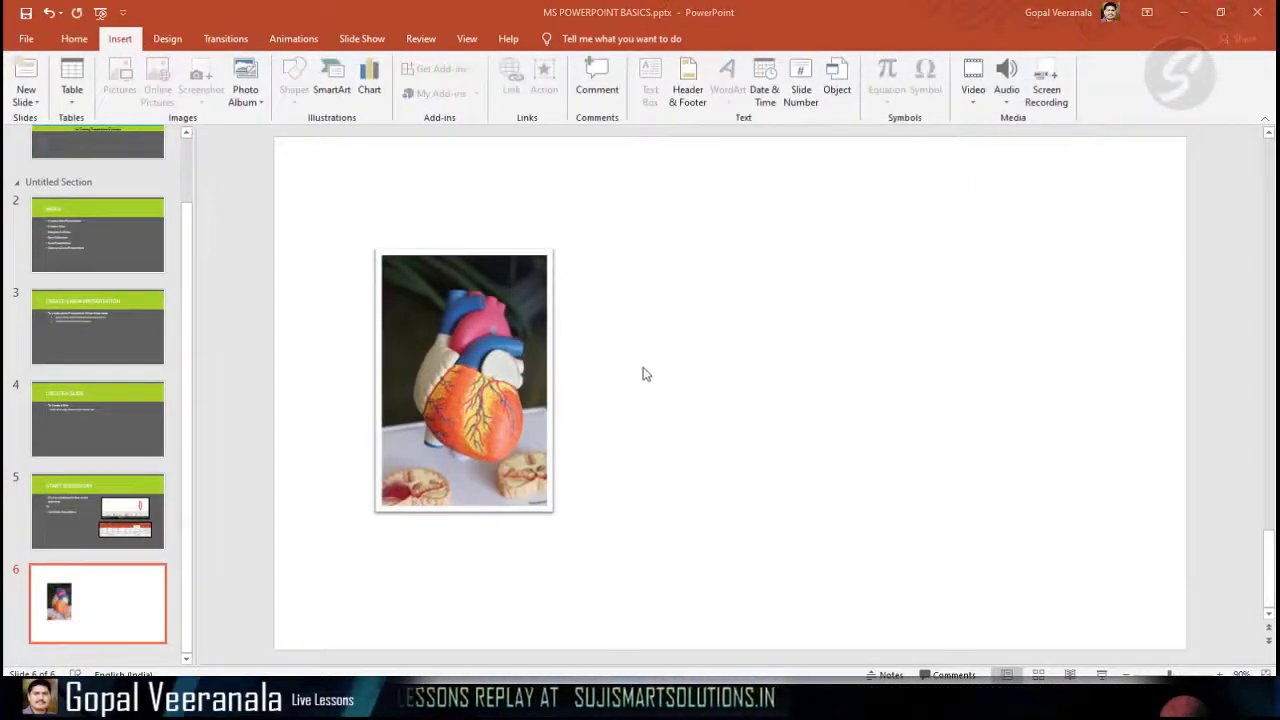
key(Return)
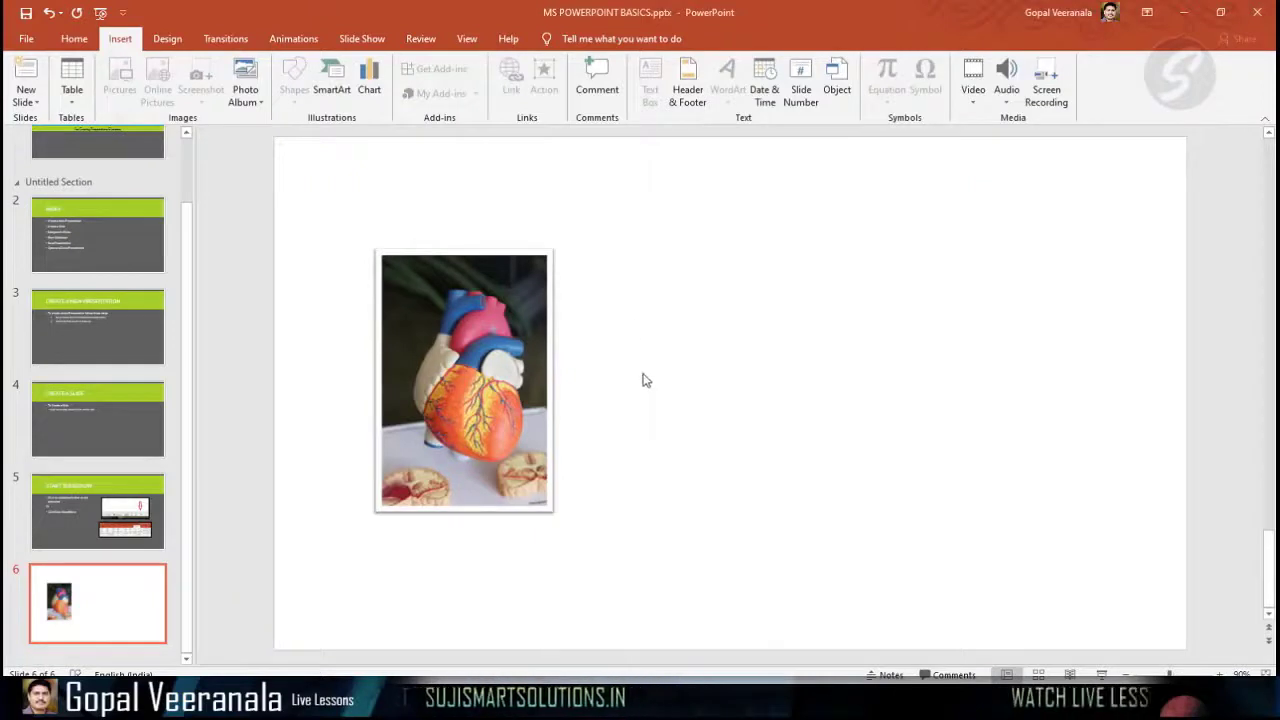
drag(643, 371, 824, 324)
drag(567, 172, 667, 243)
drag(800, 342, 741, 297)
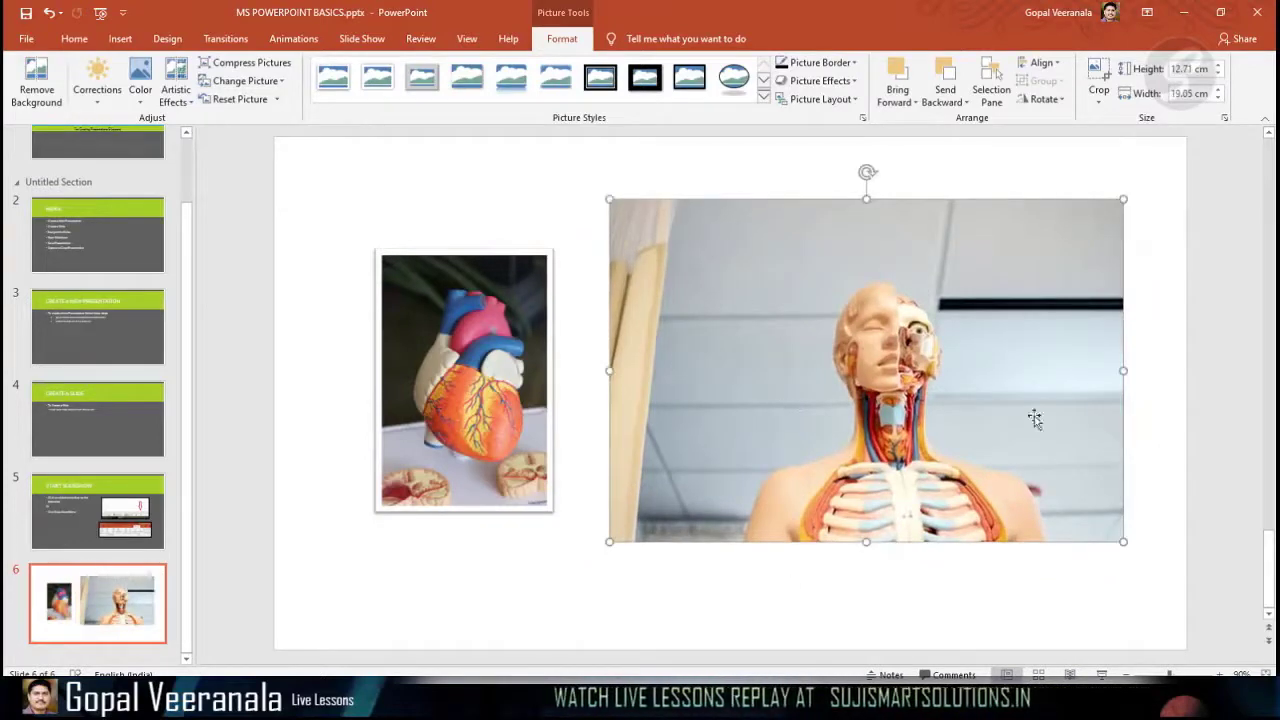
click(716, 606)
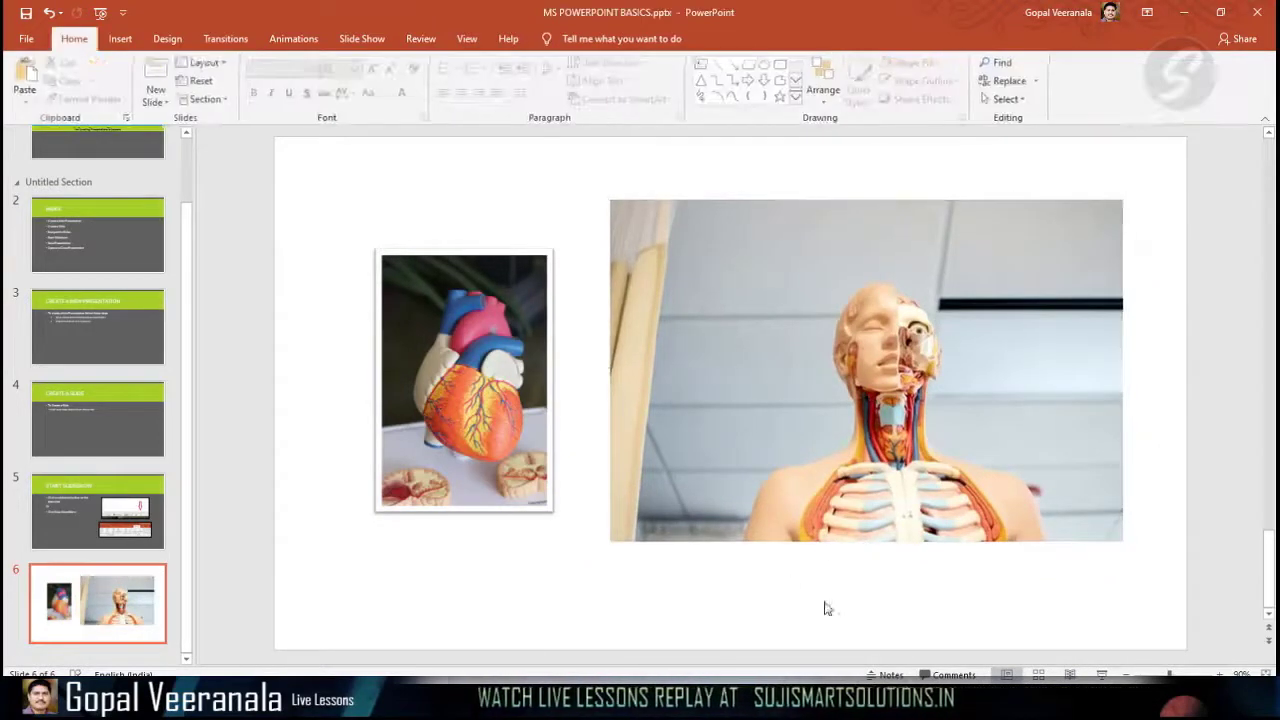
Select the anatomy torso photo so its Picture Tools Format tab appears.
click(845, 432)
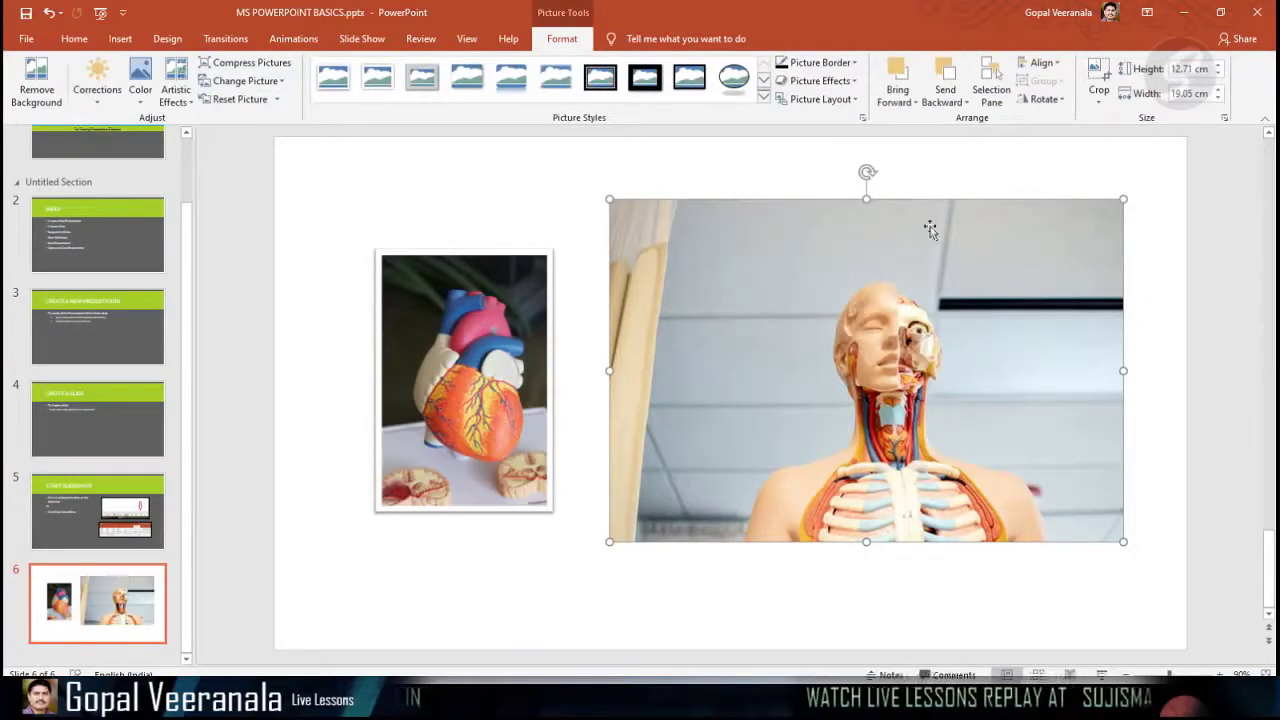
click(538, 612)
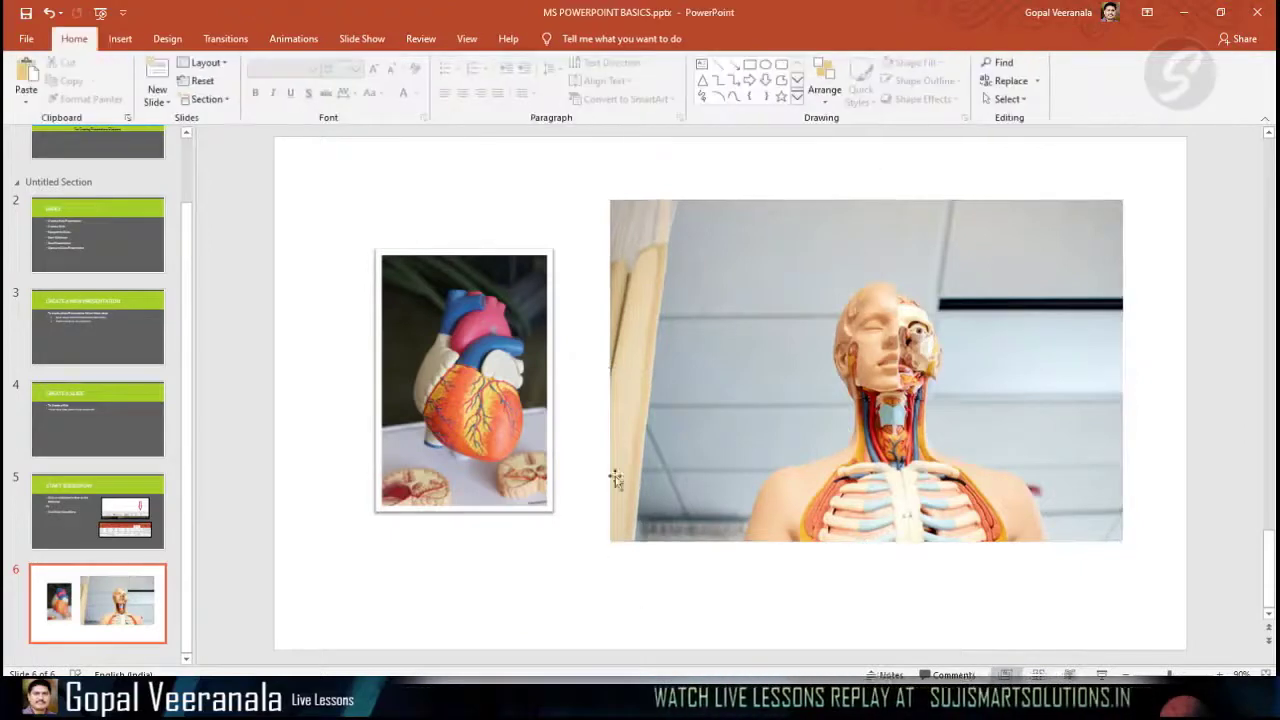
click(731, 288)
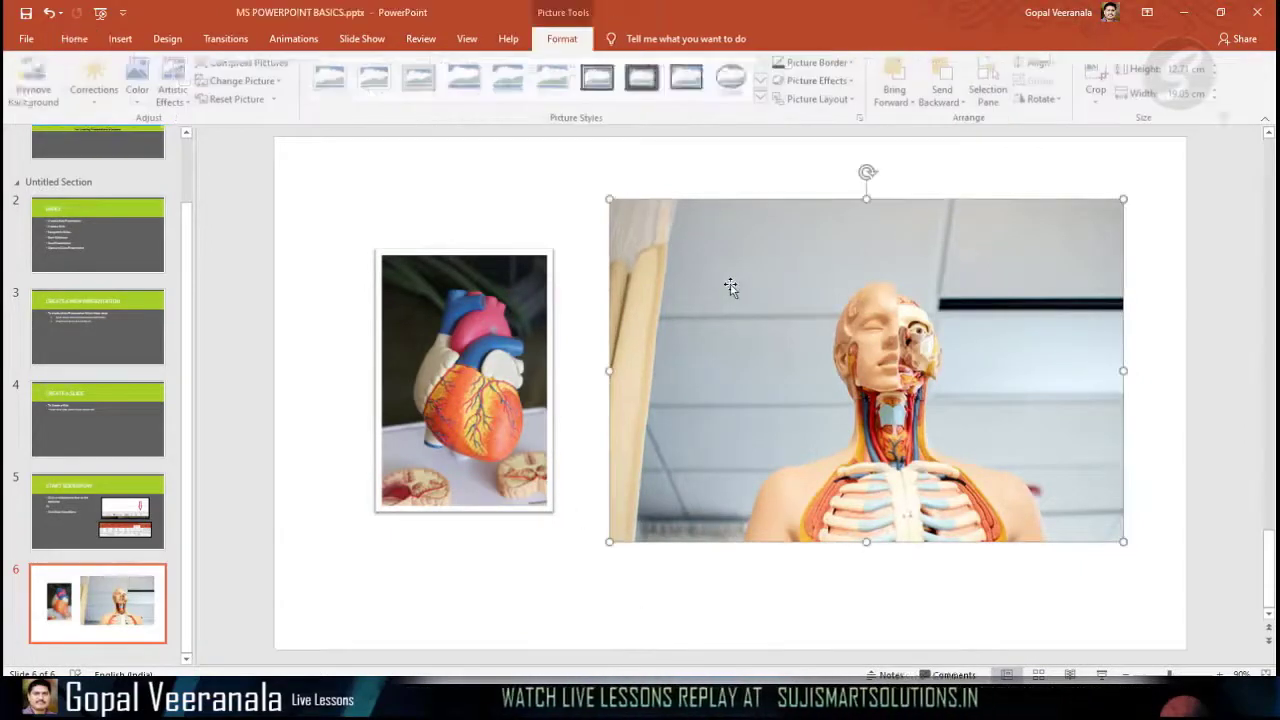
click(508, 305)
click(509, 203)
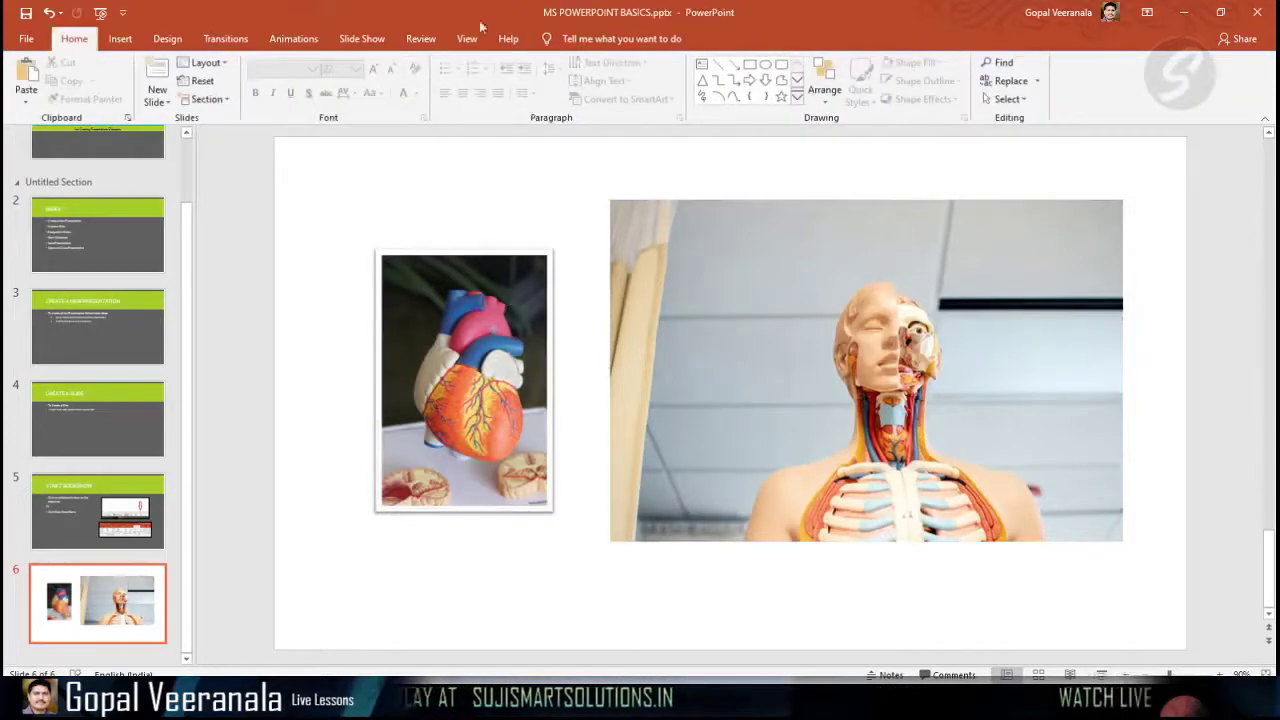
click(723, 254)
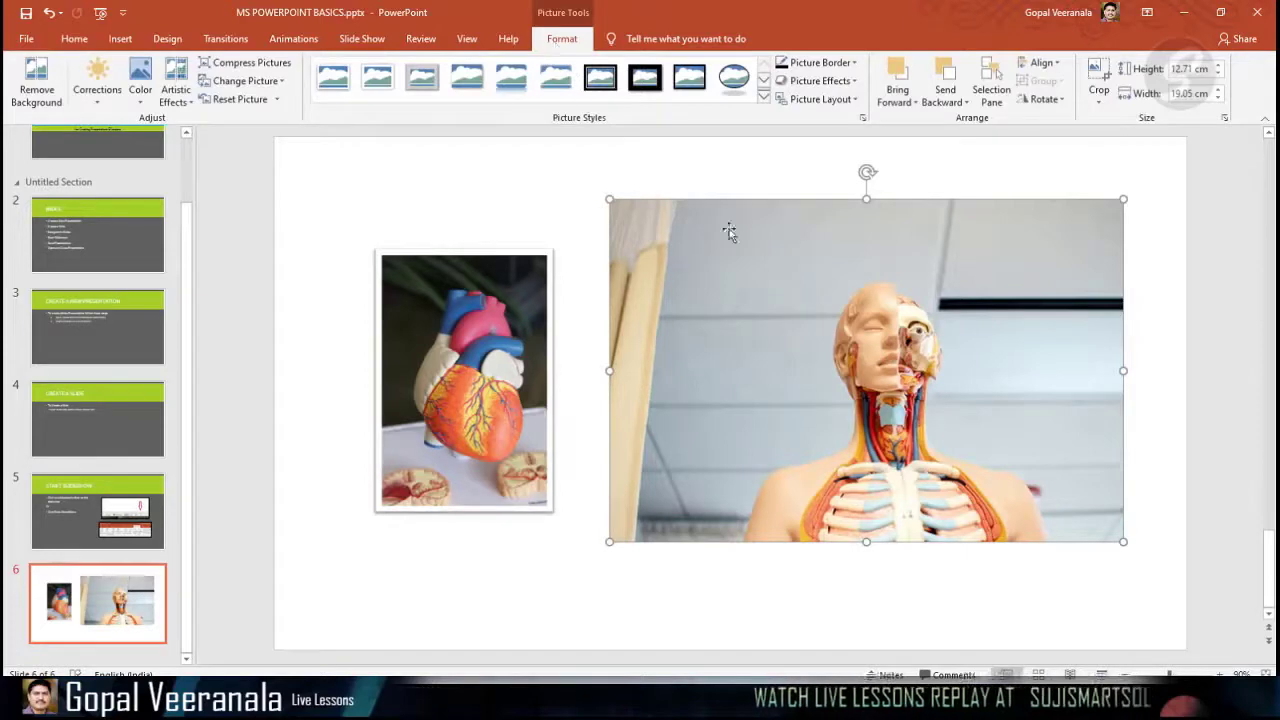
click(446, 566)
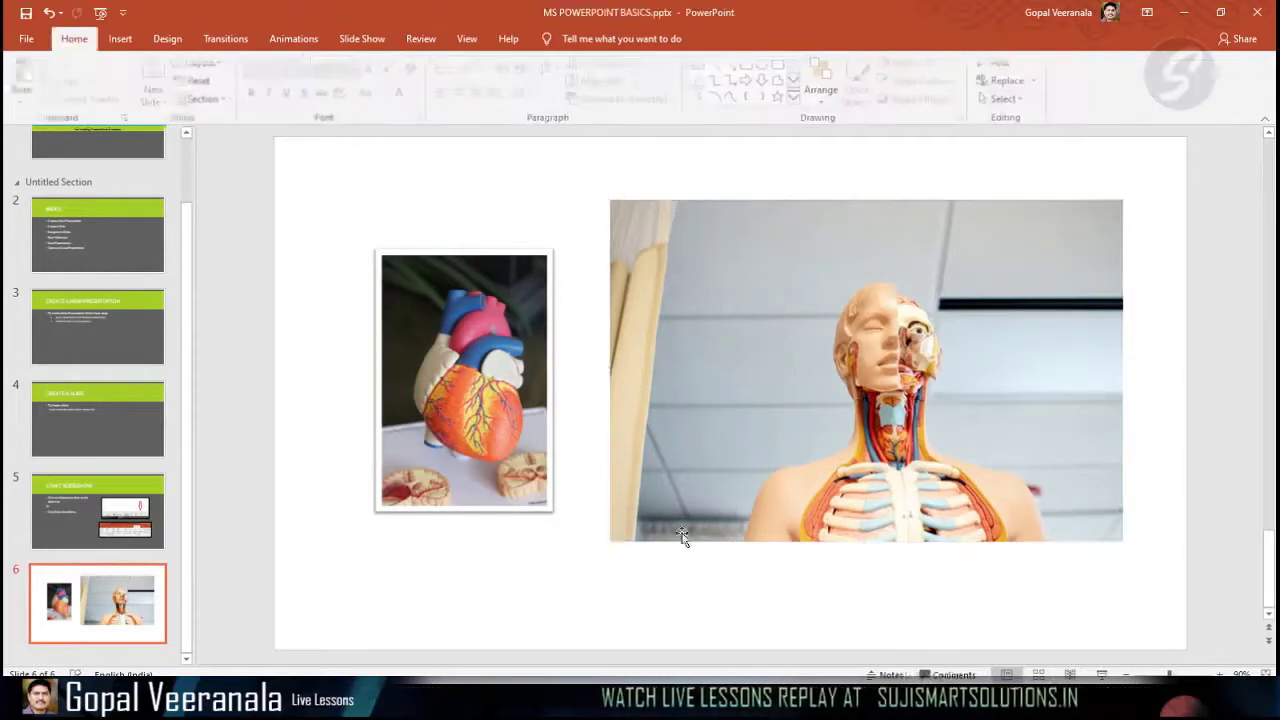
click(773, 384)
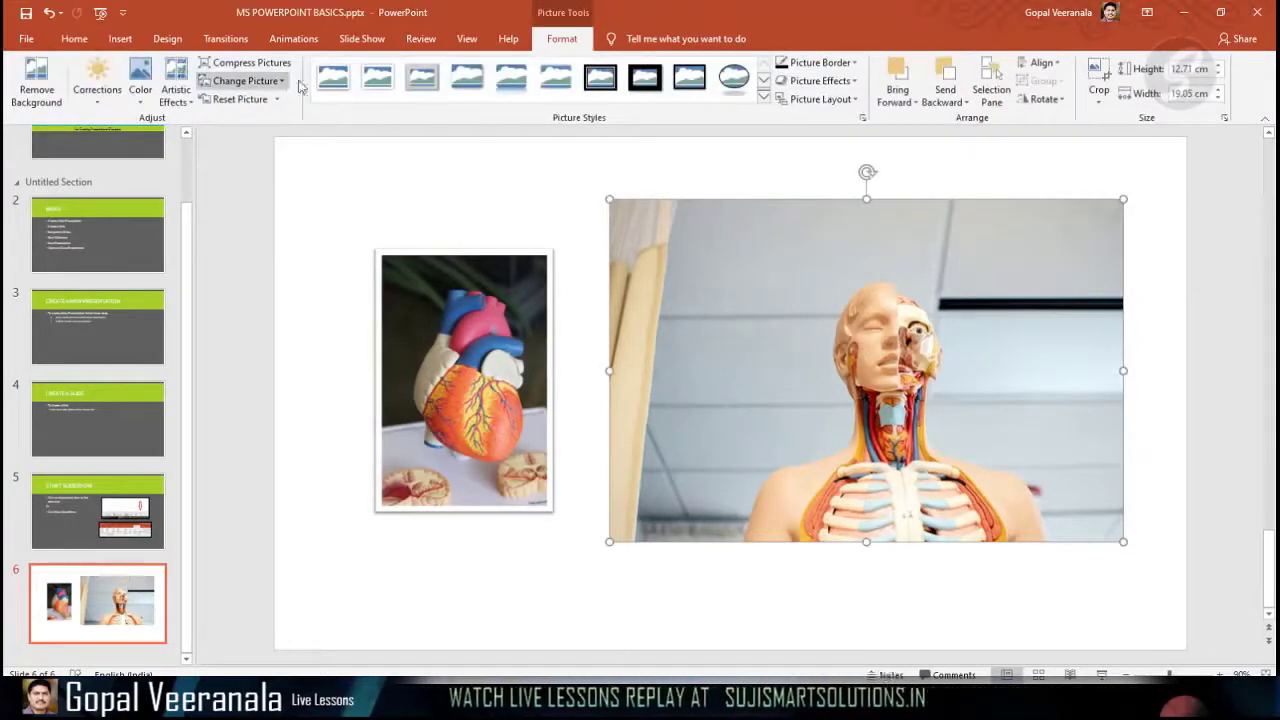
Crop the grey left, right and top edges off the torso picture.
click(1098, 72)
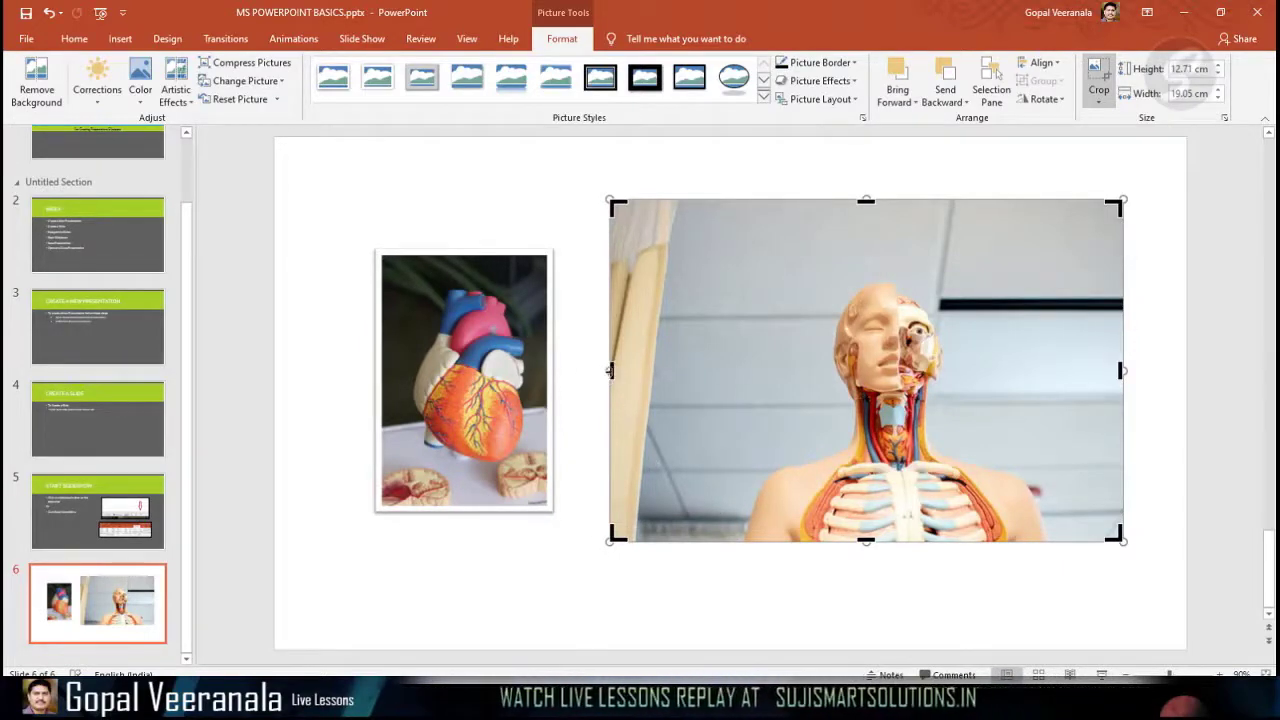
drag(610, 370, 740, 377)
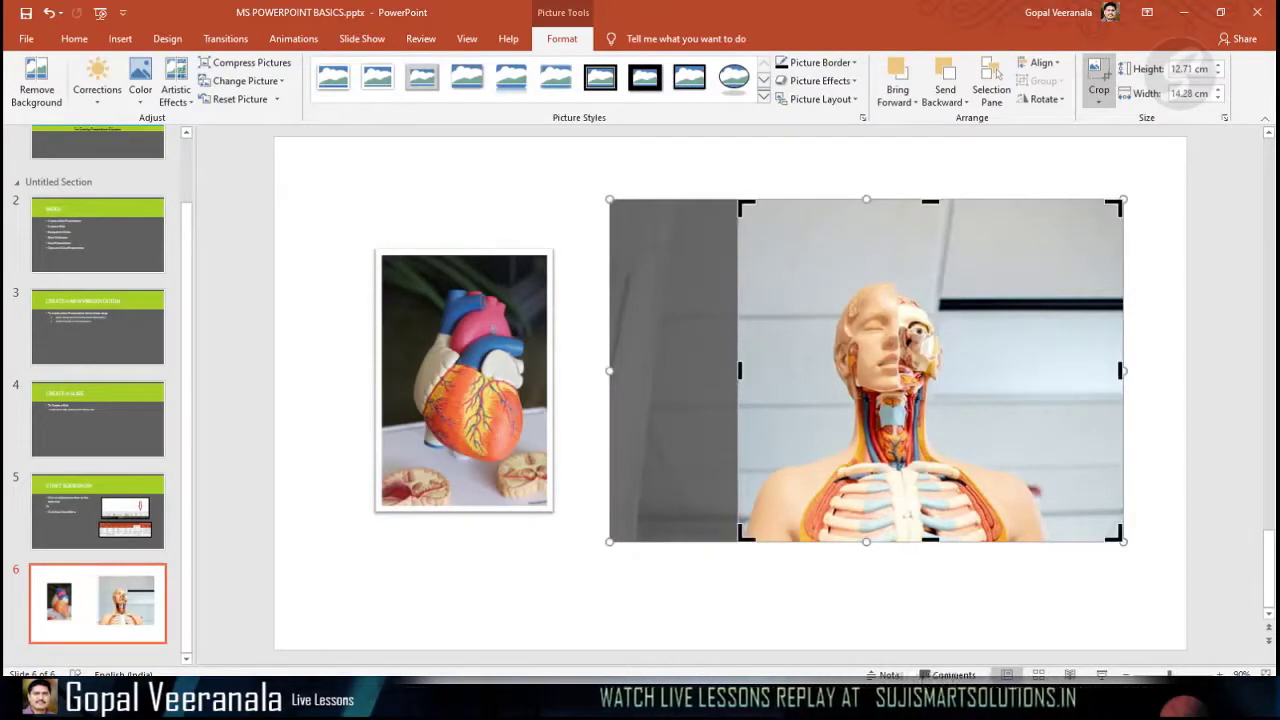
drag(1121, 371, 1049, 376)
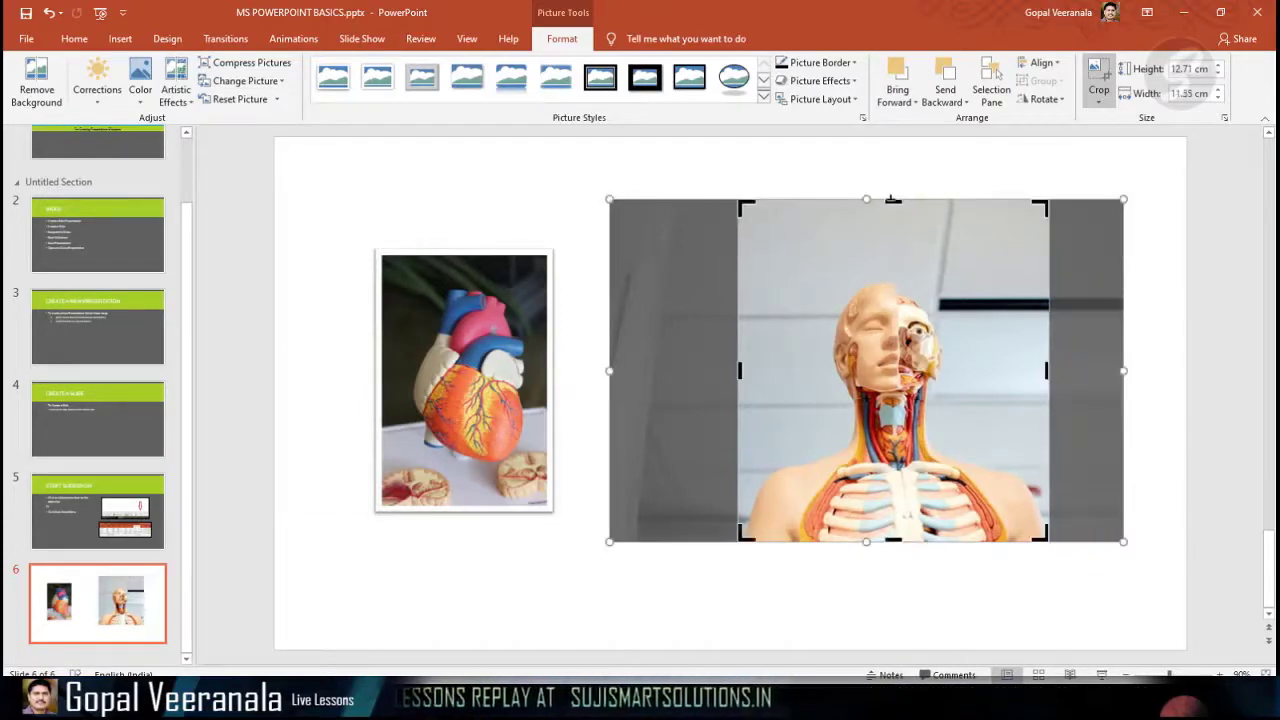
drag(891, 200, 890, 271)
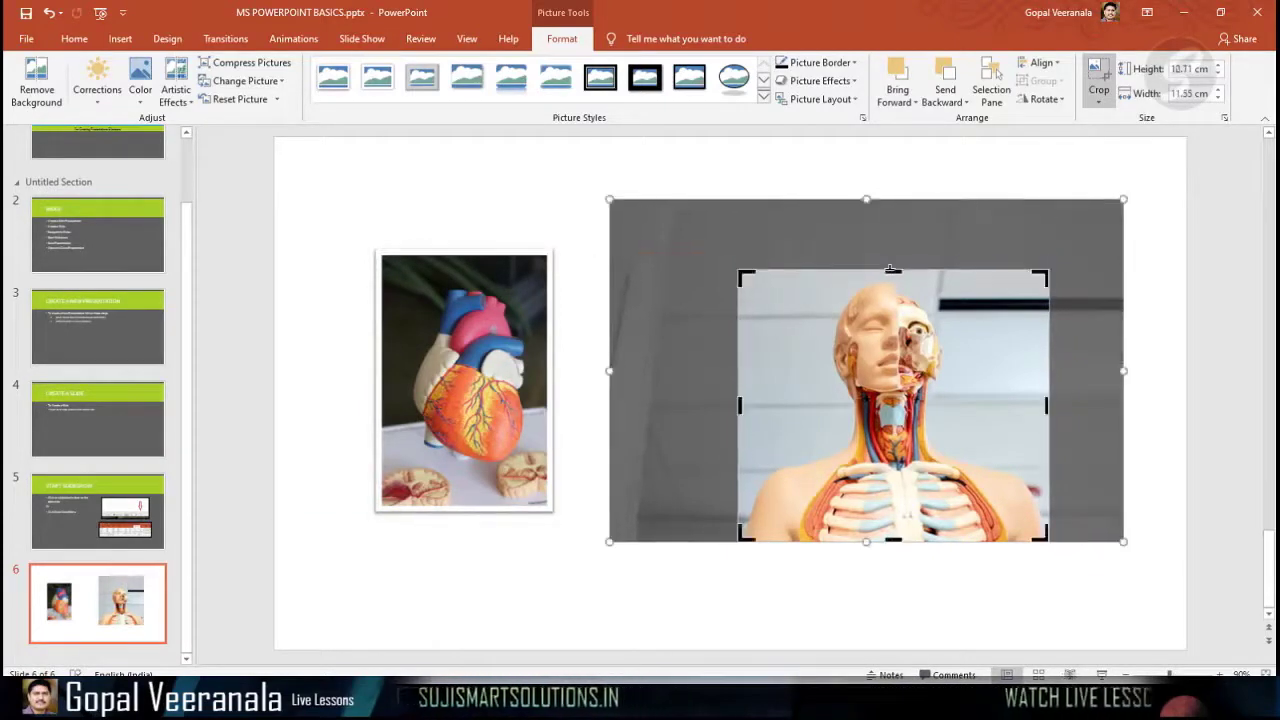
click(1101, 617)
Enlarge and reposition the cropped torso picture beside the heart photo.
drag(942, 445, 862, 406)
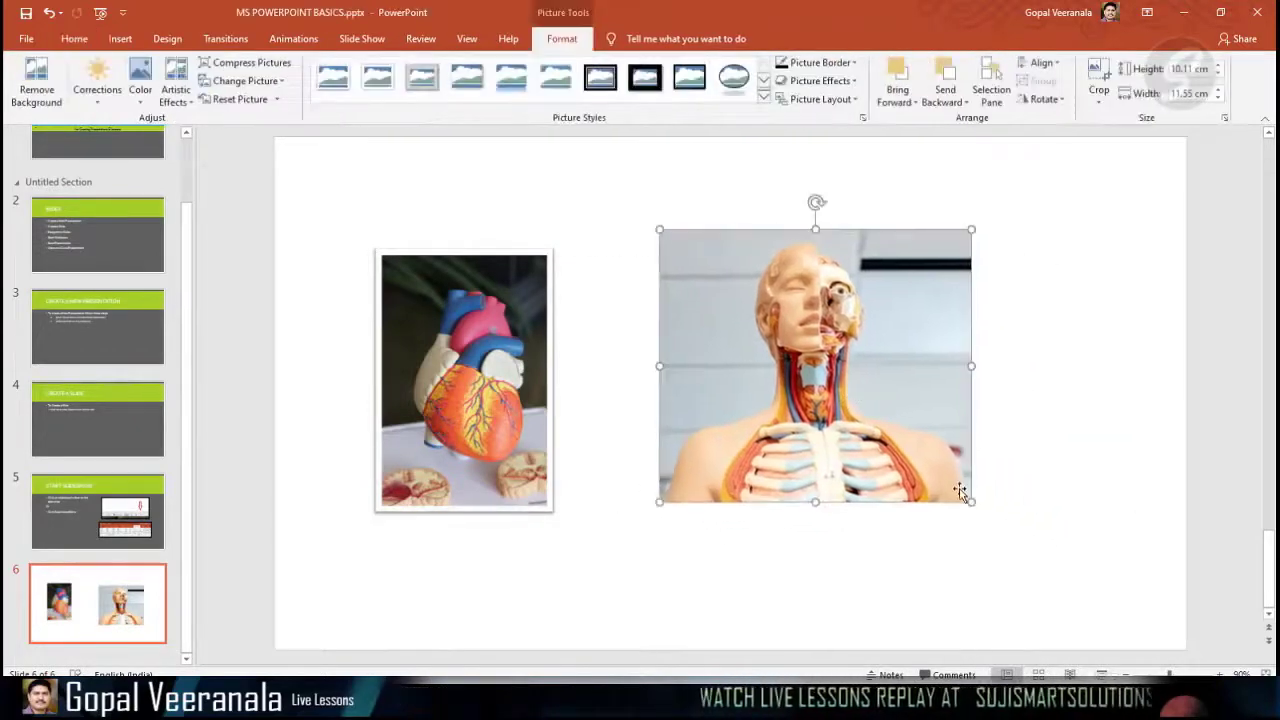
drag(971, 508, 1114, 629)
drag(1046, 560, 1014, 502)
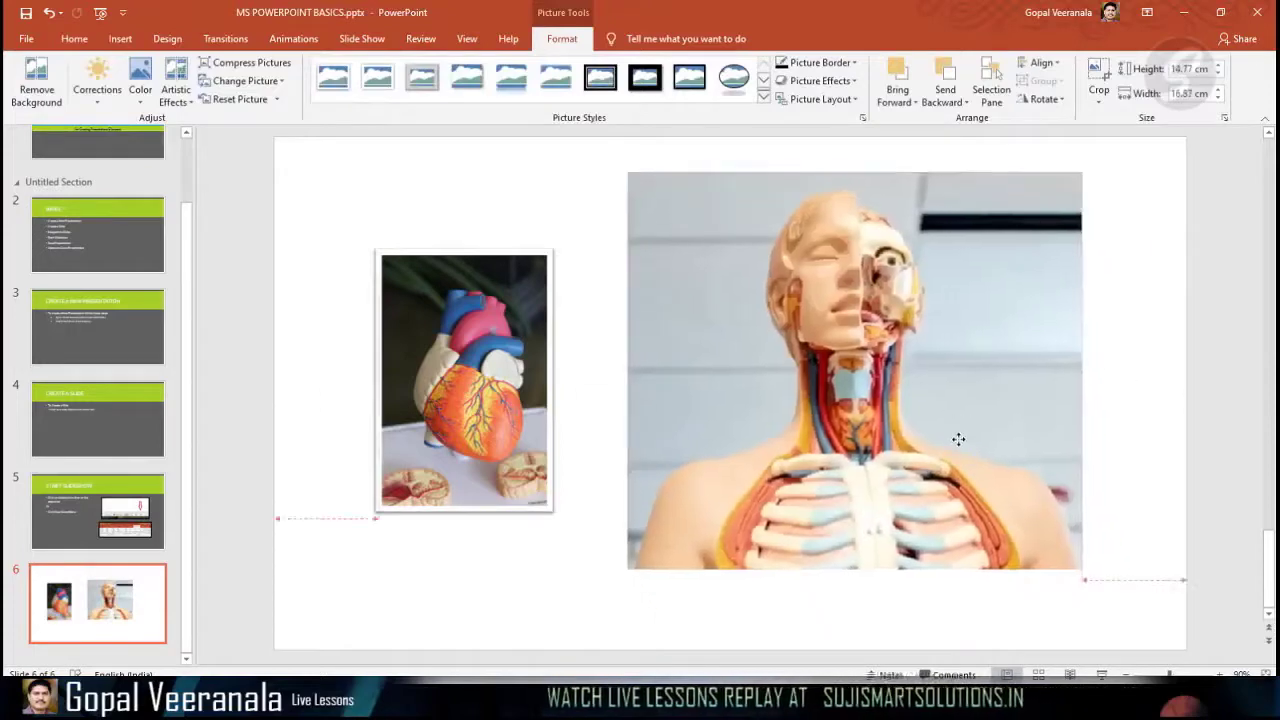
Nudge the enlarged torso picture slightly right and down, so the heart photo tucks behind its left edge.
click(920, 647)
click(910, 555)
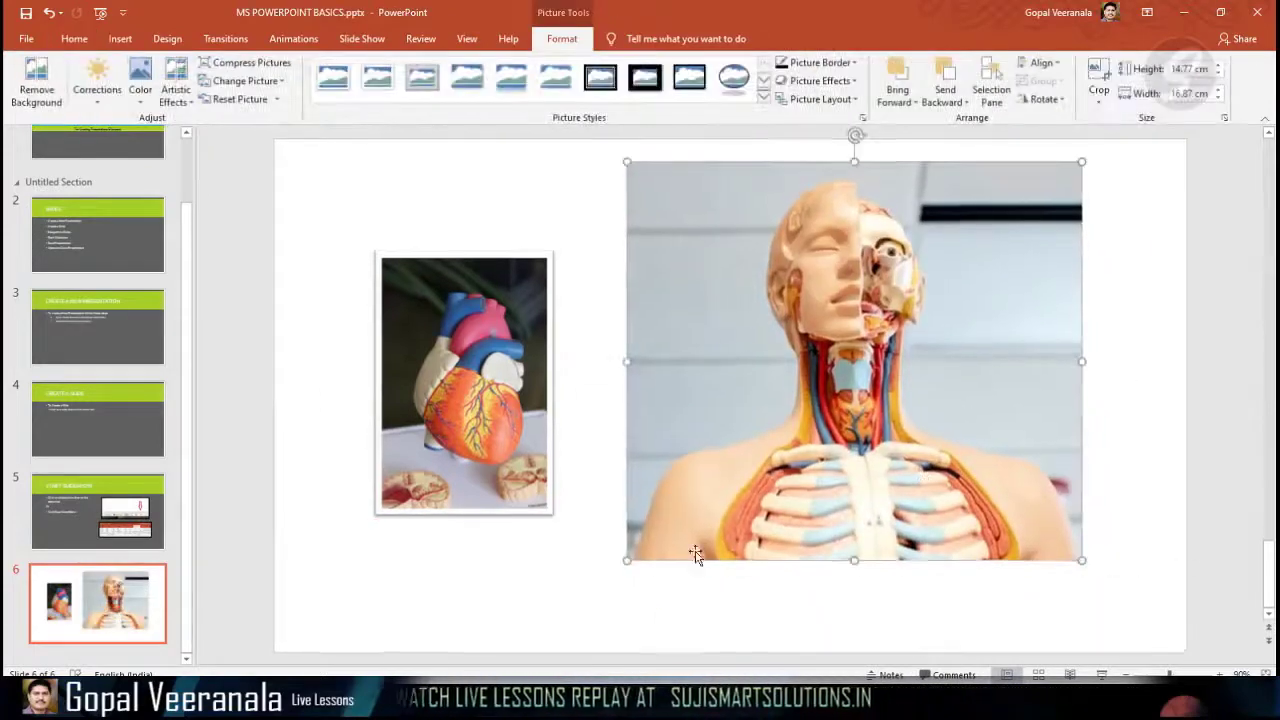
mouse_move(870, 322)
mouse_down()
mouse_move(893, 332)
mouse_move(888, 319)
mouse_up()
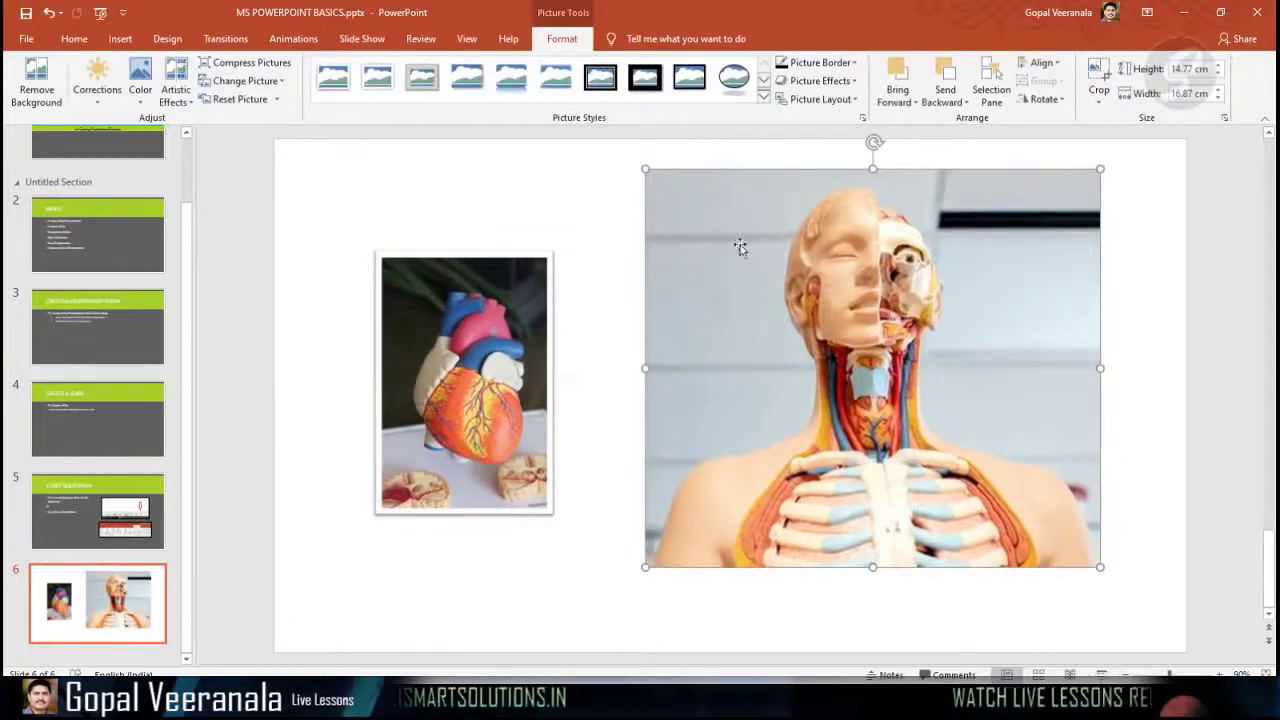
click(837, 600)
click(740, 490)
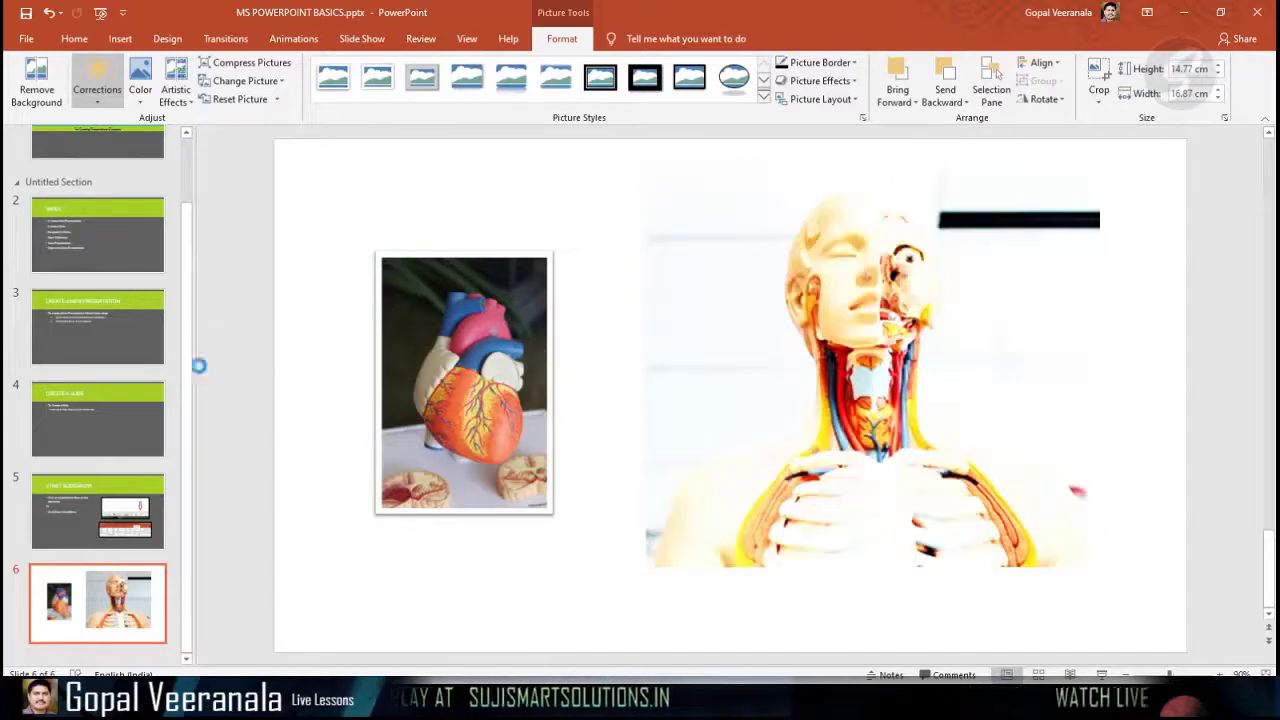
click(874, 466)
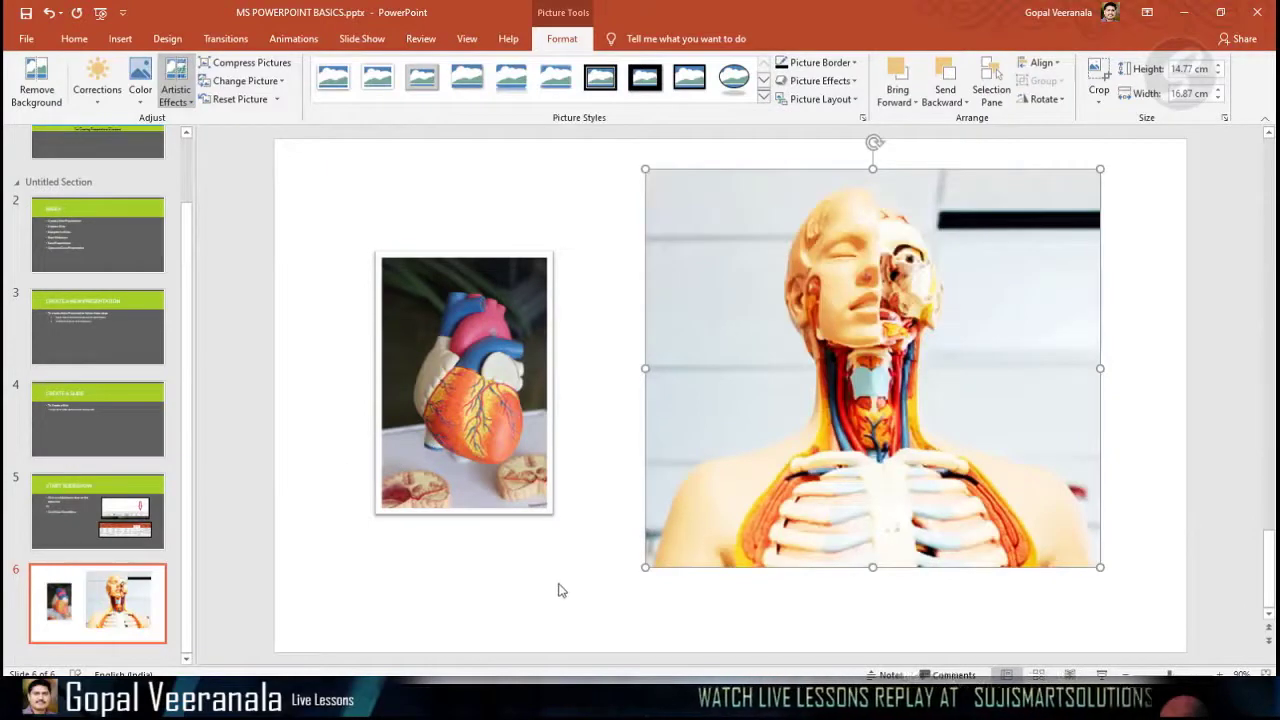
click(523, 358)
click(744, 341)
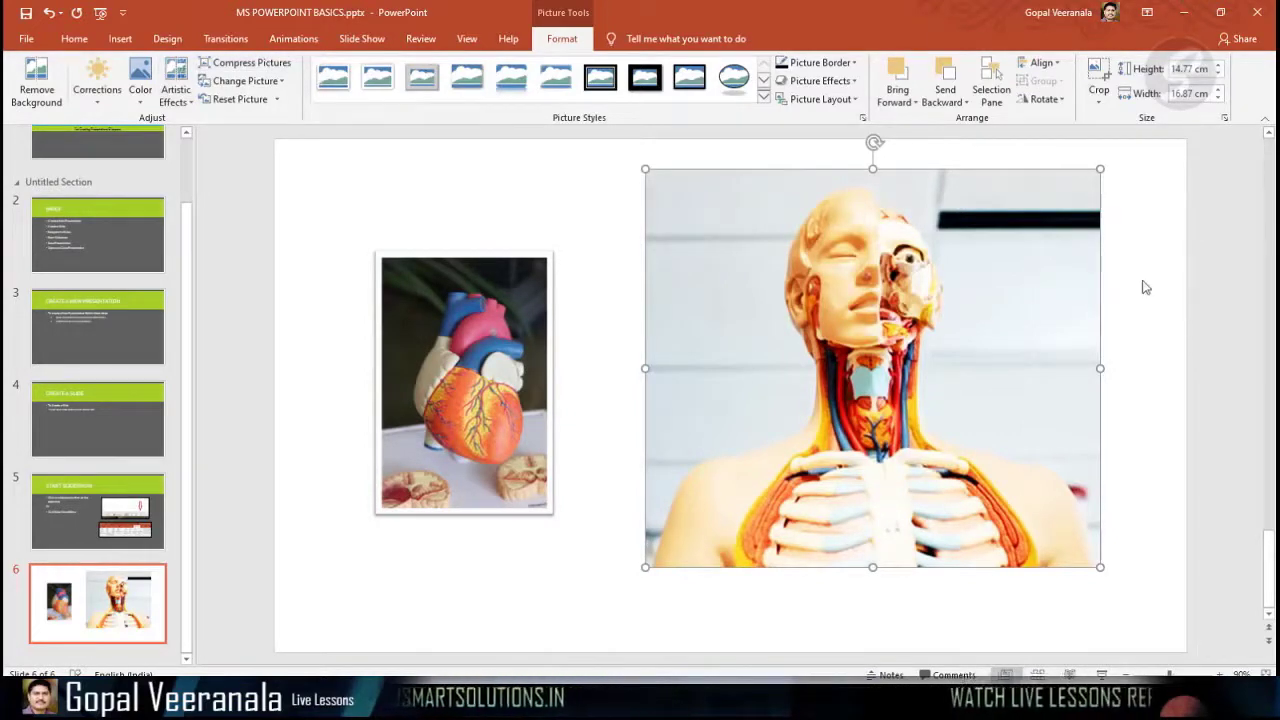
click(590, 541)
Shrink the heart picture from a corner handle and bring it in front of the torso picture.
drag(451, 379, 579, 367)
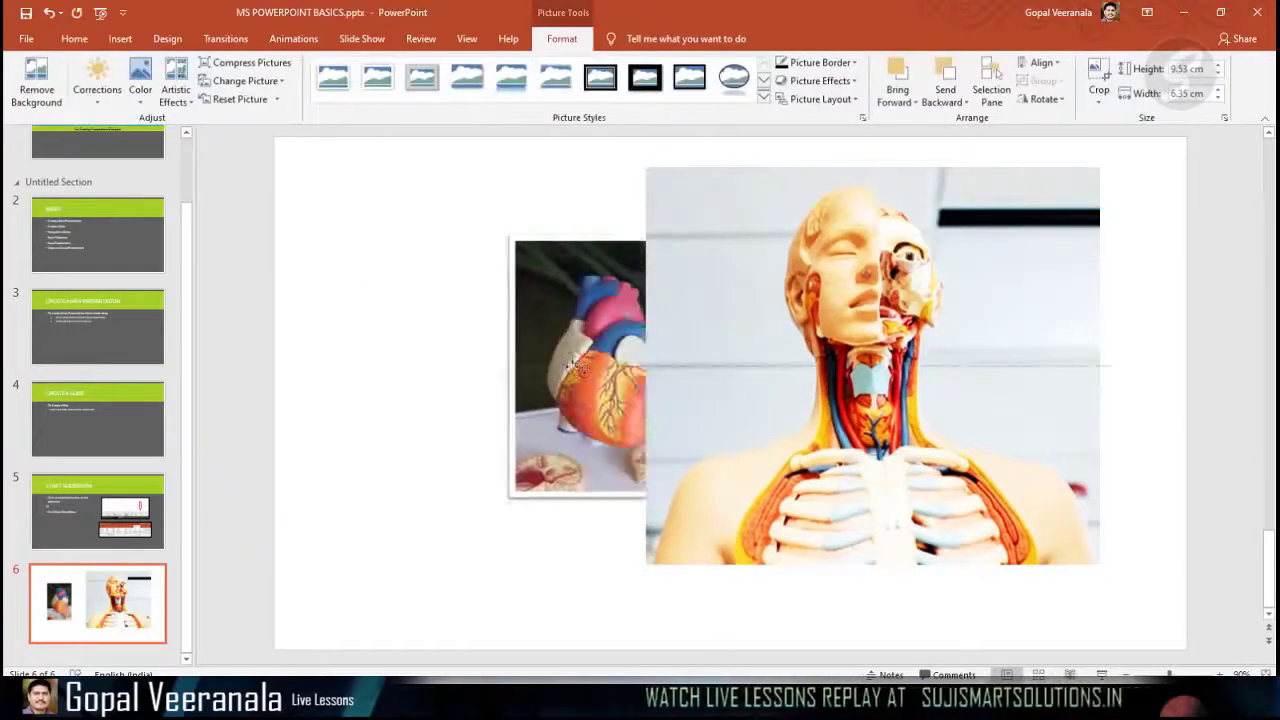
key(Escape)
click(706, 300)
click(557, 263)
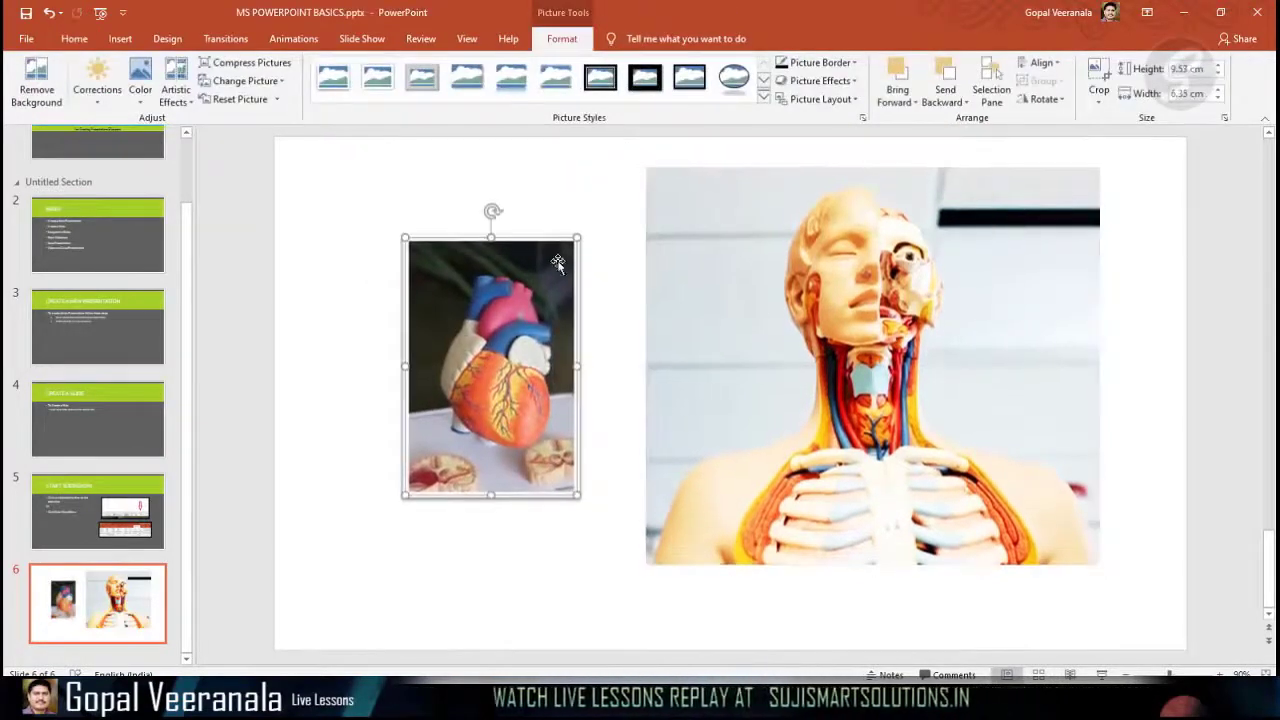
drag(577, 239, 545, 343)
drag(478, 470, 478, 470)
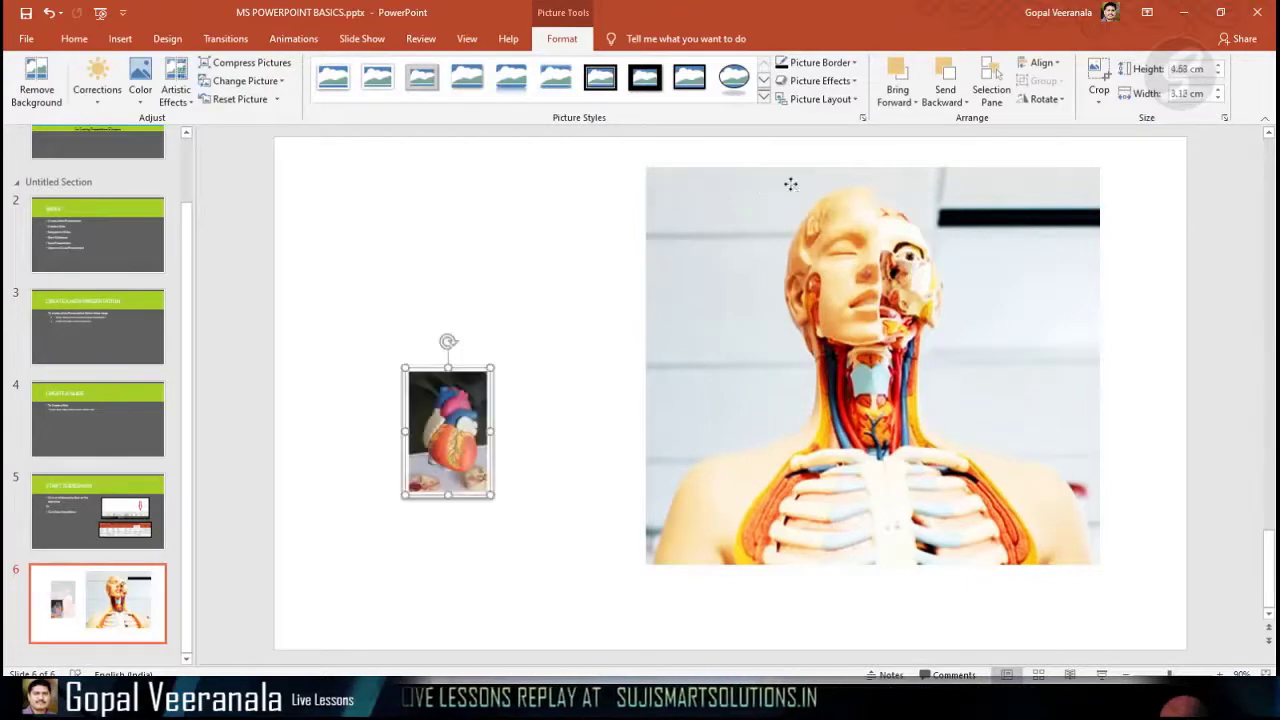
drag(791, 183, 660, 190)
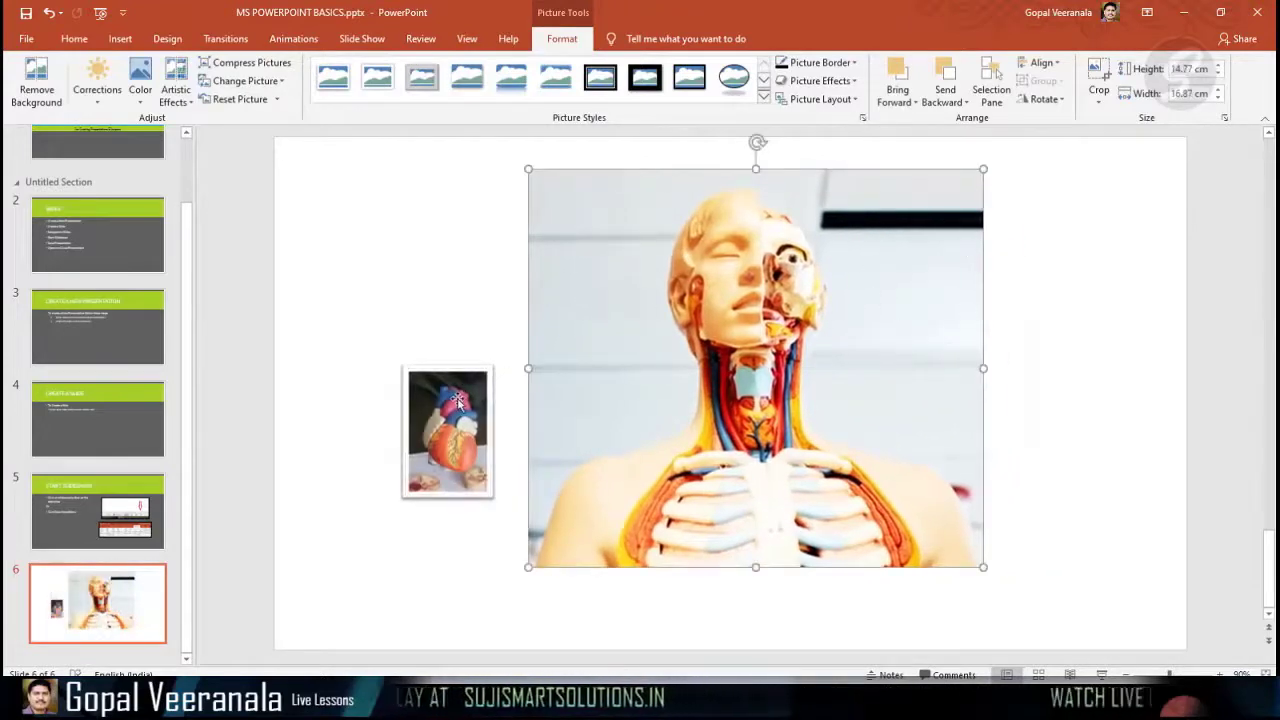
drag(456, 400, 1028, 250)
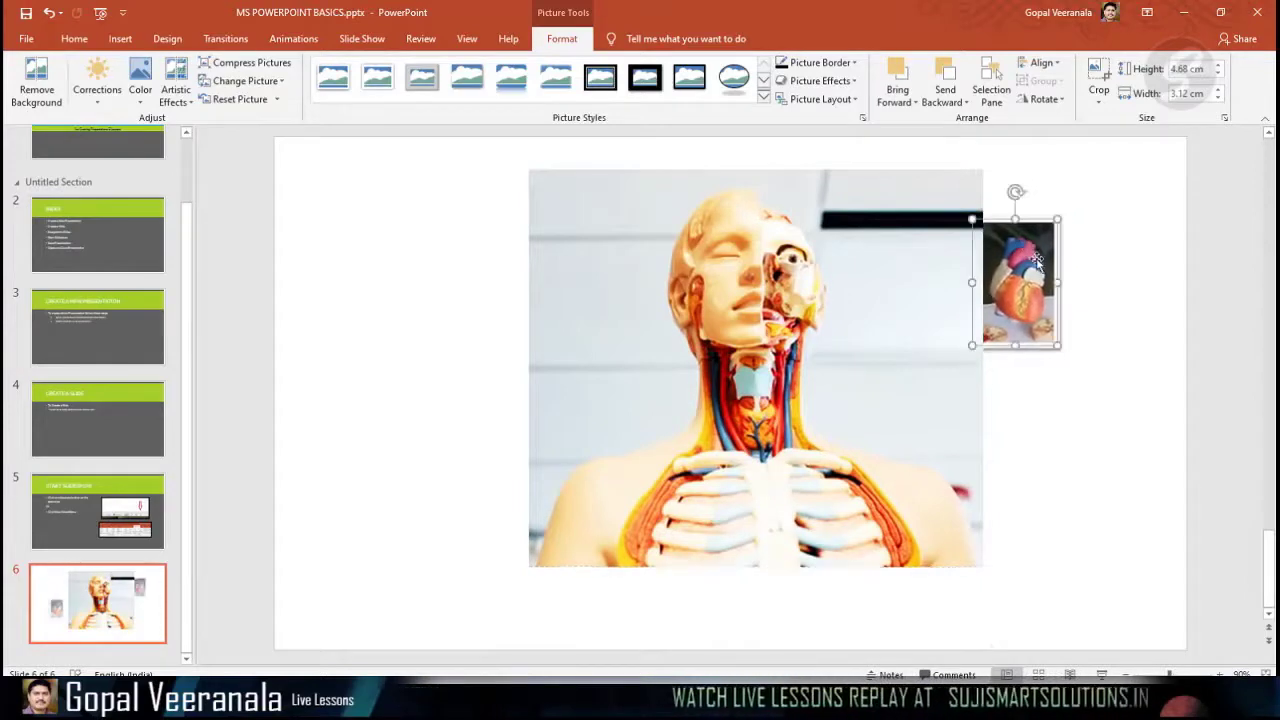
click(899, 76)
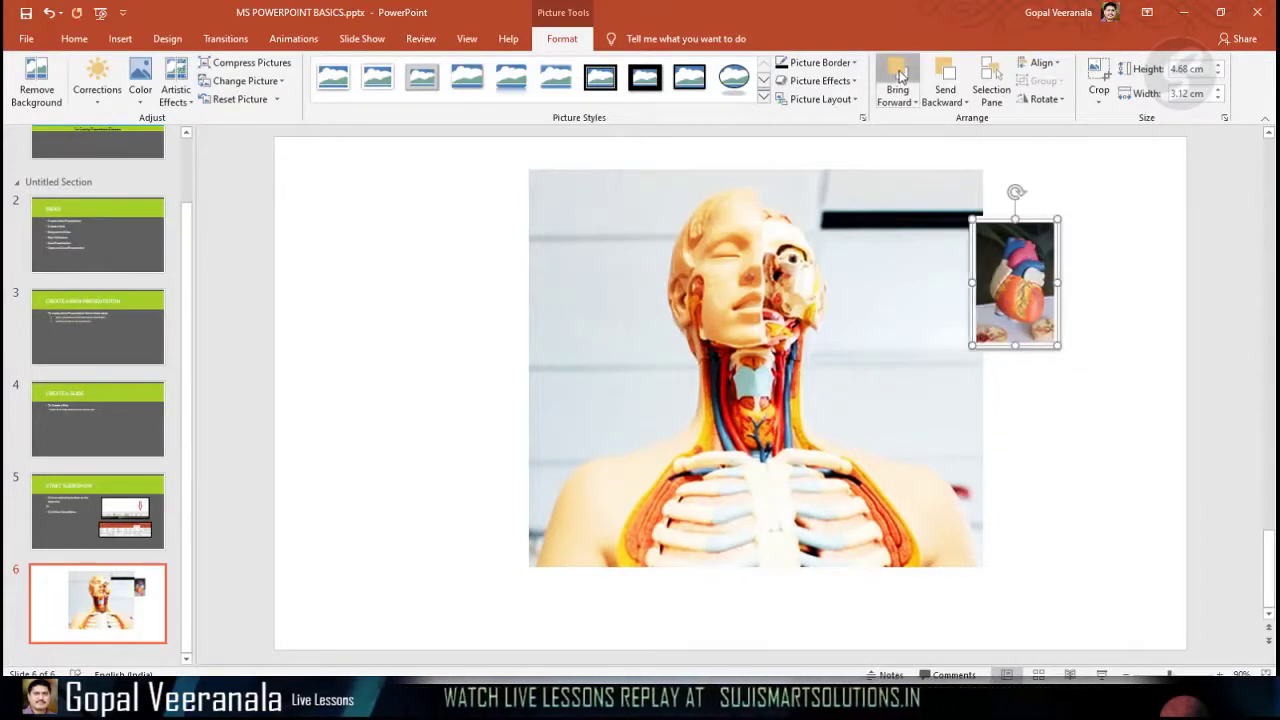
Reposition the torso and heart pictures until the heart sits as an inset over the torso's top-right corner.
drag(1028, 287, 968, 382)
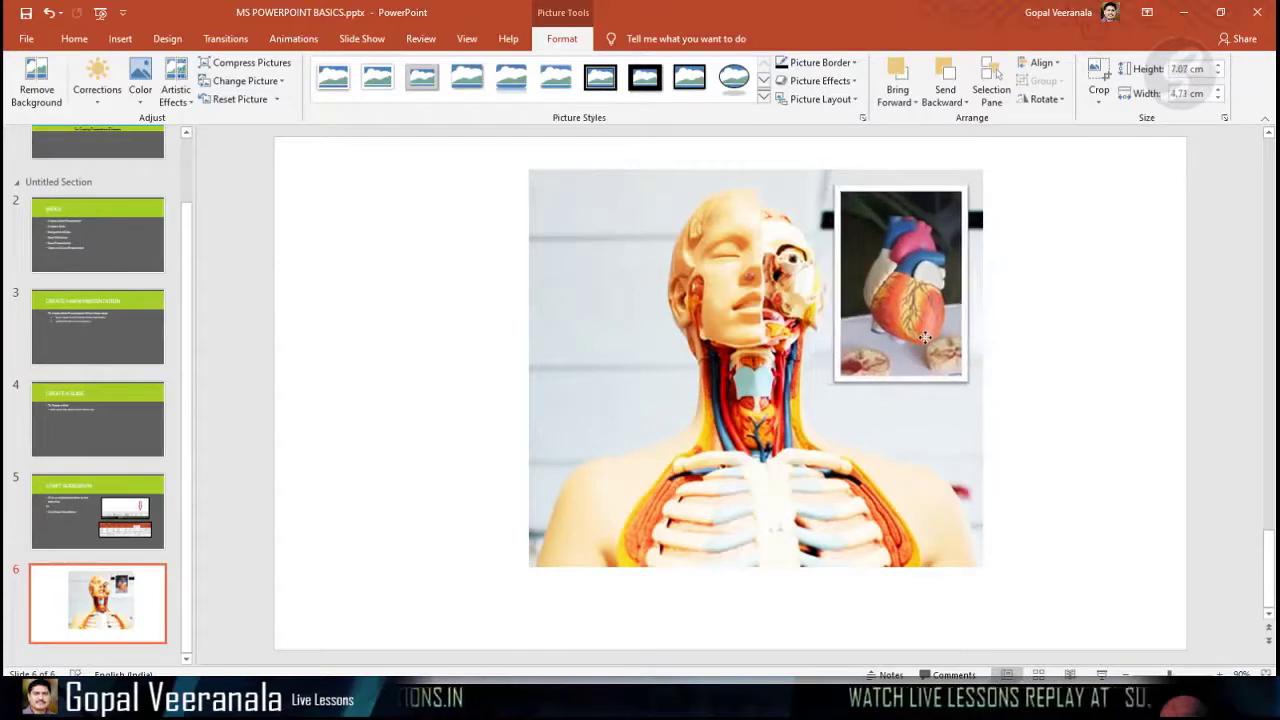
click(1099, 362)
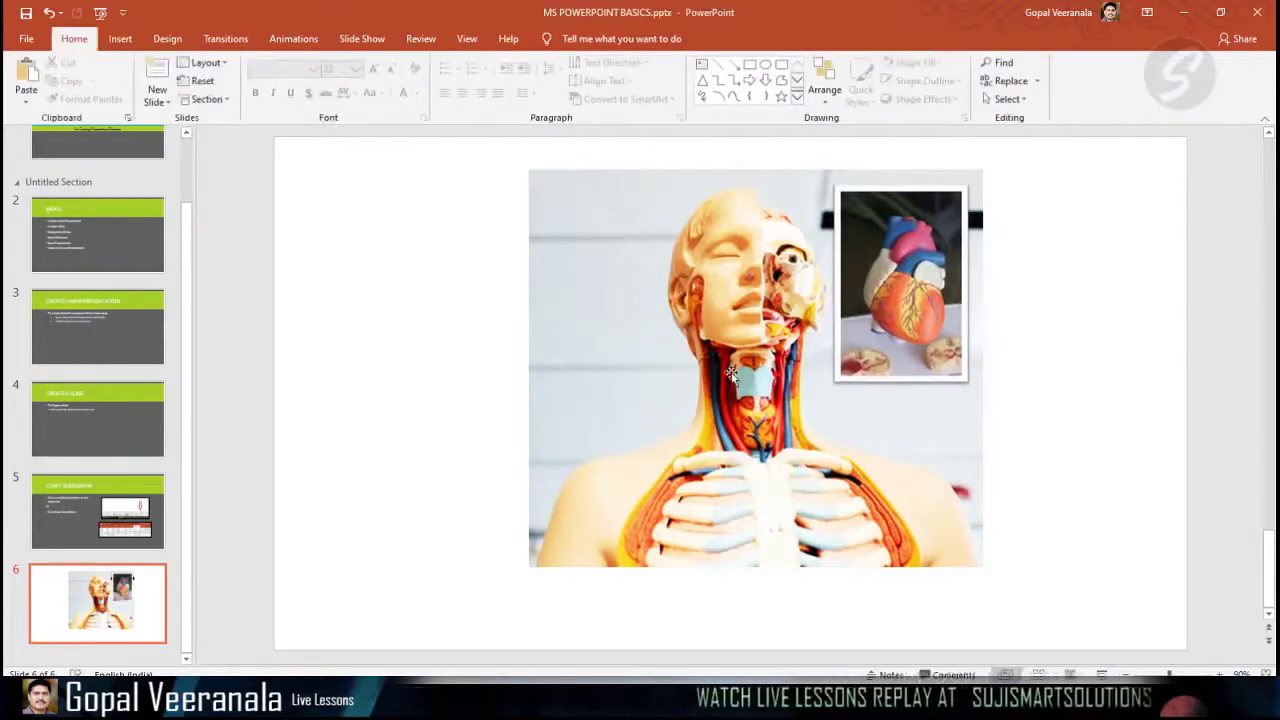
drag(732, 374, 700, 374)
drag(914, 480, 796, 467)
drag(869, 374, 728, 372)
drag(596, 300, 887, 300)
drag(830, 266, 1120, 247)
drag(774, 380, 506, 399)
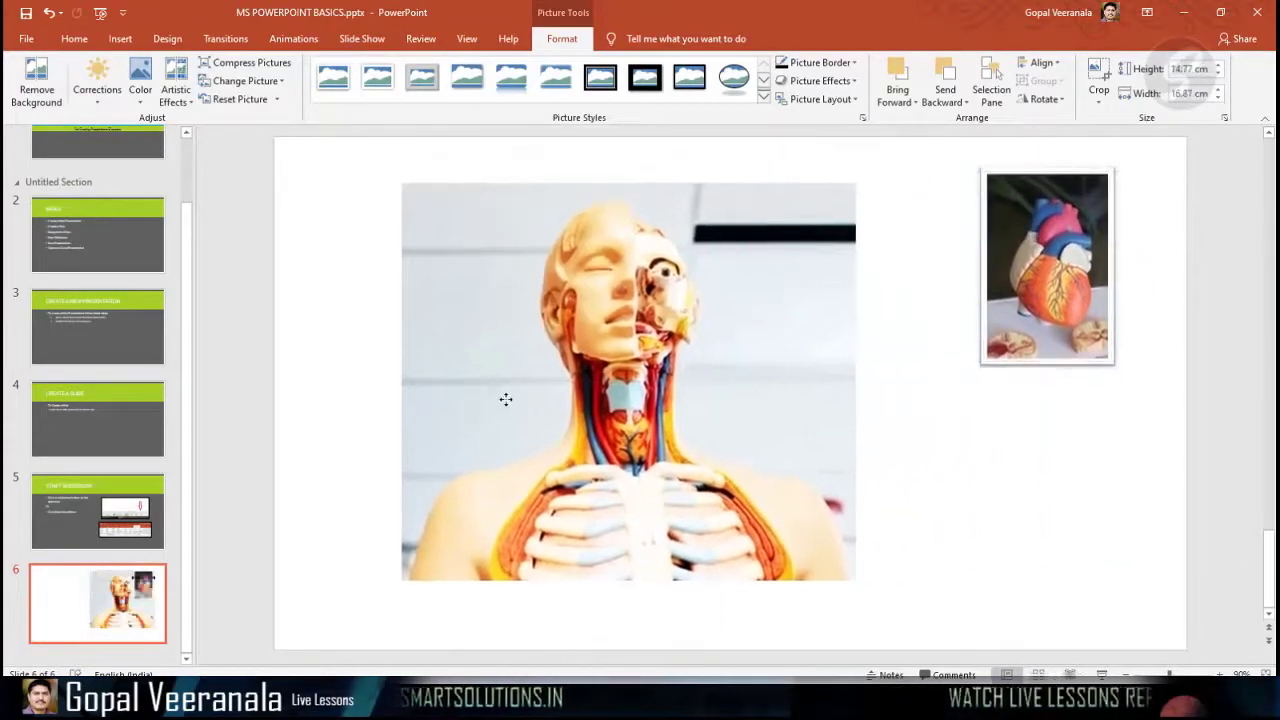
drag(1045, 268, 773, 300)
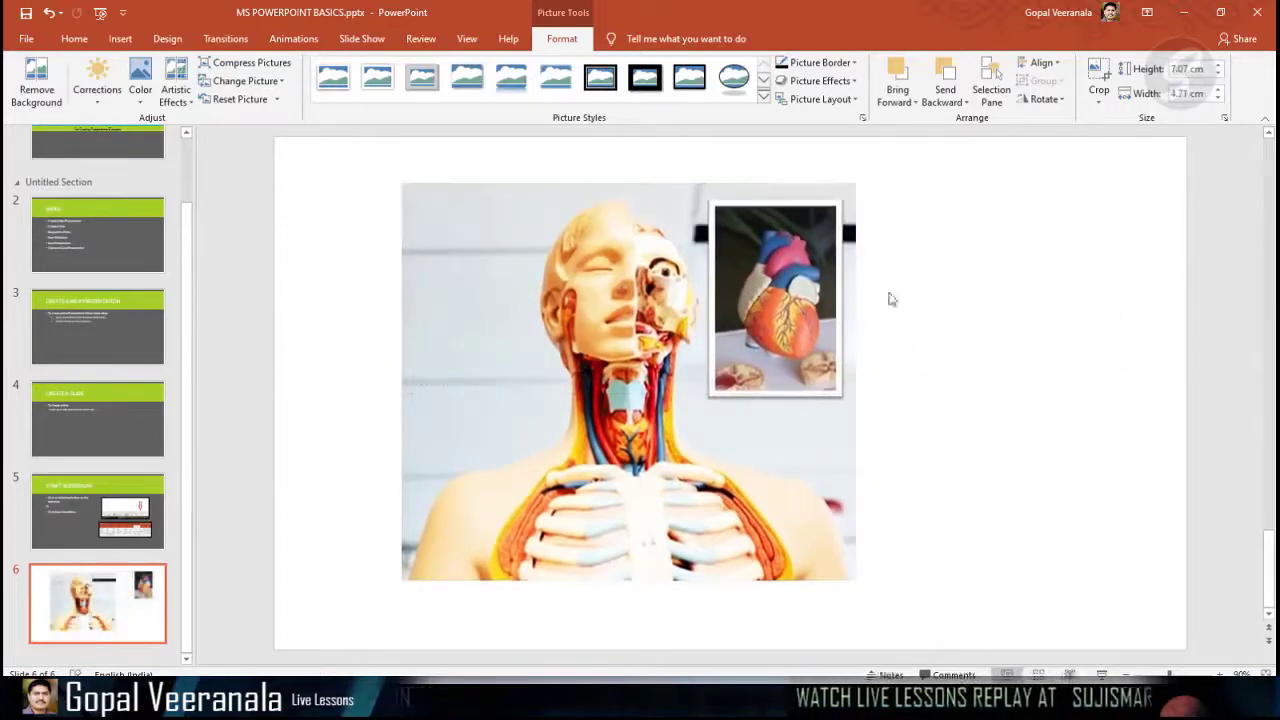
drag(892, 299, 892, 299)
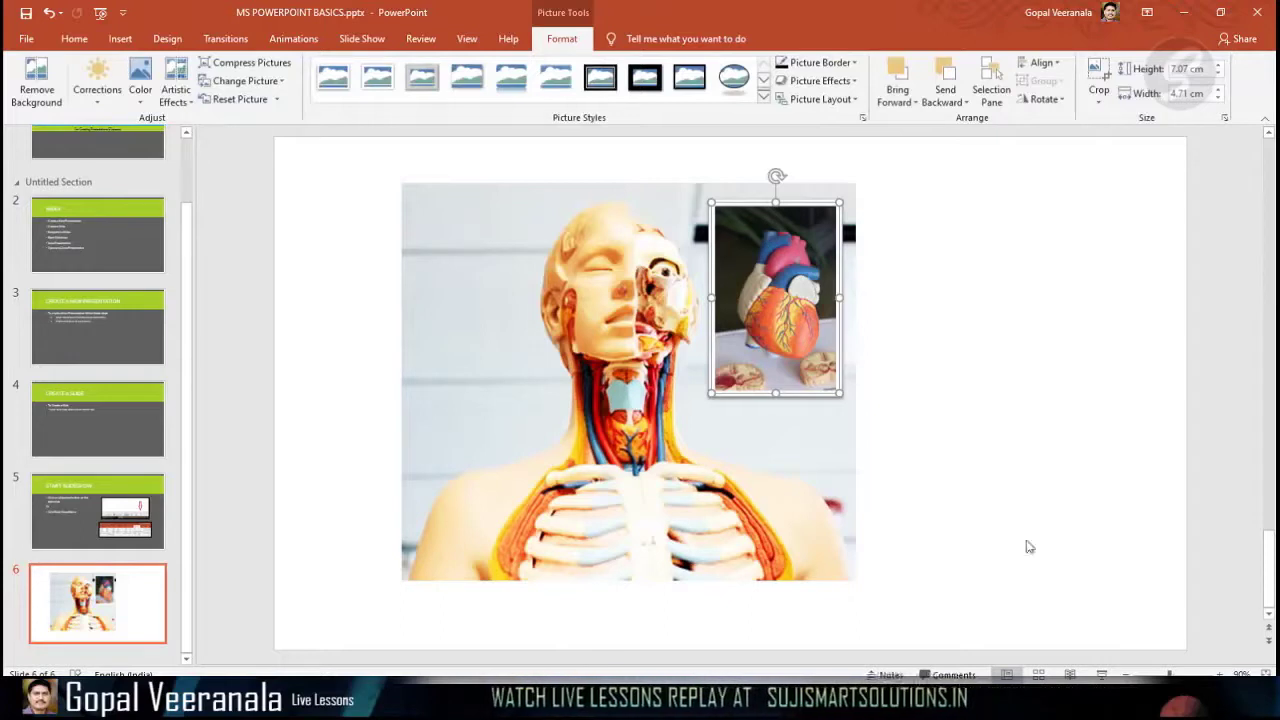
Group the heart and torso pictures with Ctrl+G and resize the group smaller.
shift+click(440, 373)
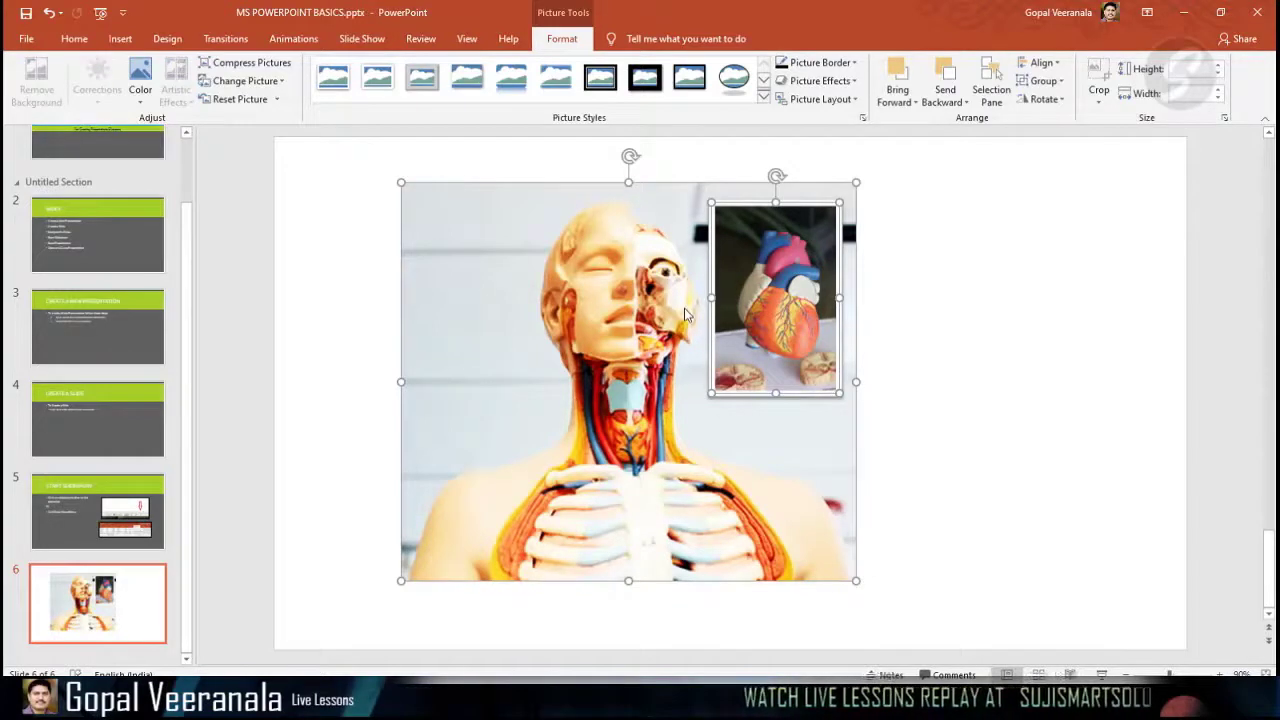
key(ctrl+g)
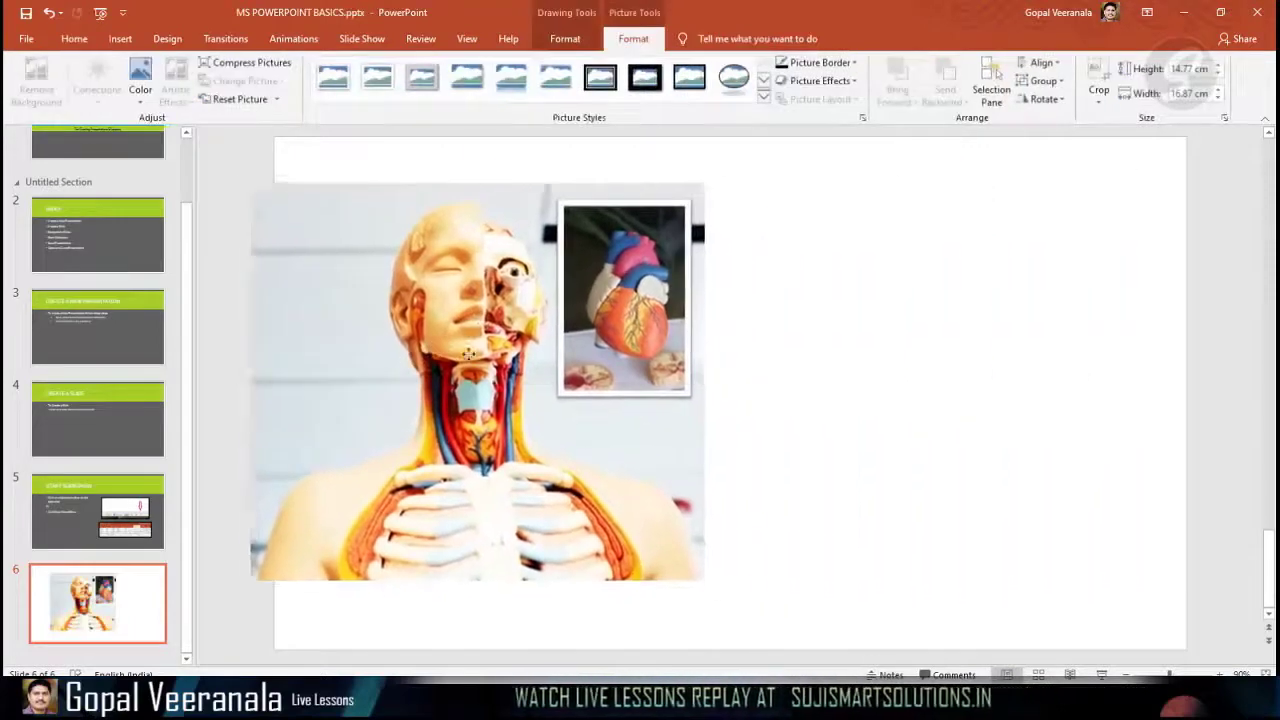
drag(469, 354, 428, 358)
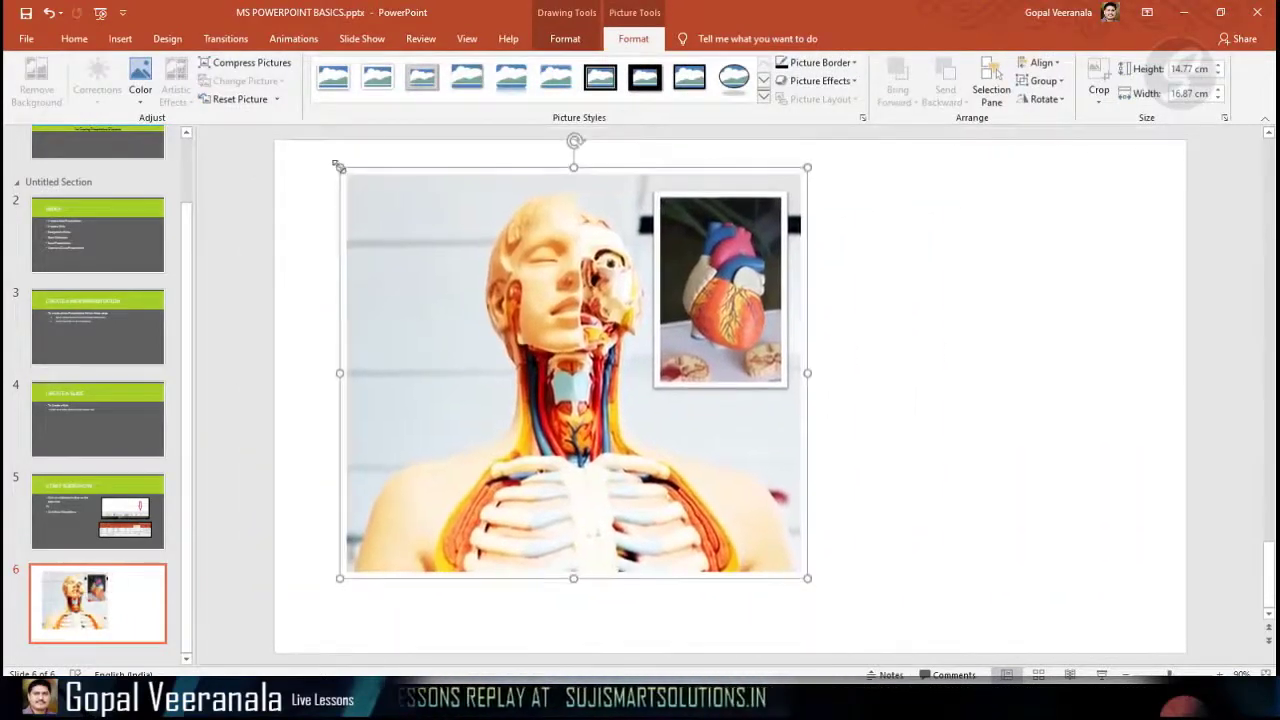
drag(346, 170, 375, 183)
drag(582, 356, 544, 324)
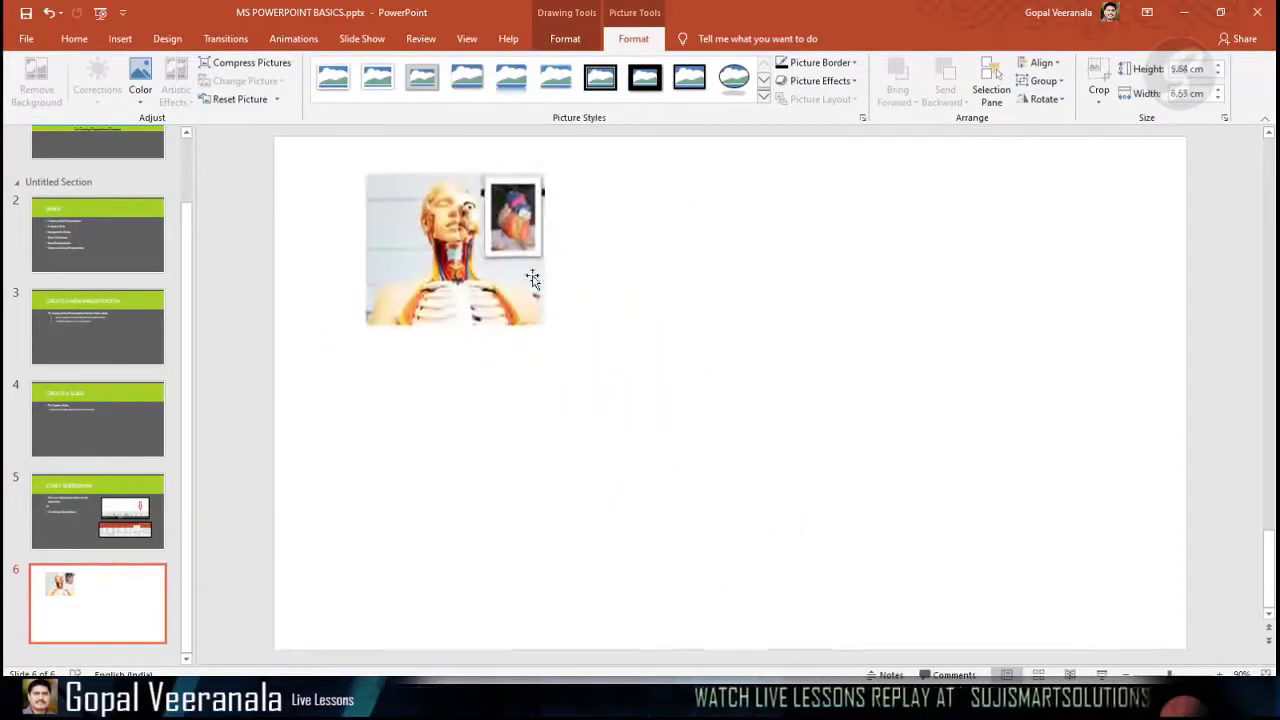
Move the grouped heart-and-torso pictures to the upper left of slide 6.
drag(366, 323, 953, 397)
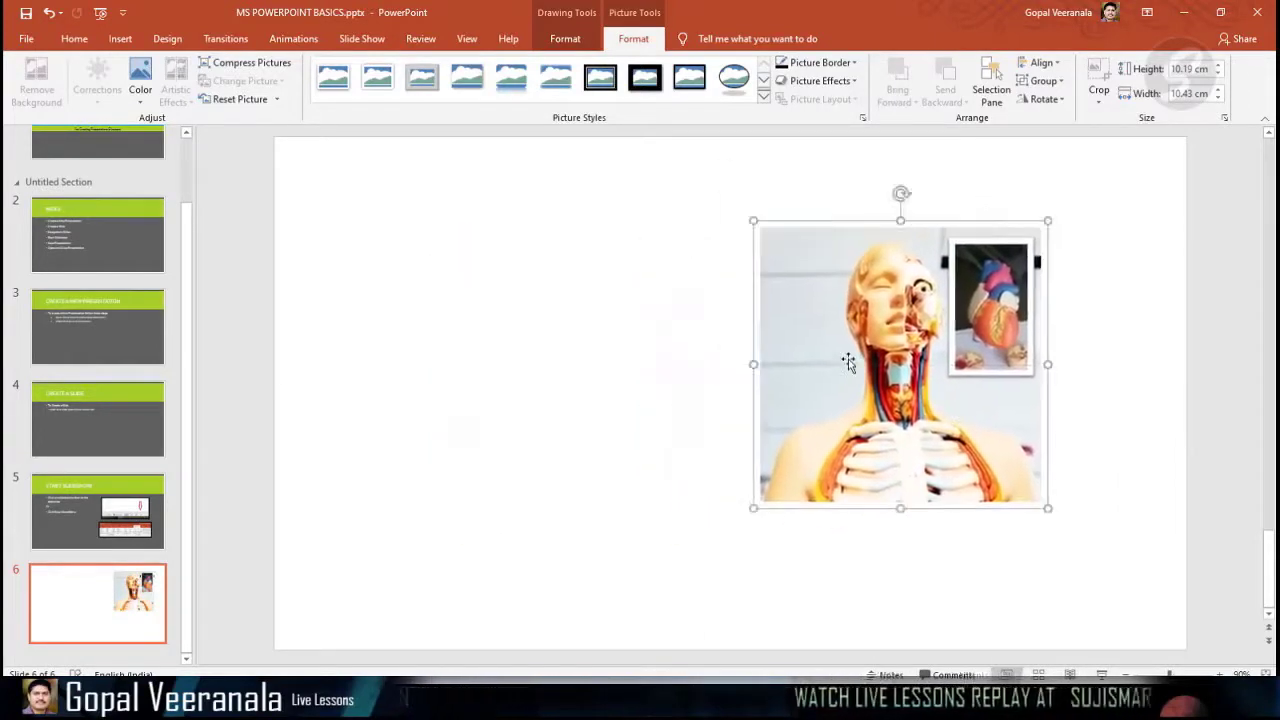
drag(848, 362, 919, 385)
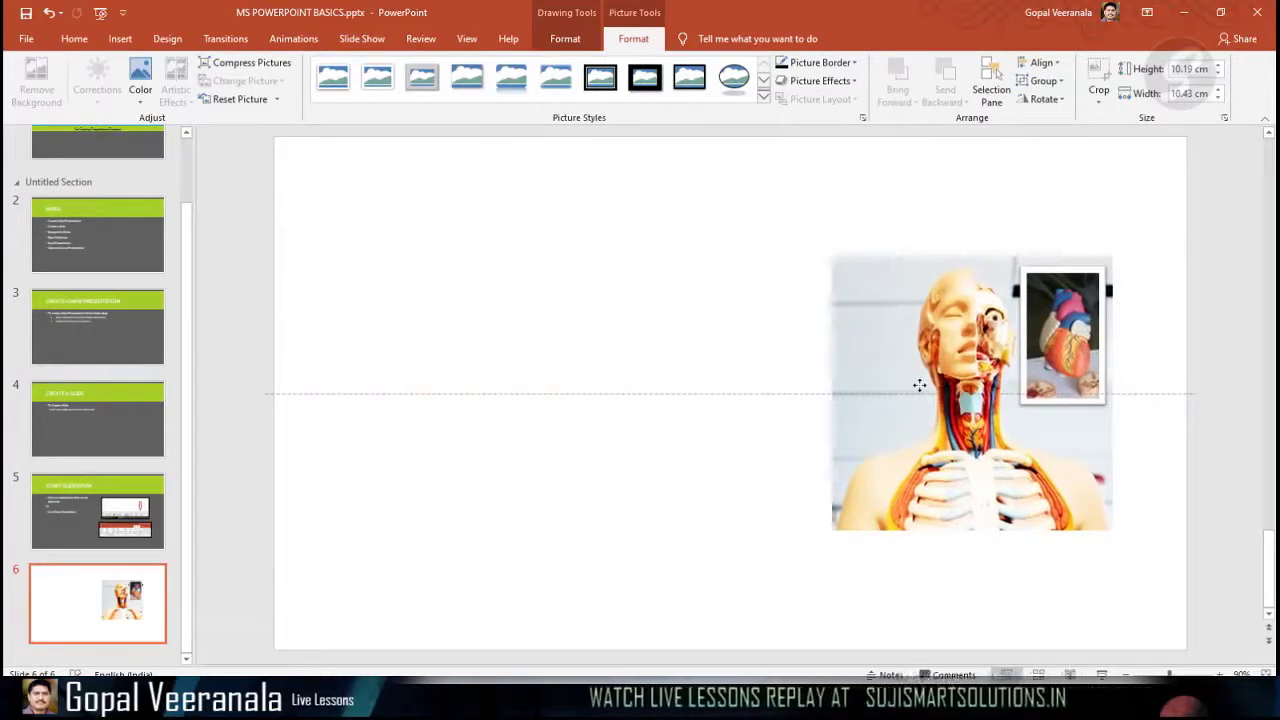
drag(919, 385, 674, 382)
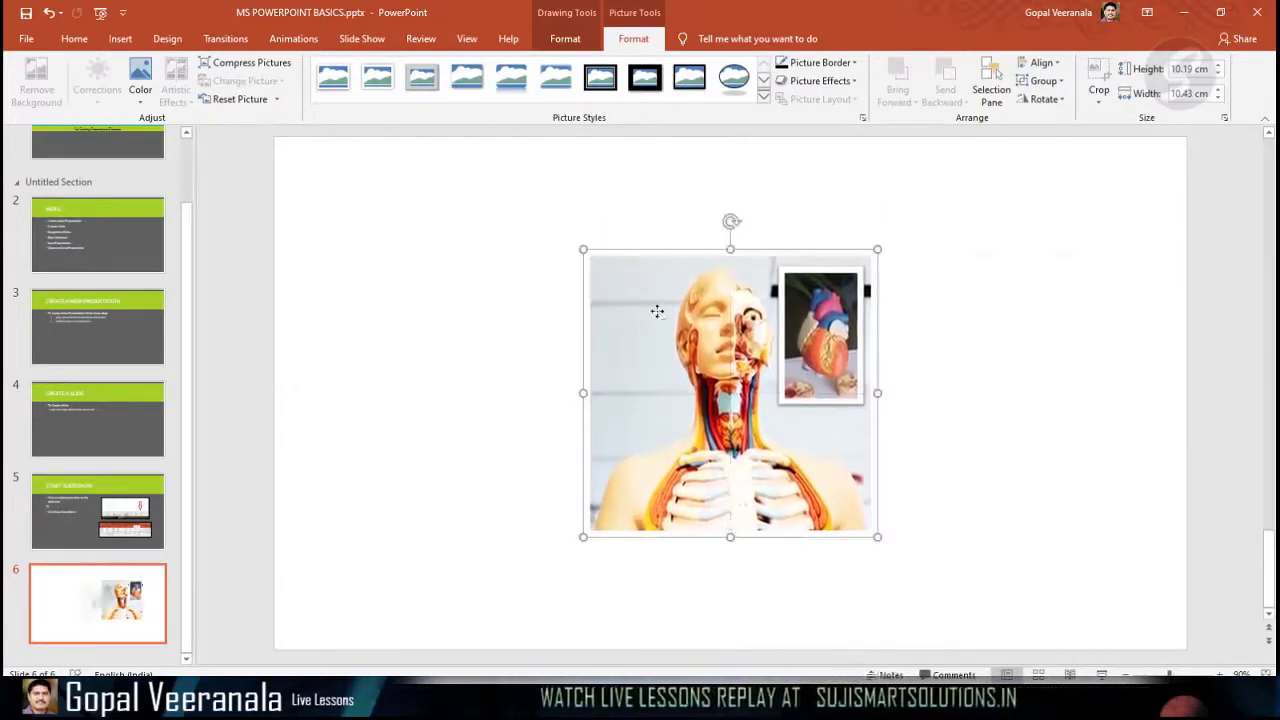
mouse_move(640, 318)
mouse_down()
mouse_move(824, 326)
mouse_move(634, 320)
mouse_move(662, 314)
mouse_up()
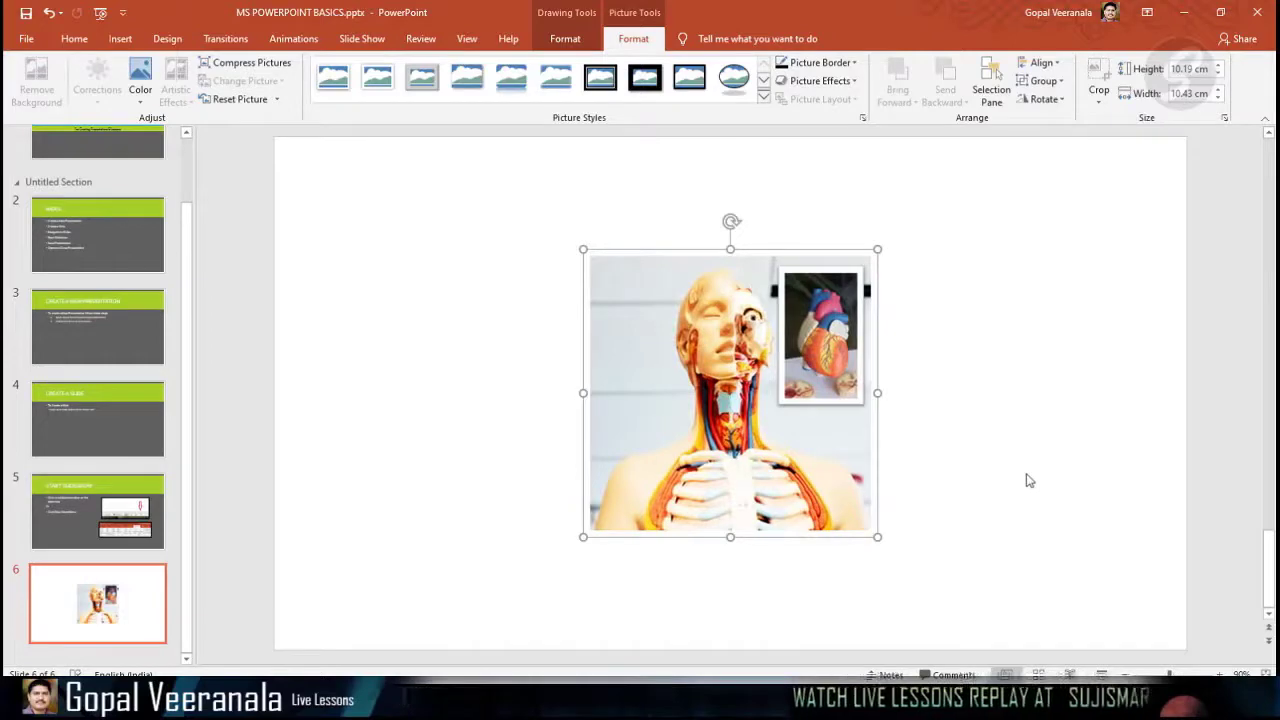
click(546, 394)
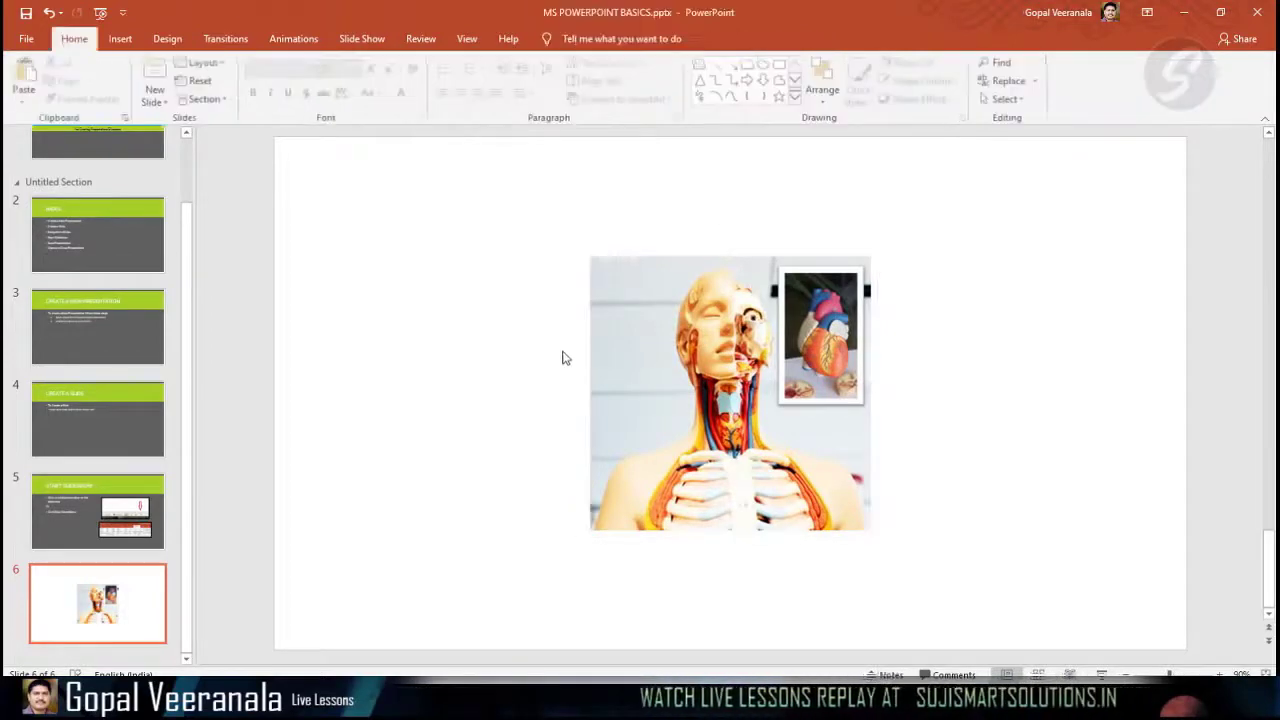
drag(791, 365, 530, 302)
key(Escape)
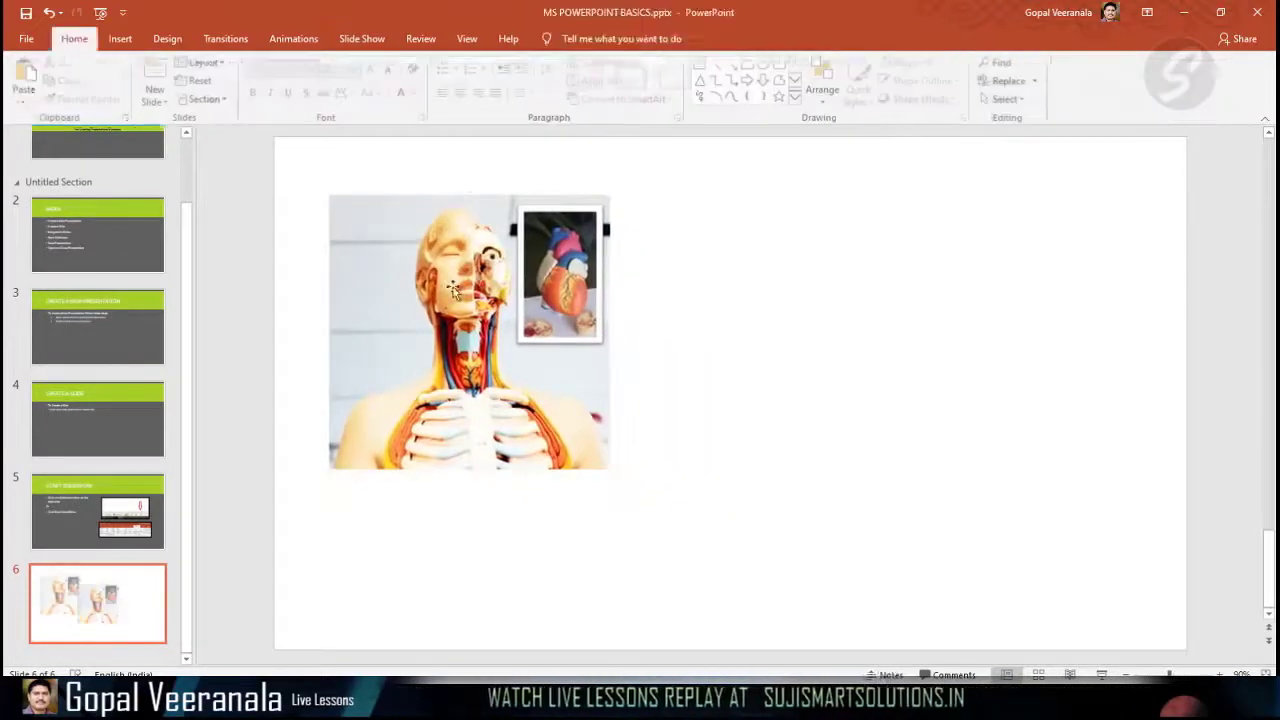
mouse_move(408, 279)
mouse_down()
mouse_move(408, 348)
mouse_move(422, 290)
mouse_up()
click(124, 44)
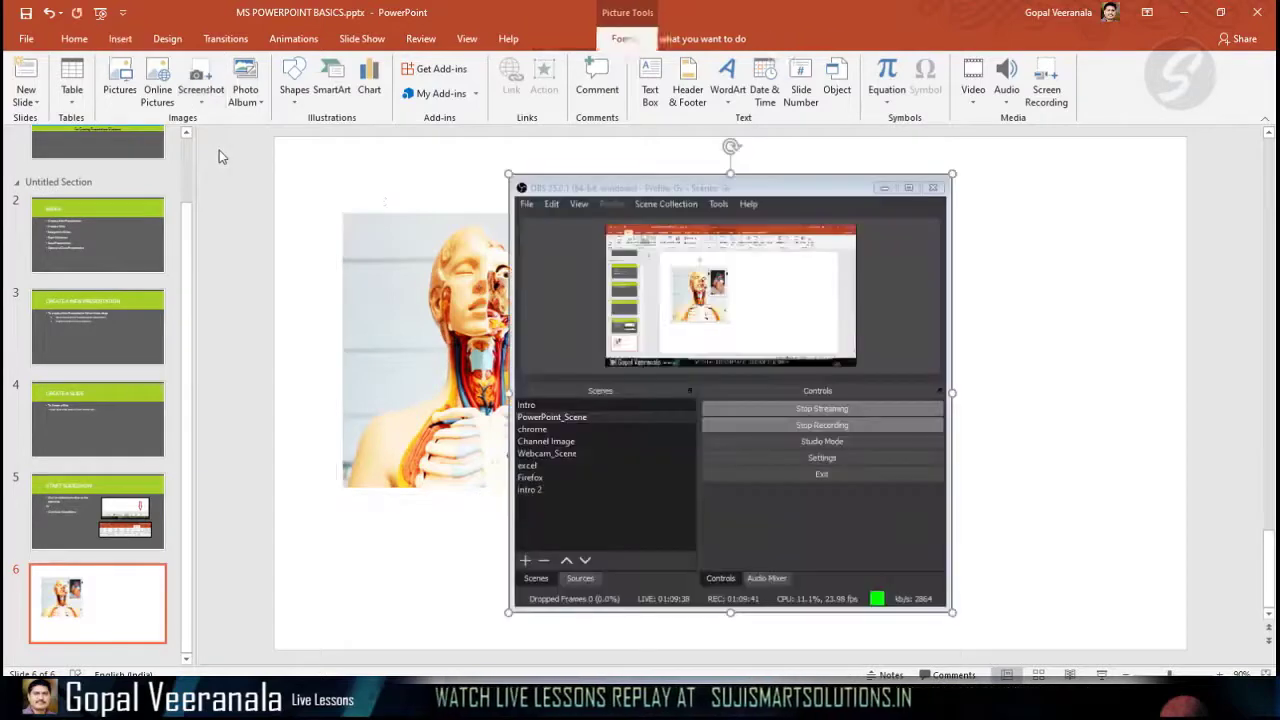
Drag the OBS screenshot aside and delete it from slide 6.
drag(826, 192, 996, 188)
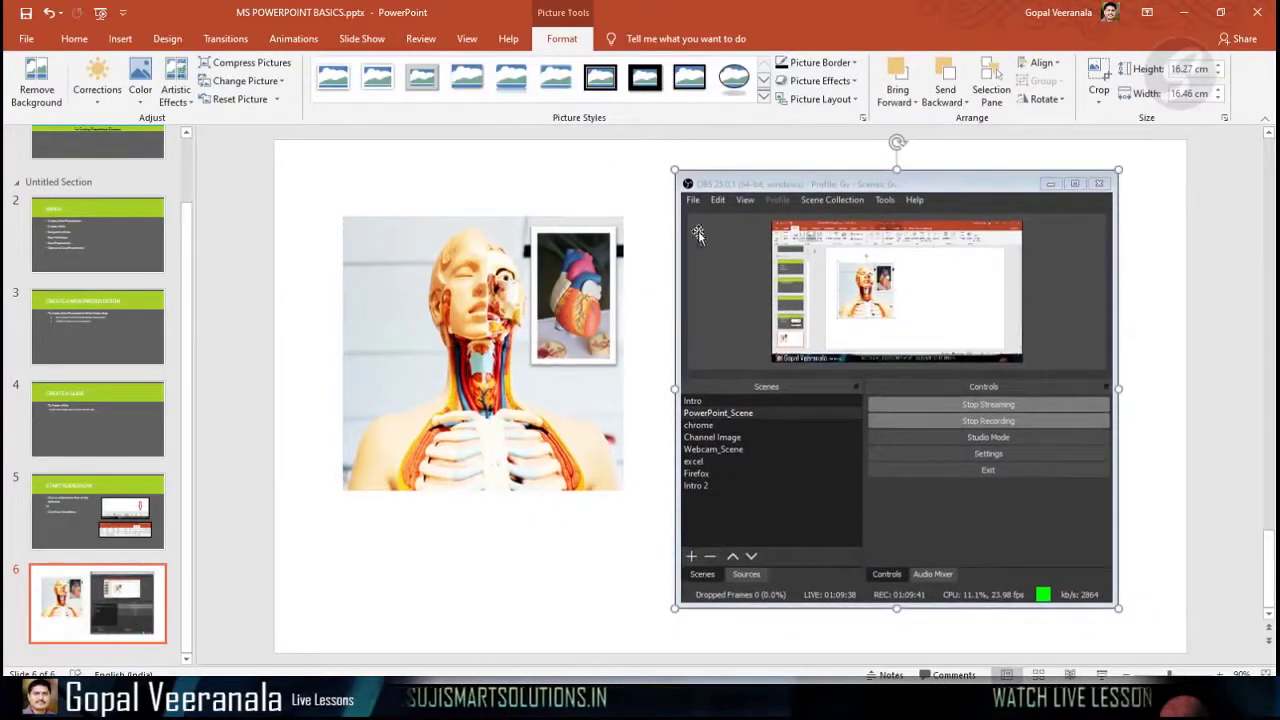
key(Delete)
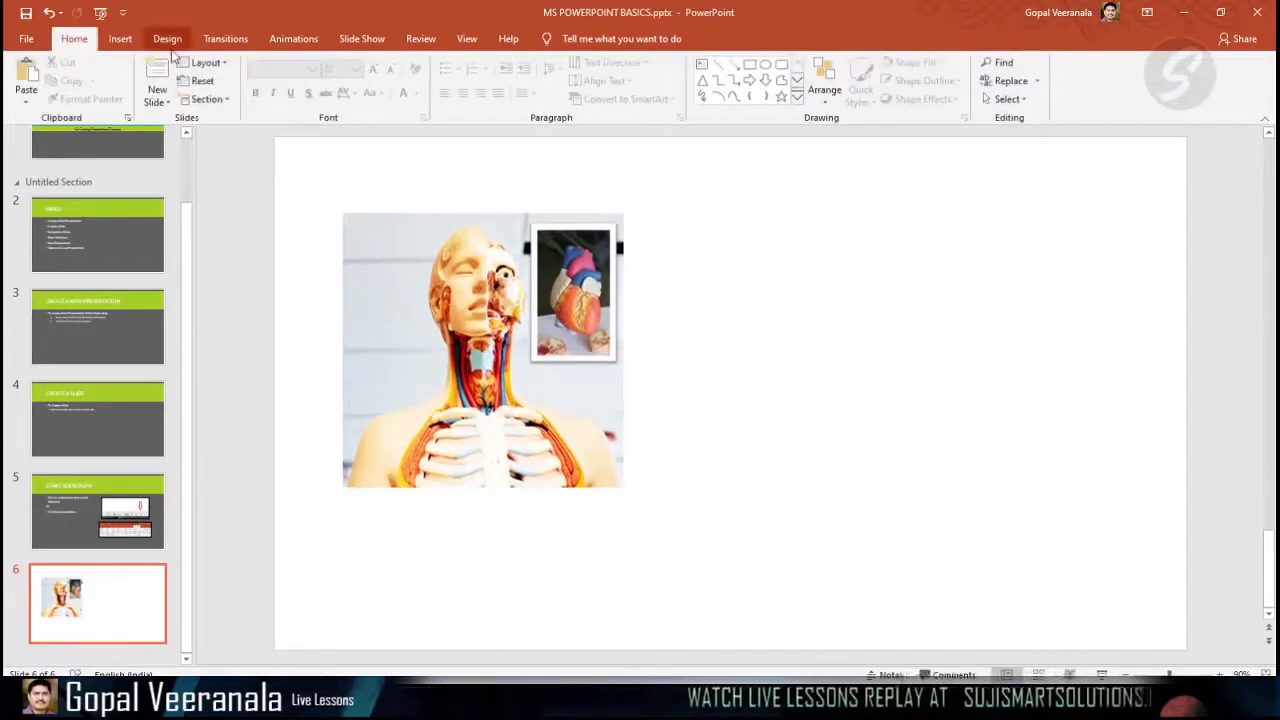
click(120, 39)
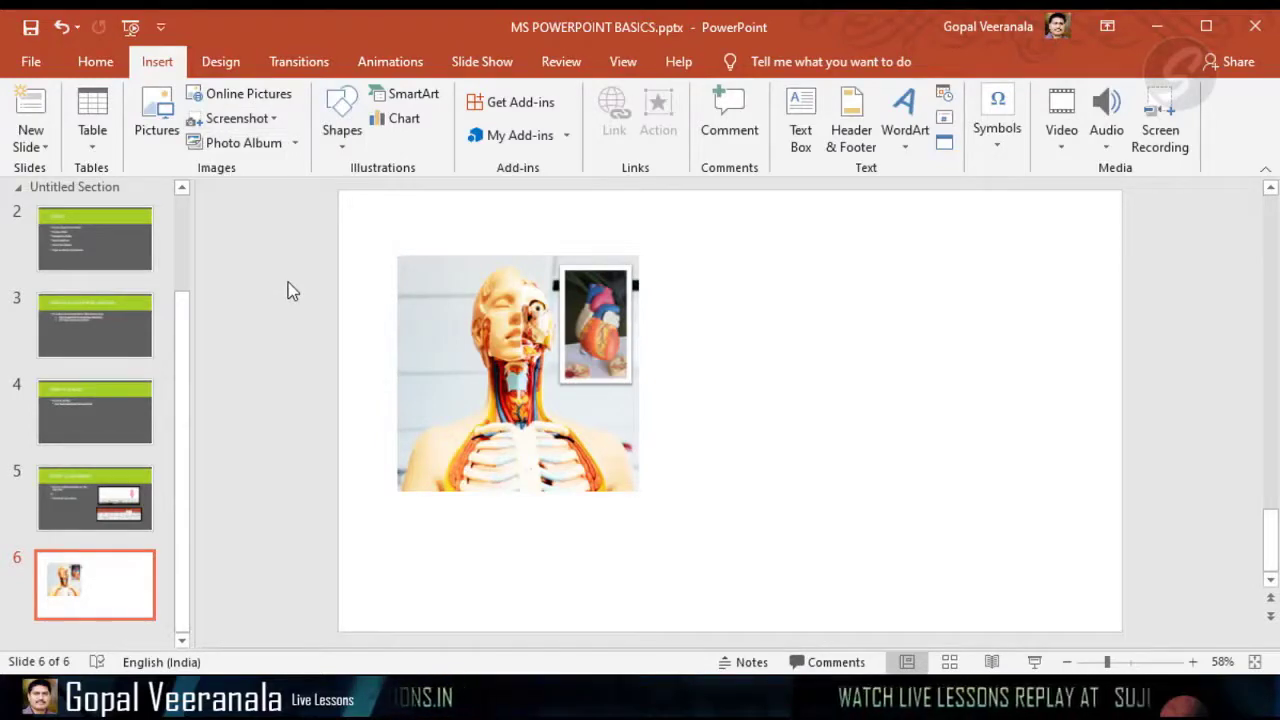
key(ctrl+v)
drag(751, 305, 918, 272)
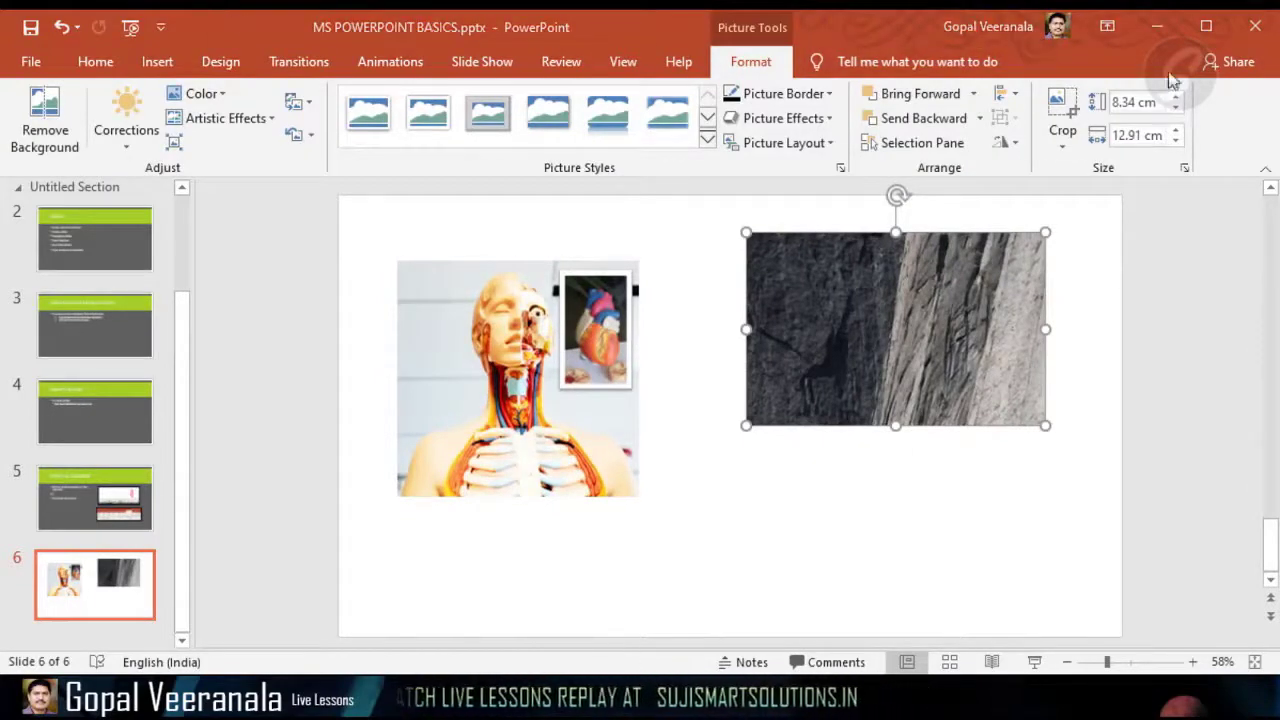
key(super+Up)
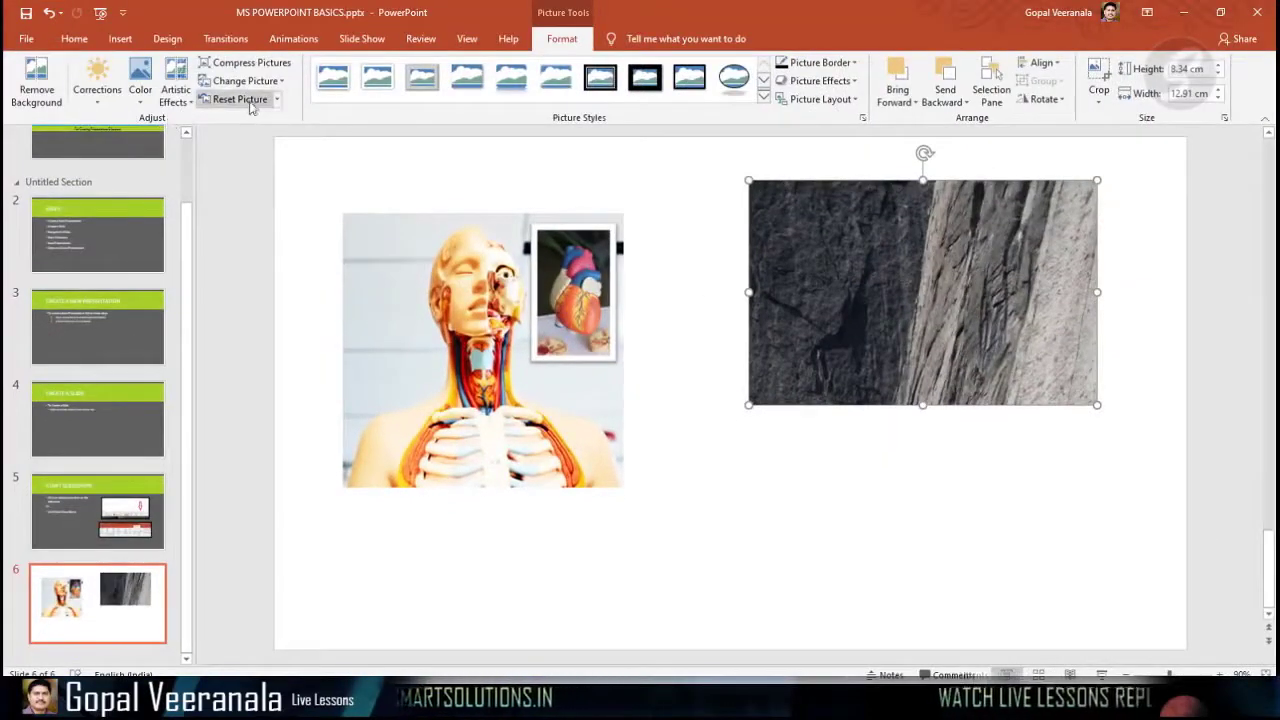
drag(858, 284, 814, 360)
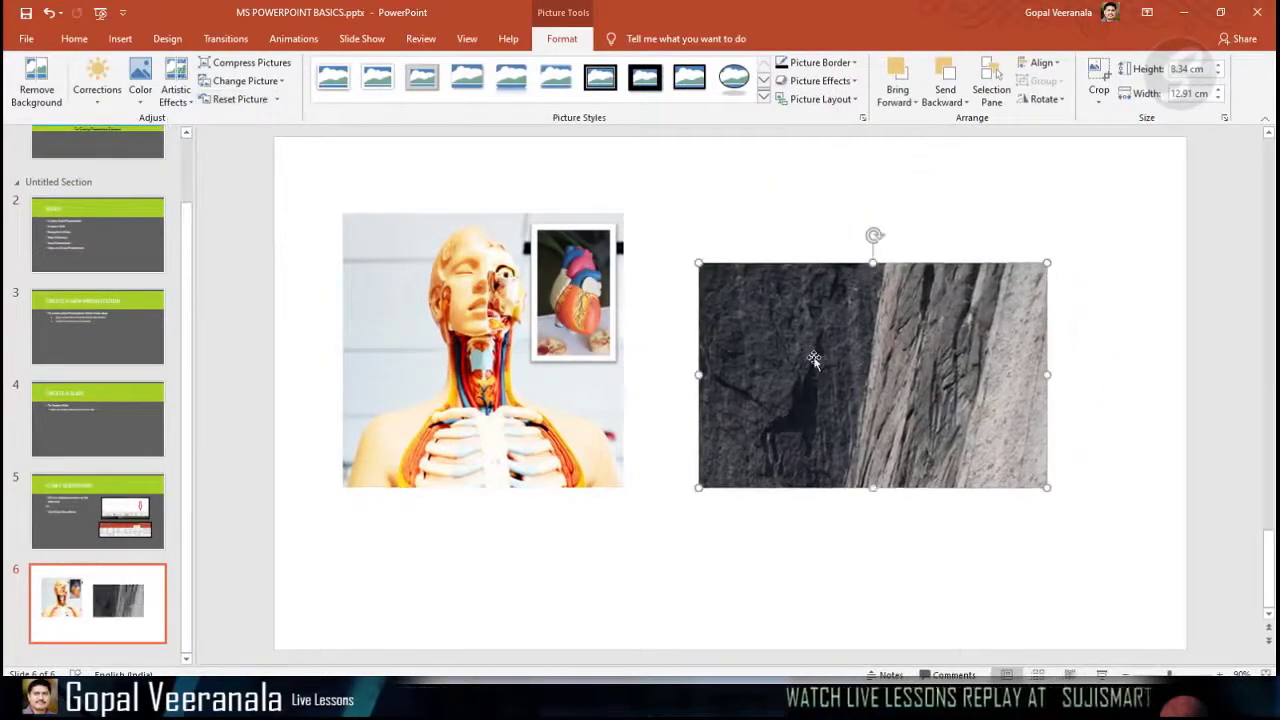
key(Delete)
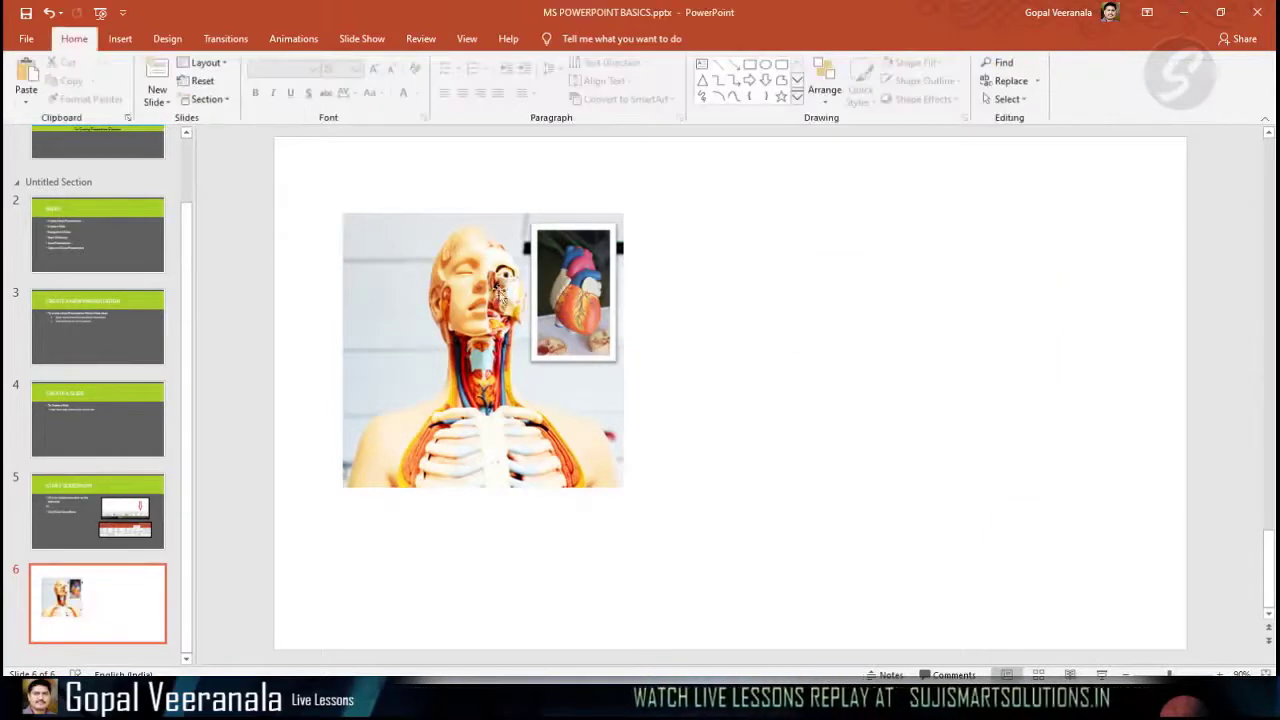
click(120, 38)
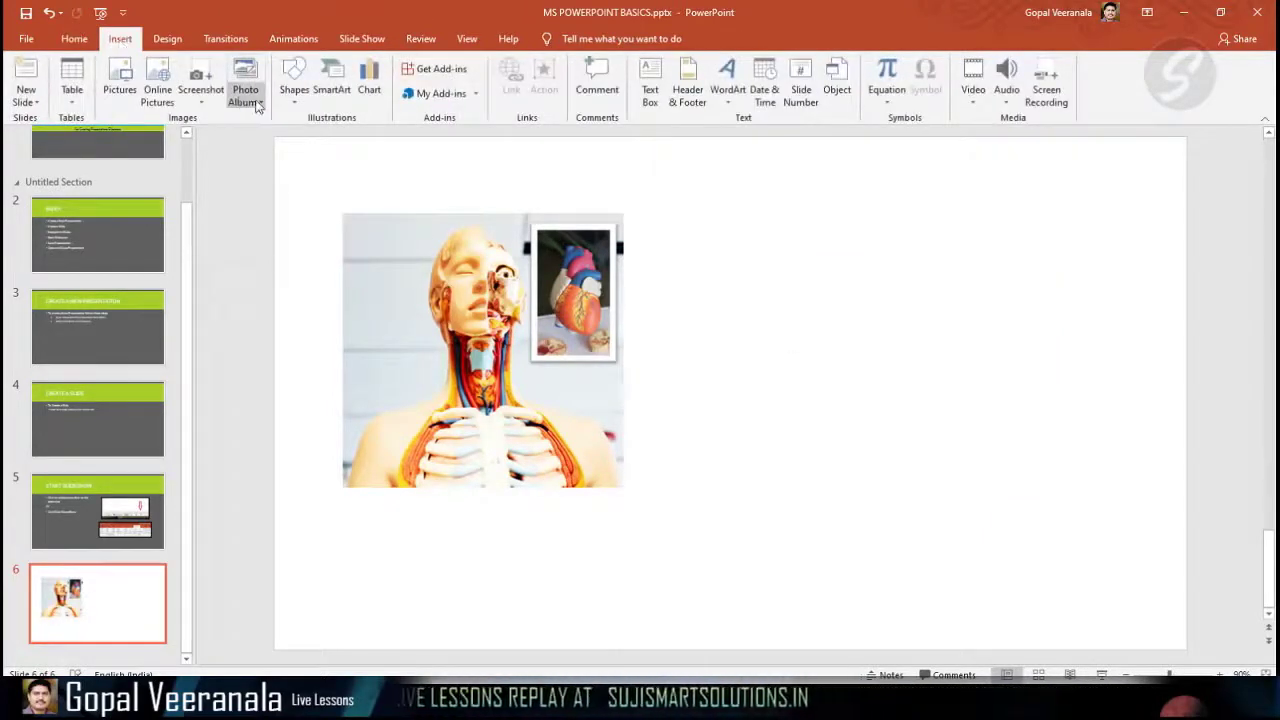
Start a New Photo Album from the Insert tab's Photo Album menu.
click(256, 106)
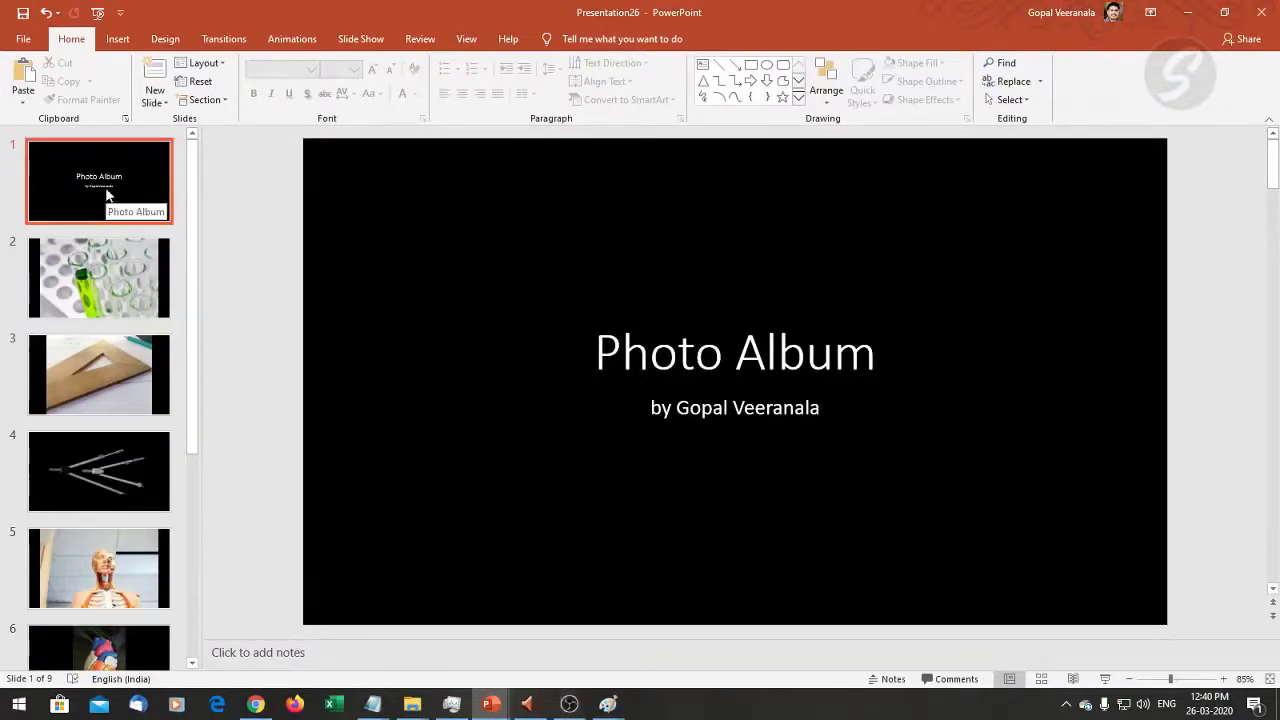
click(104, 285)
click(103, 395)
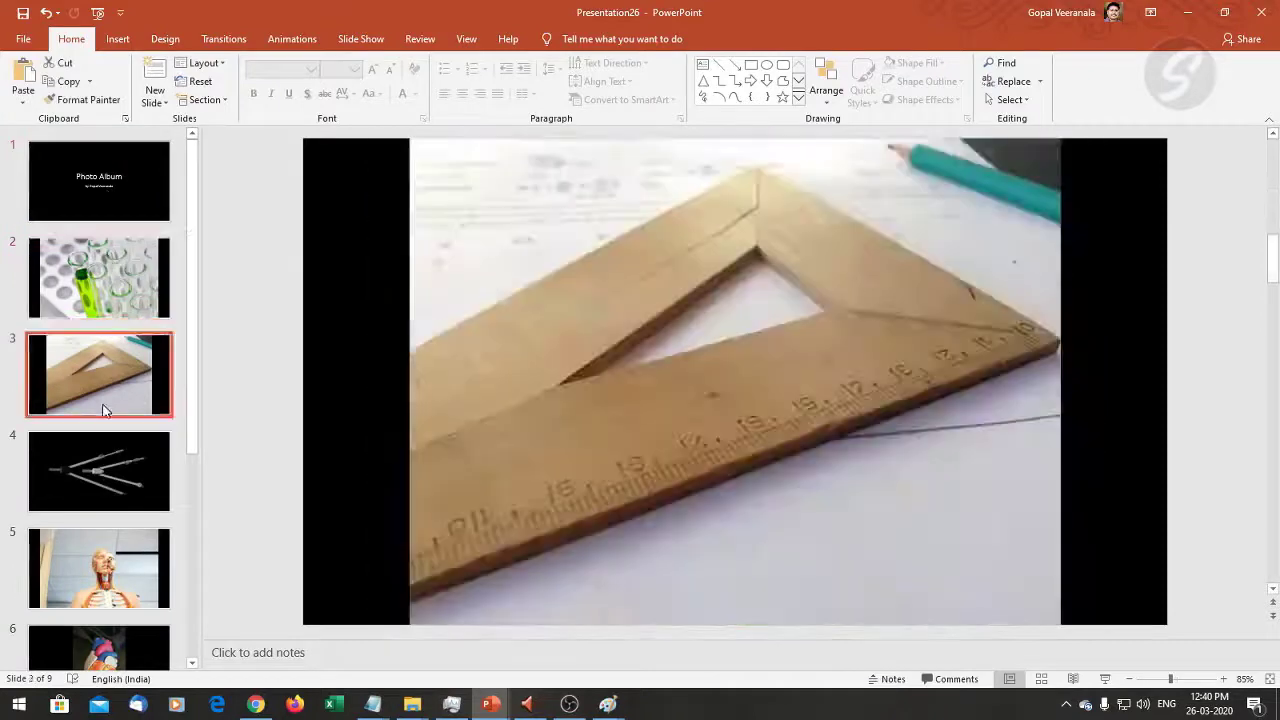
click(110, 480)
click(118, 590)
click(112, 645)
click(114, 598)
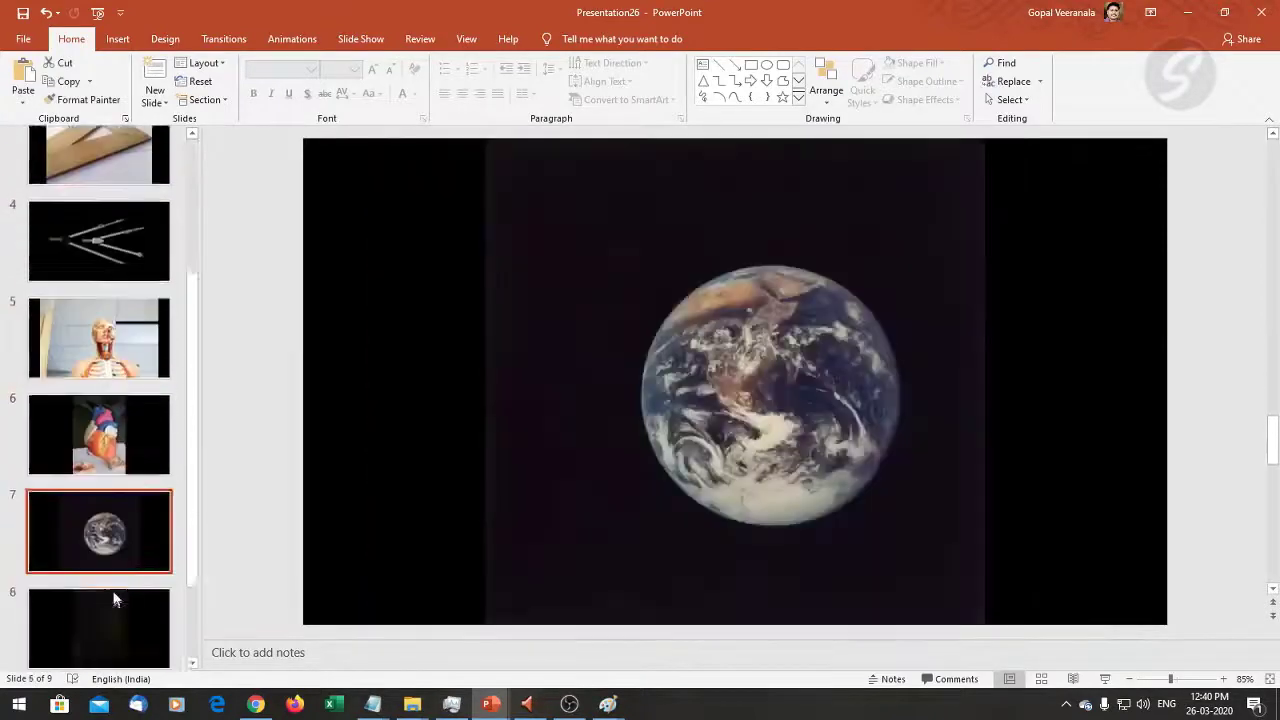
click(105, 580)
scroll(101, 492, up, 5)
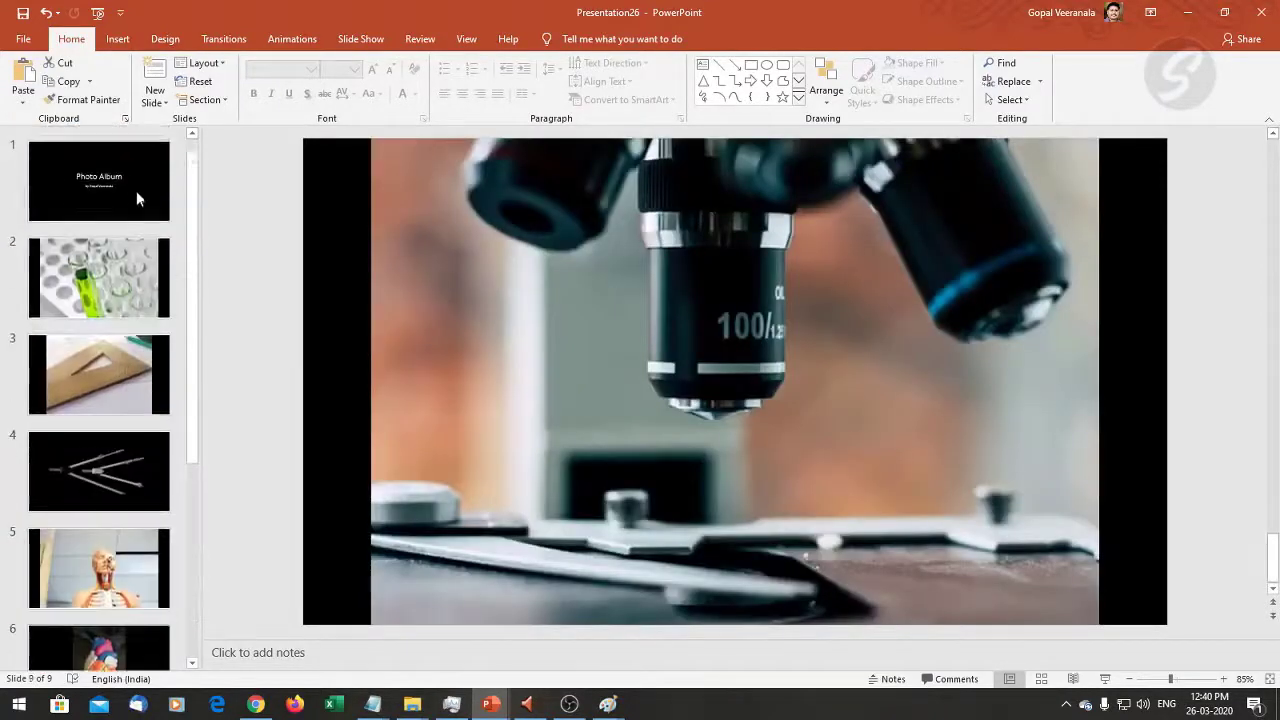
click(128, 176)
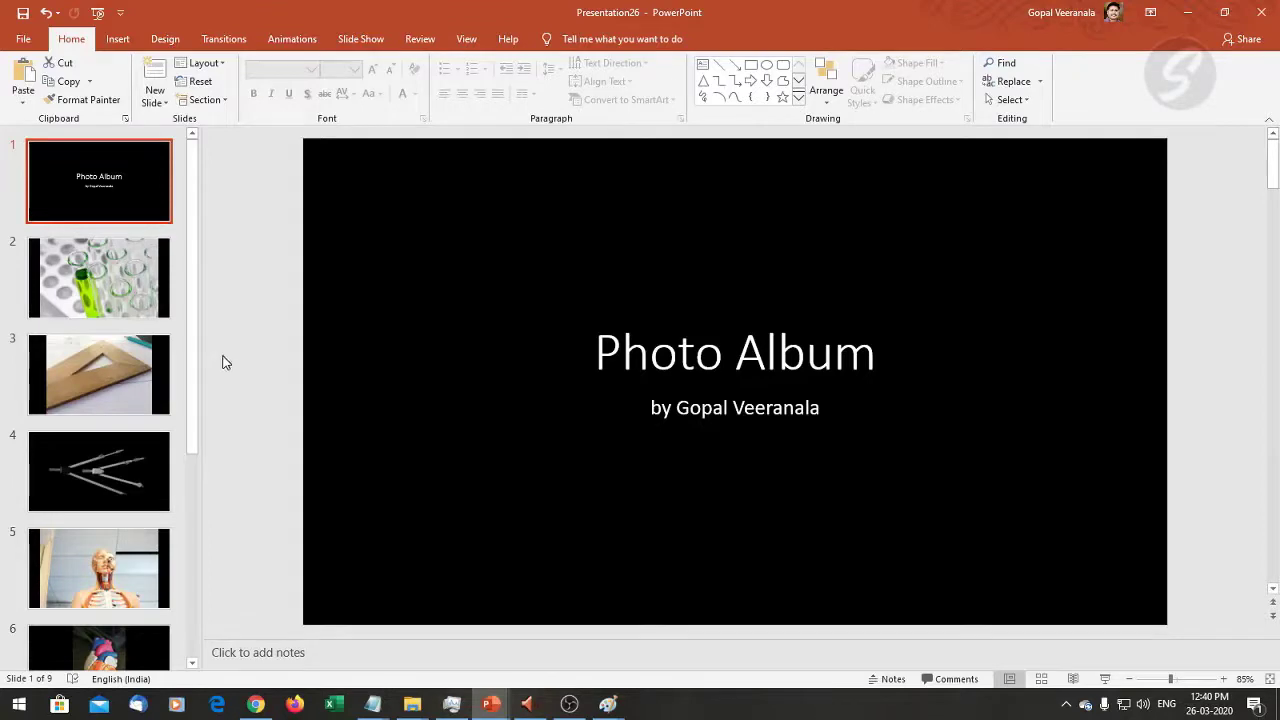
key(F5)
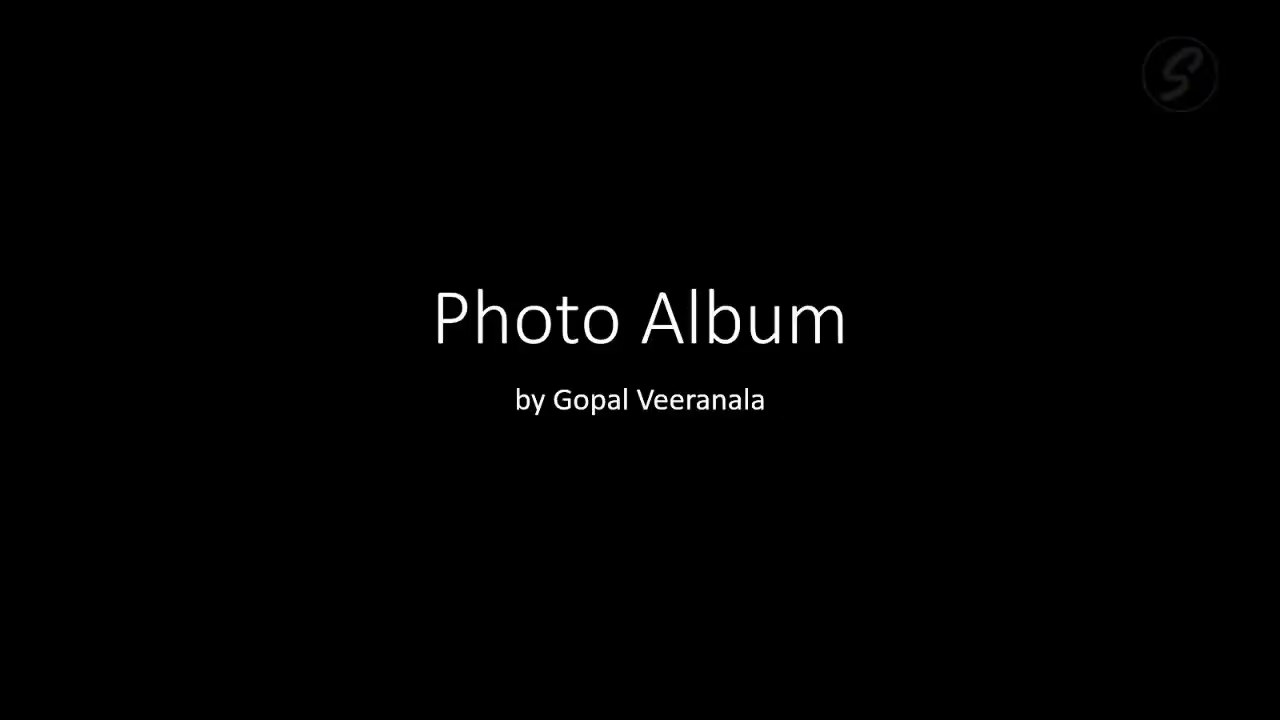
key(Right)
key(Left)
key(Right)
key(Right)
key(Right)
key(Right)
key(Right)
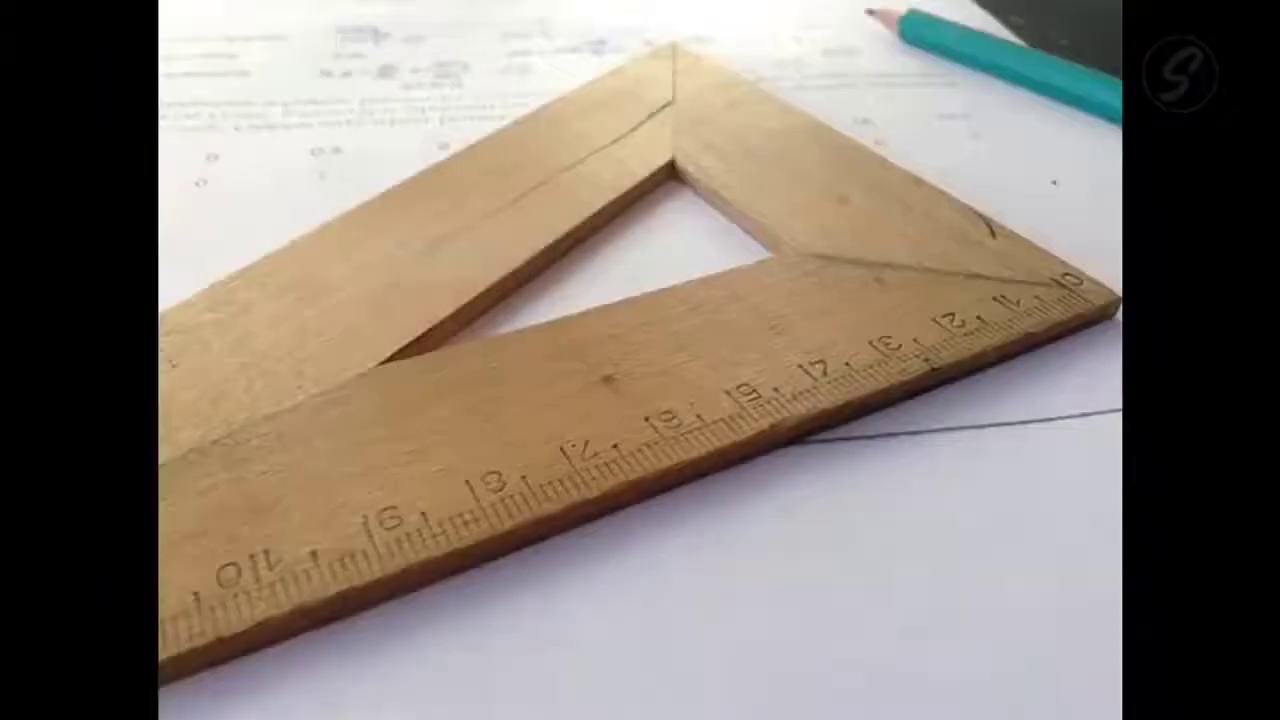
key(Right)
key(Right)
key(Right)
key(Right)
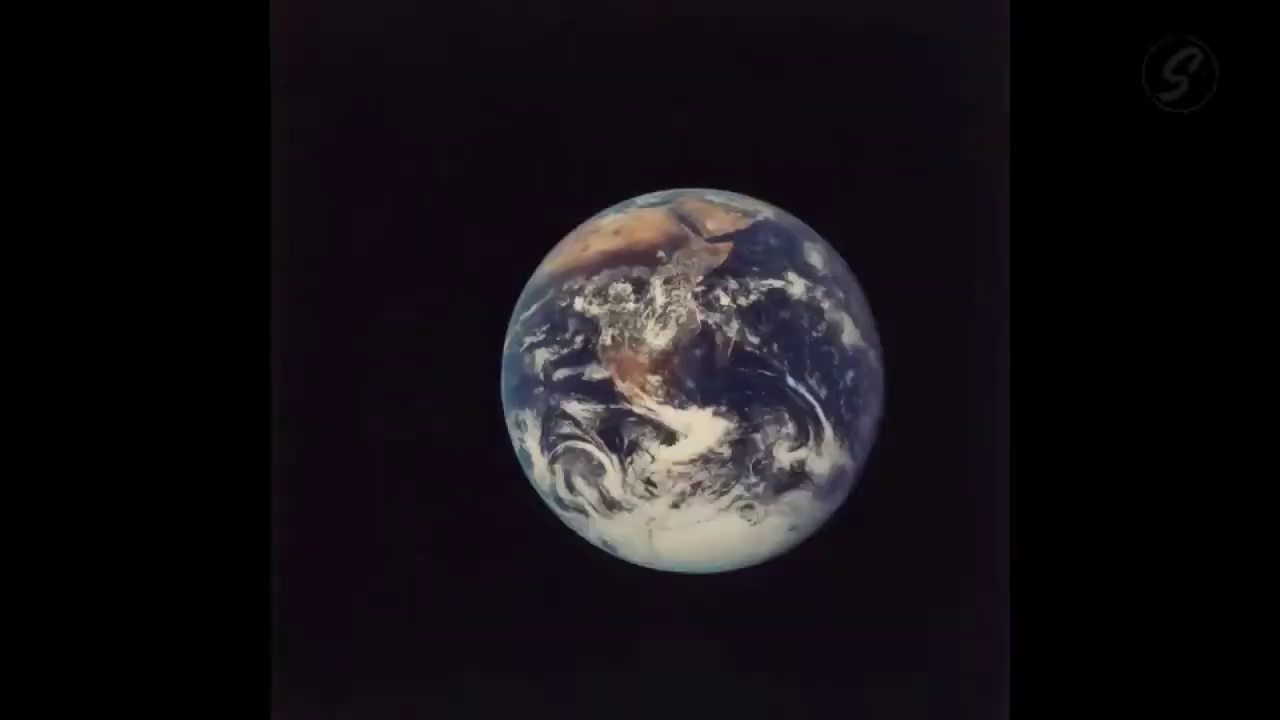
key(Right)
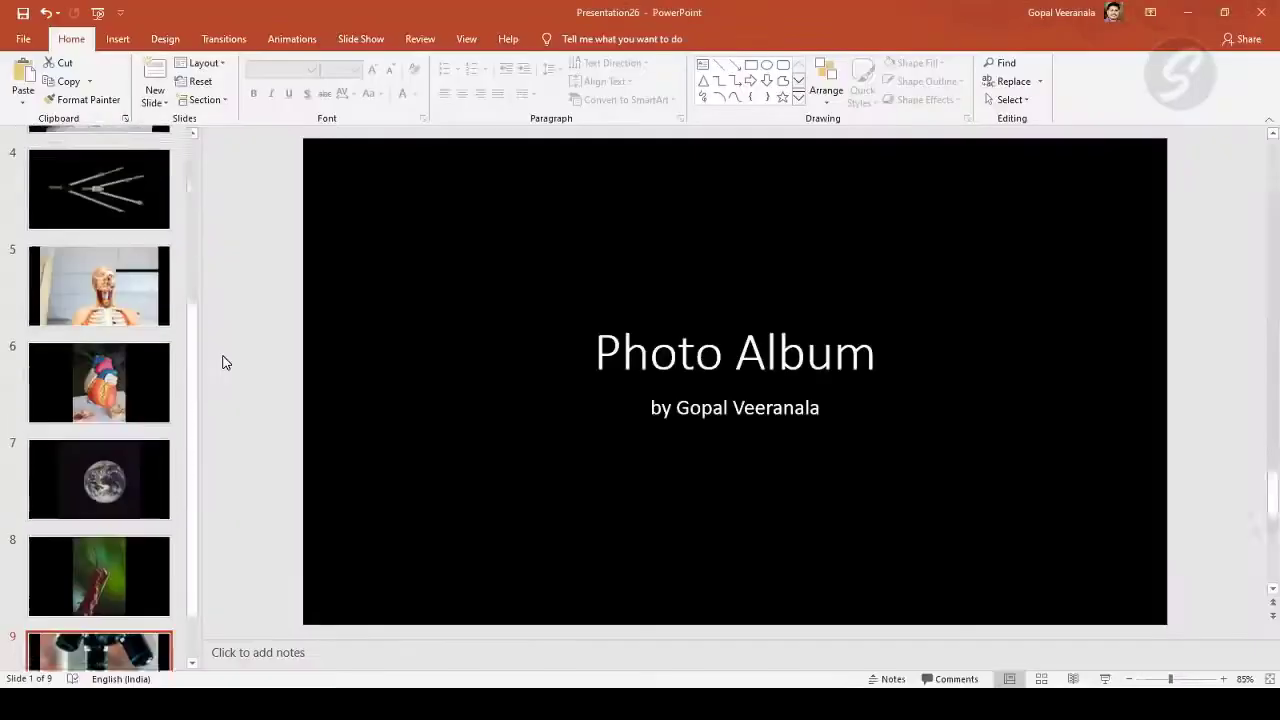
click(129, 312)
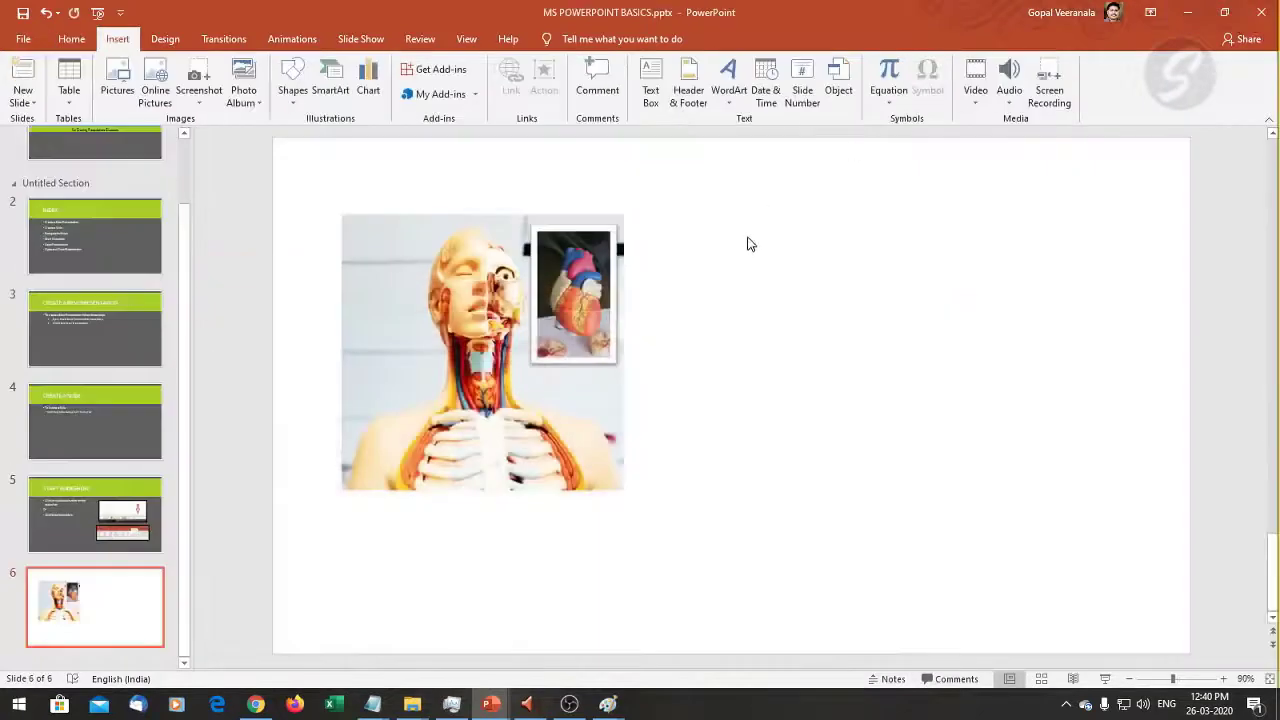
Draw a wave banner at the top right of slide 6 and type WELCOME into it.
click(569, 704)
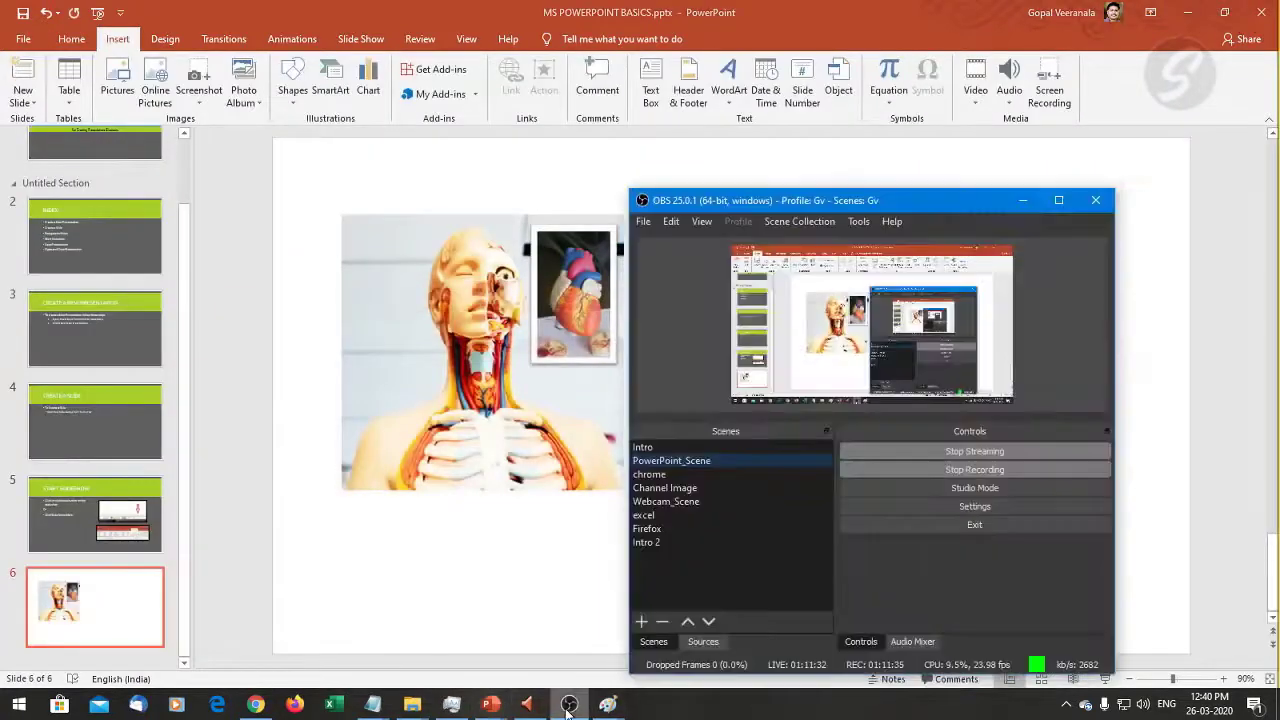
click(569, 704)
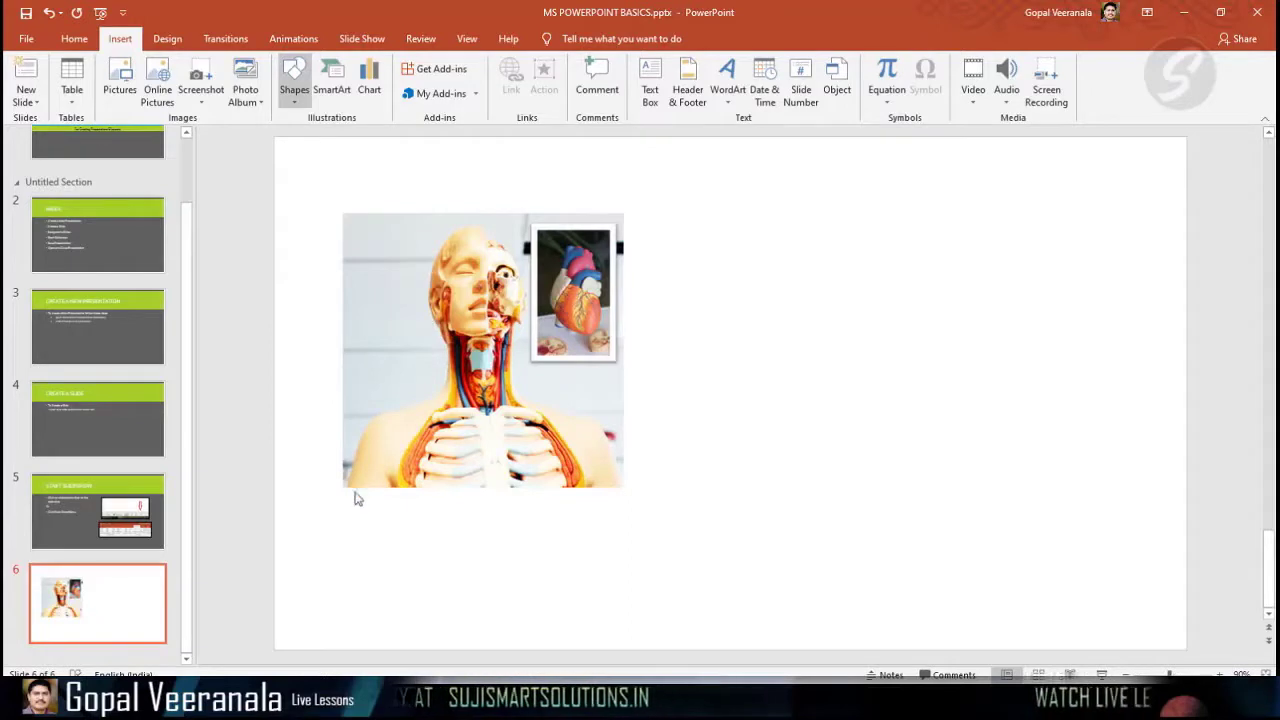
drag(814, 196, 1068, 278)
click(923, 414)
click(866, 222)
click(974, 423)
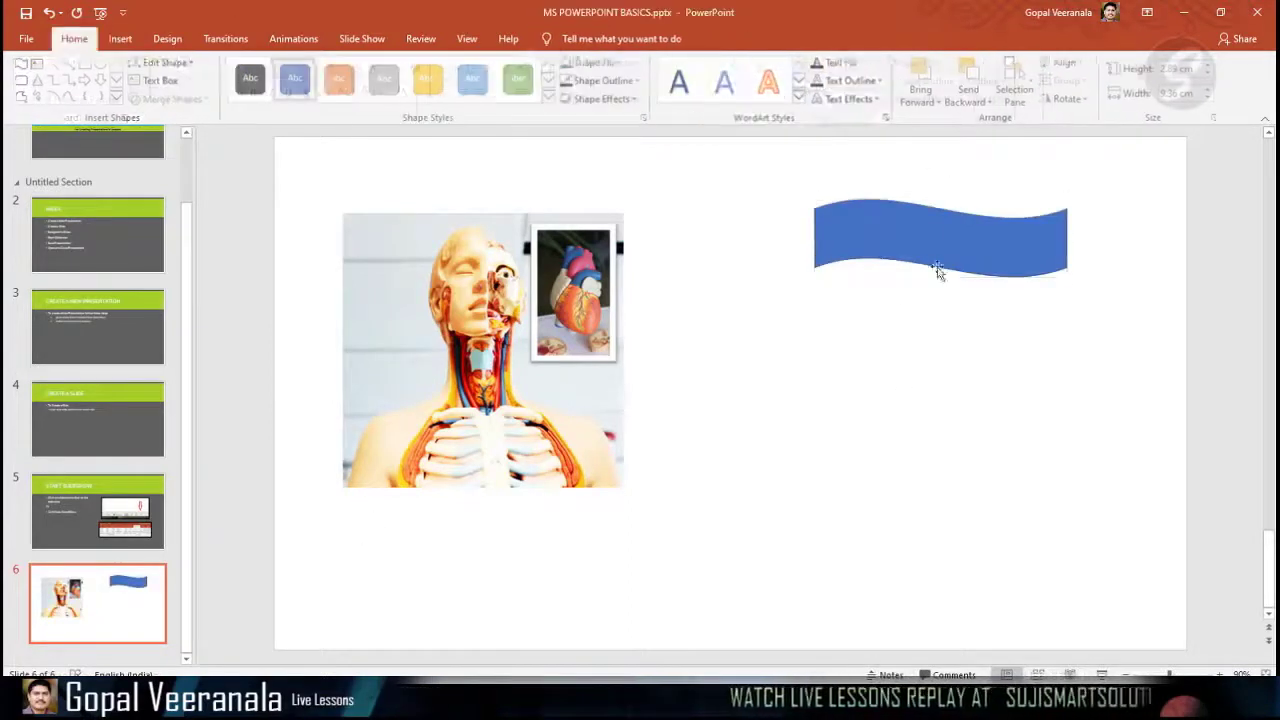
click(931, 239)
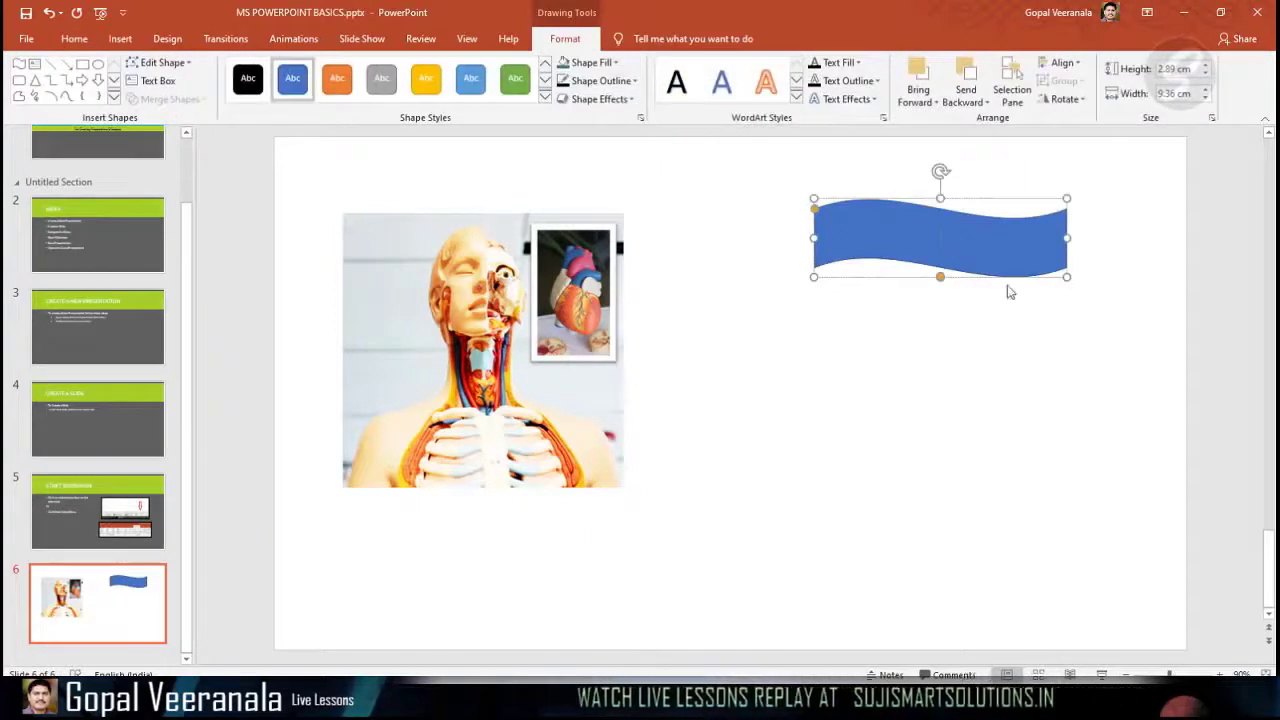
text(WELCOME)
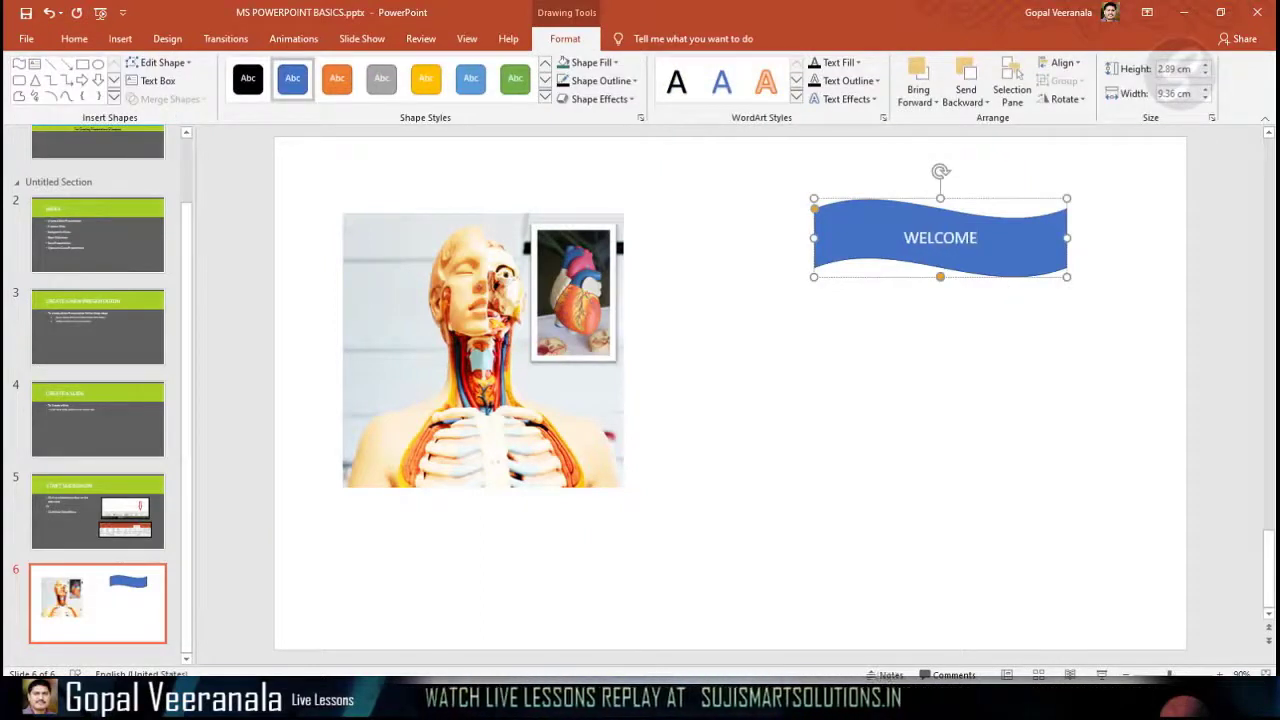
click(1008, 363)
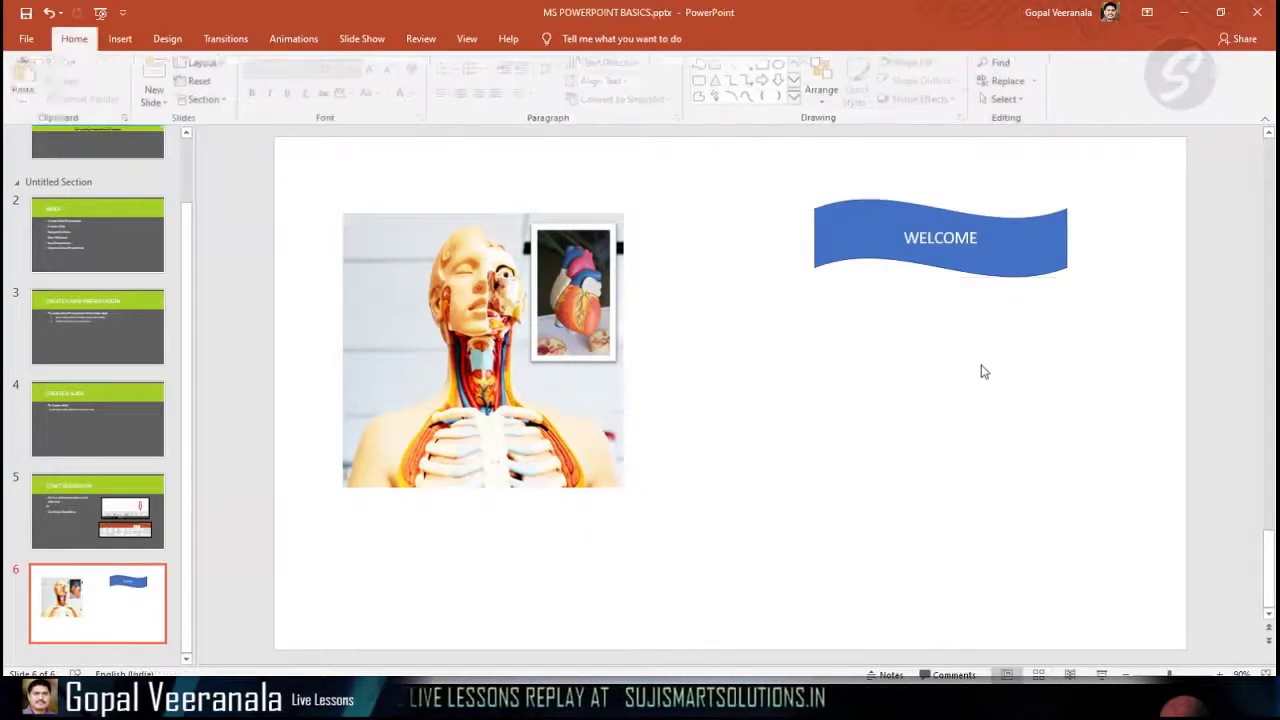
click(120, 38)
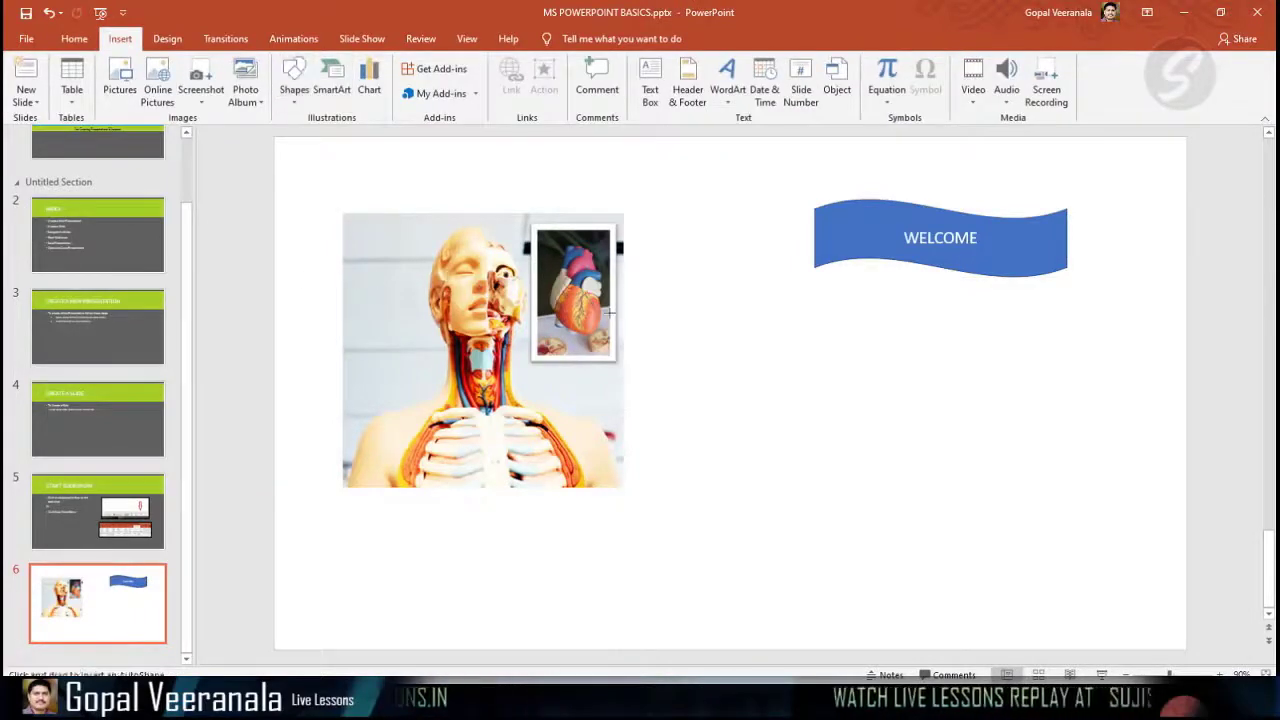
Draw a heart shape below the WELCOME banner and give it a solid red fill.
drag(851, 336, 988, 422)
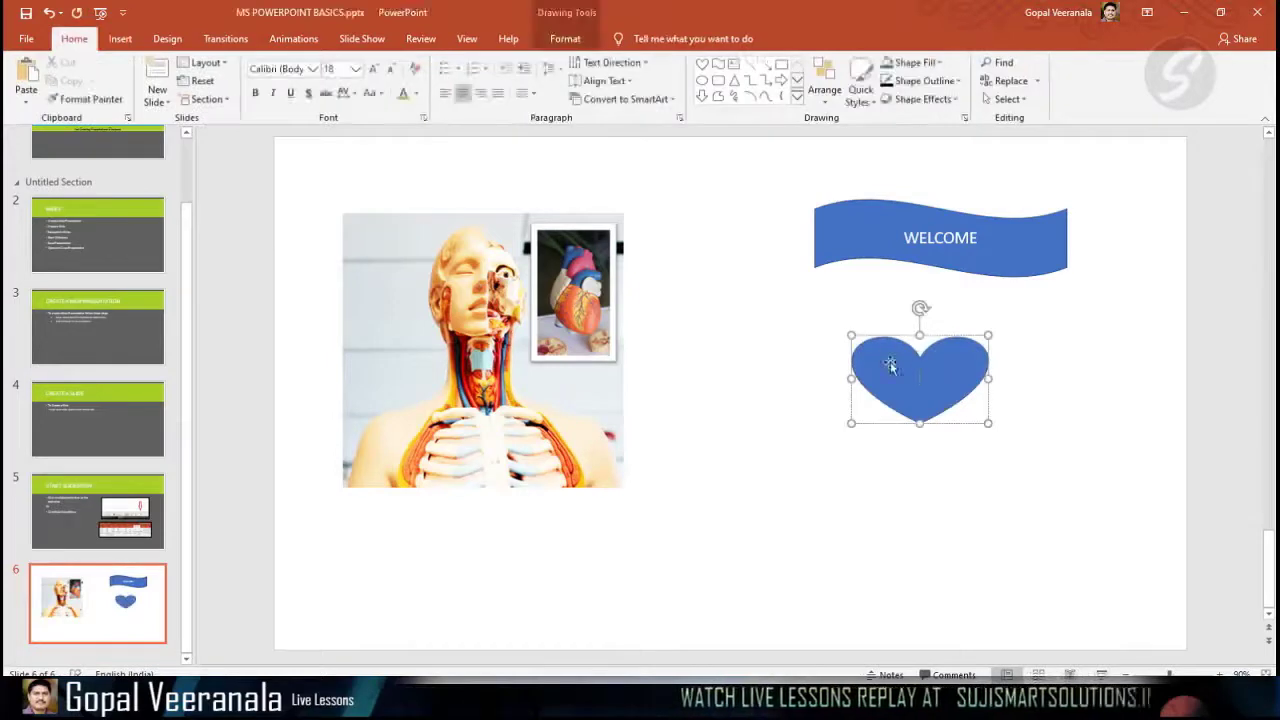
click(769, 357)
click(905, 373)
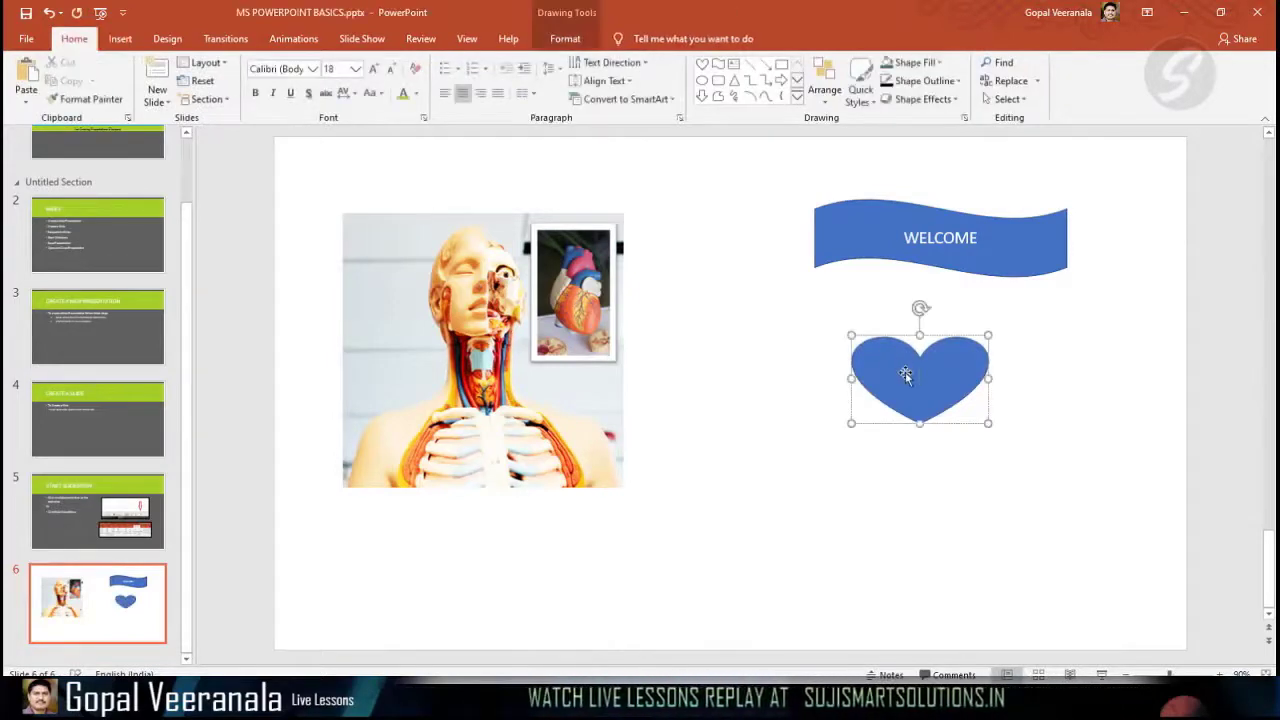
click(568, 37)
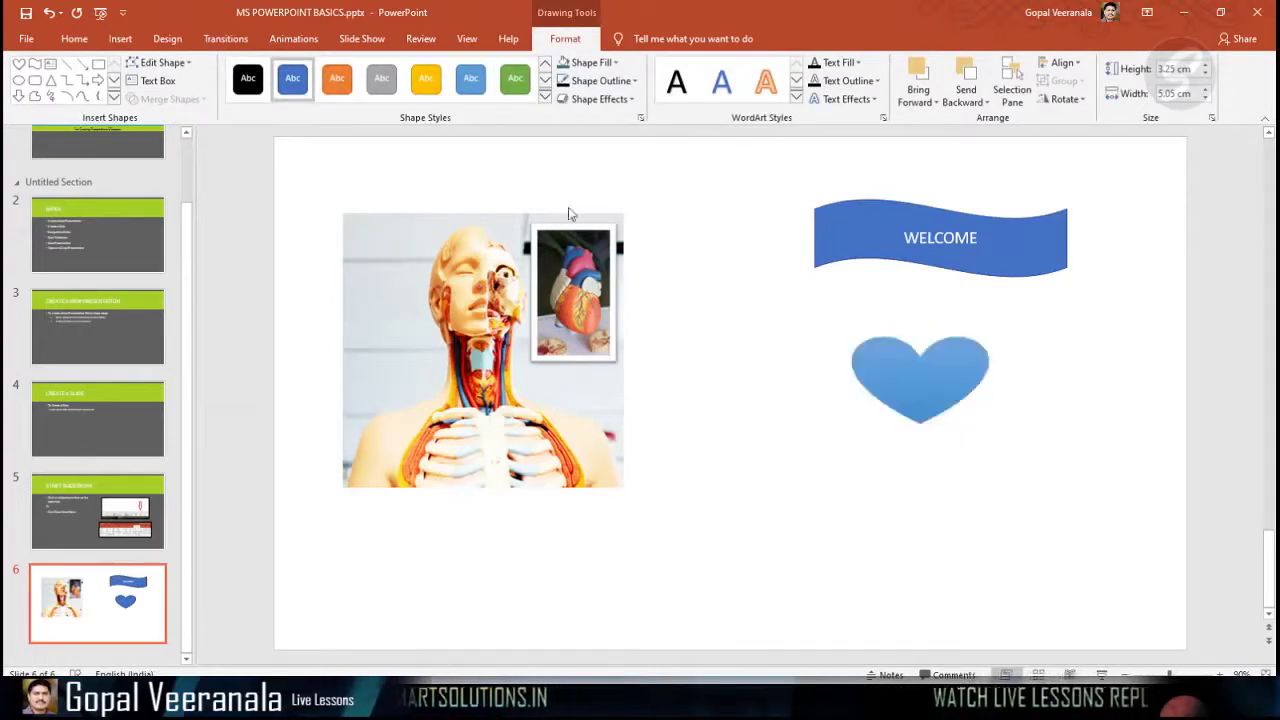
click(590, 62)
click(582, 195)
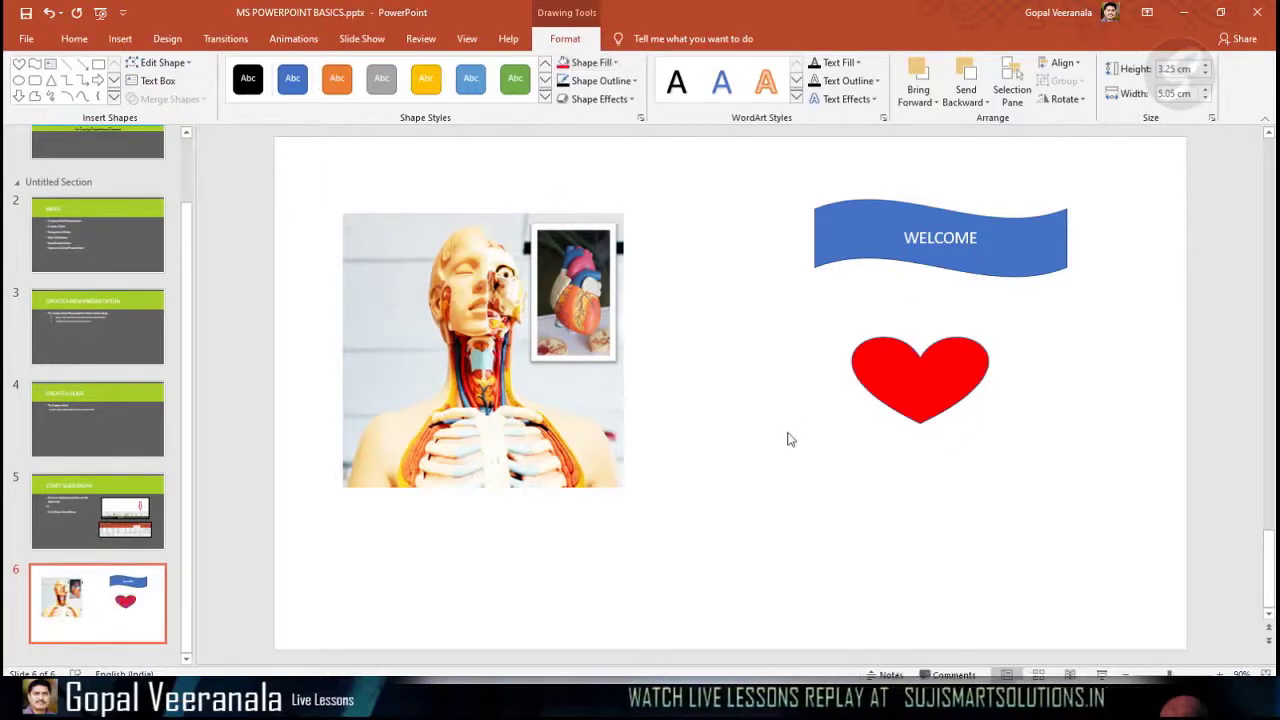
click(740, 400)
click(122, 40)
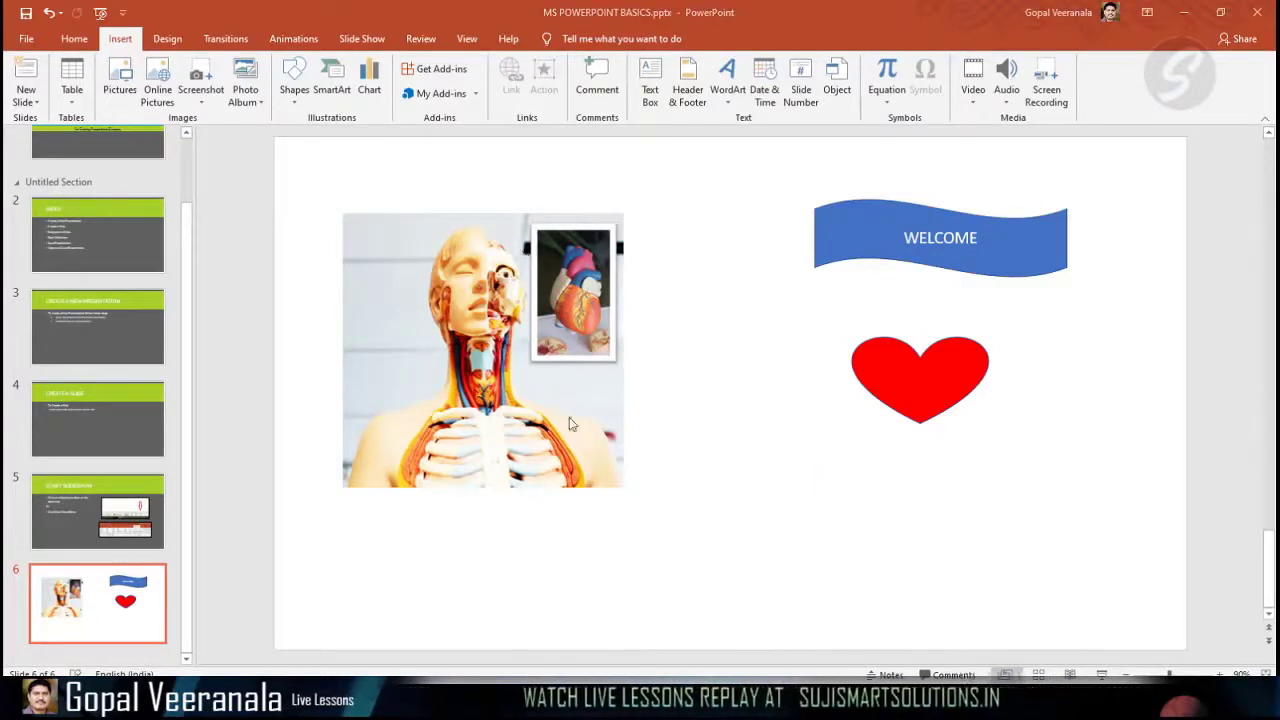
Paste a three-box process diagram and label its boxes STEP1, STEP2 and STEP3.
key(ctrl+v)
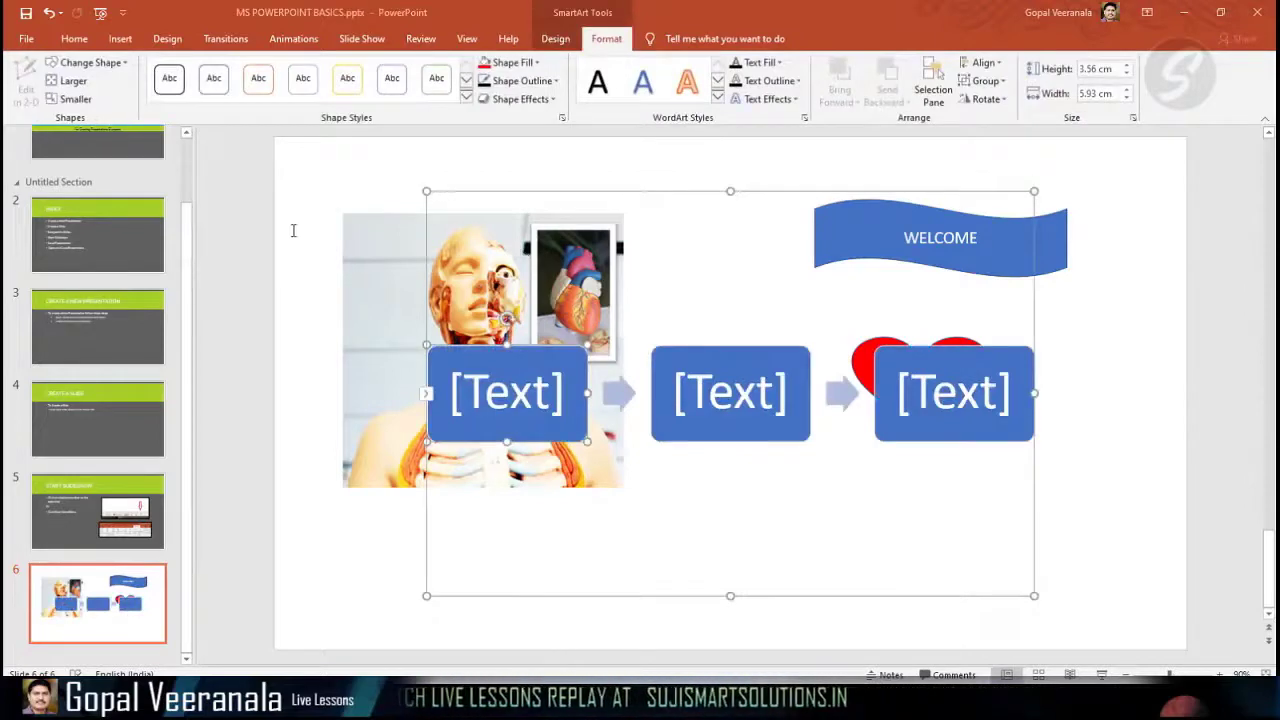
text(STEP2)
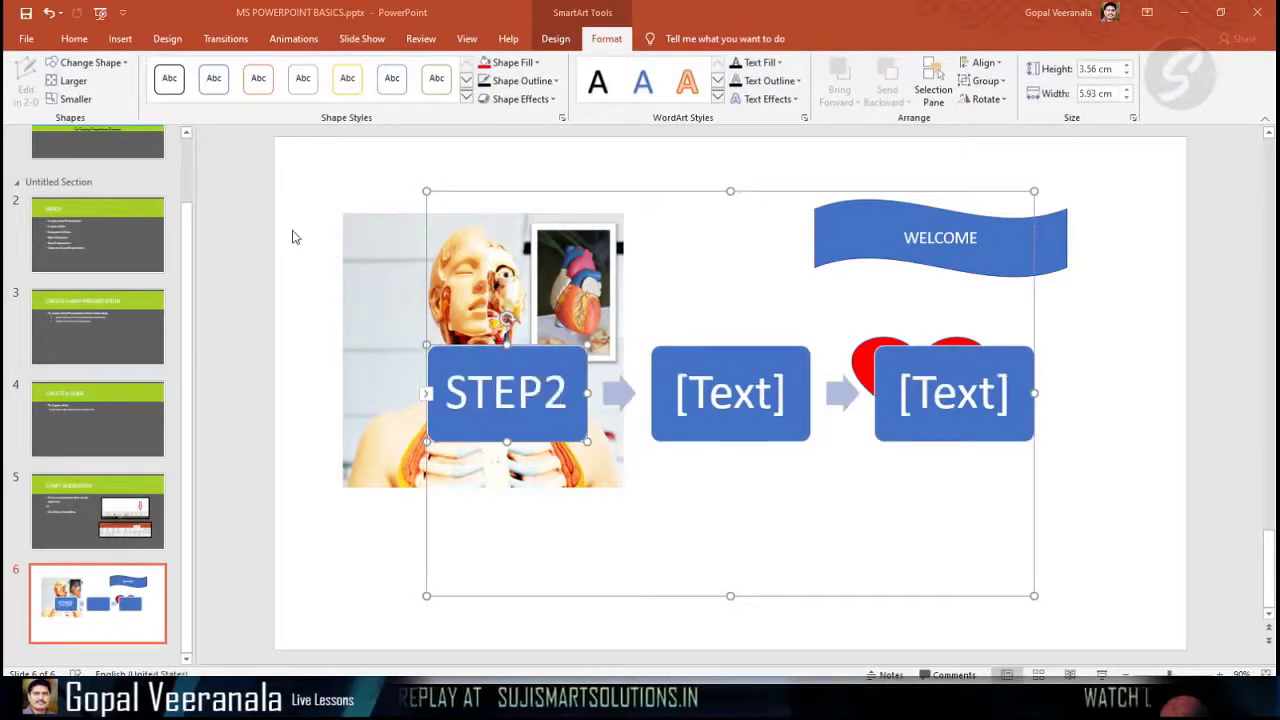
key(BackSpace)
text(1)
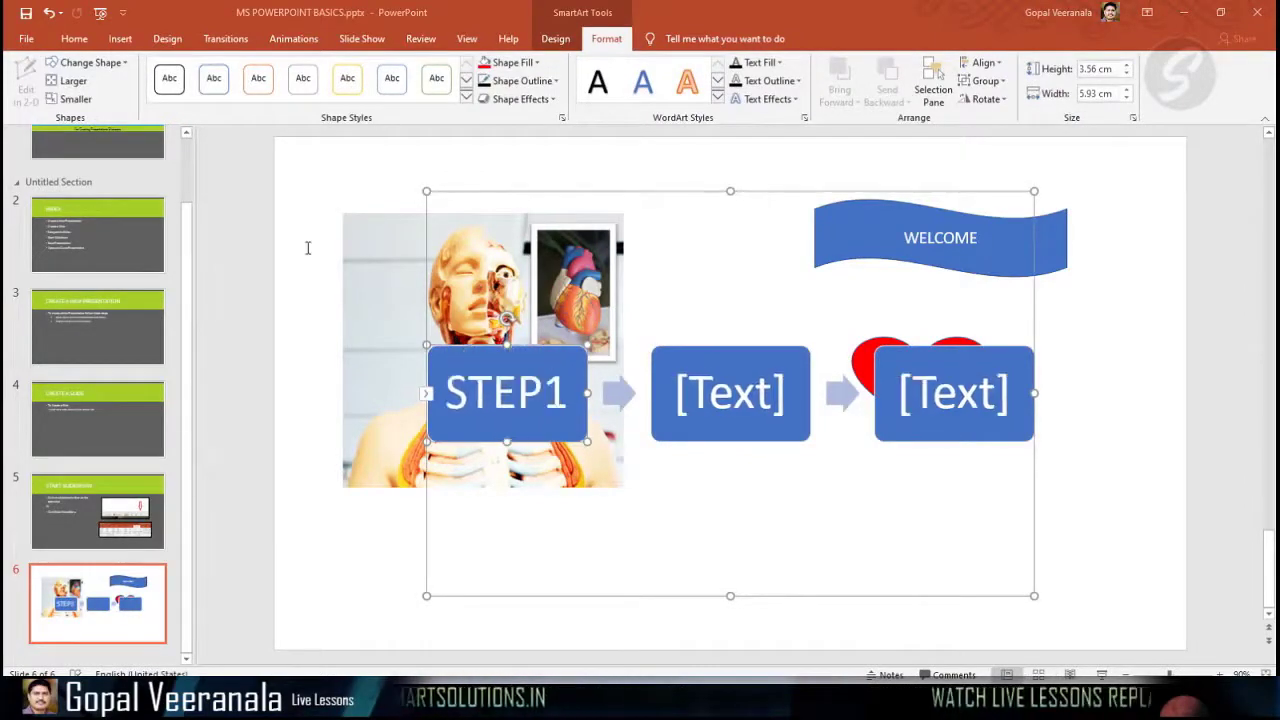
key(Tab)
text(STEP3)
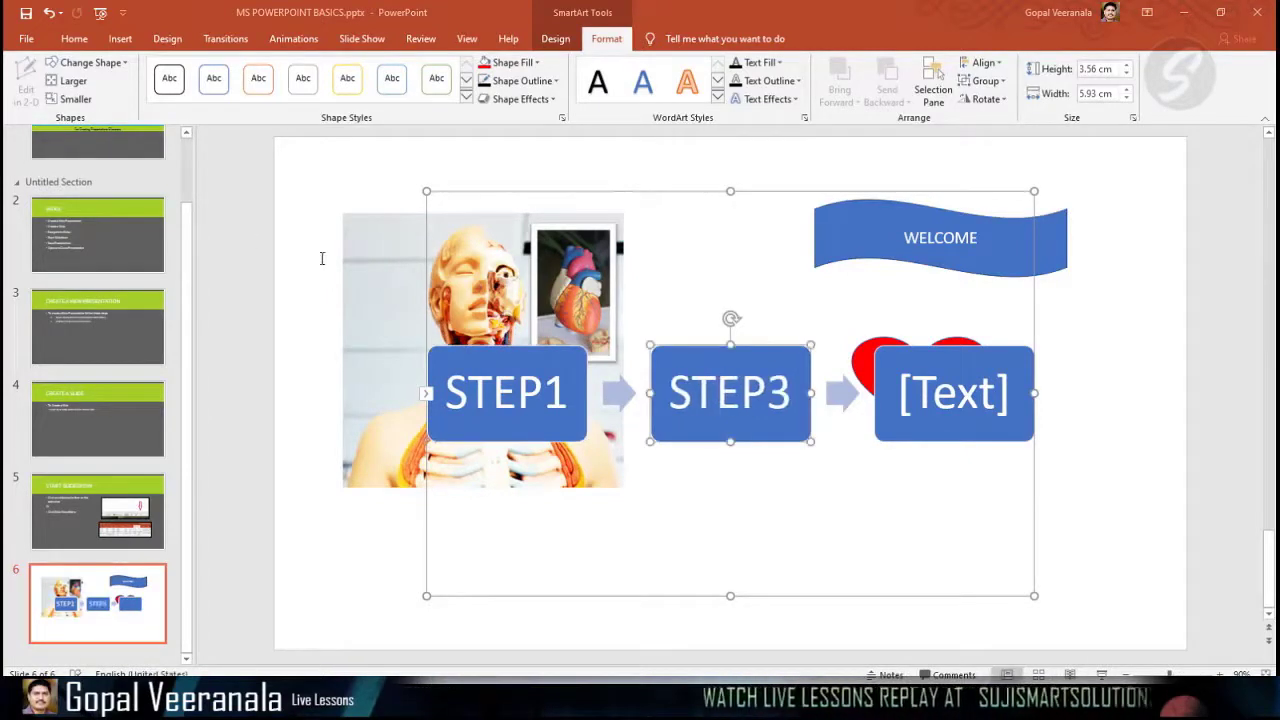
key(BackSpace)
text(2)
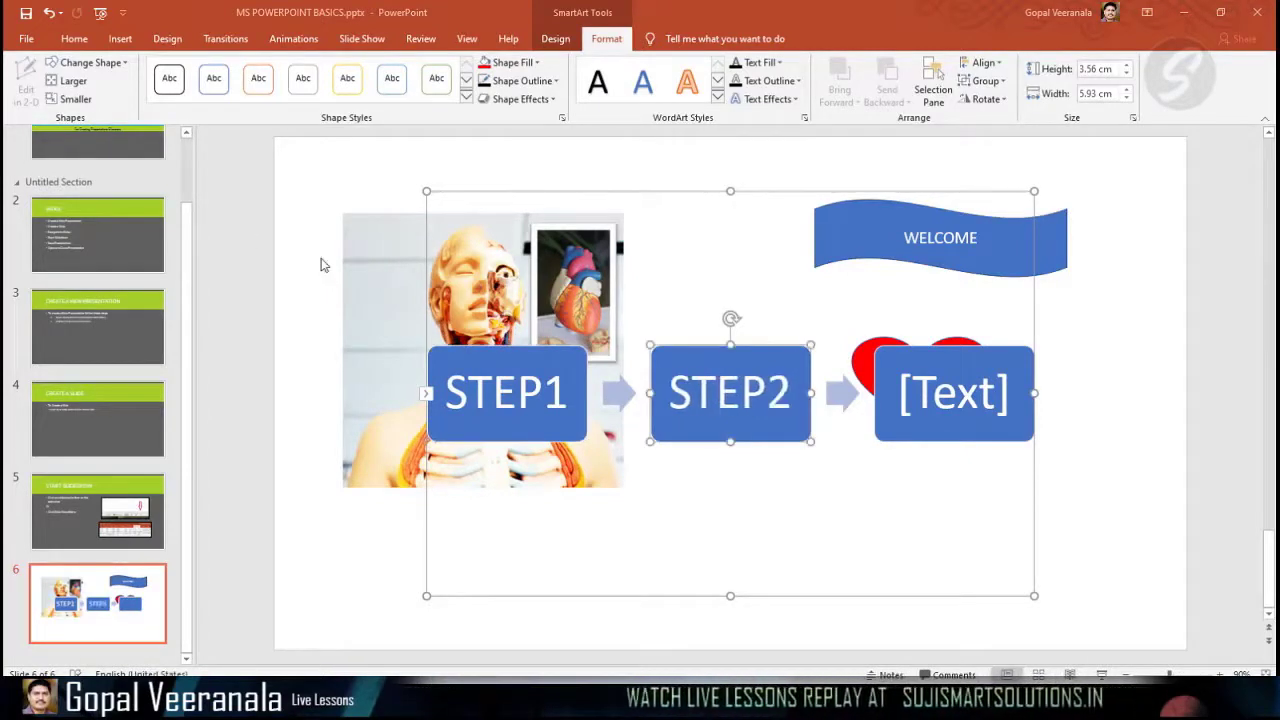
key(Tab)
text(S)
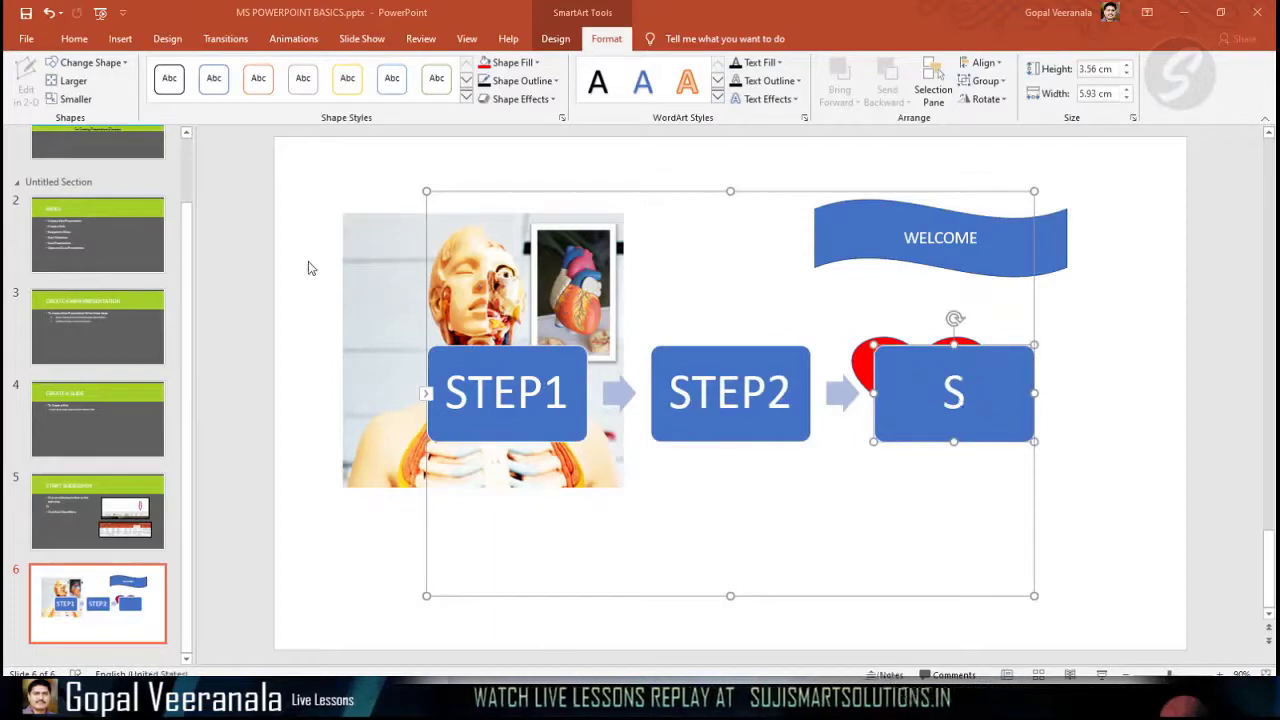
text(TEP3)
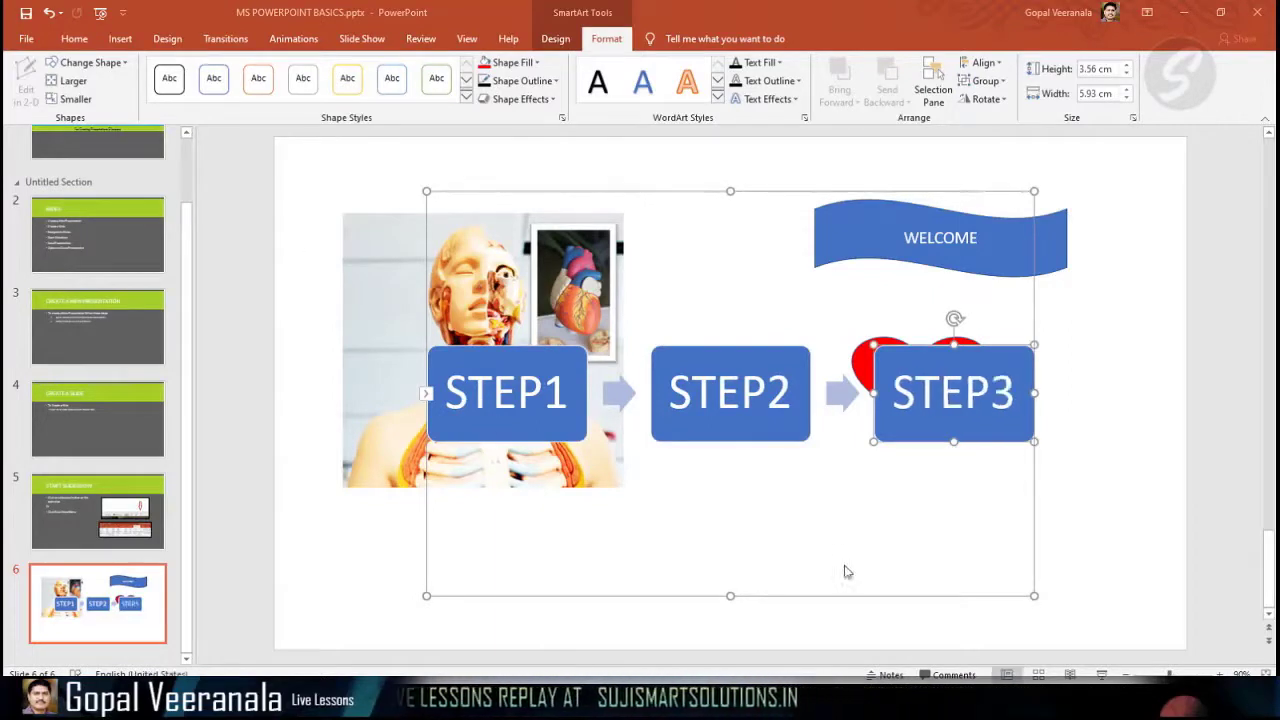
Try moving the STEP3 box, then undo so the diagram keeps its original layout.
click(790, 545)
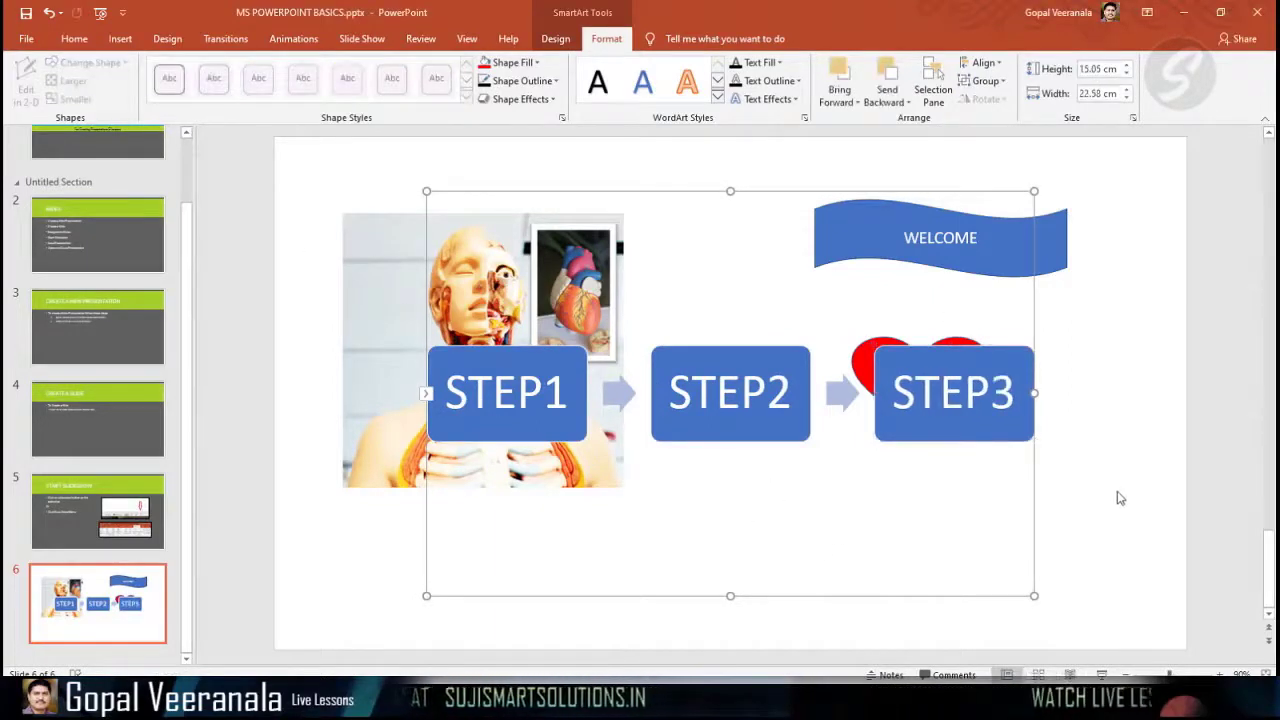
click(940, 395)
drag(958, 335, 1073, 668)
click(1034, 509)
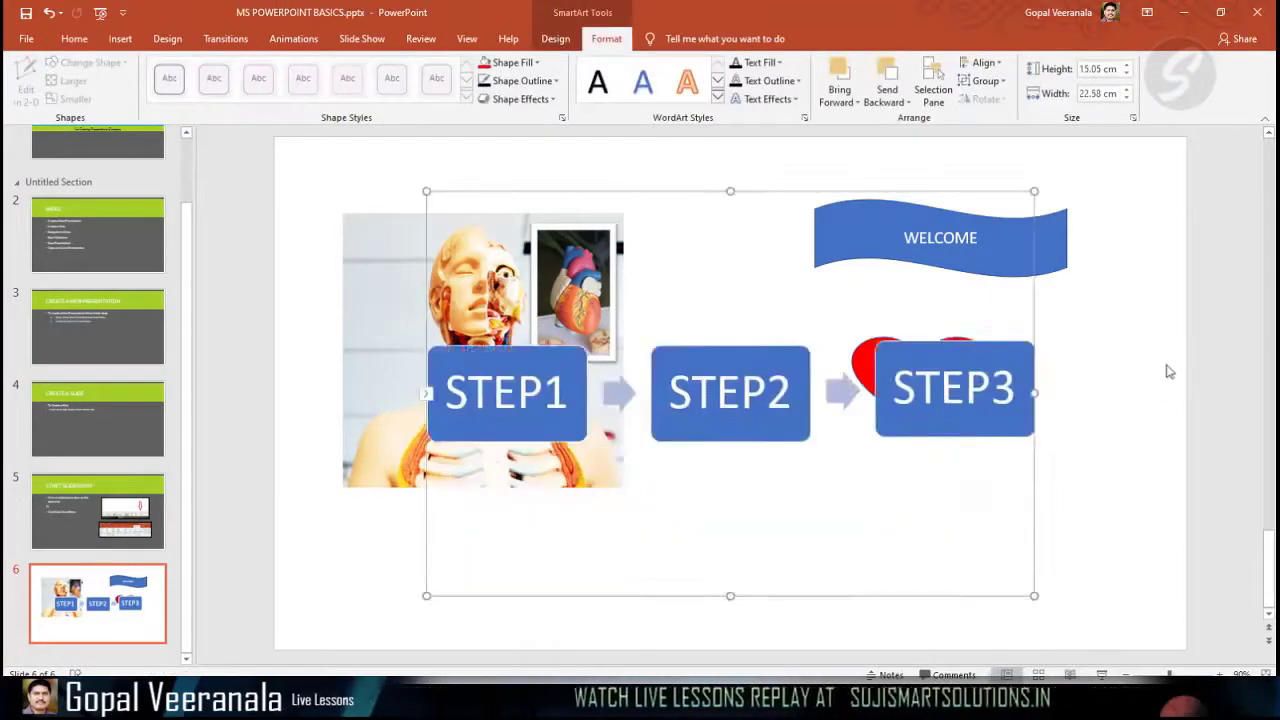
key(ctrl+z)
click(1098, 524)
click(452, 302)
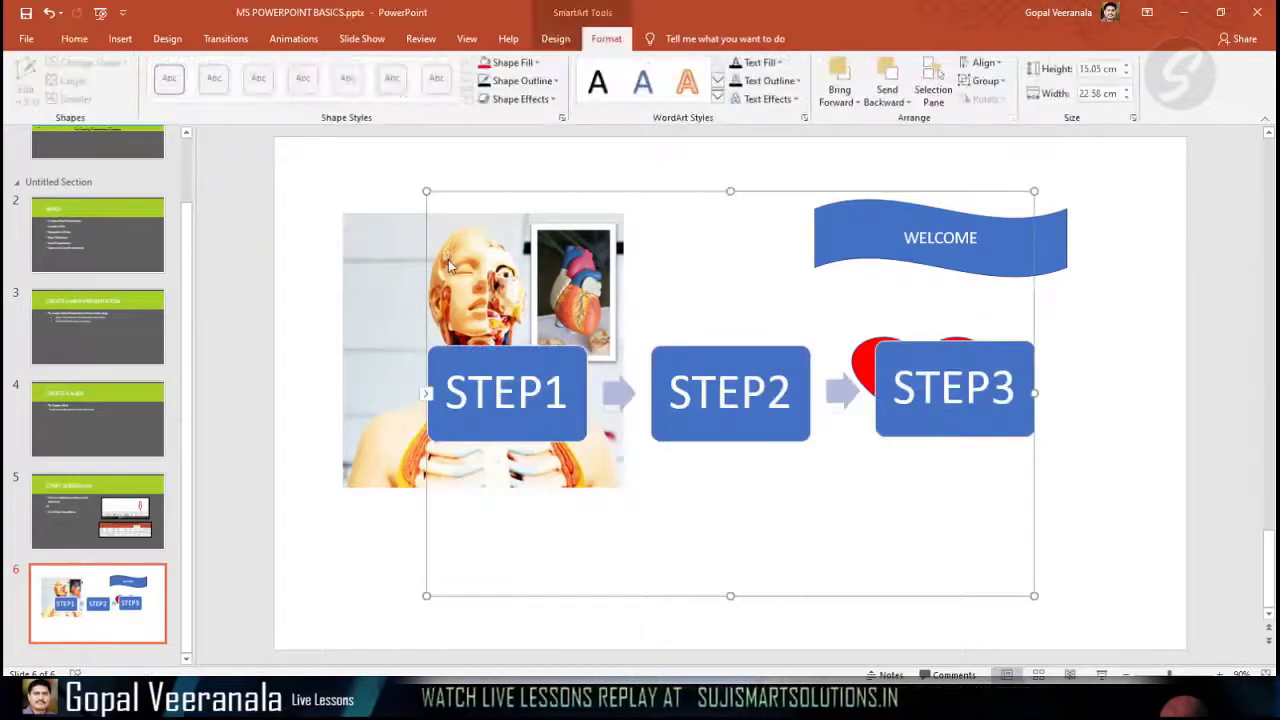
Delete the anatomy picture and the WELCOME banner from slide 6.
click(474, 166)
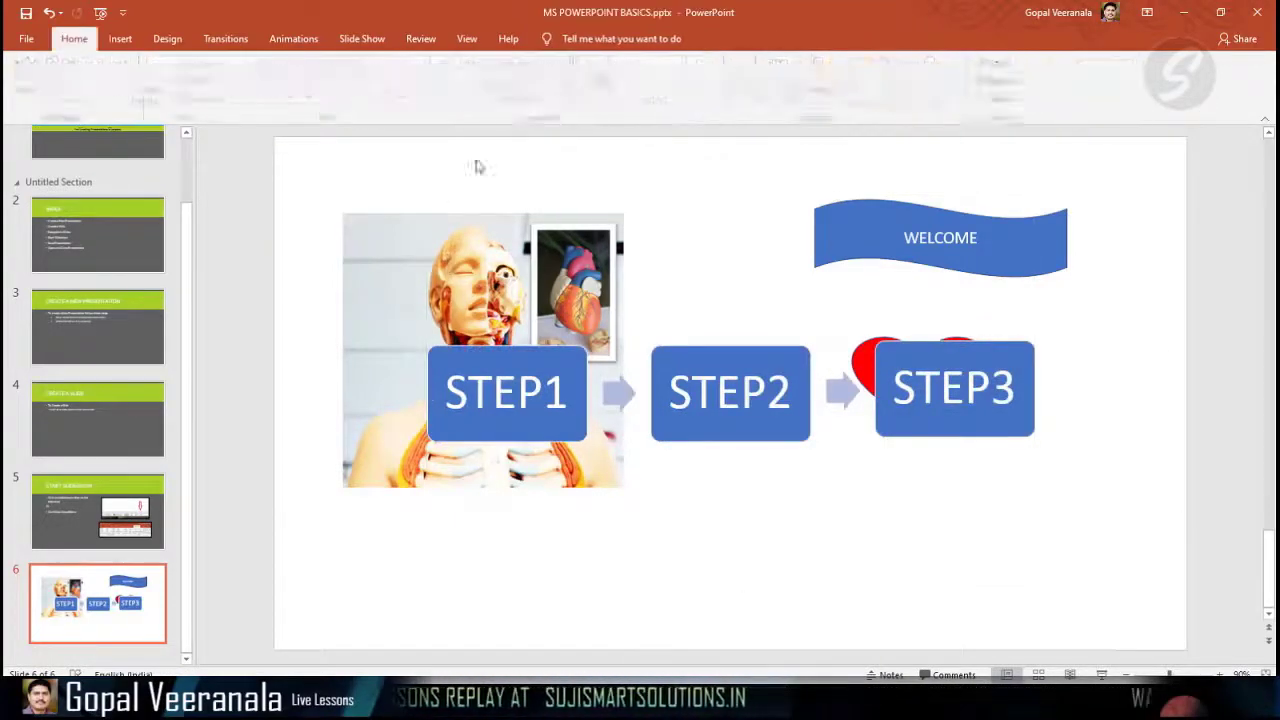
click(377, 232)
key(Delete)
click(450, 240)
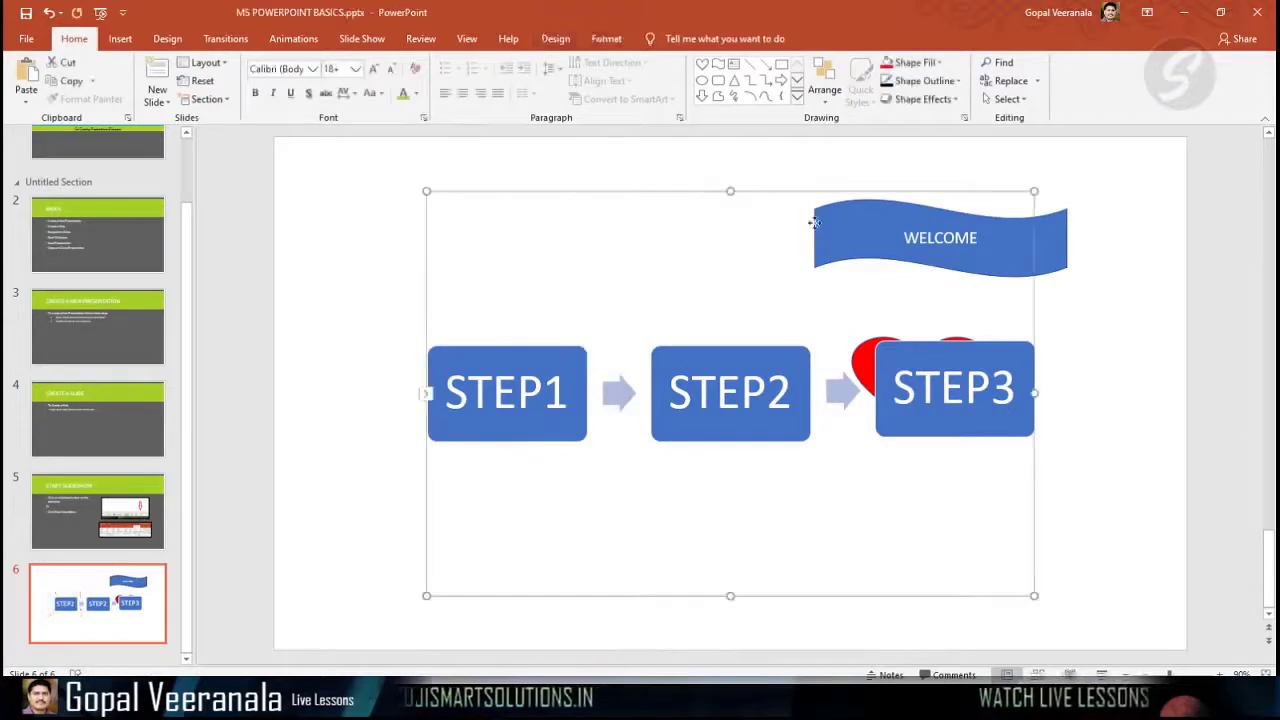
click(1055, 228)
key(Delete)
Delete the red heart, centre the STEP diagram on the slide, and add a new blank slide.
click(1033, 340)
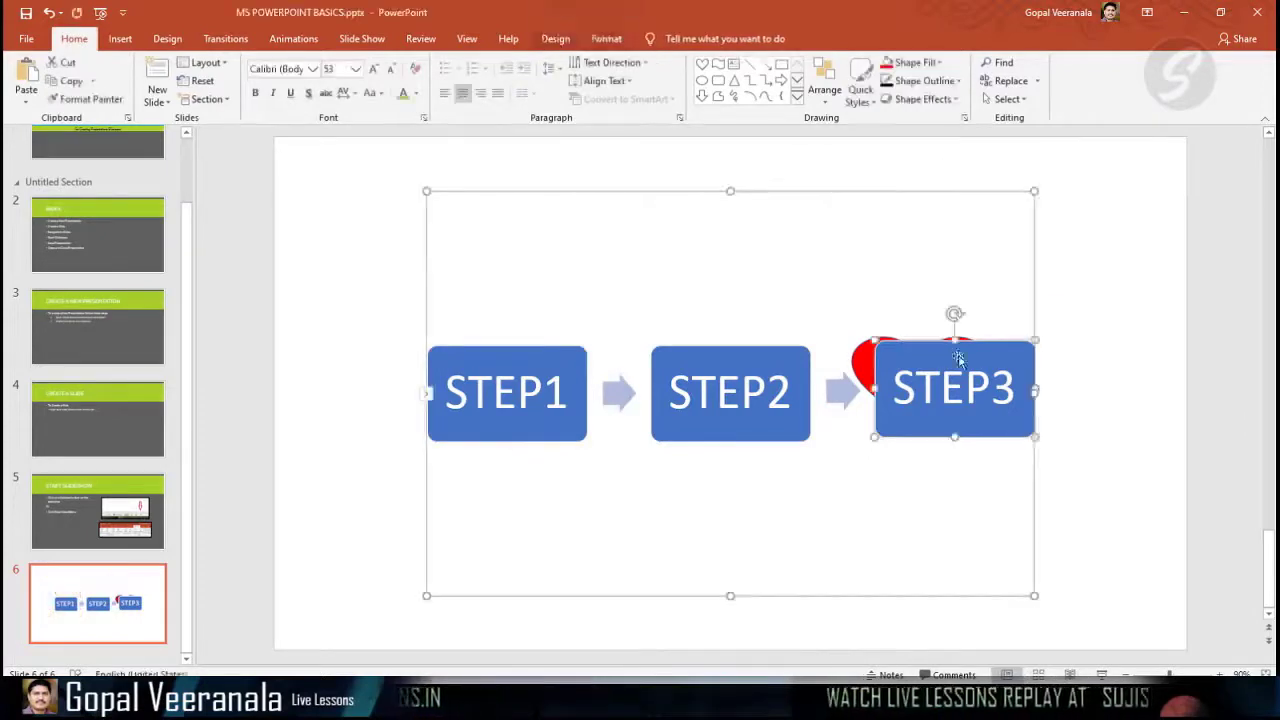
drag(1035, 310, 853, 394)
click(967, 363)
key(Delete)
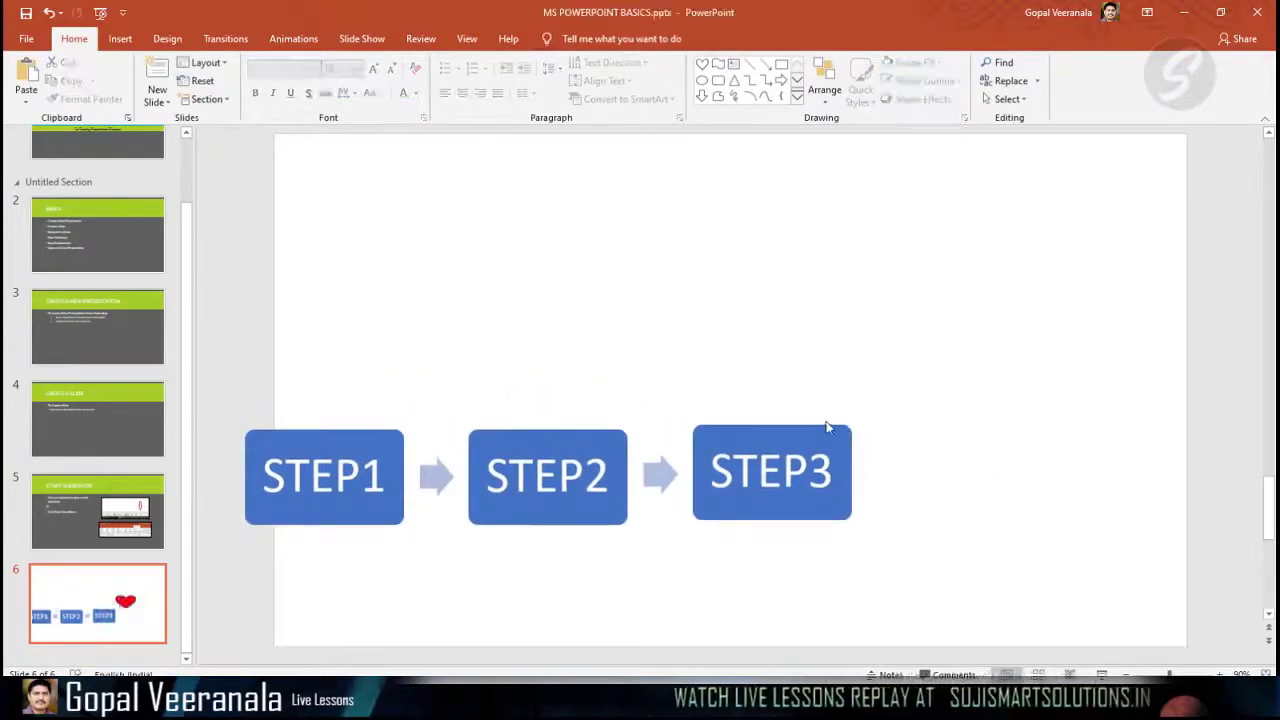
click(845, 385)
drag(851, 337, 1065, 240)
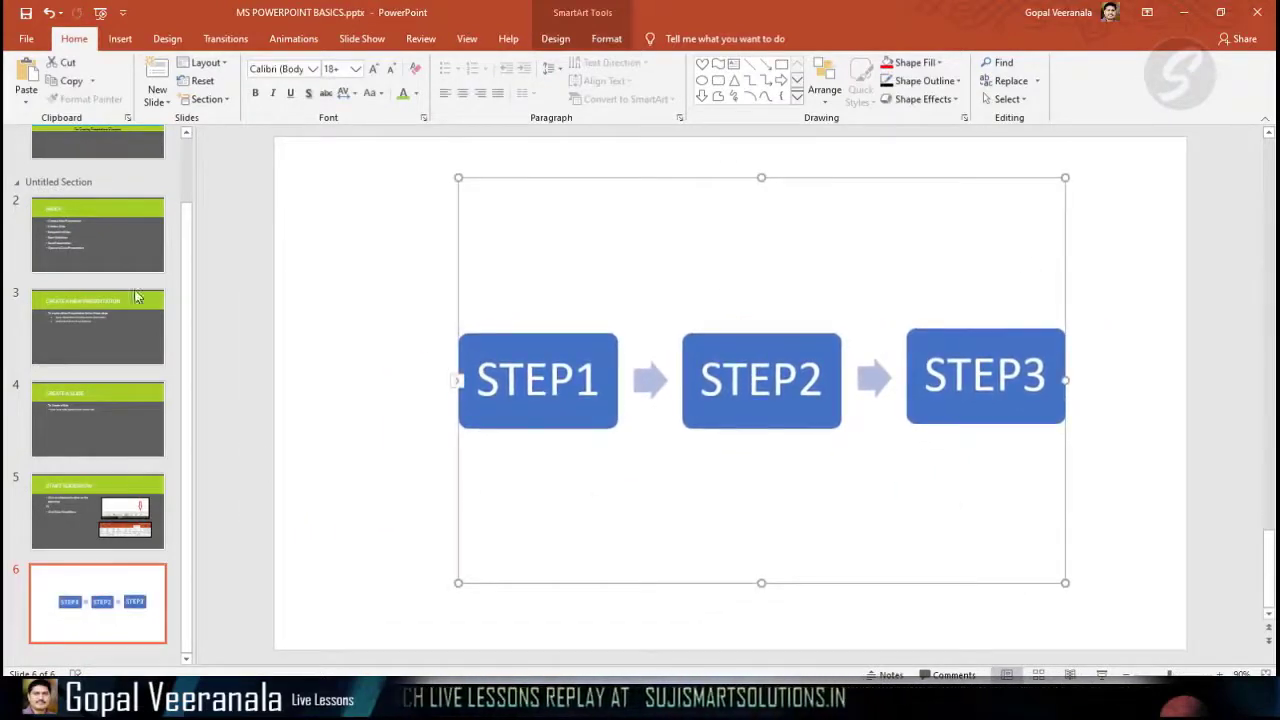
click(157, 78)
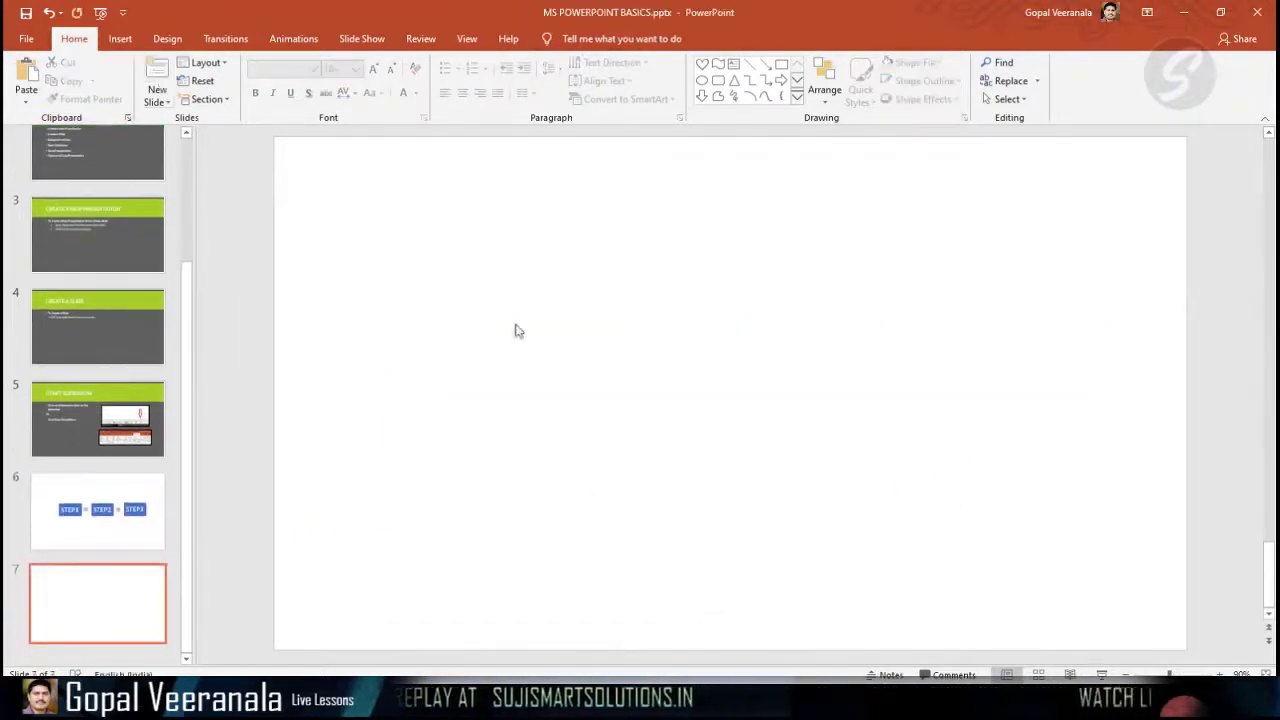
Select the blank slide 7 in the thumbnail pane to prepare for inserting a SmartArt.
click(93, 537)
click(97, 597)
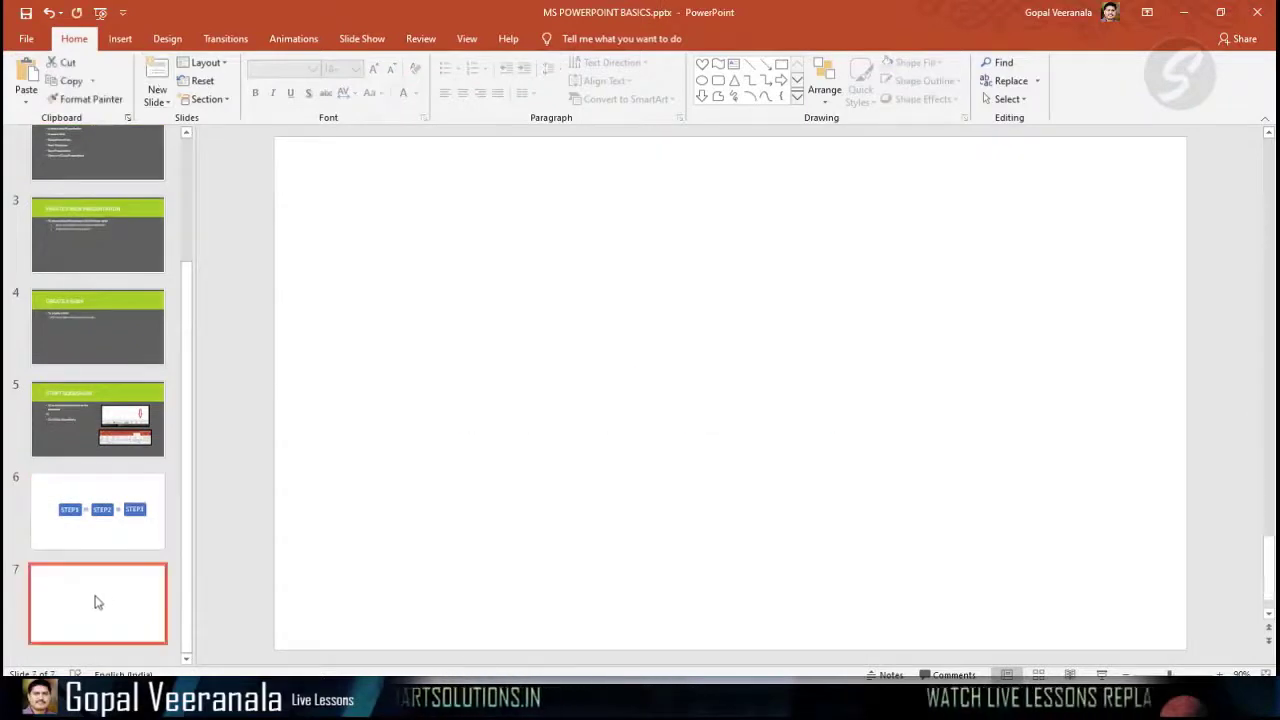
click(92, 512)
click(97, 589)
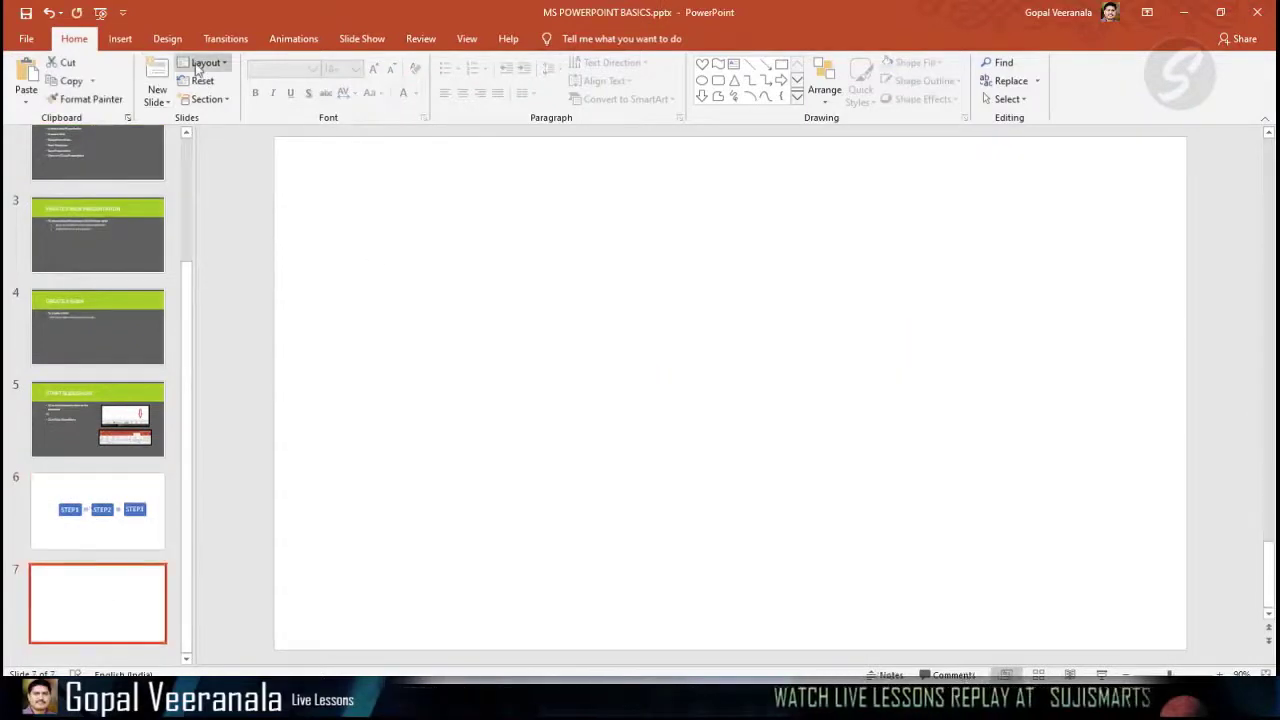
click(120, 40)
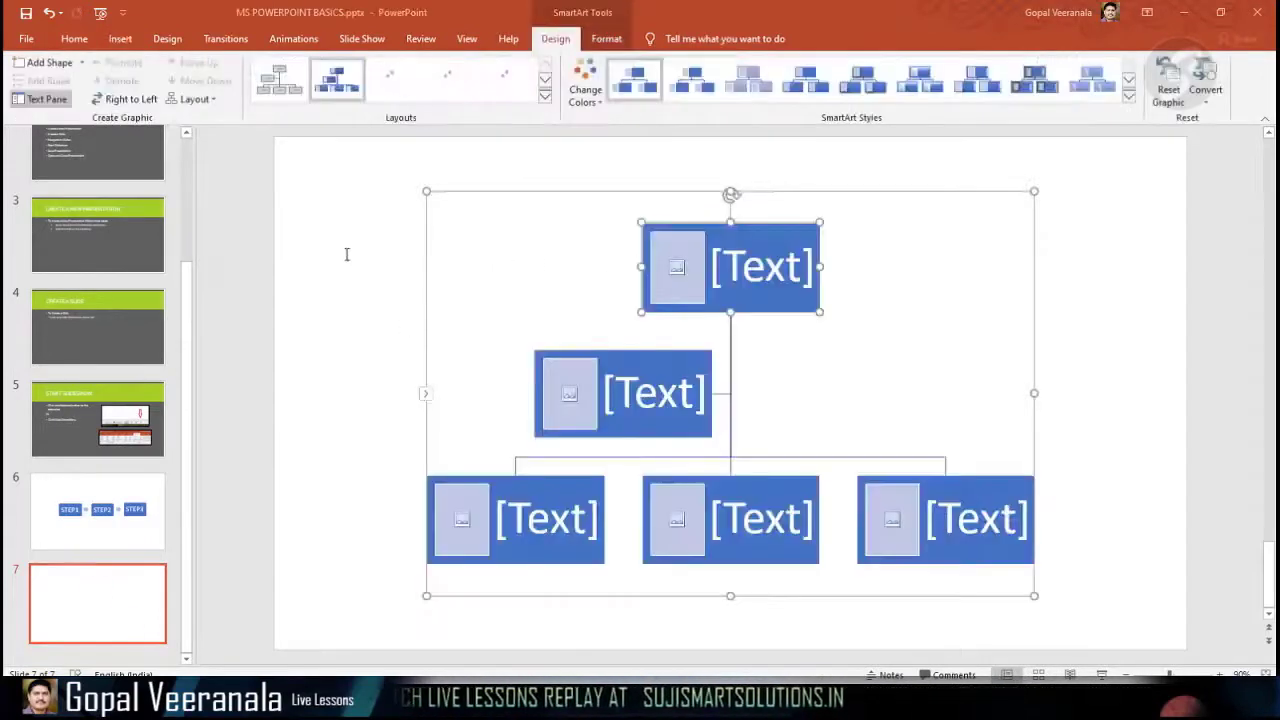
Type SPEAKER into the top box of the slide 7 hierarchy, leaving the other four boxes as [Text].
key(ctrl+v)
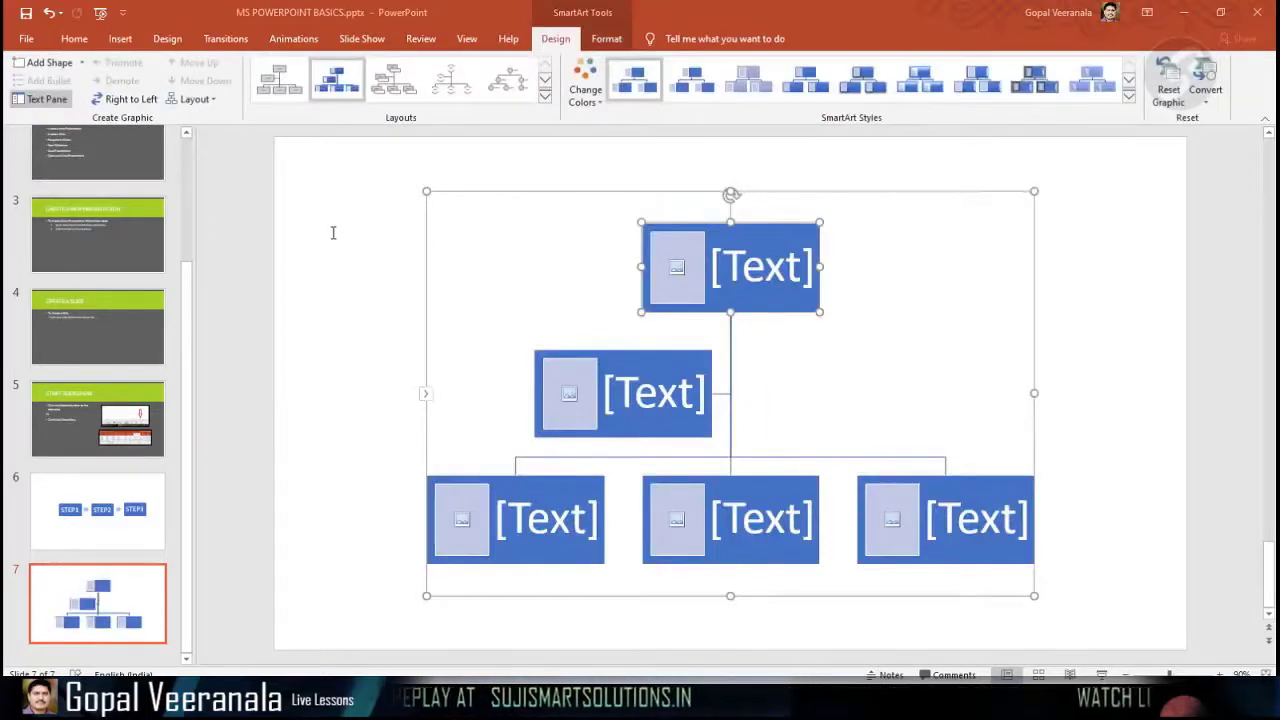
text(SPEAKER)
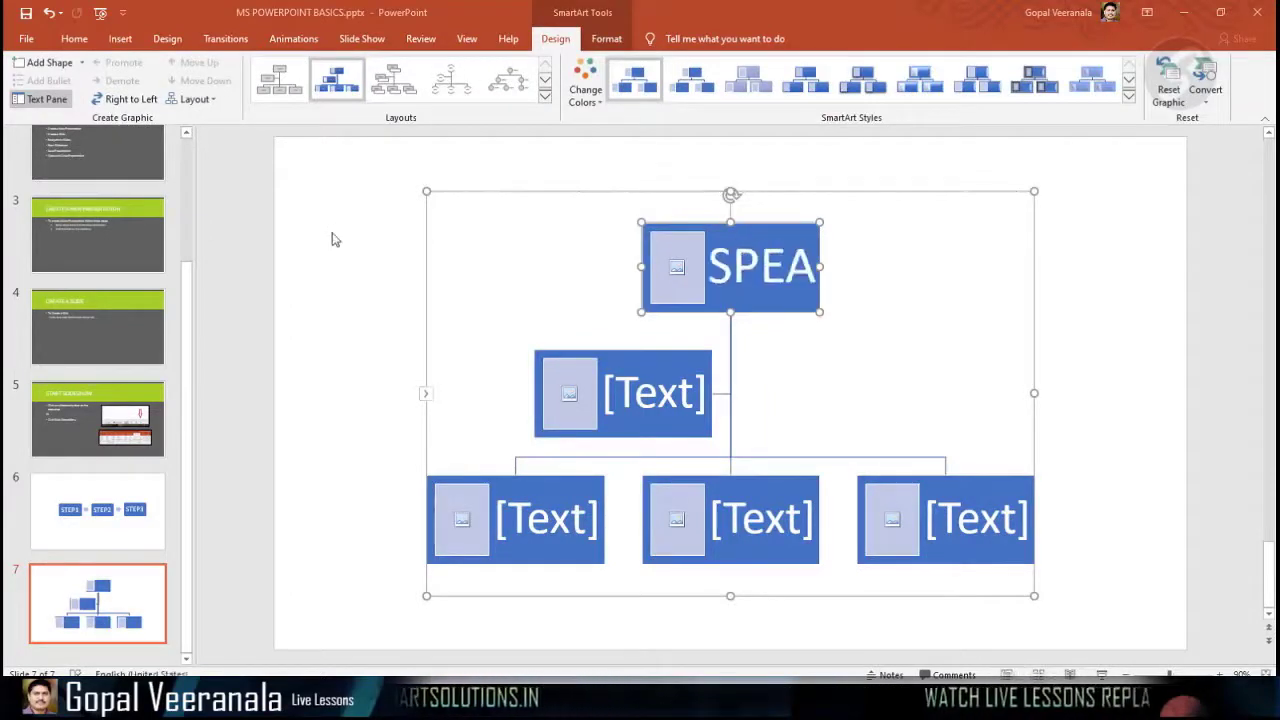
click(660, 393)
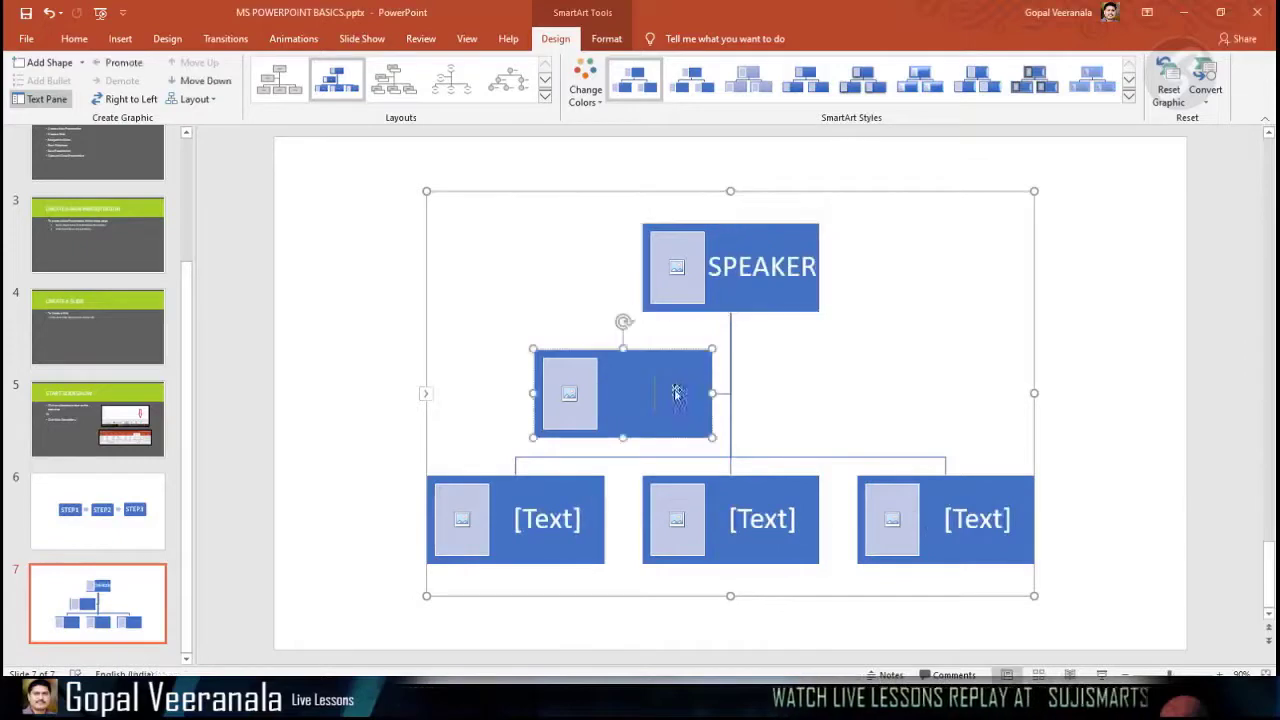
click(729, 525)
click(926, 352)
click(1100, 354)
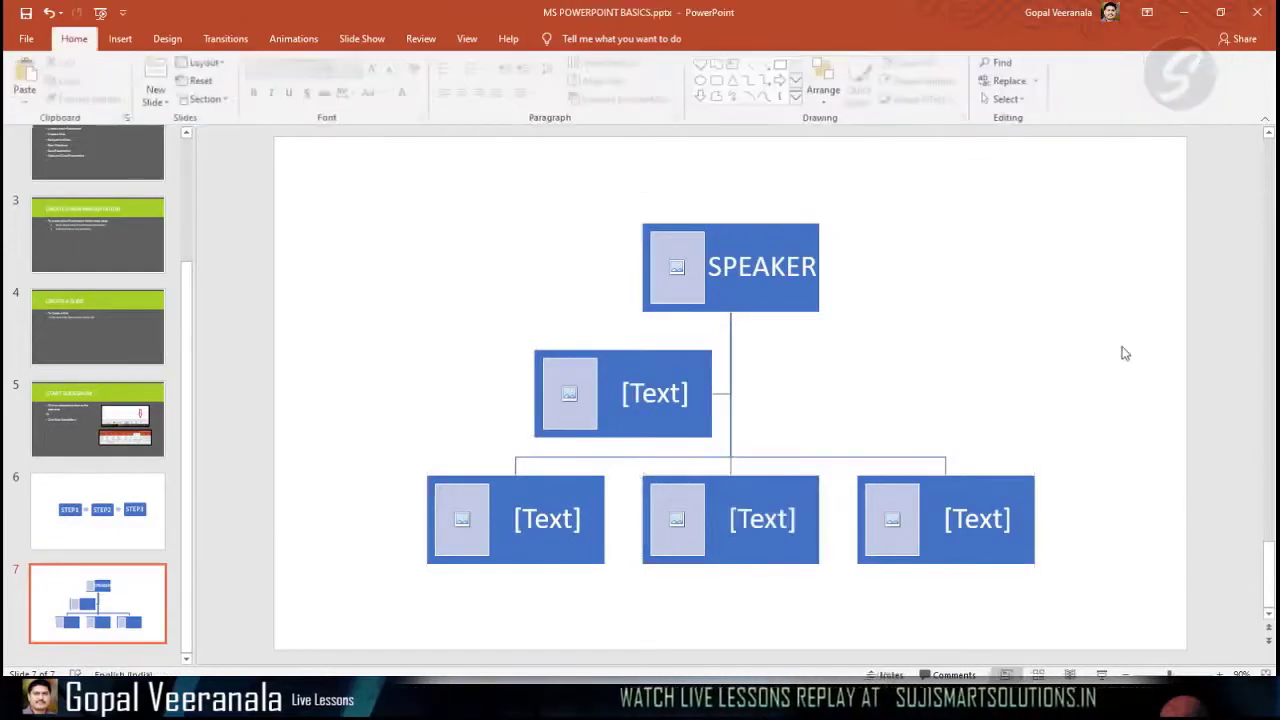
click(486, 421)
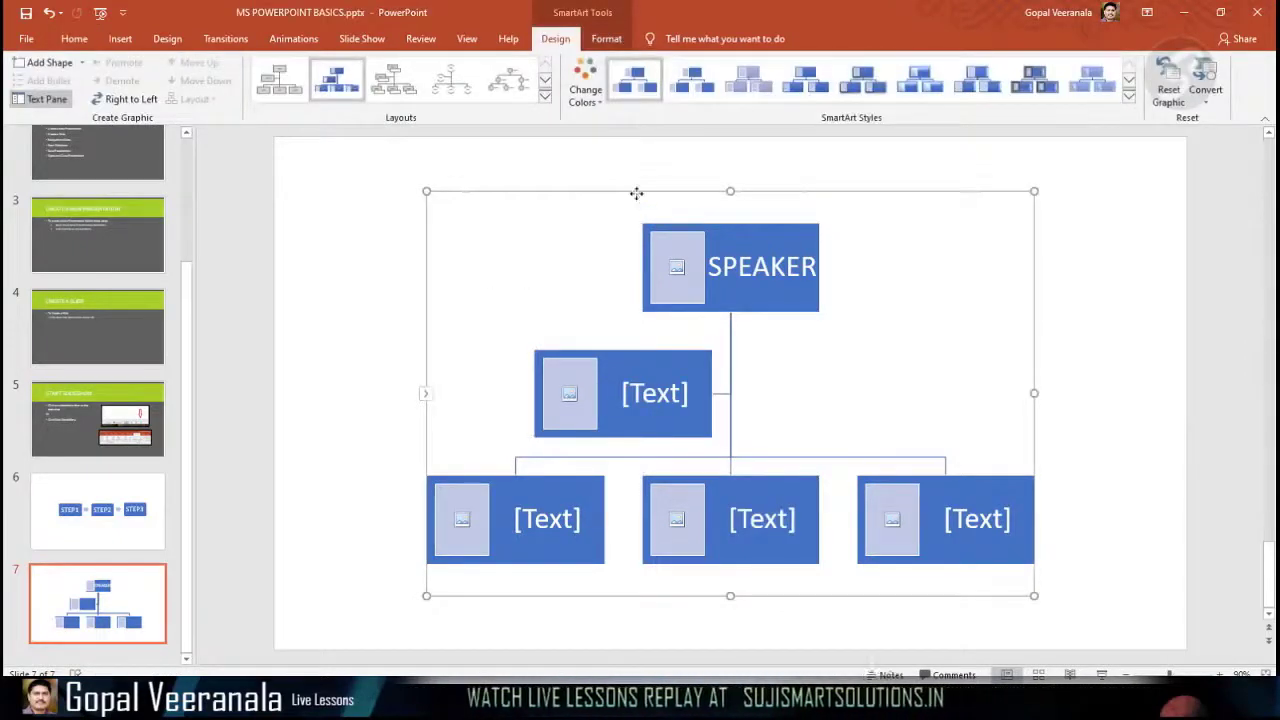
Switch the SPEAKER diagram to the horizontal picture-circle hierarchy layout, keeping its blue colours.
click(440, 90)
click(503, 86)
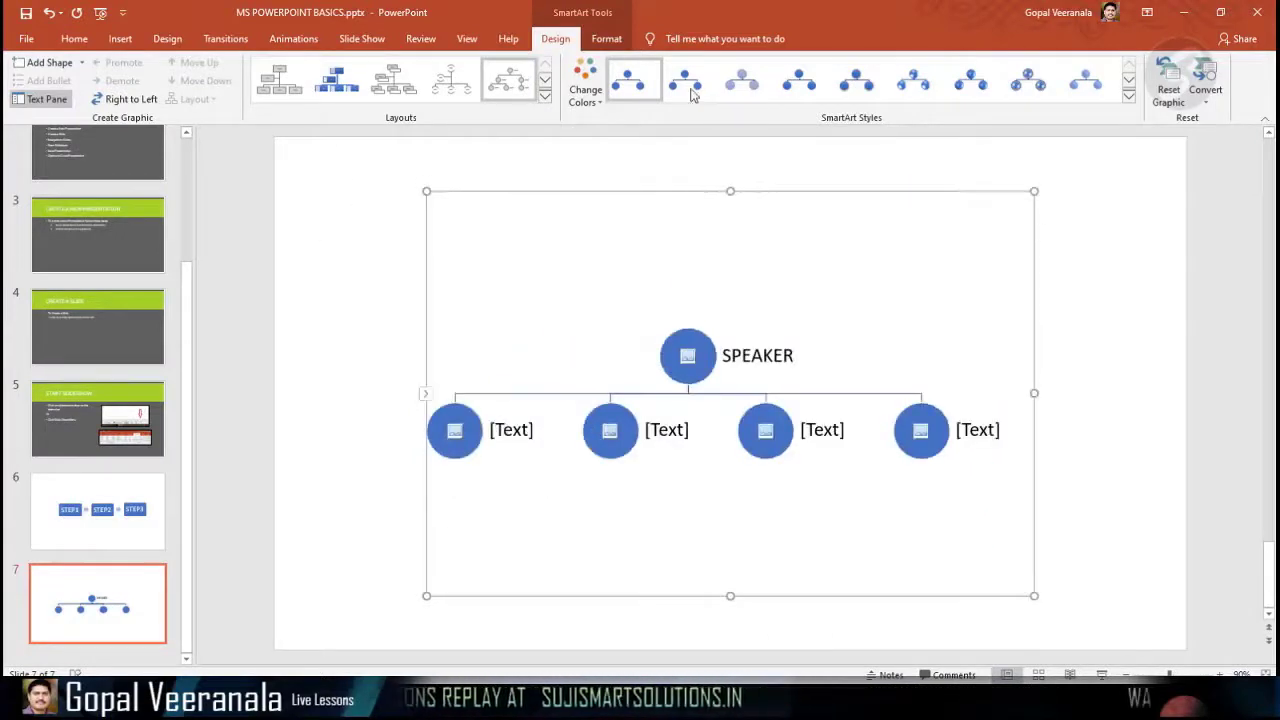
click(588, 92)
click(649, 223)
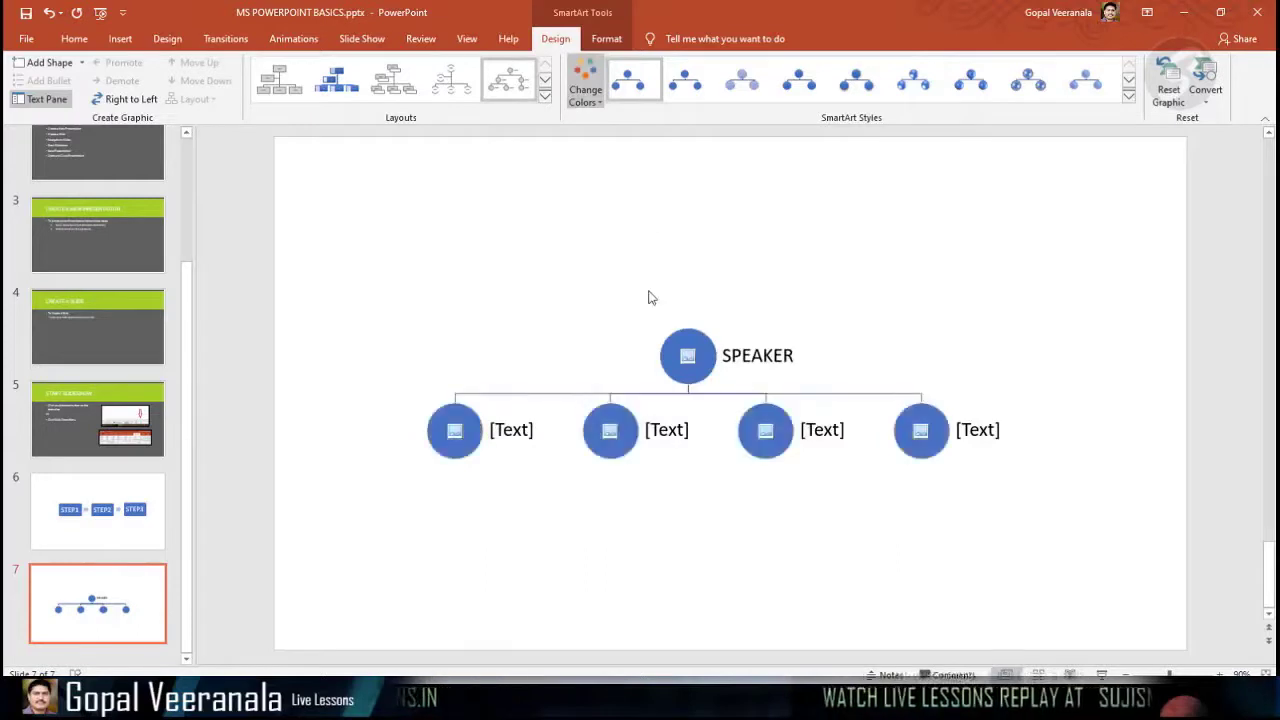
click(934, 620)
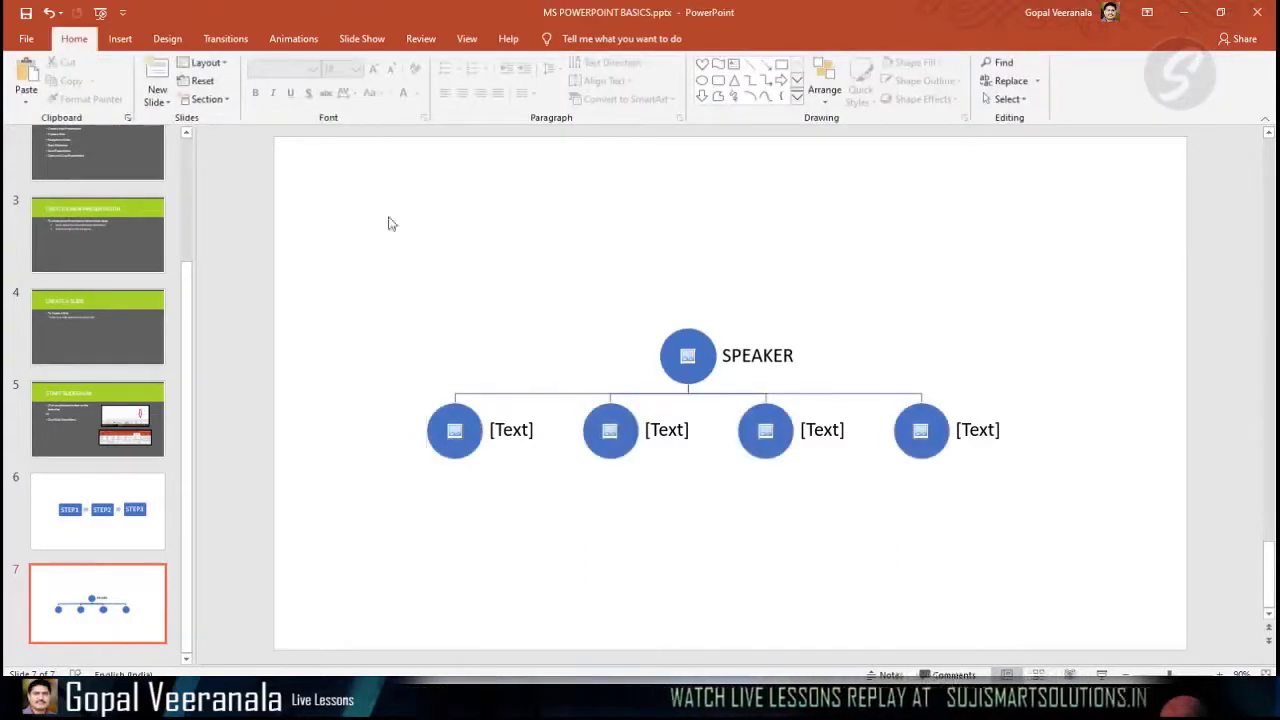
click(124, 40)
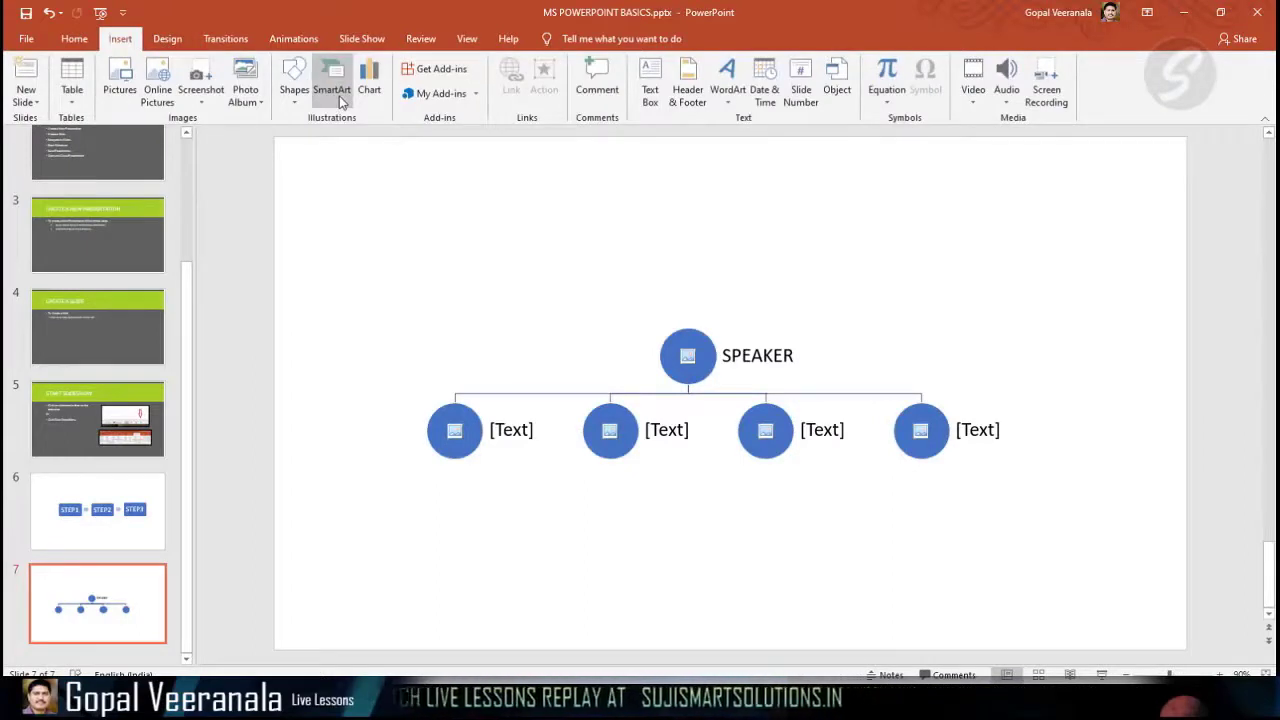
Delete and restore the SPEAKER diagram, then add a new blank slide 8 after it.
click(776, 352)
key(Delete)
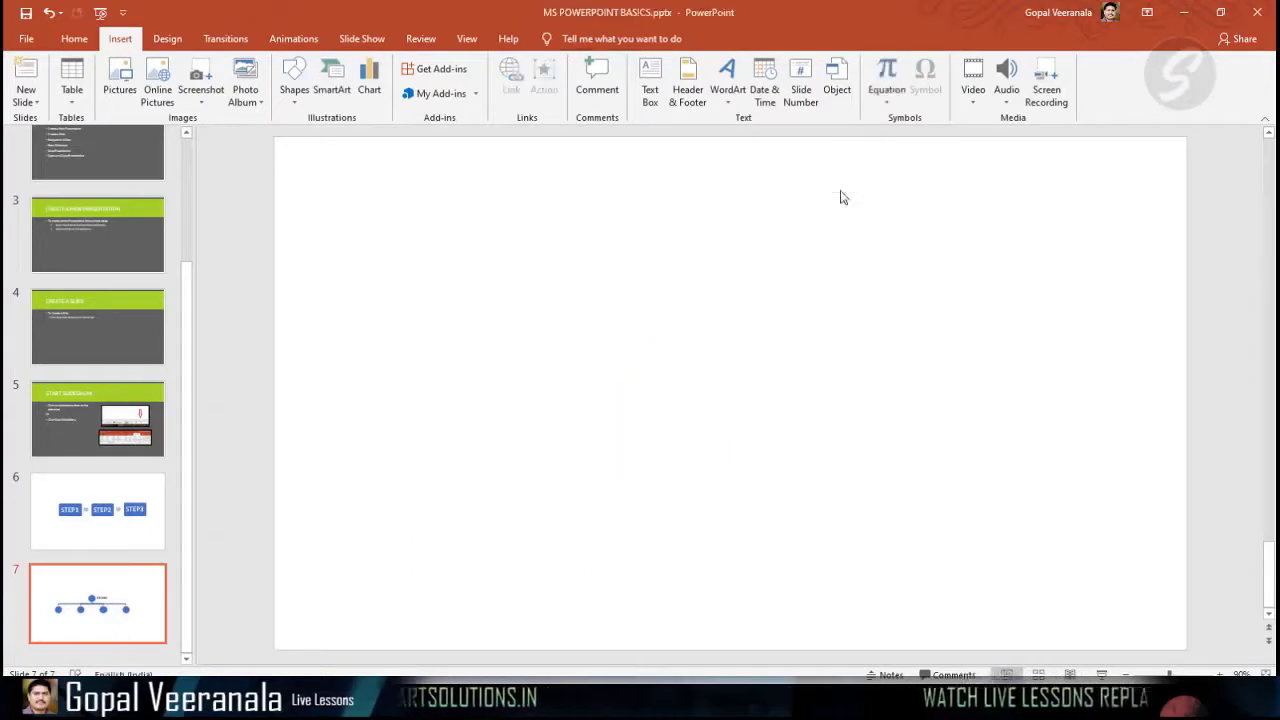
key(ctrl+z)
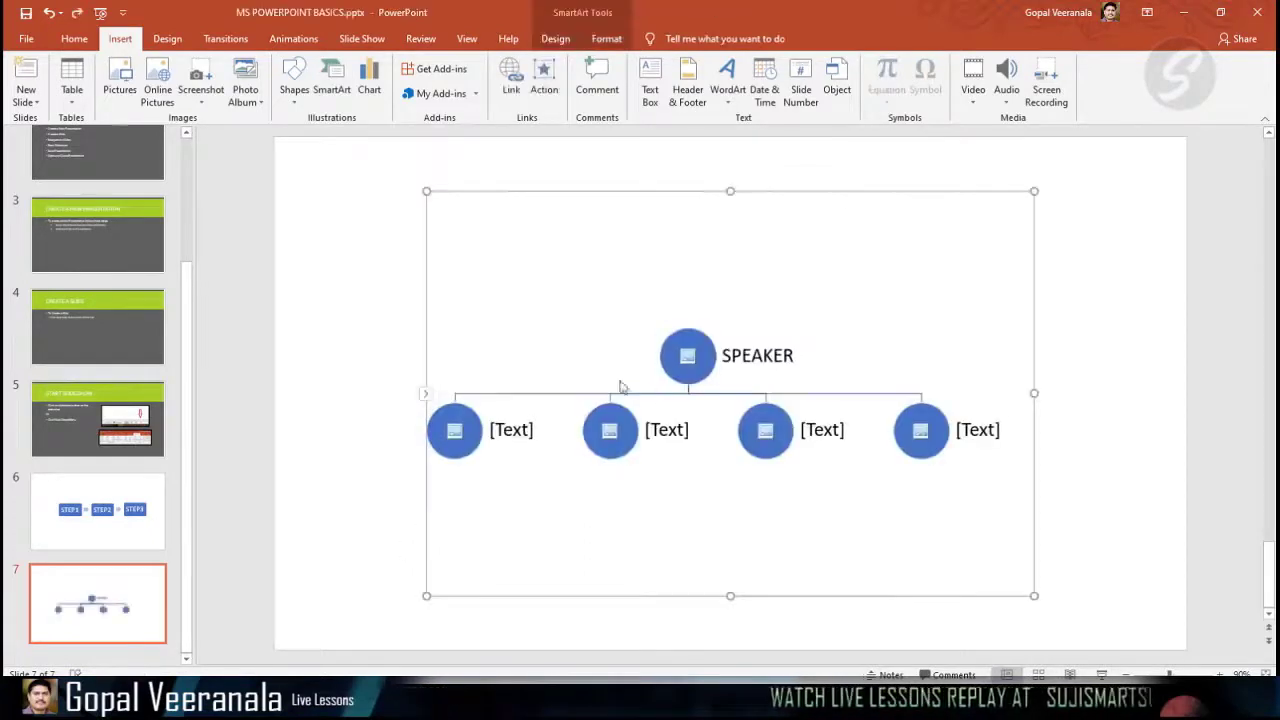
click(1154, 271)
click(27, 80)
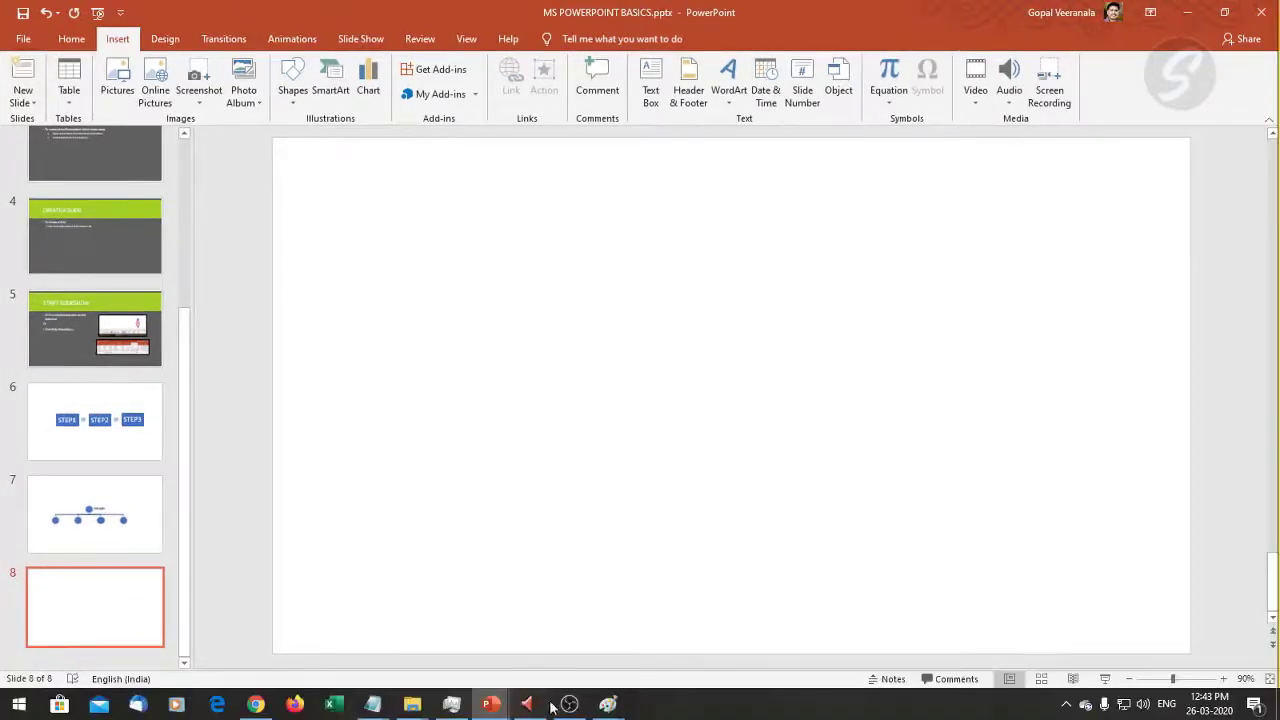
Insert a Clustered Column chart with sample data for Series 1–3 across four categories.
click(371, 92)
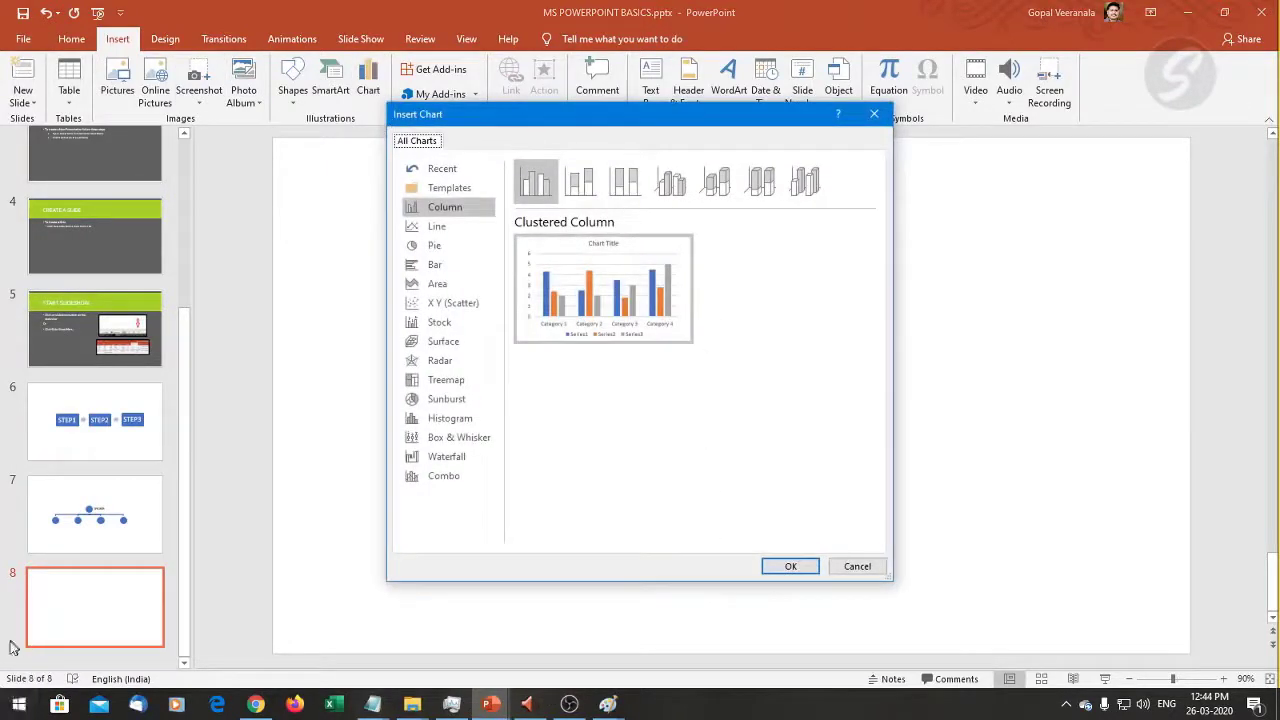
mouse_move(607, 329)
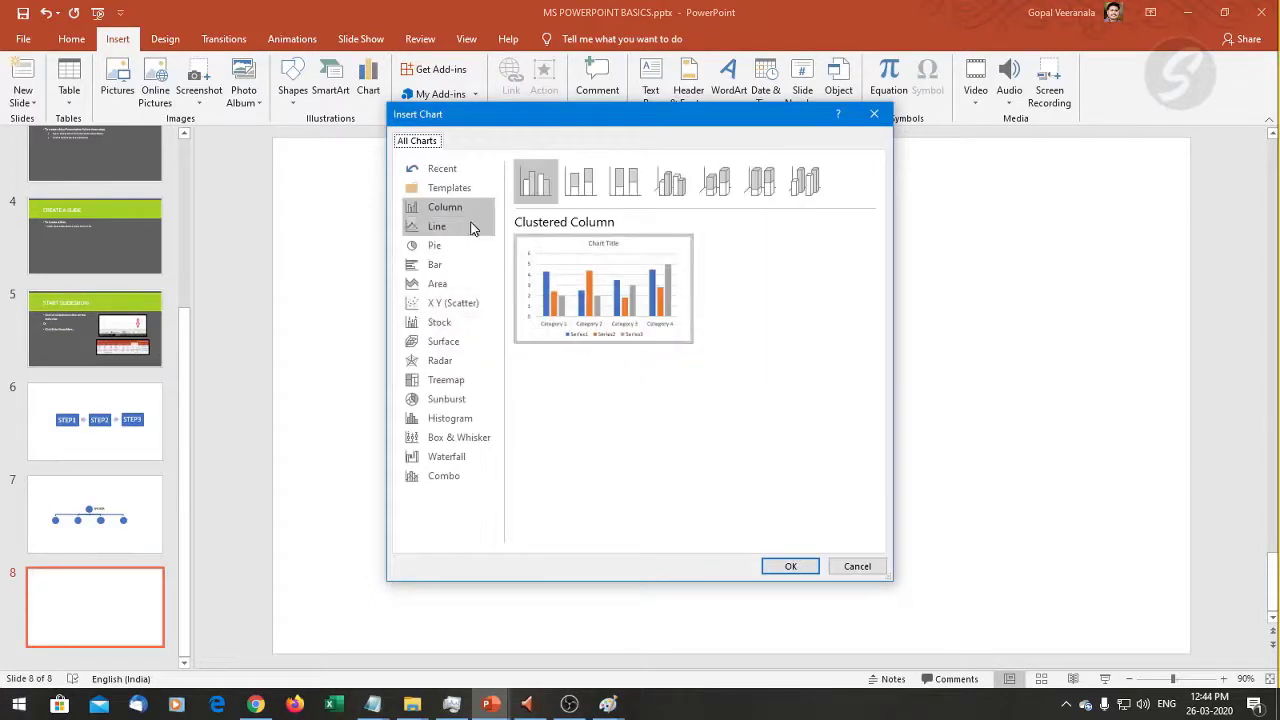
mouse_move(594, 287)
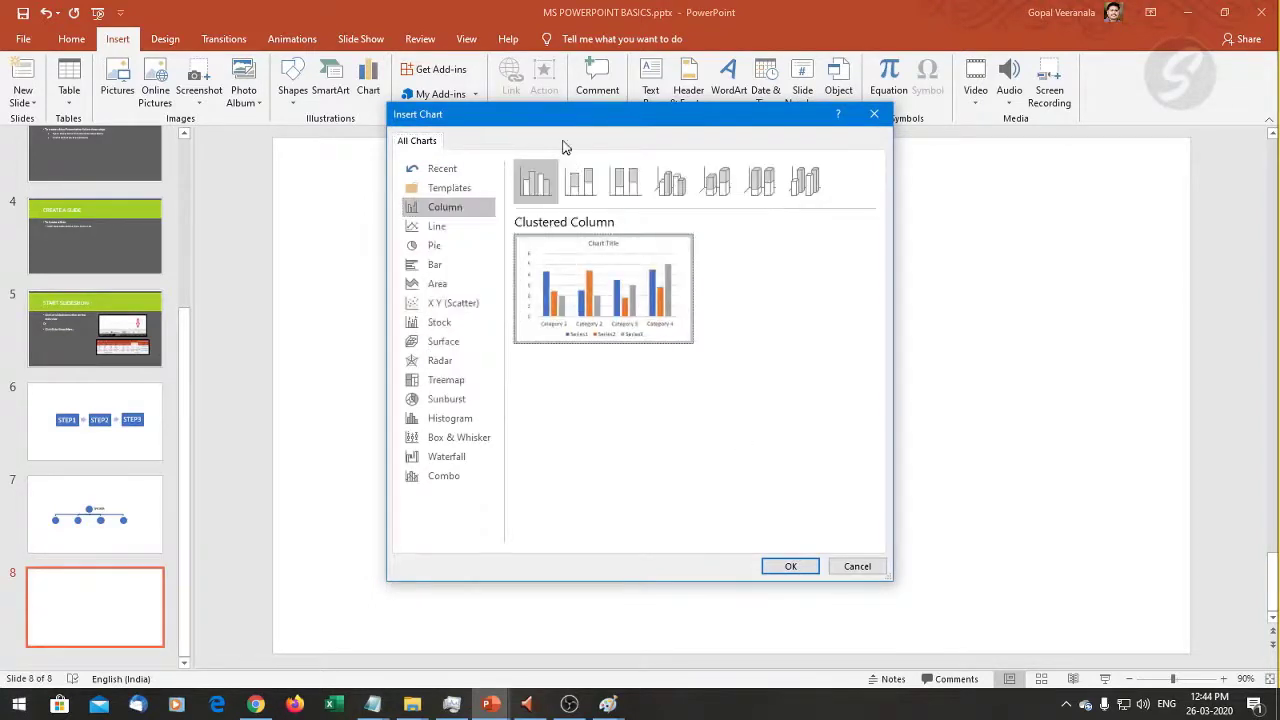
click(791, 566)
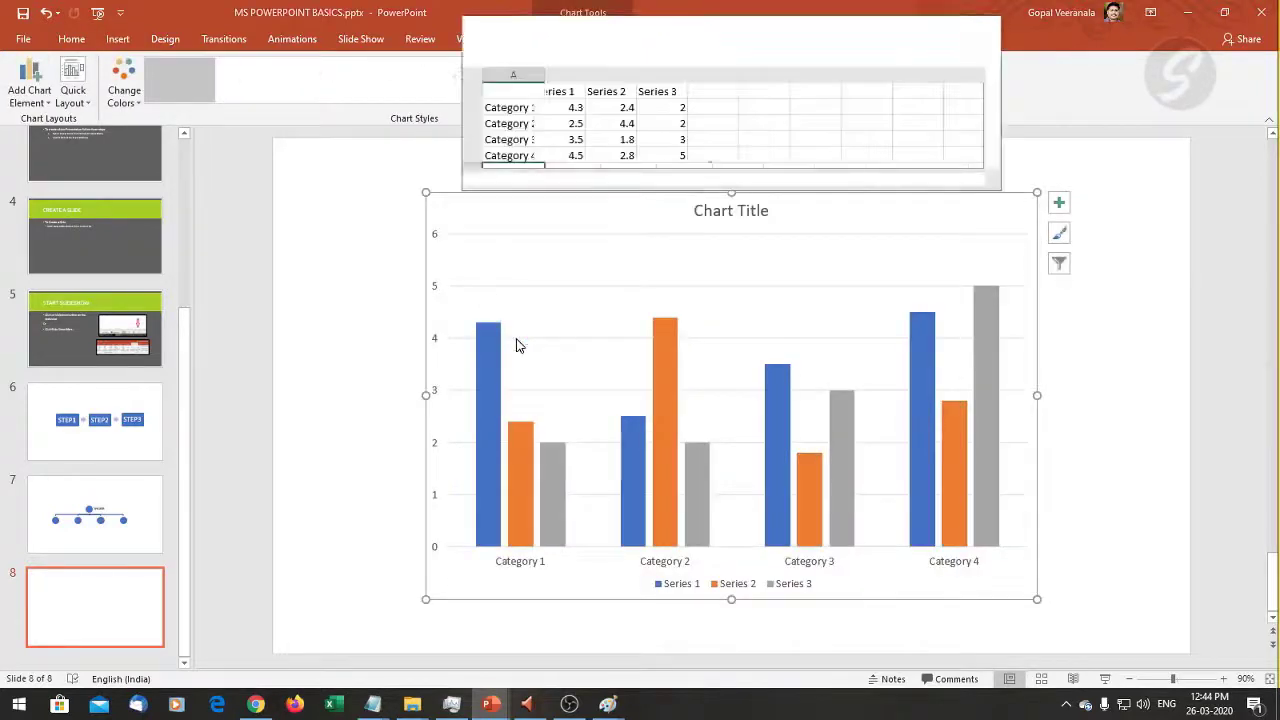
In the chart data sheet, rename categories A2–A4 to DELHI, CHENNAI and HYDERABAD.
click(562, 708)
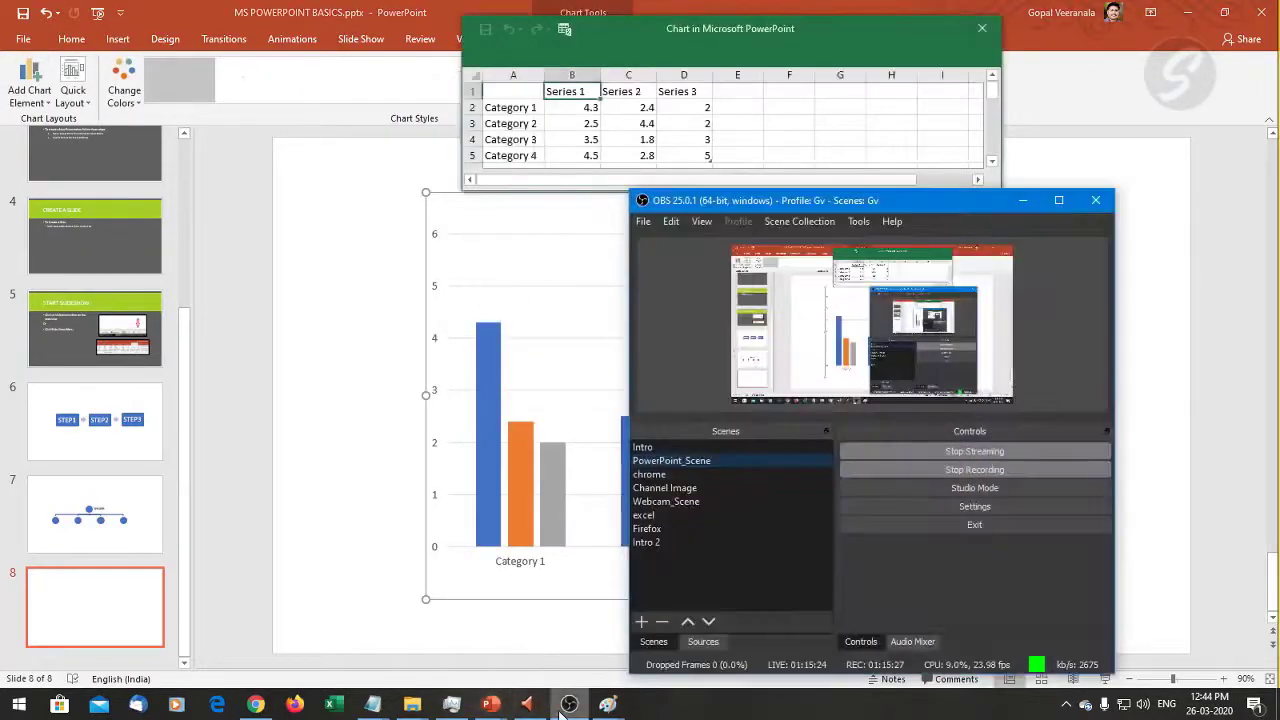
click(562, 708)
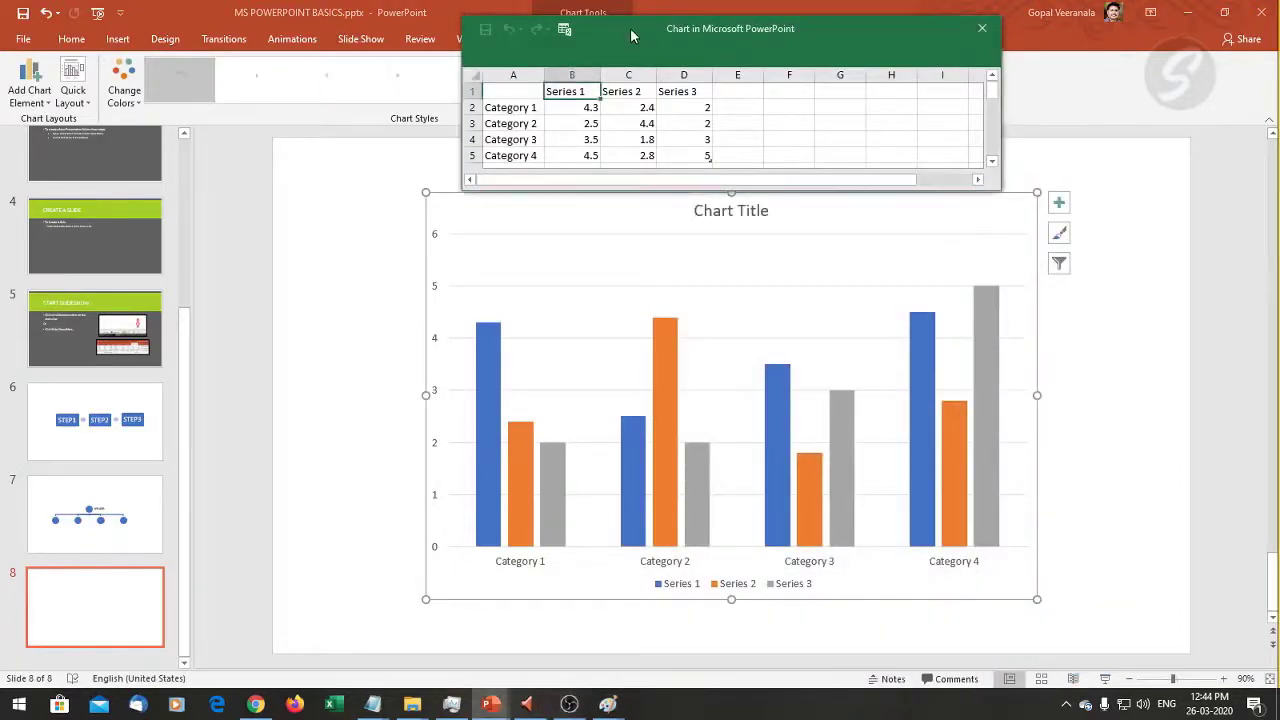
drag(622, 57, 783, 396)
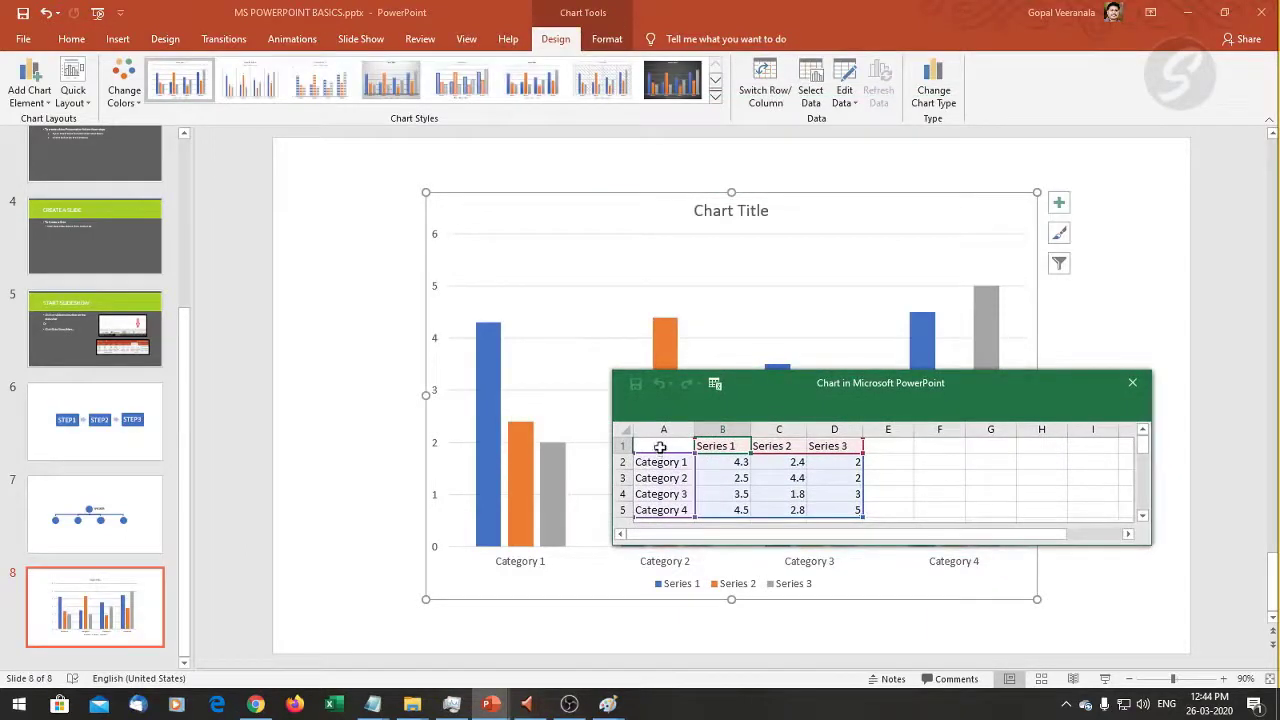
click(668, 447)
drag(671, 446, 688, 468)
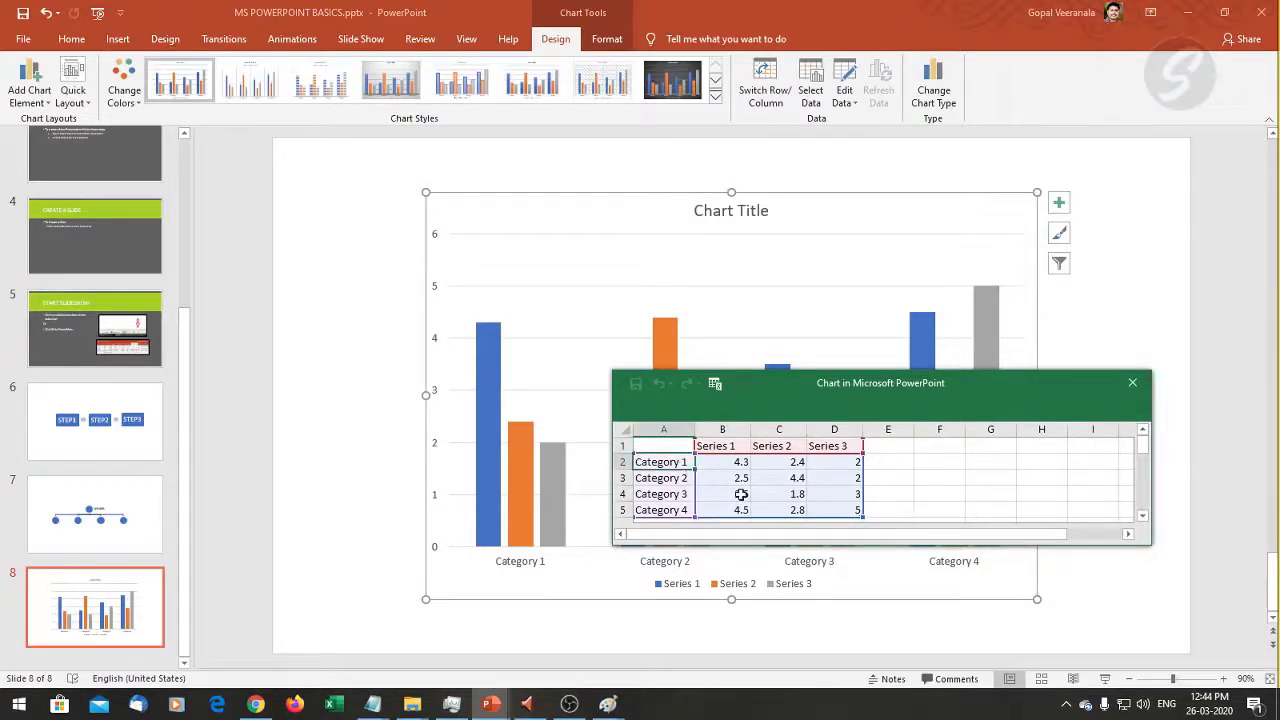
text(DELHI)
key(Return)
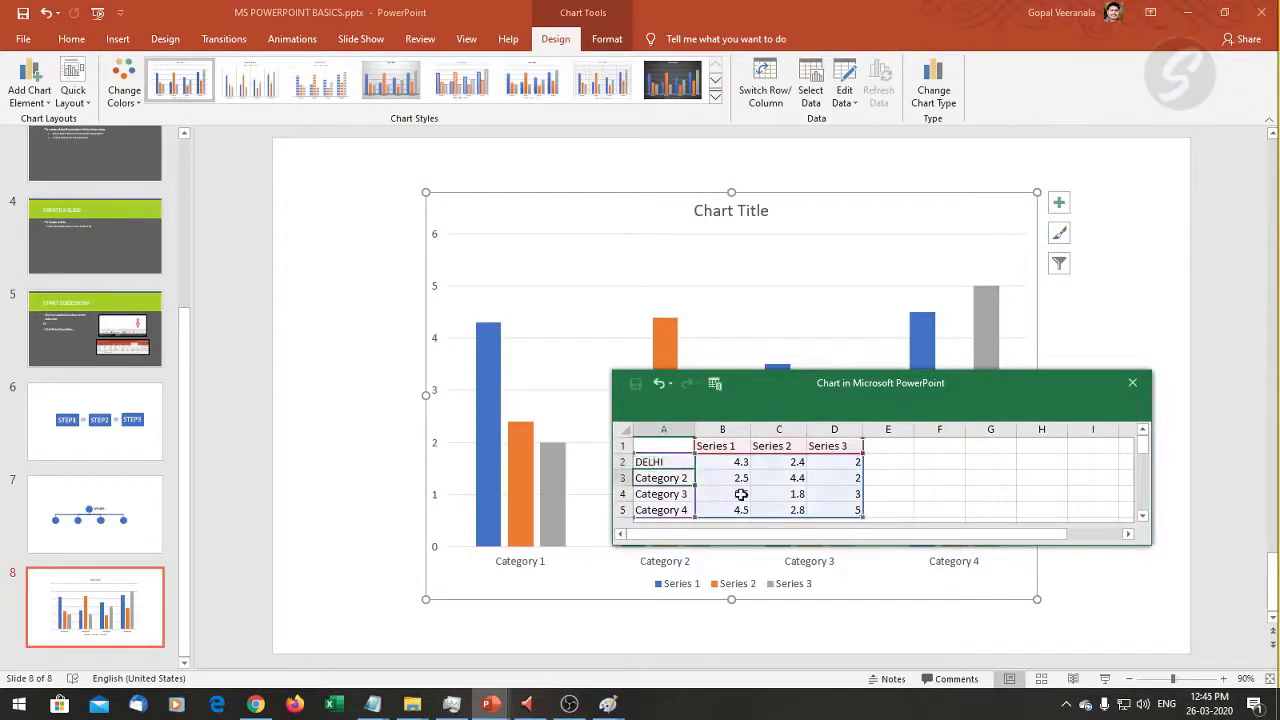
text(CHENNAI)
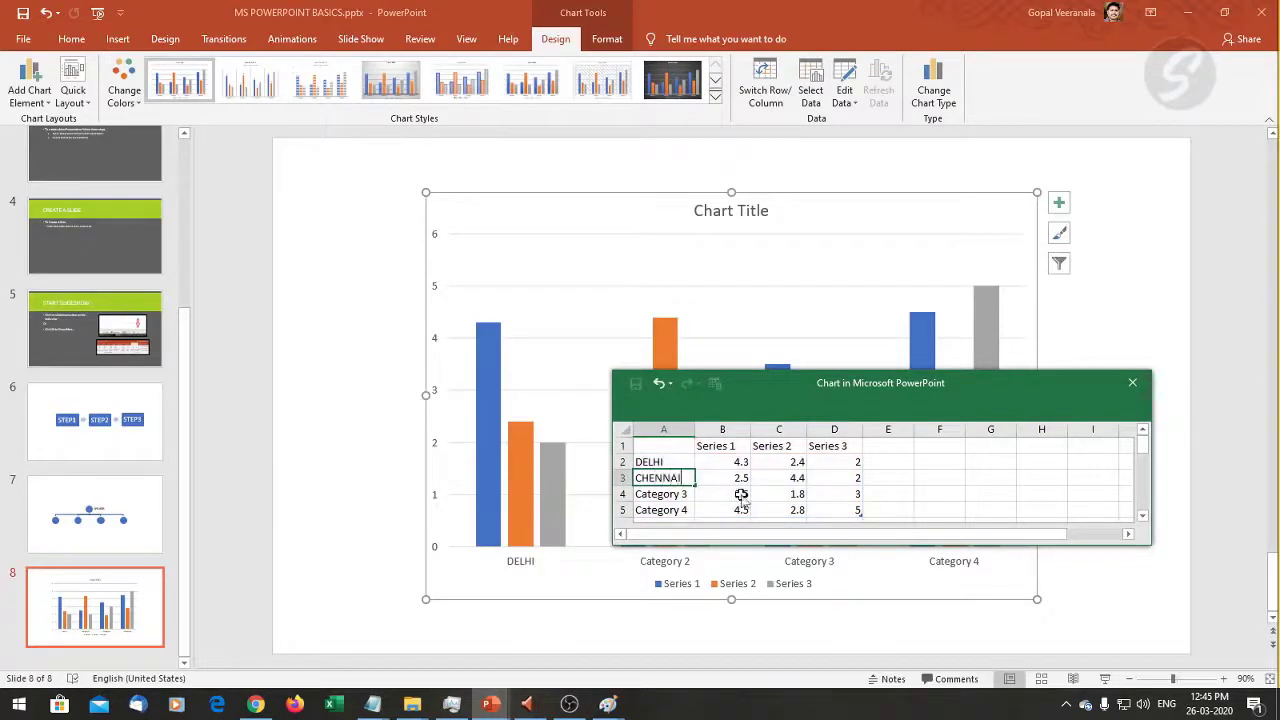
key(Return)
text(HYDERABAD)
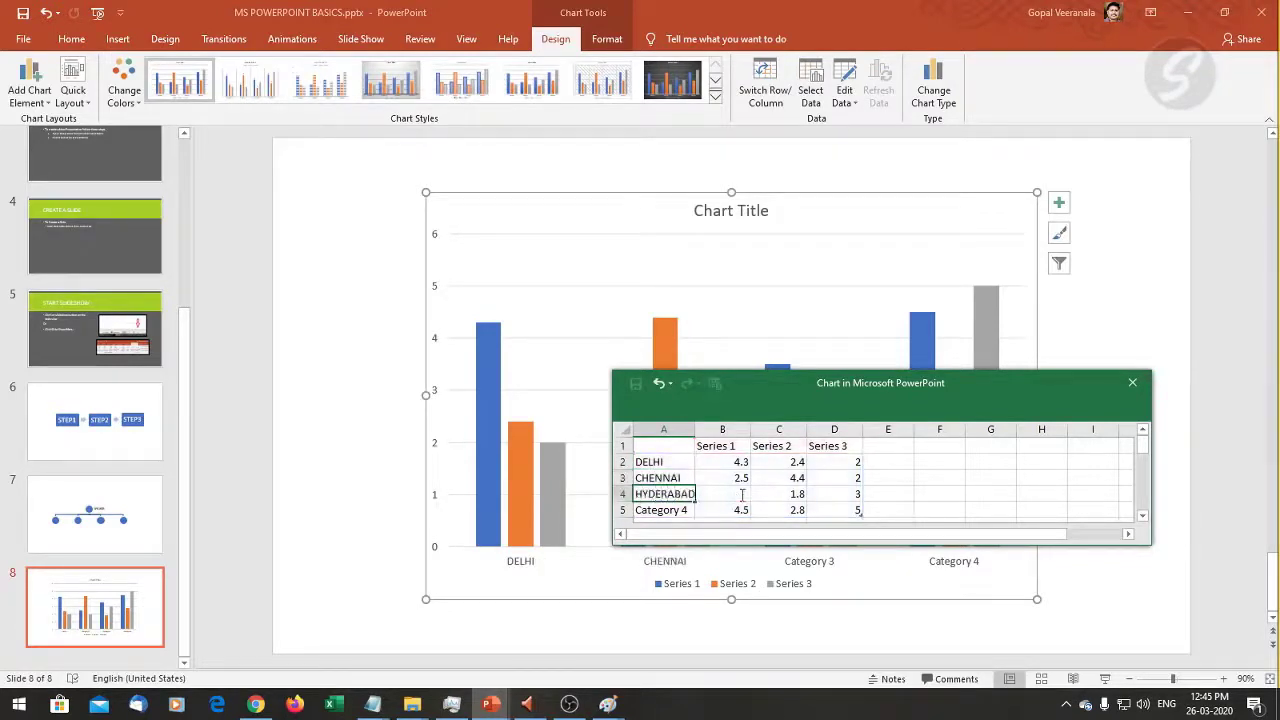
key(Return)
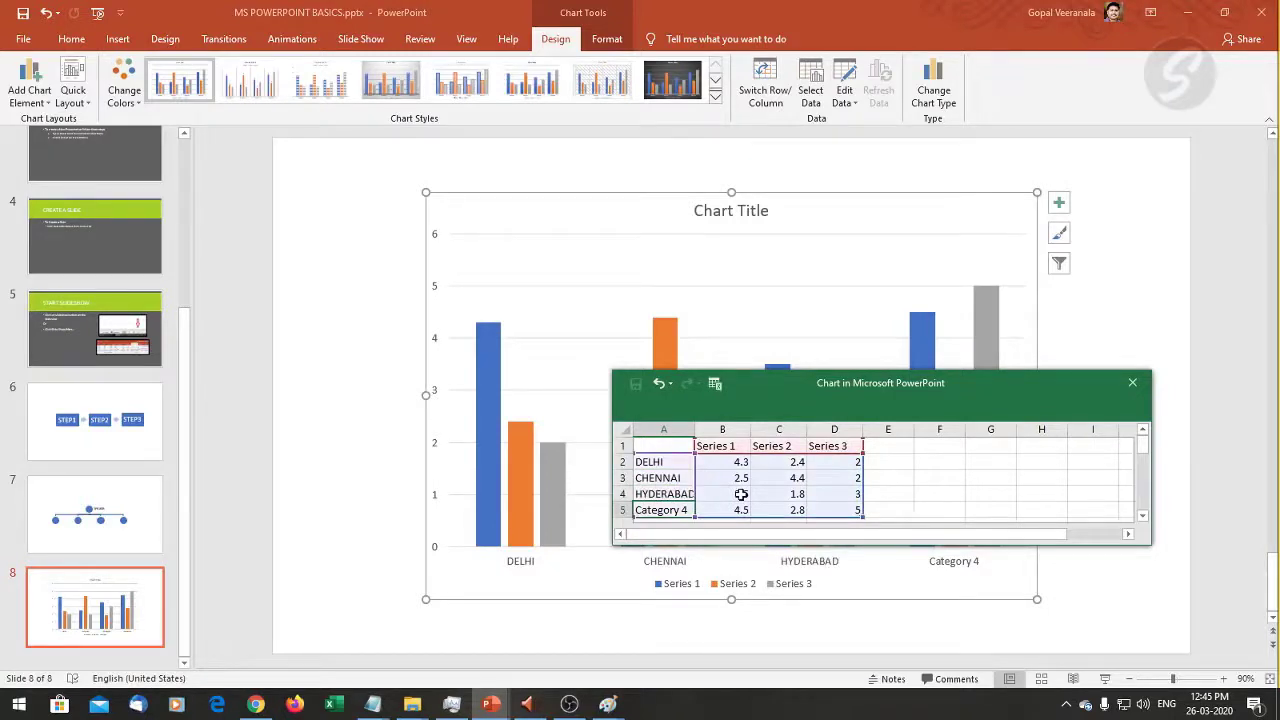
text(Ban)
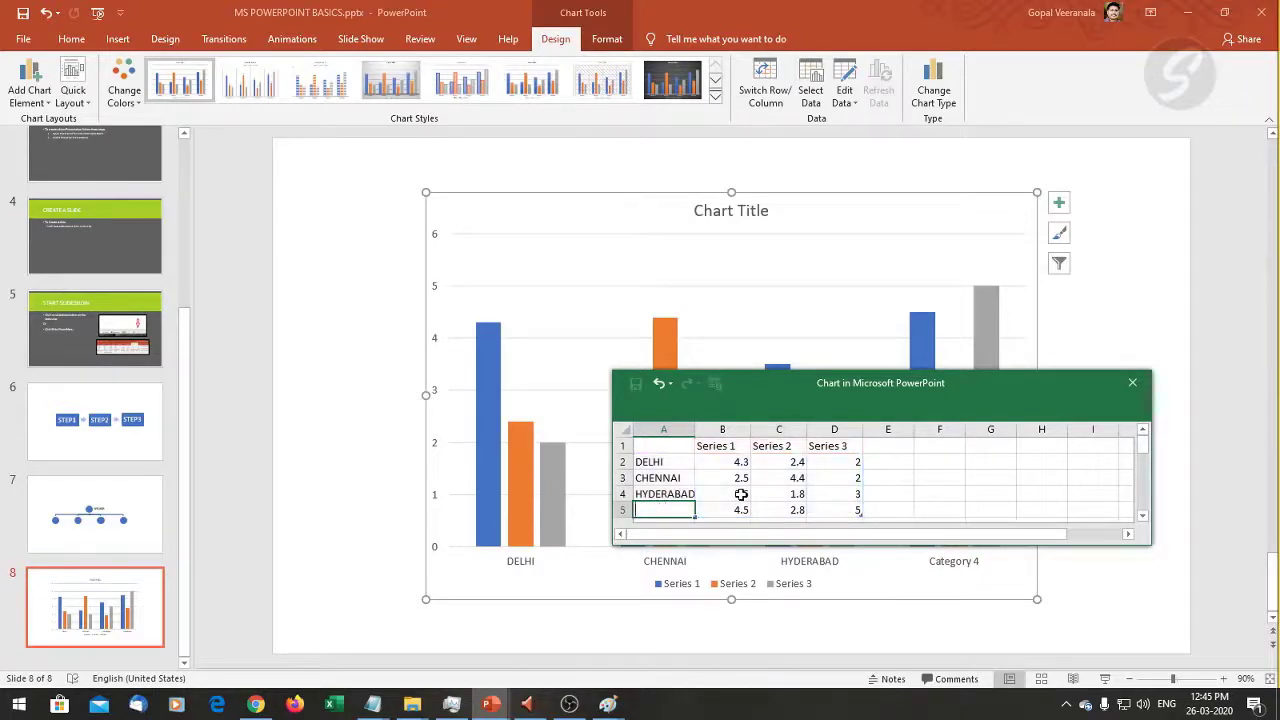
Clear the Category 4 row and name the three series DAY 1, DAY 2 and DAY 3.
click(623, 510)
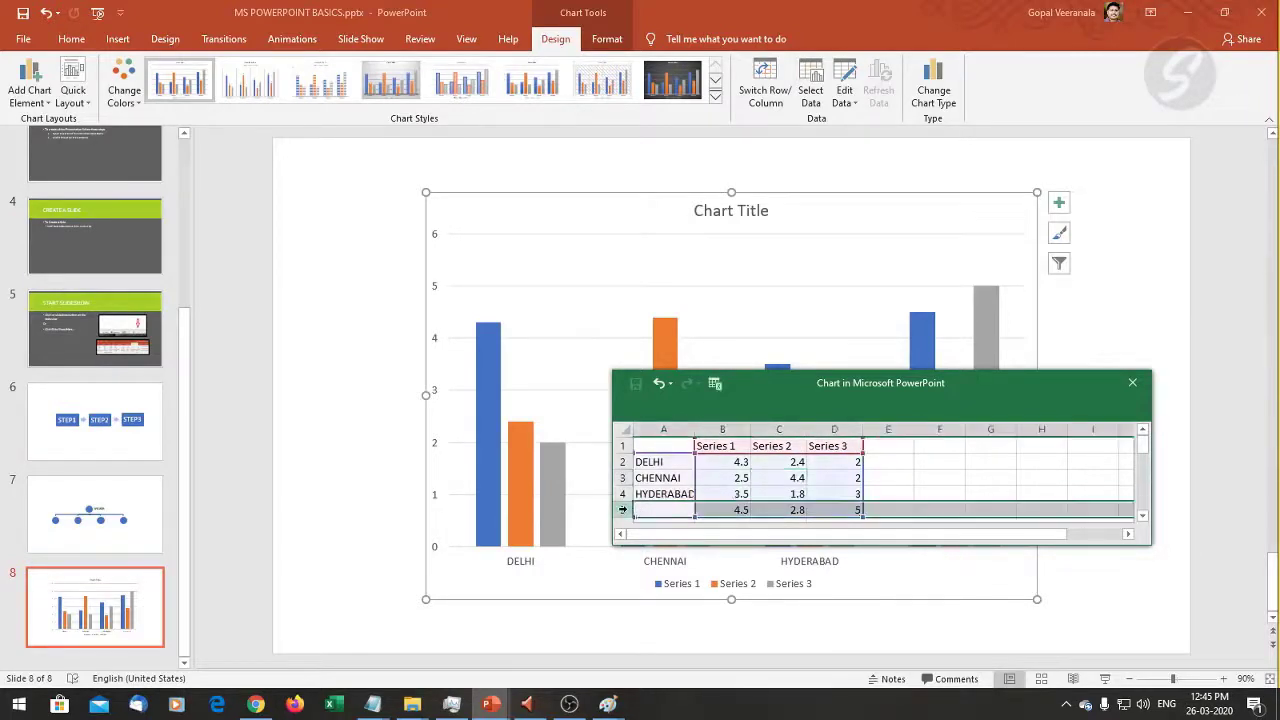
key(Delete)
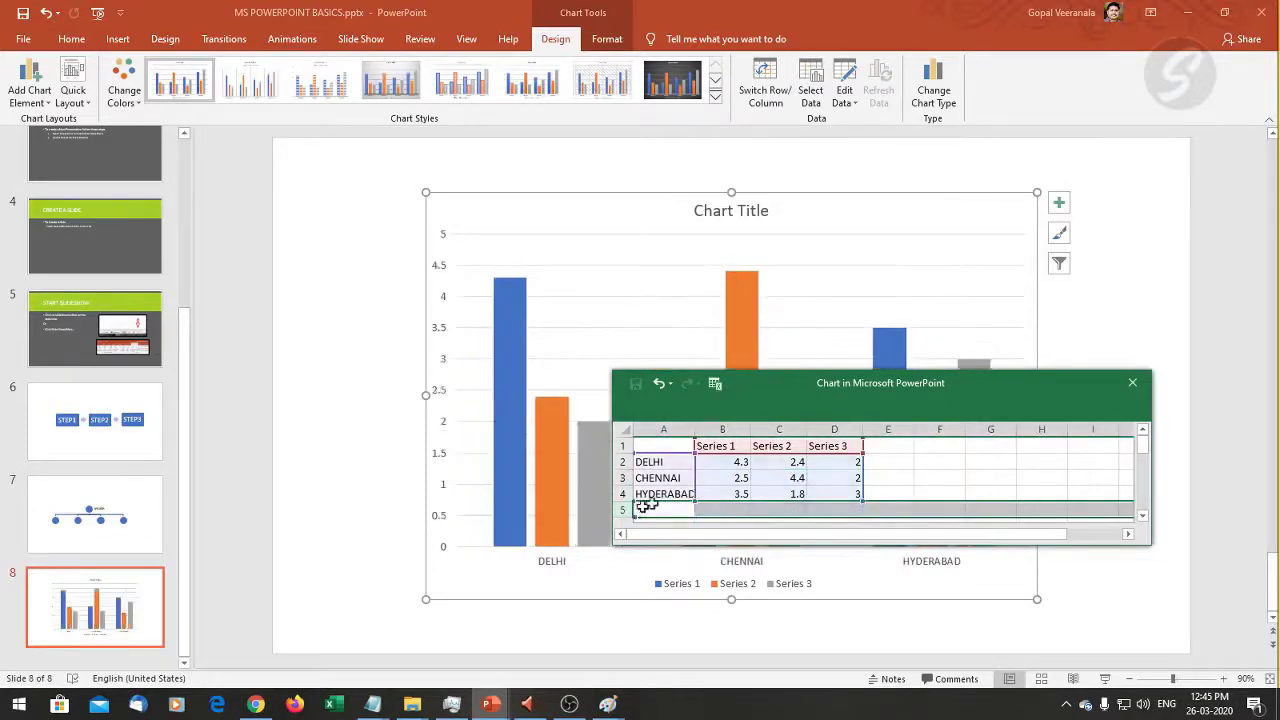
click(725, 447)
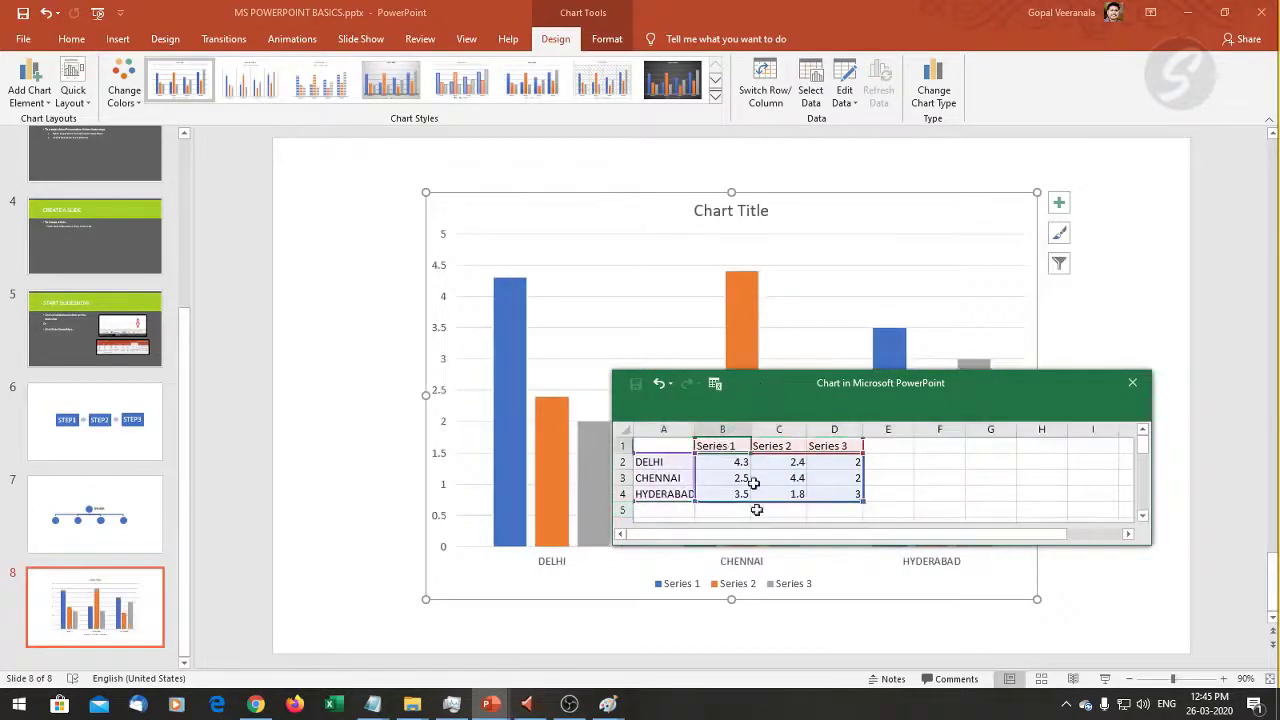
text(DA)
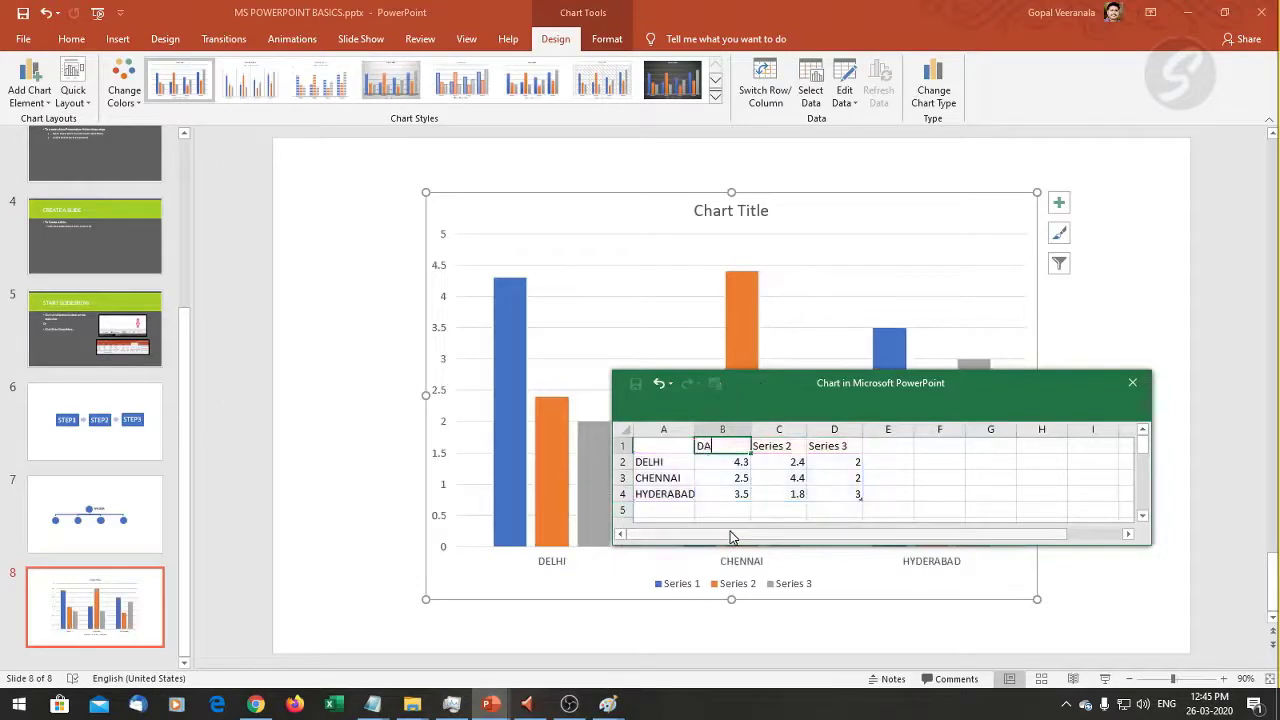
text(Y 1)
key(Tab)
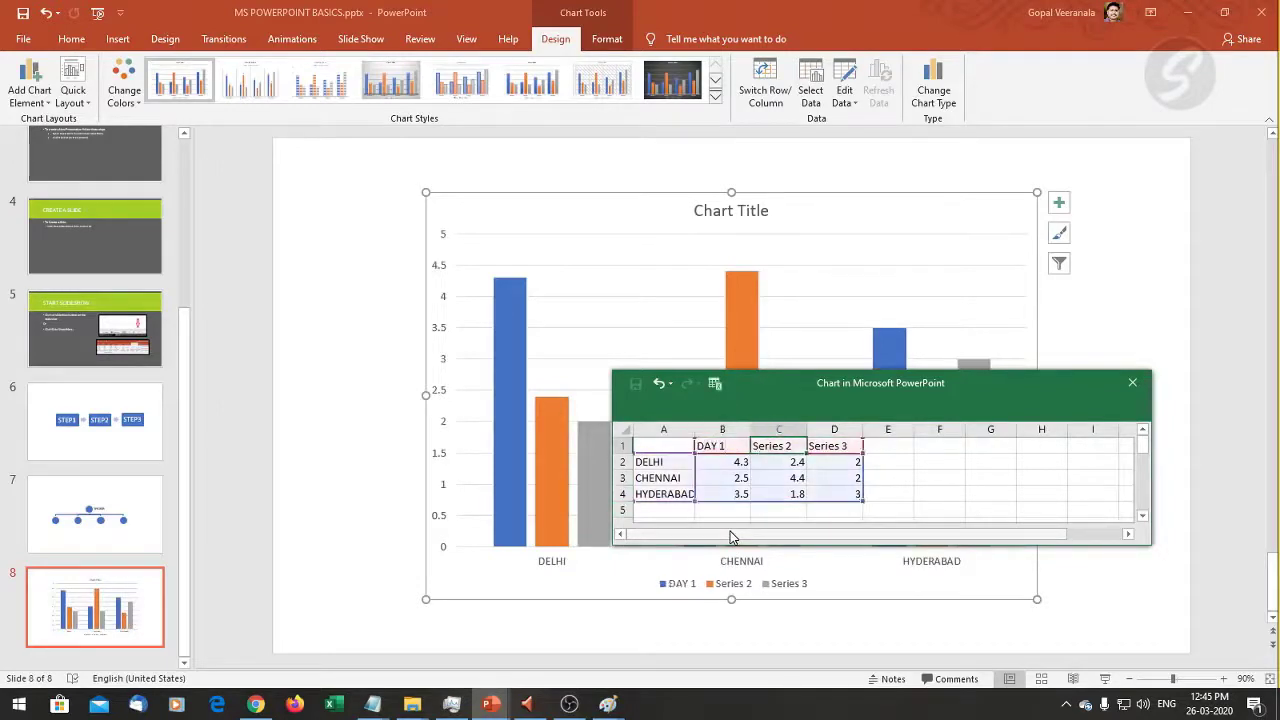
text(DAY2)
key(Tab)
text(DA)
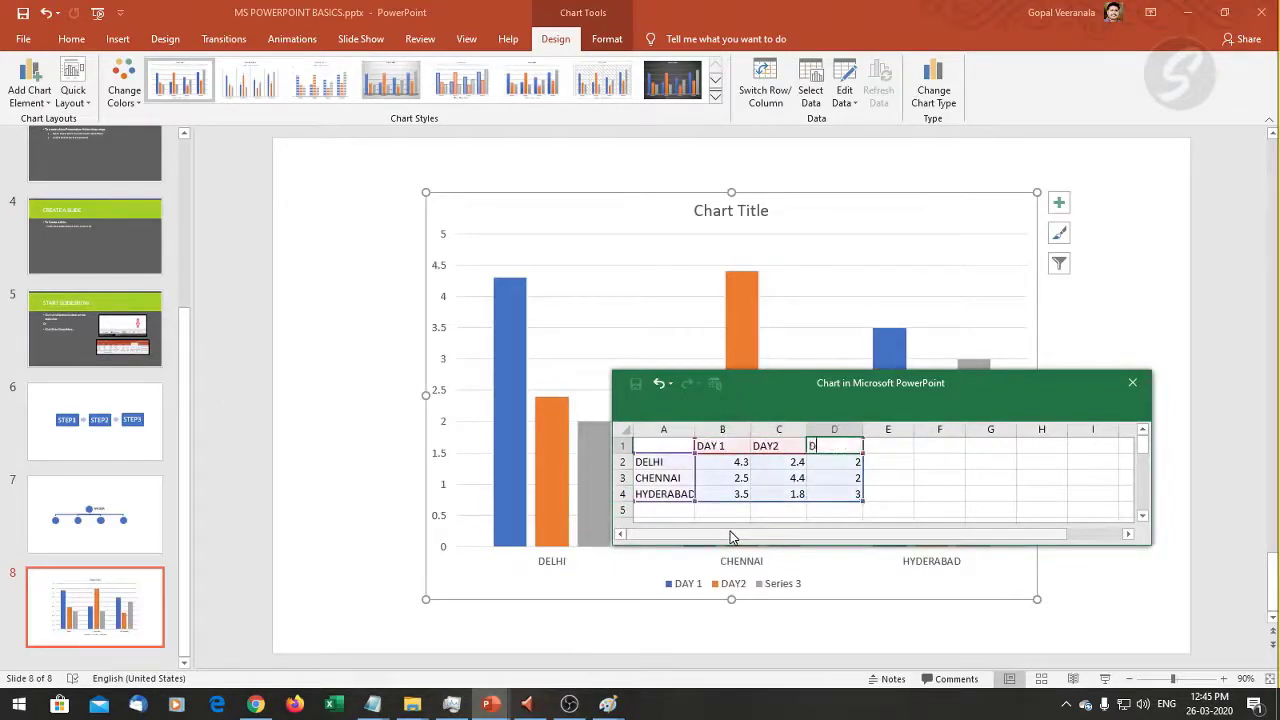
text(Y3)
key(Return)
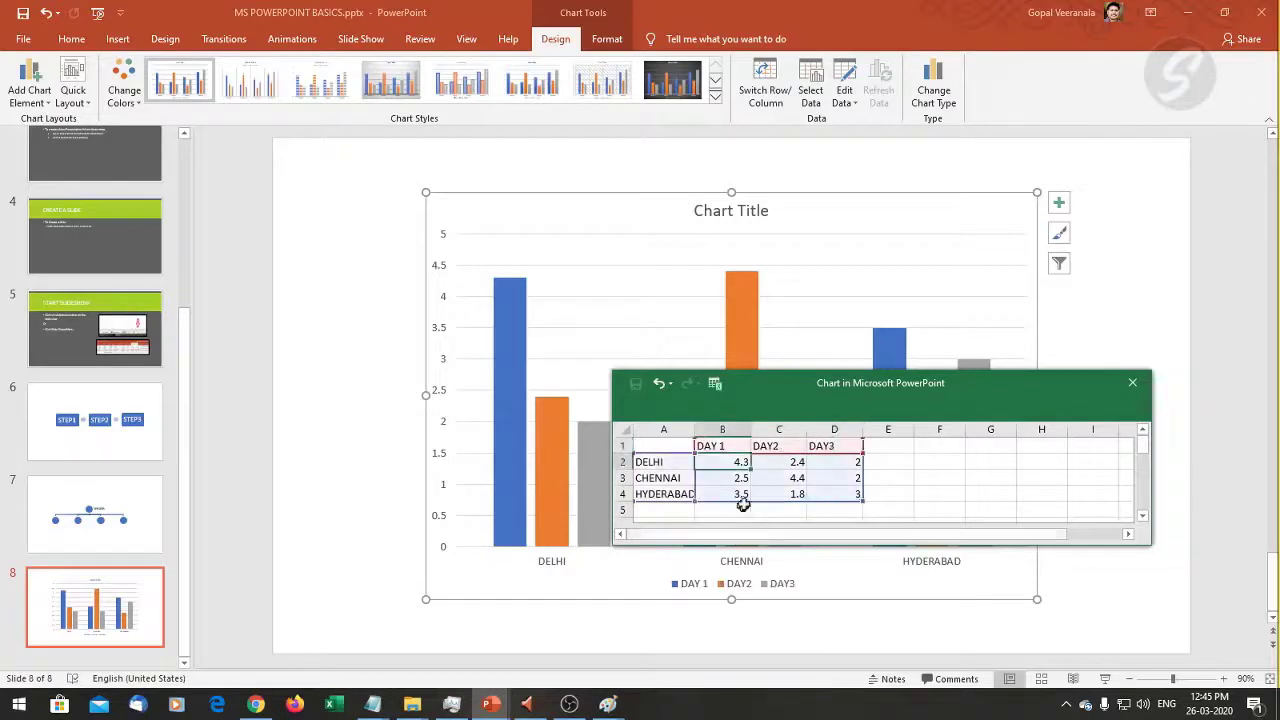
click(771, 445)
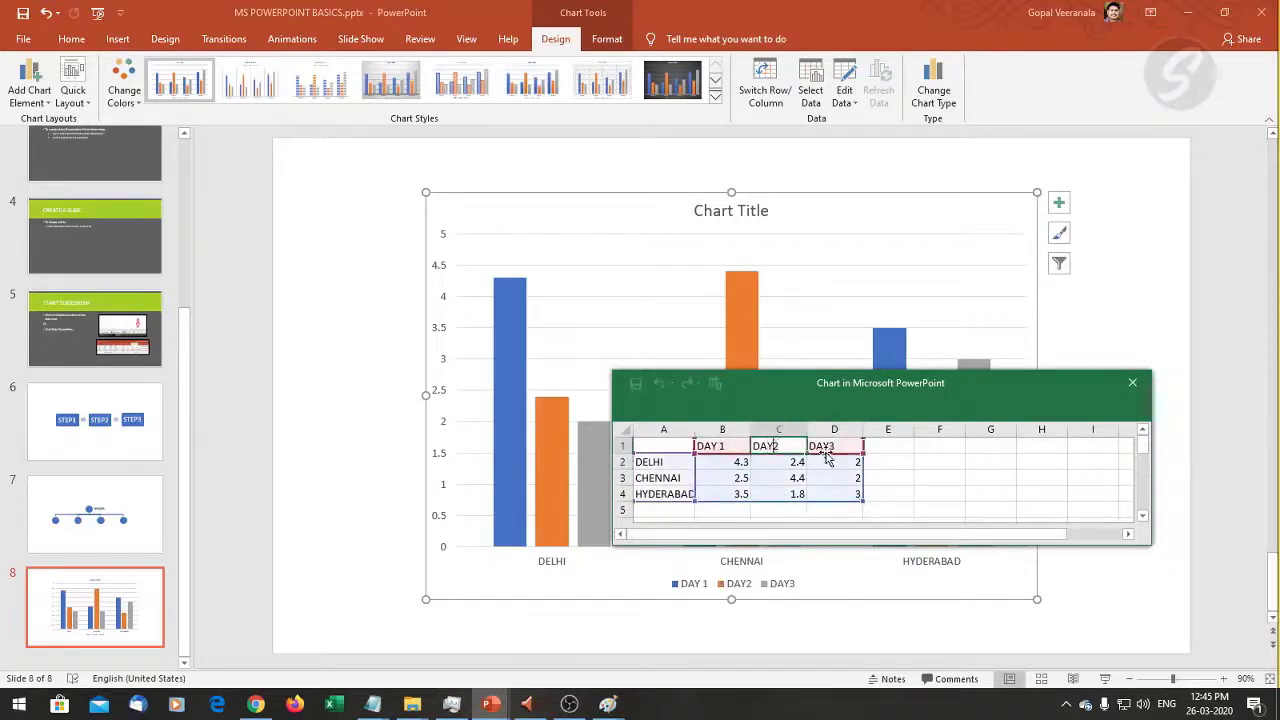
key(Tab)
key(F2)
key(Left)
click(723, 463)
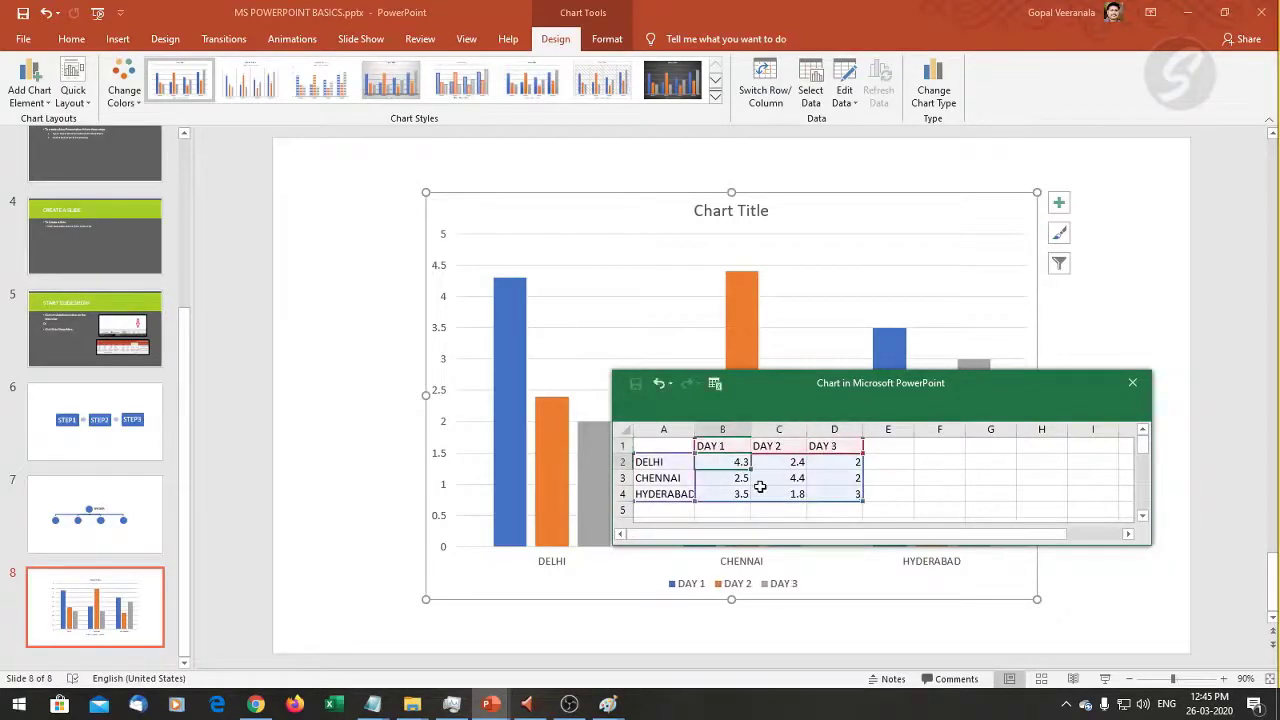
Enter DELHI's values 35, 20, 24 and CHENNAI's values 30, 32, 28.
text(35)
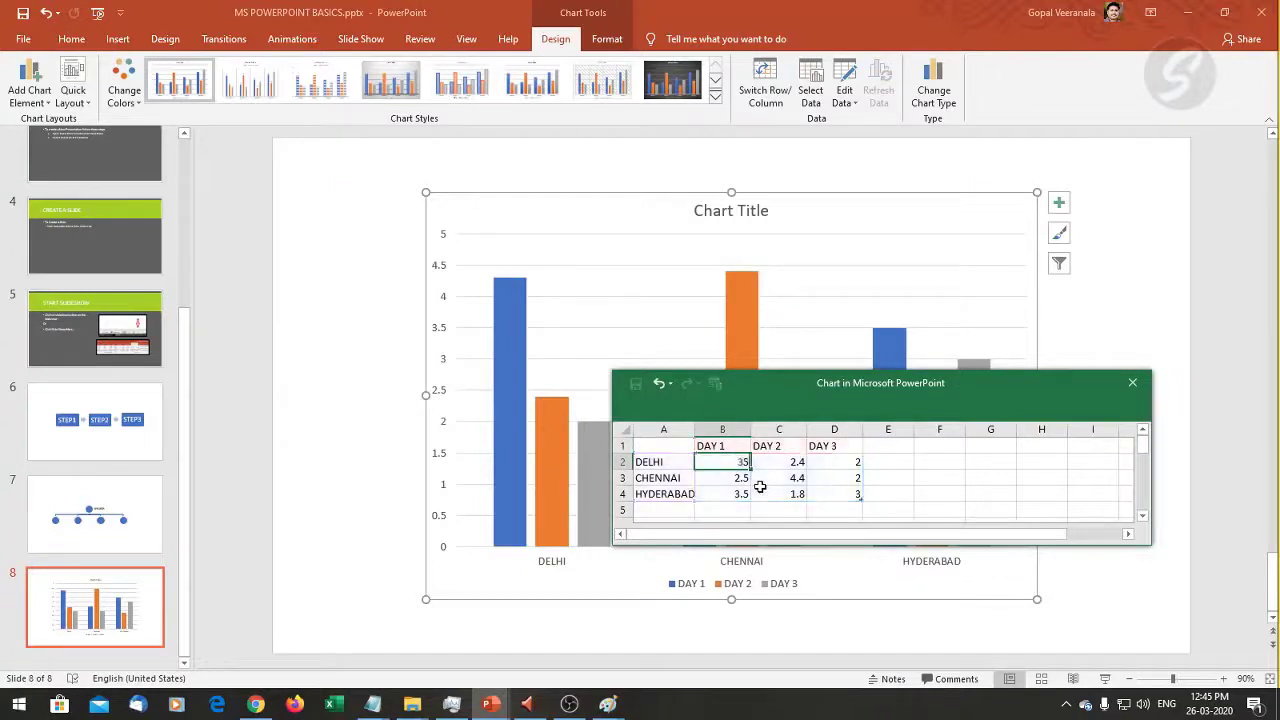
key(Tab)
text(20)
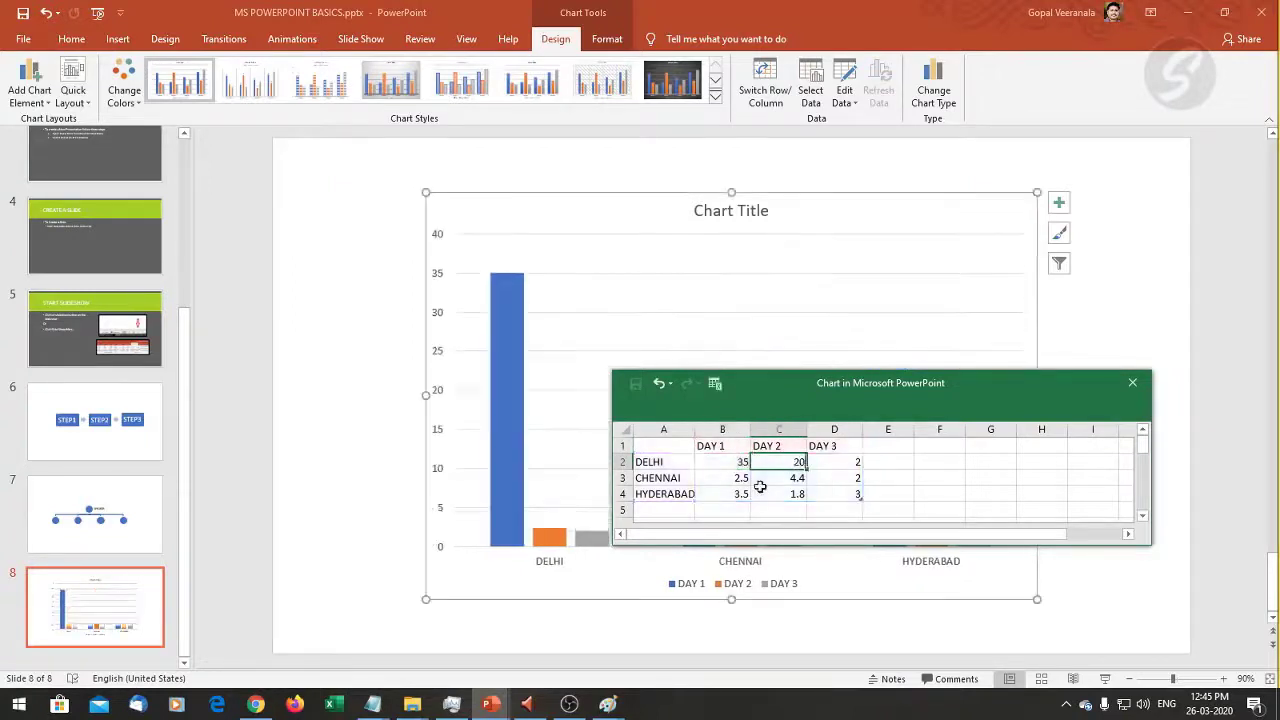
key(Tab)
text(2)
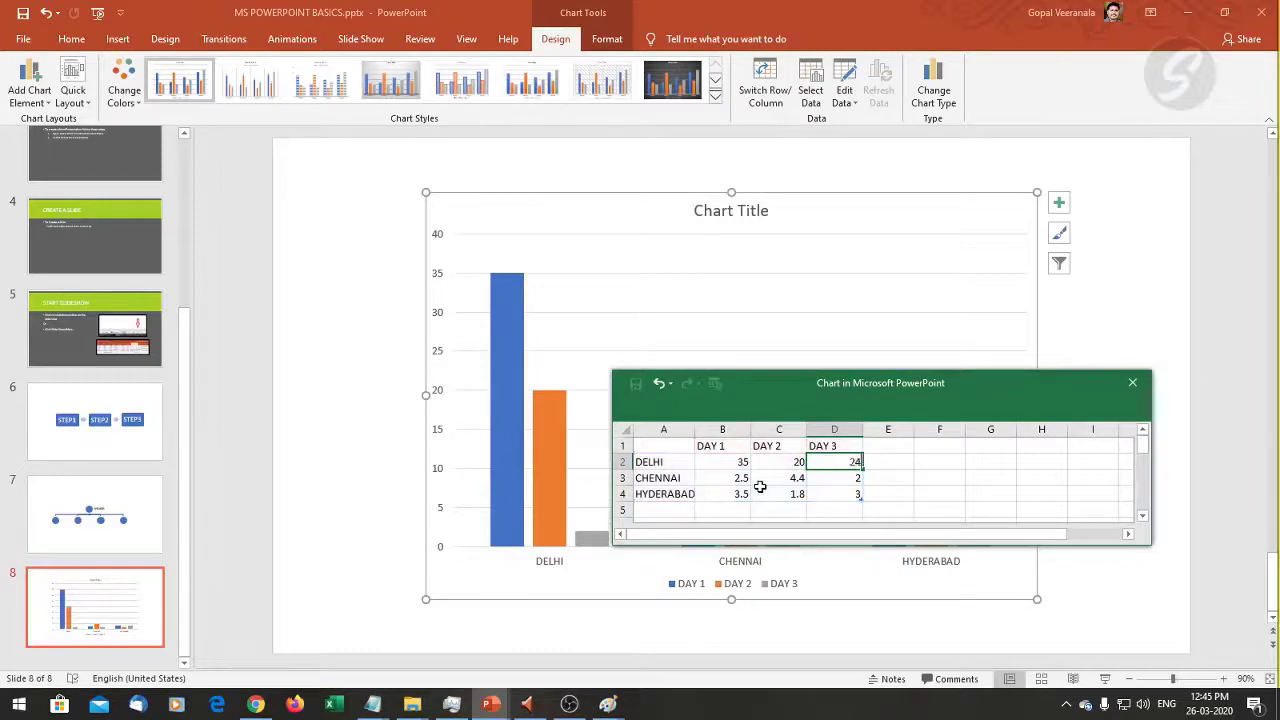
key(Return)
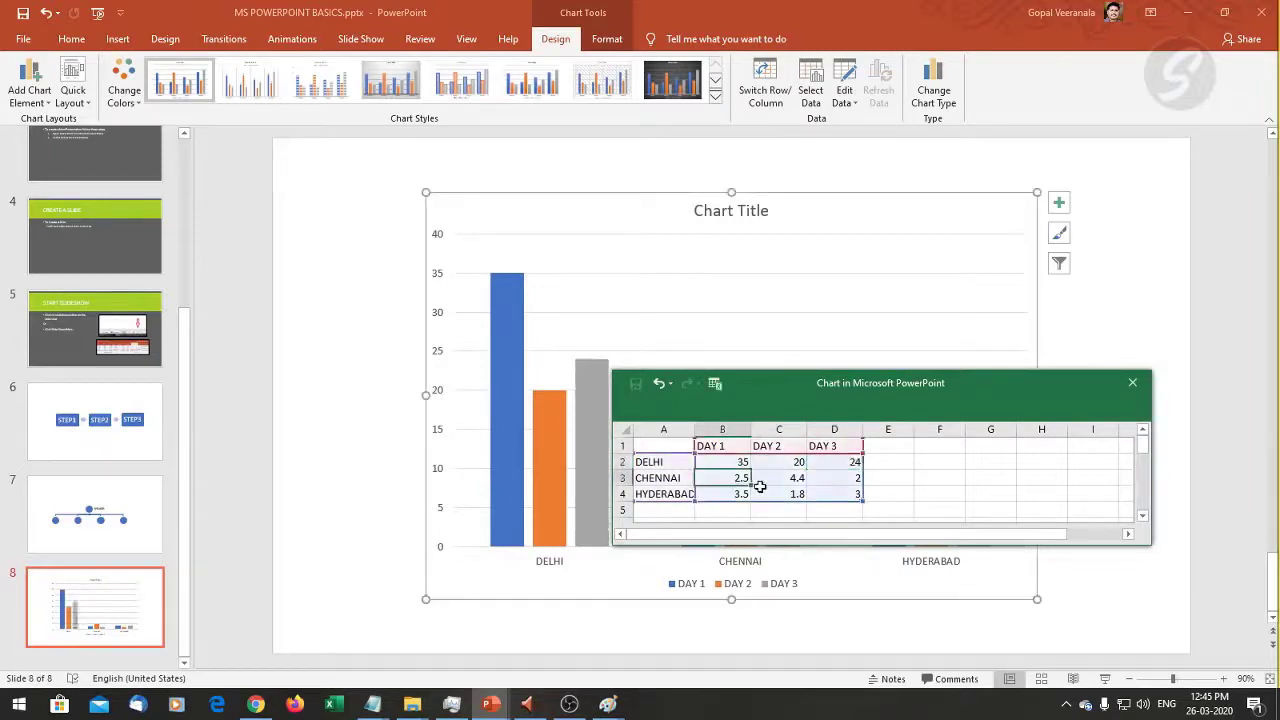
text(30)
key(Tab)
text(32)
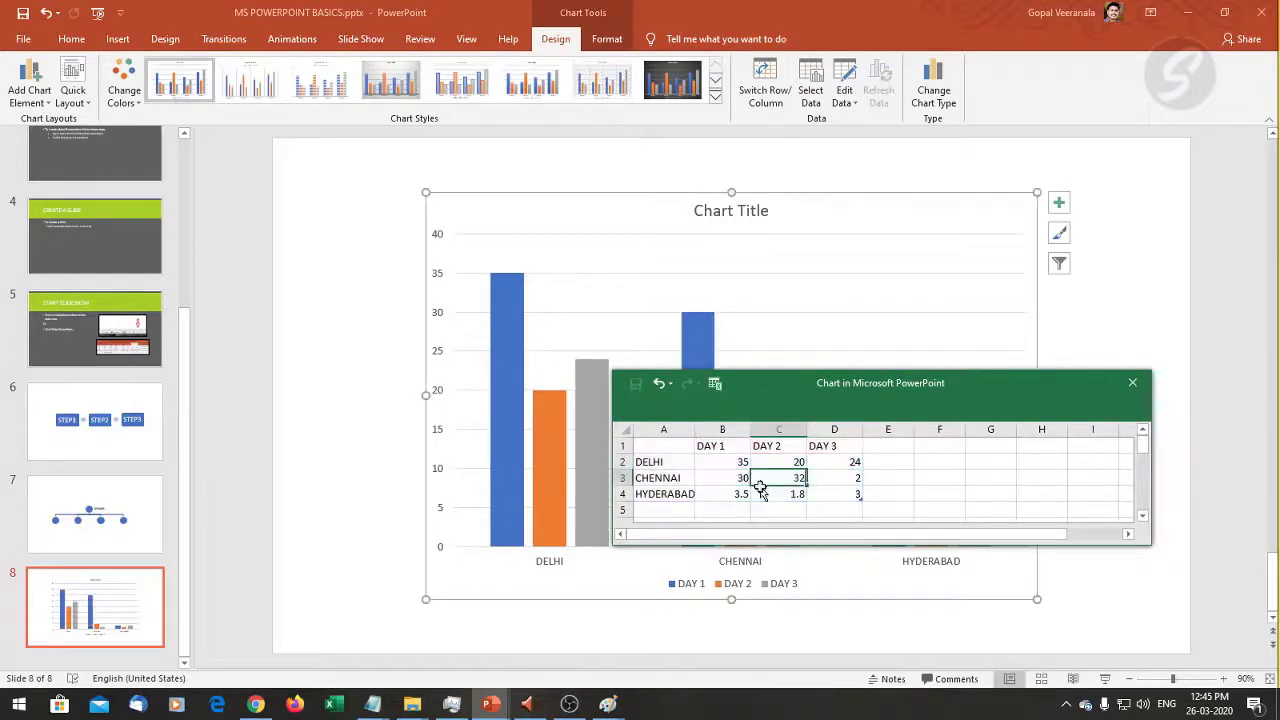
key(Tab)
text(28)
key(Return)
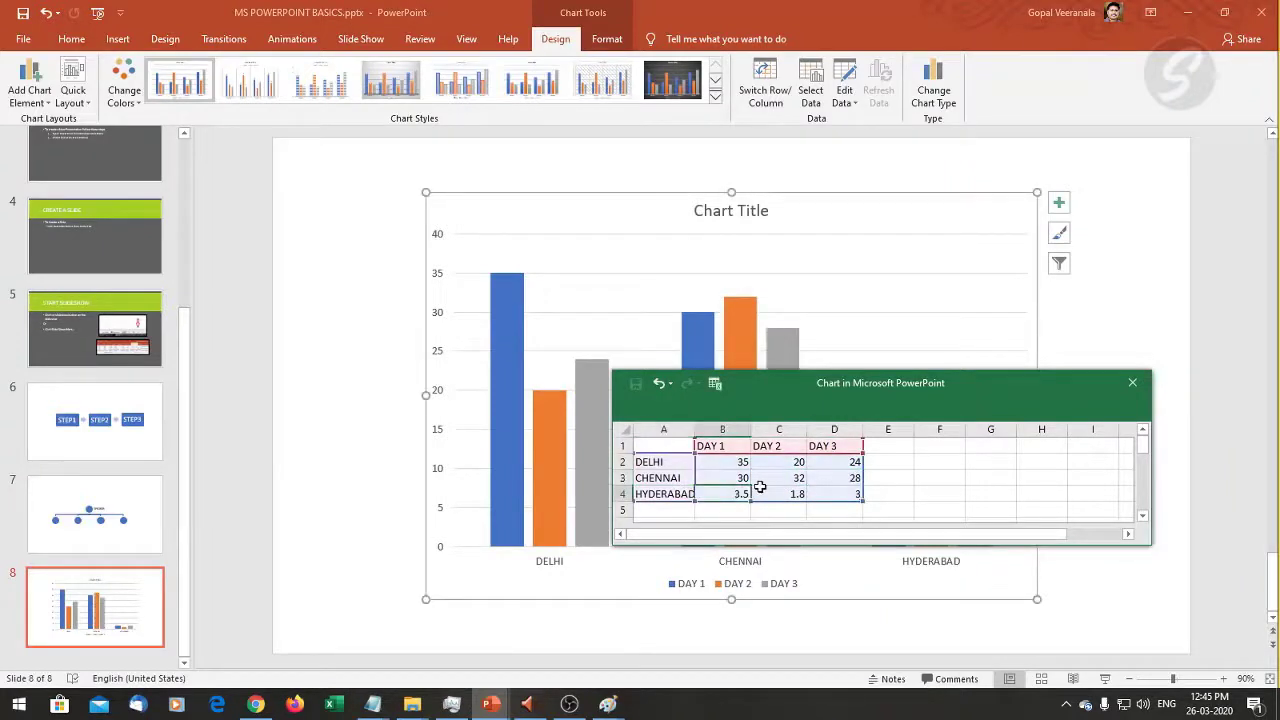
Enter HYDERABAD's DAY 1 and DAY 2 values, 24 and 29.
text(24)
key(Tab)
text(2)
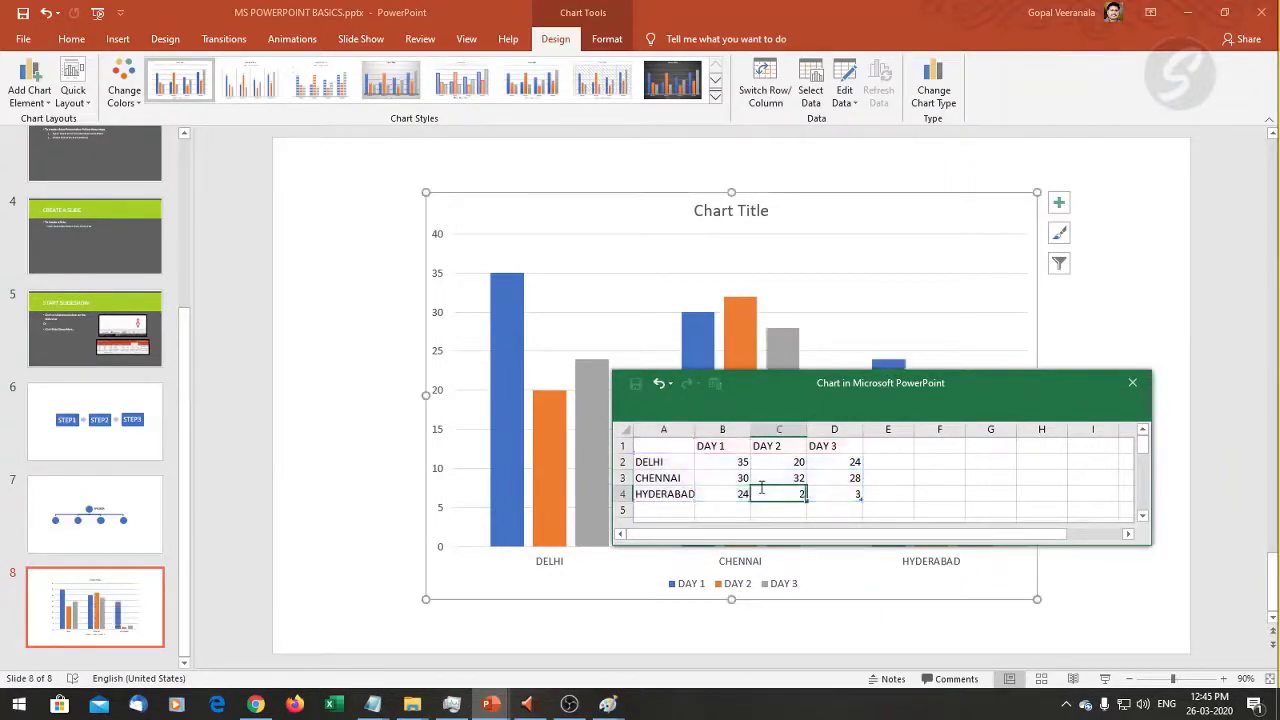
text(9)
key(Tab)
Enter 22 as HYDERABAD's DAY 3 value and select the Chart Title text.
text(22)
key(Return)
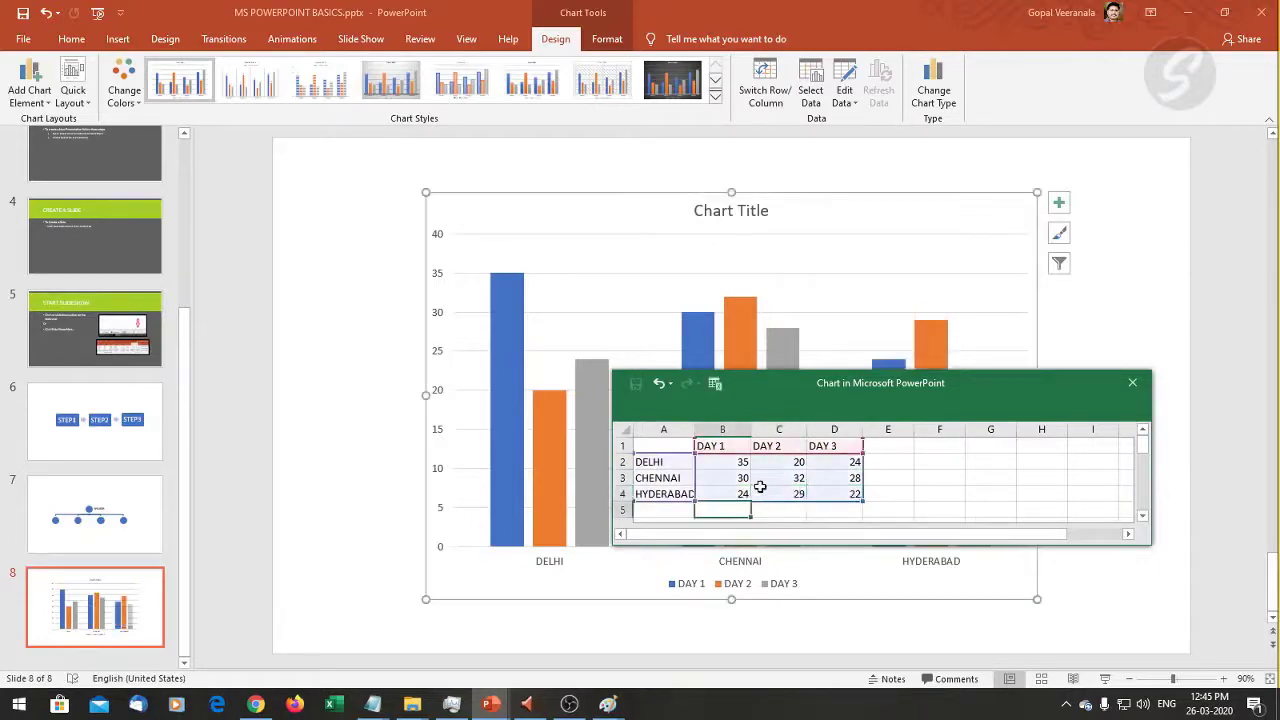
drag(812, 380, 670, 314)
click(1114, 308)
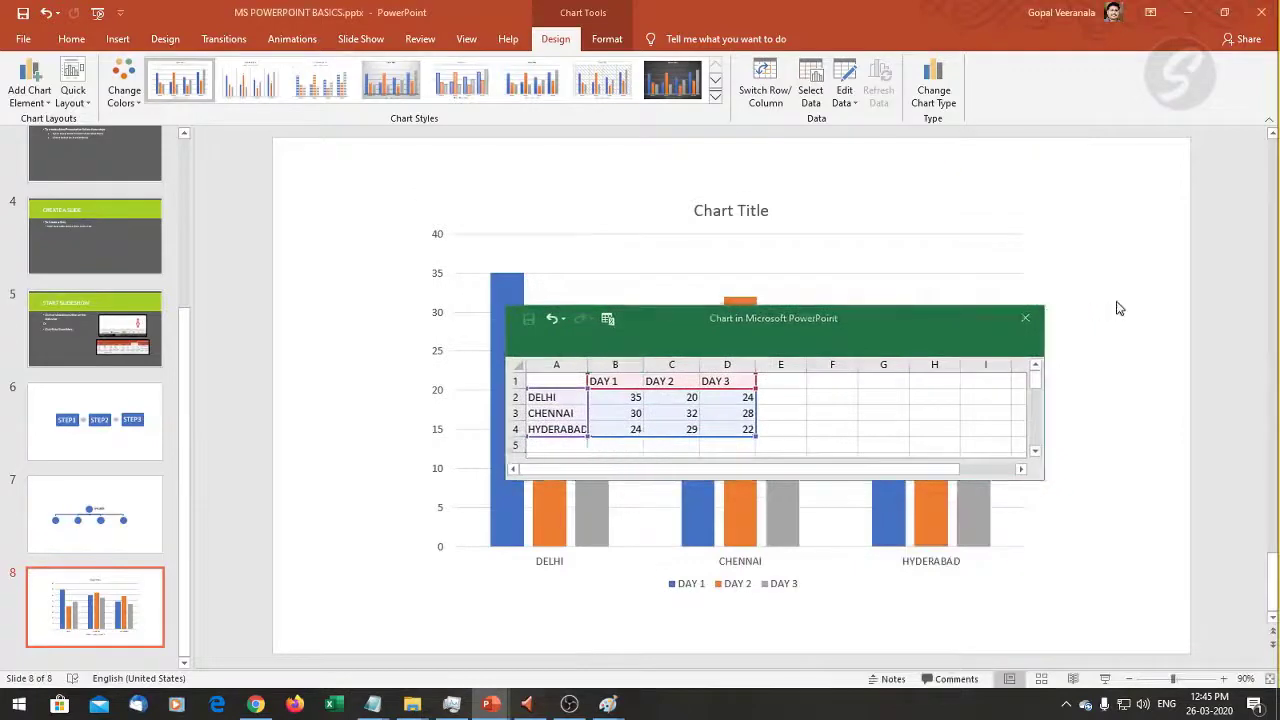
click(731, 207)
double_click(733, 207)
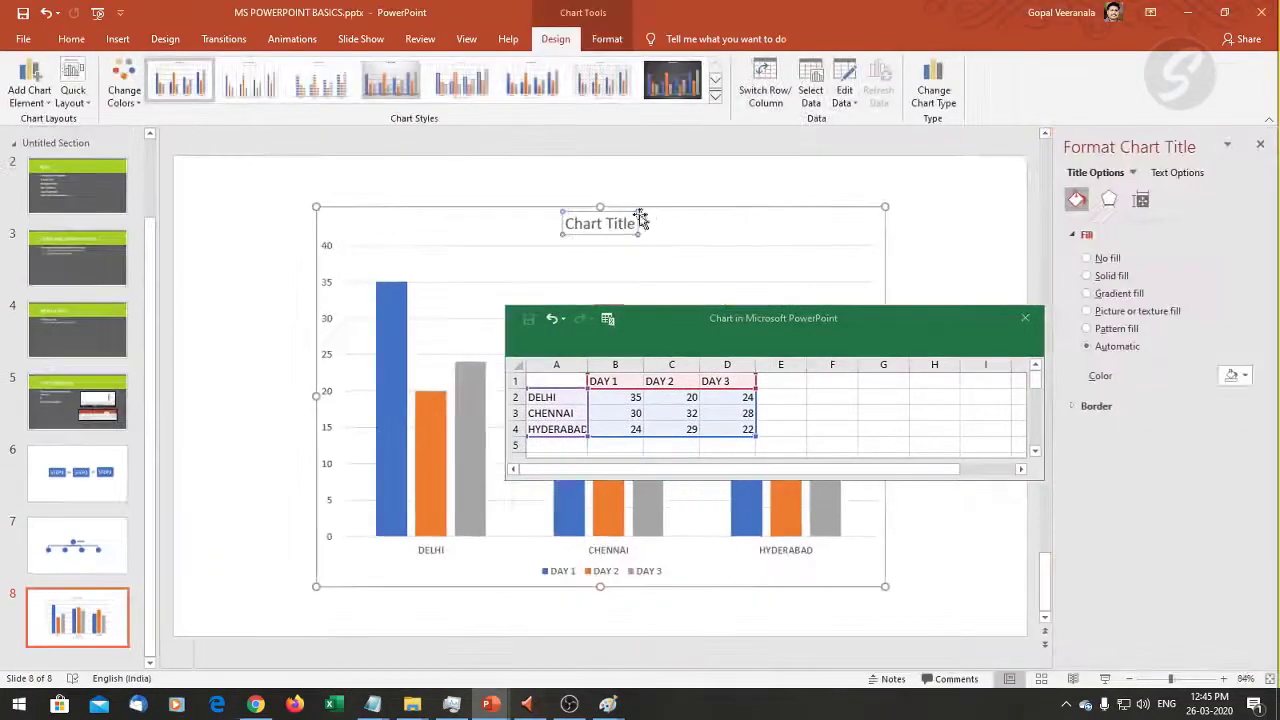
drag(566, 223, 638, 223)
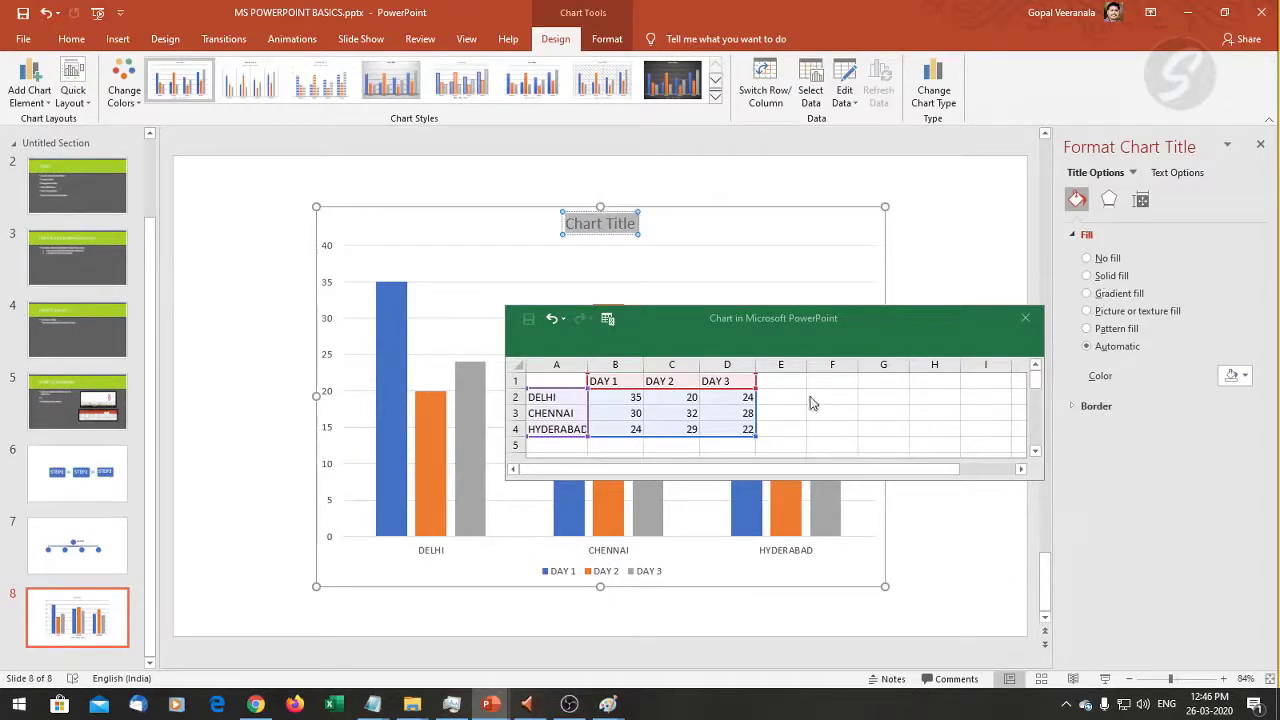
Move the column chart over to the upper right side of slide 8.
drag(716, 317, 725, 380)
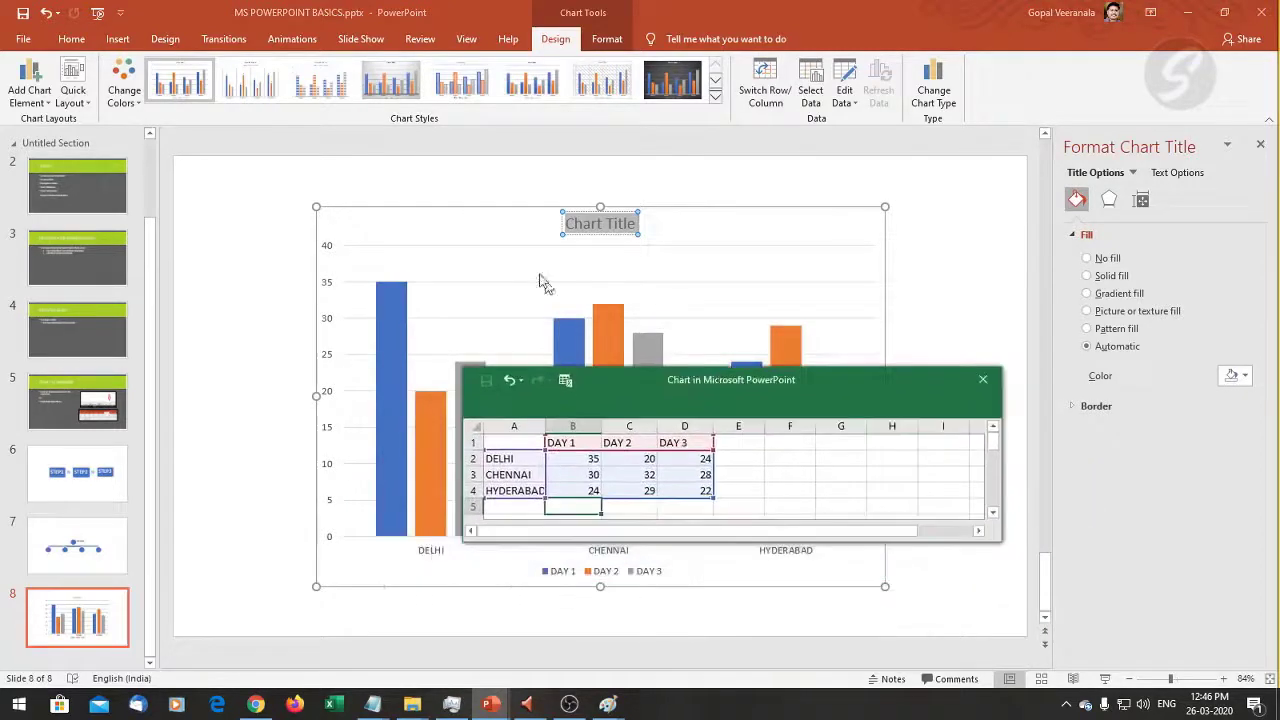
drag(333, 209, 514, 321)
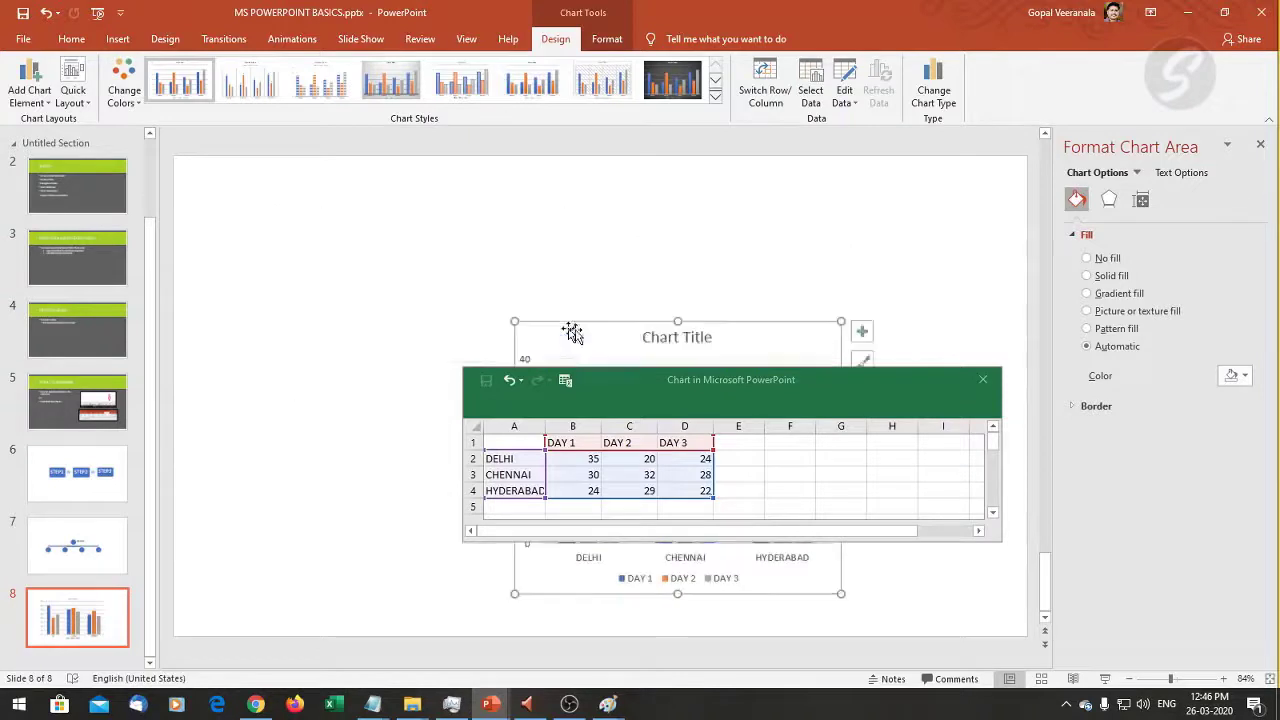
drag(643, 325, 422, 264)
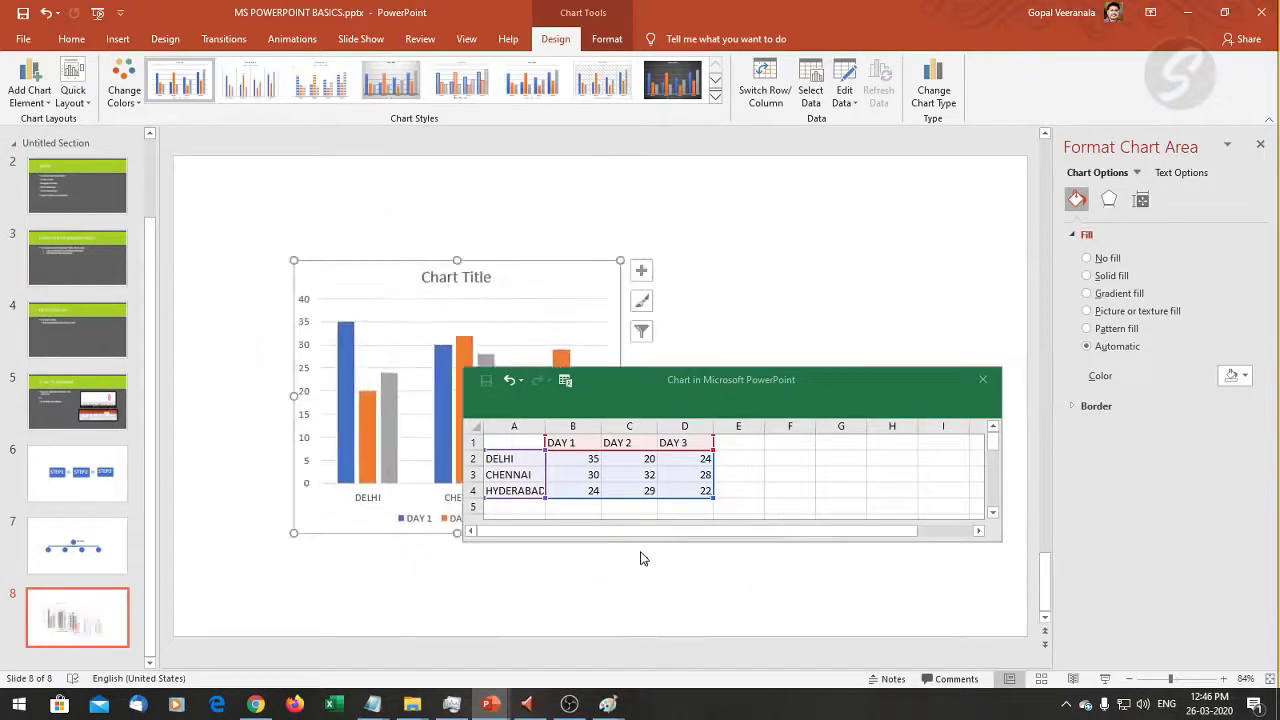
drag(734, 374, 822, 441)
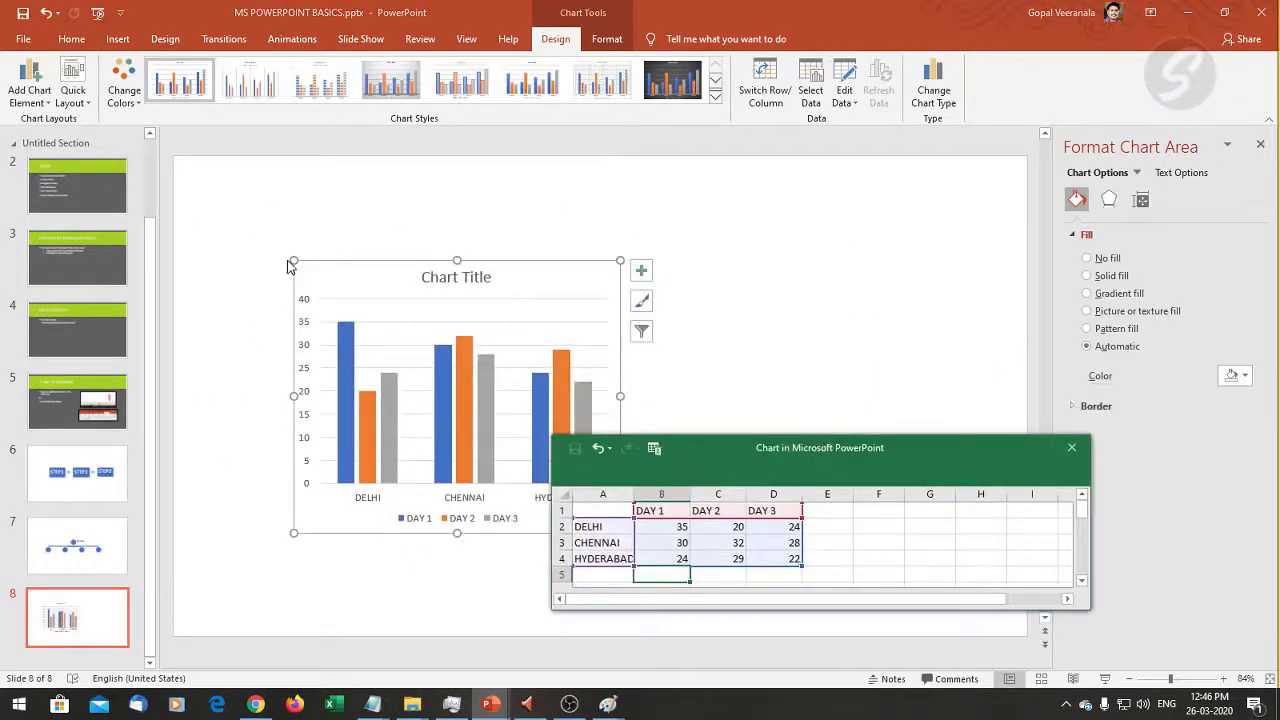
drag(334, 263, 811, 246)
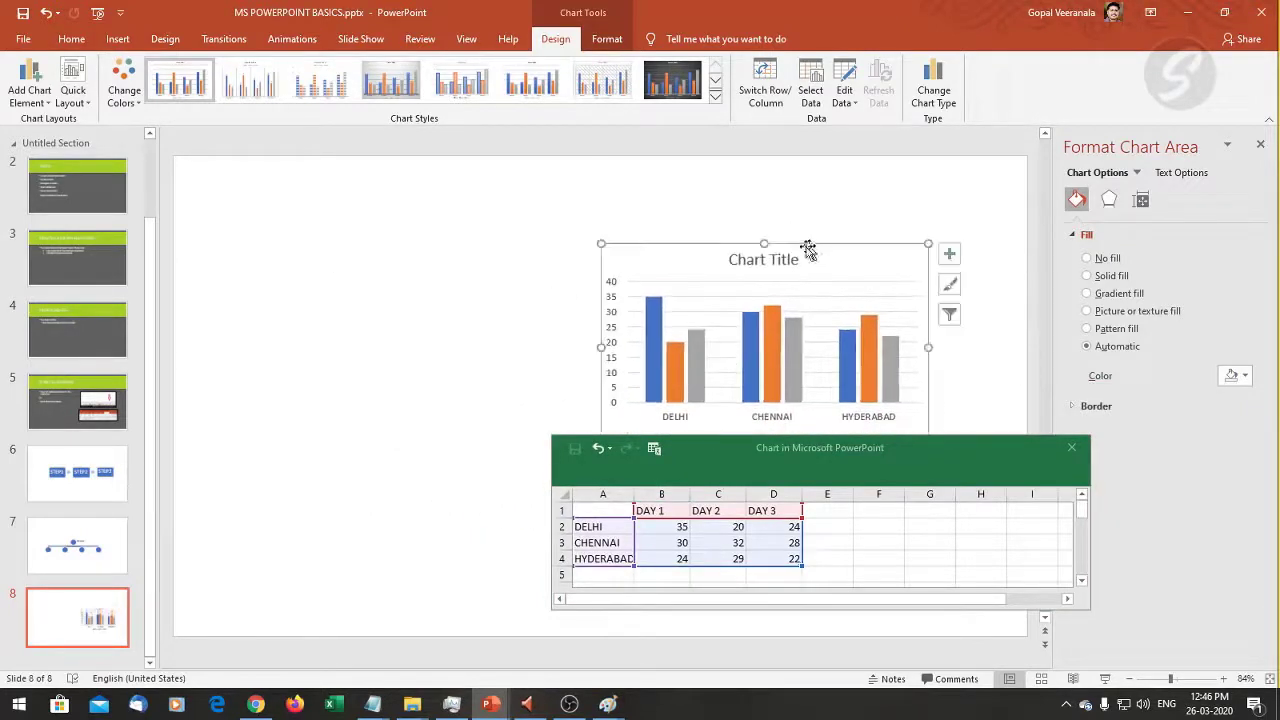
click(390, 281)
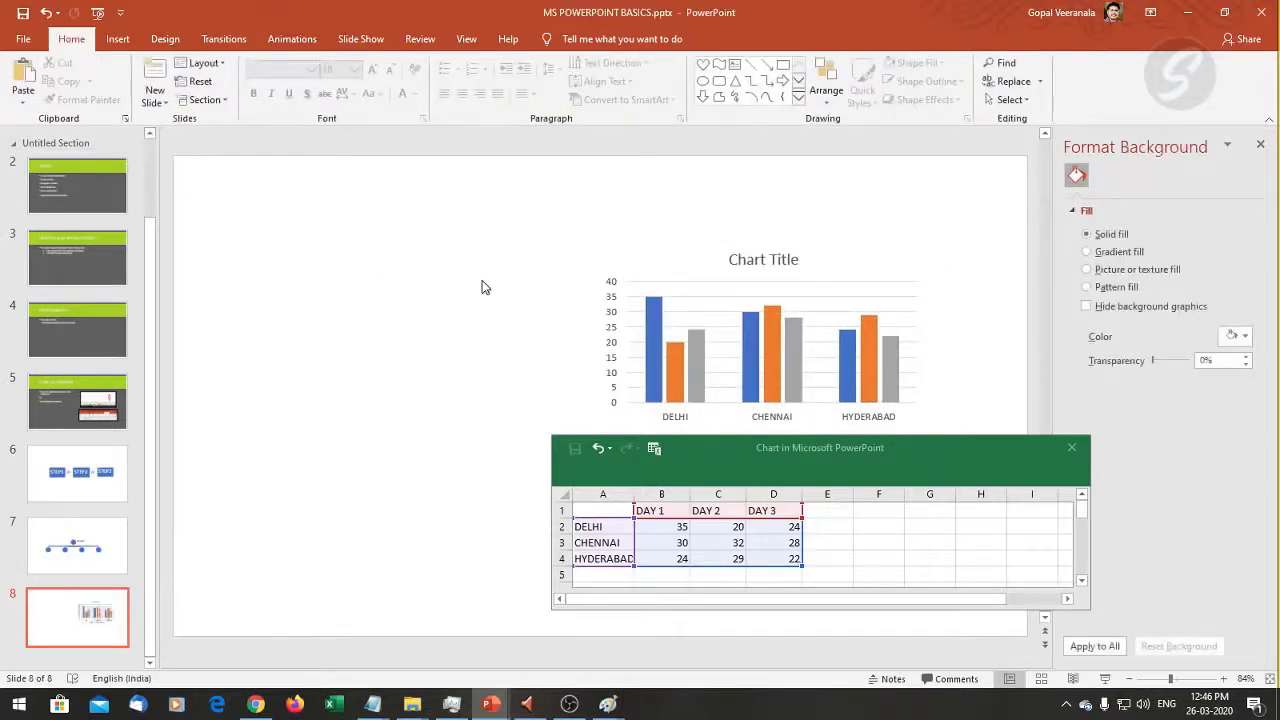
Apply the Content with Caption layout and title the slide TEMPERATURE CHART.
click(202, 62)
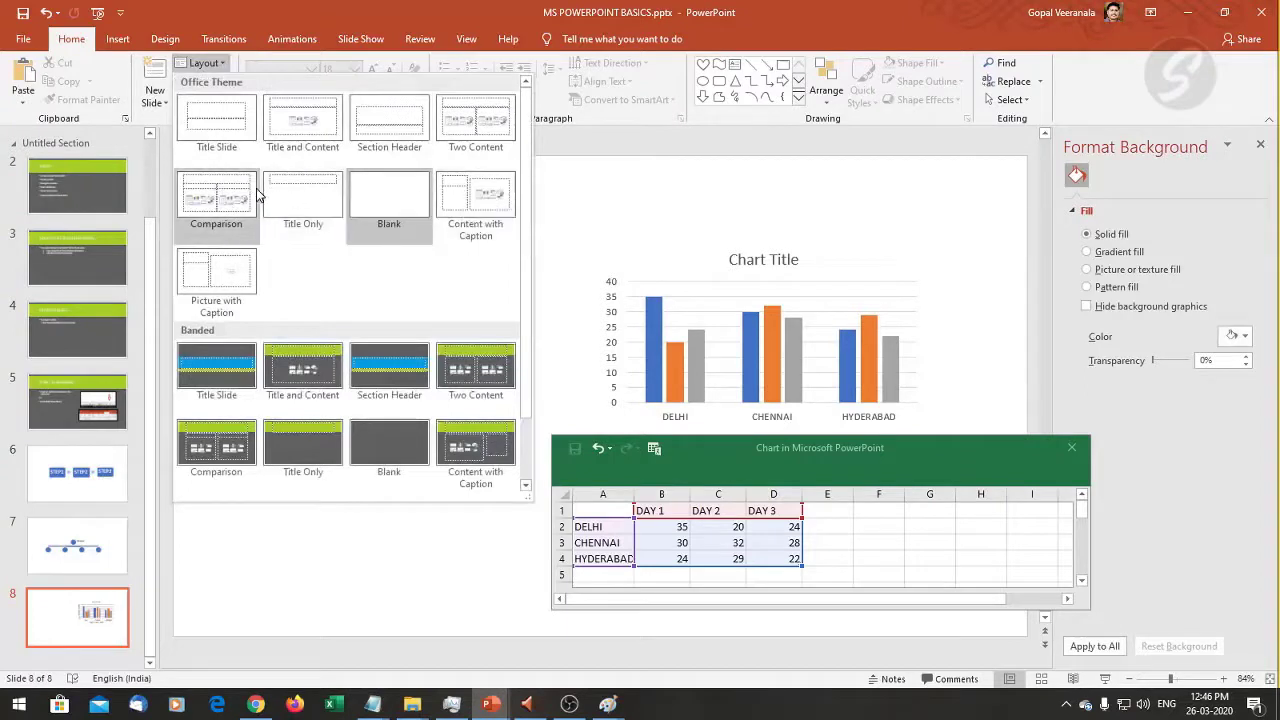
click(472, 203)
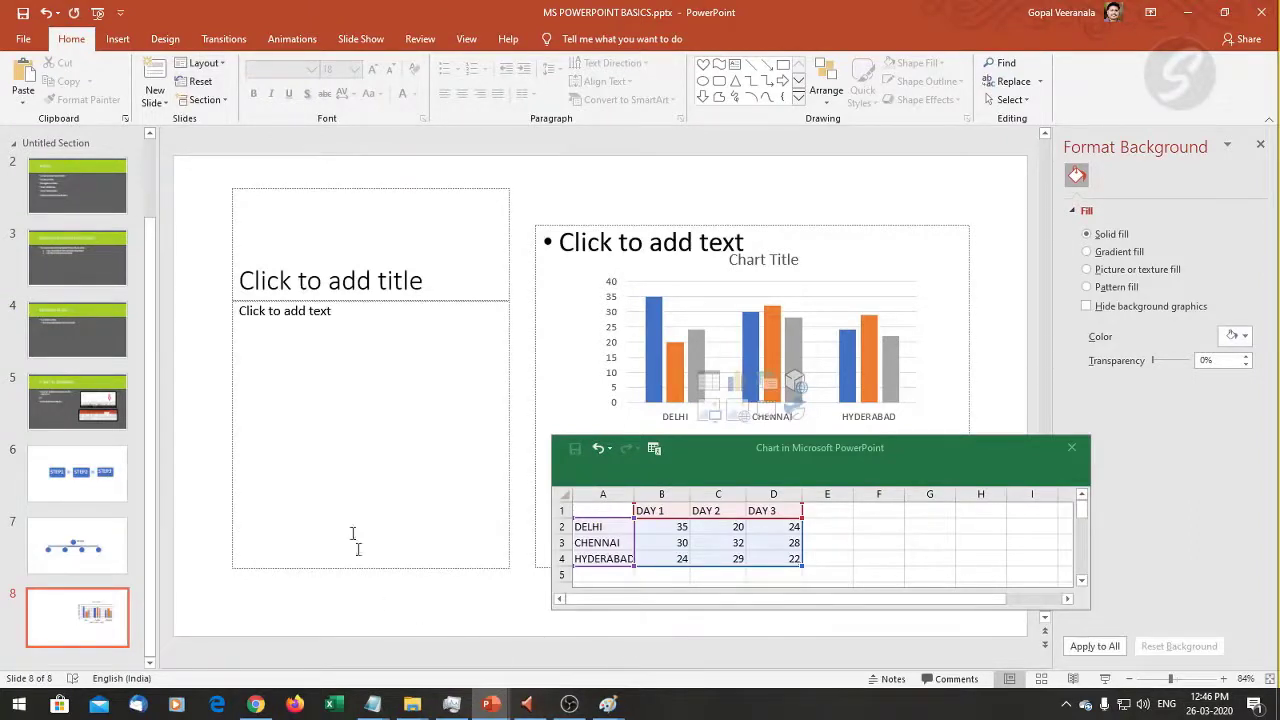
click(364, 276)
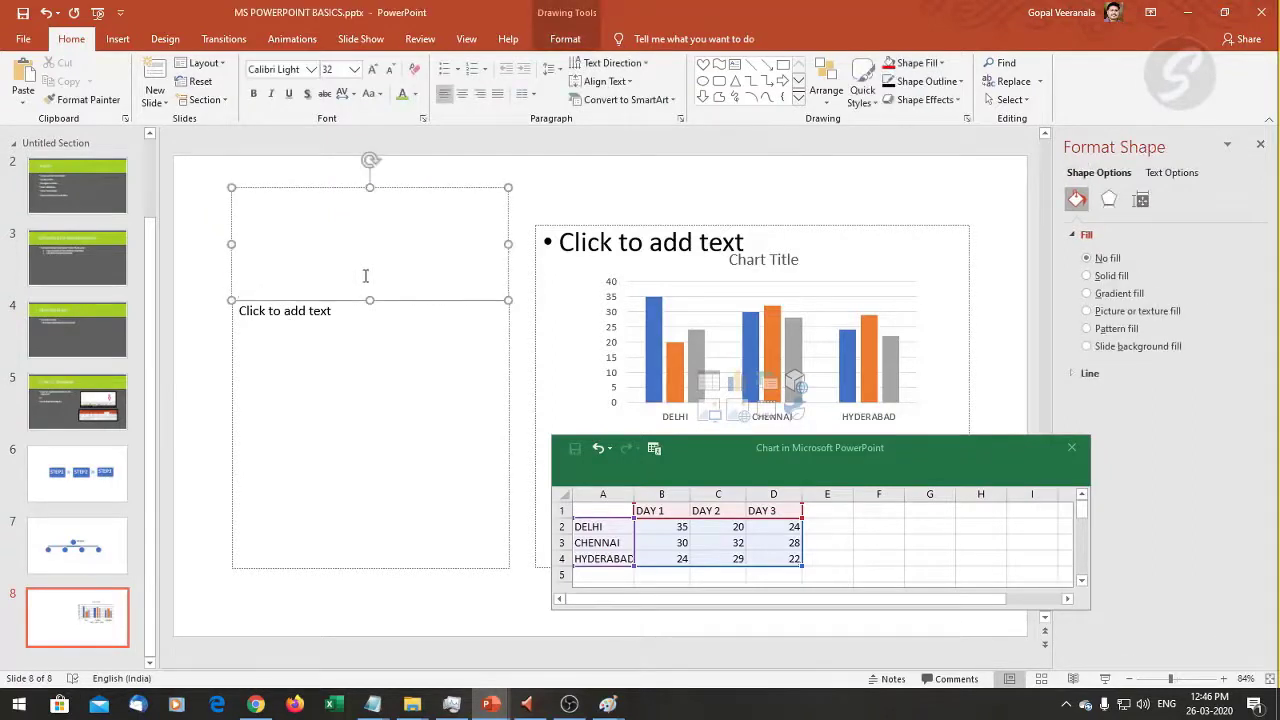
text(TEMPER)
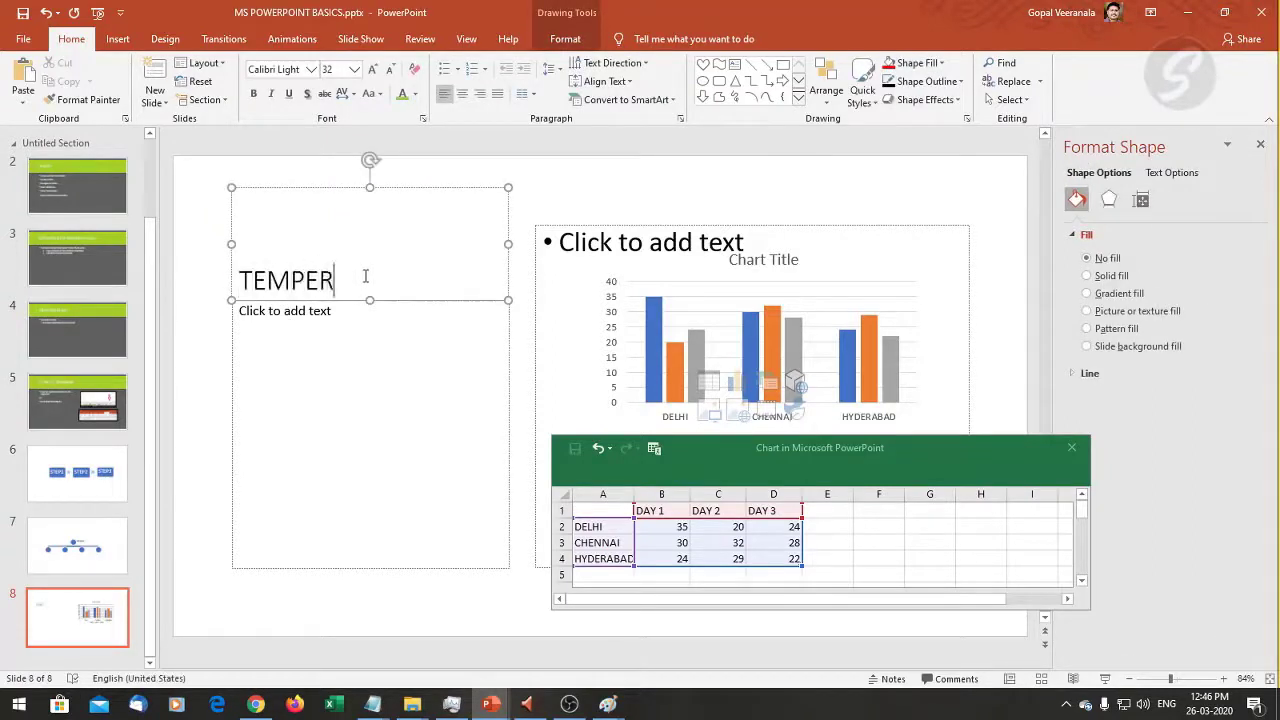
text(ATURE CHART)
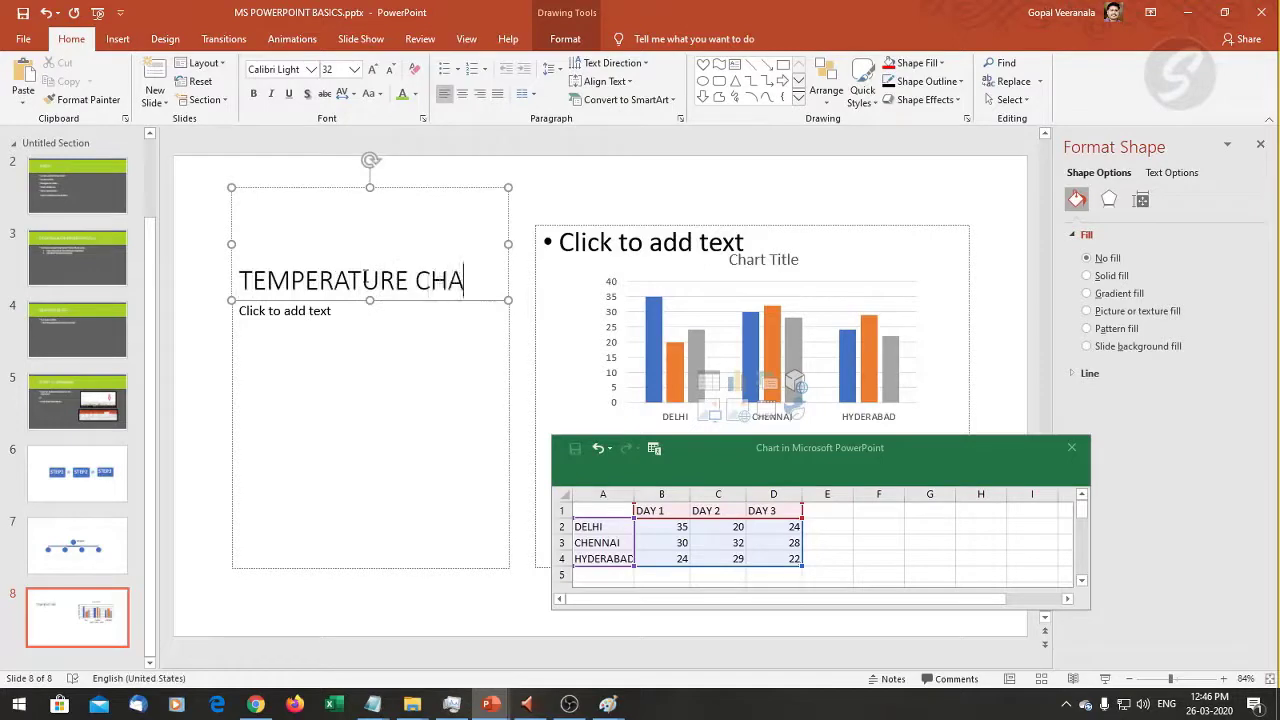
click(660, 190)
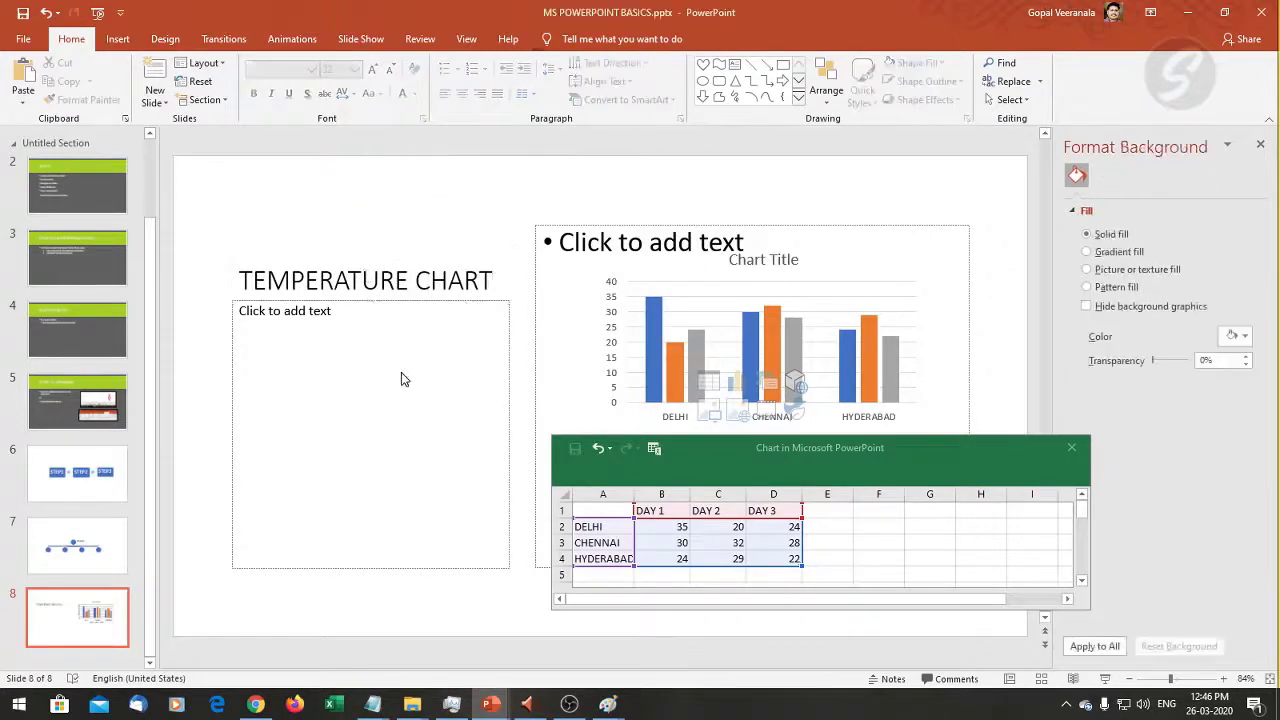
Type placeholder text 'sfdfdsfds' in the caption box and move the chart data sheet aside.
click(354, 331)
text(sfdfdsfds)
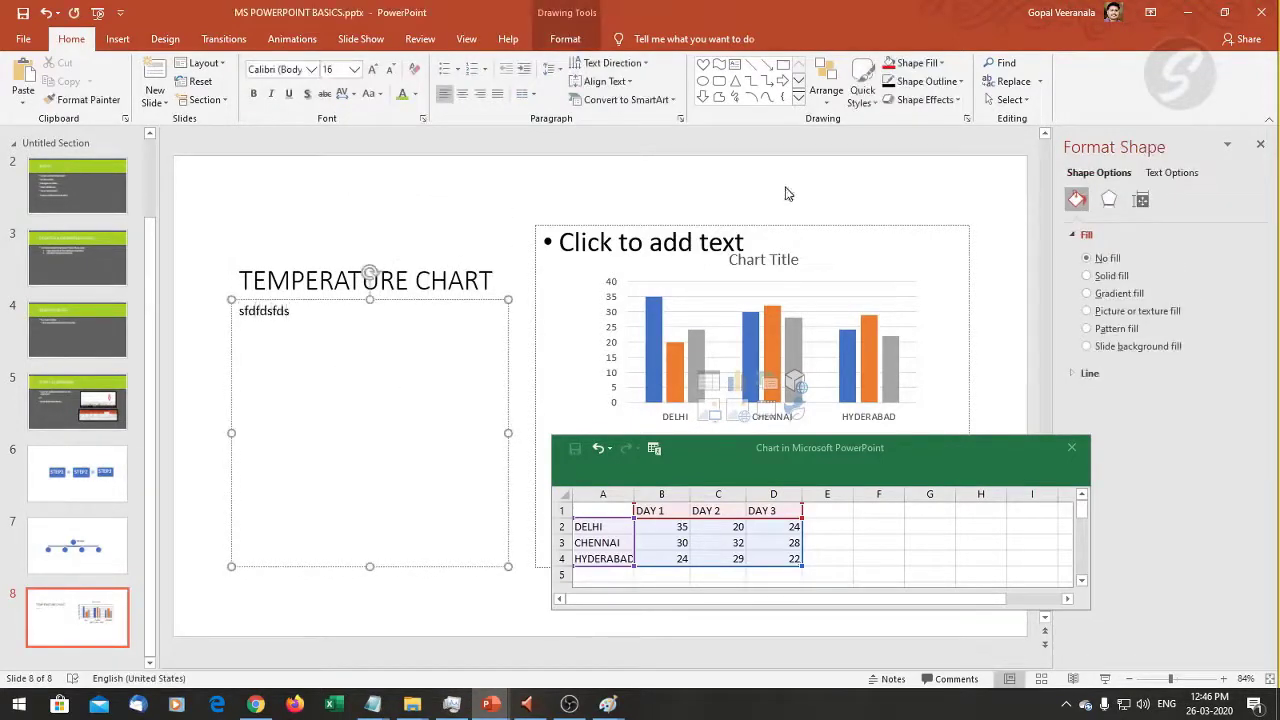
click(786, 191)
drag(925, 449, 823, 399)
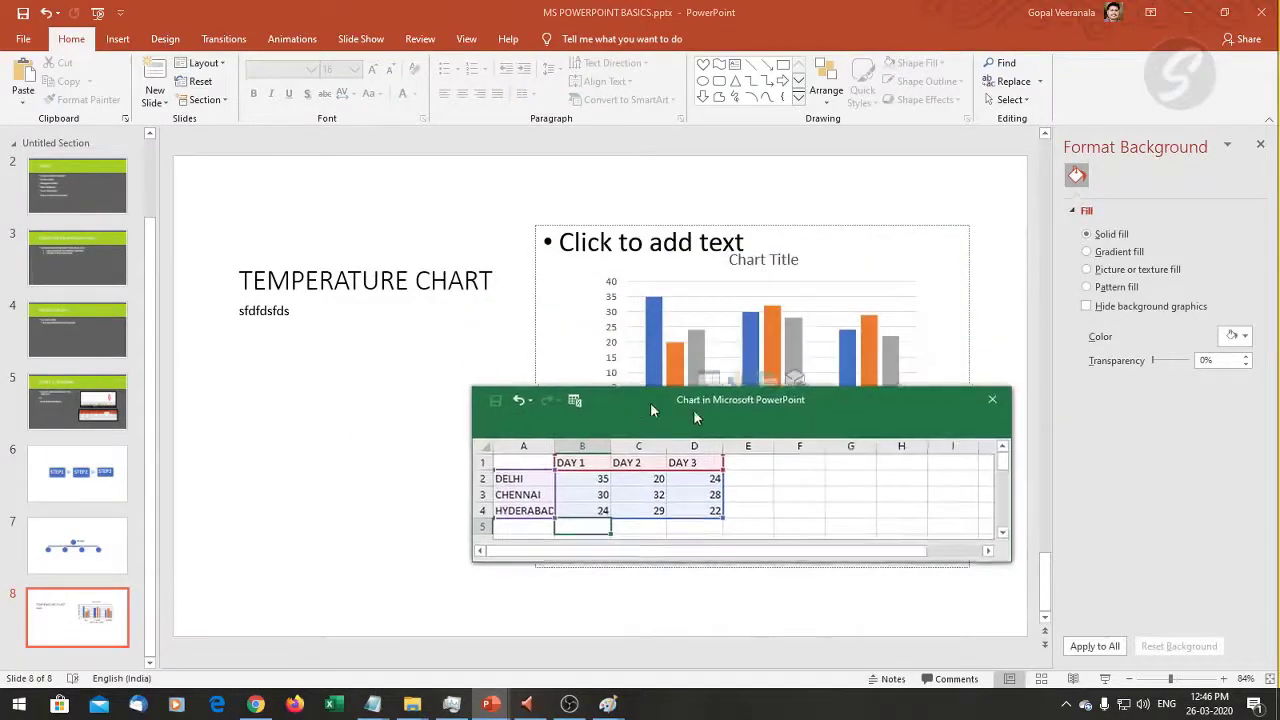
drag(650, 402, 613, 414)
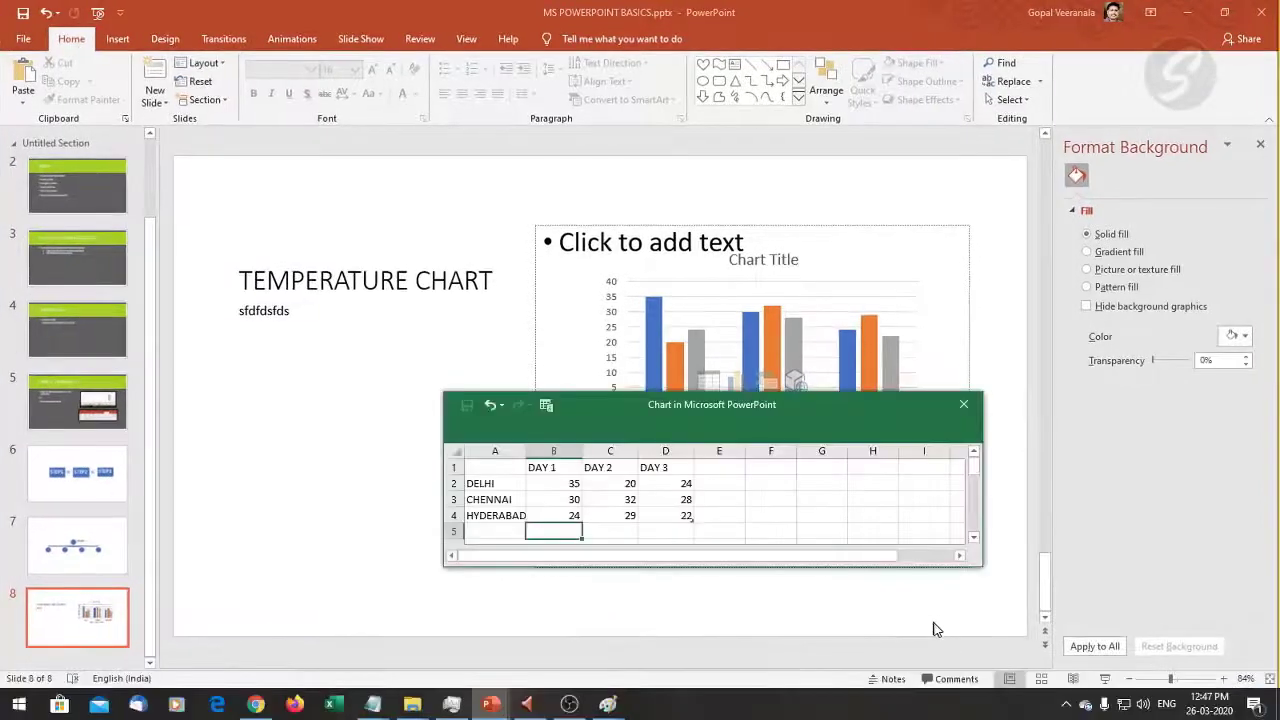
Preview slide 8 as a slide show, then close the chart data sheet.
click(1105, 683)
click(1105, 679)
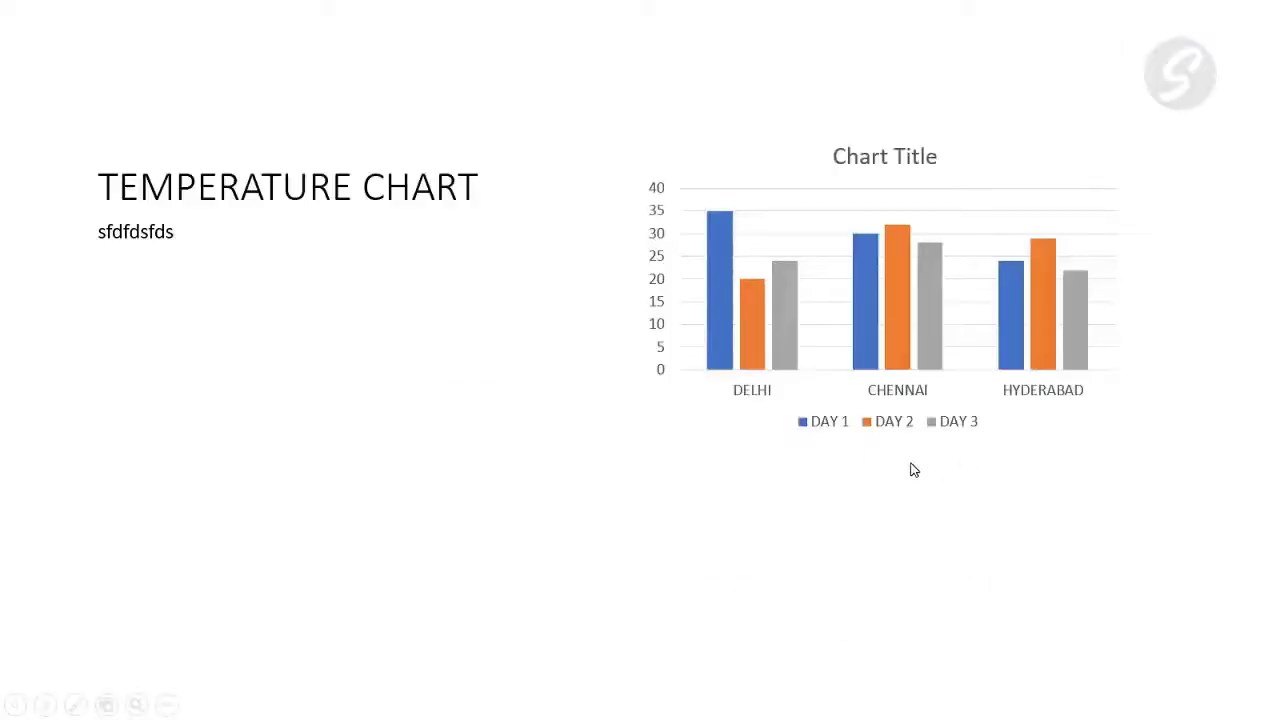
key(Escape)
click(729, 597)
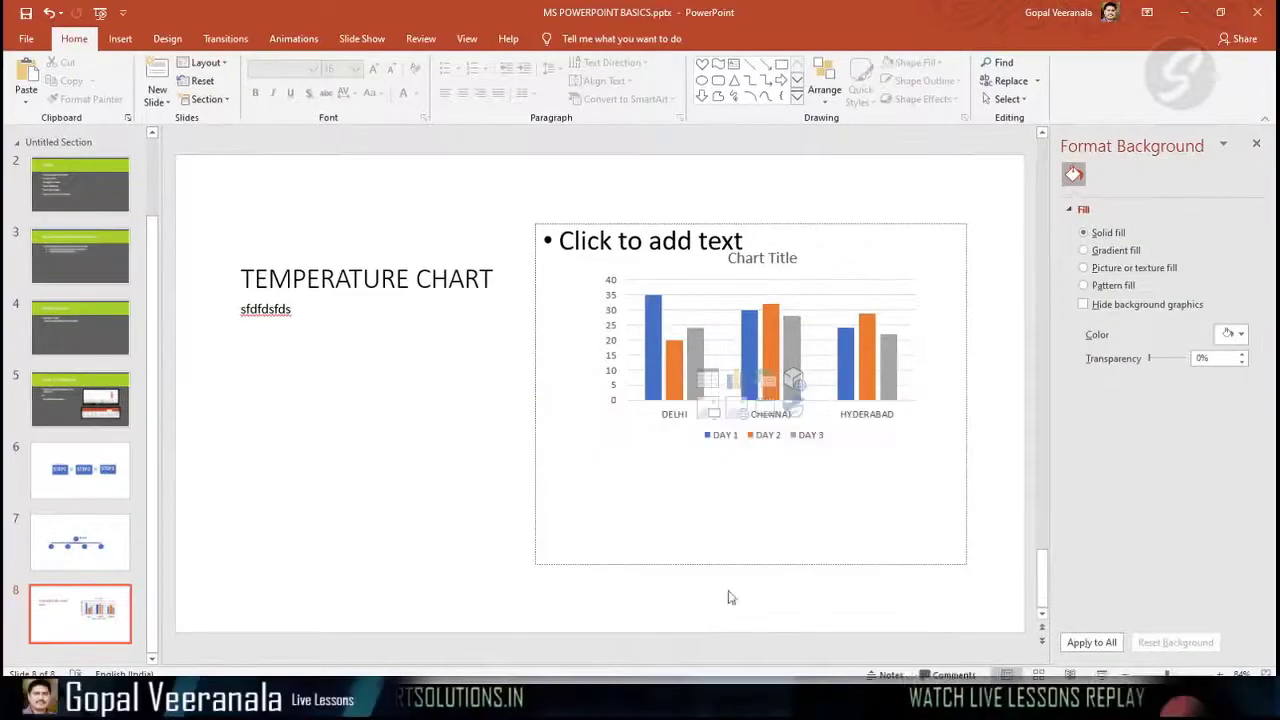
Delete the empty text placeholder behind the chart and select the chart.
click(840, 236)
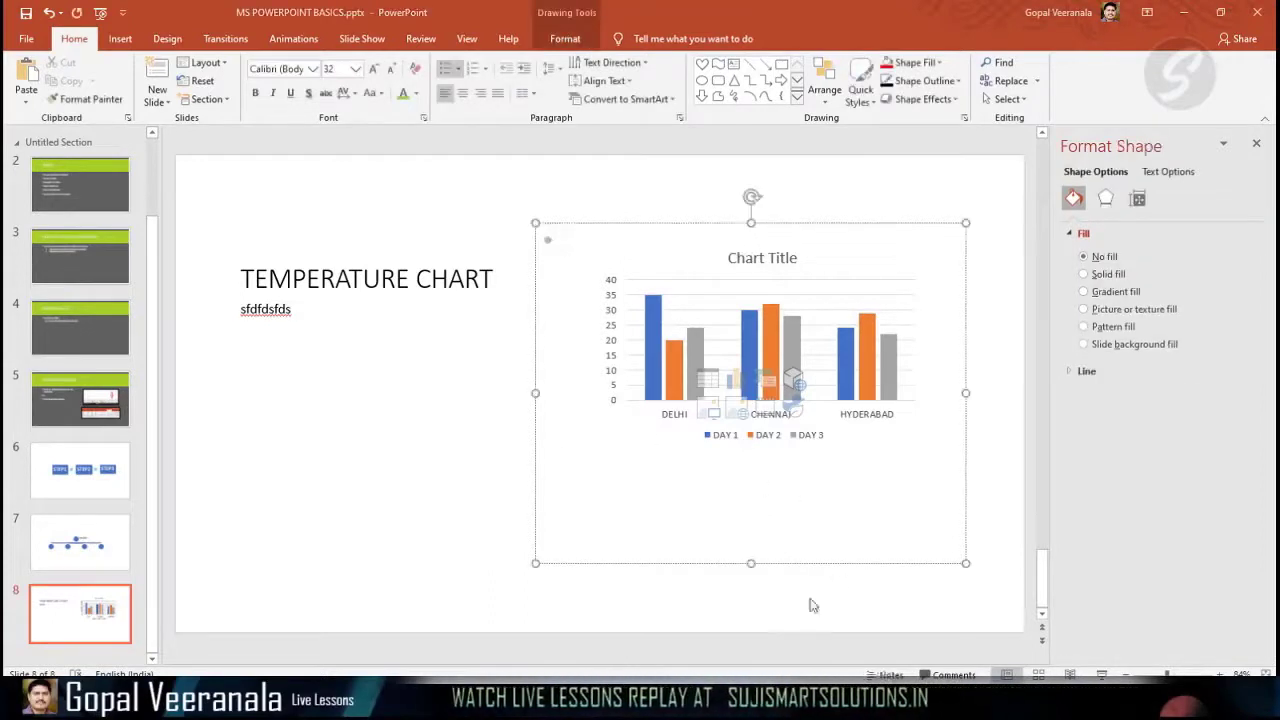
click(750, 562)
click(780, 525)
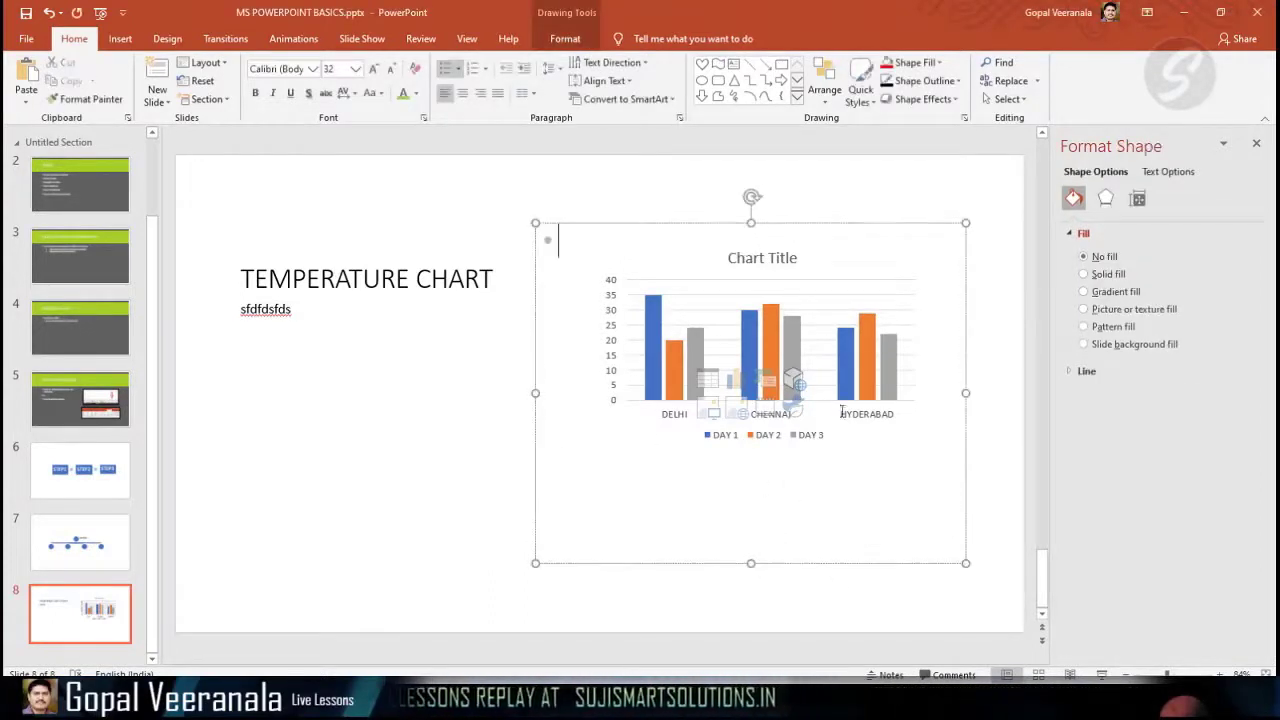
click(833, 221)
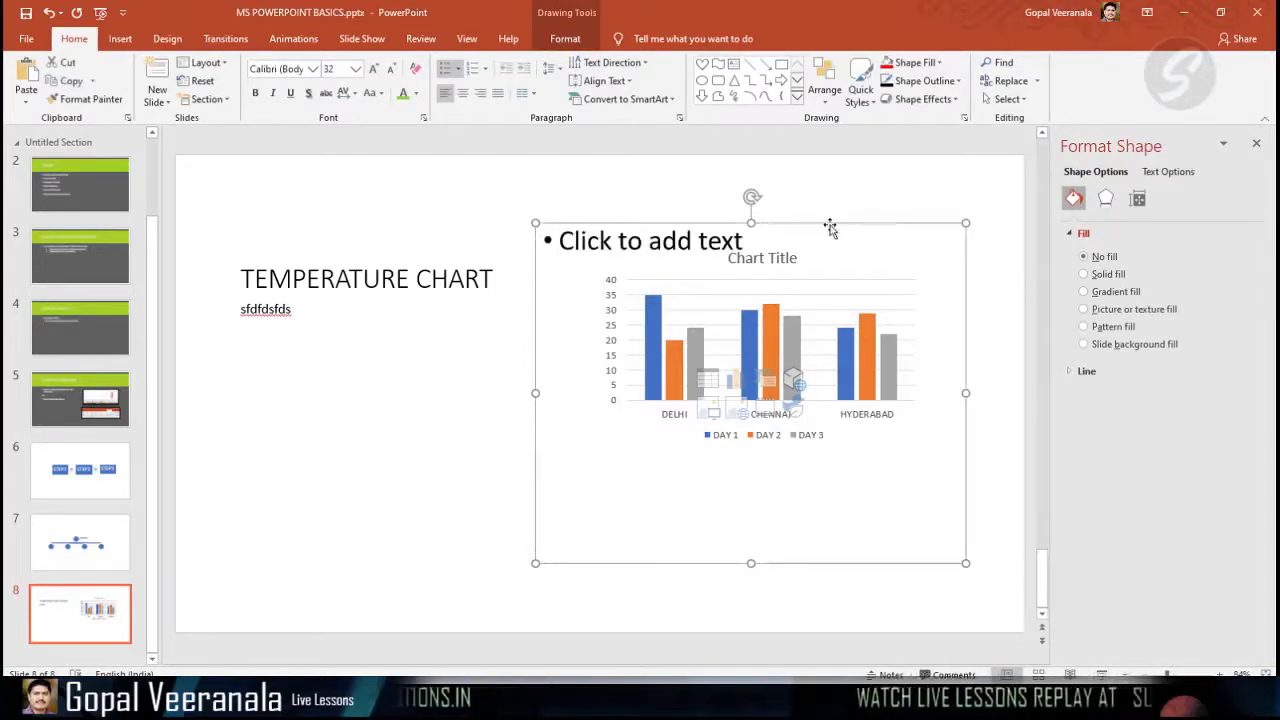
key(Delete)
click(792, 257)
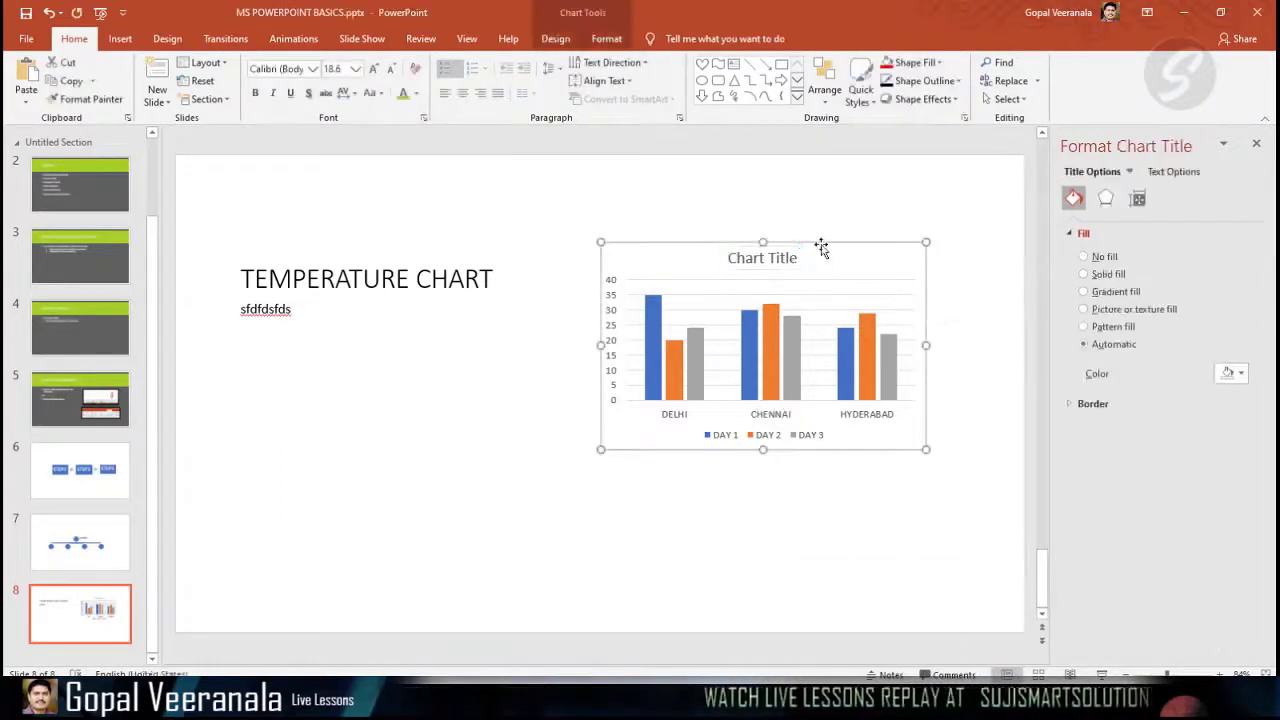
click(820, 248)
Apply a 3-D column style, enlarge the chart, and use the blue, orange and grey colours.
click(555, 40)
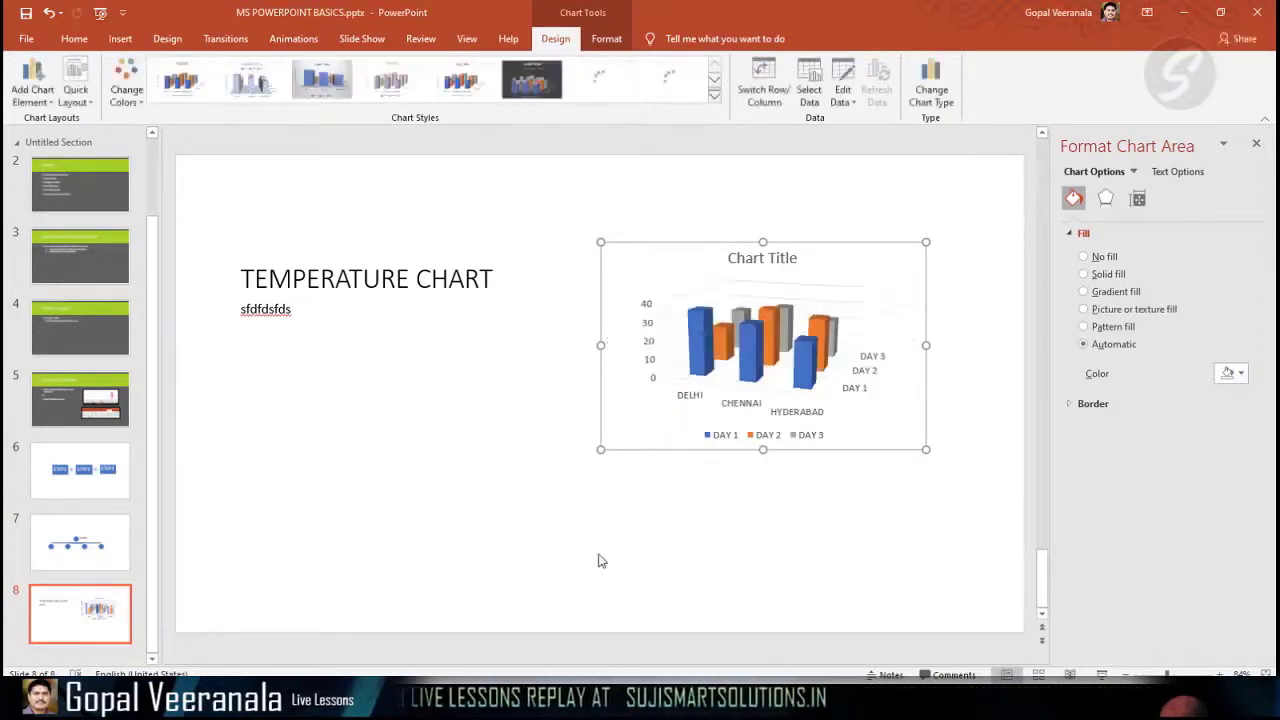
drag(926, 450, 966, 533)
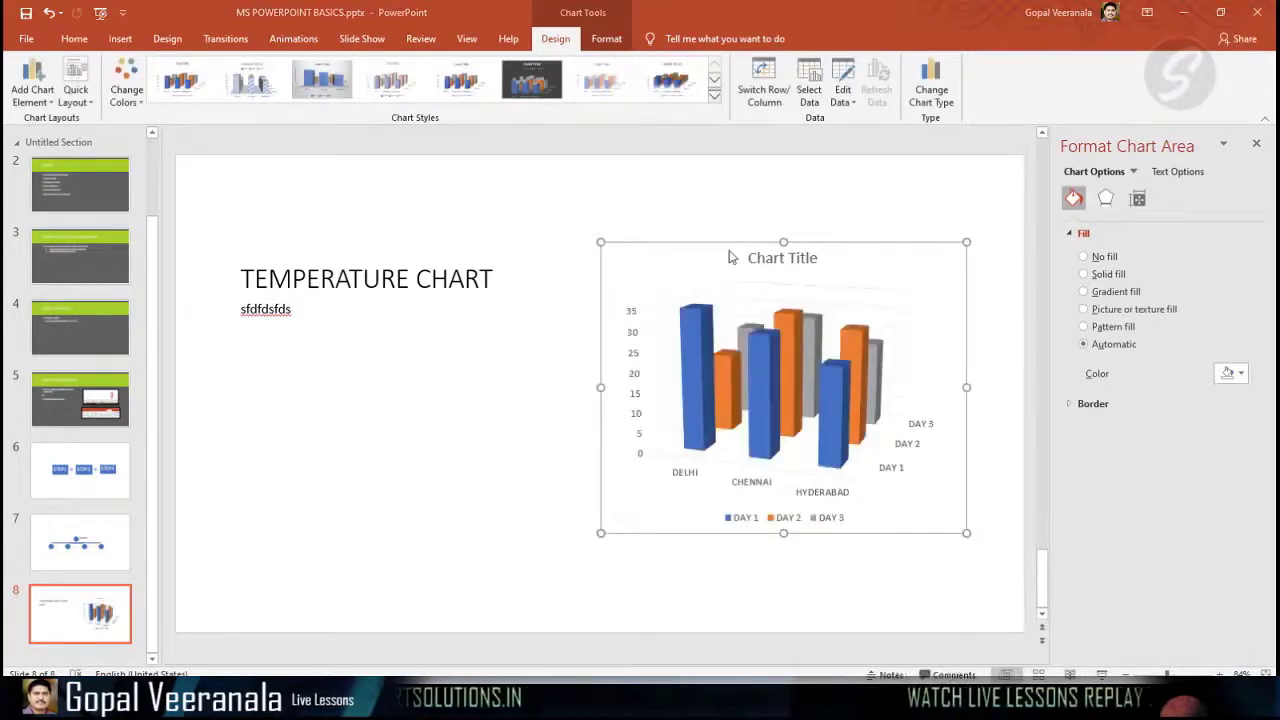
drag(601, 243, 568, 218)
click(135, 95)
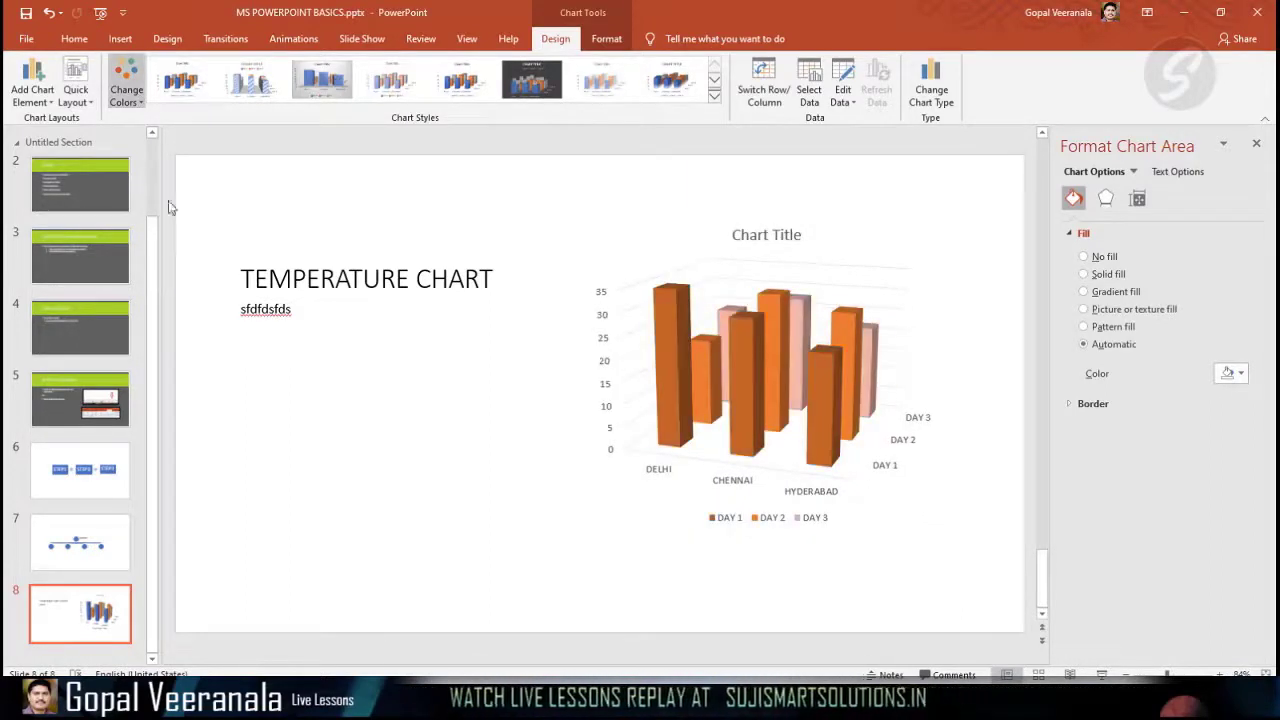
click(183, 151)
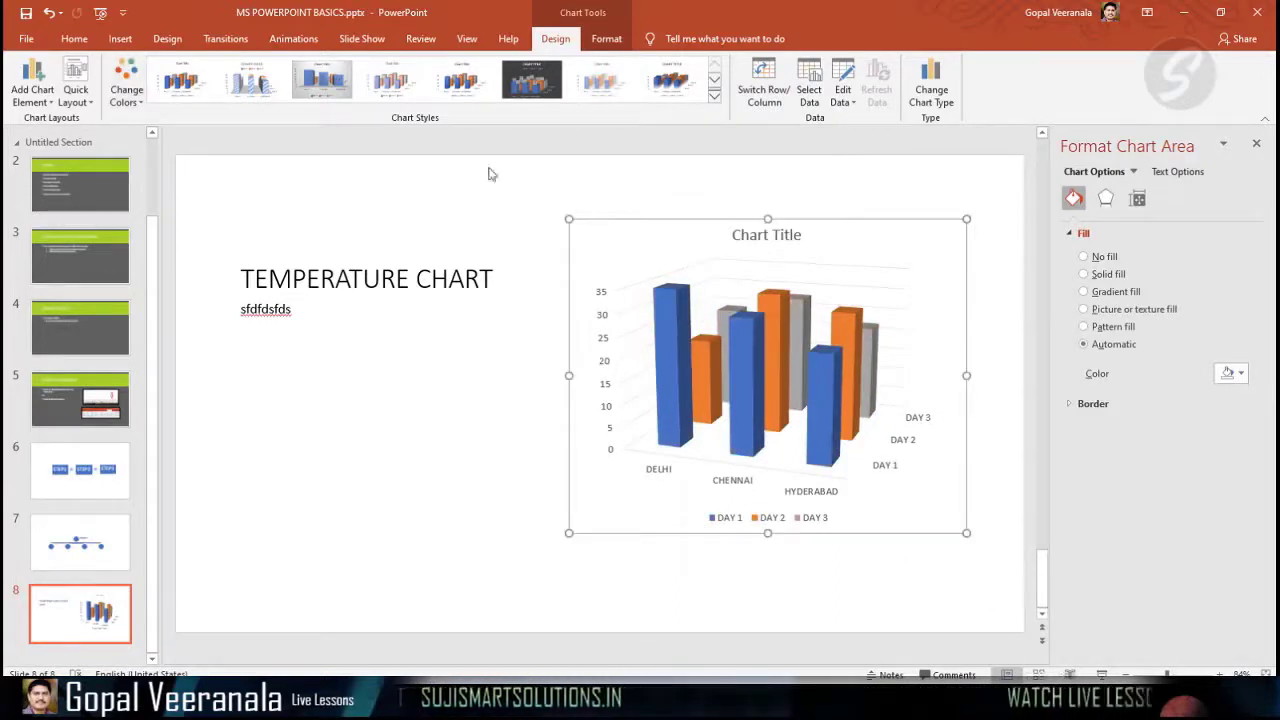
click(120, 40)
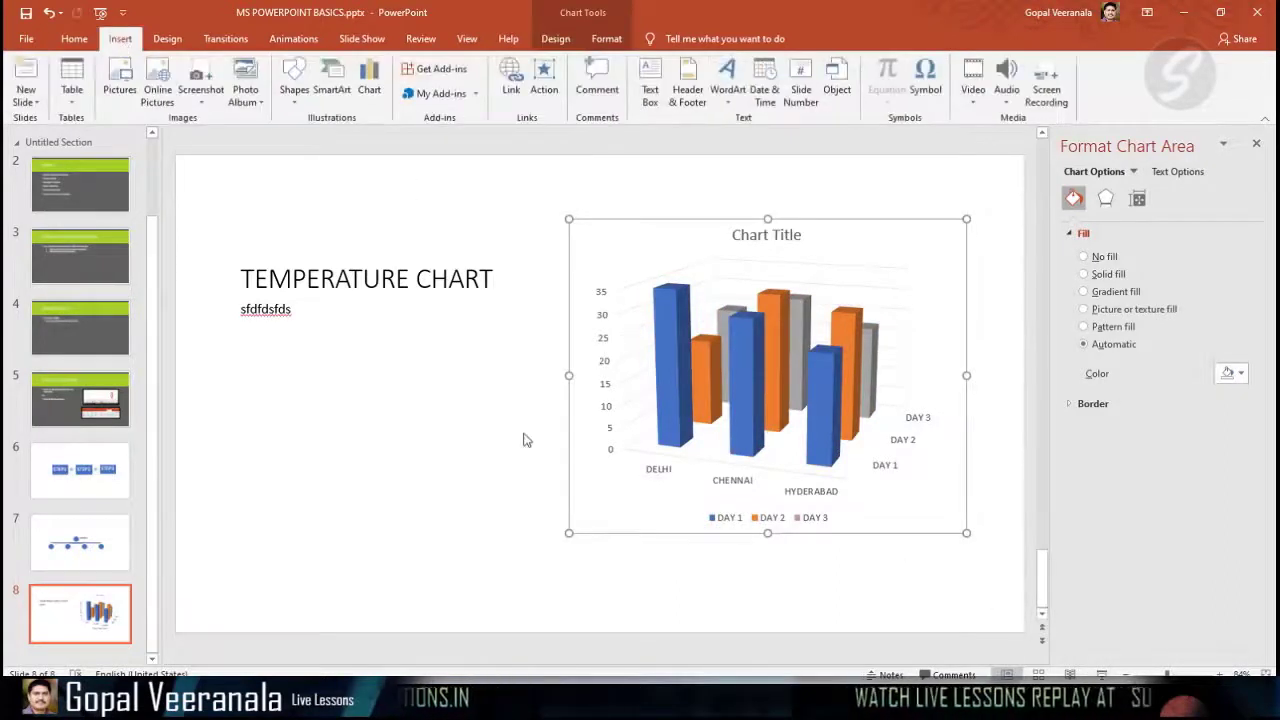
Add a new blank ninth slide at the end of the deck.
click(231, 266)
click(187, 185)
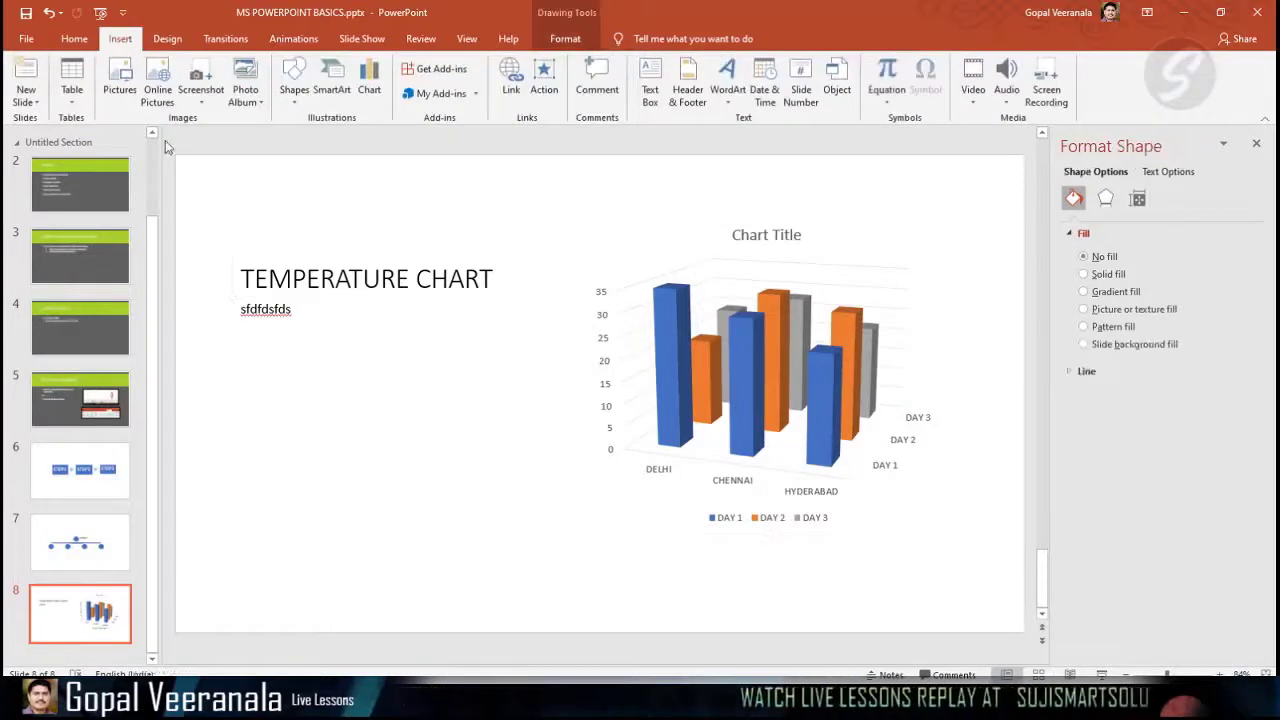
click(74, 39)
click(158, 76)
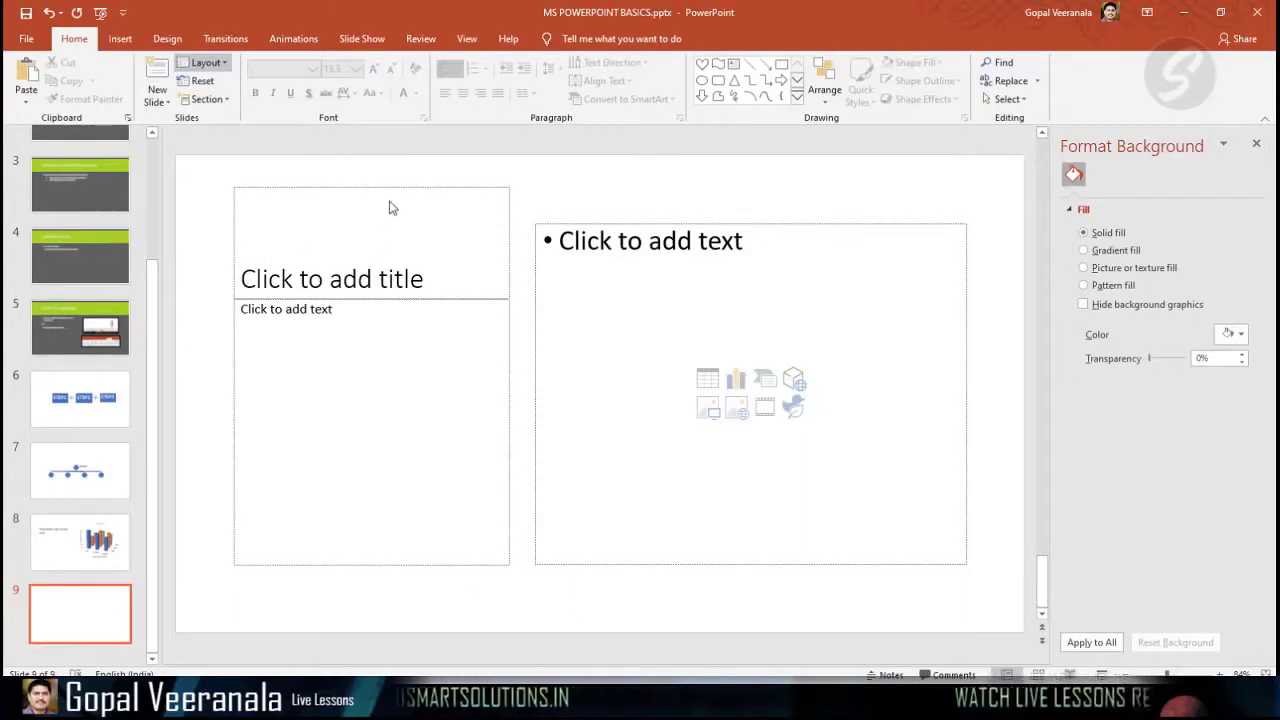
Draw a trial text box on slide 9, type 'dfdfdf', then delete it.
click(120, 38)
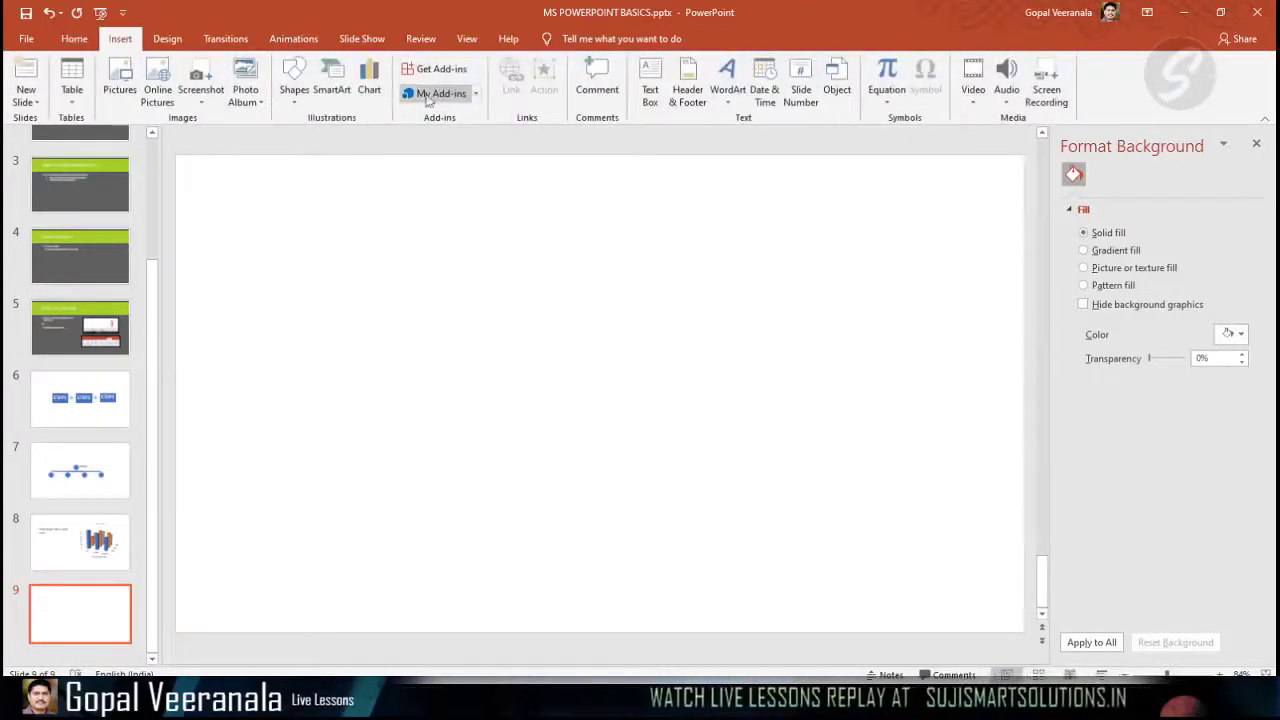
click(657, 103)
drag(286, 204, 839, 377)
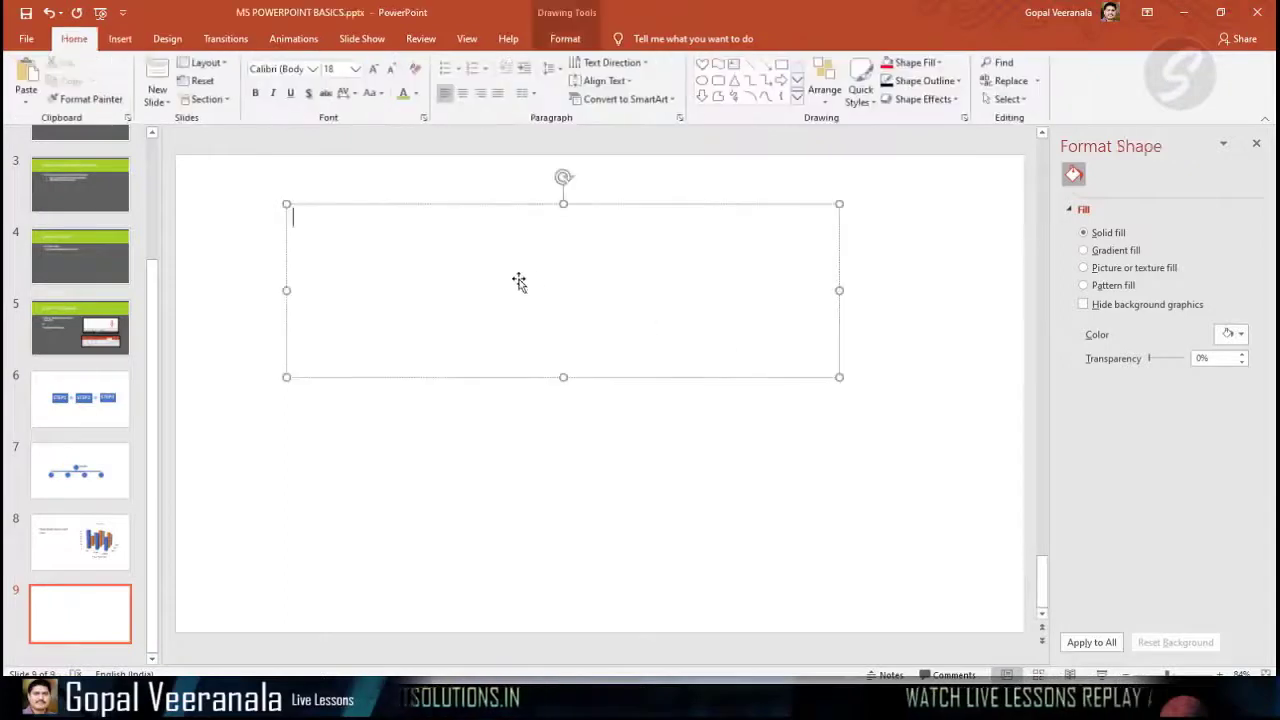
text(dfdfdf)
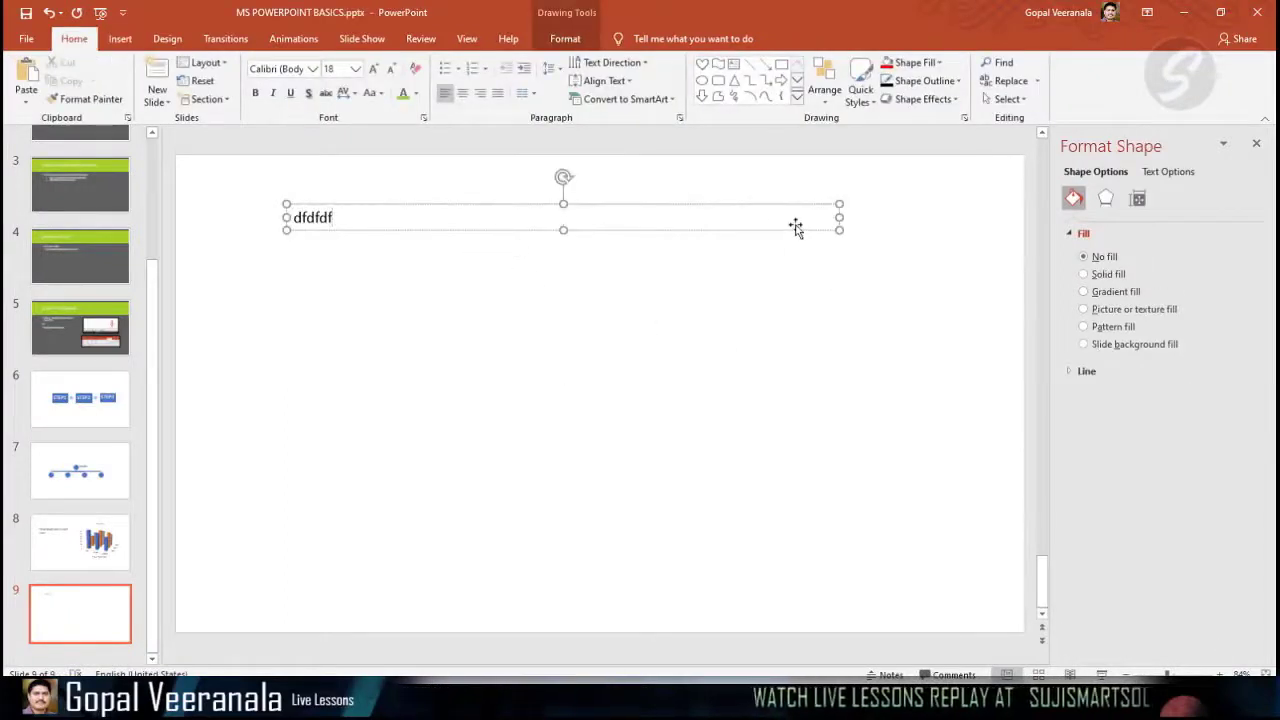
click(781, 204)
key(Delete)
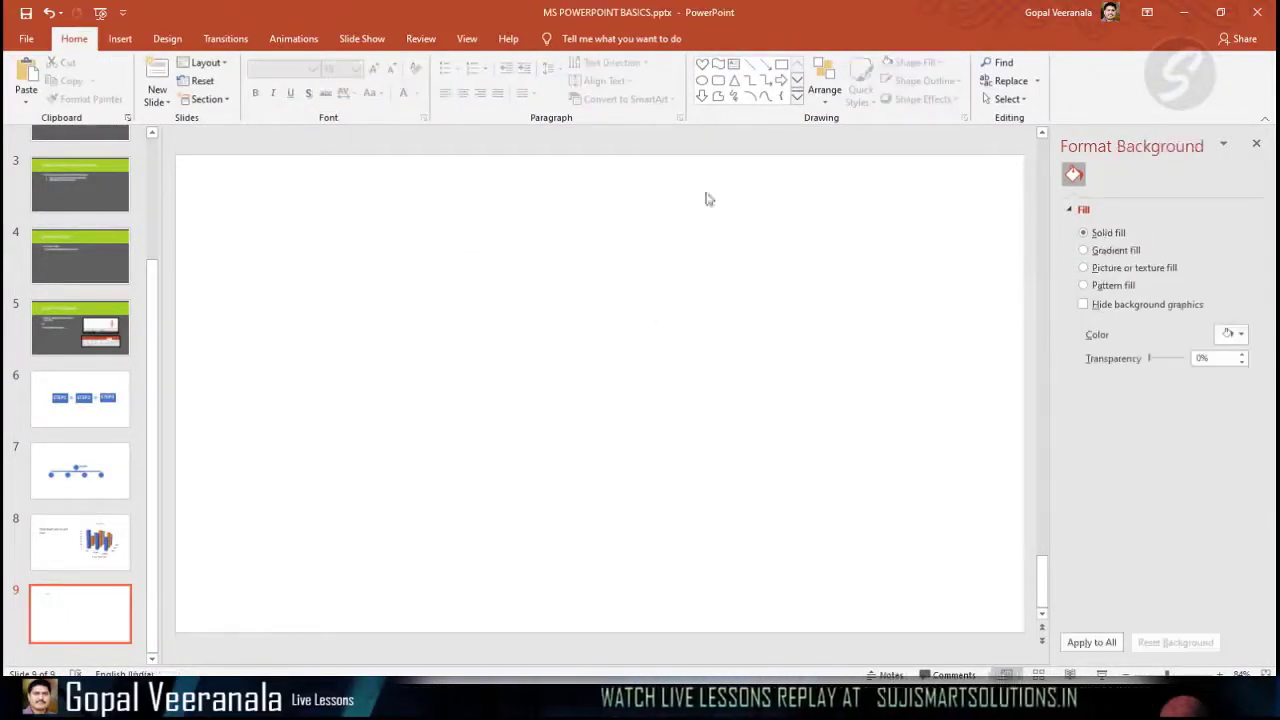
click(120, 38)
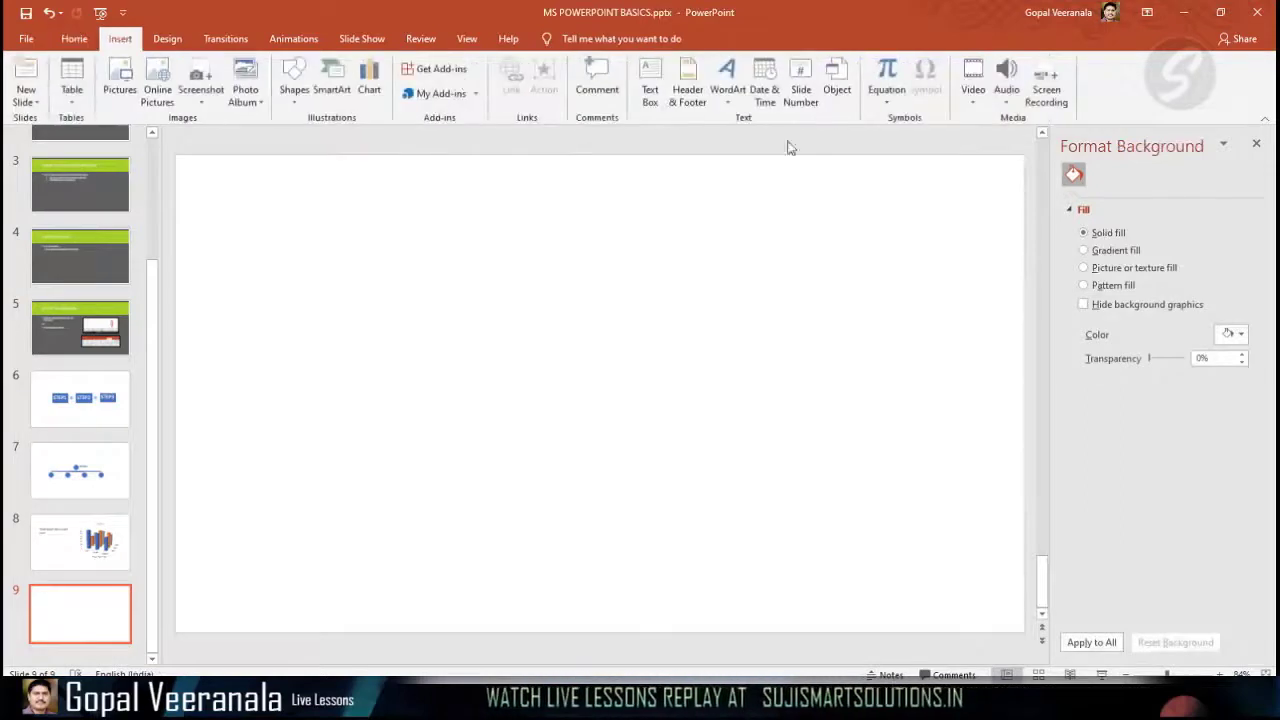
Apply a footer with date 26-03-2020 and slide number, then place a WordArt box.
click(690, 92)
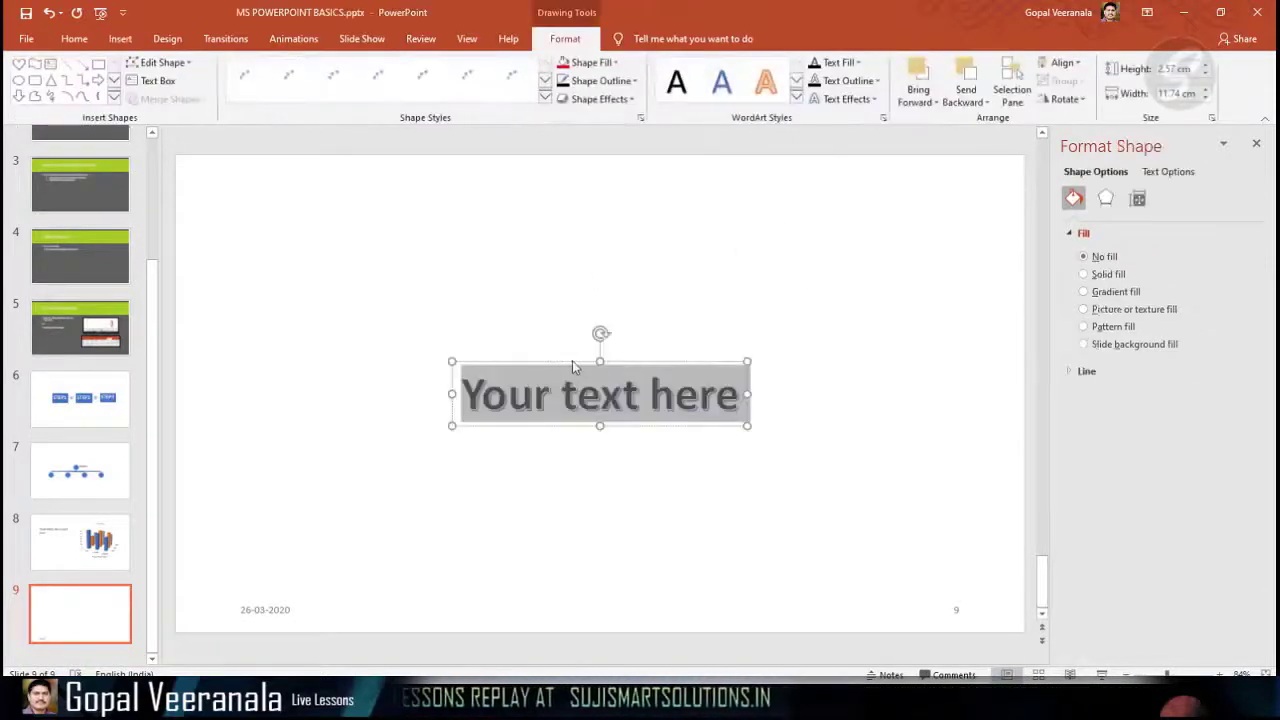
Replace the WordArt text with 'WELCOME TO OUR SCHOOL' and move it near the top.
click(572, 366)
triple_click(617, 388)
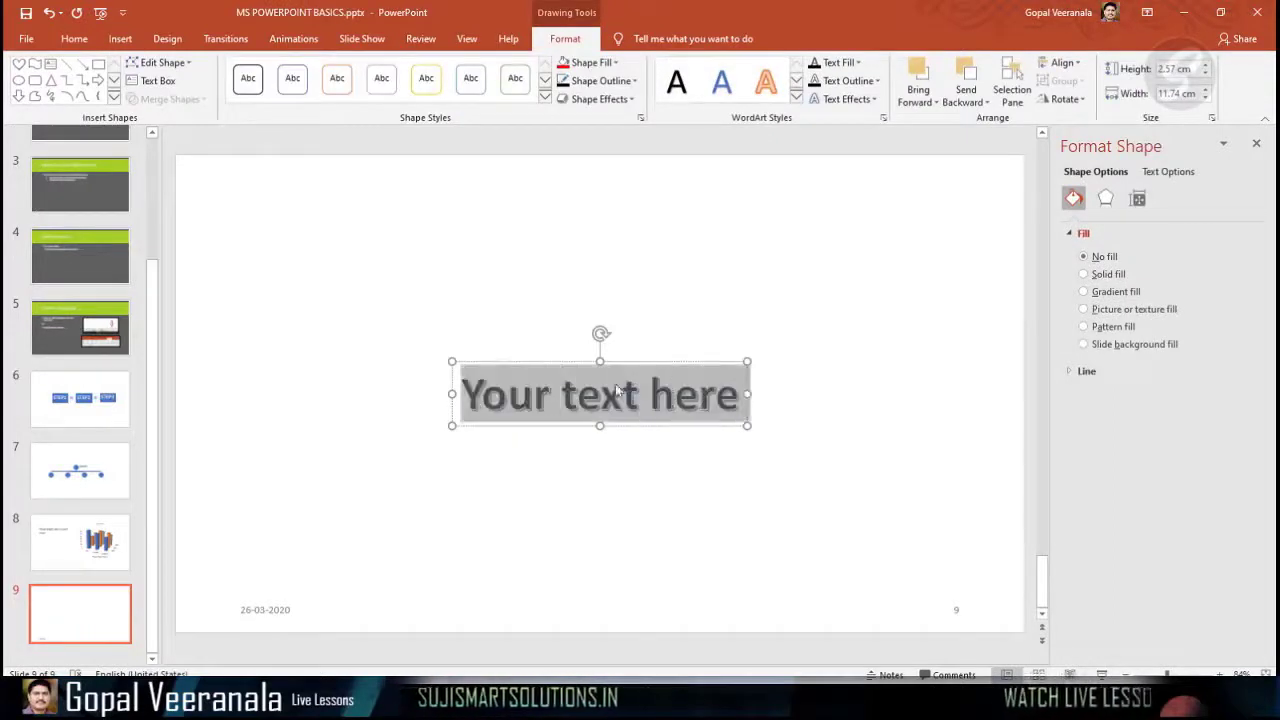
text(WE)
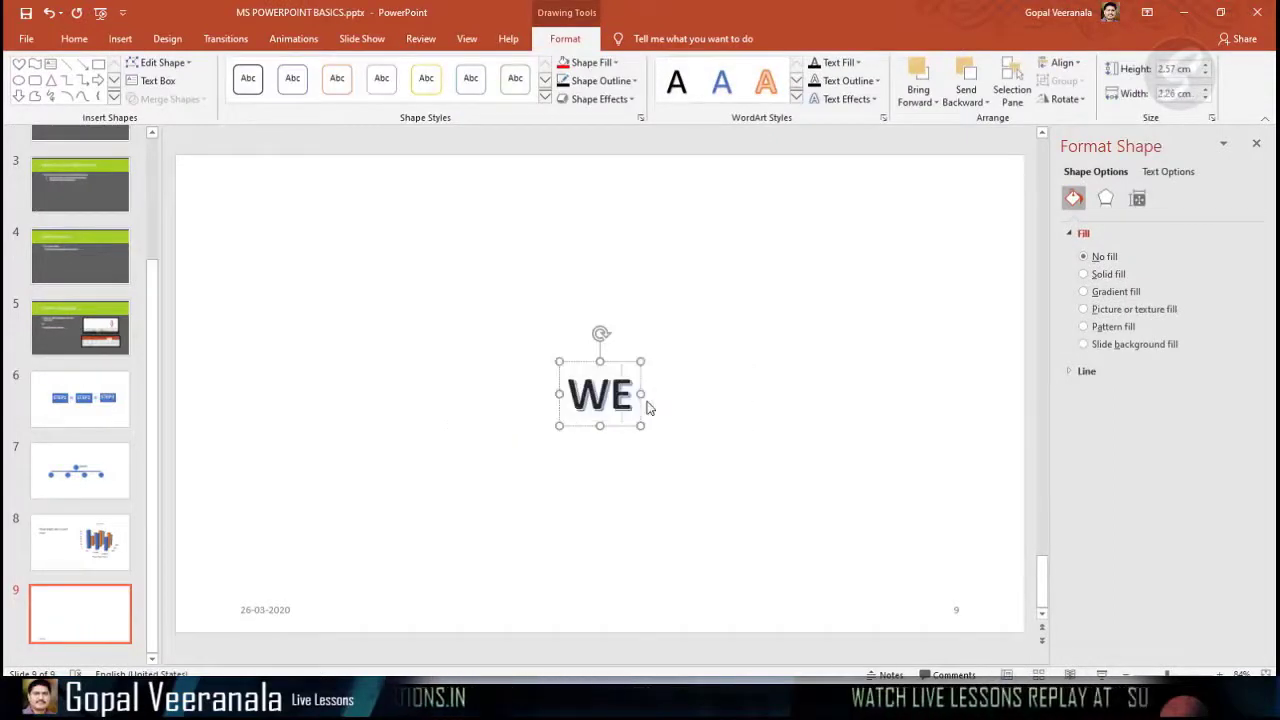
text(LCOME TO OUR SCHOOL)
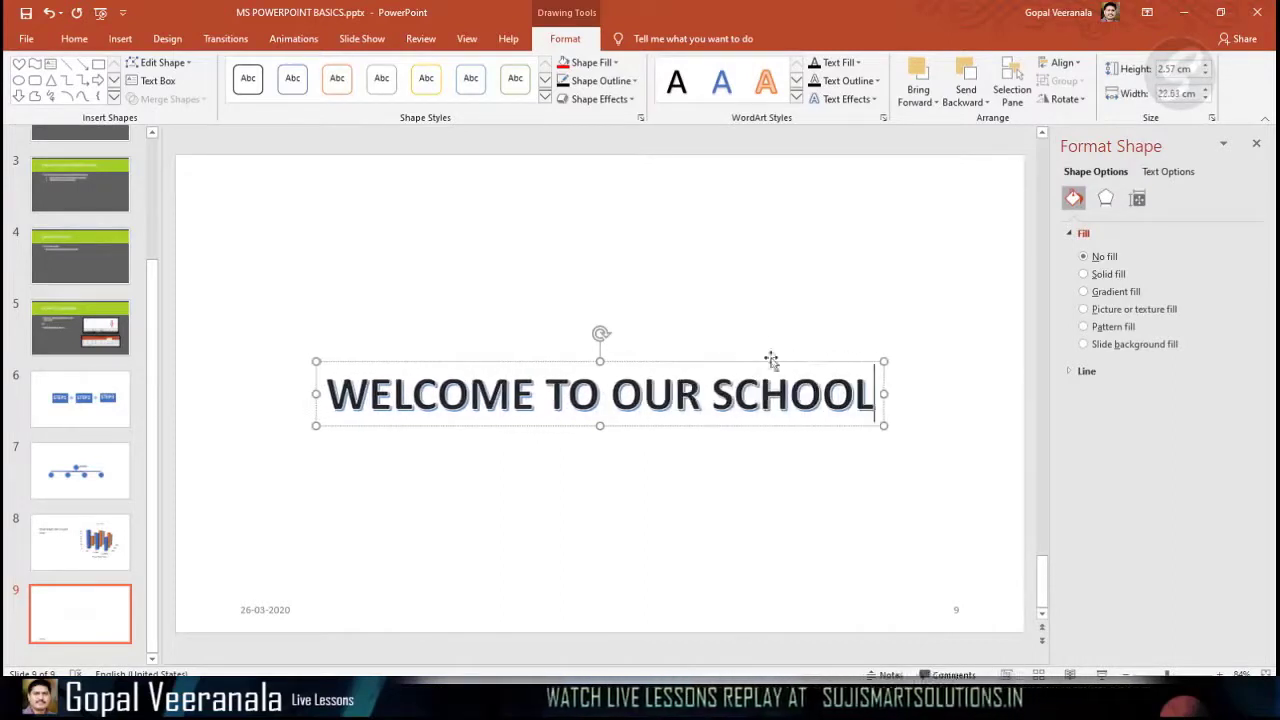
drag(740, 360, 740, 235)
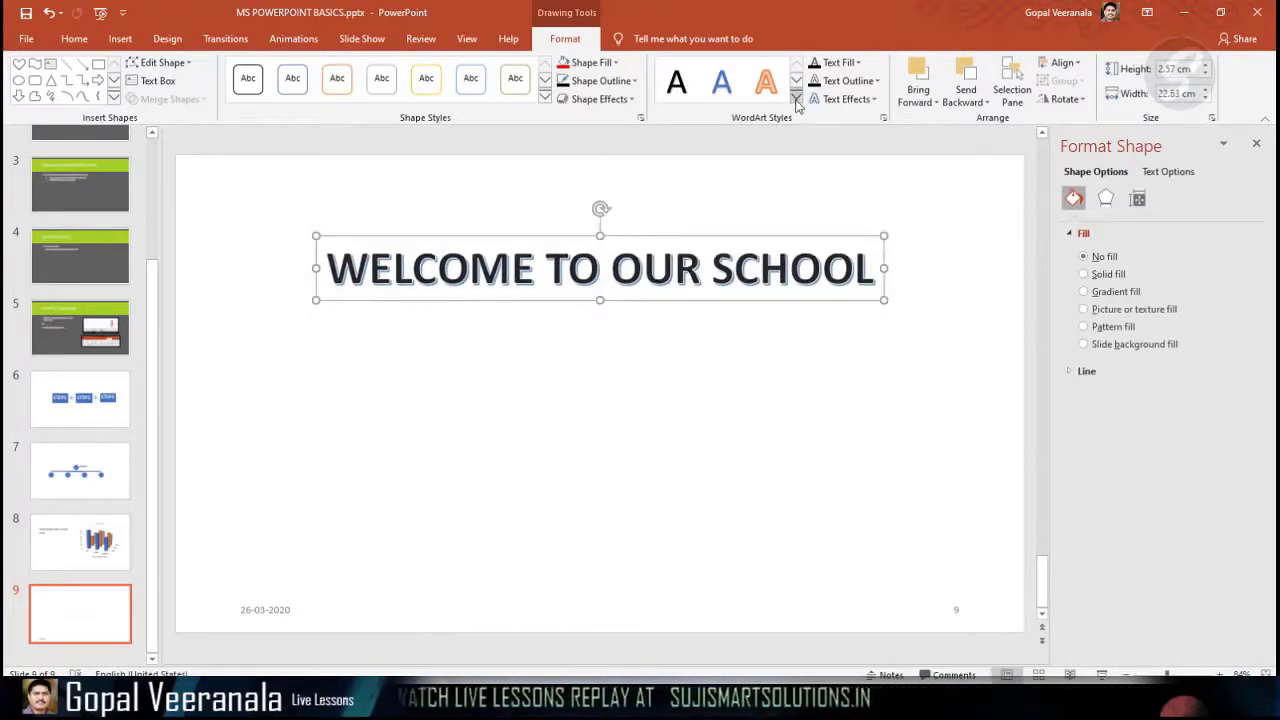
Give the title a dark grey WordArt style and widen its box.
click(714, 223)
click(834, 232)
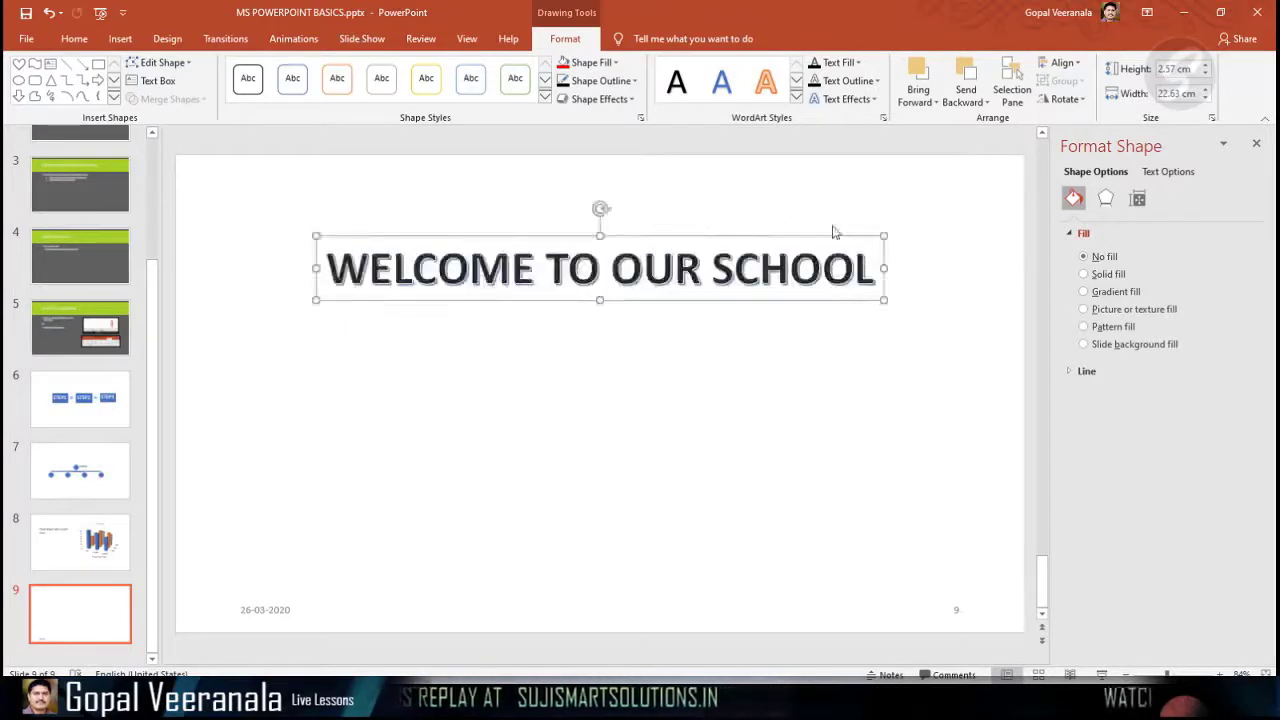
click(766, 230)
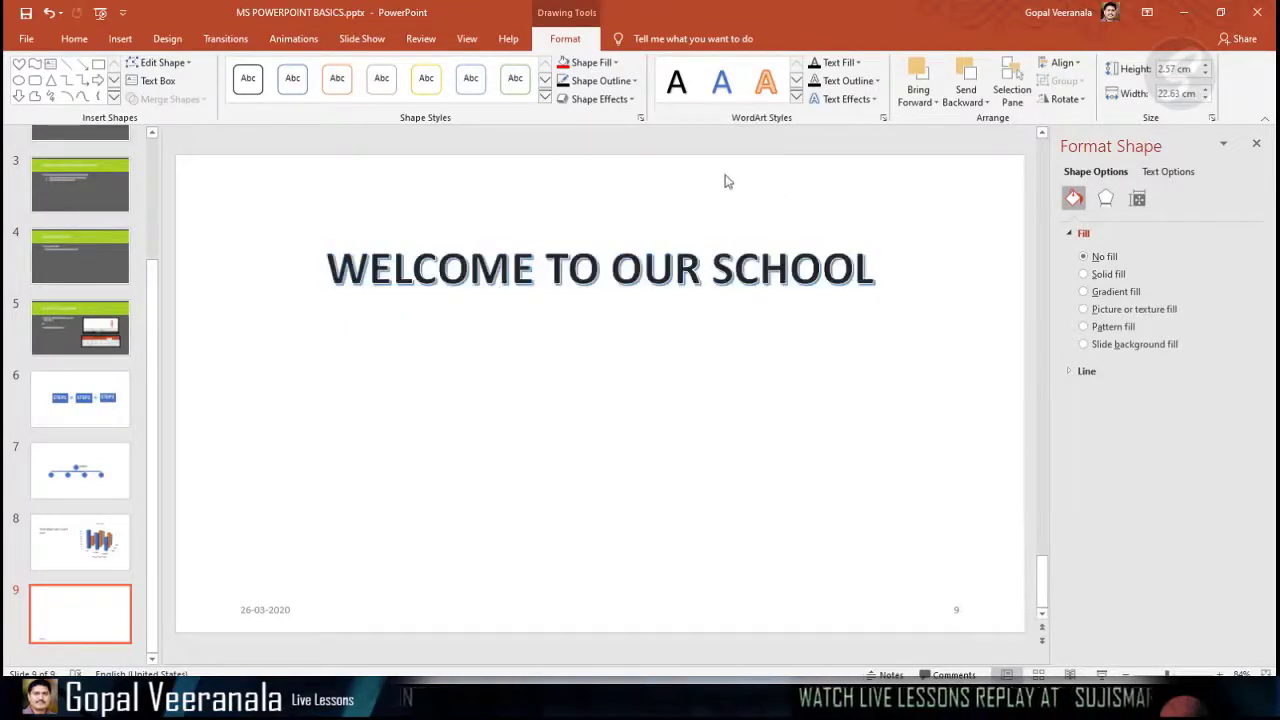
click(798, 246)
drag(884, 298, 924, 299)
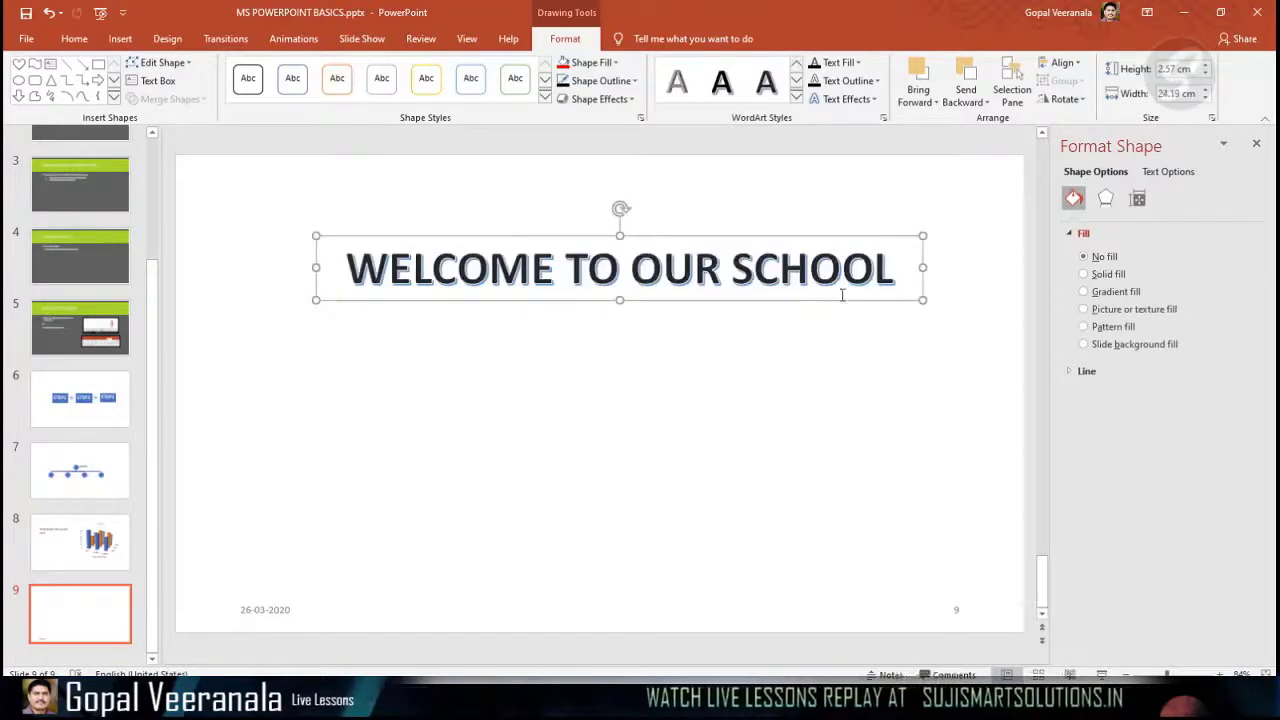
click(689, 374)
click(120, 38)
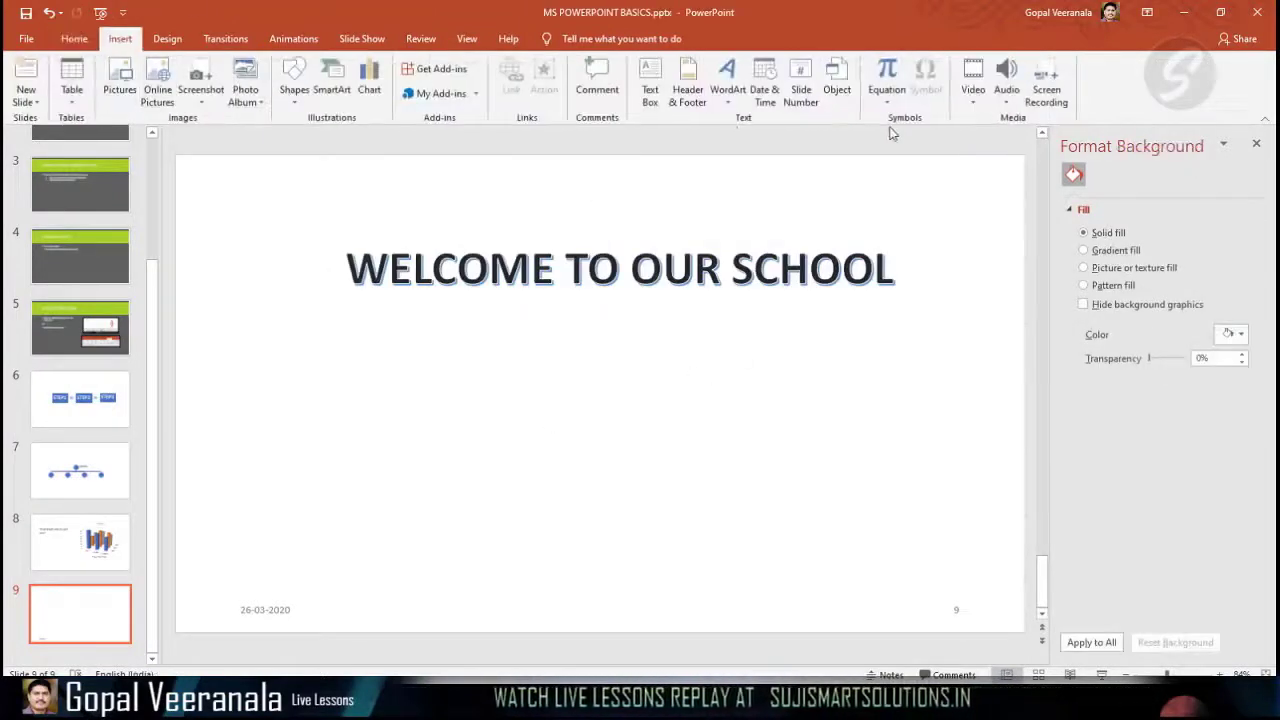
Insert the A = πr² area equation, widen its box, and set its font size to 48.
click(774, 109)
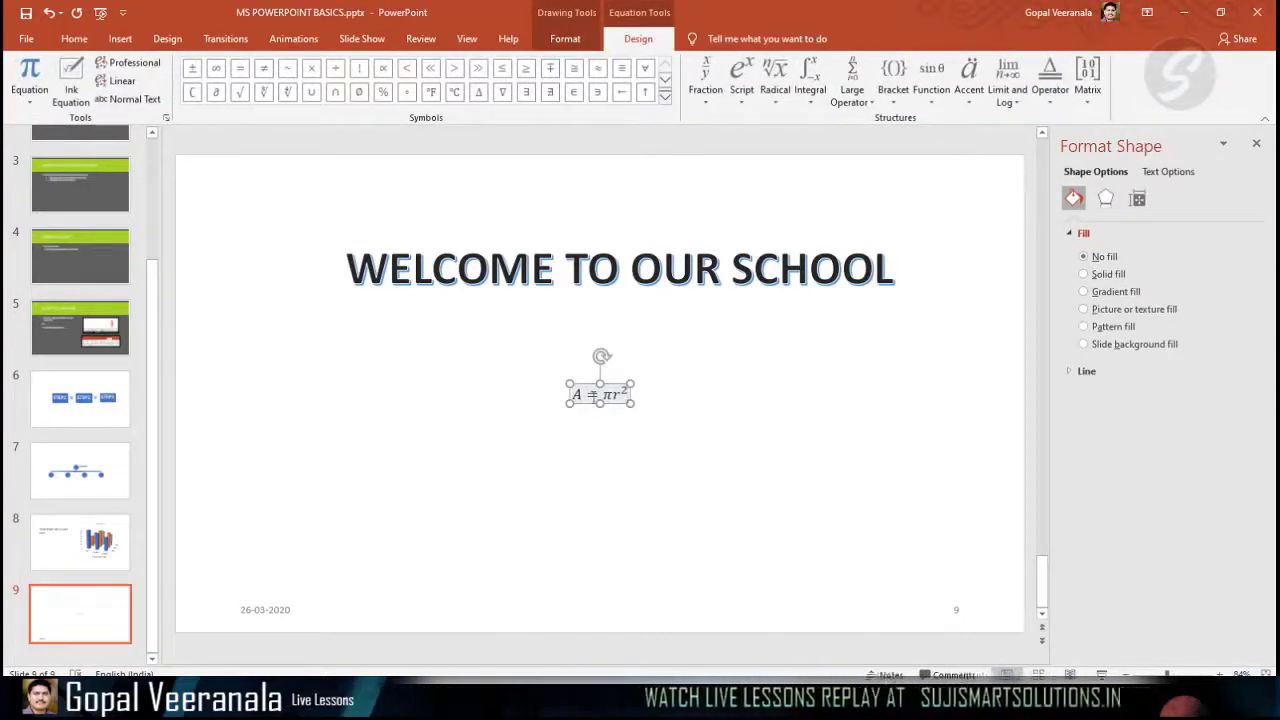
click(734, 459)
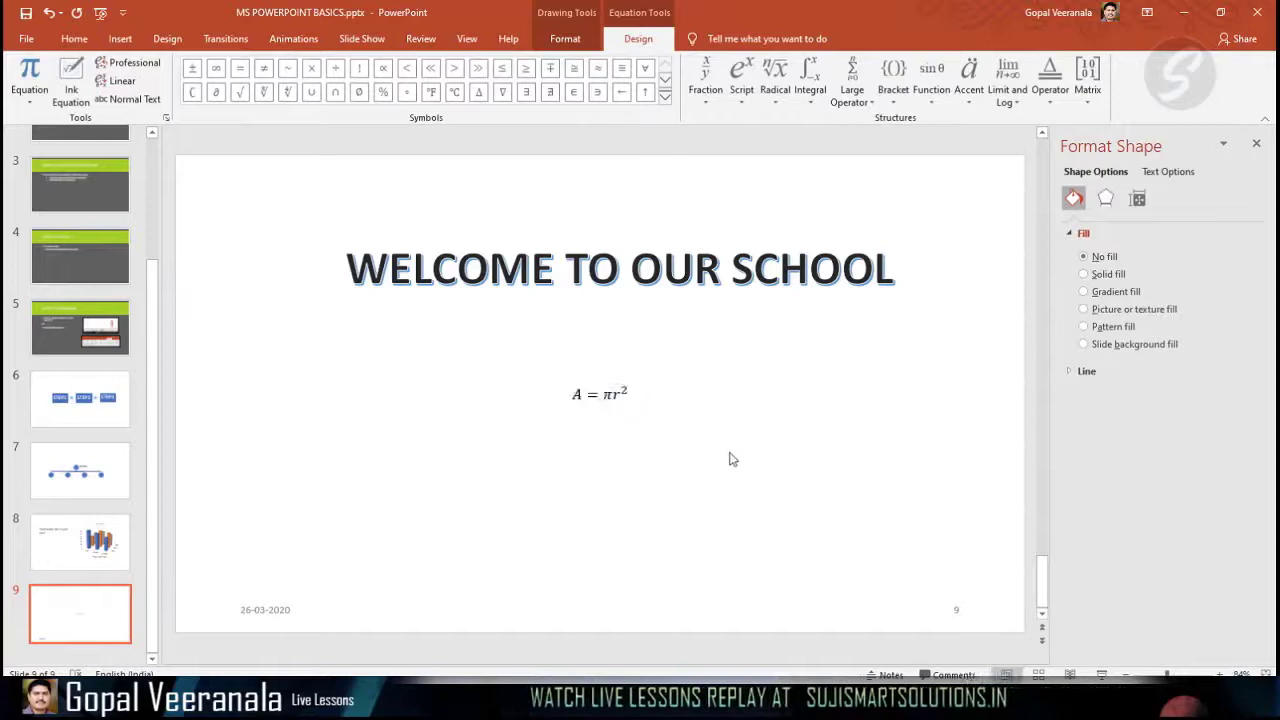
click(630, 393)
drag(630, 388, 601, 358)
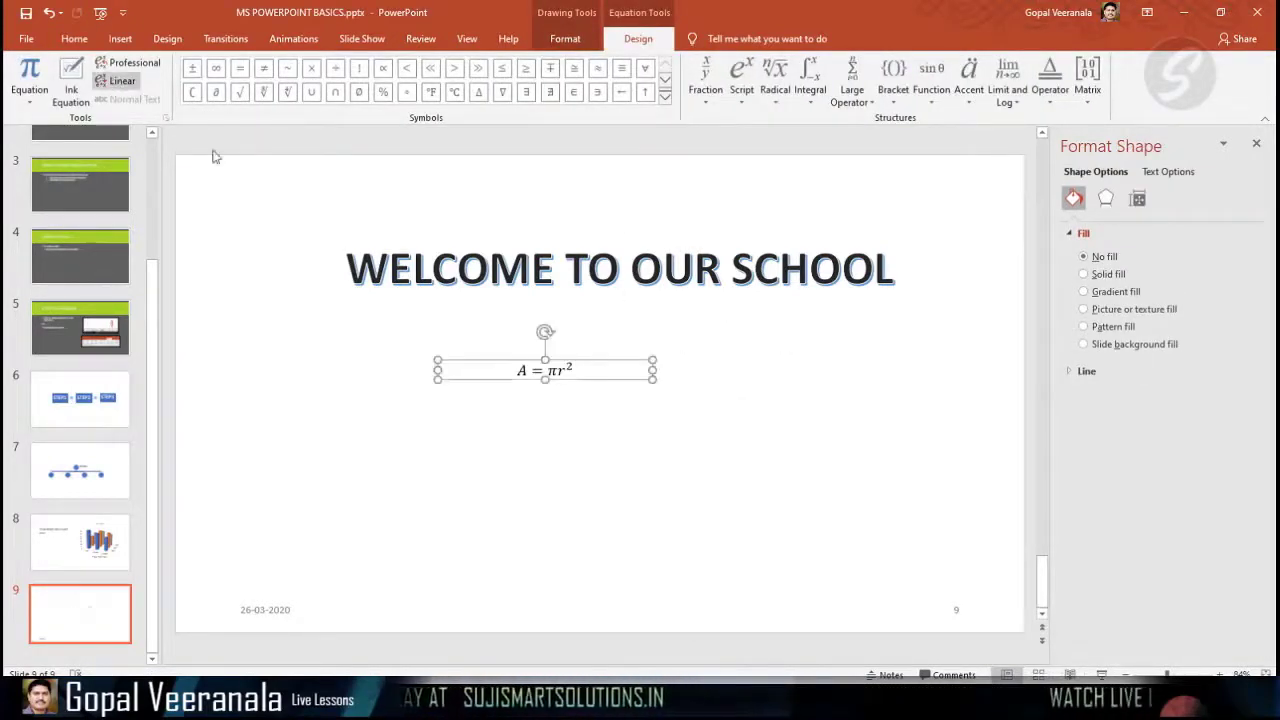
click(797, 465)
click(575, 365)
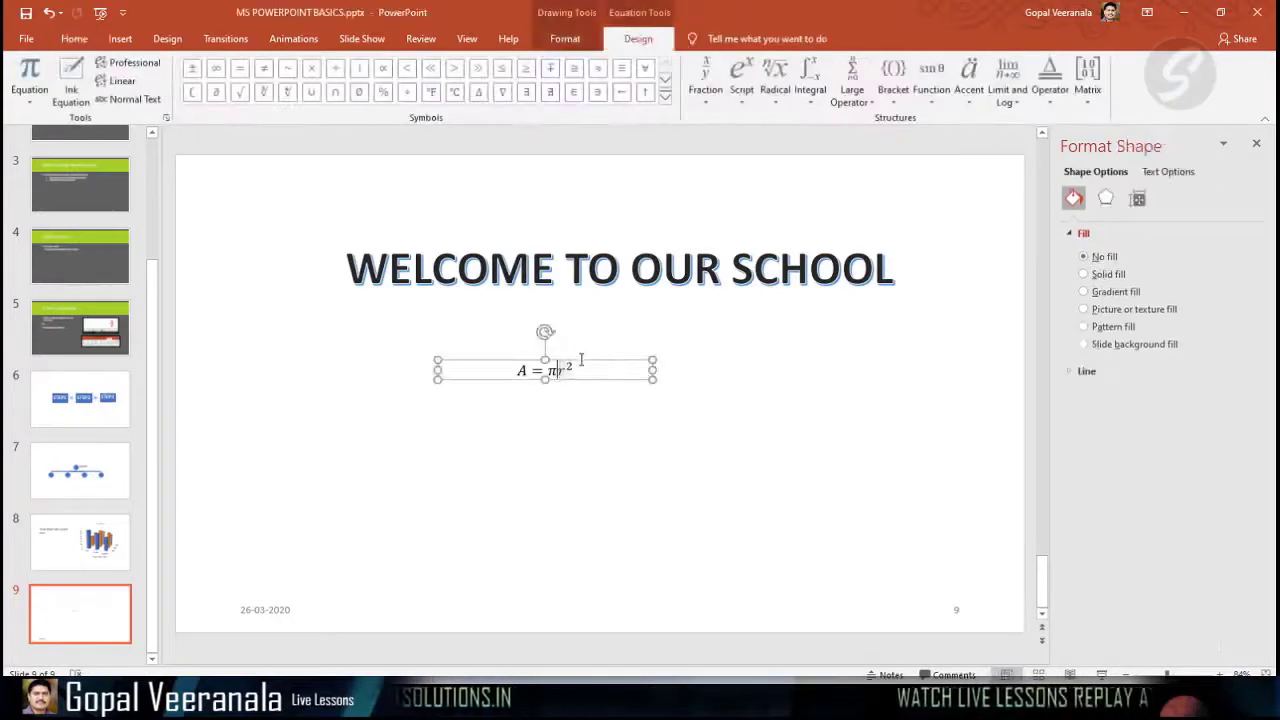
click(74, 38)
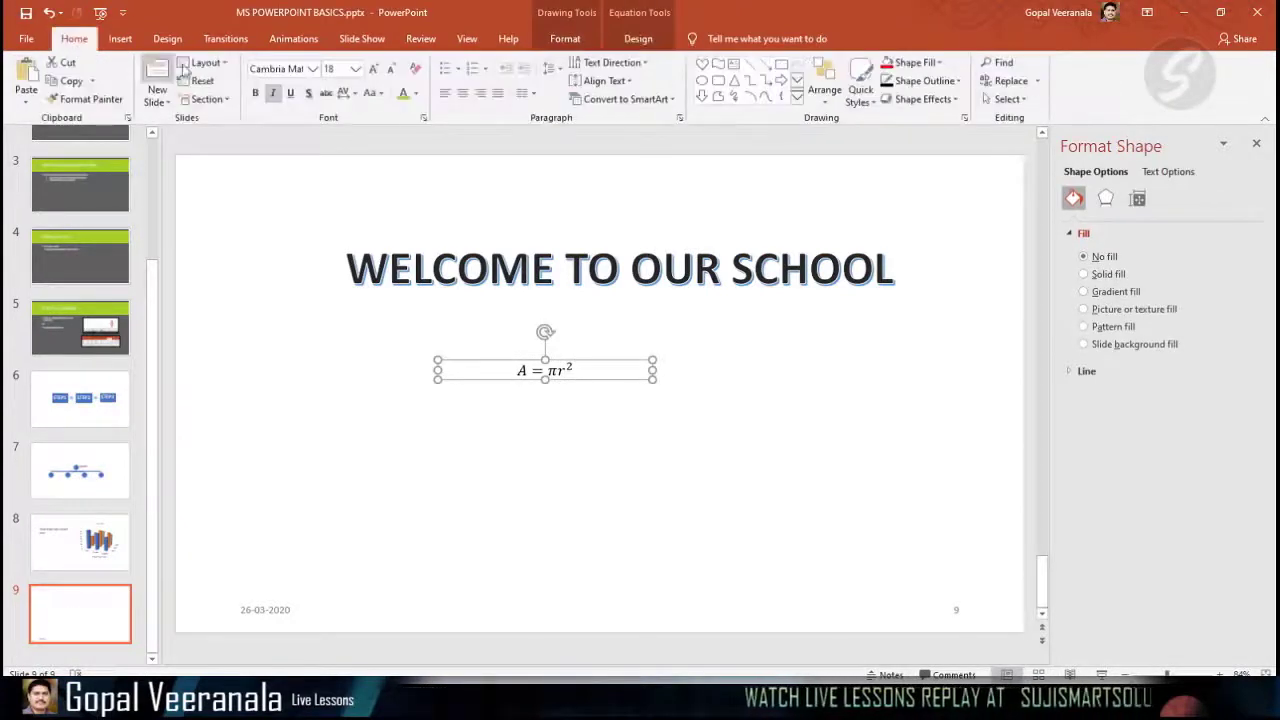
click(374, 68)
click(374, 68)
click(374, 68)
click(374, 68)
click(374, 68)
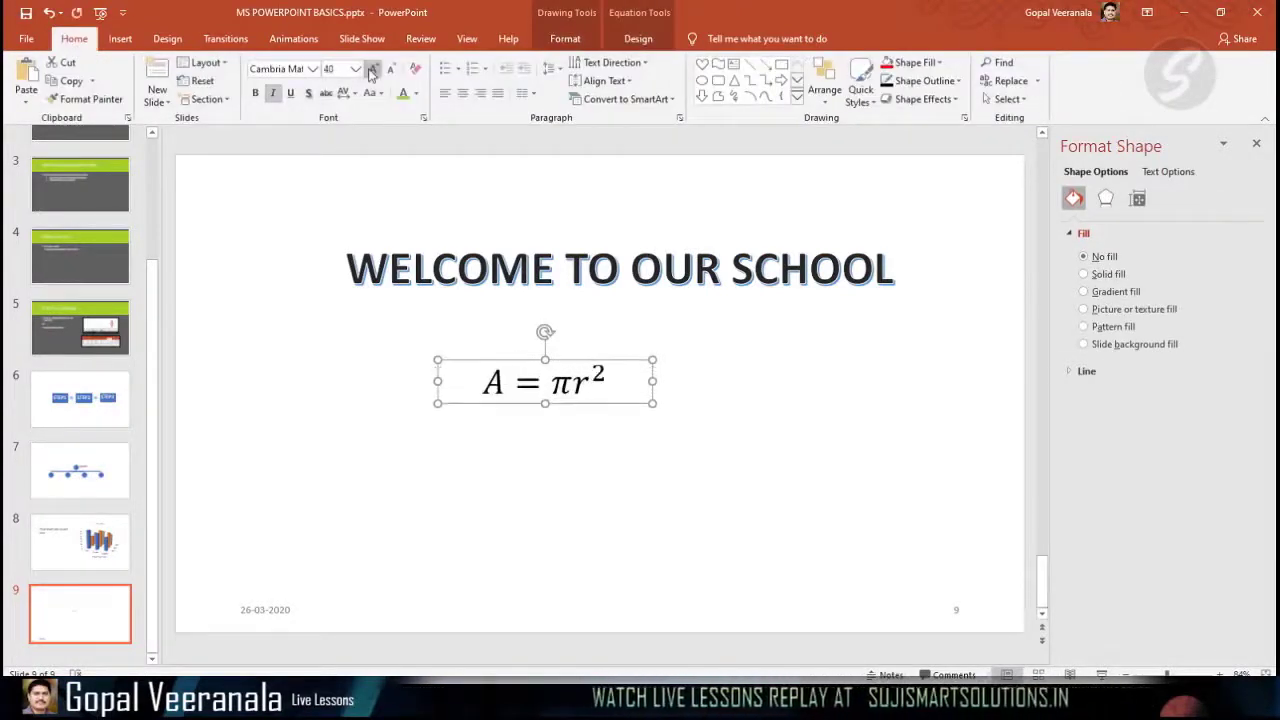
click(374, 68)
click(374, 68)
click(374, 68)
click(741, 363)
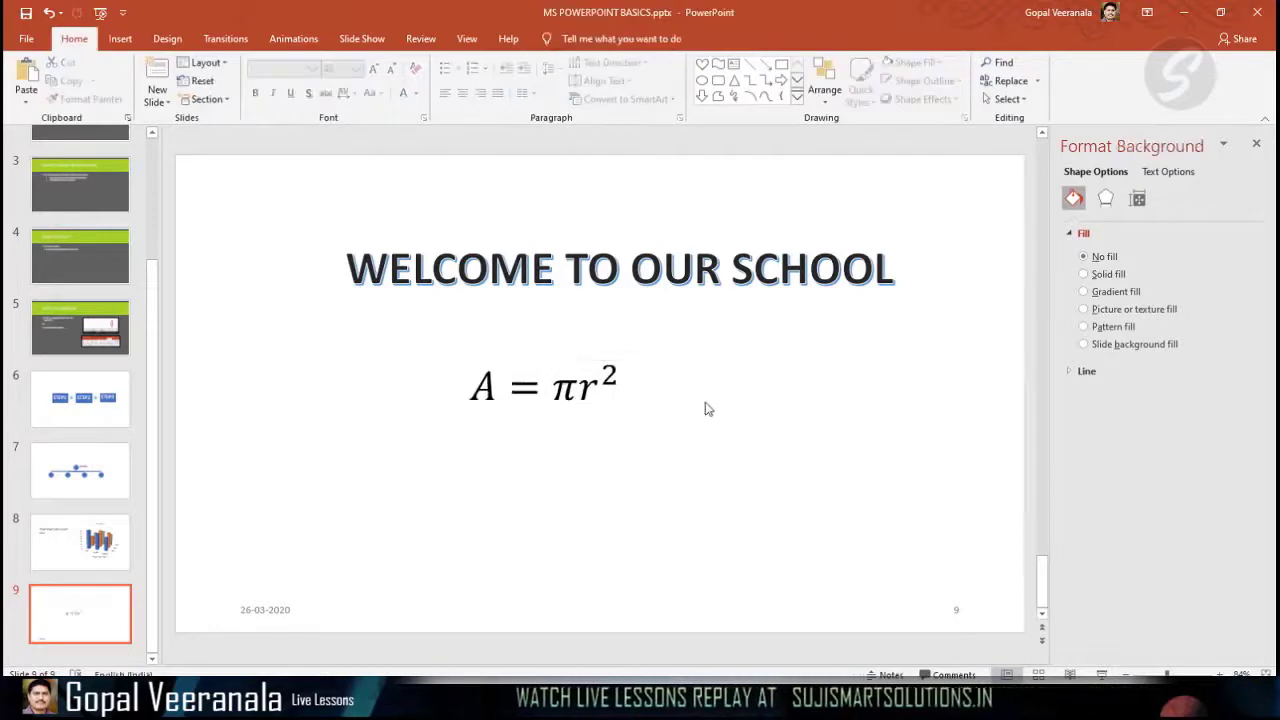
Insert the Taylor expansion equation below it at font size 32, shifted left.
click(136, 40)
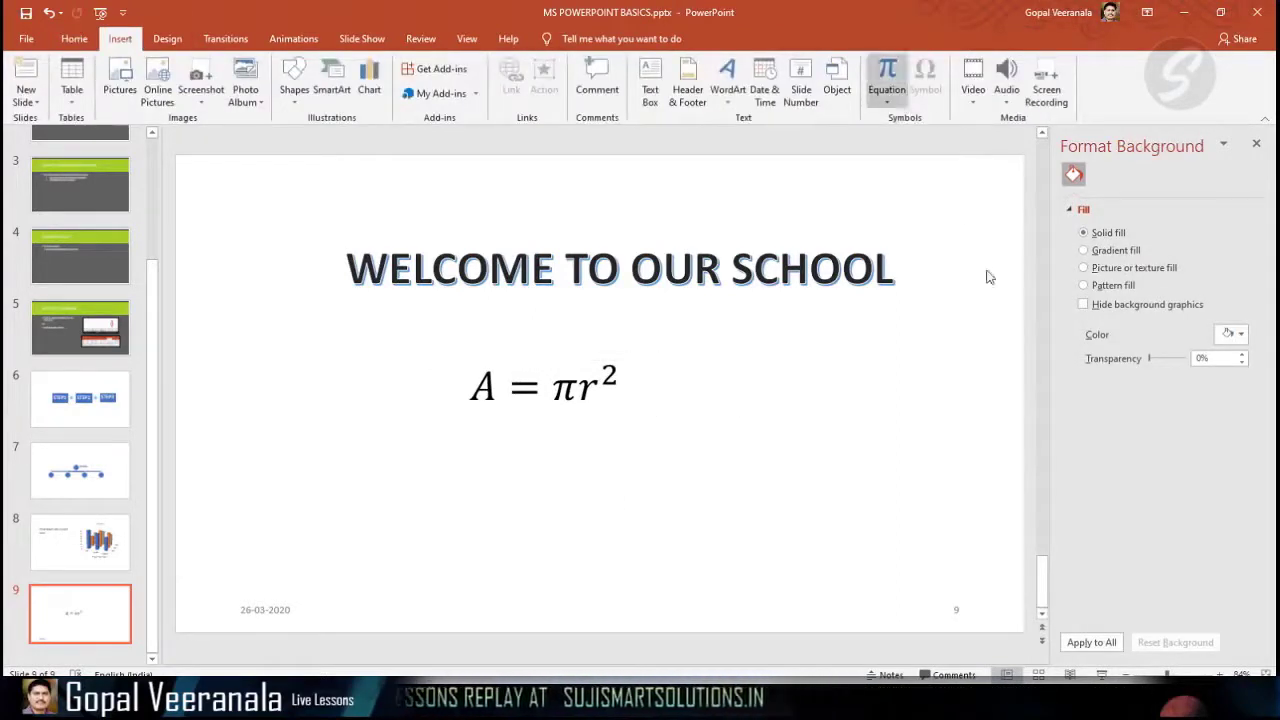
click(887, 100)
click(891, 437)
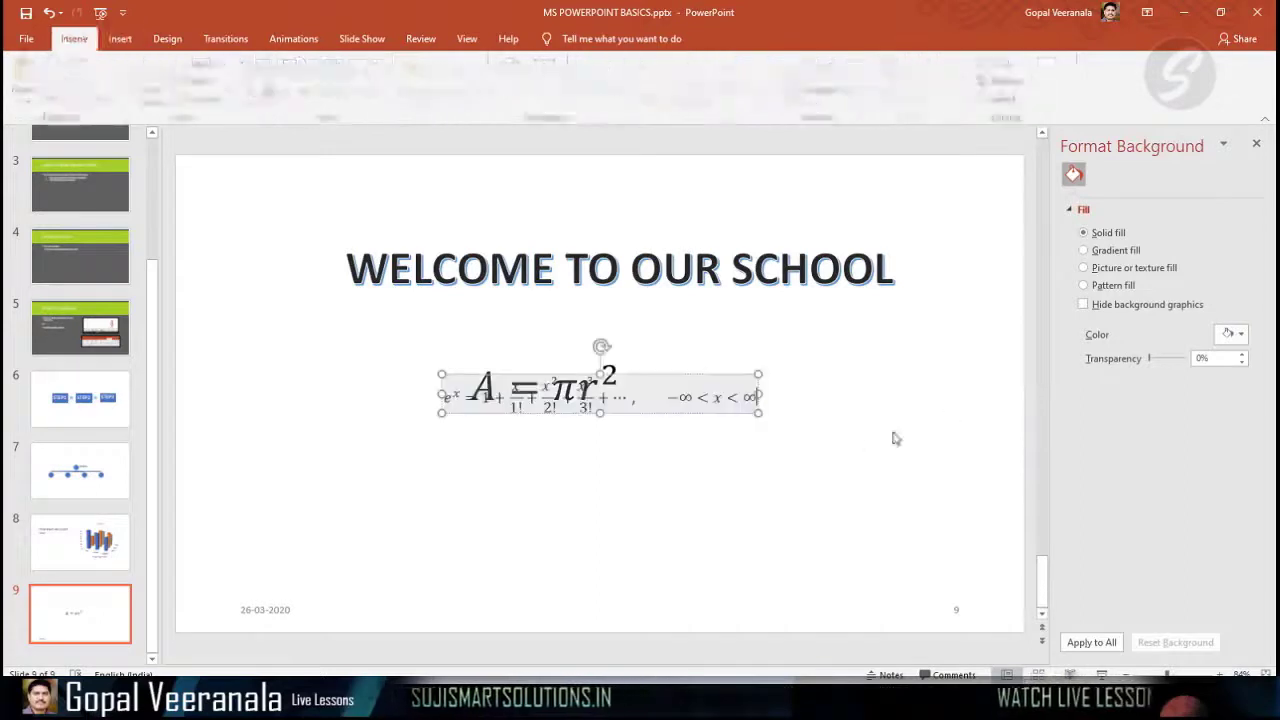
drag(662, 376, 642, 430)
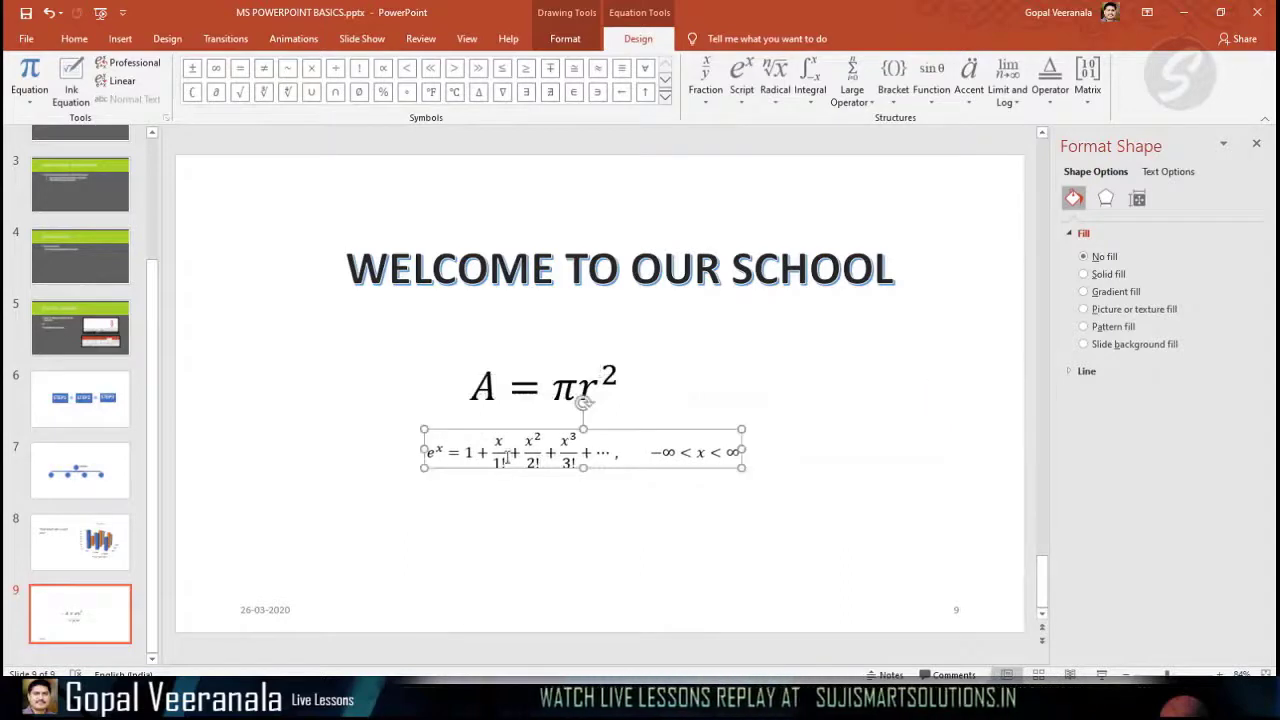
click(75, 39)
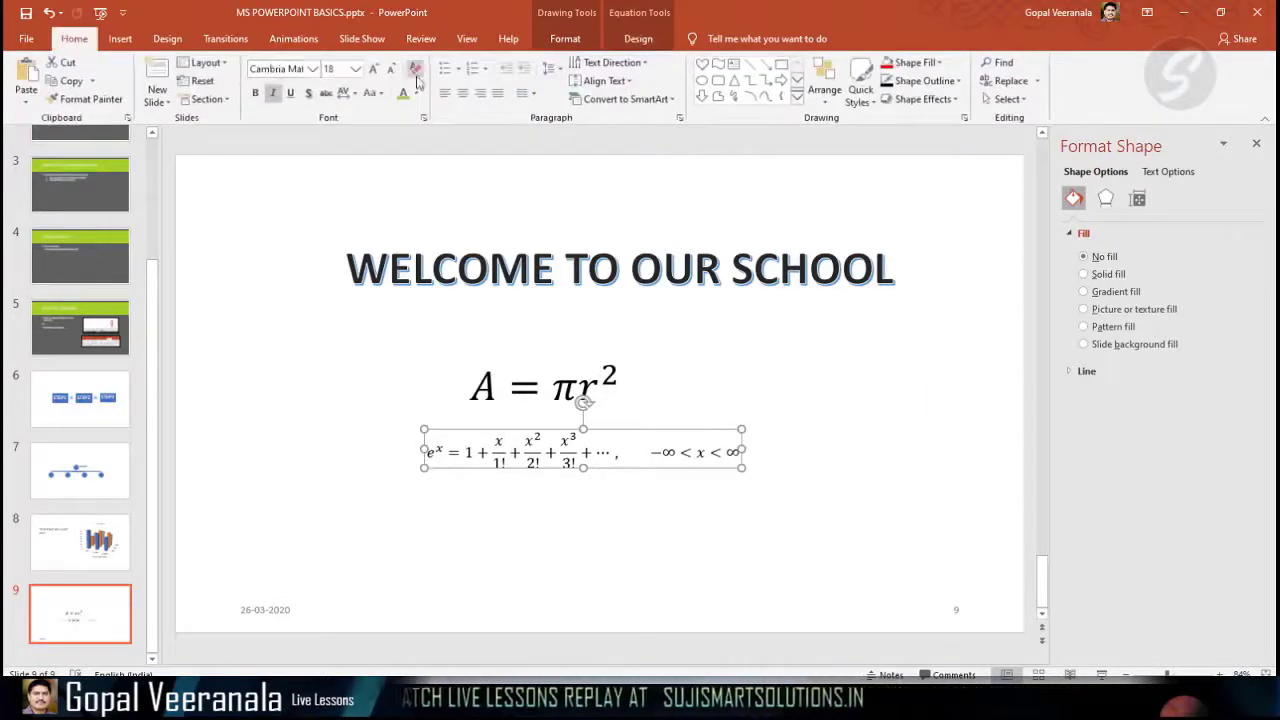
click(373, 68)
click(373, 68)
click(373, 68)
click(373, 68)
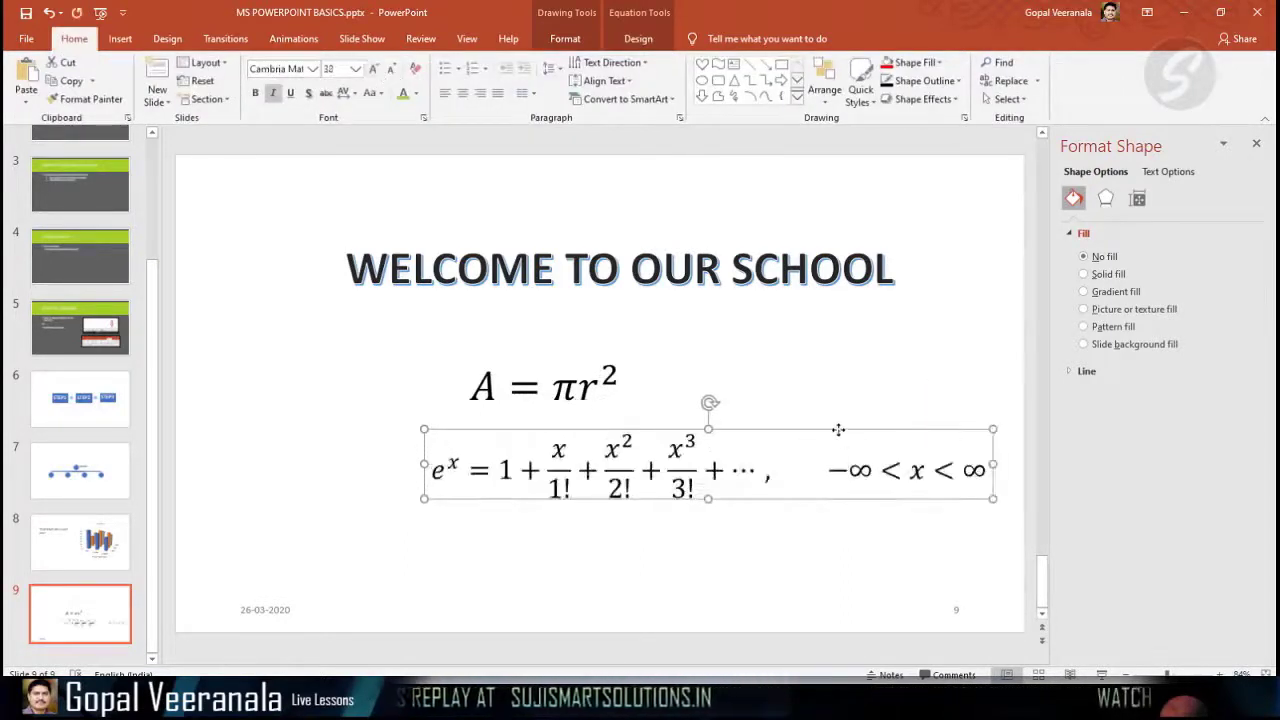
drag(837, 428, 772, 420)
click(988, 486)
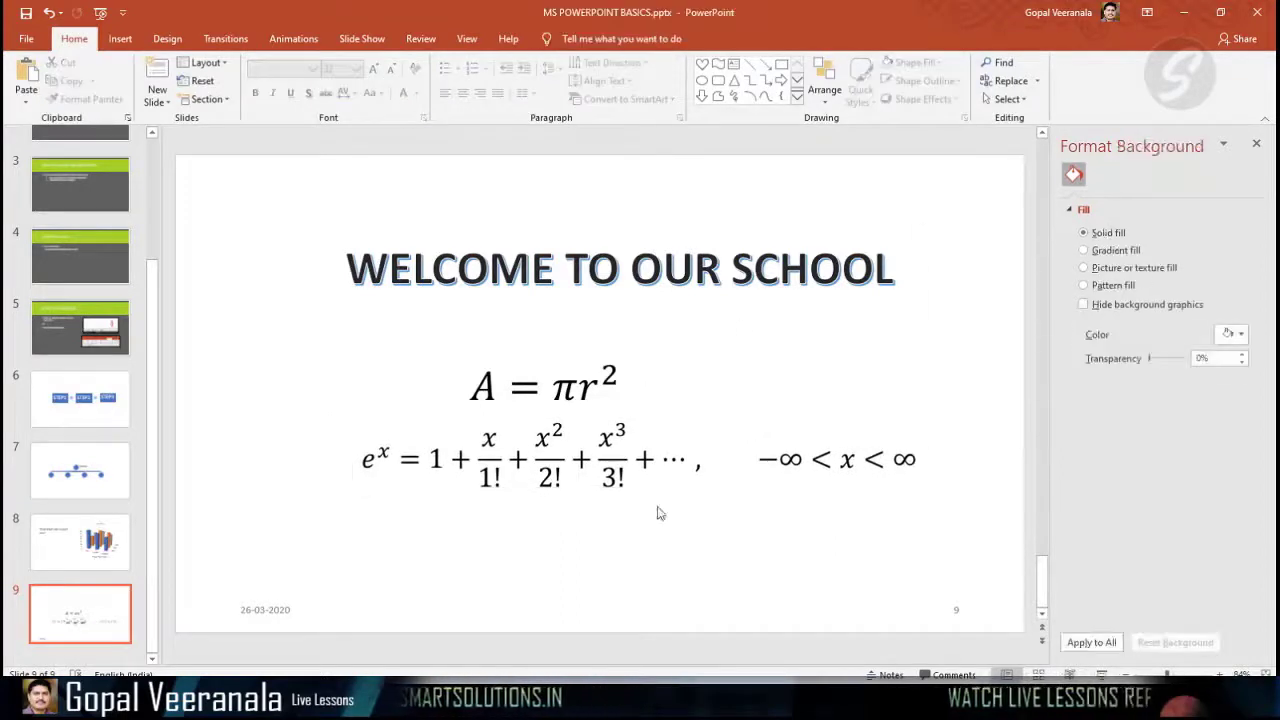
click(595, 462)
Embed the DNA video on slide 10, shrink it to 17.44 × 9.81 cm at upper left, and preview it.
click(836, 420)
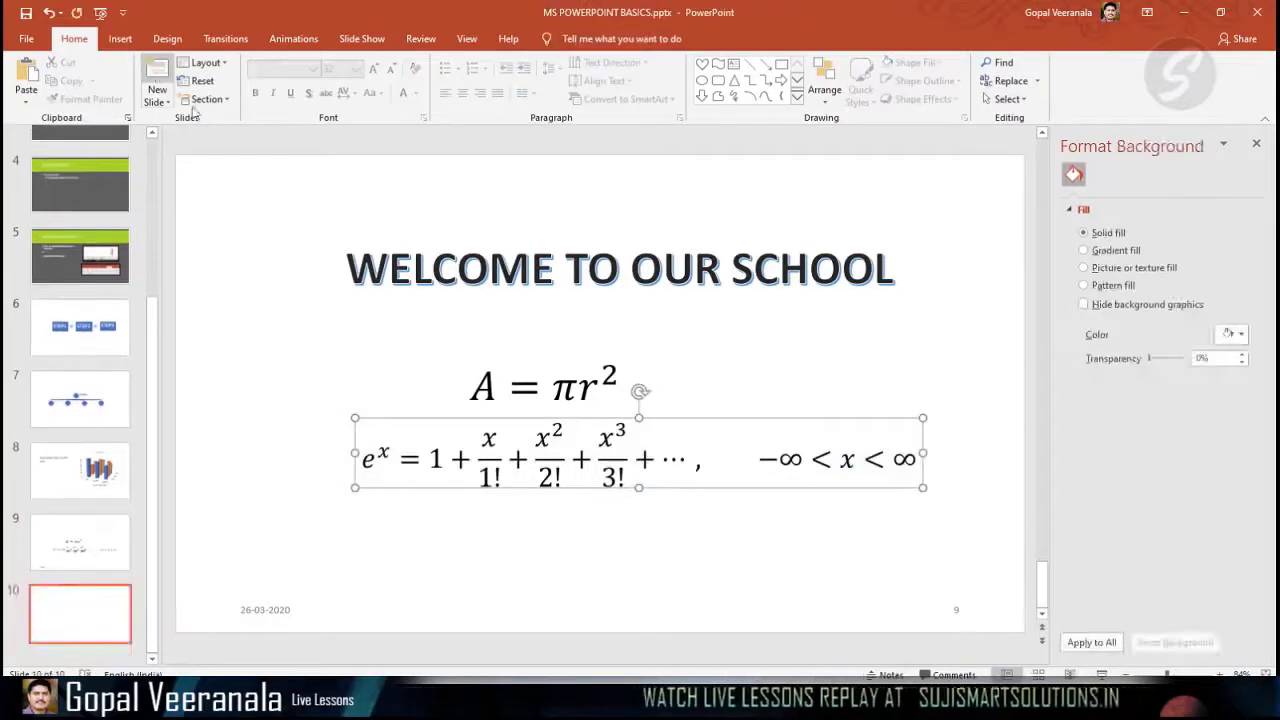
click(120, 38)
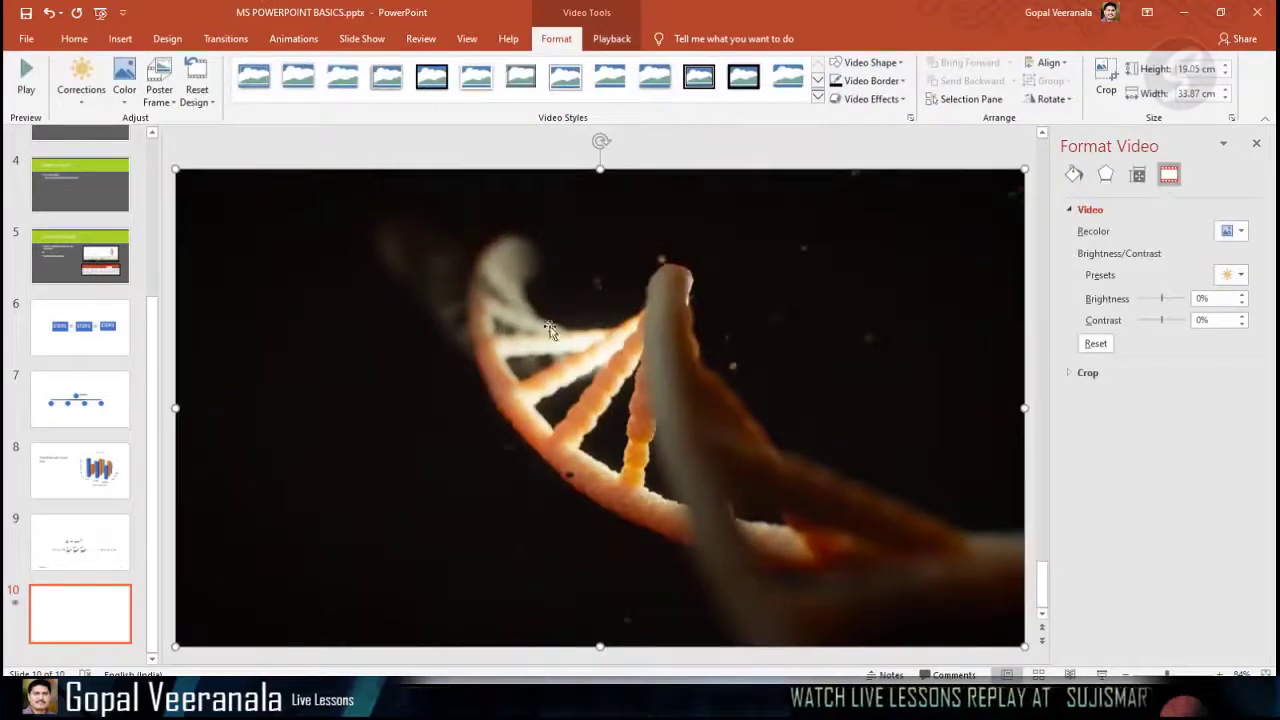
drag(176, 168, 585, 386)
drag(965, 428, 555, 258)
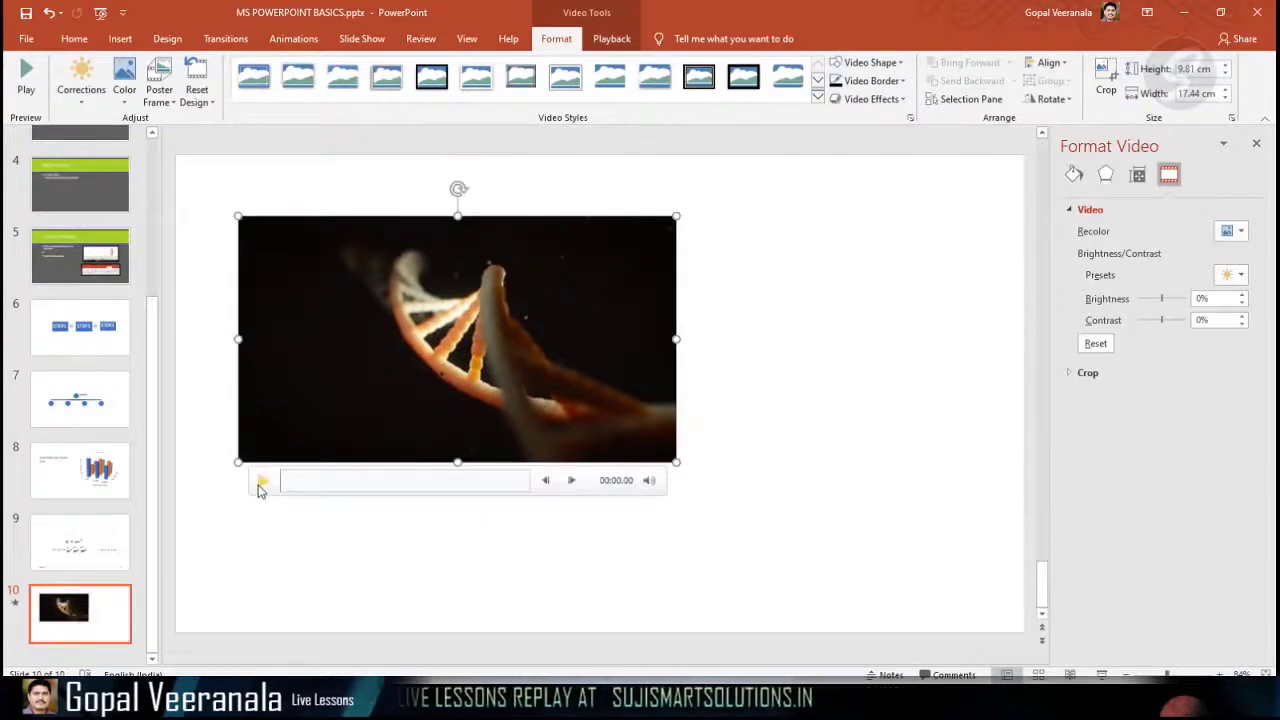
click(259, 486)
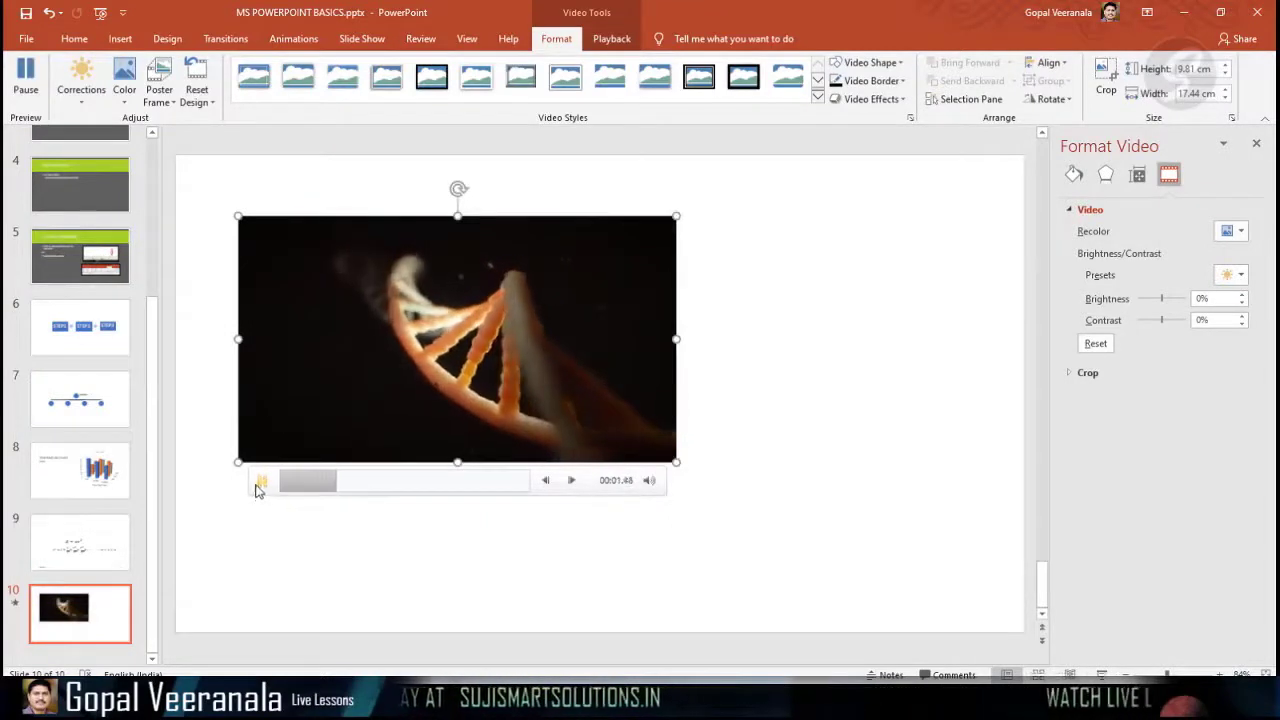
click(749, 557)
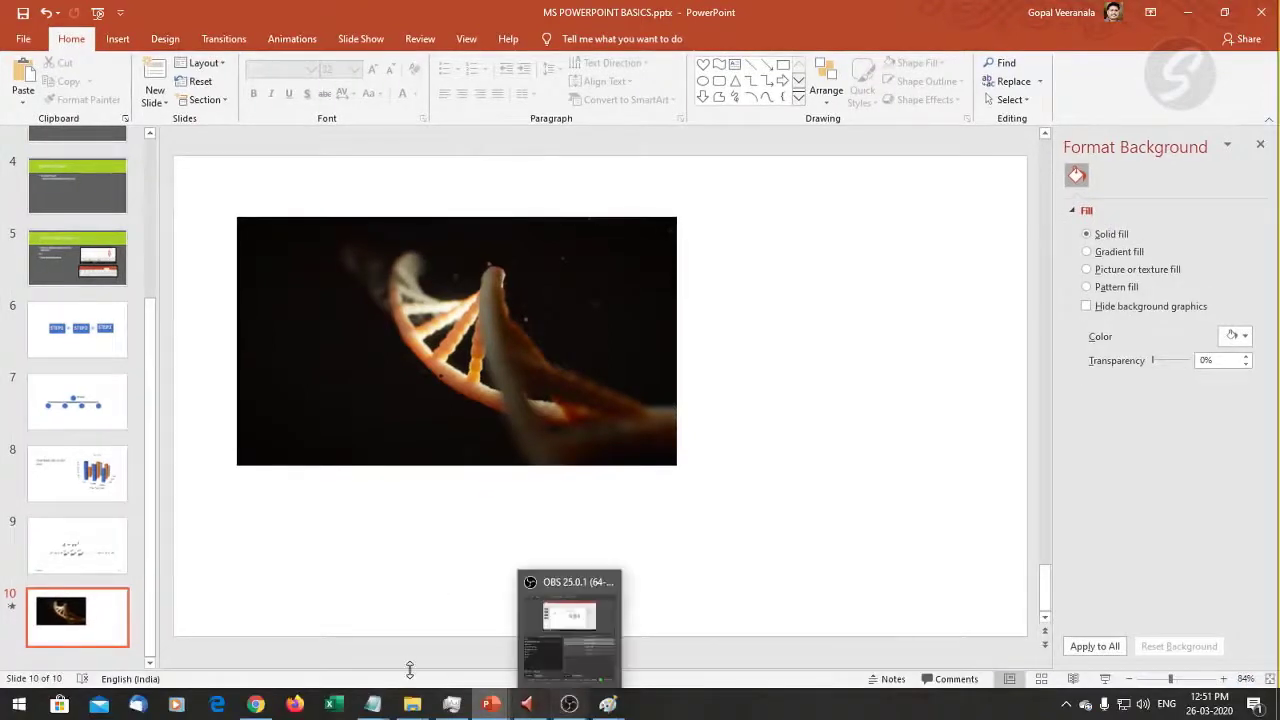
click(1105, 679)
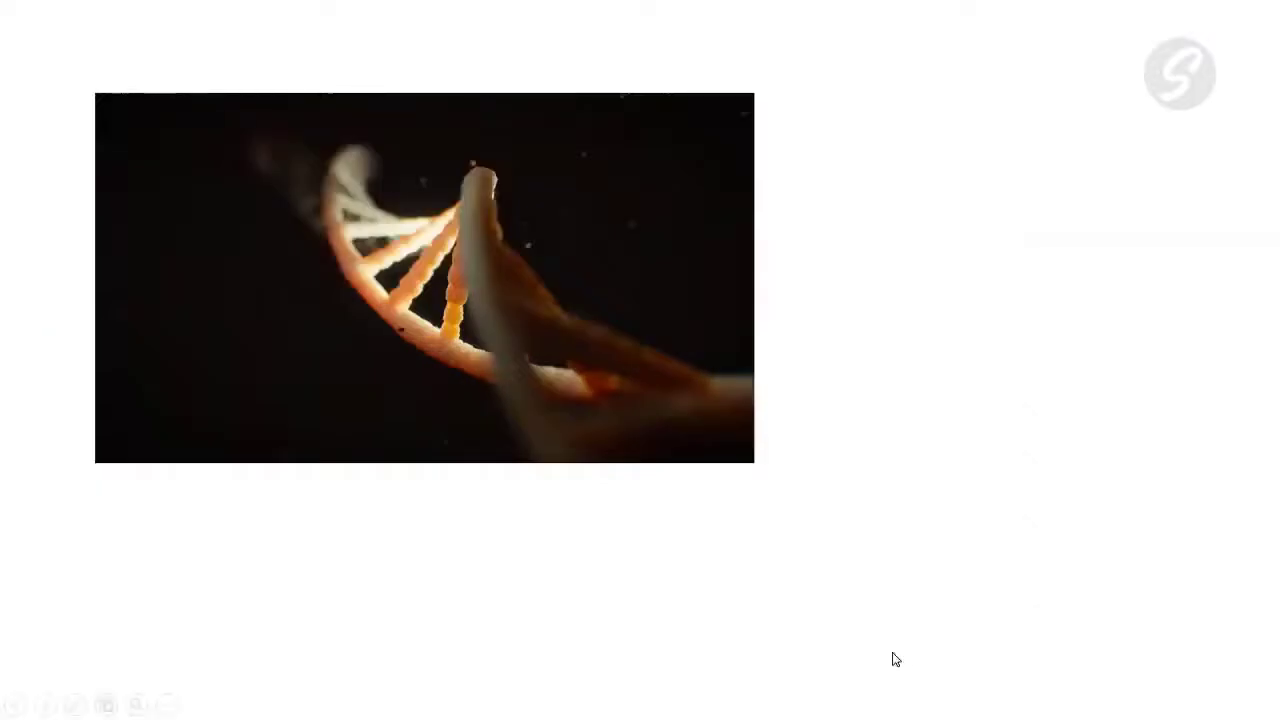
mouse_move(502, 320)
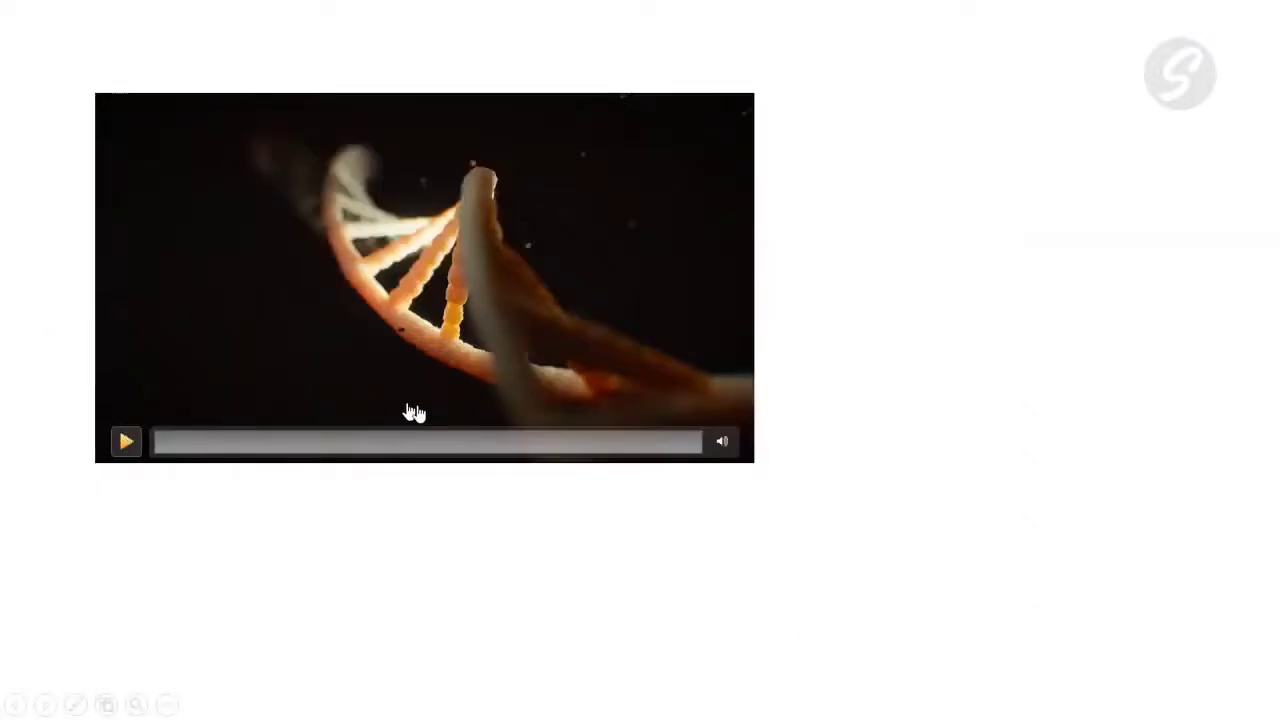
key(Escape)
mouse_move(597, 353)
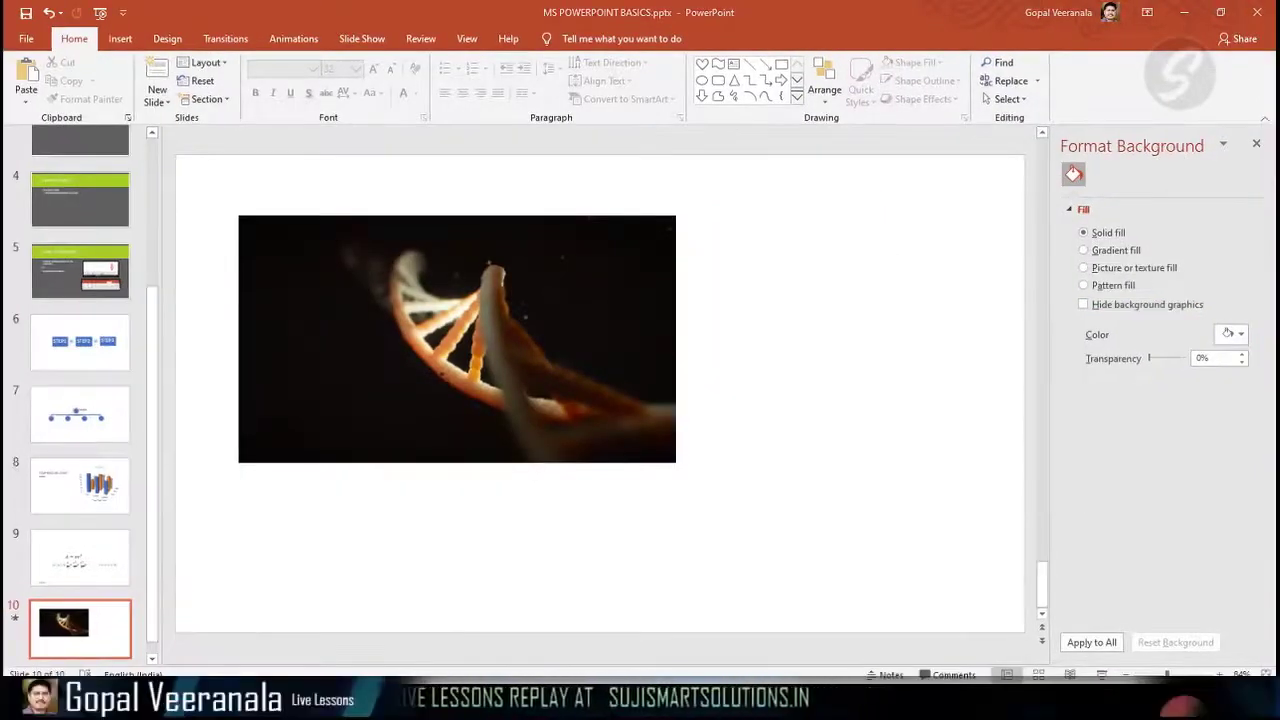
Change the DNA video's looping playback option and nudge it up and left.
click(634, 220)
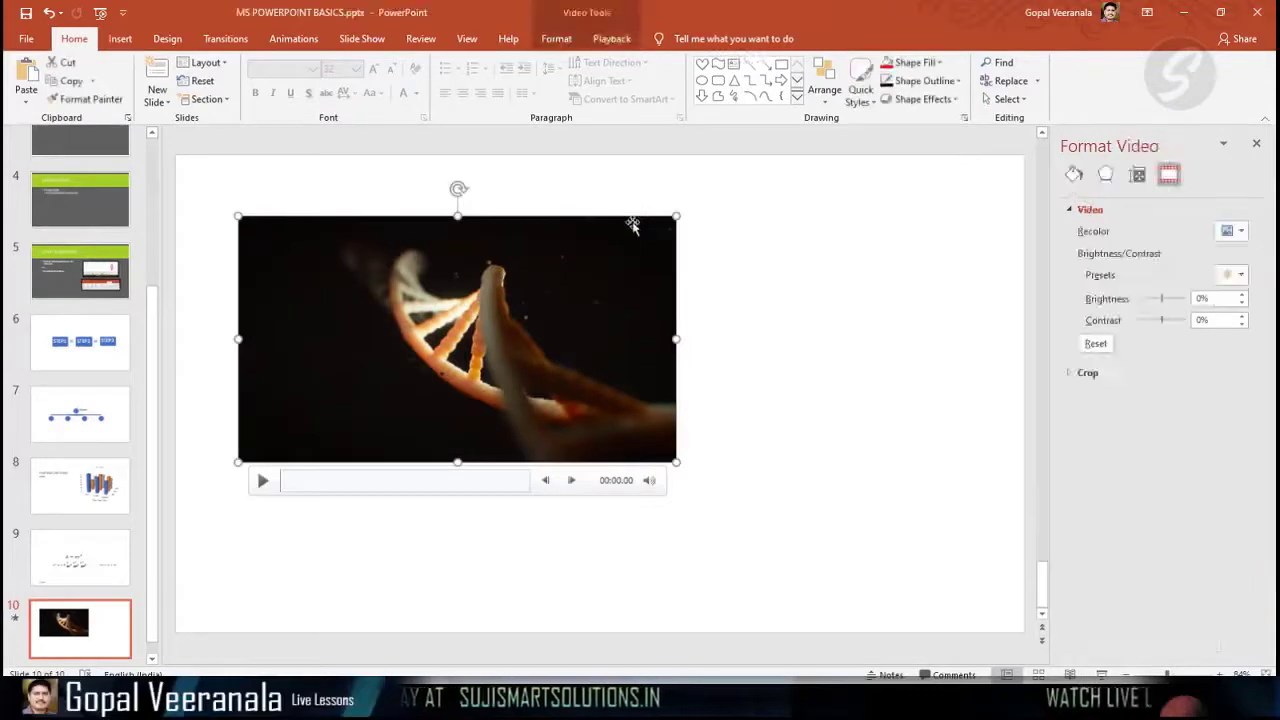
click(605, 38)
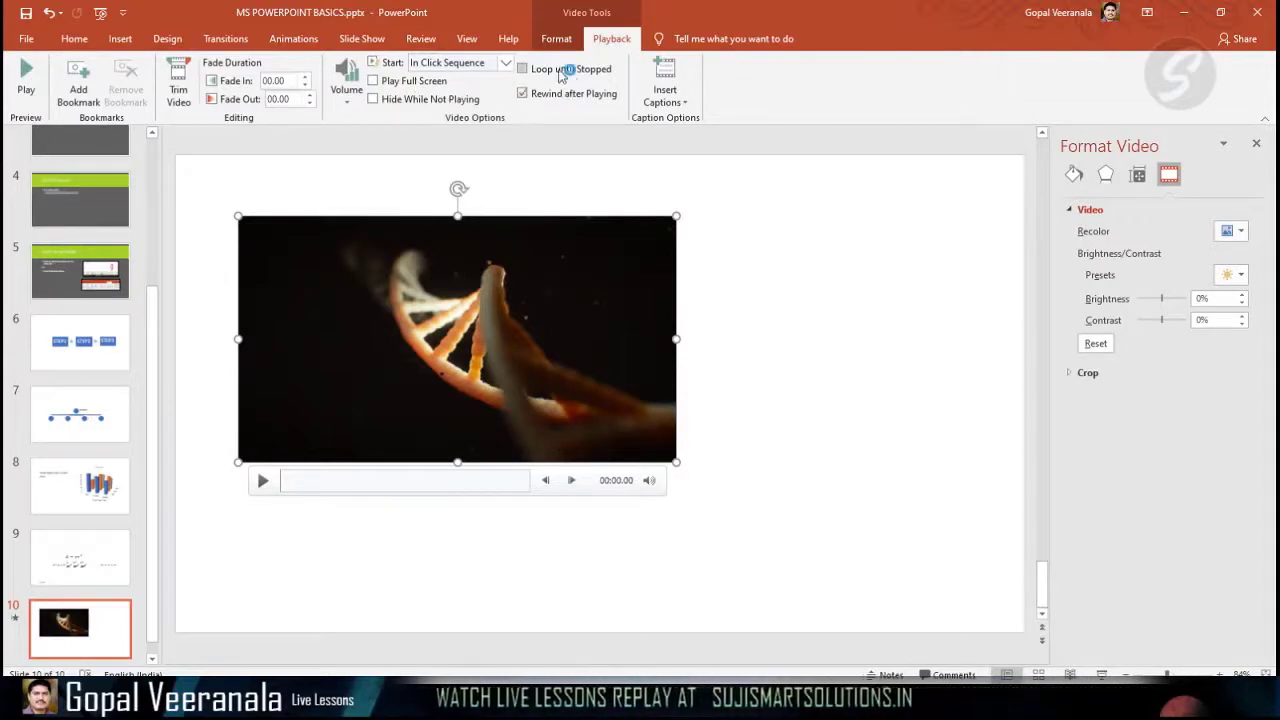
click(566, 69)
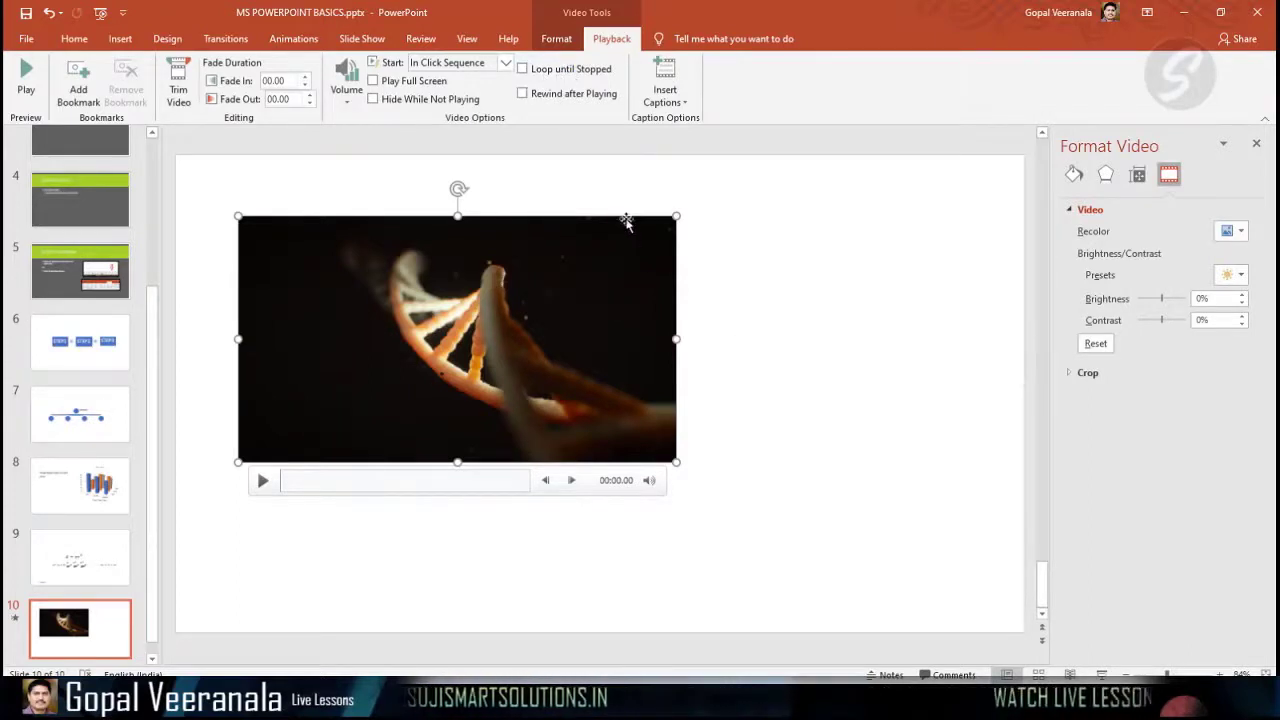
drag(621, 216, 599, 198)
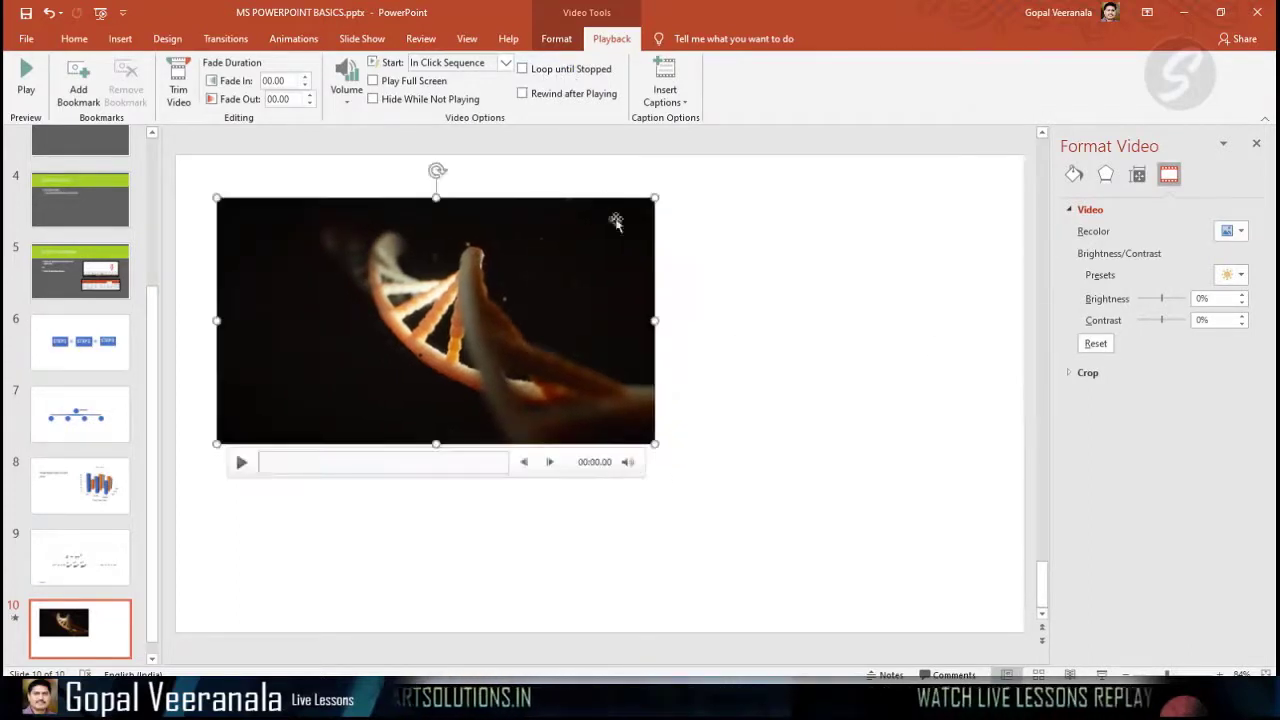
click(903, 346)
Add a new blank slide 11 after slide 10.
click(122, 40)
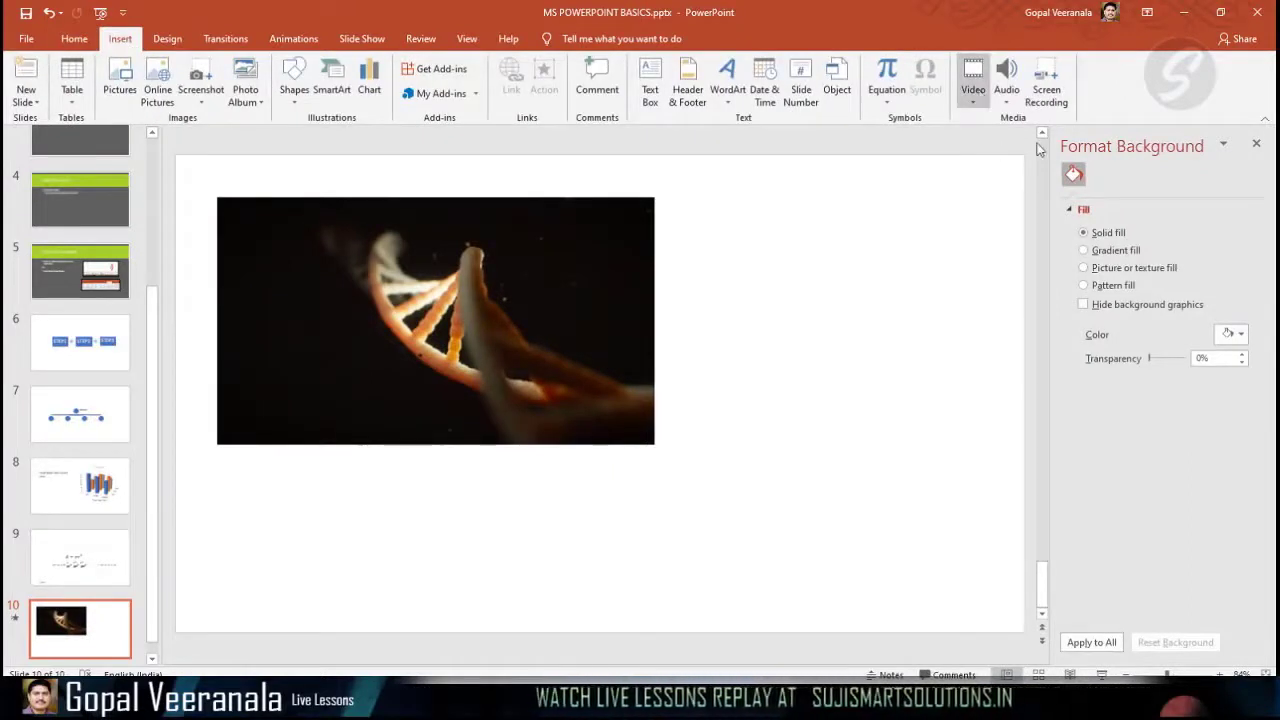
click(543, 232)
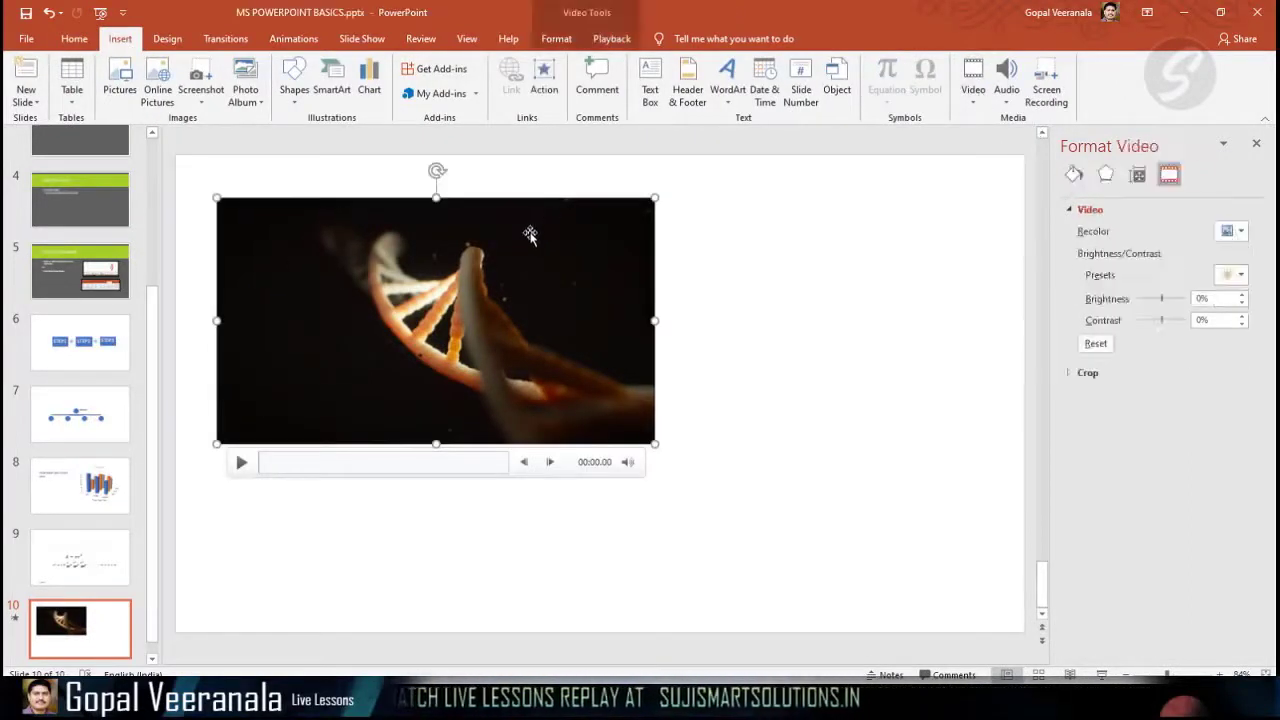
click(30, 70)
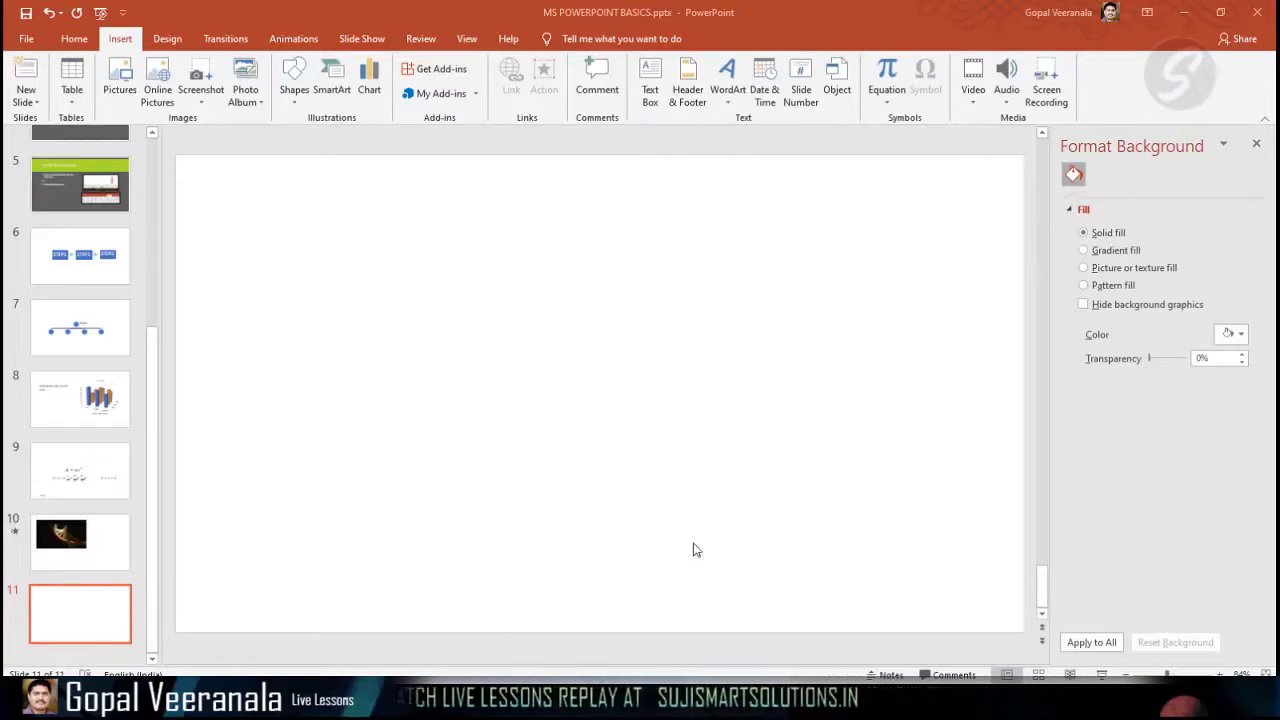
Open YouTube's Digestive System, Part 2 Crash Course video, select its address, and pause it.
key(alt+Tab)
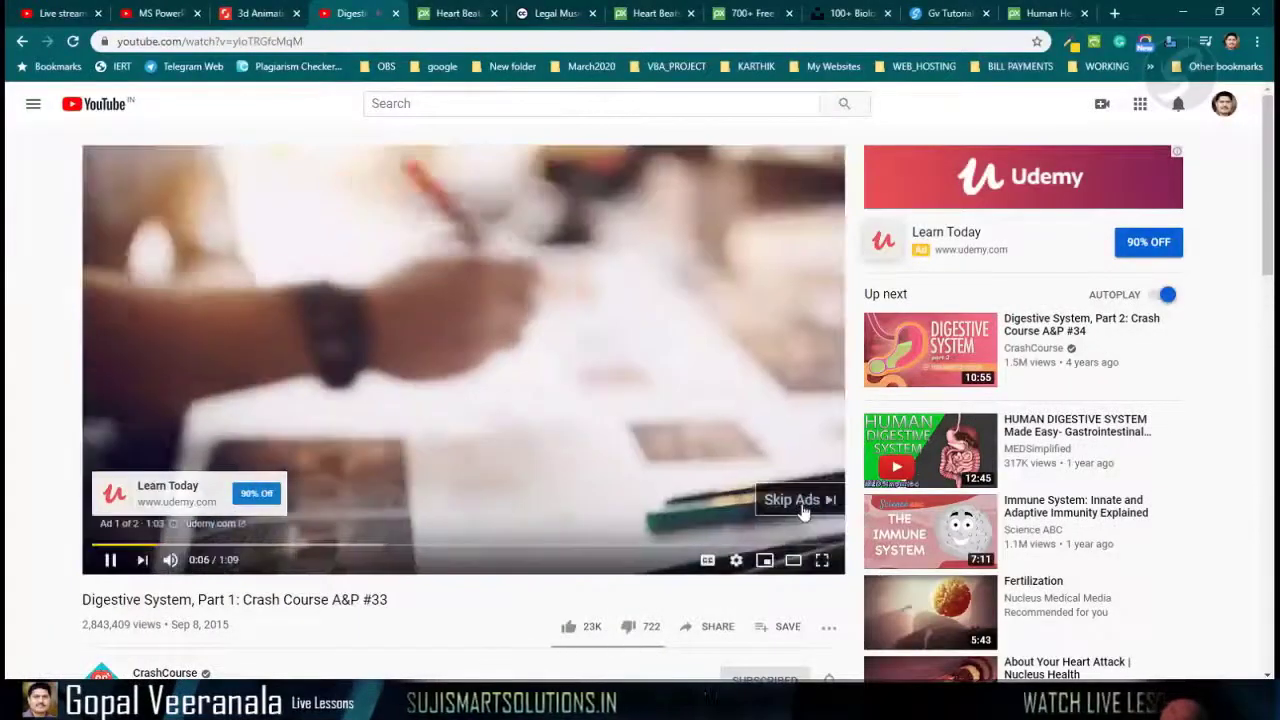
click(796, 505)
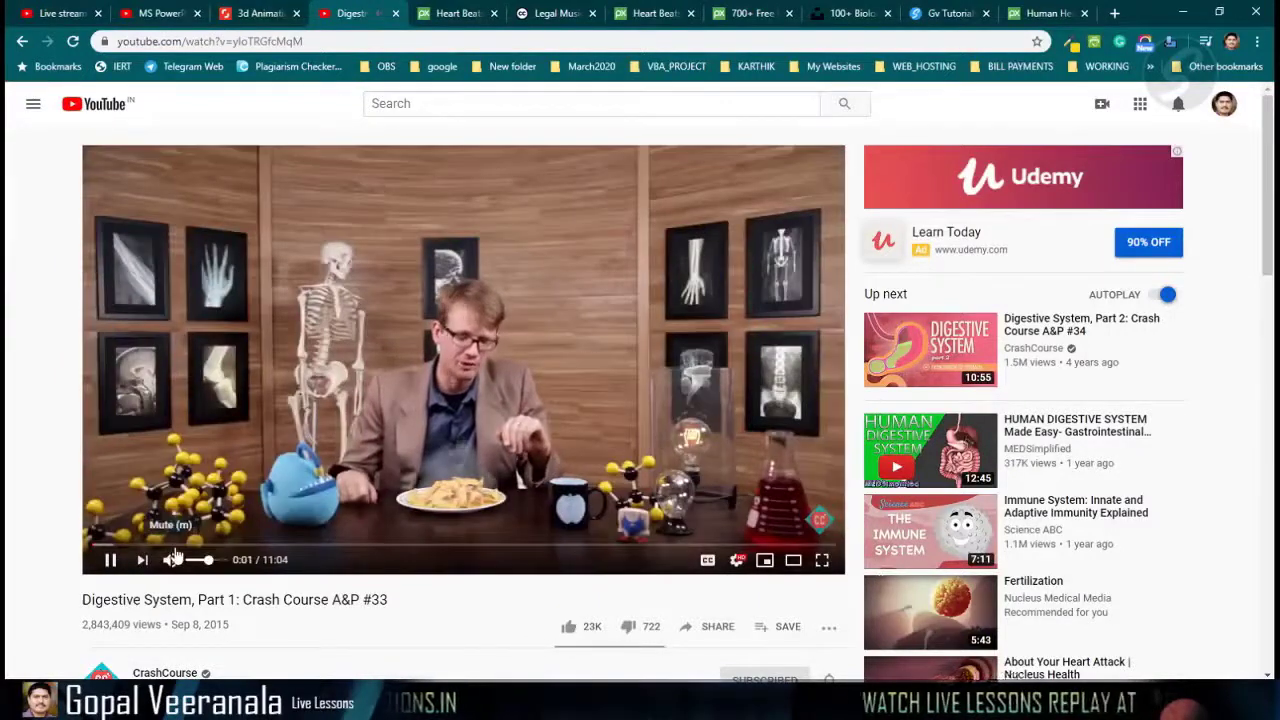
click(252, 547)
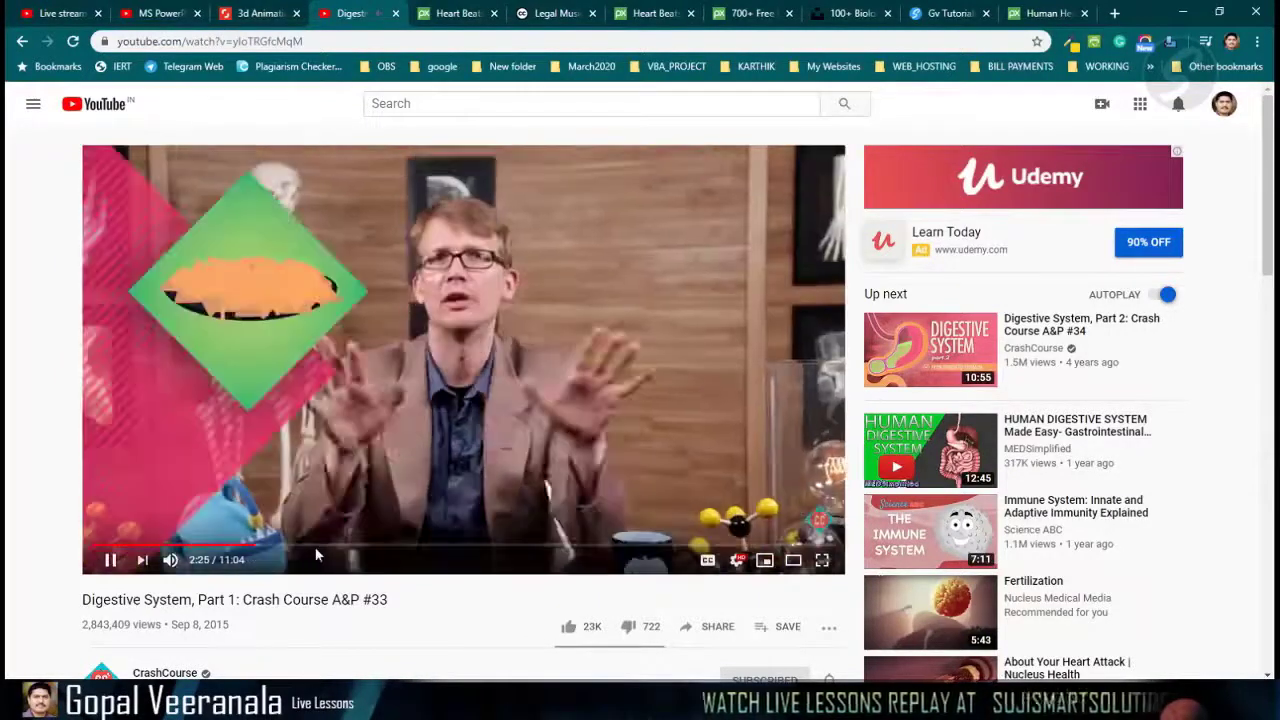
scroll(897, 557, down, 1)
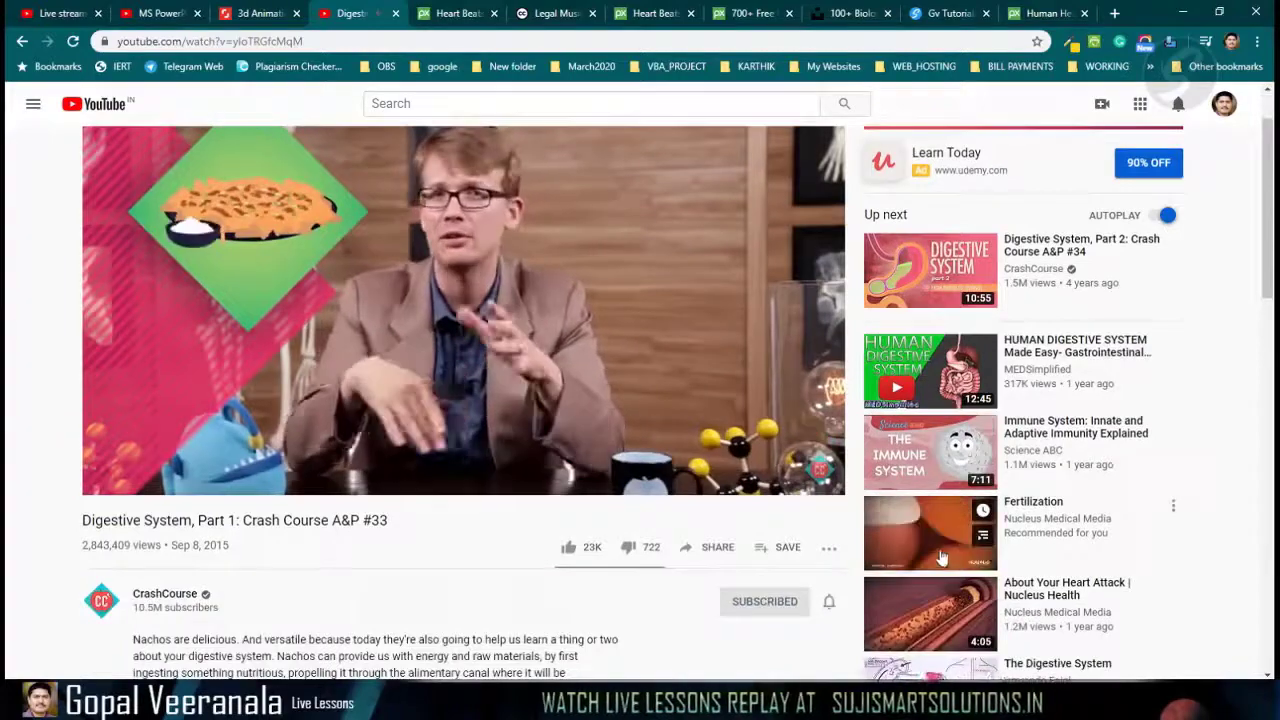
click(920, 268)
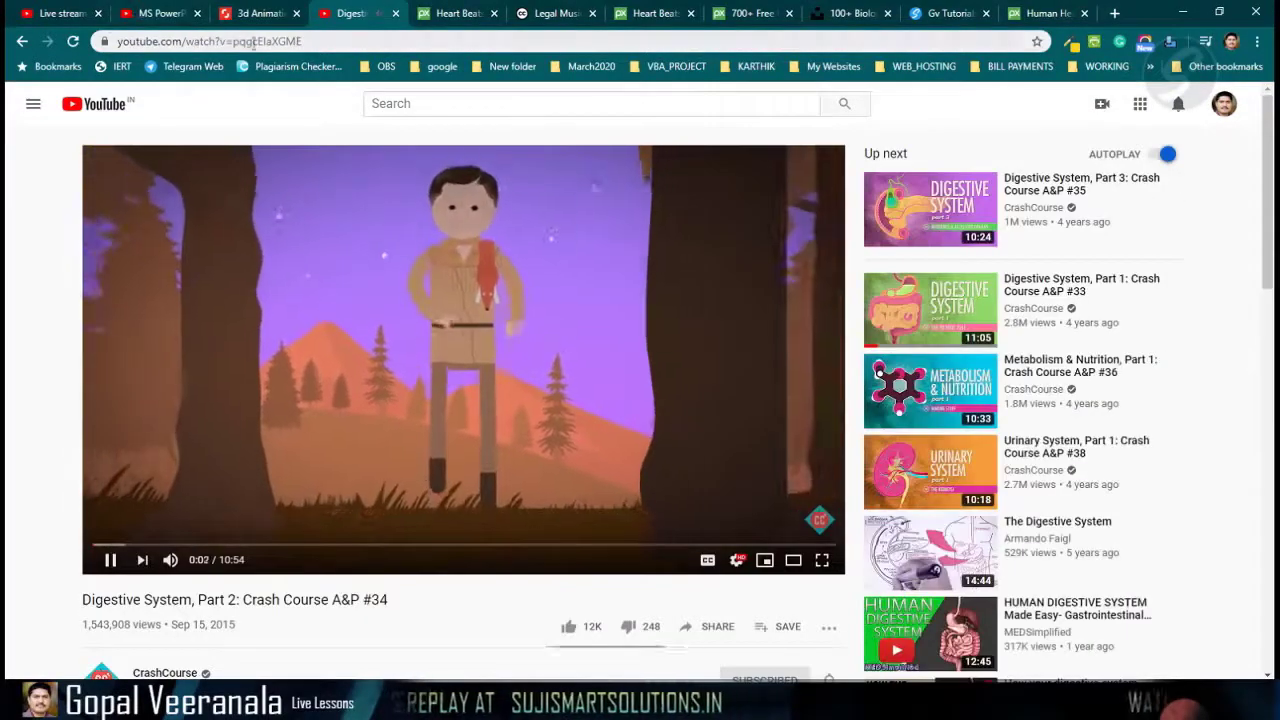
click(341, 40)
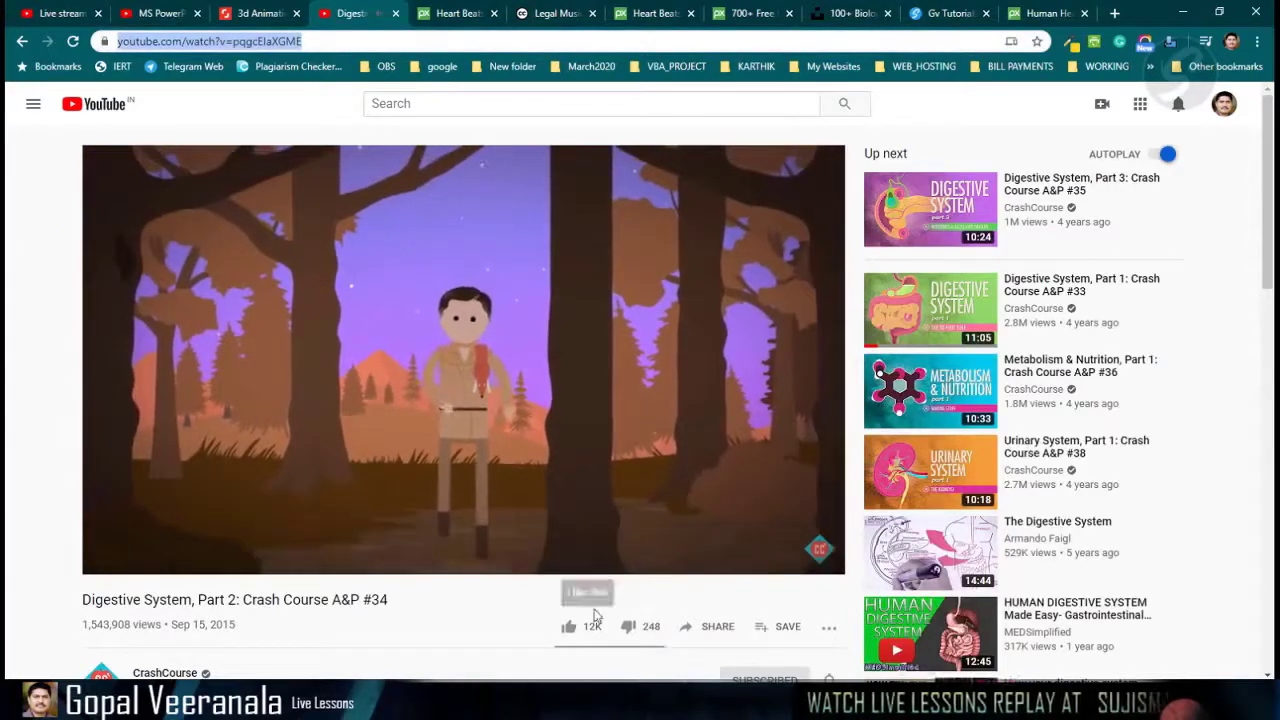
click(696, 404)
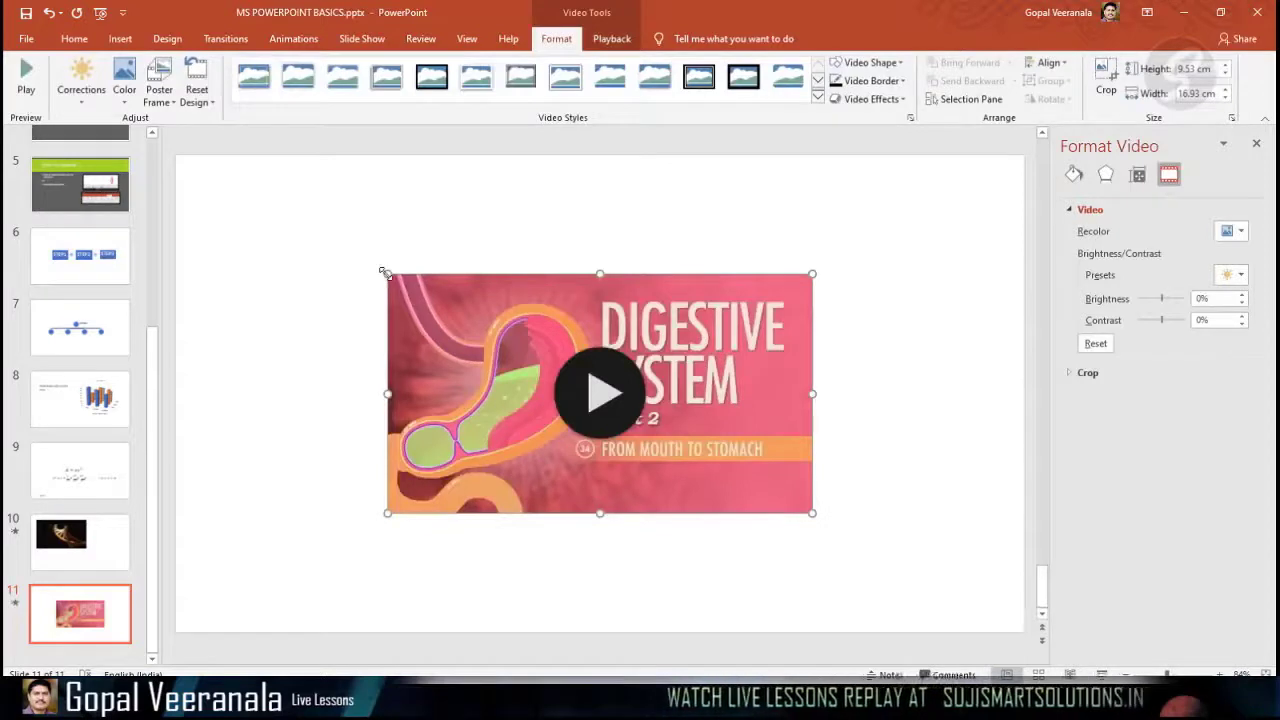
Enlarge the embedded Digestive System video and position it right of centre on slide 11.
drag(388, 273, 357, 260)
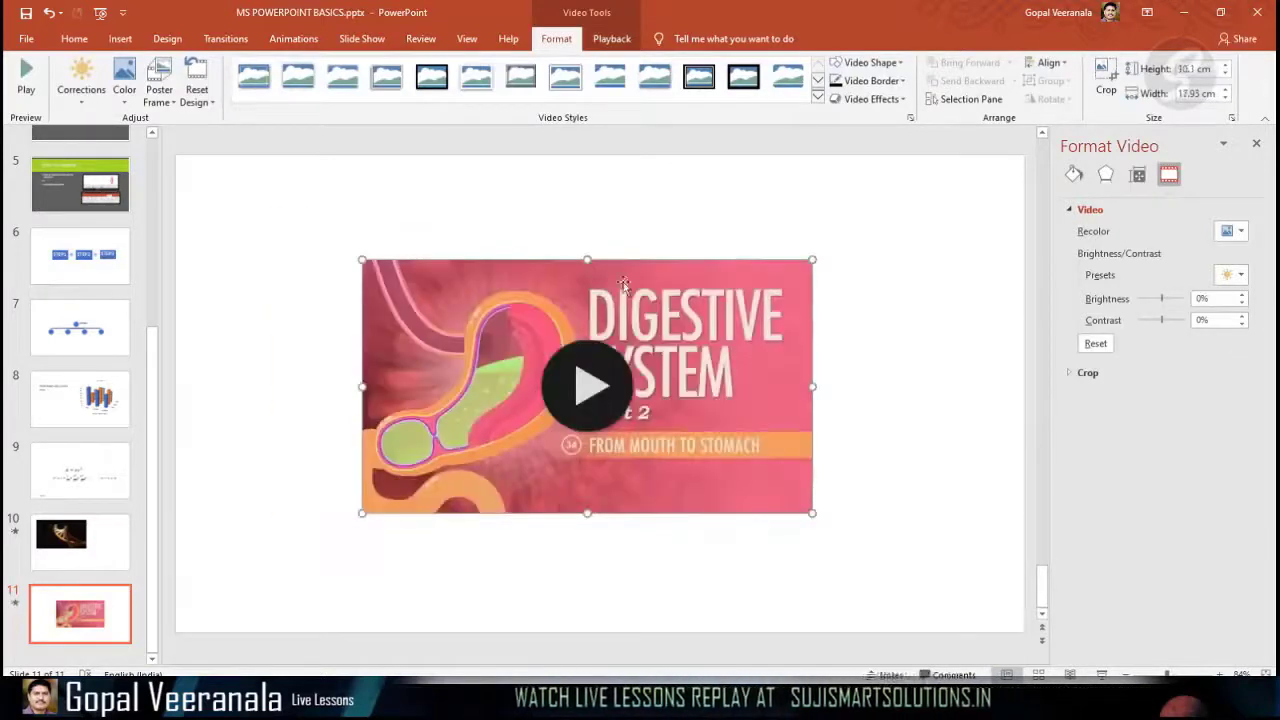
drag(640, 262, 814, 199)
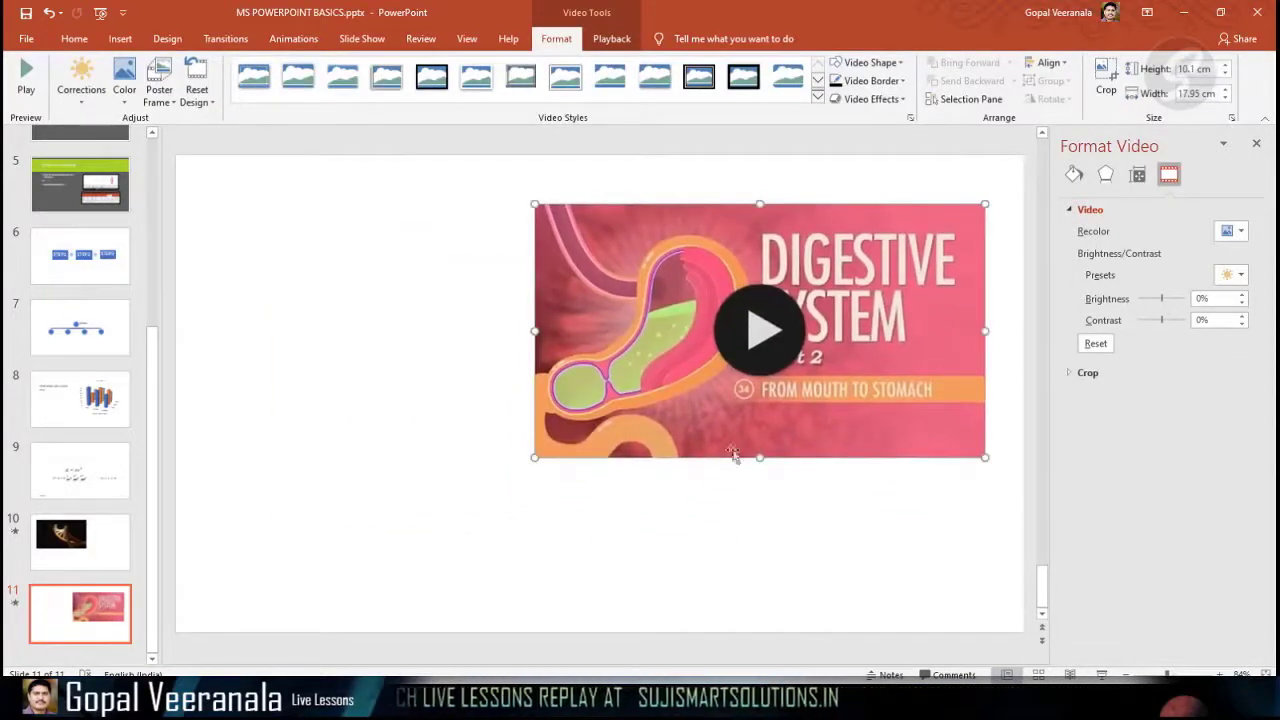
drag(732, 440, 752, 474)
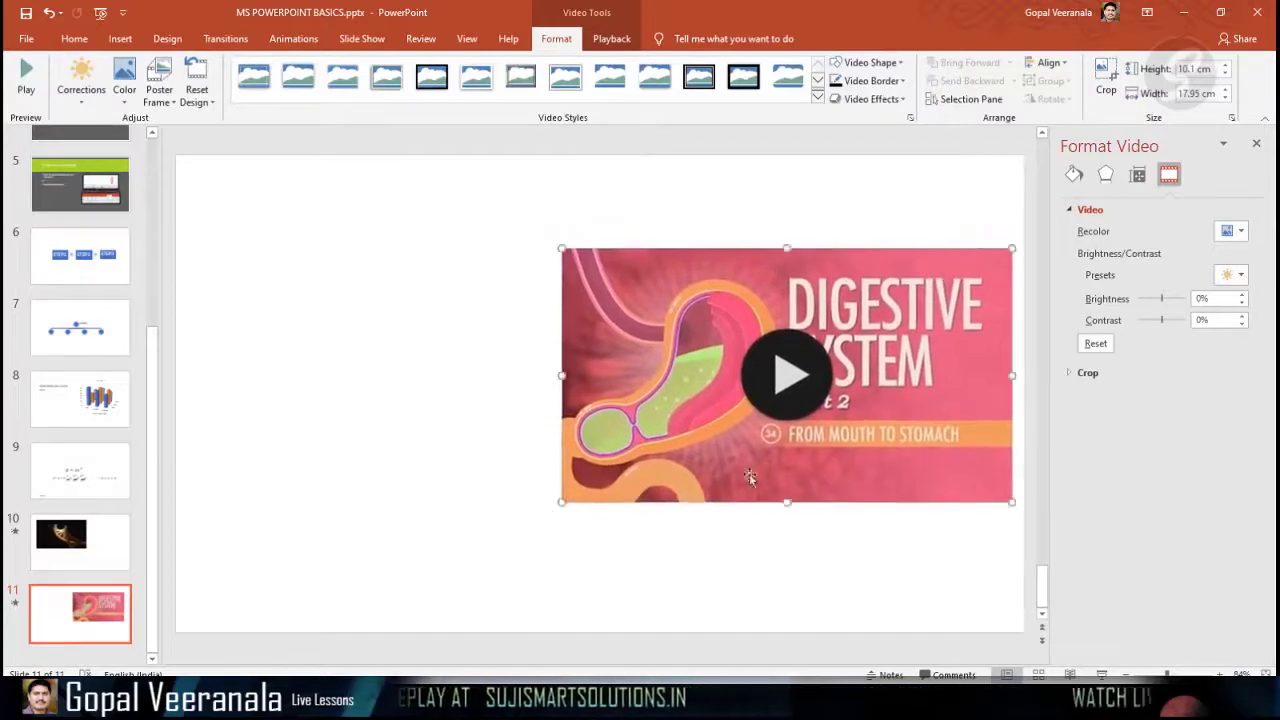
drag(560, 247, 528, 230)
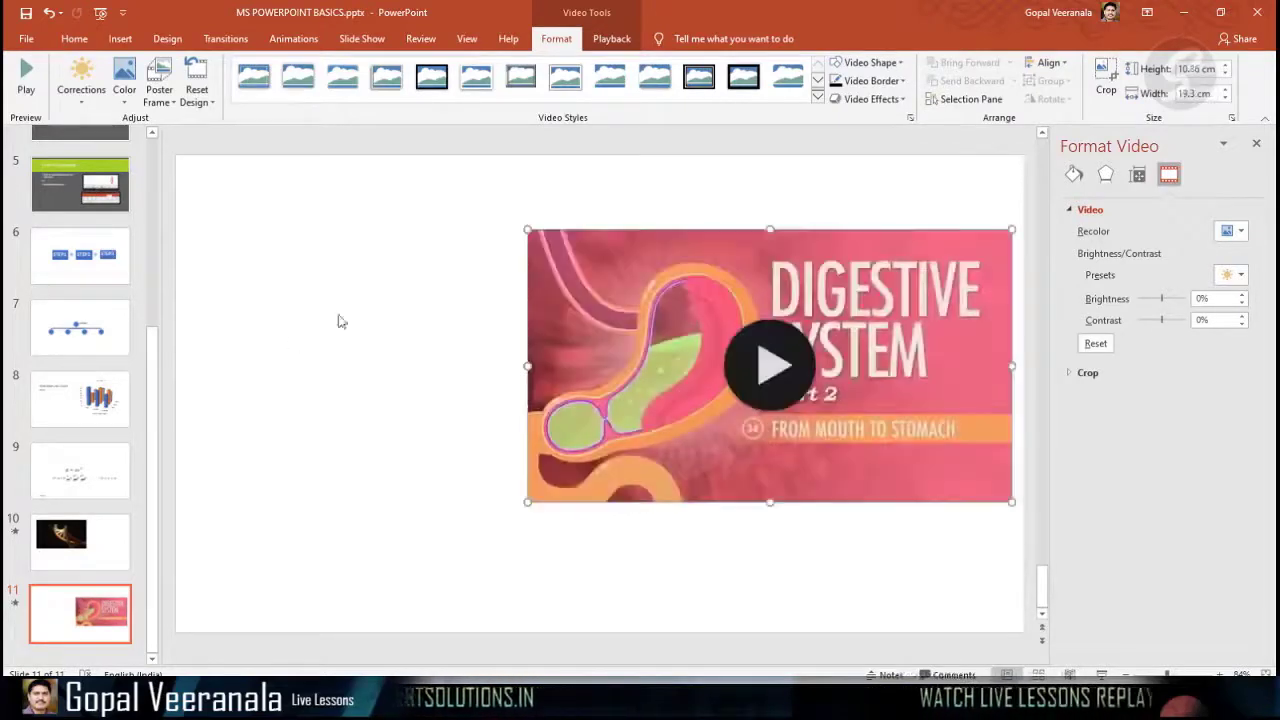
click(345, 360)
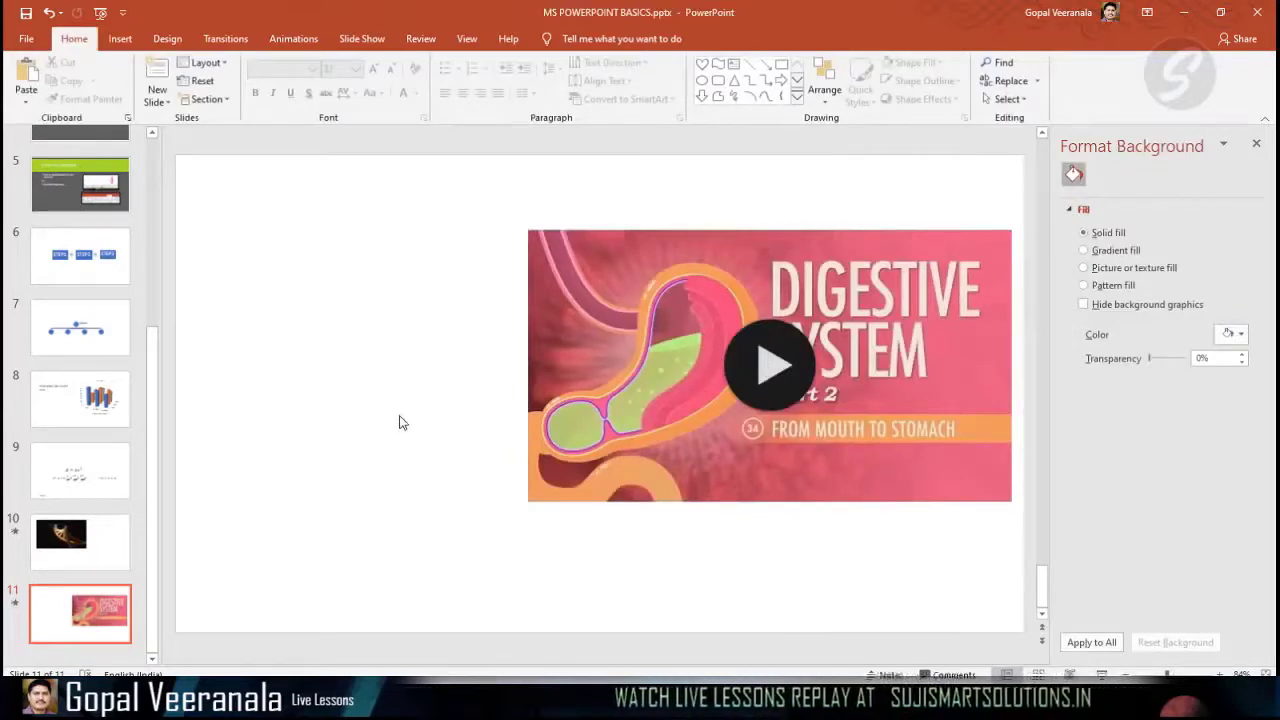
Glance at the DNA video slide, then return and start the embedded video.
click(80, 540)
click(80, 612)
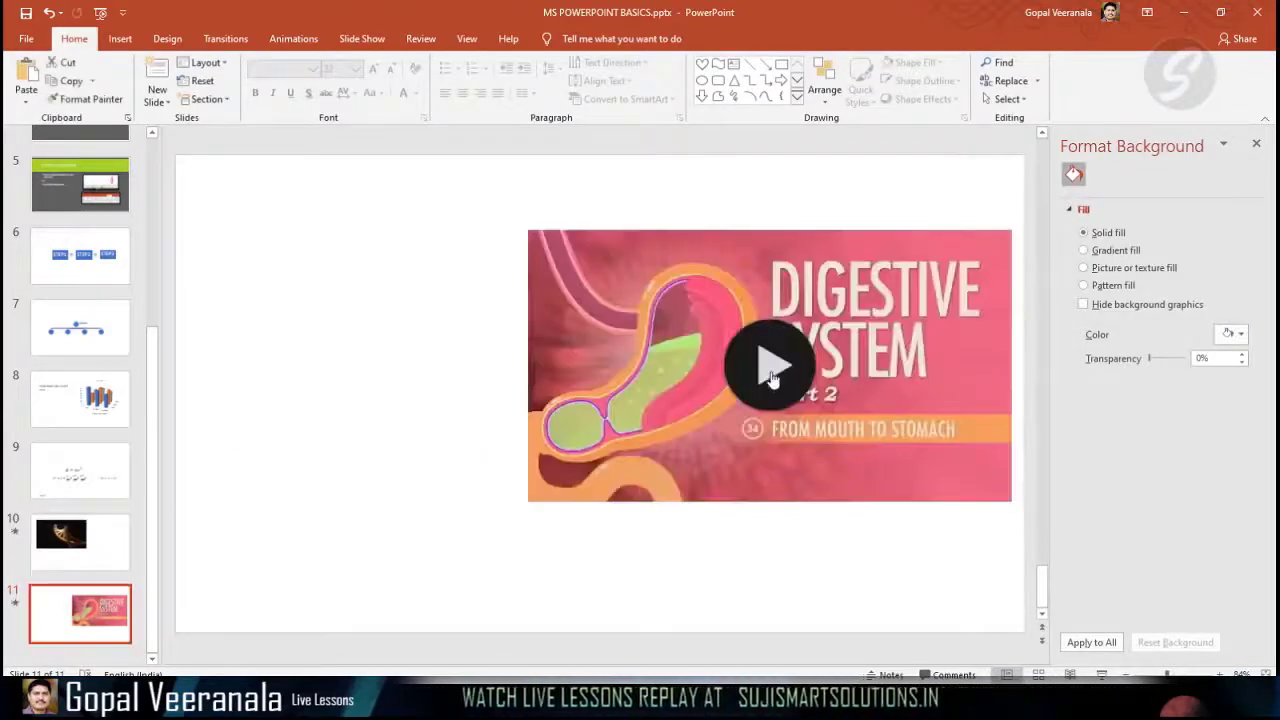
click(770, 376)
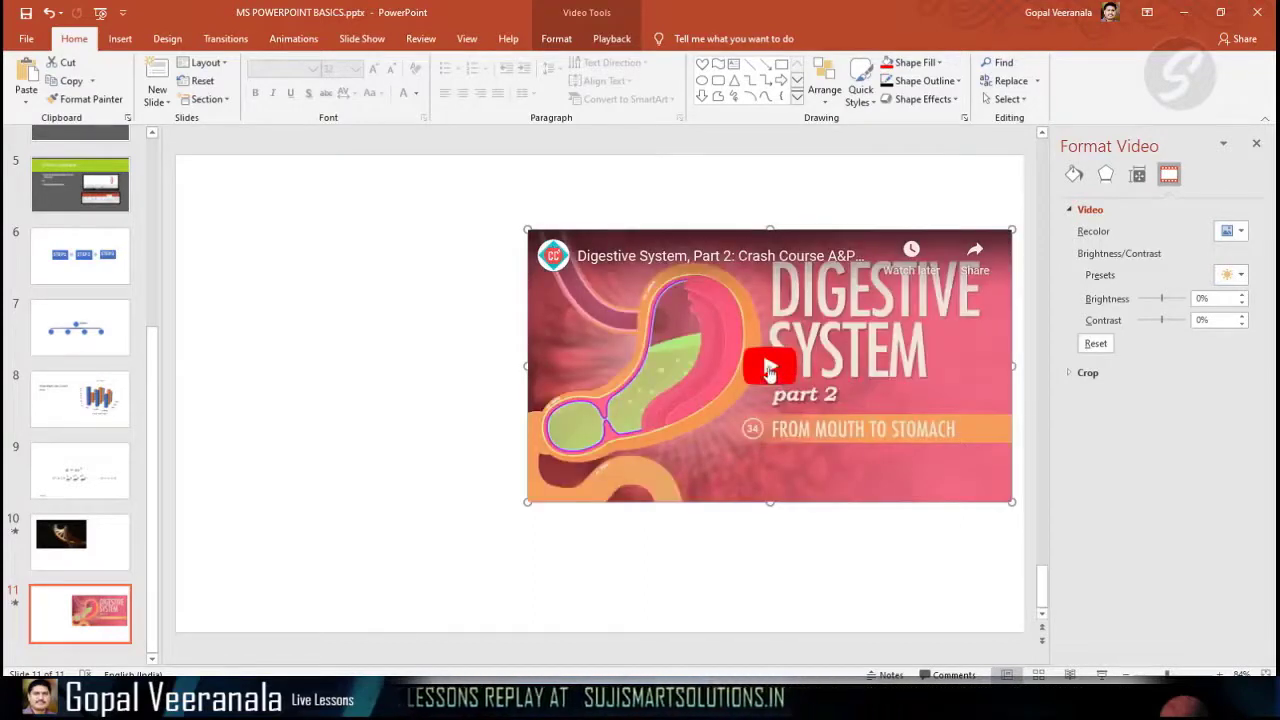
Test-play the embedded YouTube video on slide 11.
click(771, 367)
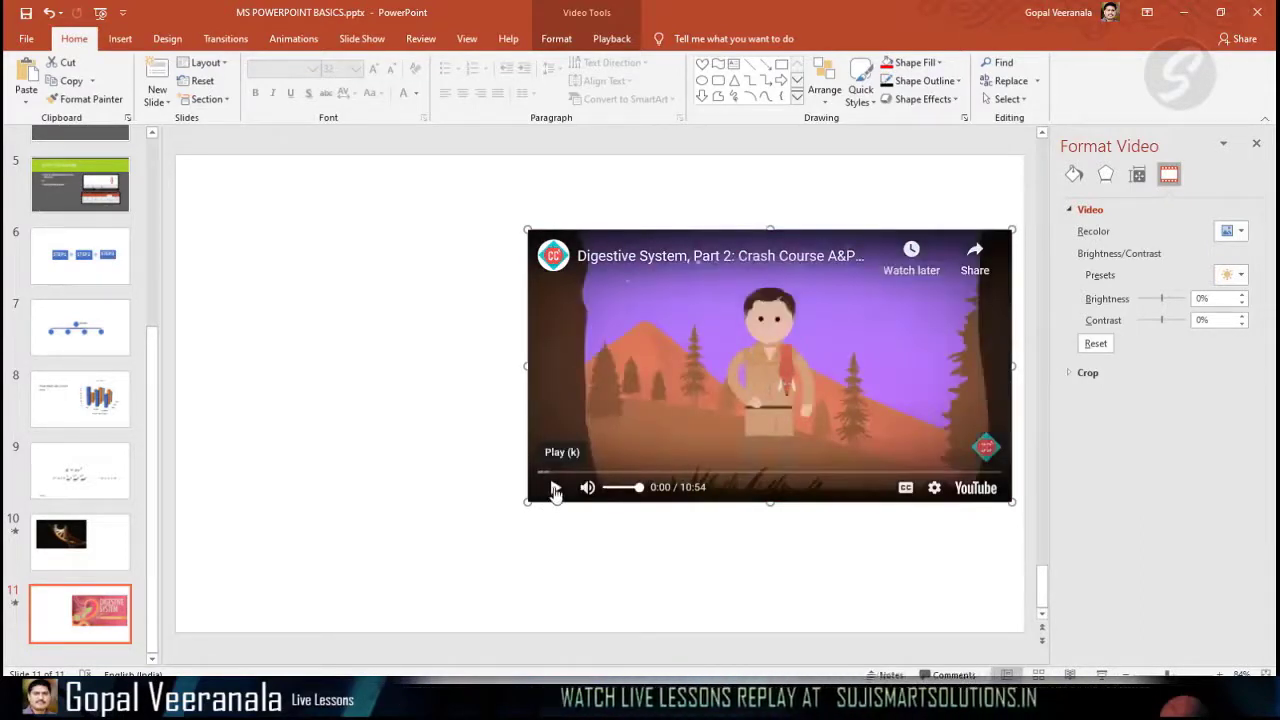
click(555, 489)
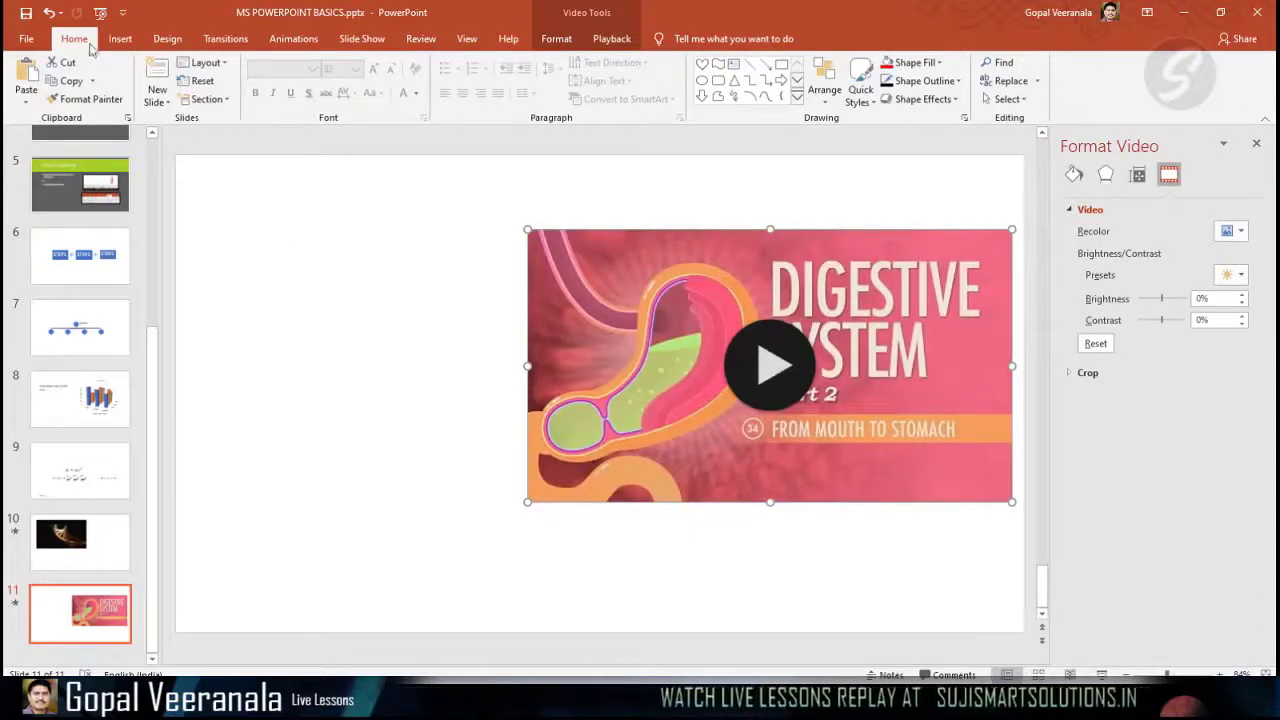
click(120, 42)
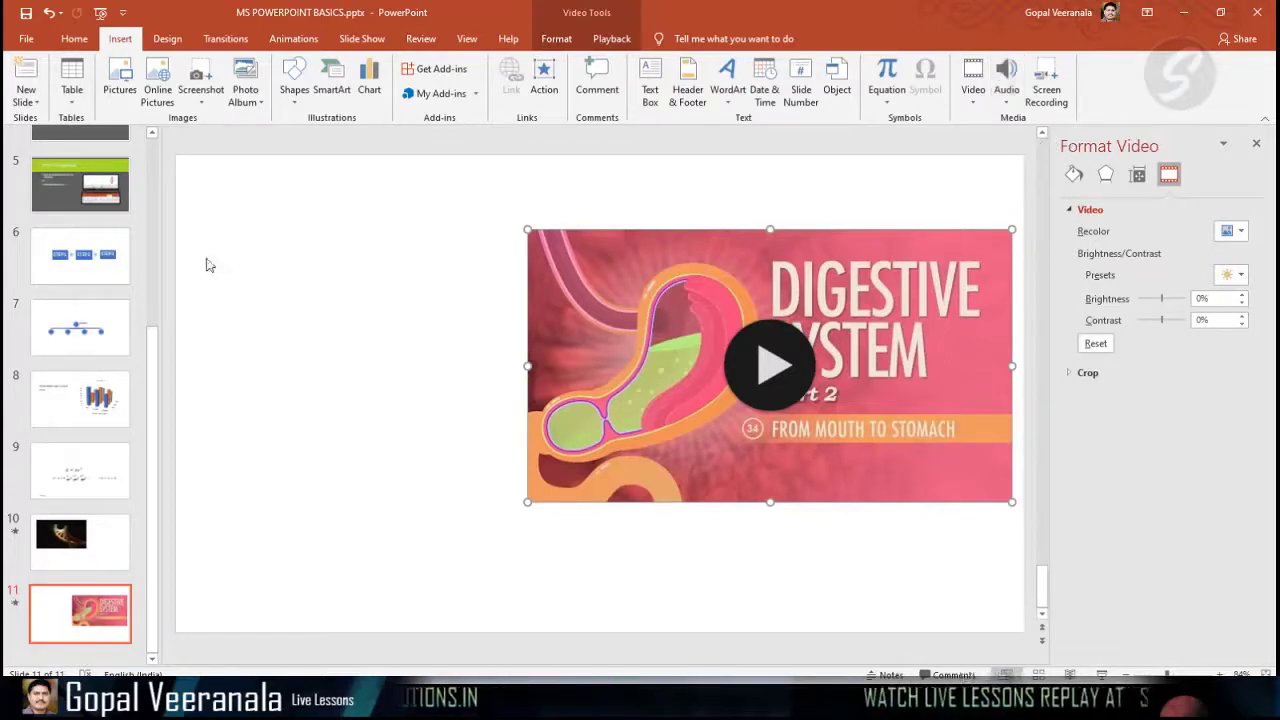
Return to slide 6 and check its STEP1–STEP3 process diagram.
click(150, 172)
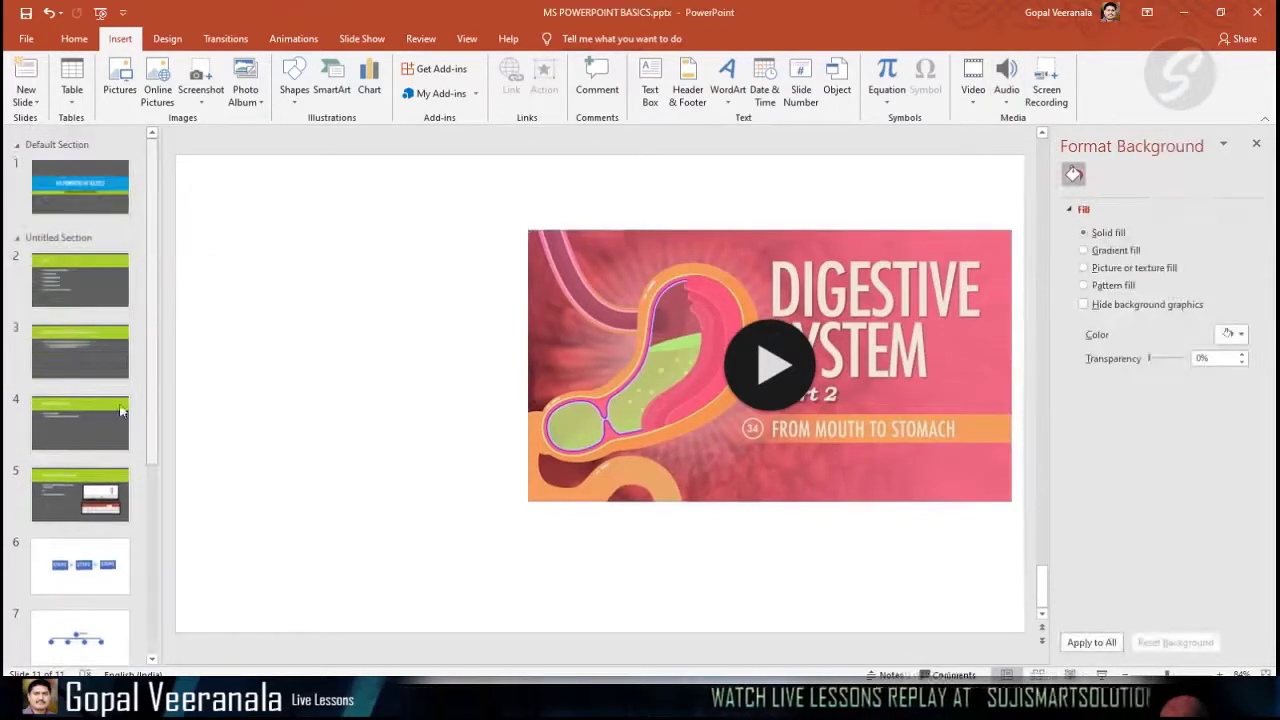
click(102, 572)
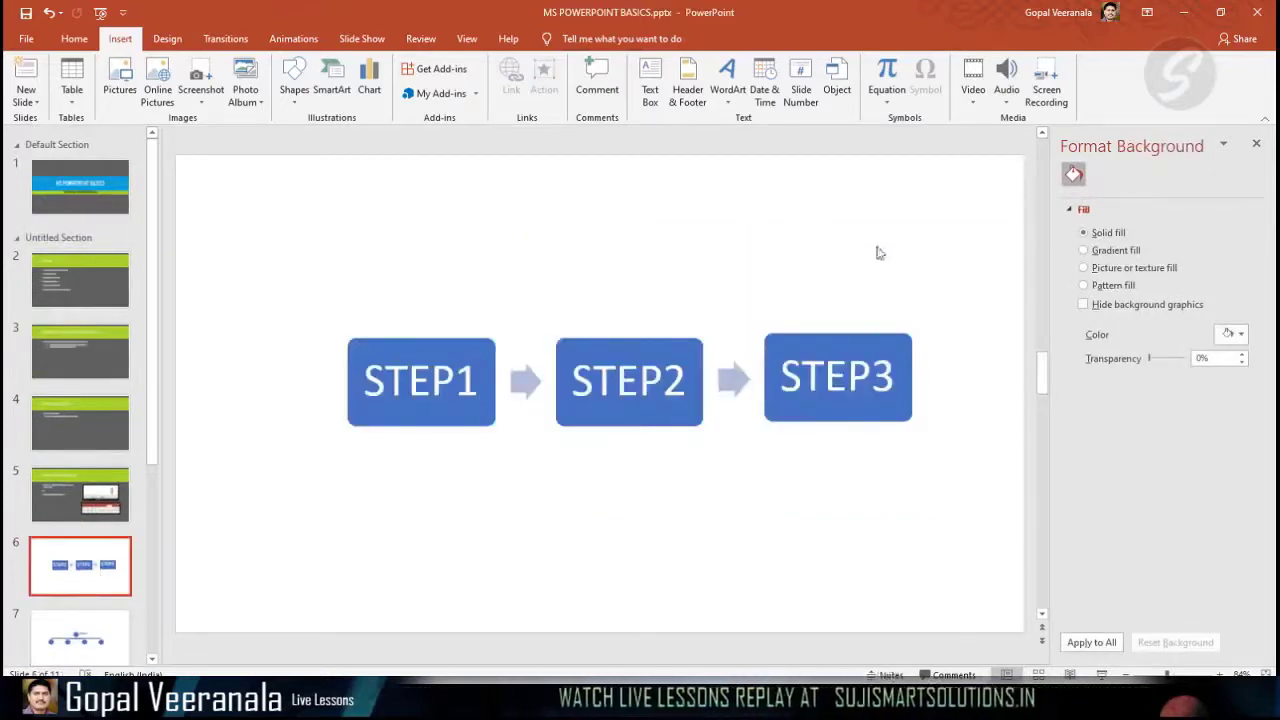
click(600, 211)
click(980, 478)
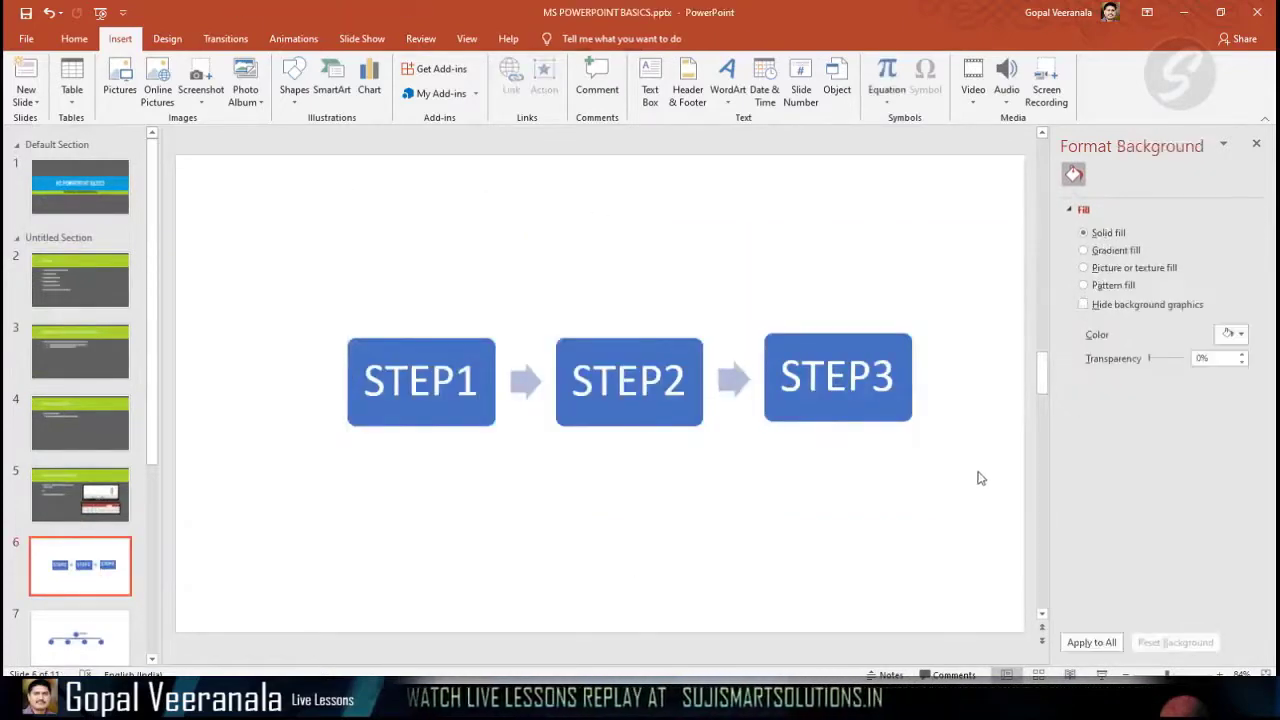
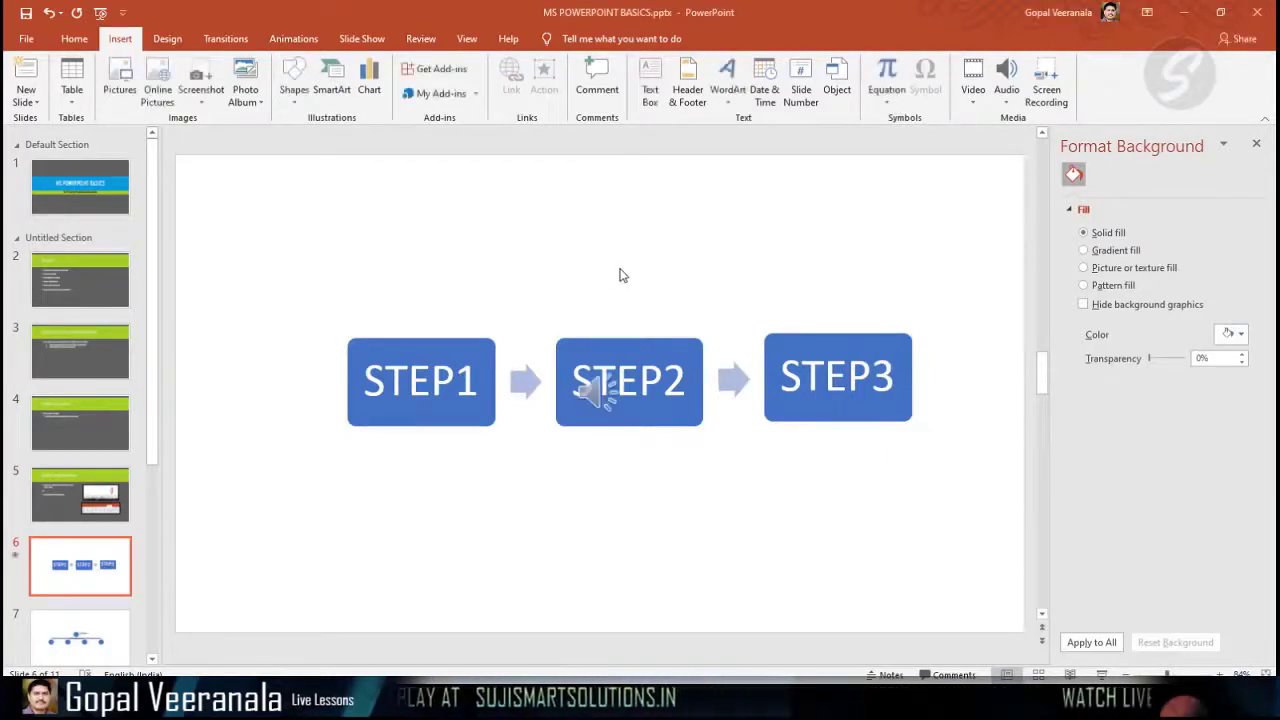
Move the audio icon from STEP2 to the upper-right above STEP3 and preview the clip.
drag(596, 390, 892, 238)
click(975, 449)
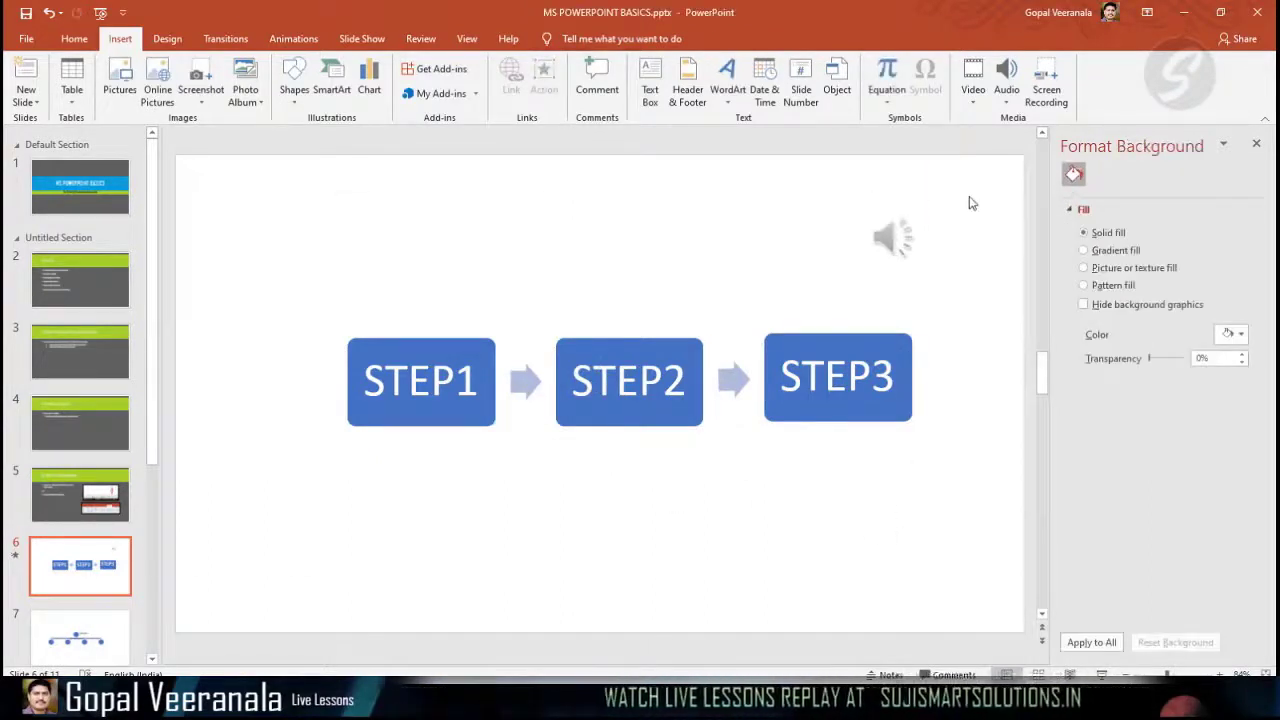
mouse_move(888, 234)
click(780, 284)
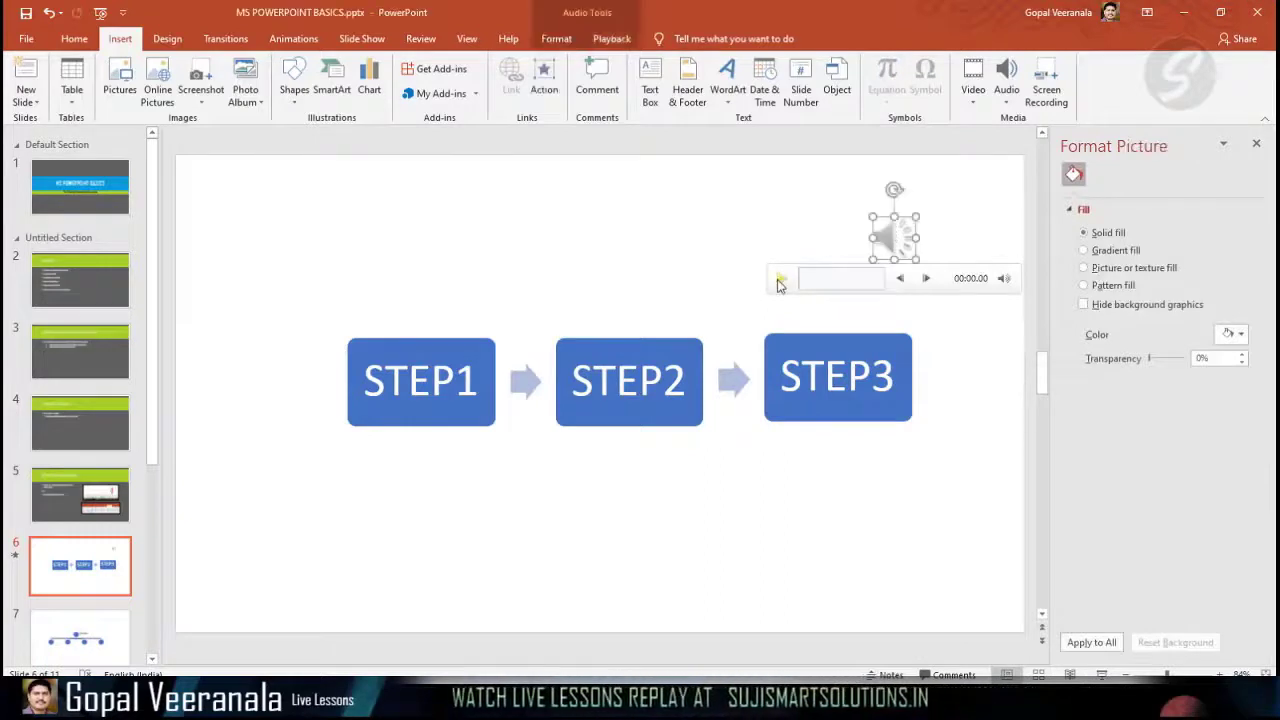
Select and deselect the STEP diagram and the speaker icon to check their placement.
click(575, 265)
click(978, 308)
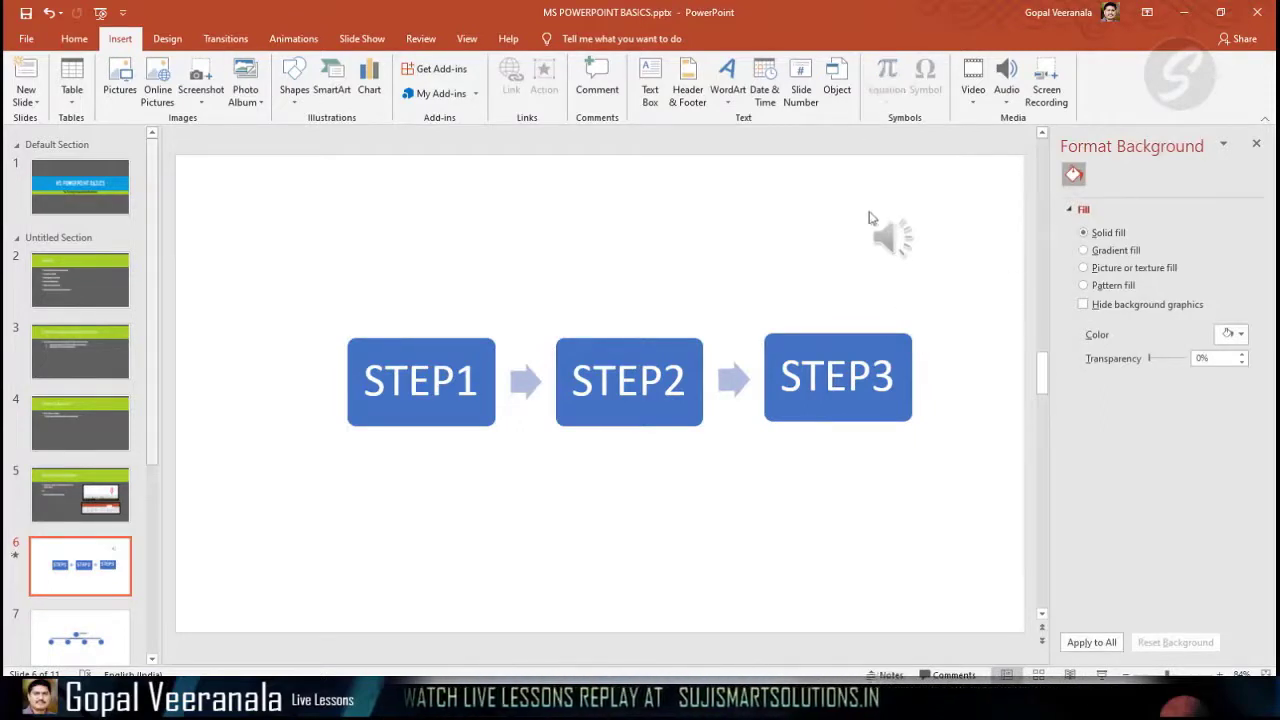
click(890, 236)
click(969, 413)
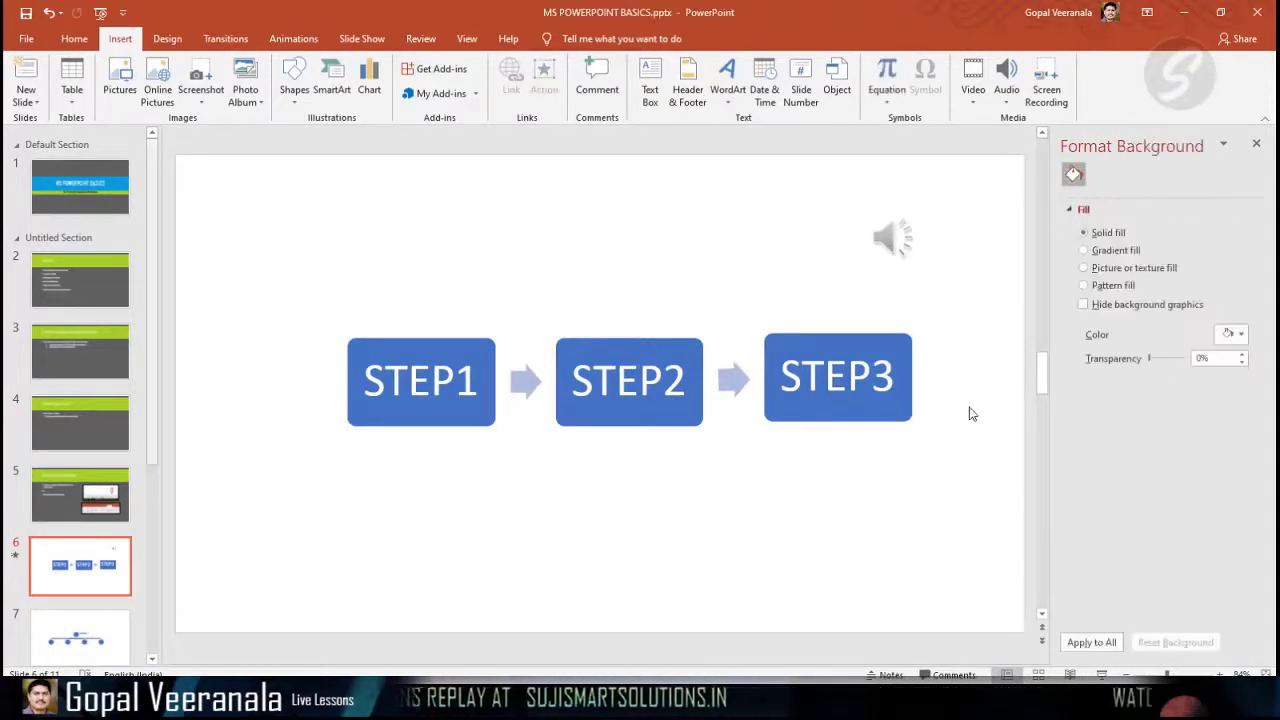
mouse_move(880, 238)
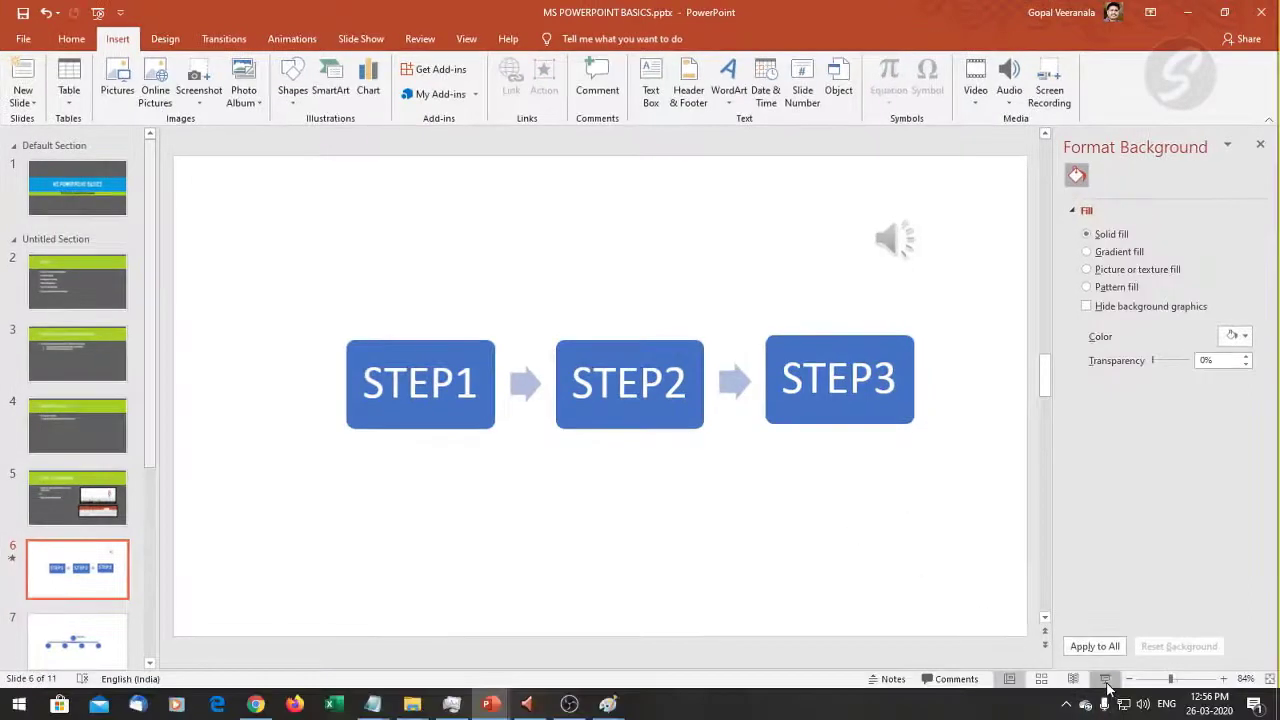
click(1105, 679)
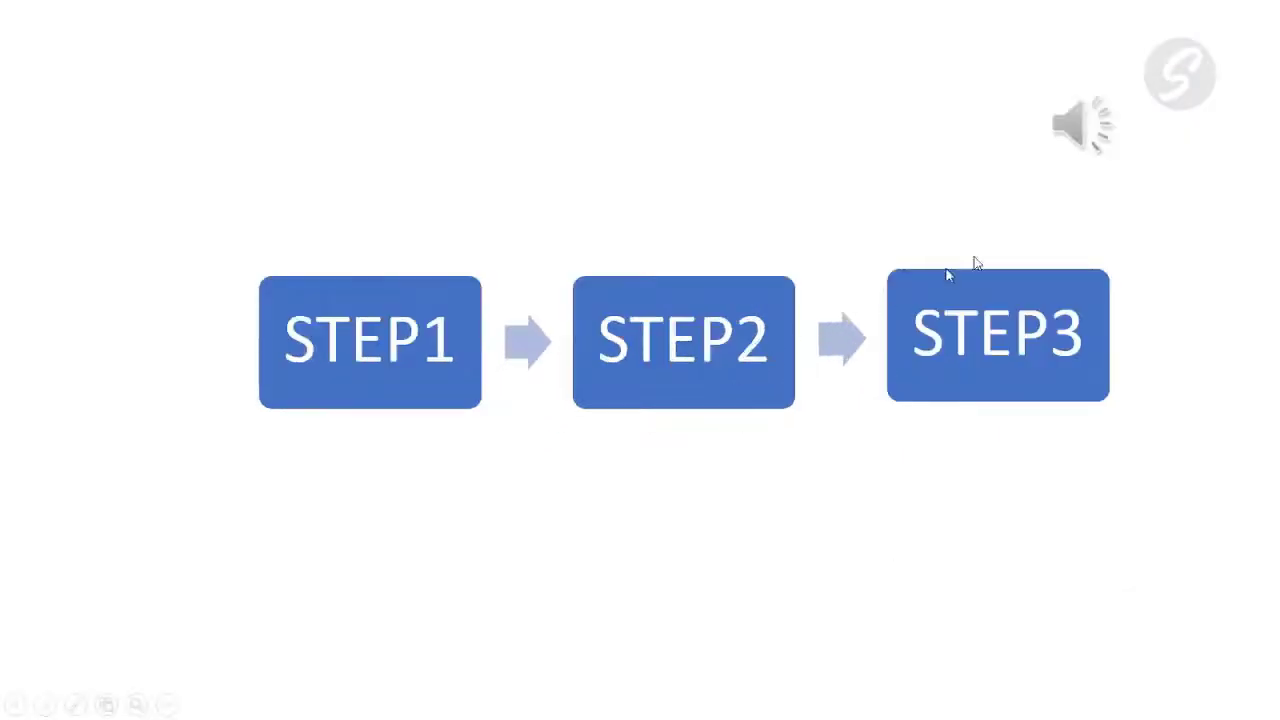
mouse_move(1074, 125)
key(Escape)
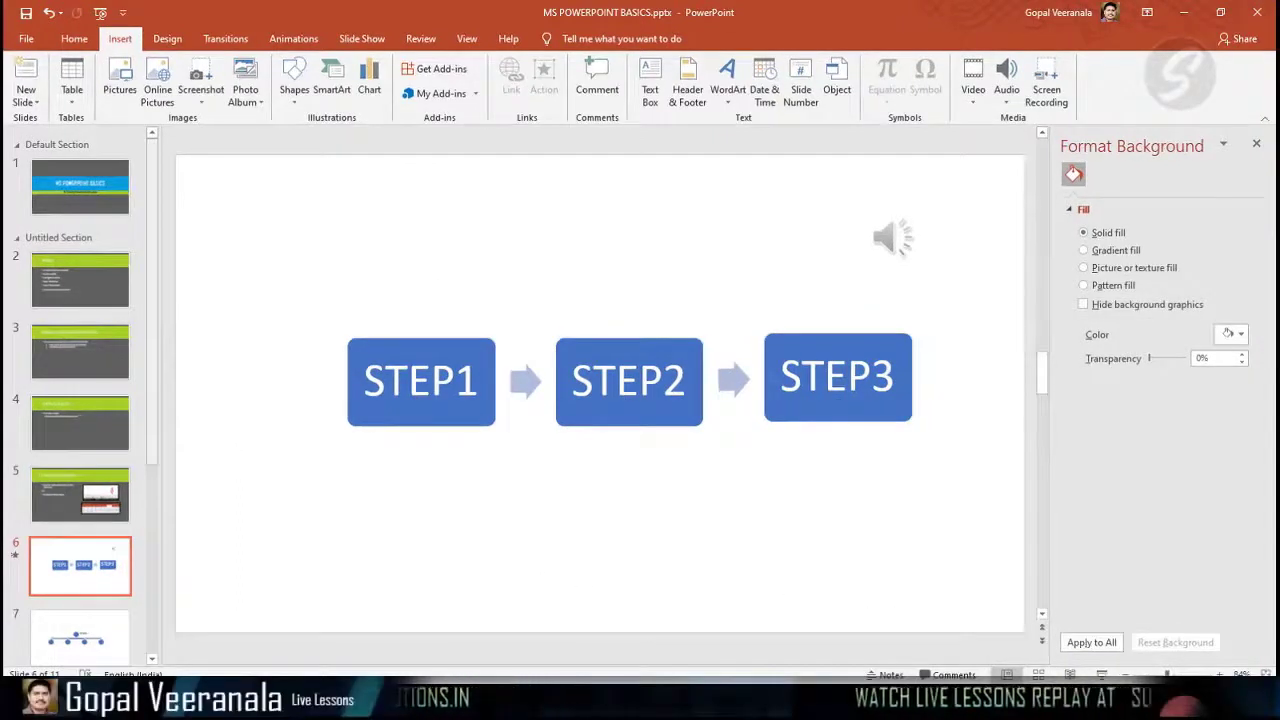
Select and deselect the STEP1–STEP3 diagram, then browse the Design, Transitions, Animations, Slide Show, Review and View tabs.
click(520, 549)
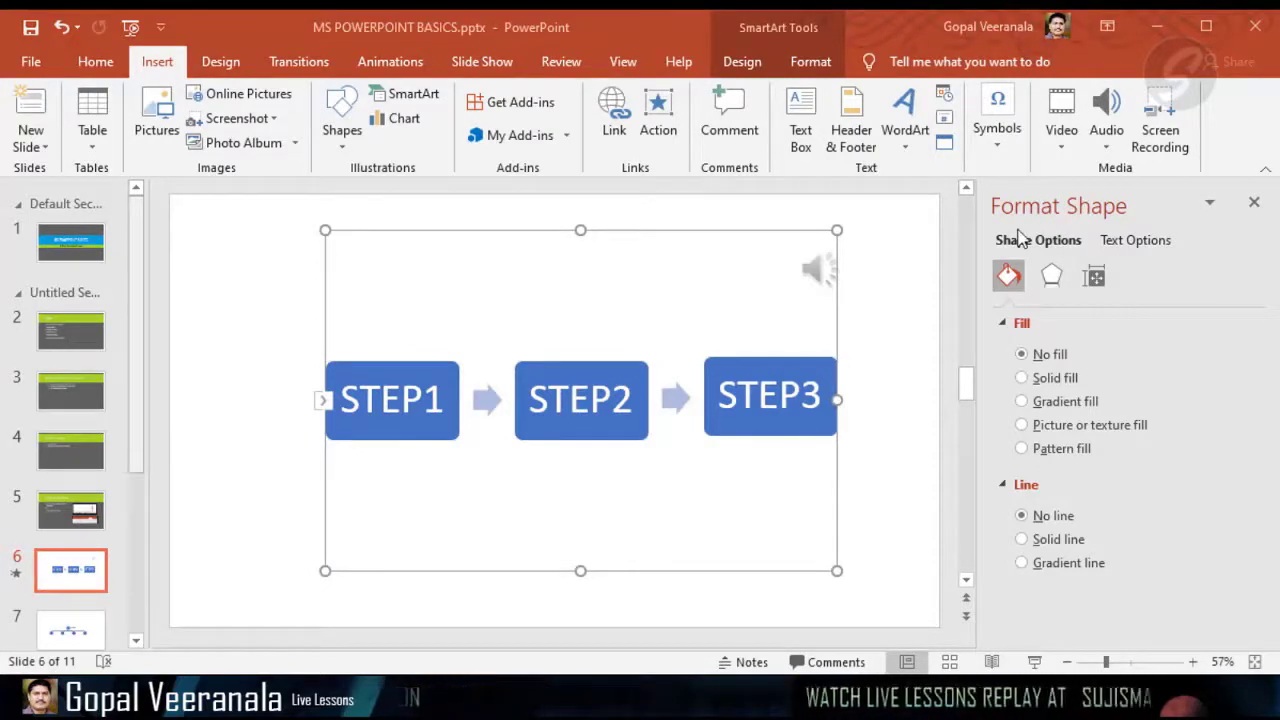
click(911, 354)
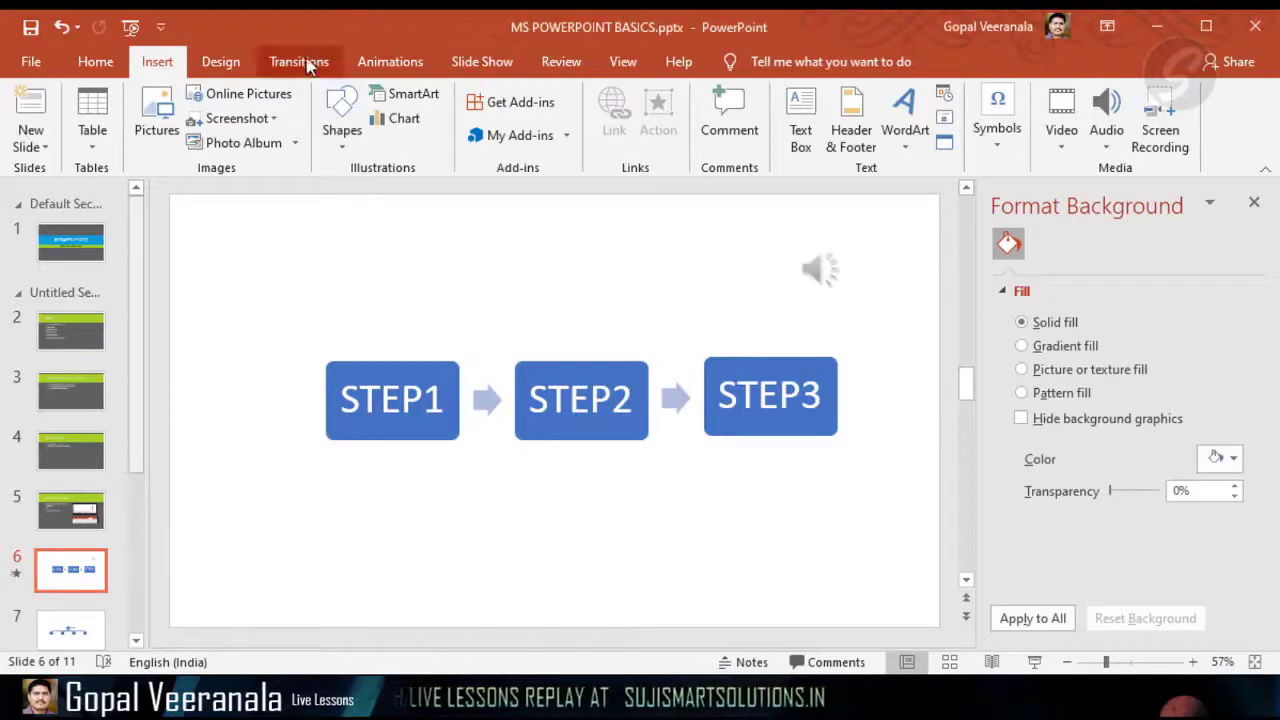
click(245, 64)
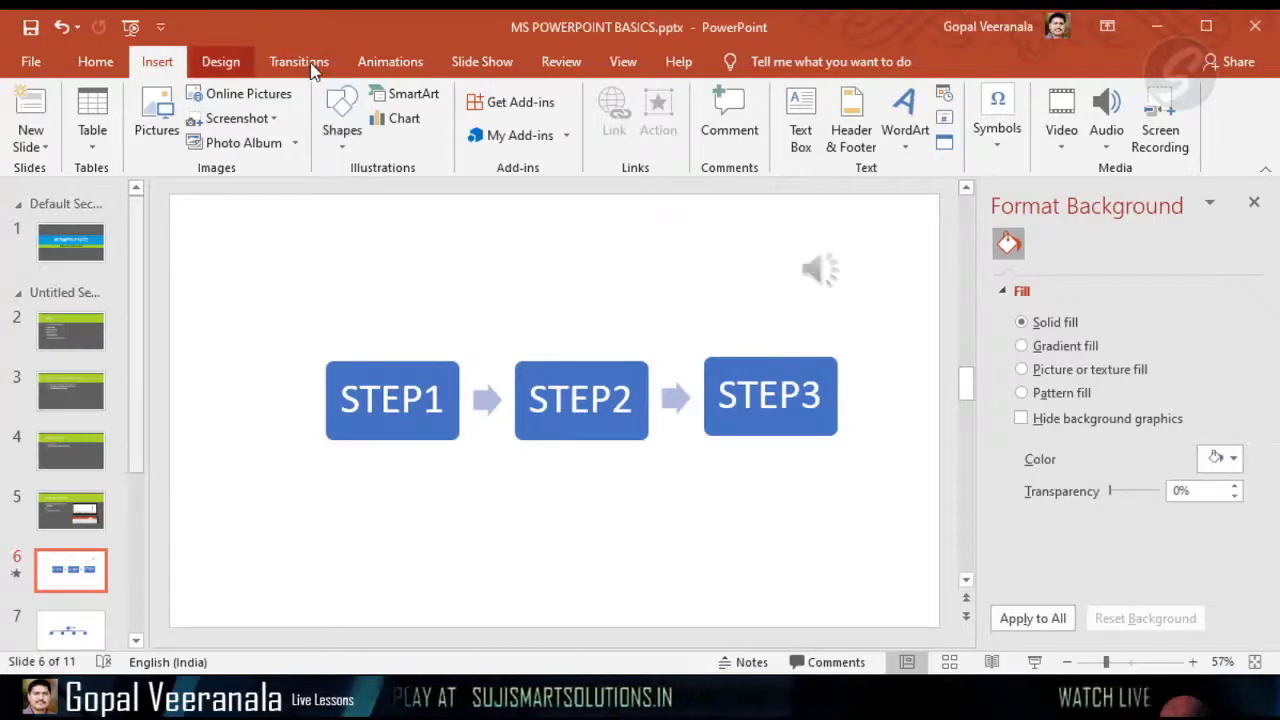
click(308, 64)
click(390, 62)
click(484, 64)
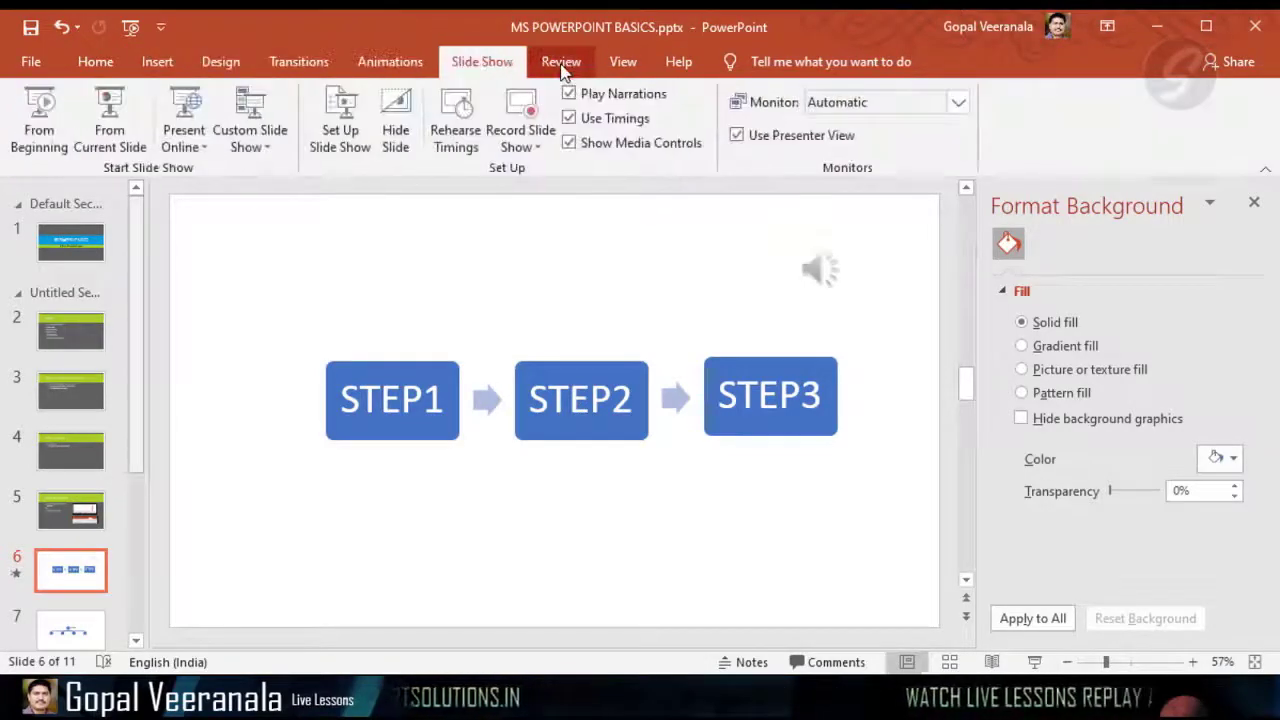
click(559, 63)
click(623, 64)
Flip between the Home, Insert and Design ribbon options, ending on Home.
click(95, 62)
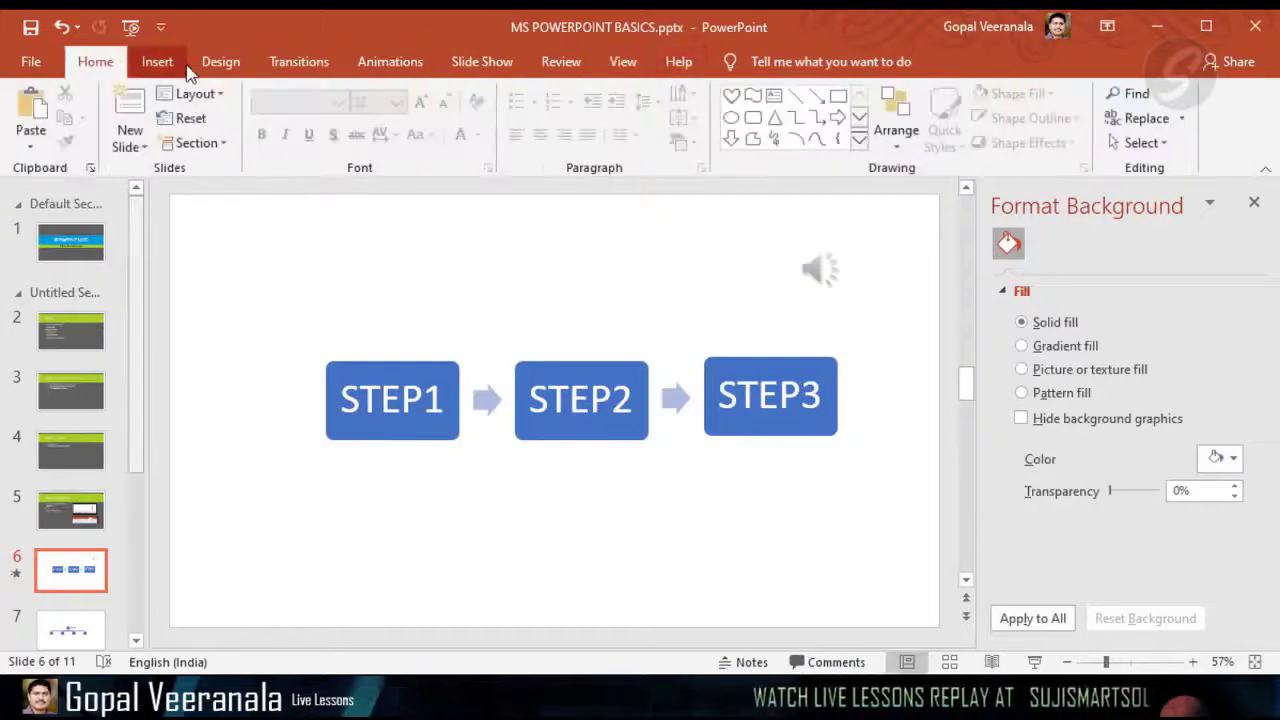
click(157, 62)
click(220, 62)
click(145, 63)
click(118, 63)
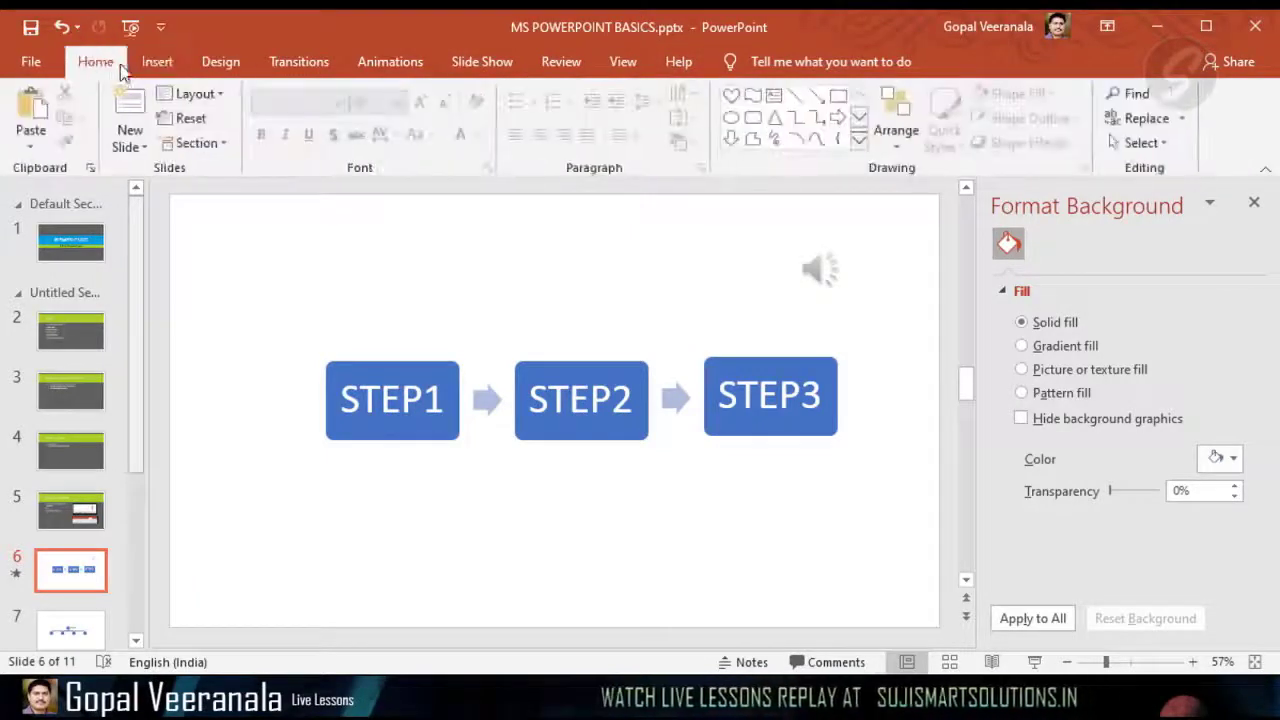
click(145, 63)
click(122, 64)
click(145, 63)
click(120, 64)
click(145, 63)
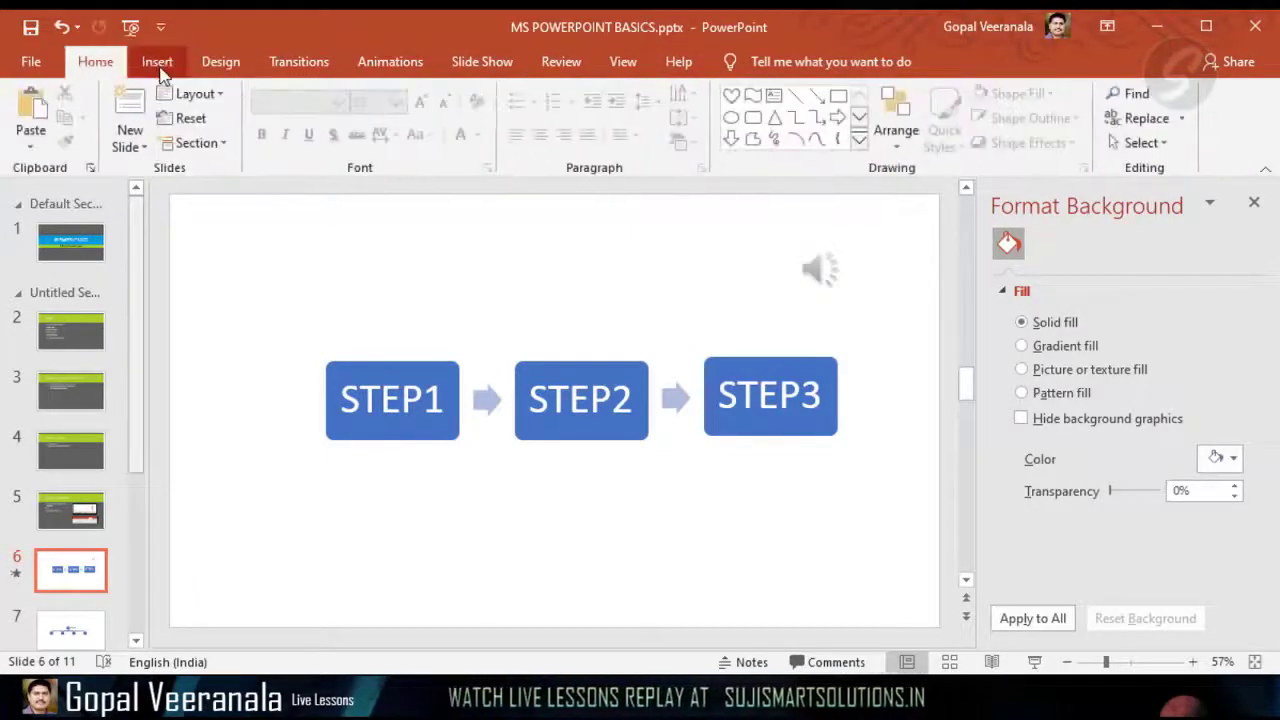
click(119, 66)
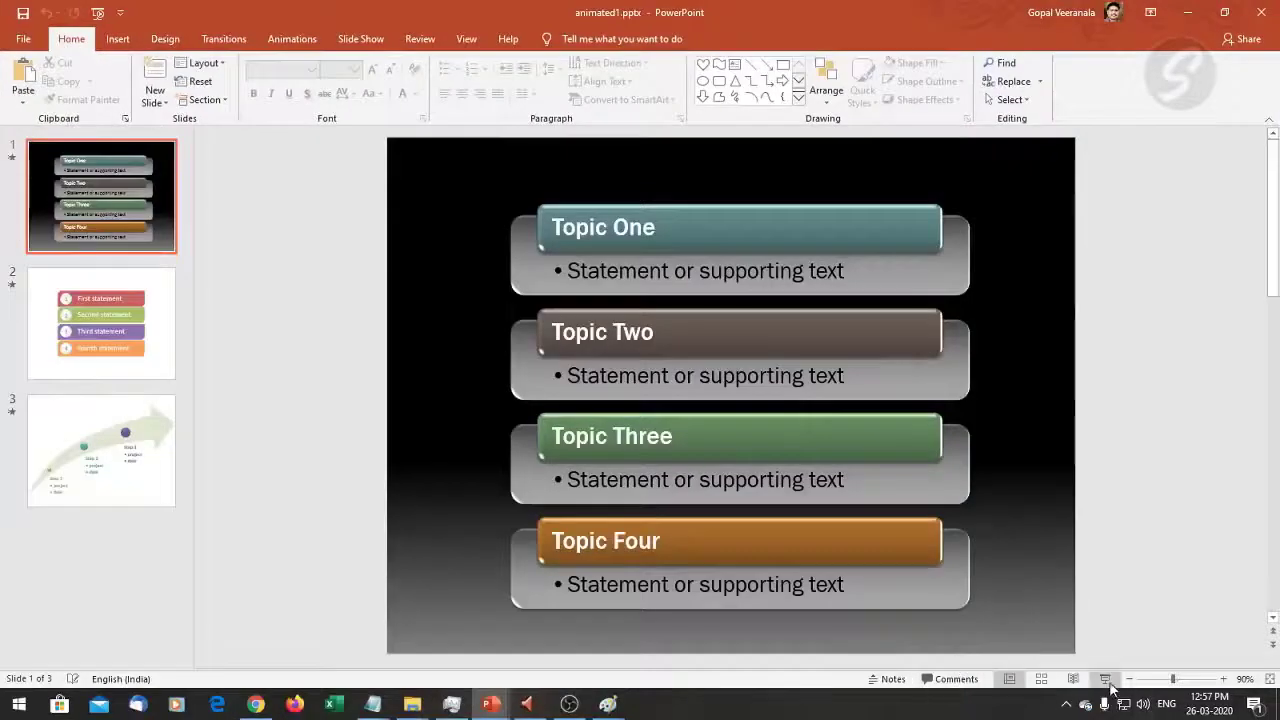
Play the animated1 slide show from slide 1 to the end and exit it.
click(1105, 679)
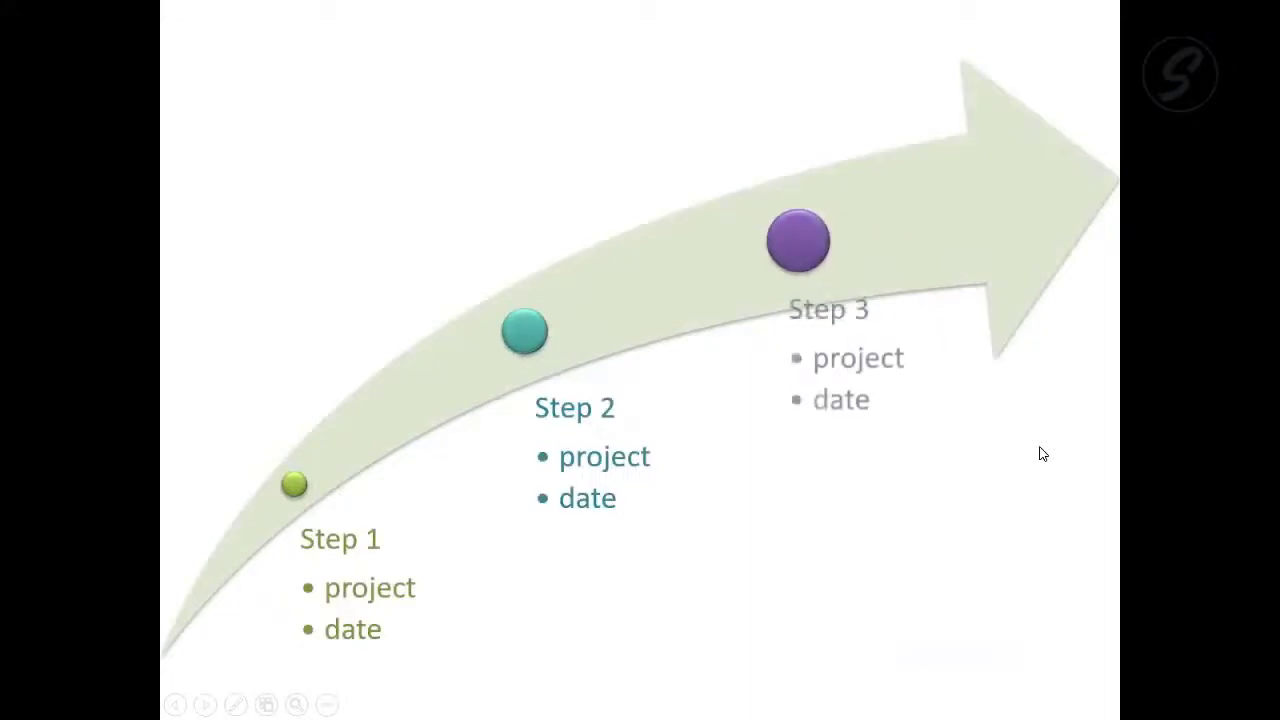
click(1042, 454)
click(480, 371)
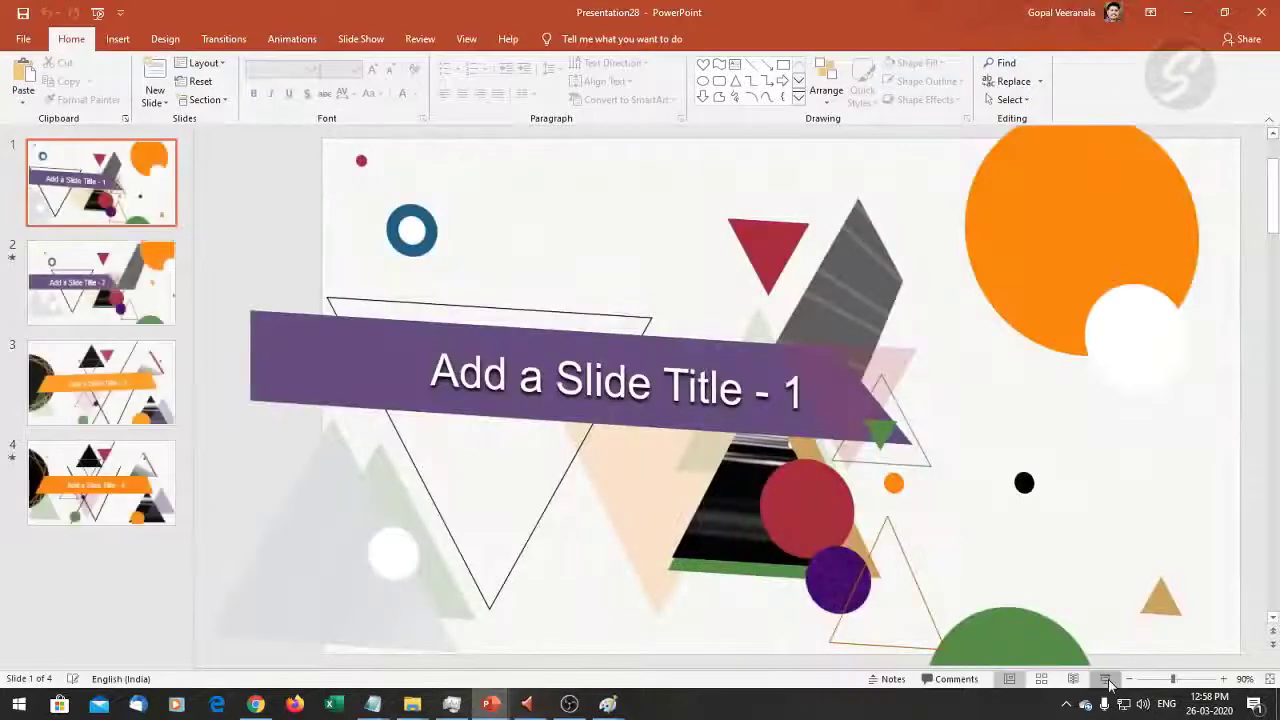
Run the Presentation28 slide show through its four title slides and return to editing on slide 4.
click(1105, 679)
click(1088, 475)
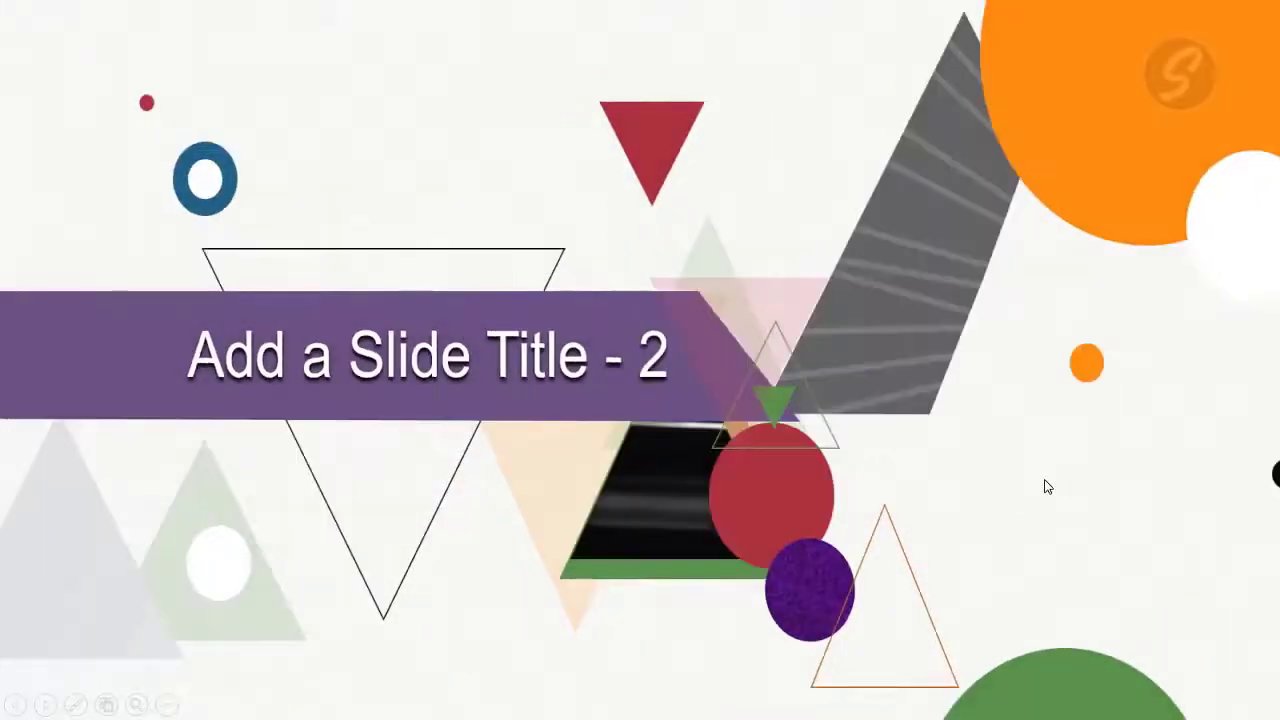
click(1045, 487)
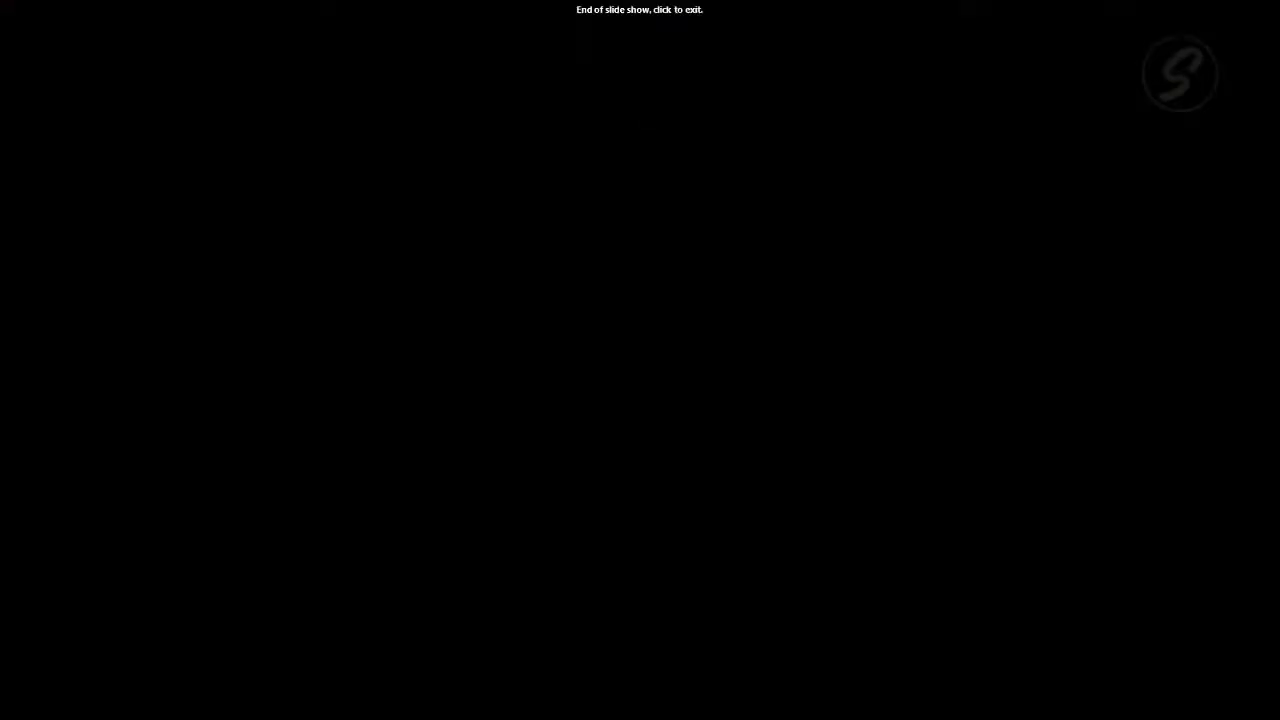
click(1043, 486)
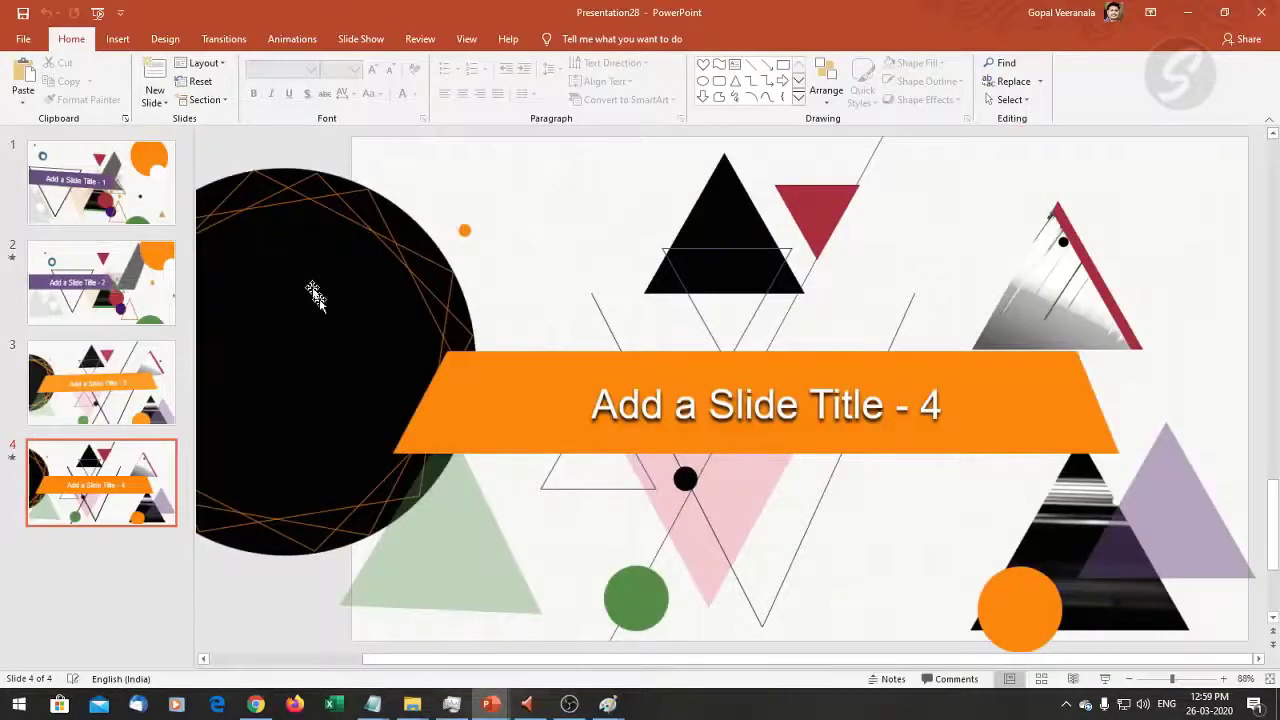
Bring the templates ppt folder window forward and clear its file selection.
mouse_move(412, 704)
click(594, 657)
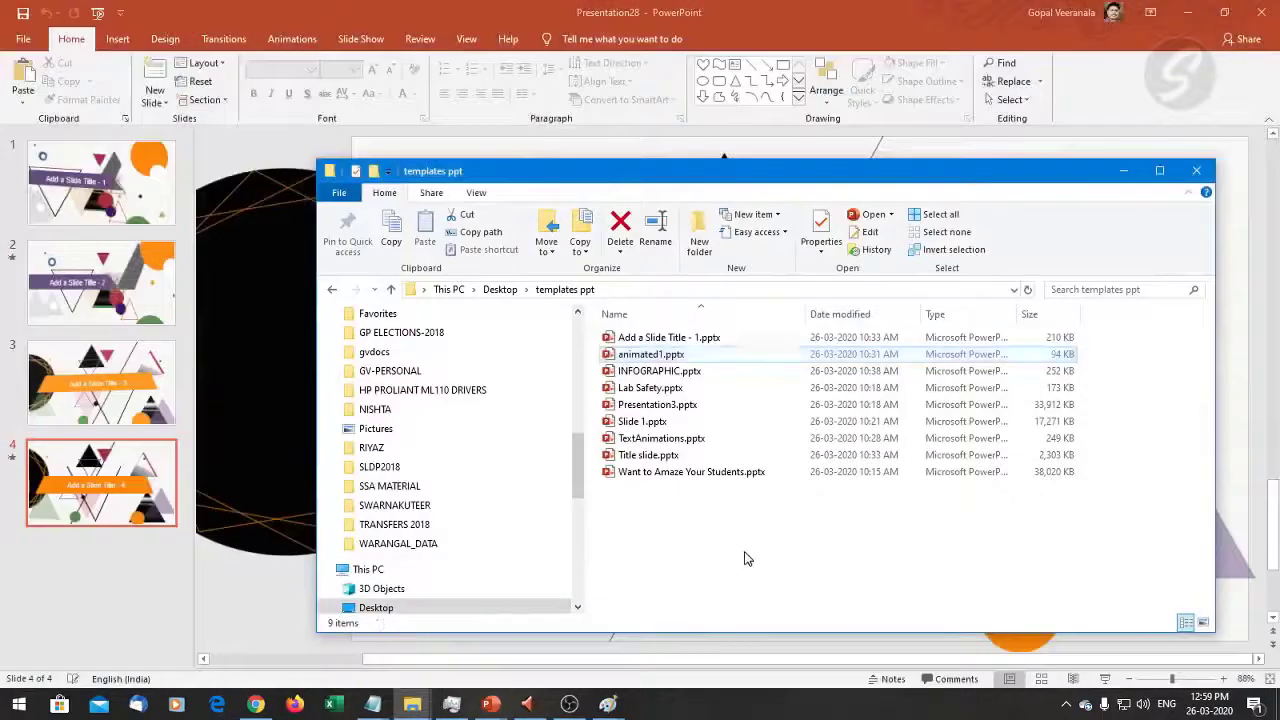
click(744, 558)
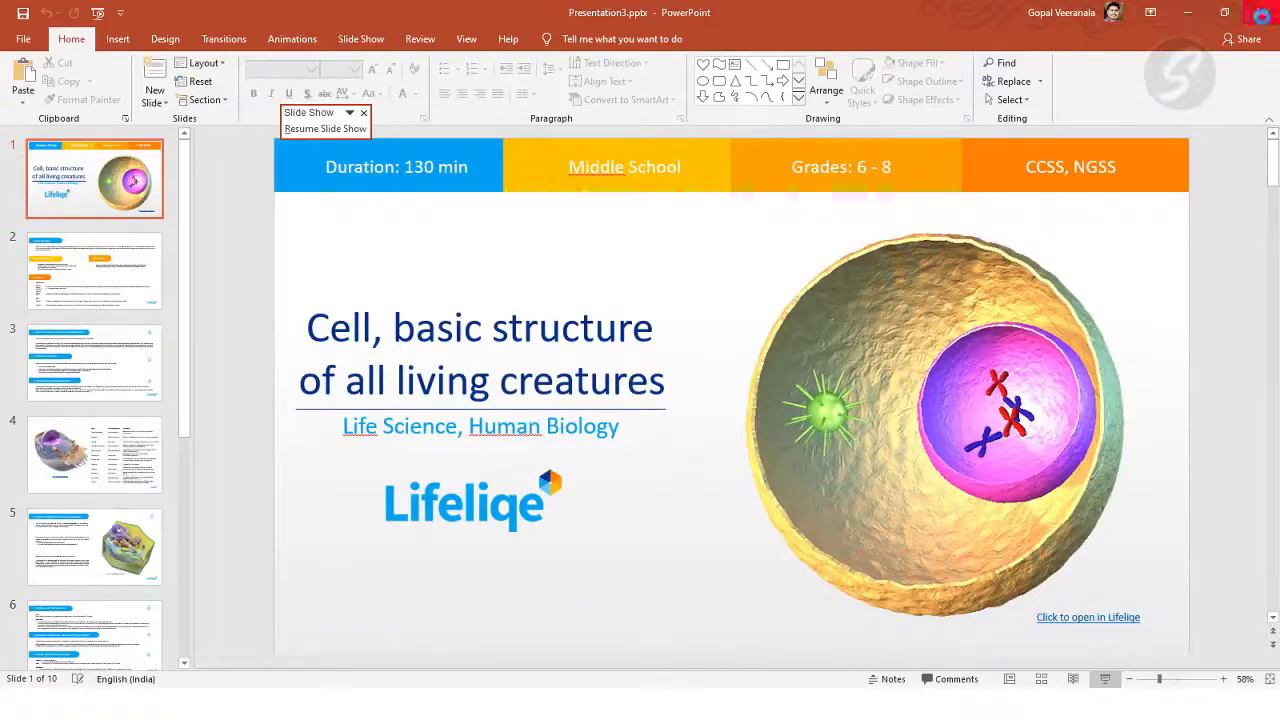
Start the Hubble deck slide show, advance through Solar Panels to the side view, then step back.
mouse_move(617, 710)
click(490, 704)
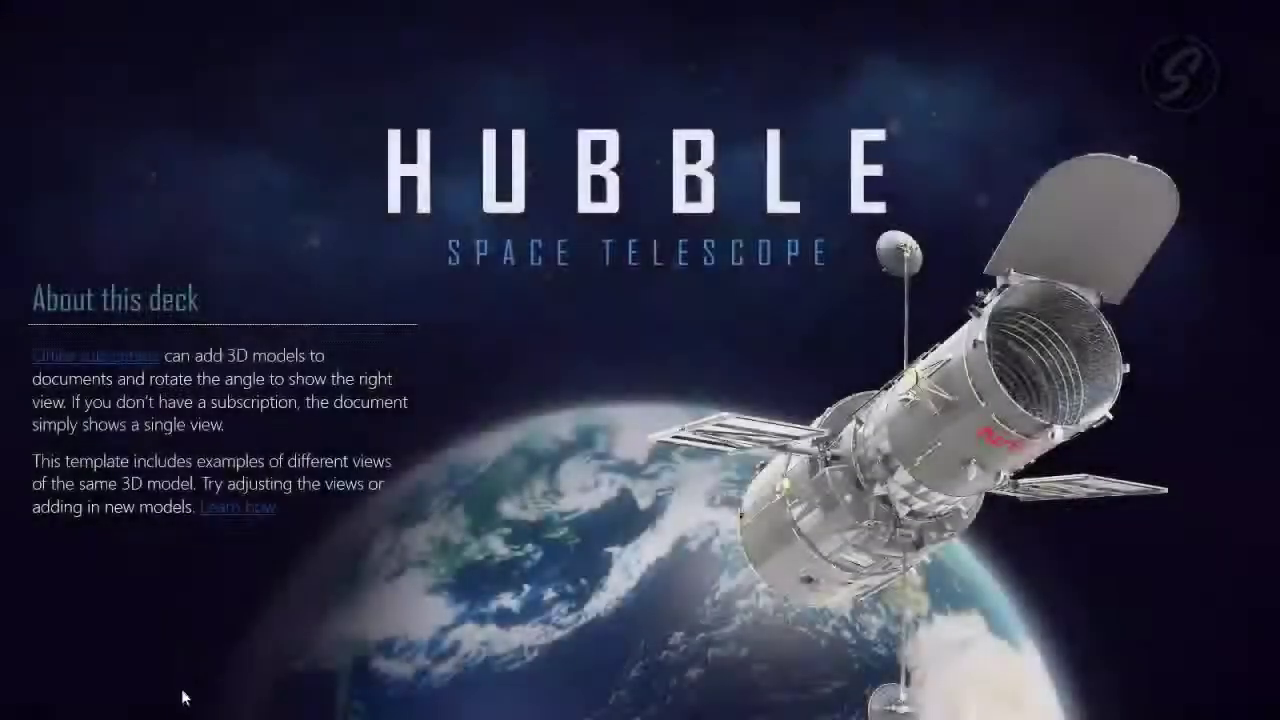
click(1162, 596)
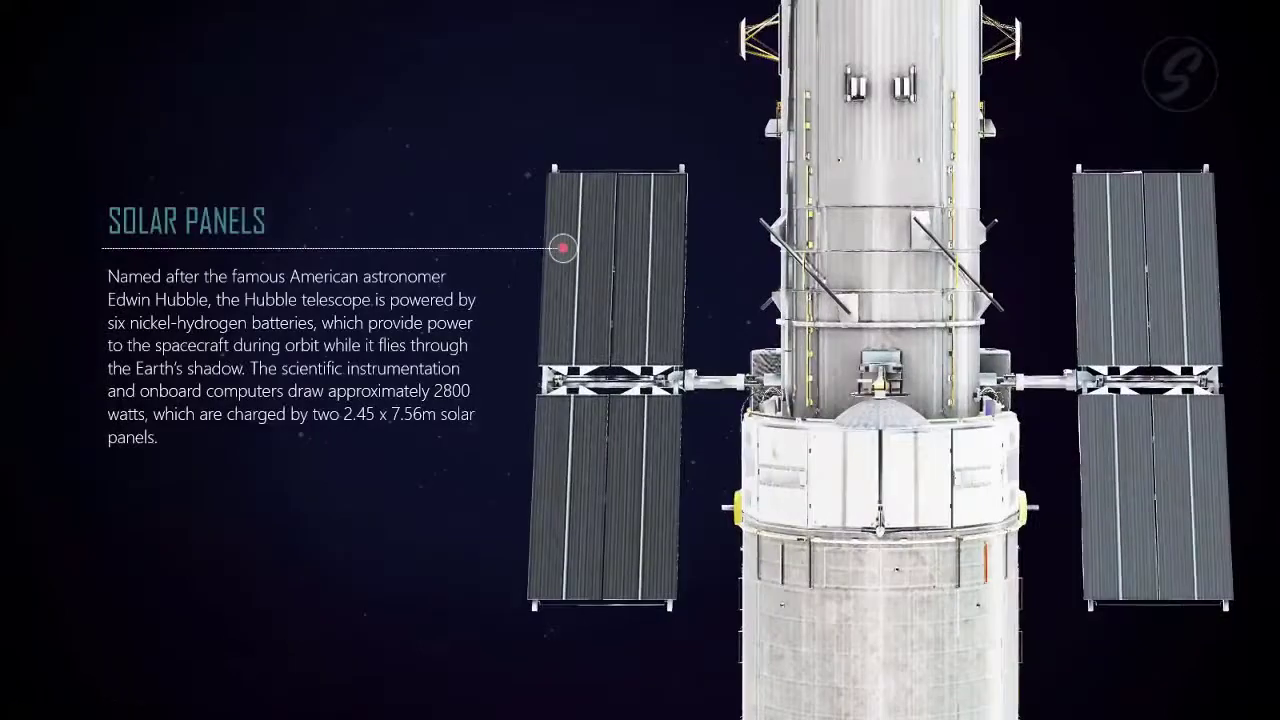
key(Right)
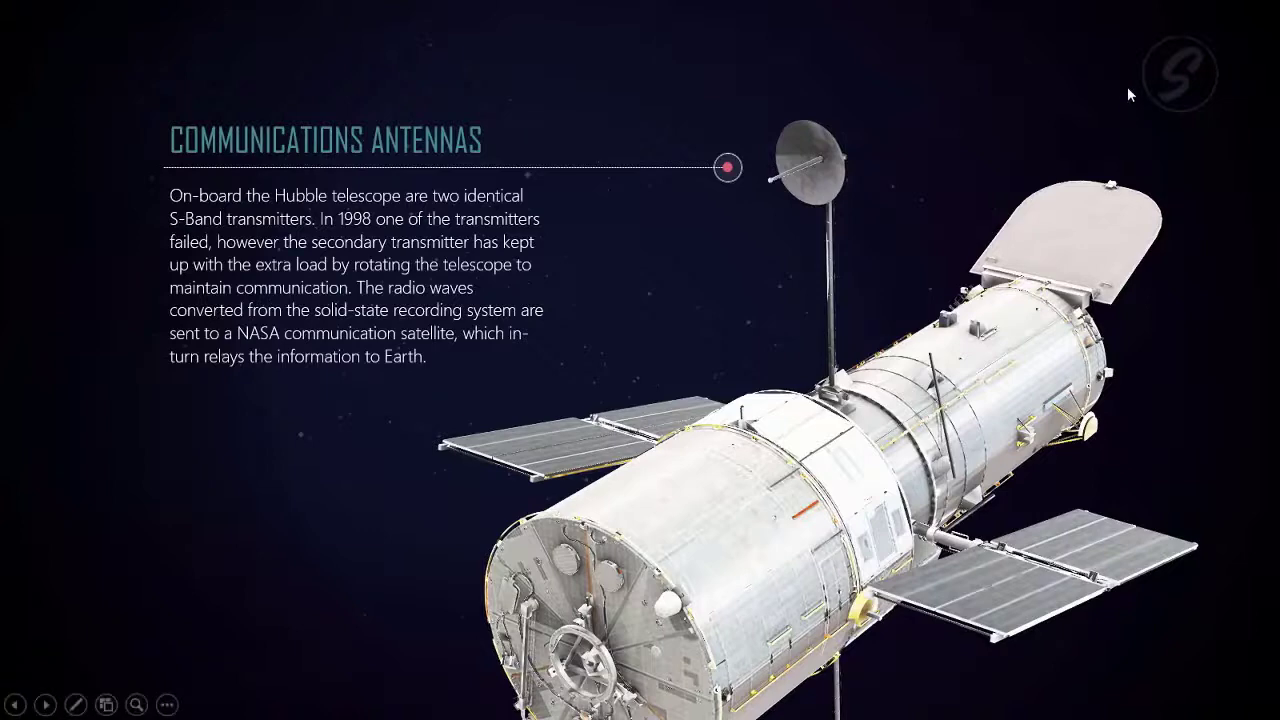
key(Right)
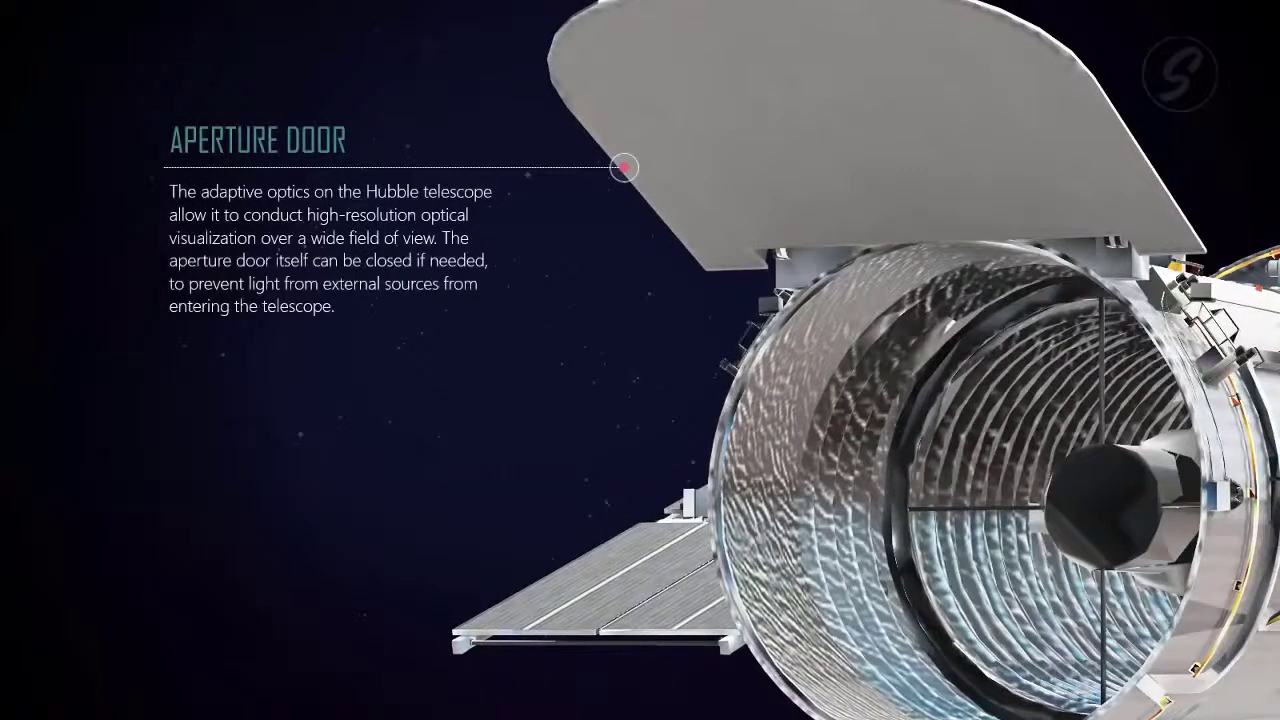
key(Right)
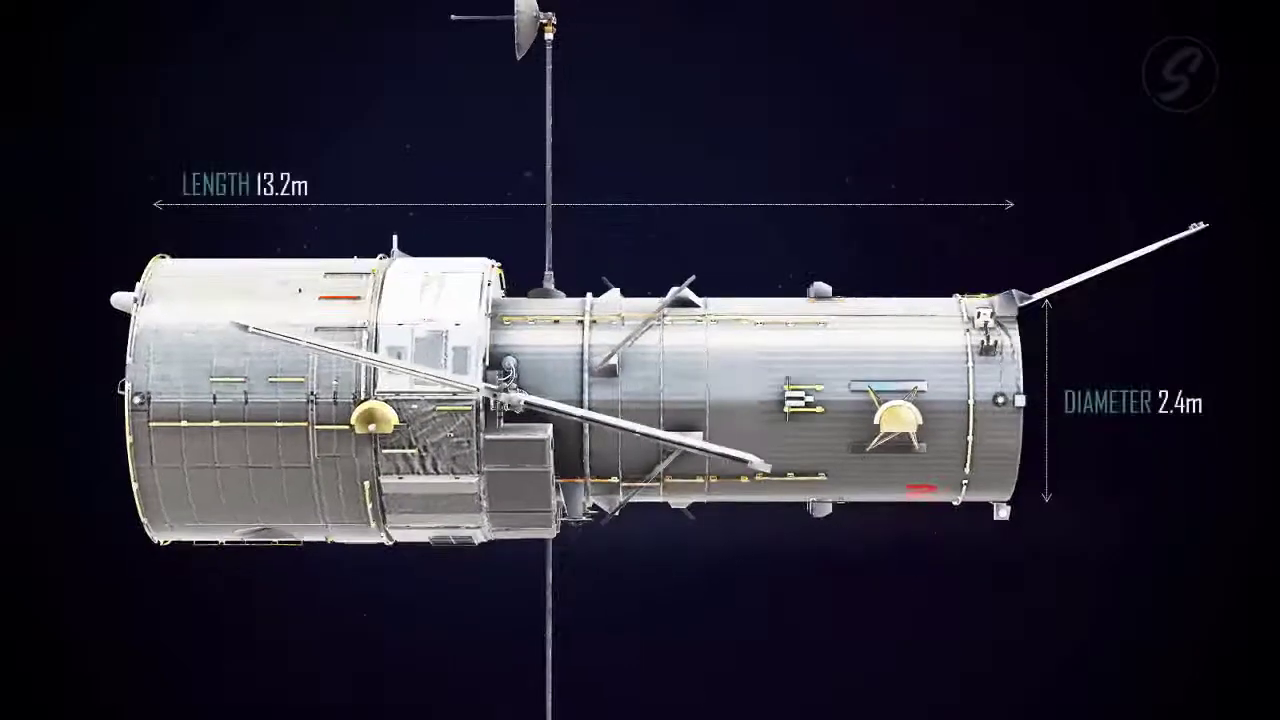
key(Right)
key(Left)
key(Left)
key(Left)
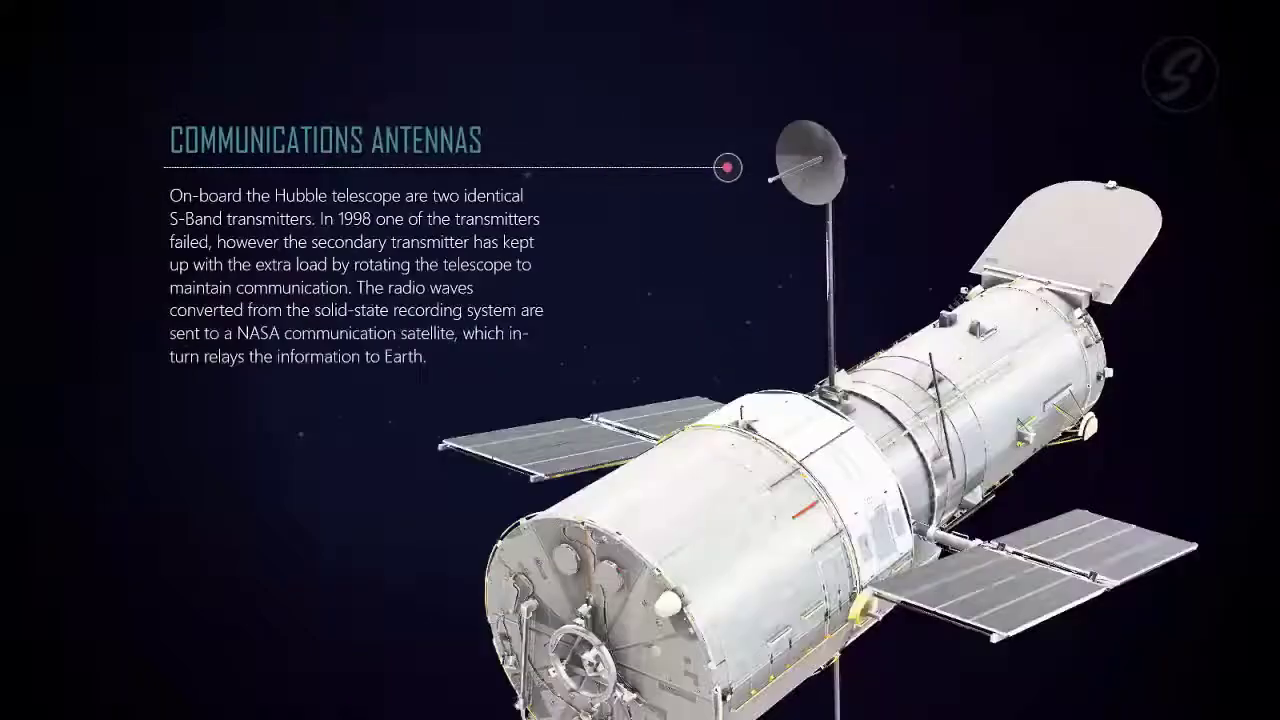
key(Left)
key(Left)
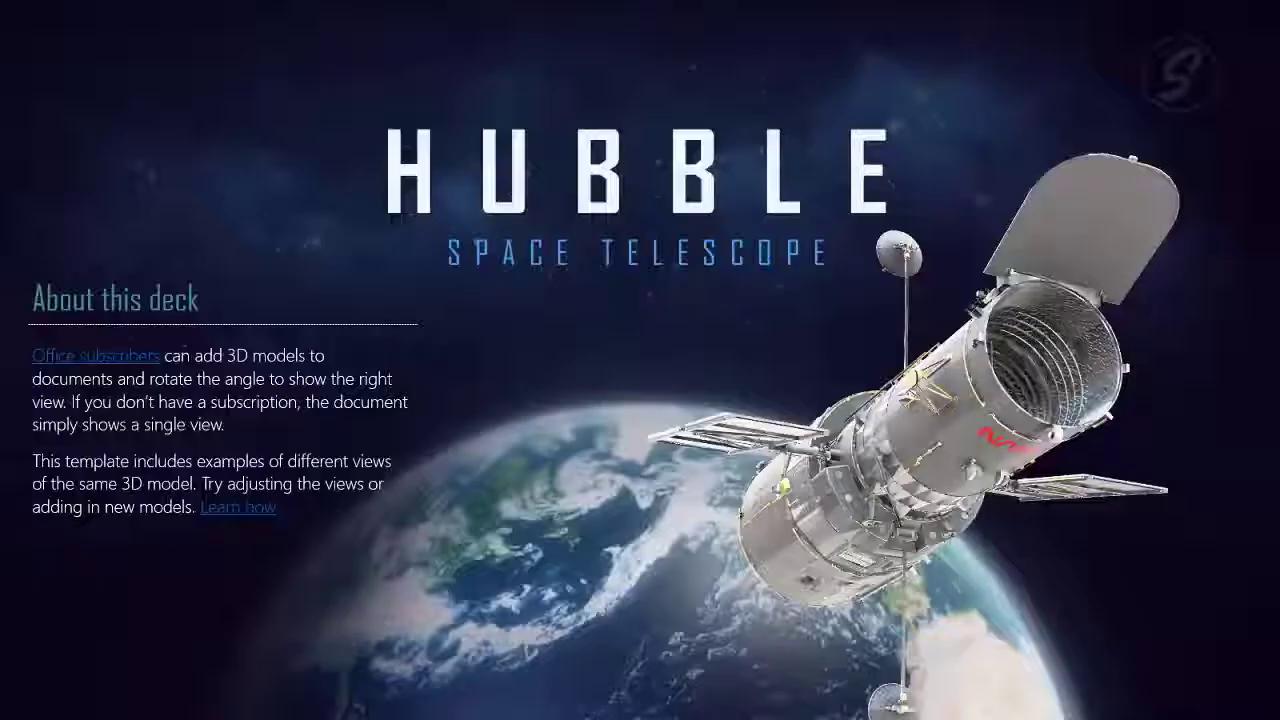
Replay from Solar Panels through the Length and Diameter view and exit the slide show.
key(Right)
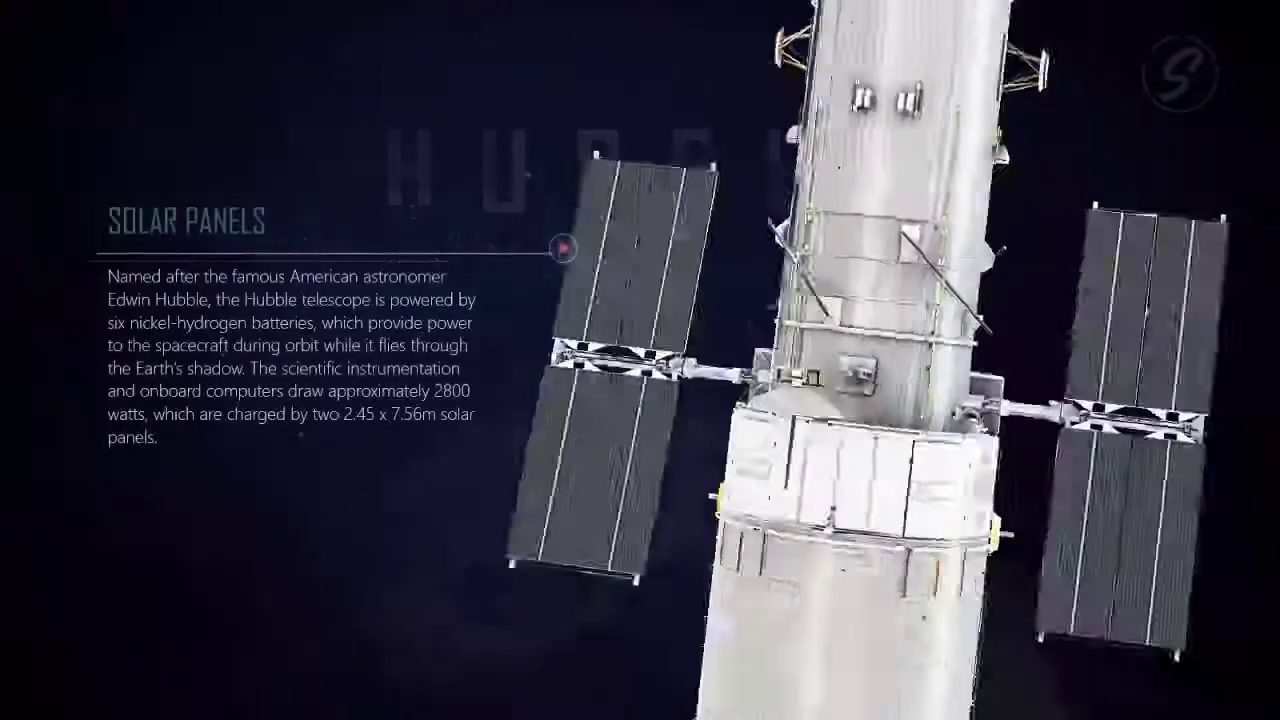
key(Right)
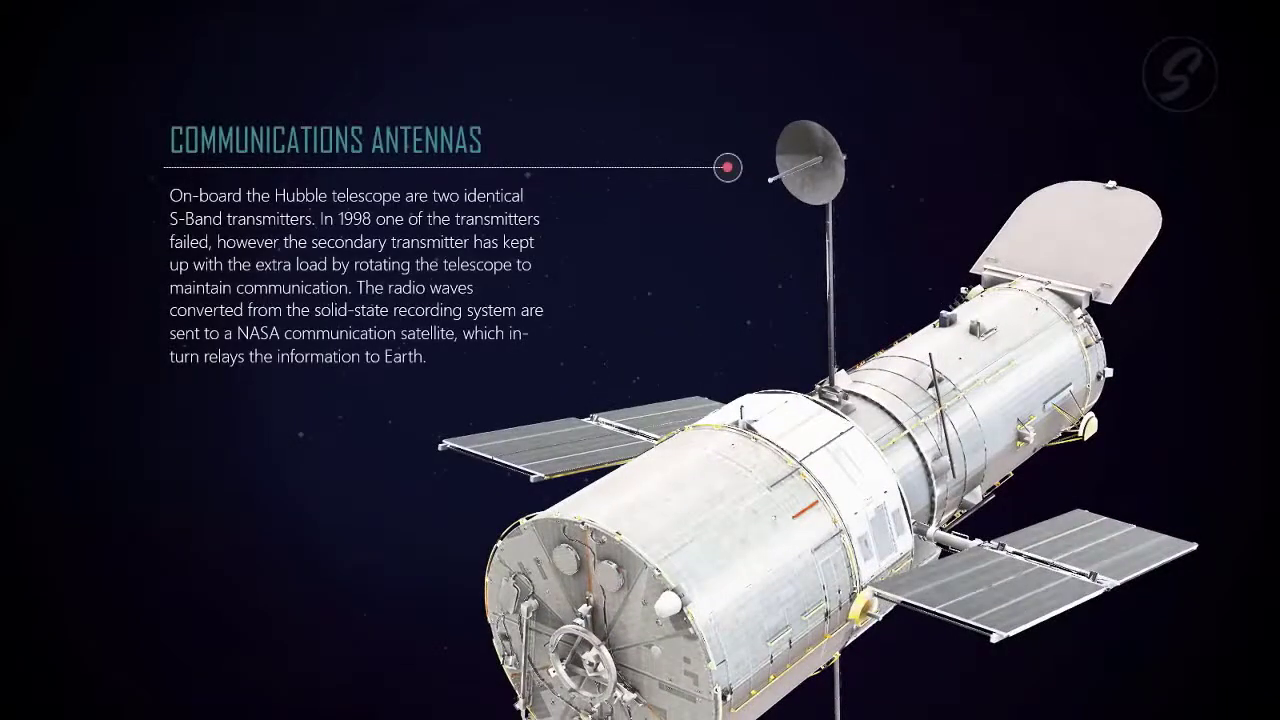
key(Right)
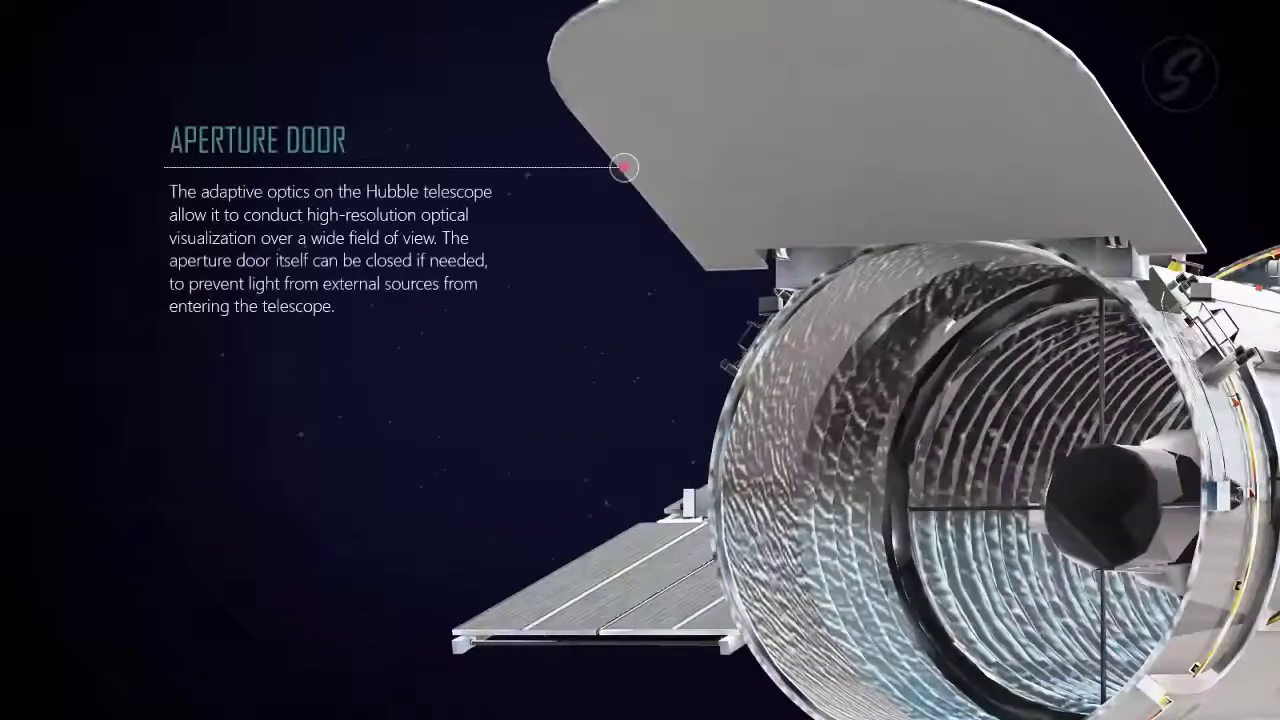
key(Right)
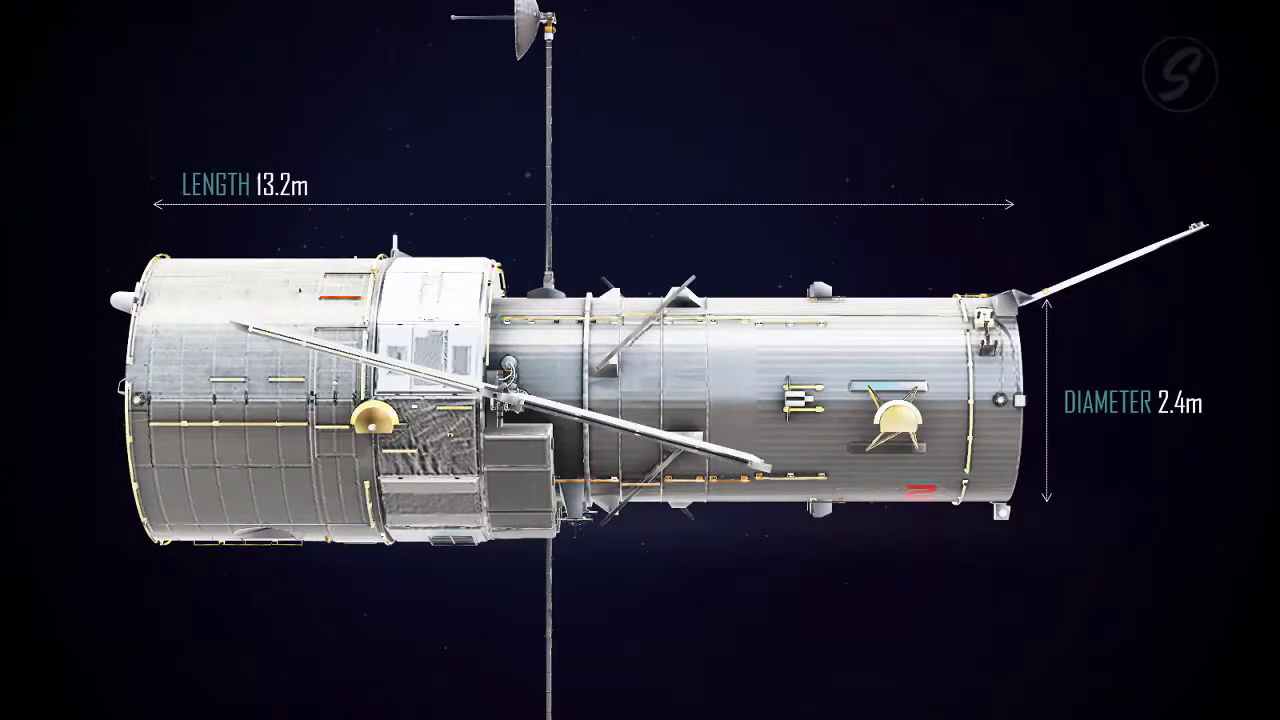
key(Right)
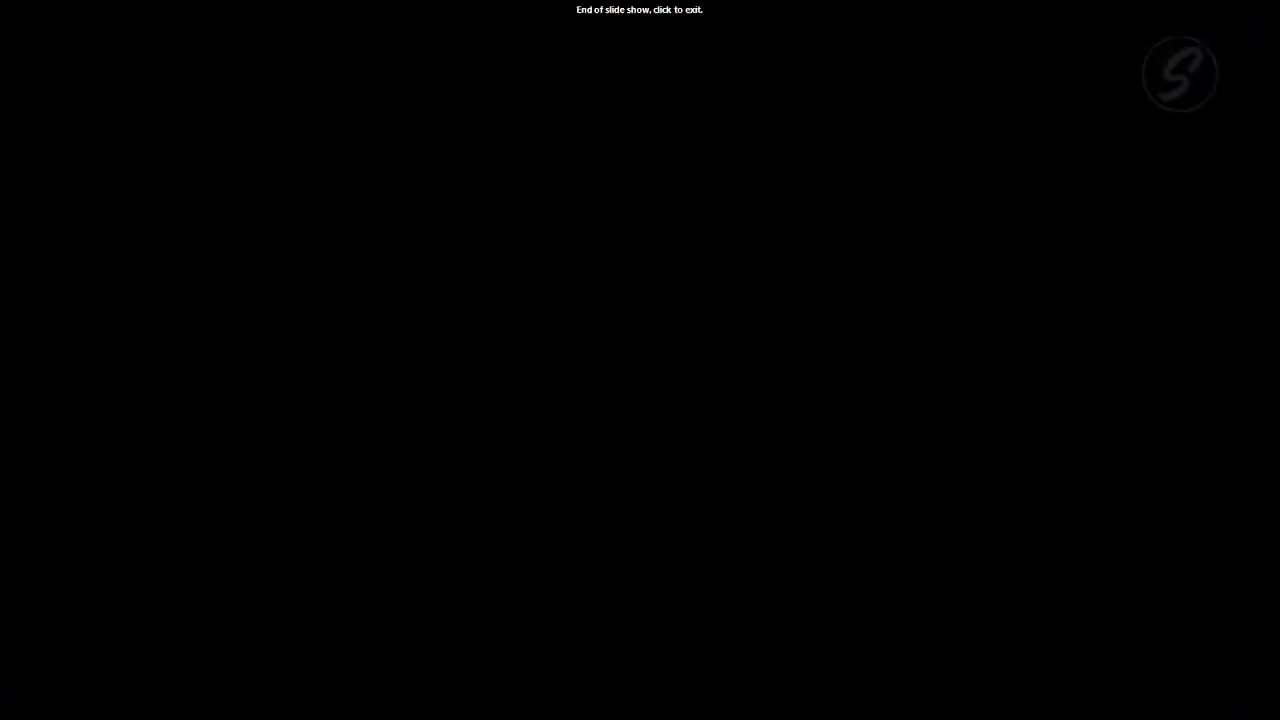
key(Right)
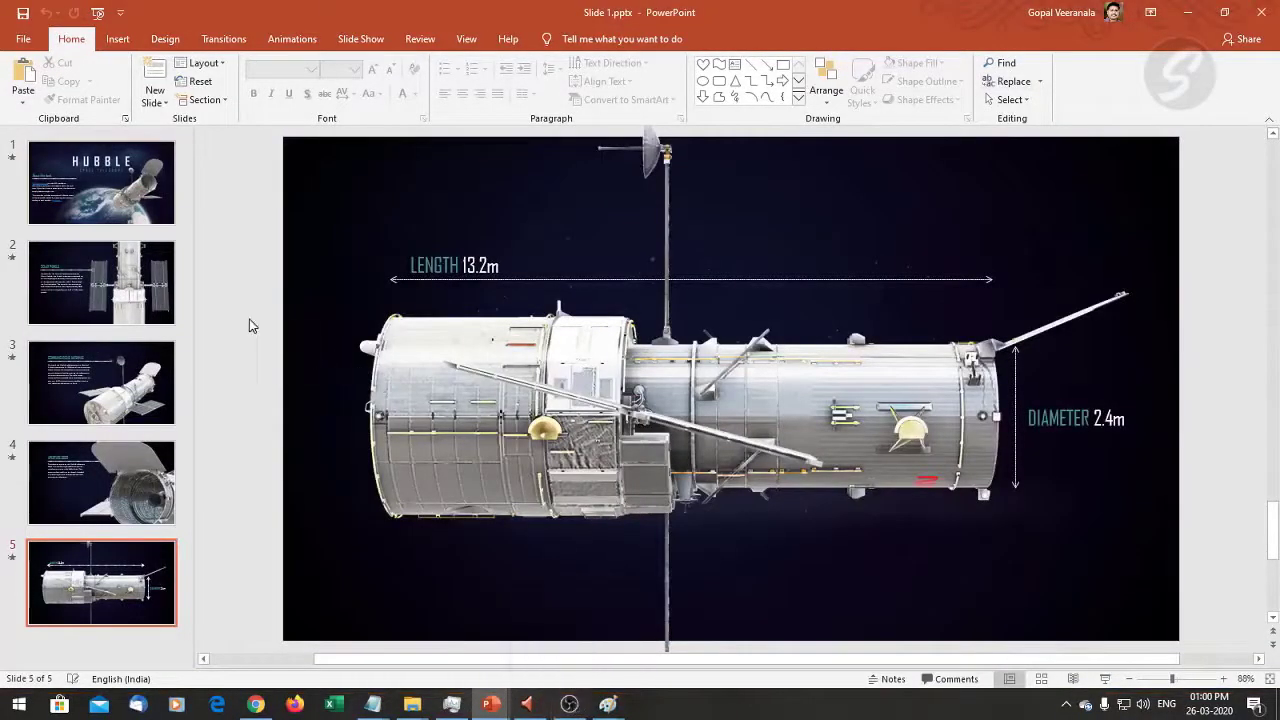
Switch to MS POWERPOINT BASICS.pptx, show slide 1, and select then deselect its subtitle box.
mouse_move(491, 710)
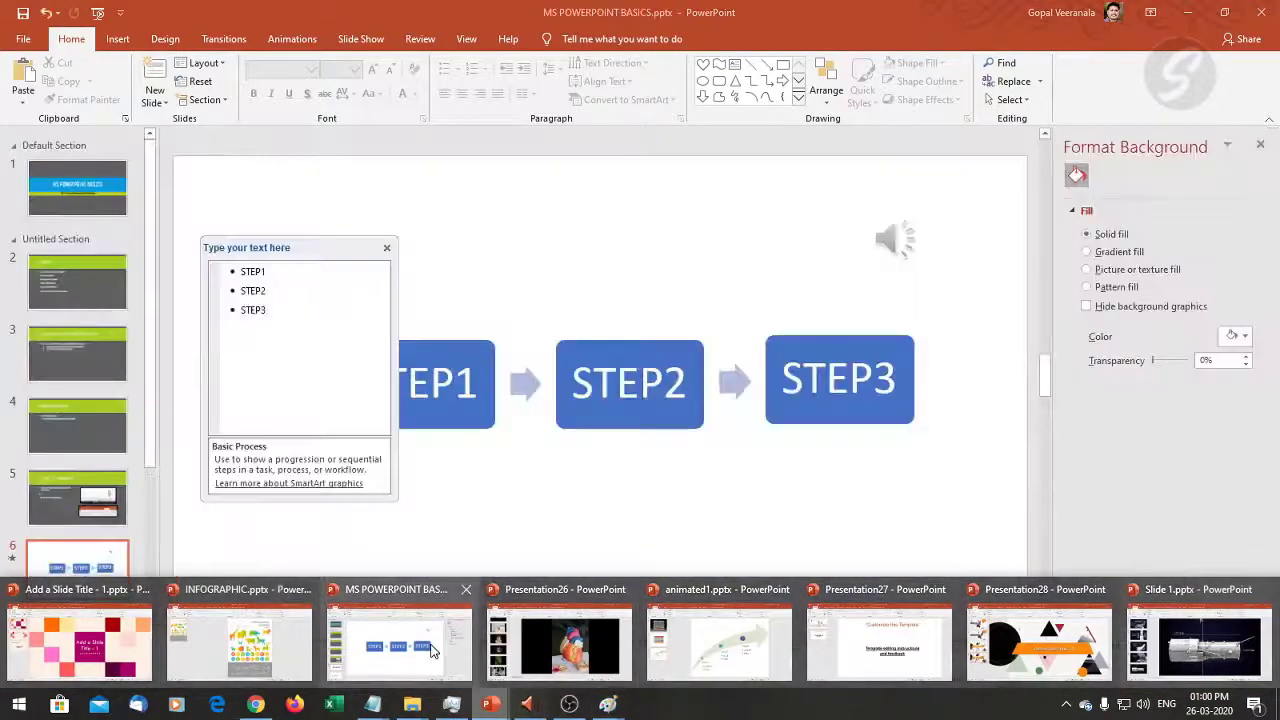
click(415, 648)
click(88, 185)
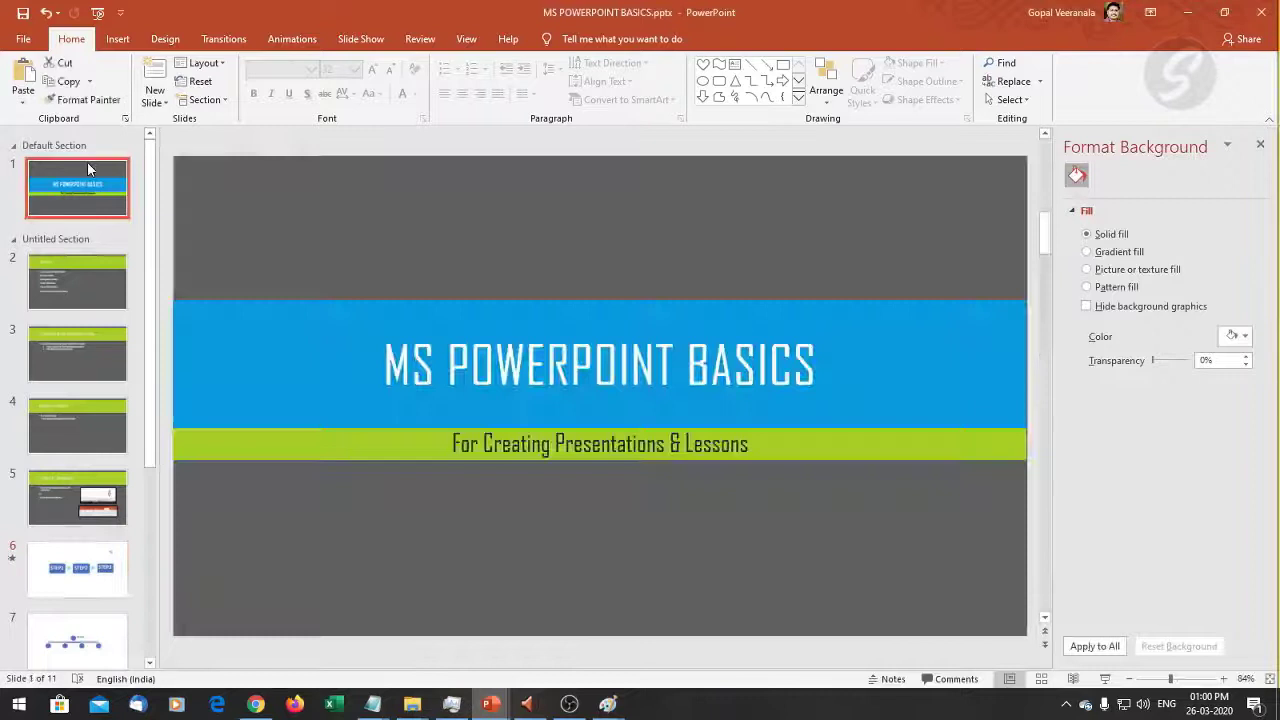
click(538, 452)
click(778, 528)
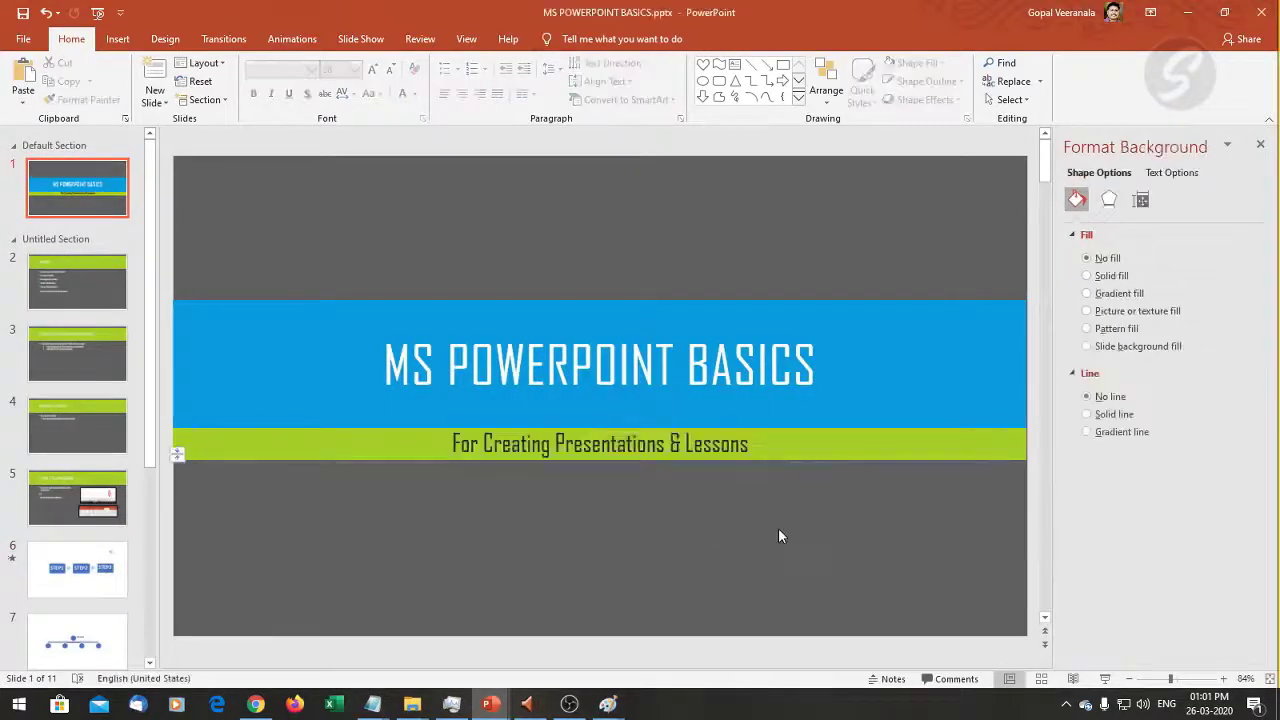